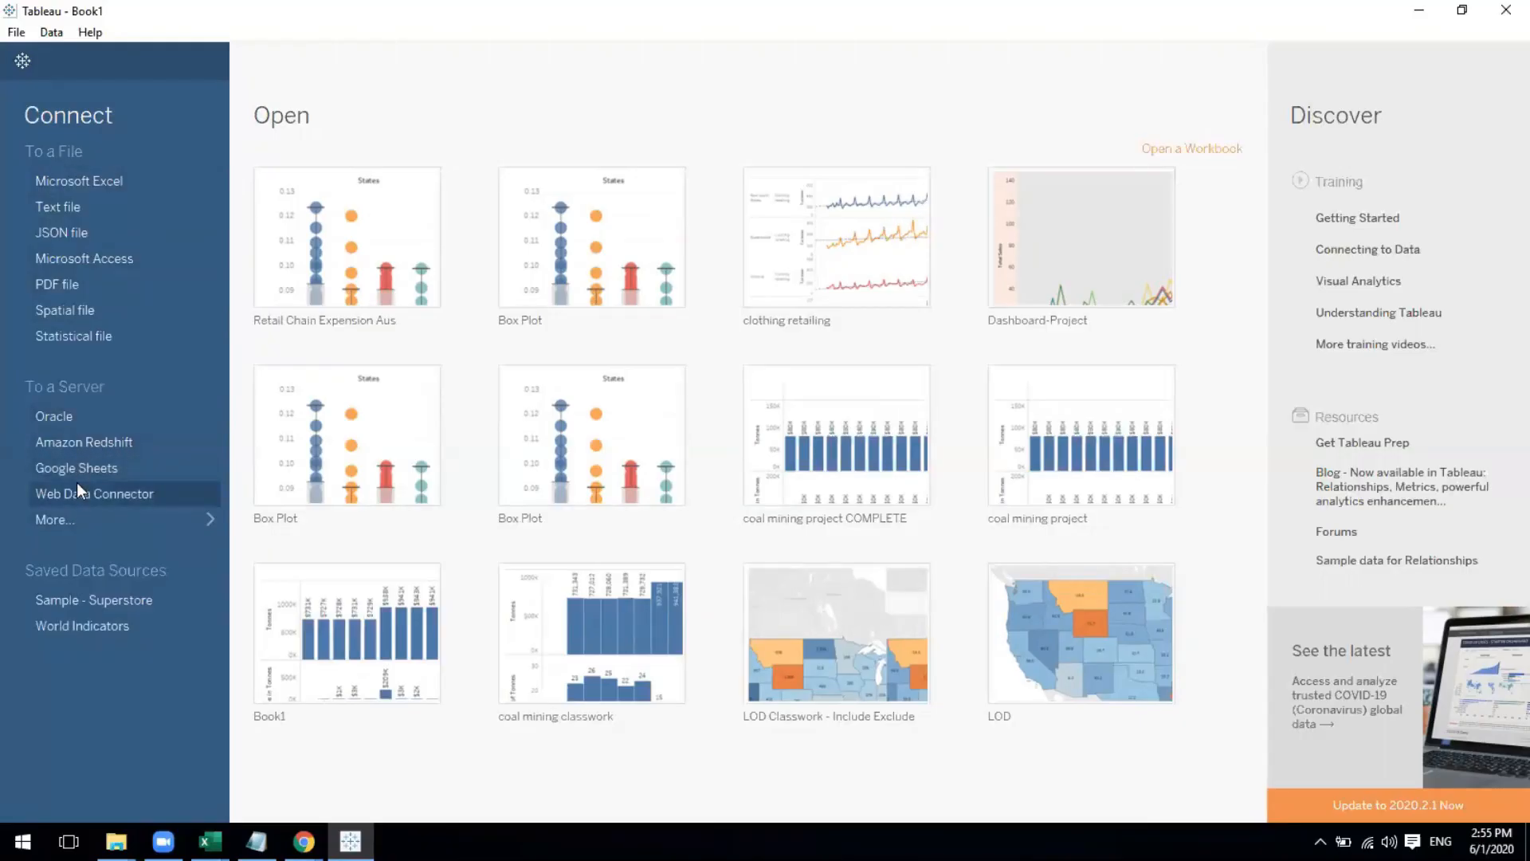
Connect to the Excel workbook Sample - Superstore from the Tableau Class-1 folder
click(78, 183)
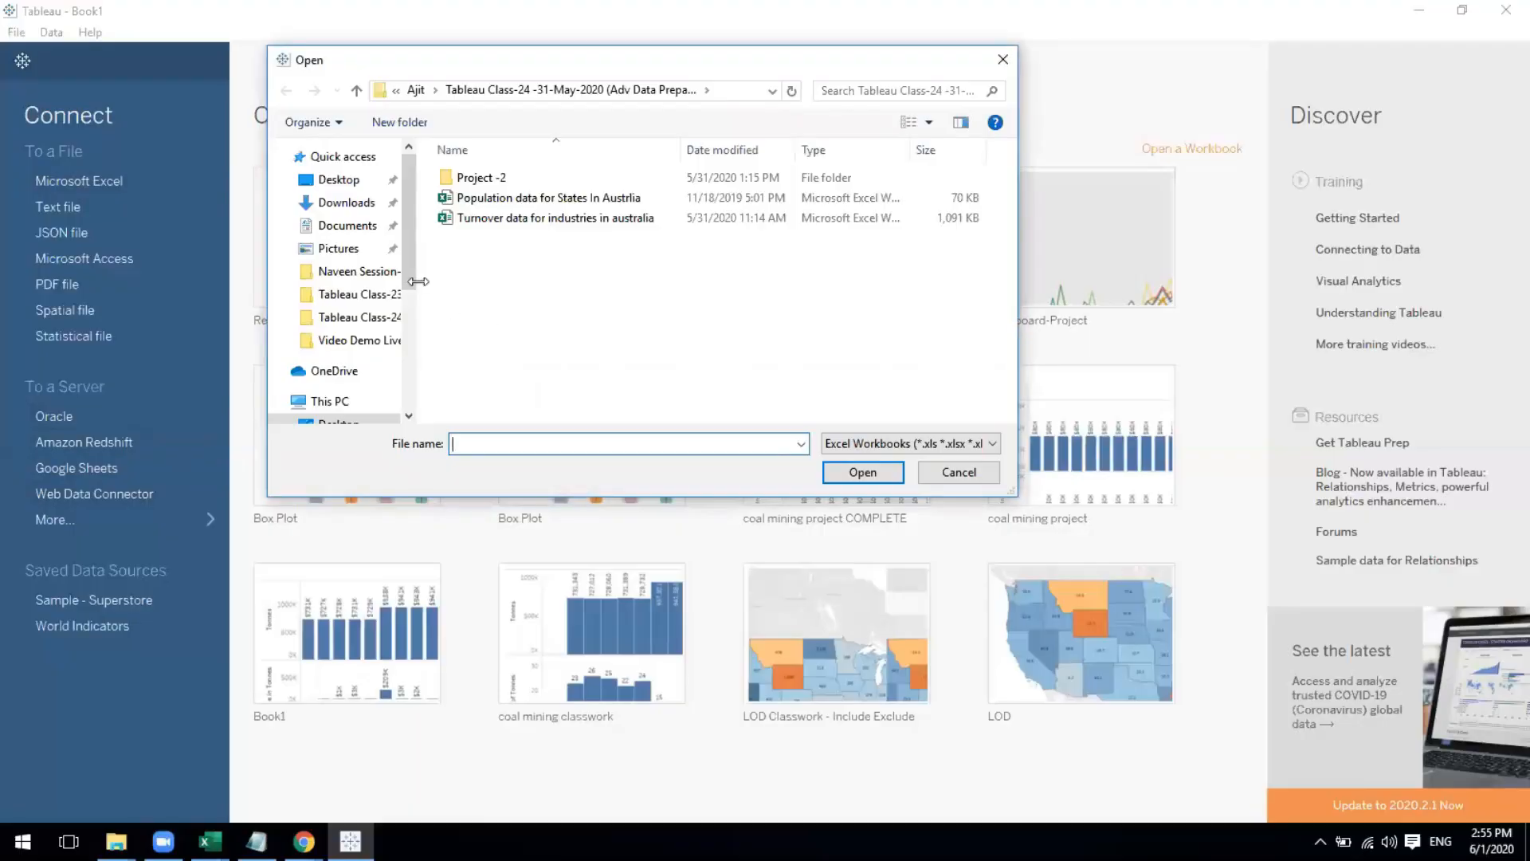
drag(412, 270, 414, 384)
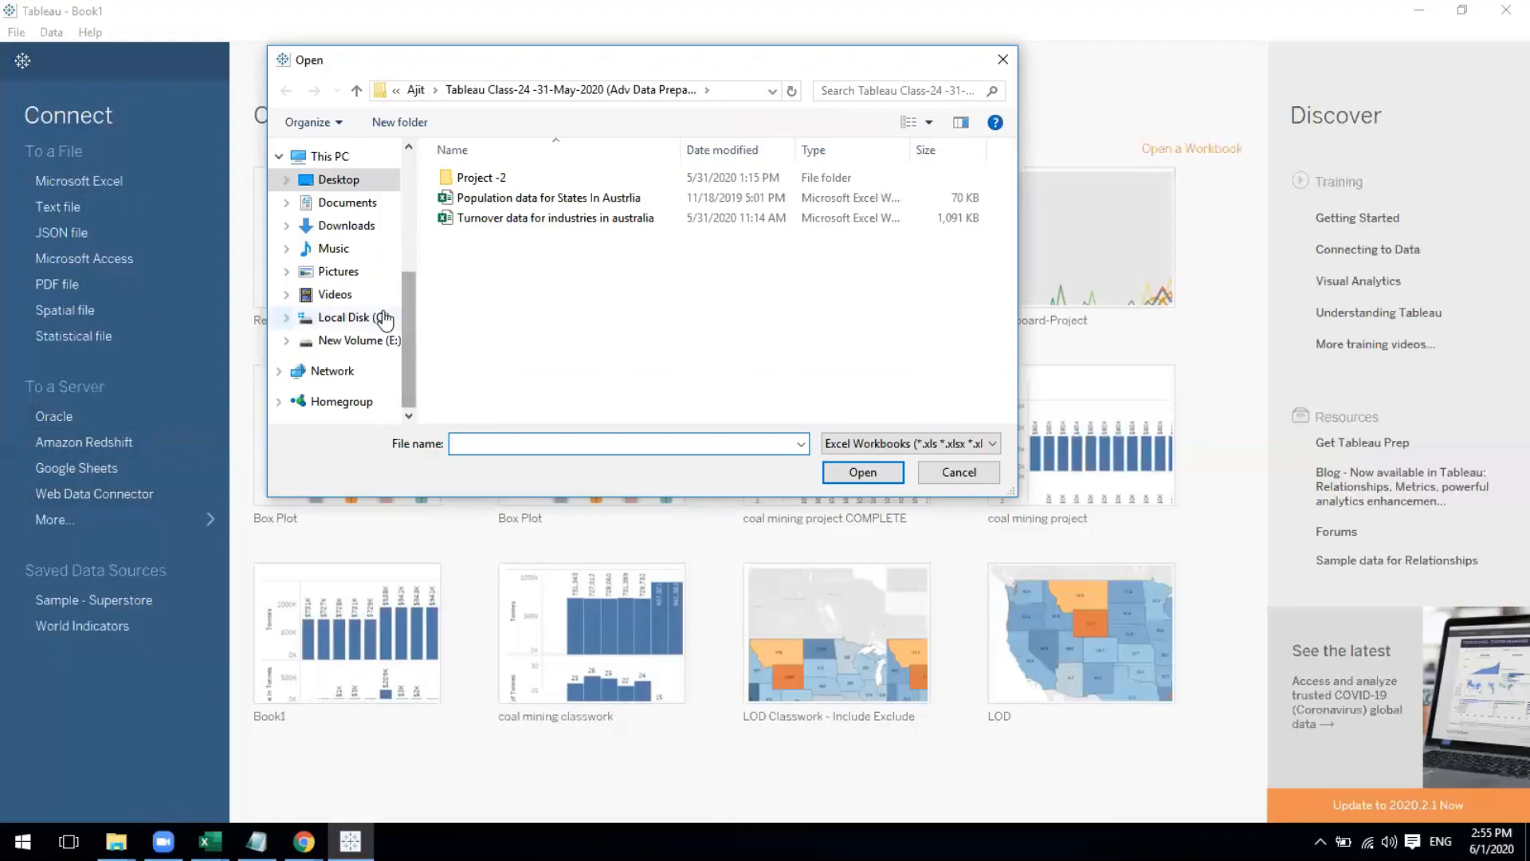
click(418, 92)
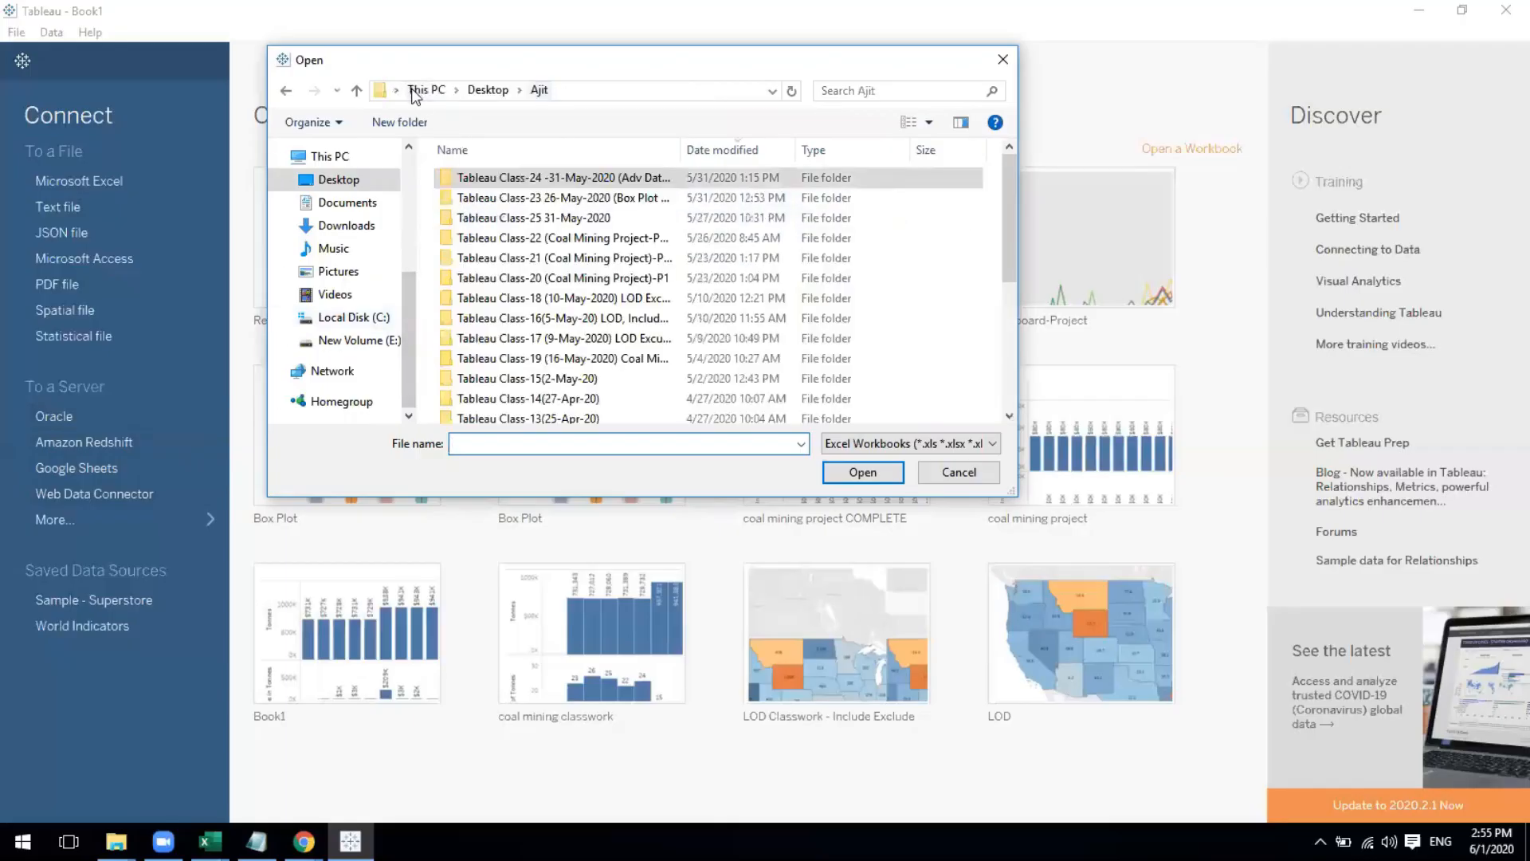
click(488, 91)
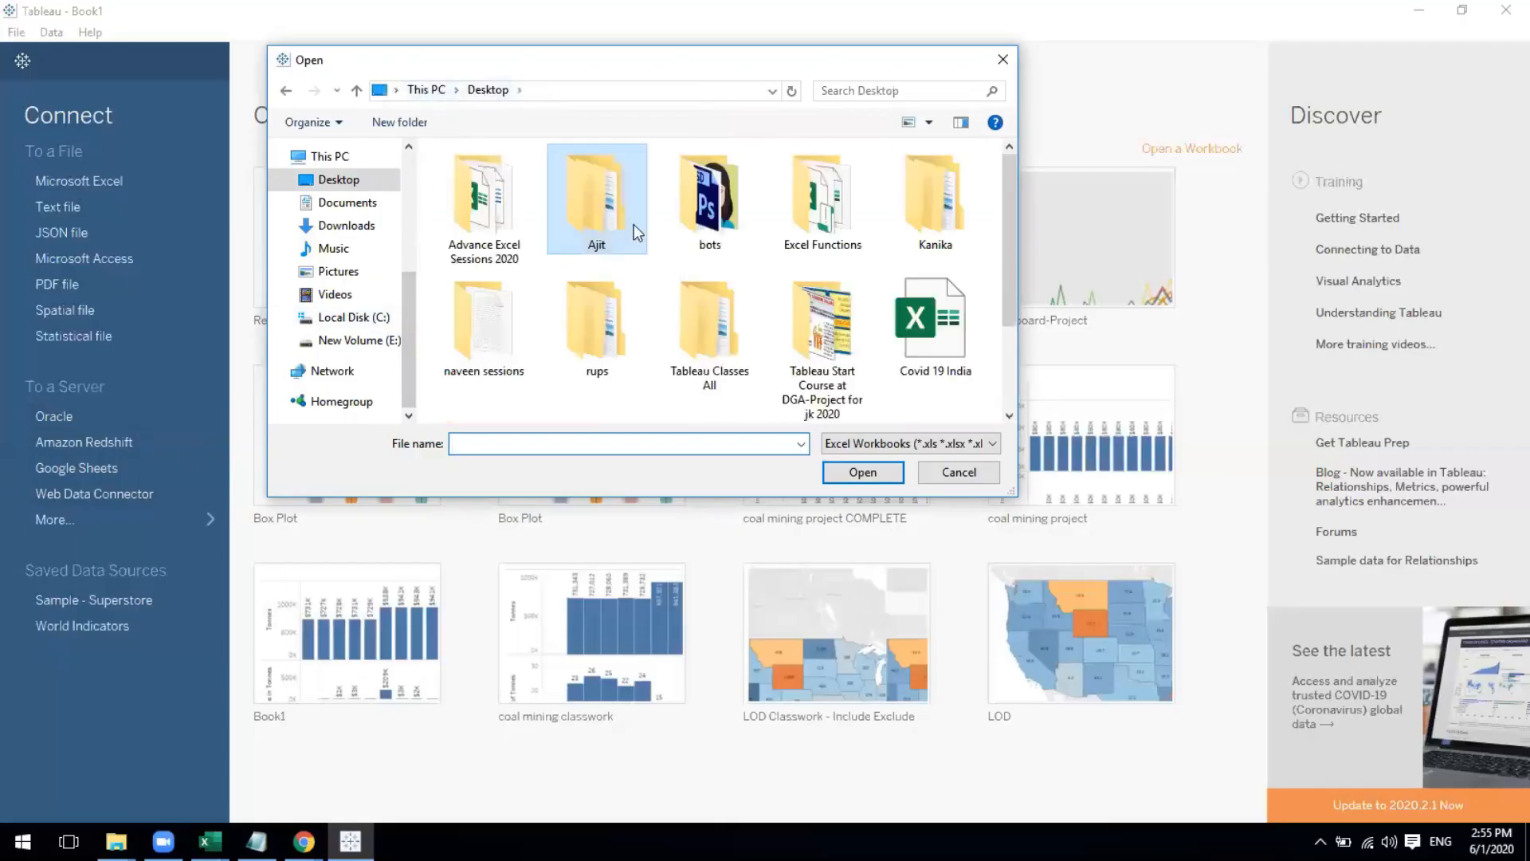
double_click(936, 209)
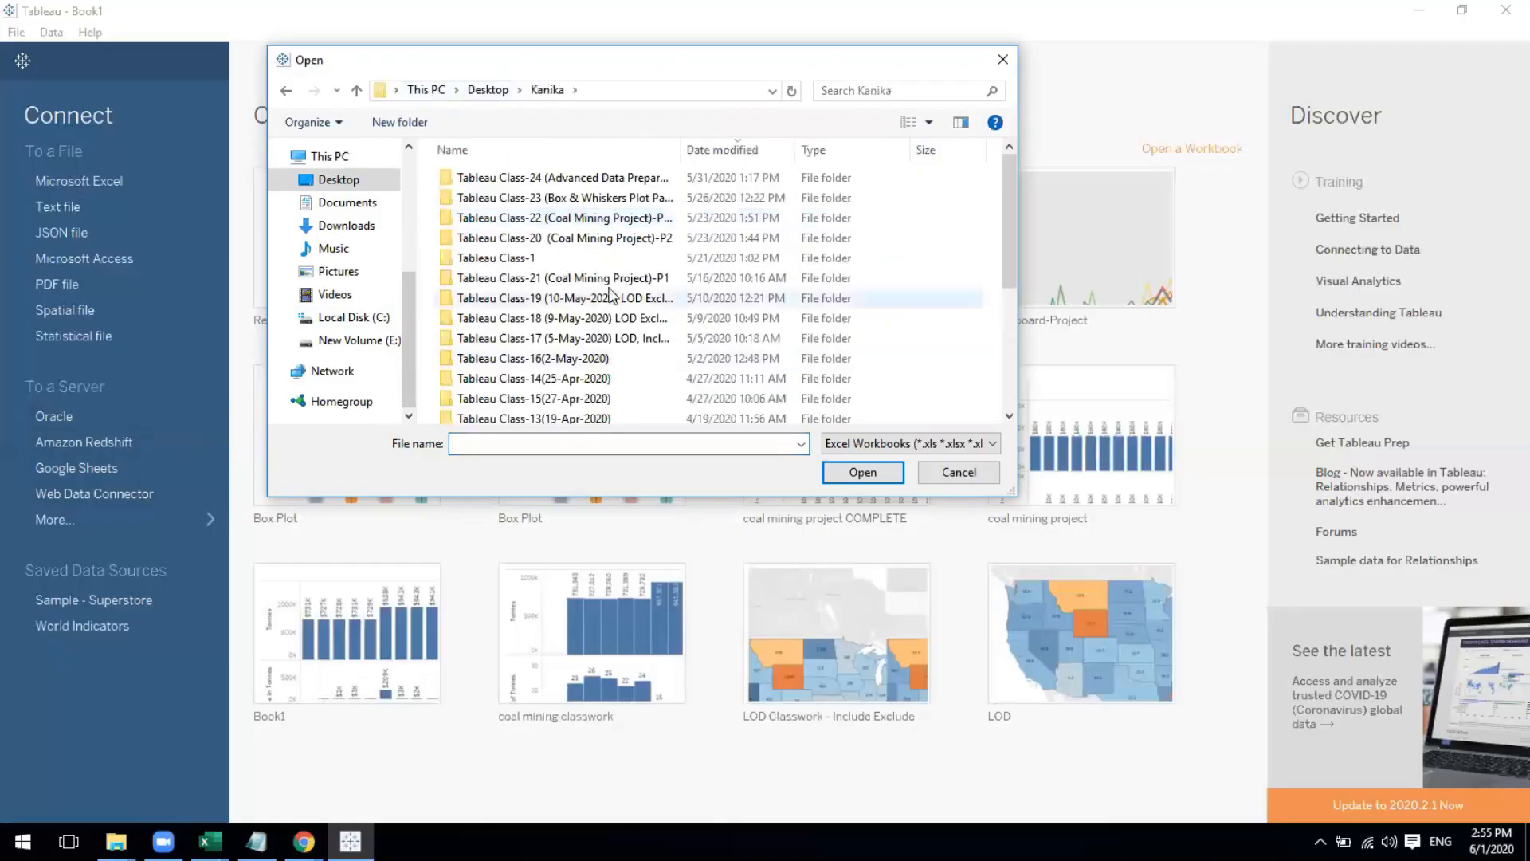
scroll(612, 296, down, 4)
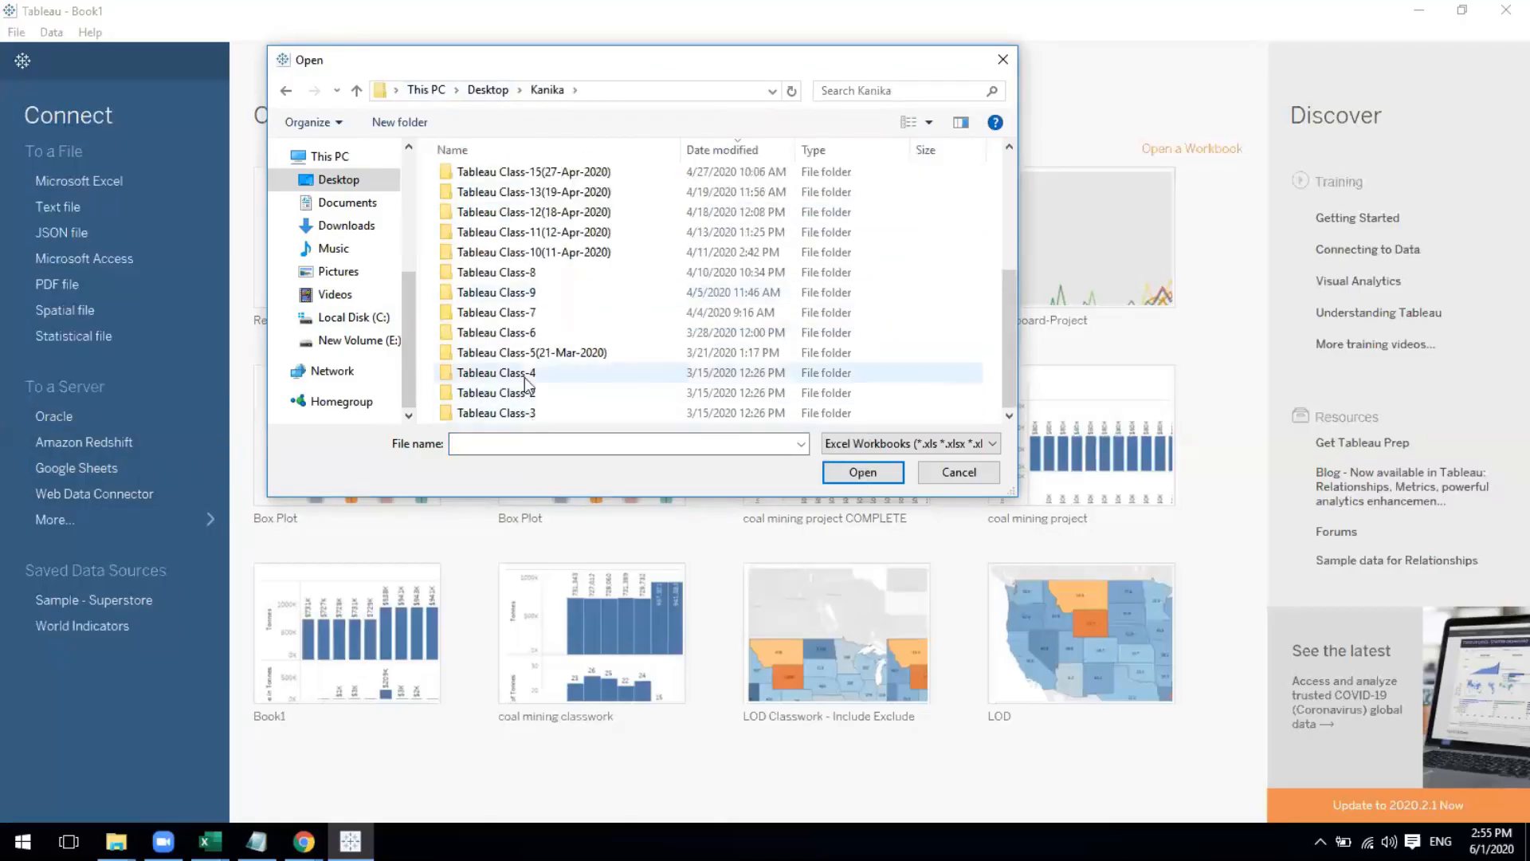
click(722, 152)
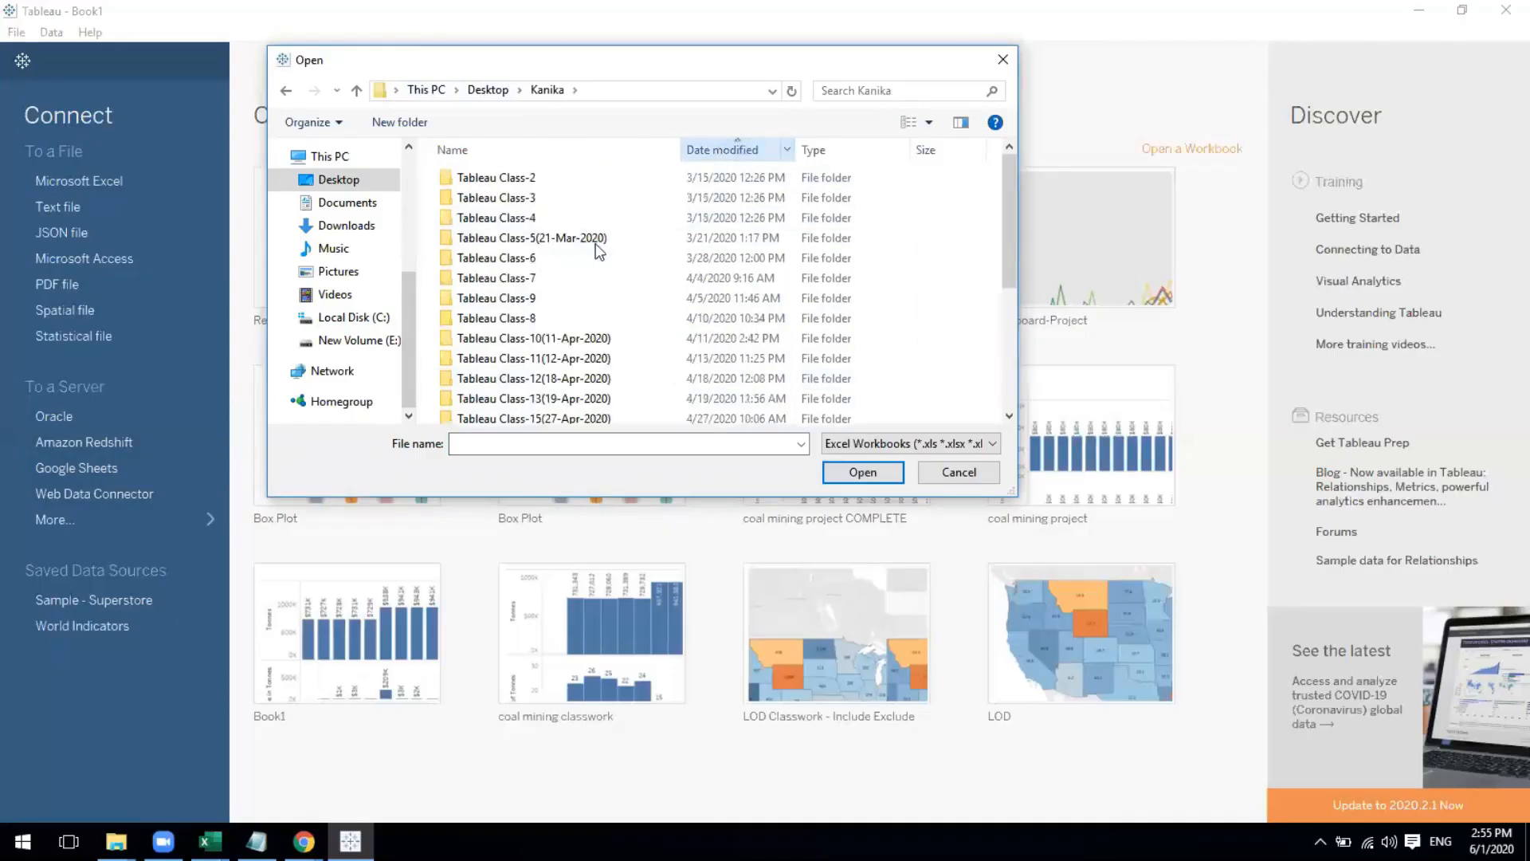
click(563, 153)
double_click(529, 171)
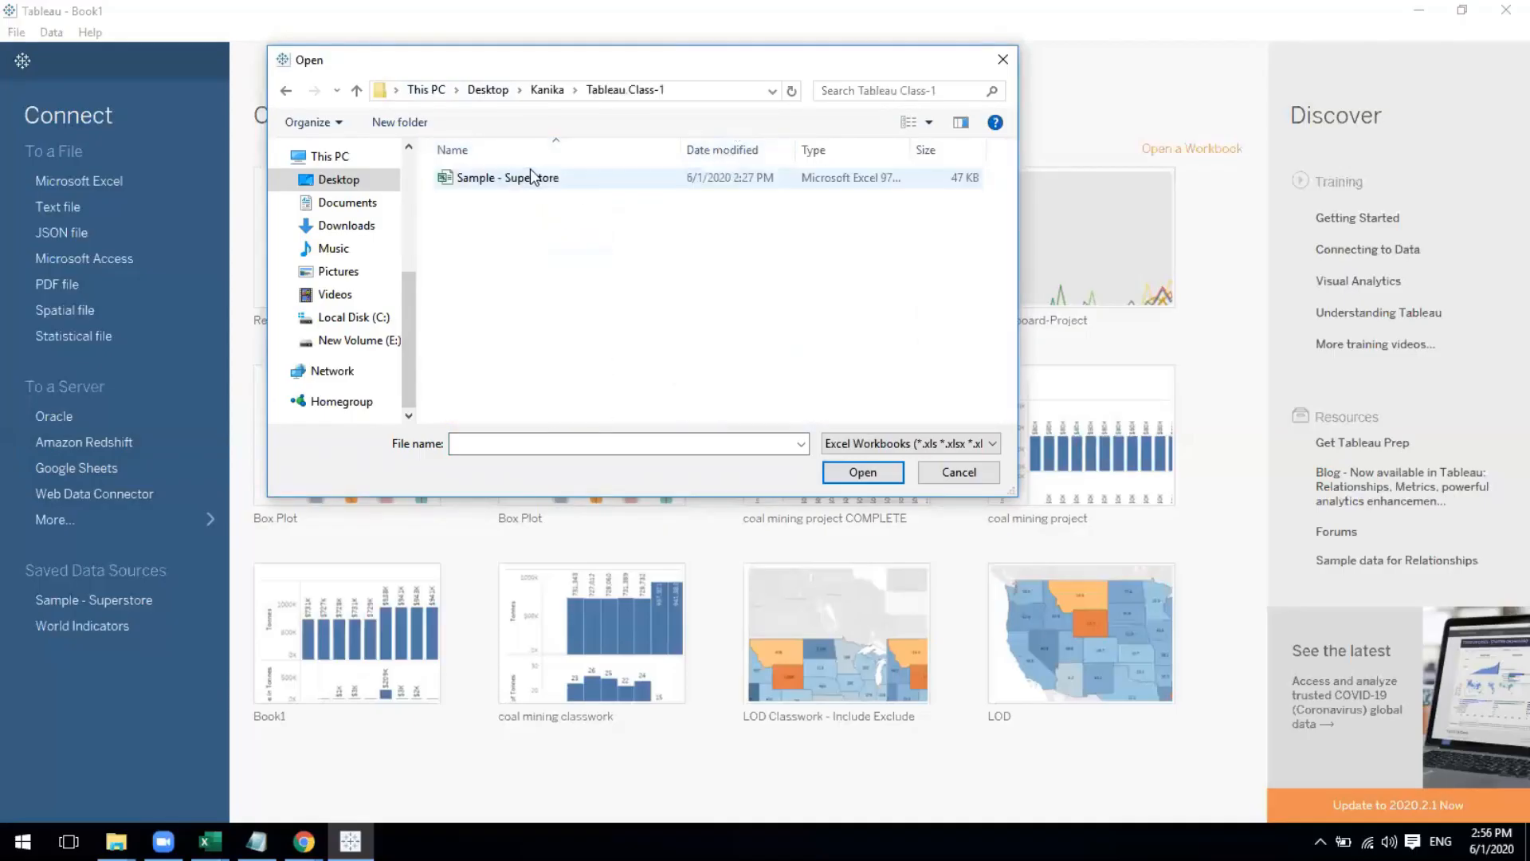
click(497, 177)
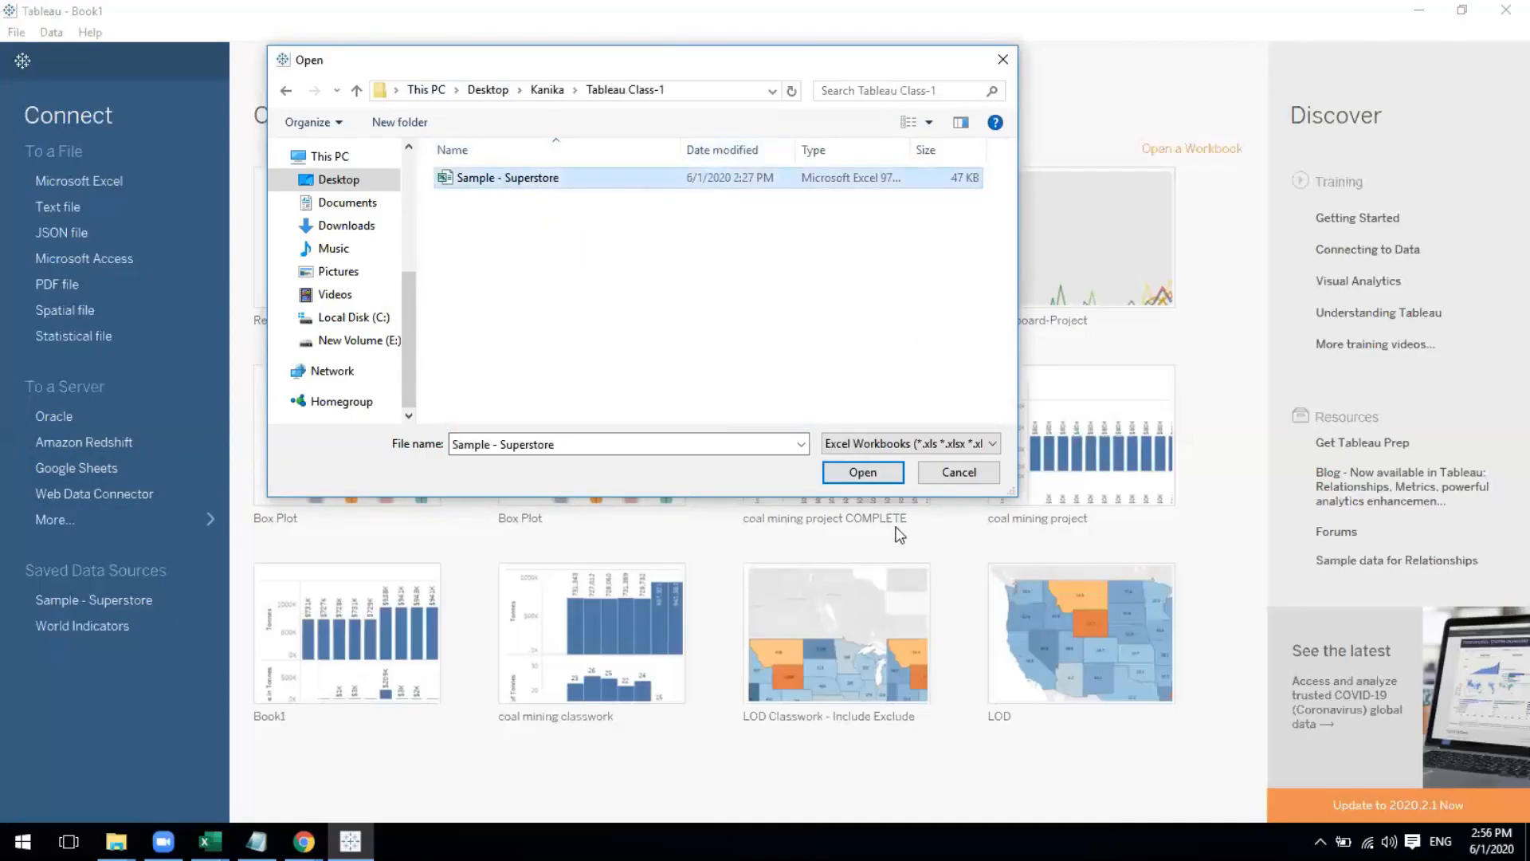
click(888, 470)
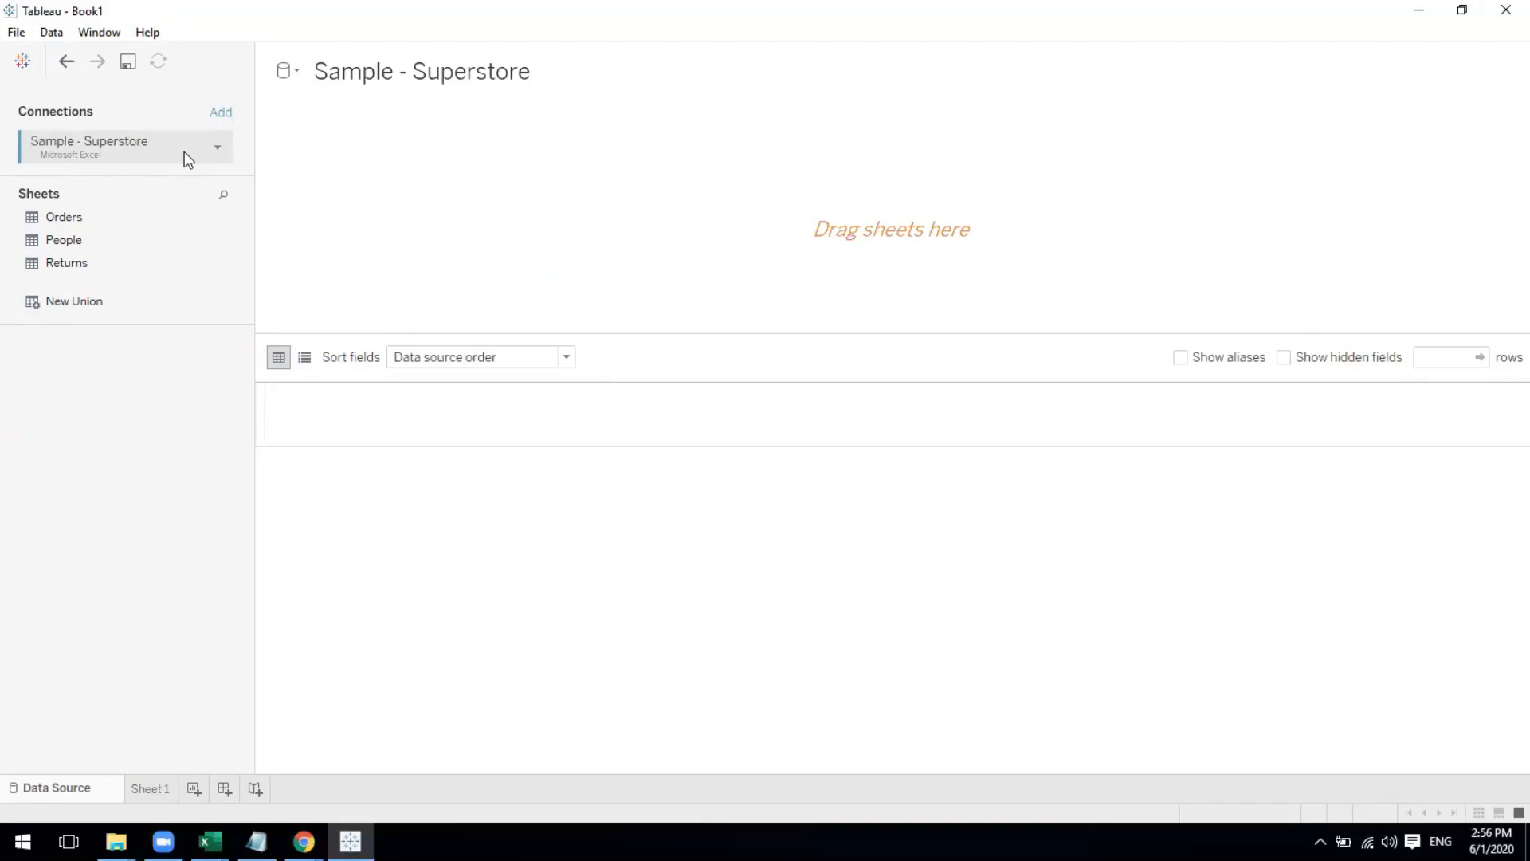
Add the Orders sheet to the data source canvas
click(57, 217)
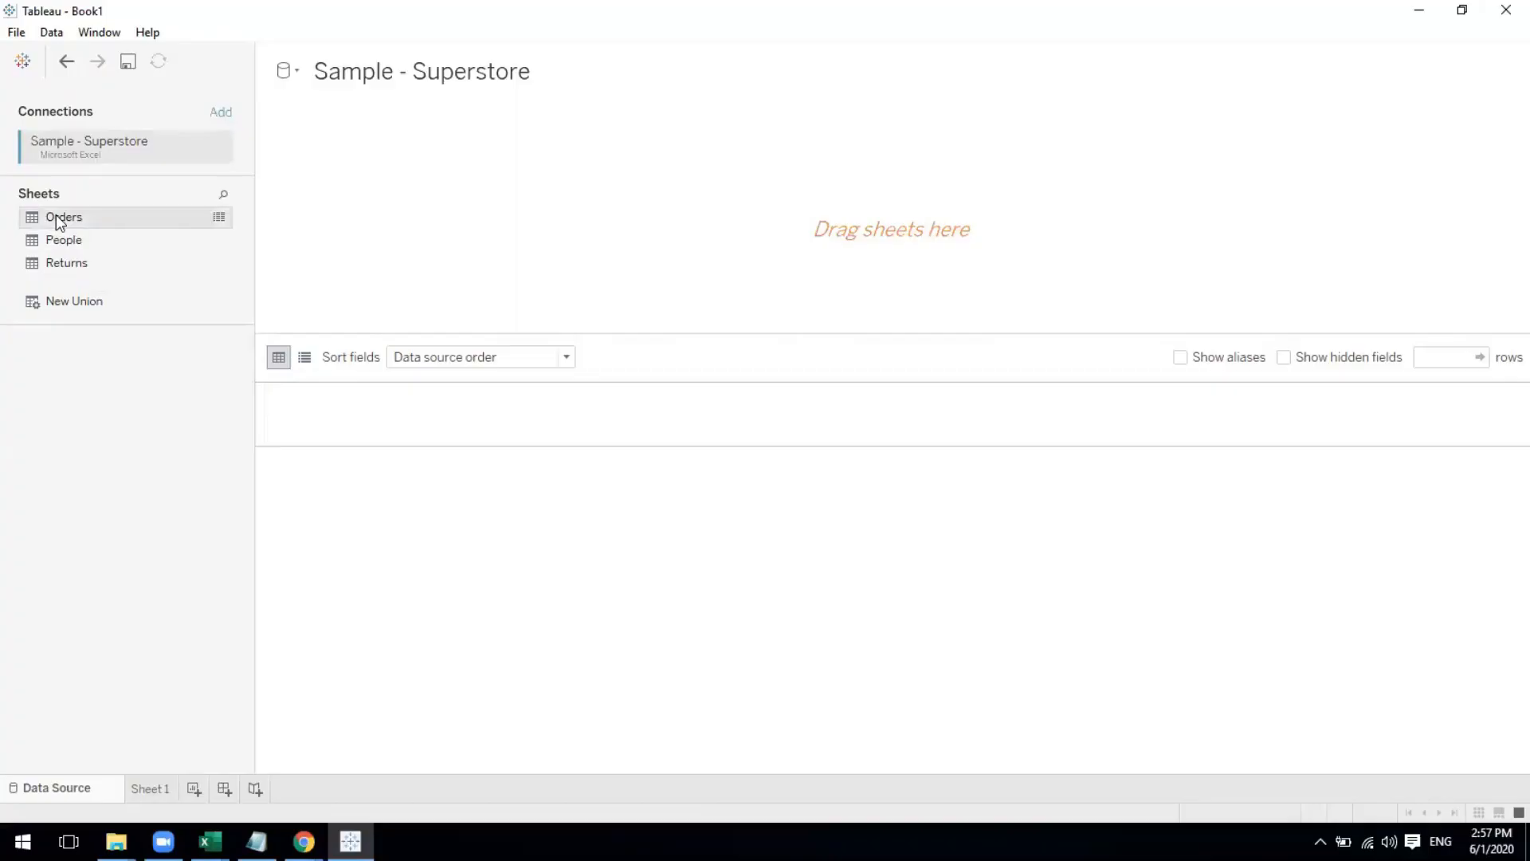
drag(56, 214, 812, 250)
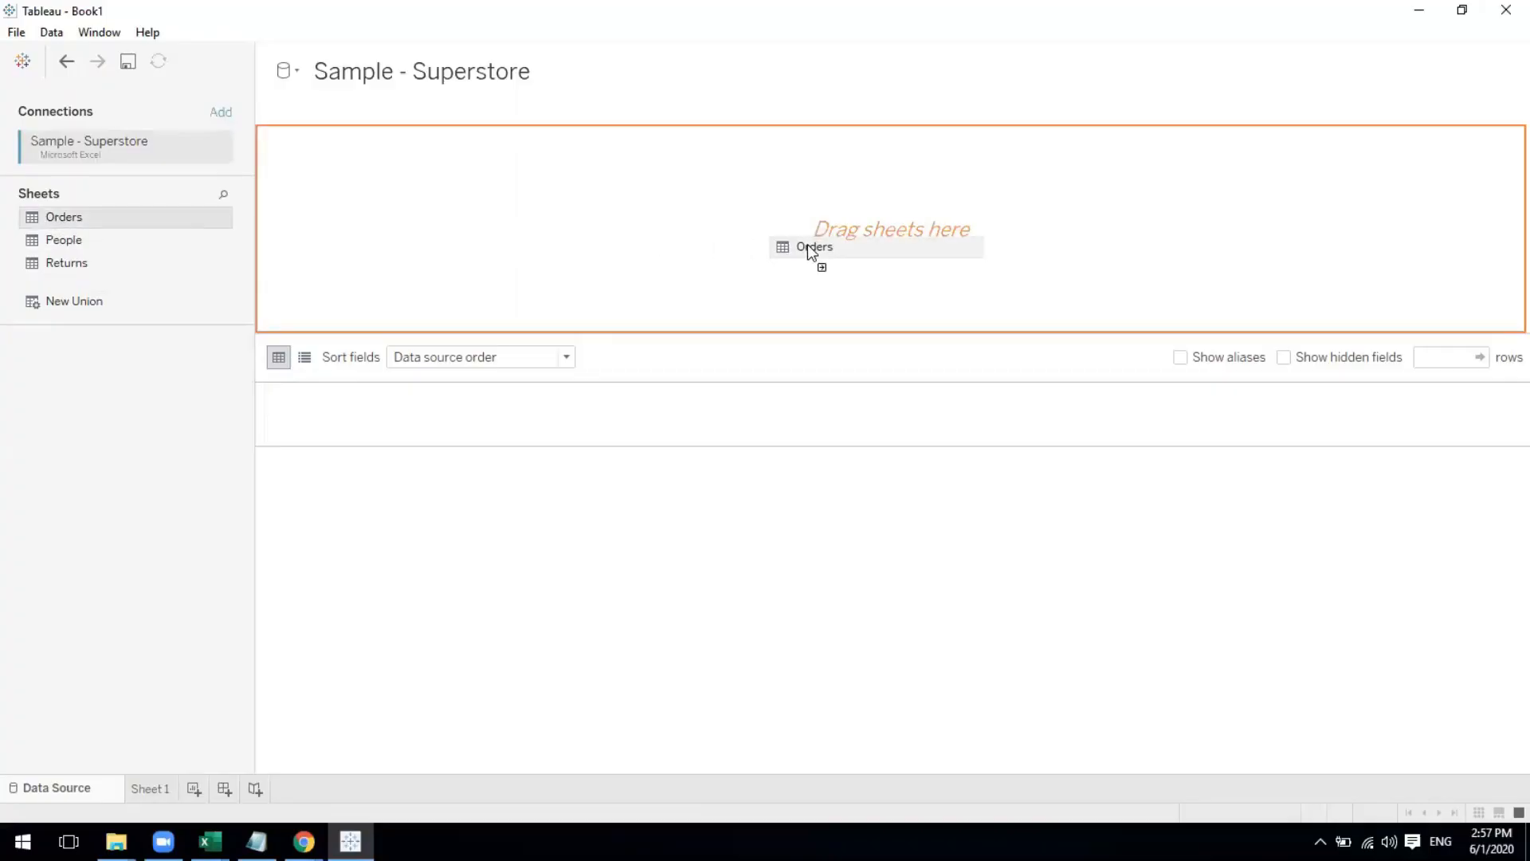
drag(810, 250, 811, 254)
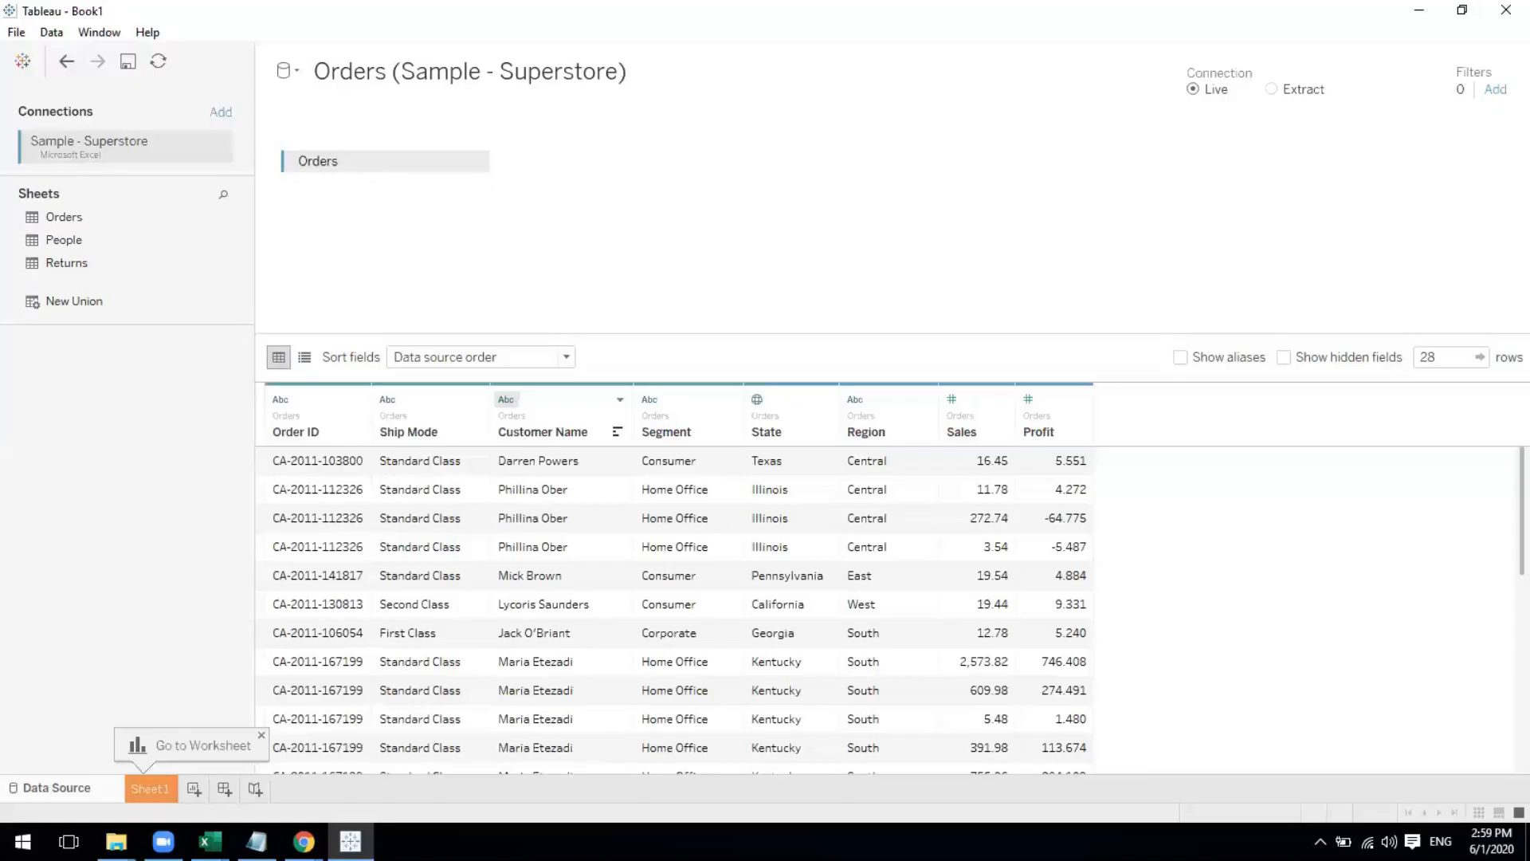
Switch to the Sample - Superstore workbook in Excel and examine its Orders, Returns and People sheets, down to the last Orders row
mouse_move(210, 841)
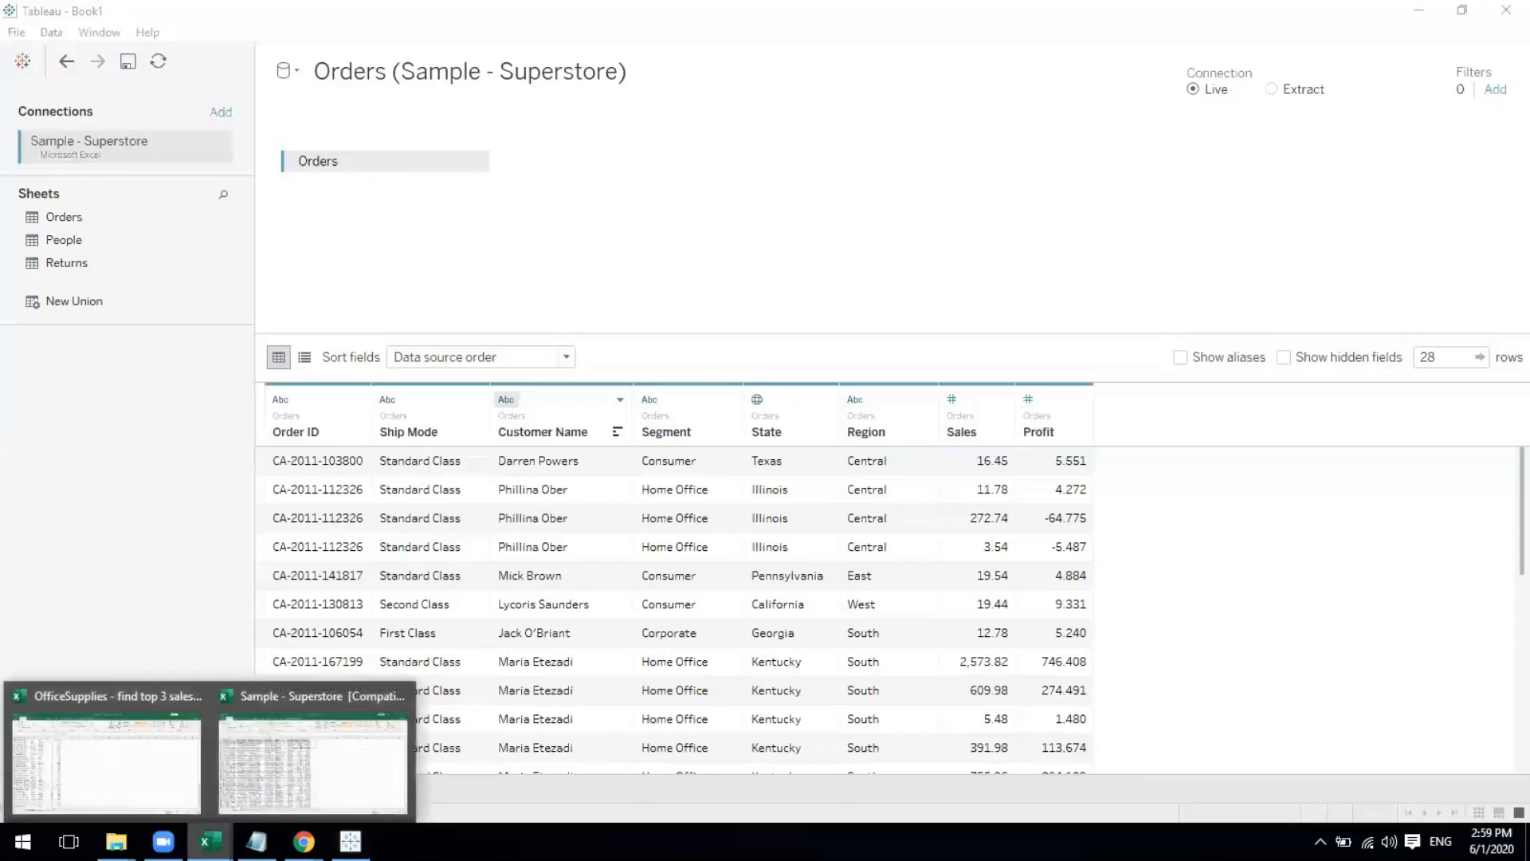
click(311, 764)
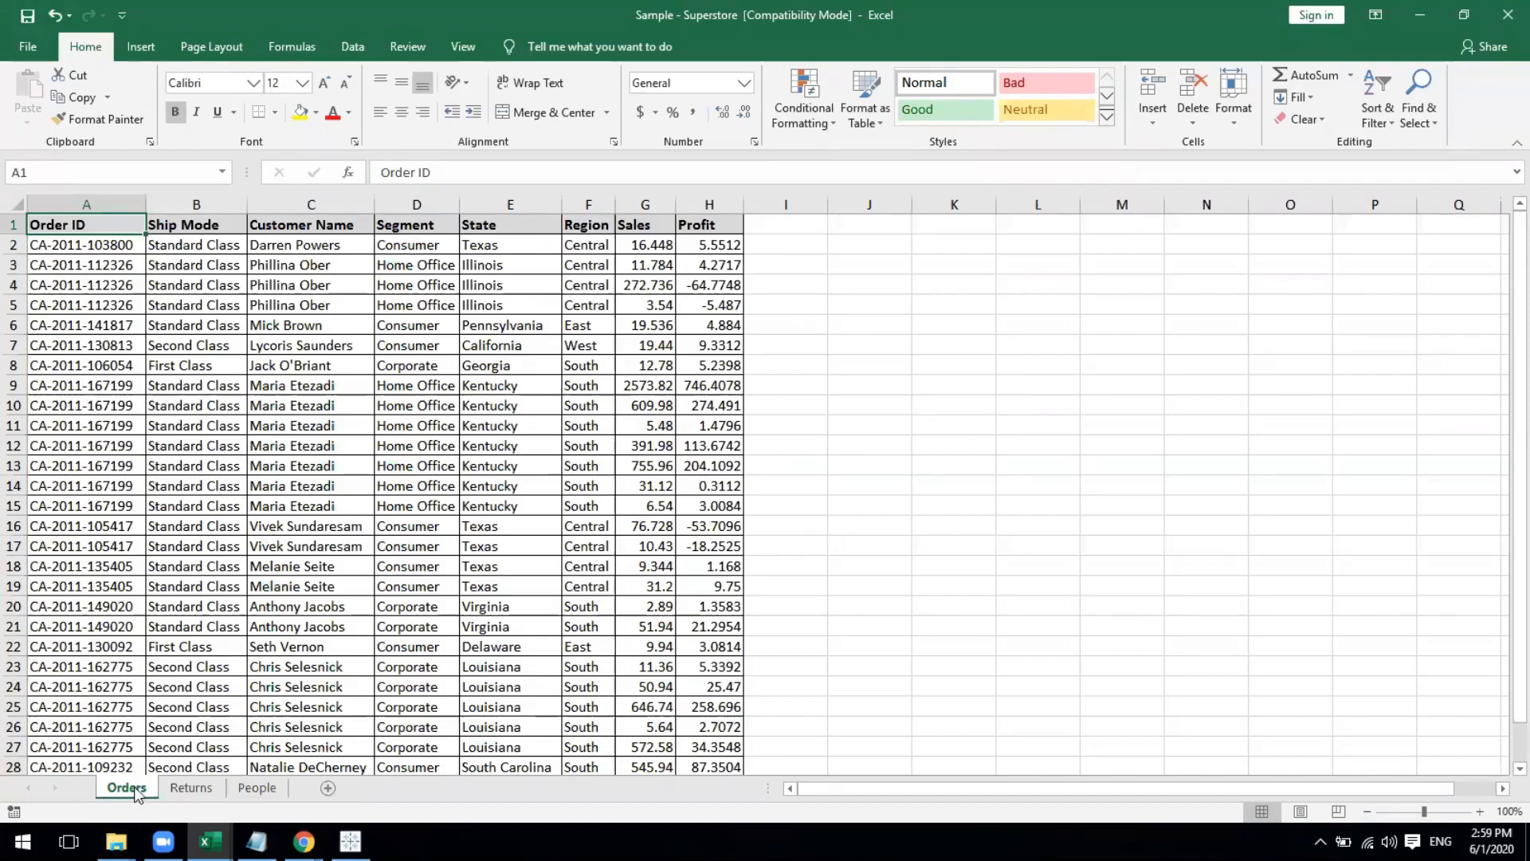
click(191, 789)
click(251, 793)
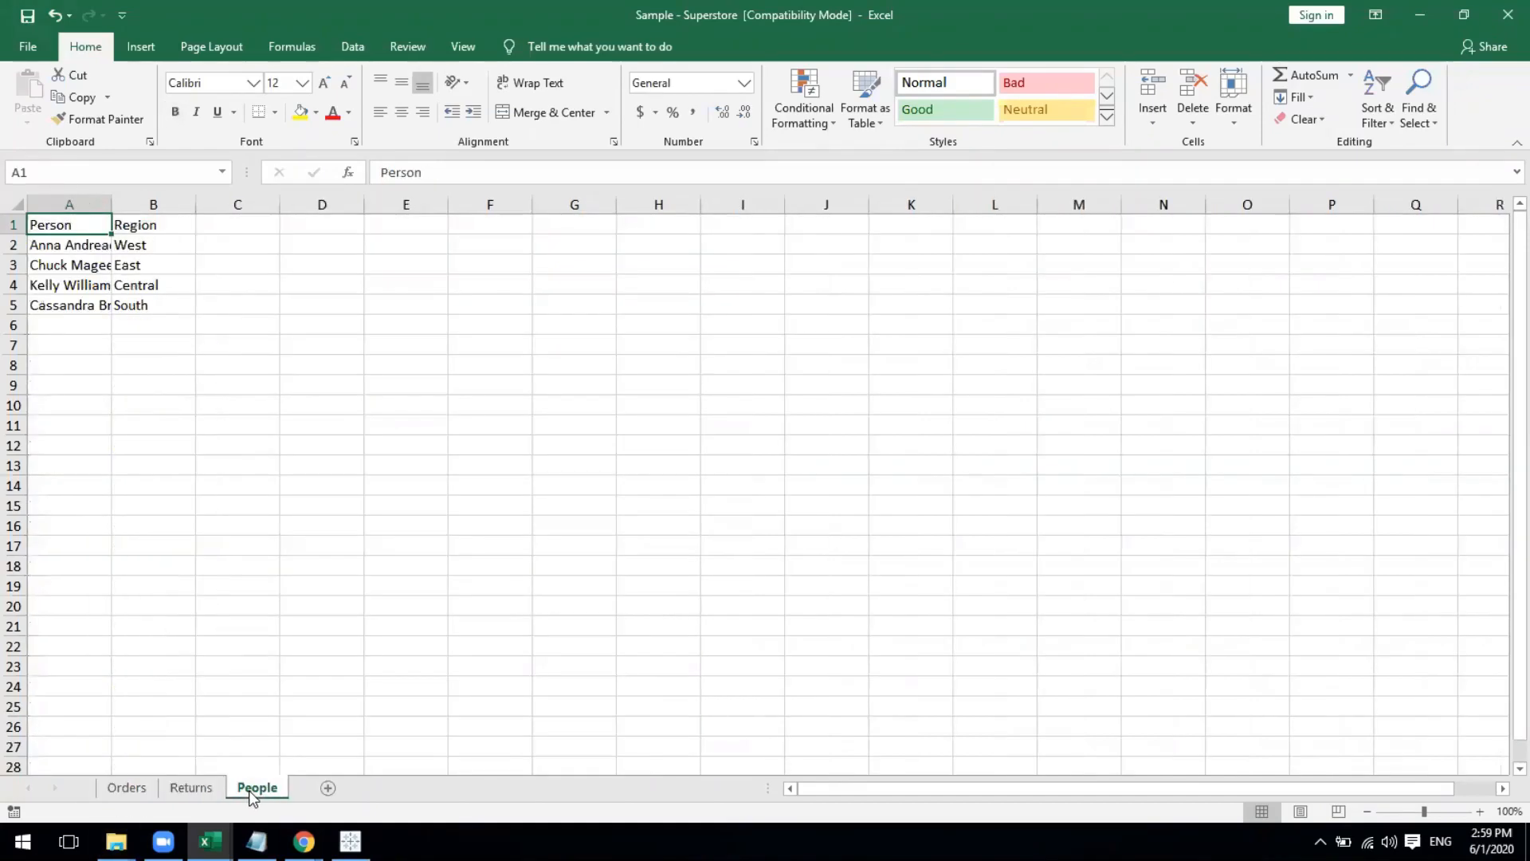
click(143, 793)
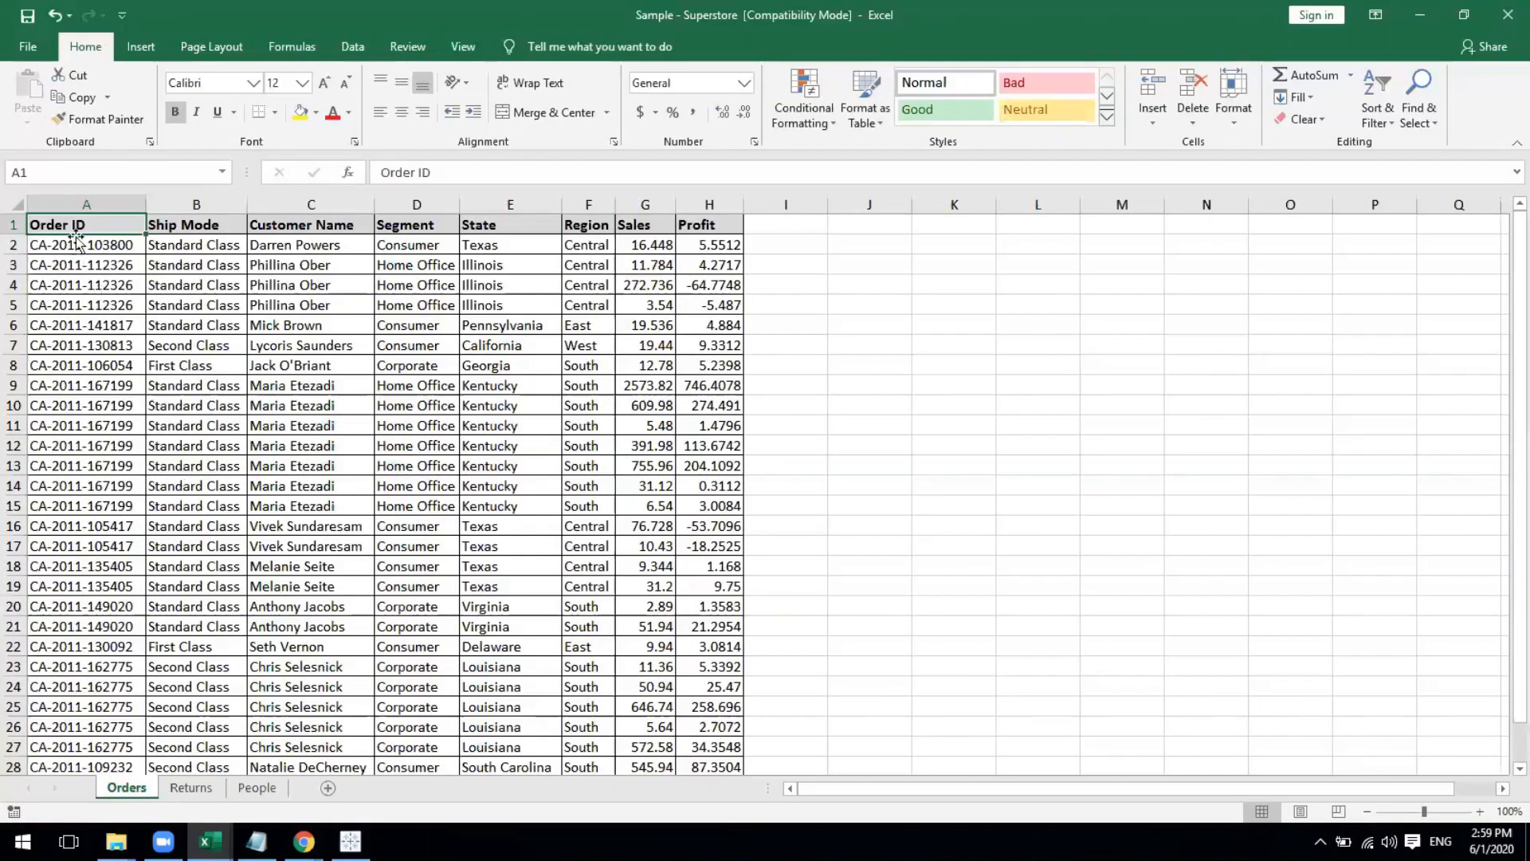
click(117, 247)
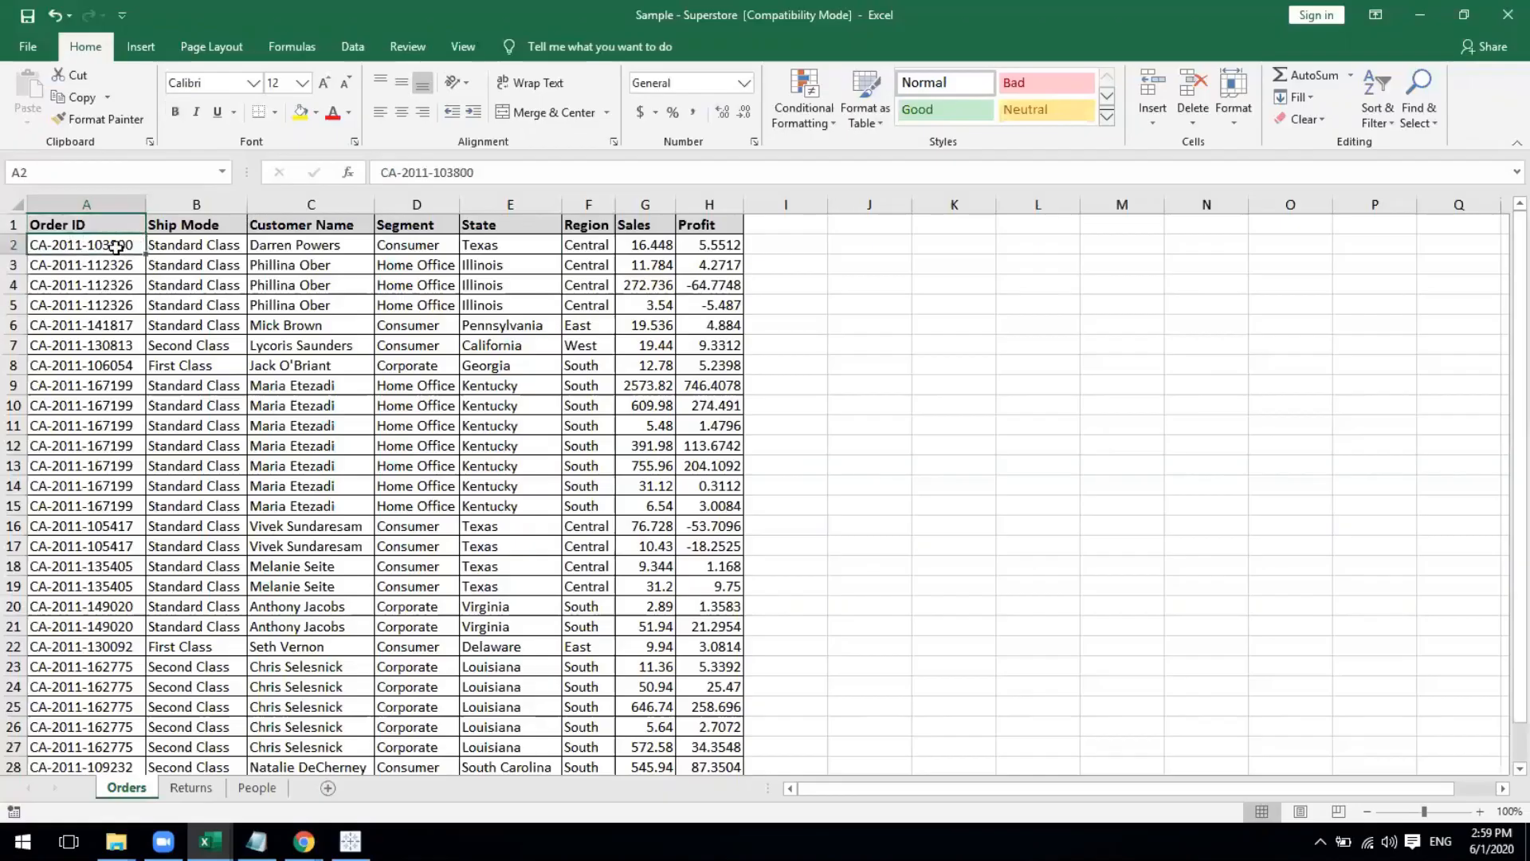
key(ctrl+Down)
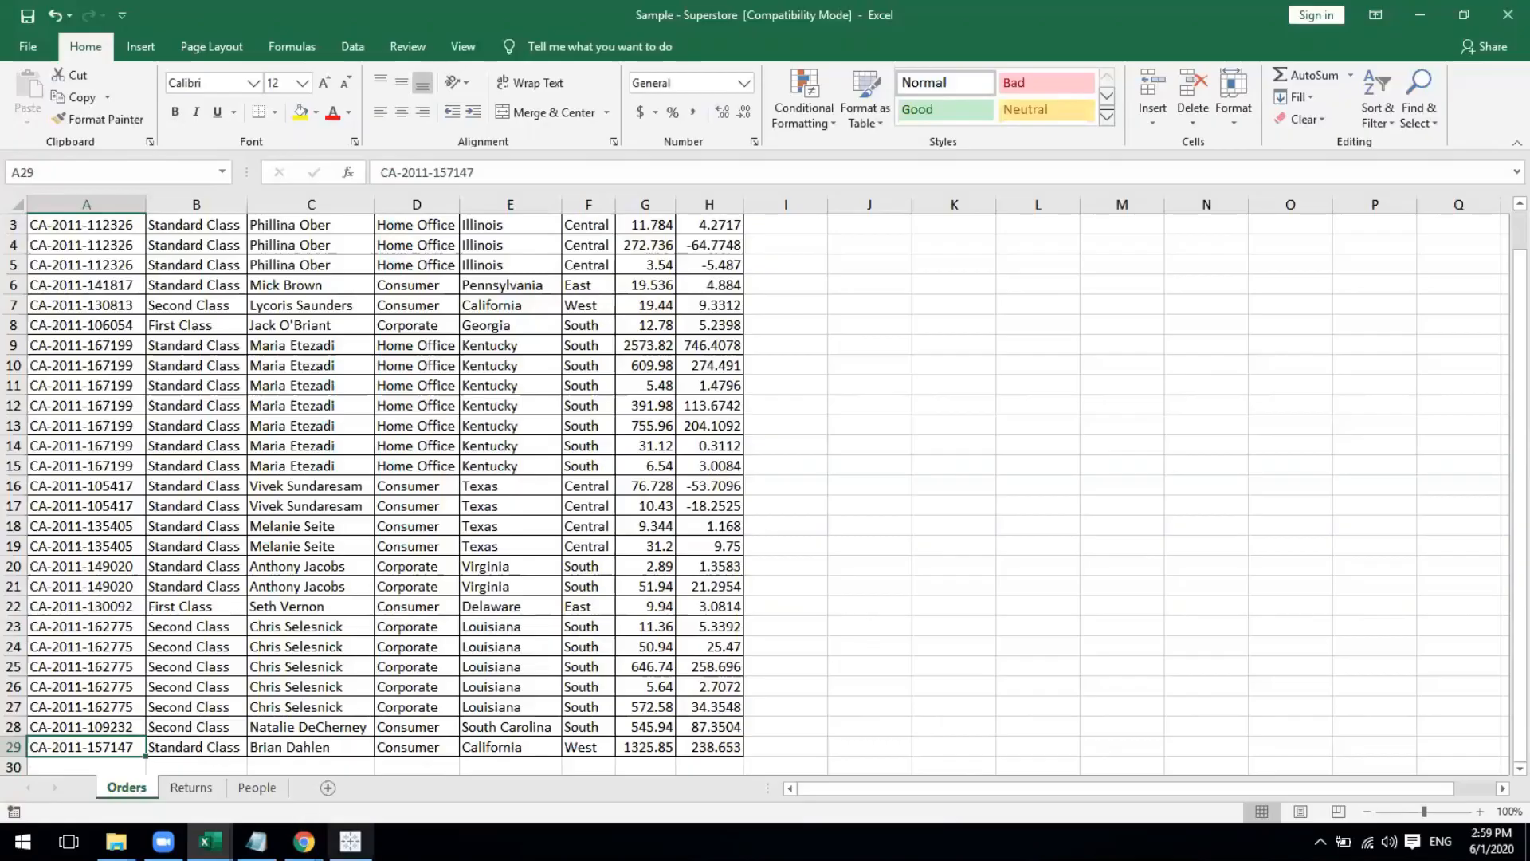
Return to Tableau and add a new blank worksheet to the workbook
click(351, 841)
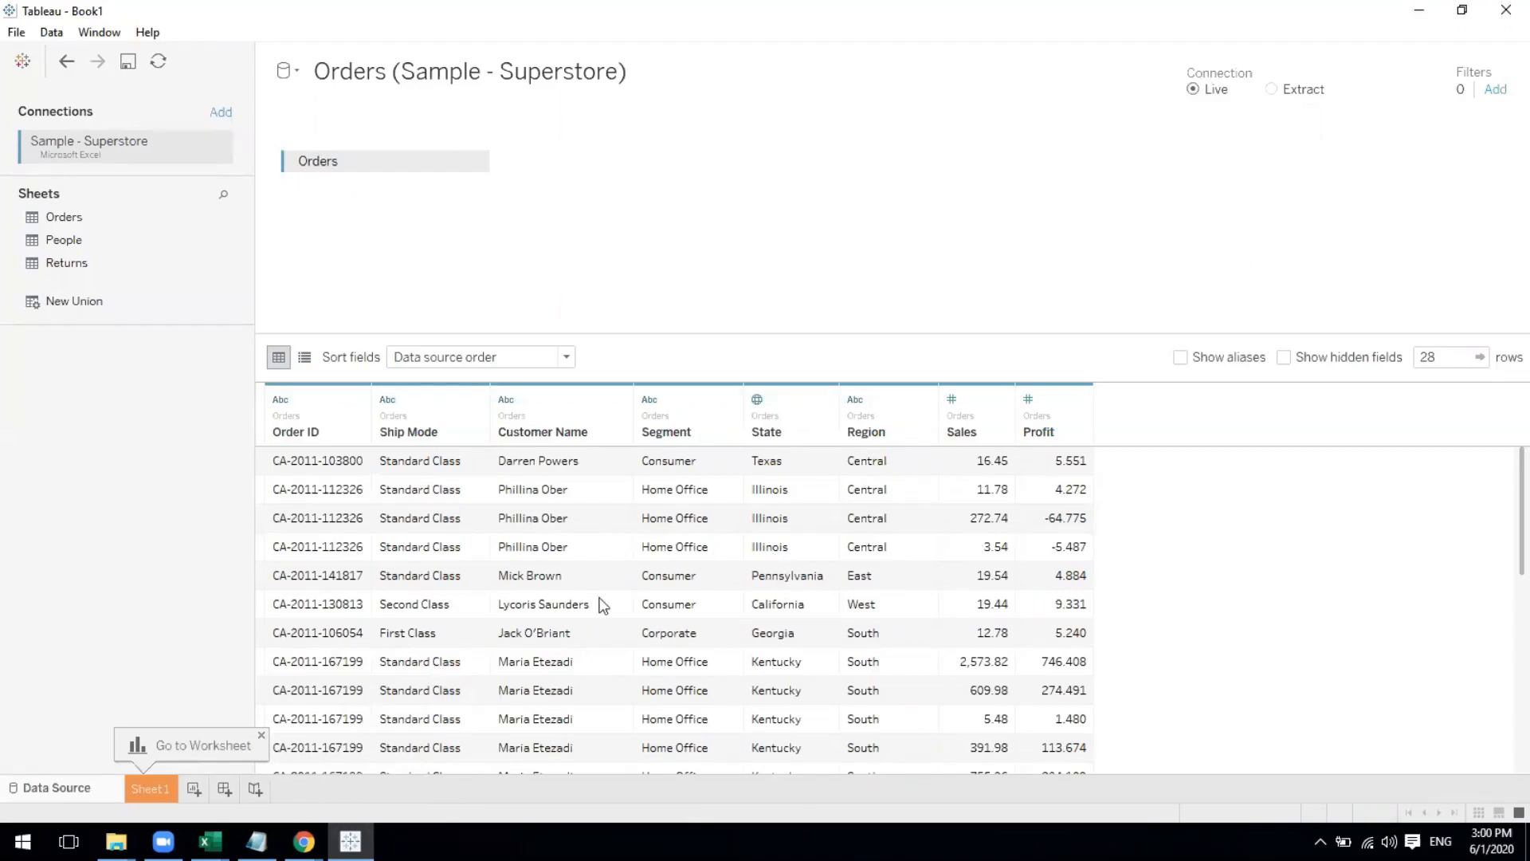
click(193, 789)
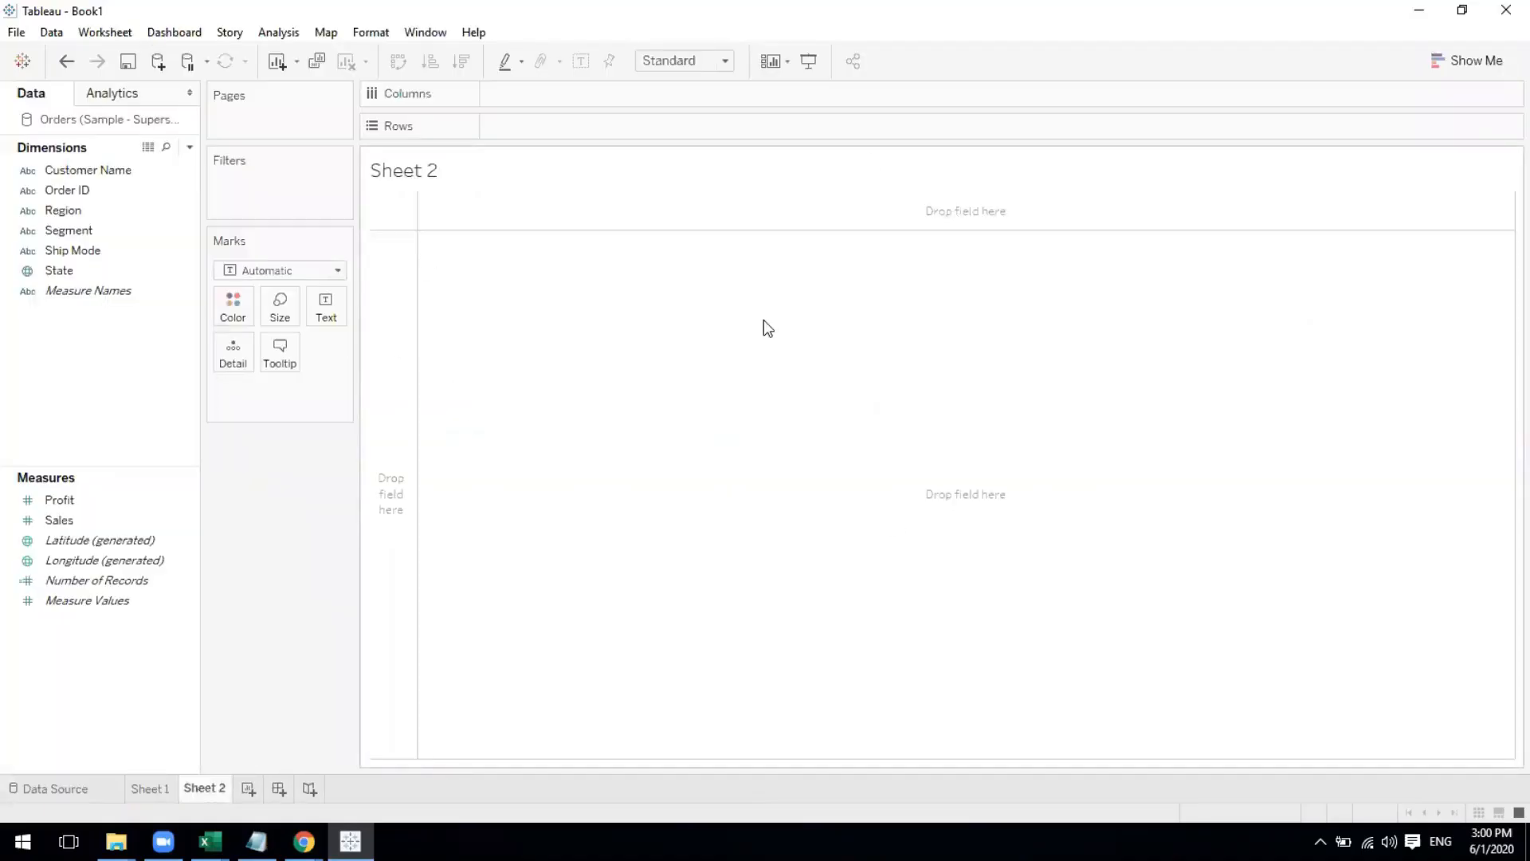
Switch to the Sample - Superstore workbook in Excel and set the Sales value in cell G14 of Orders to 35
click(210, 842)
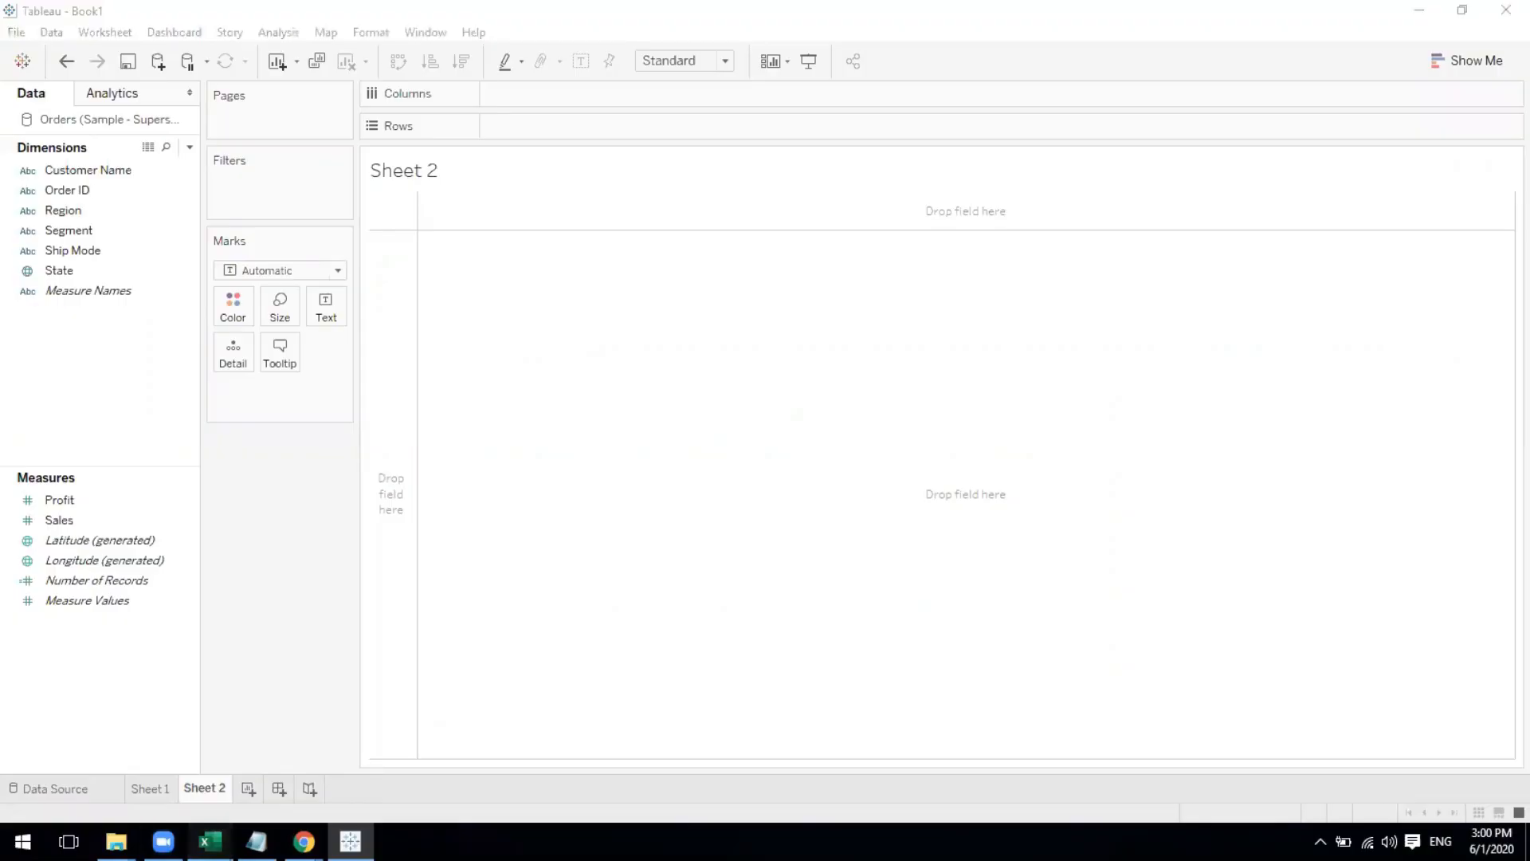
click(270, 794)
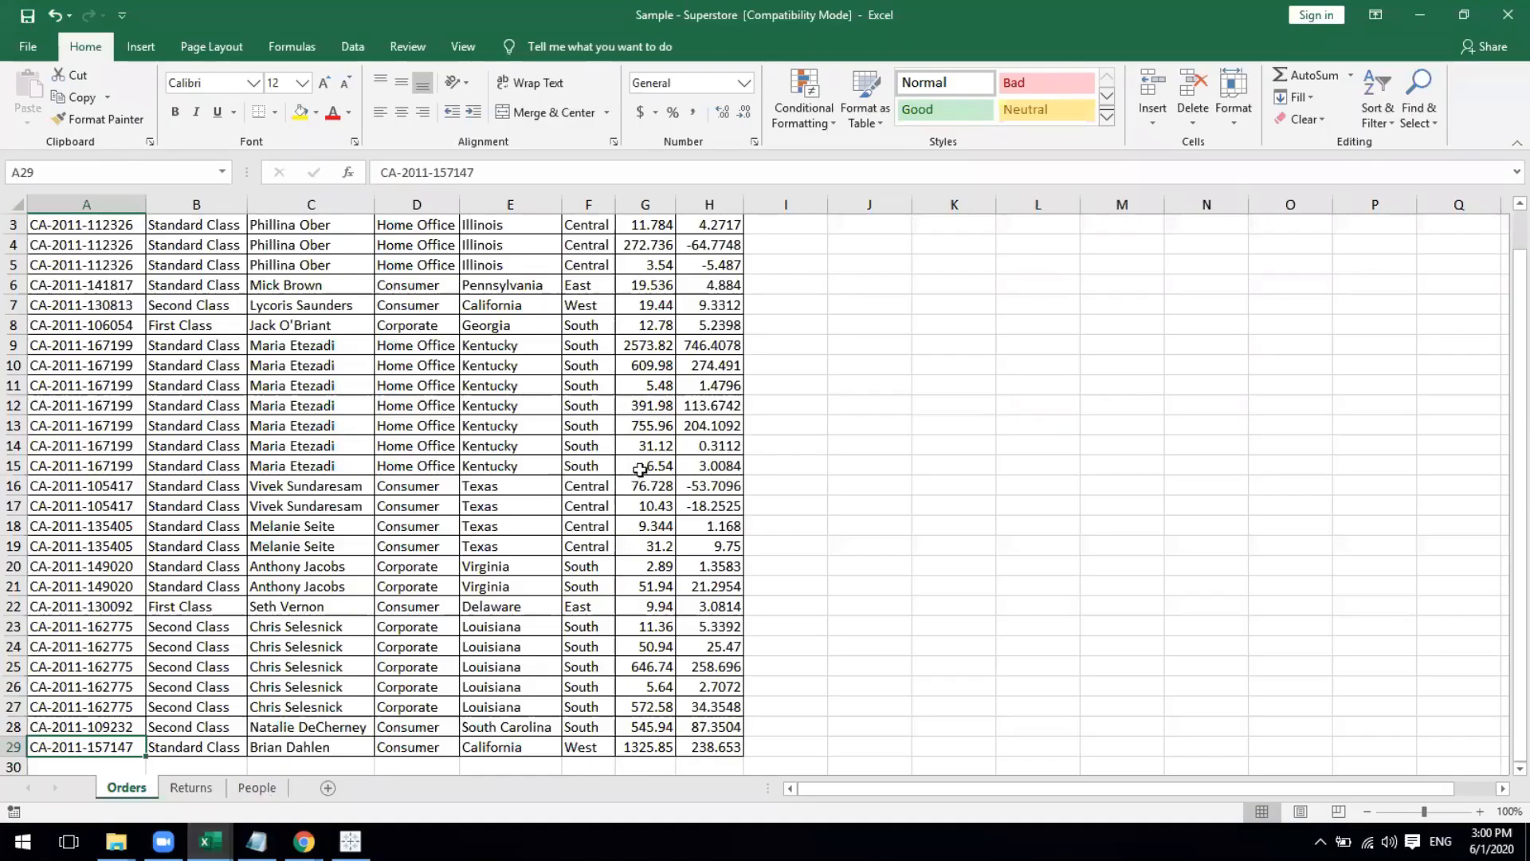
click(709, 449)
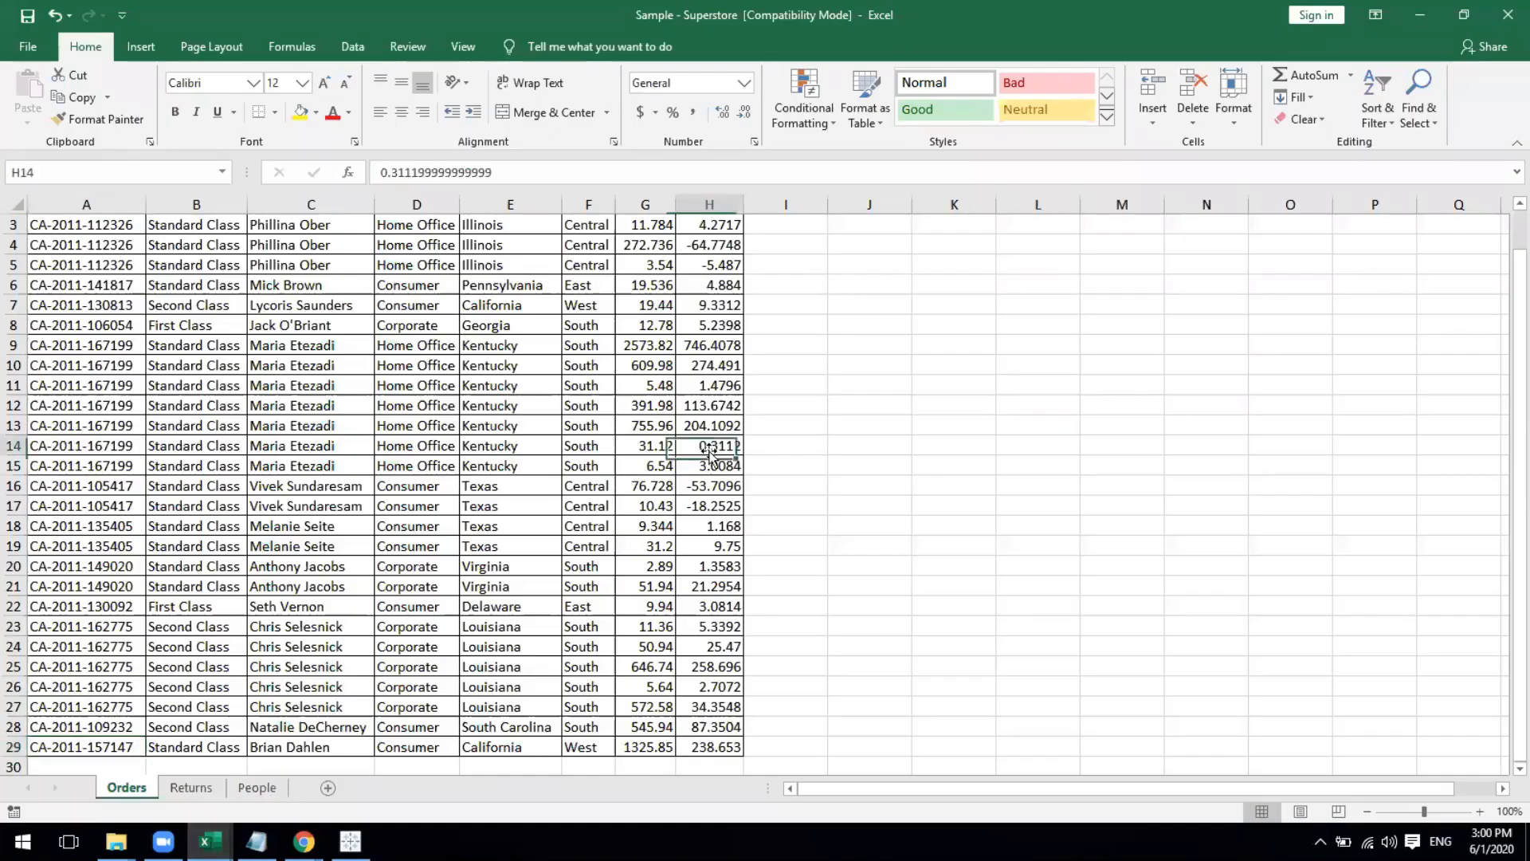
click(665, 446)
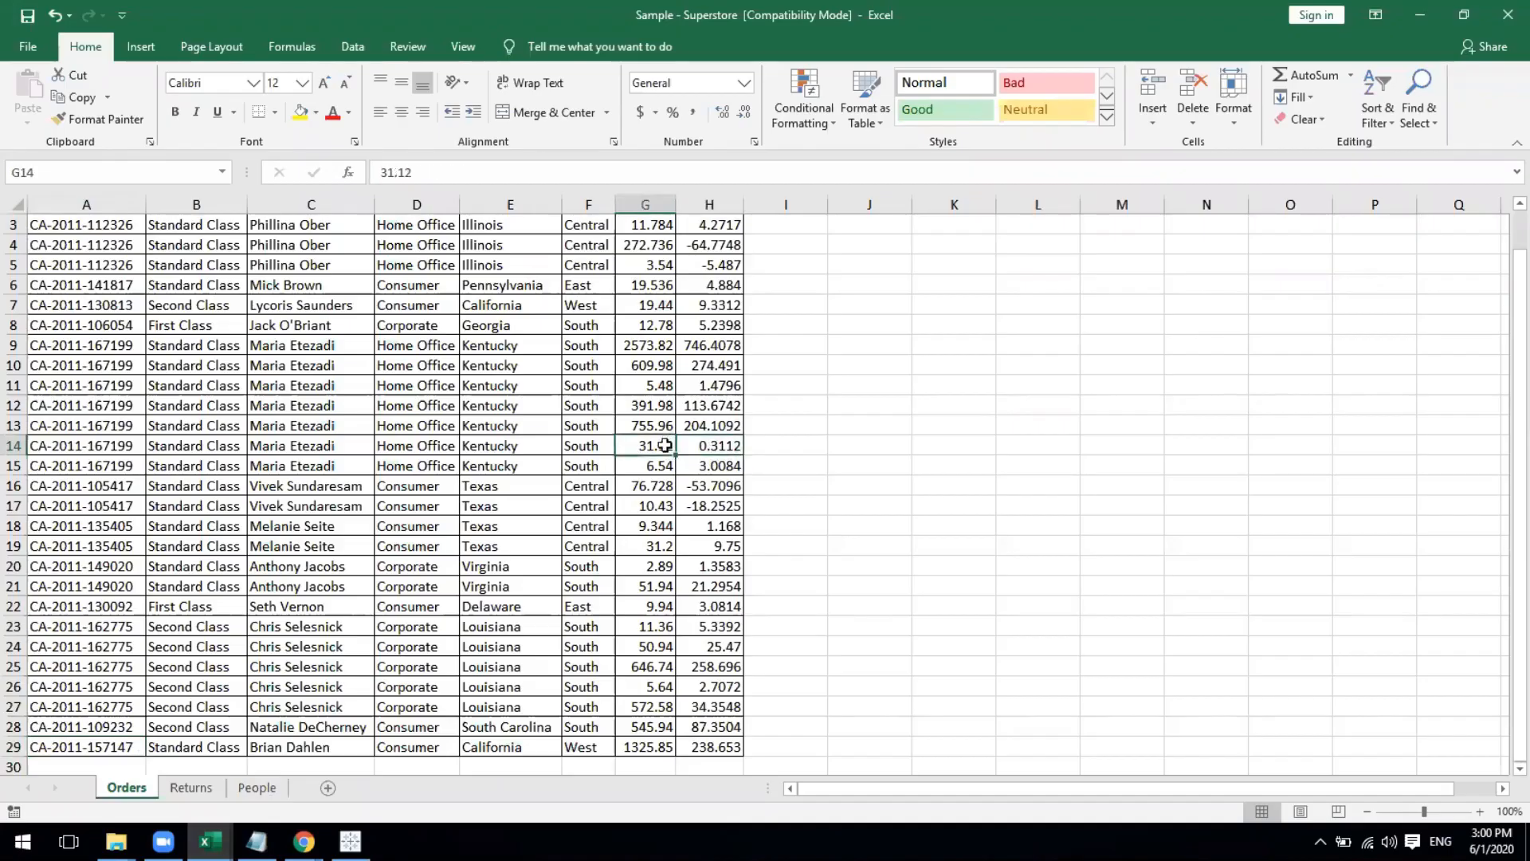
text(35)
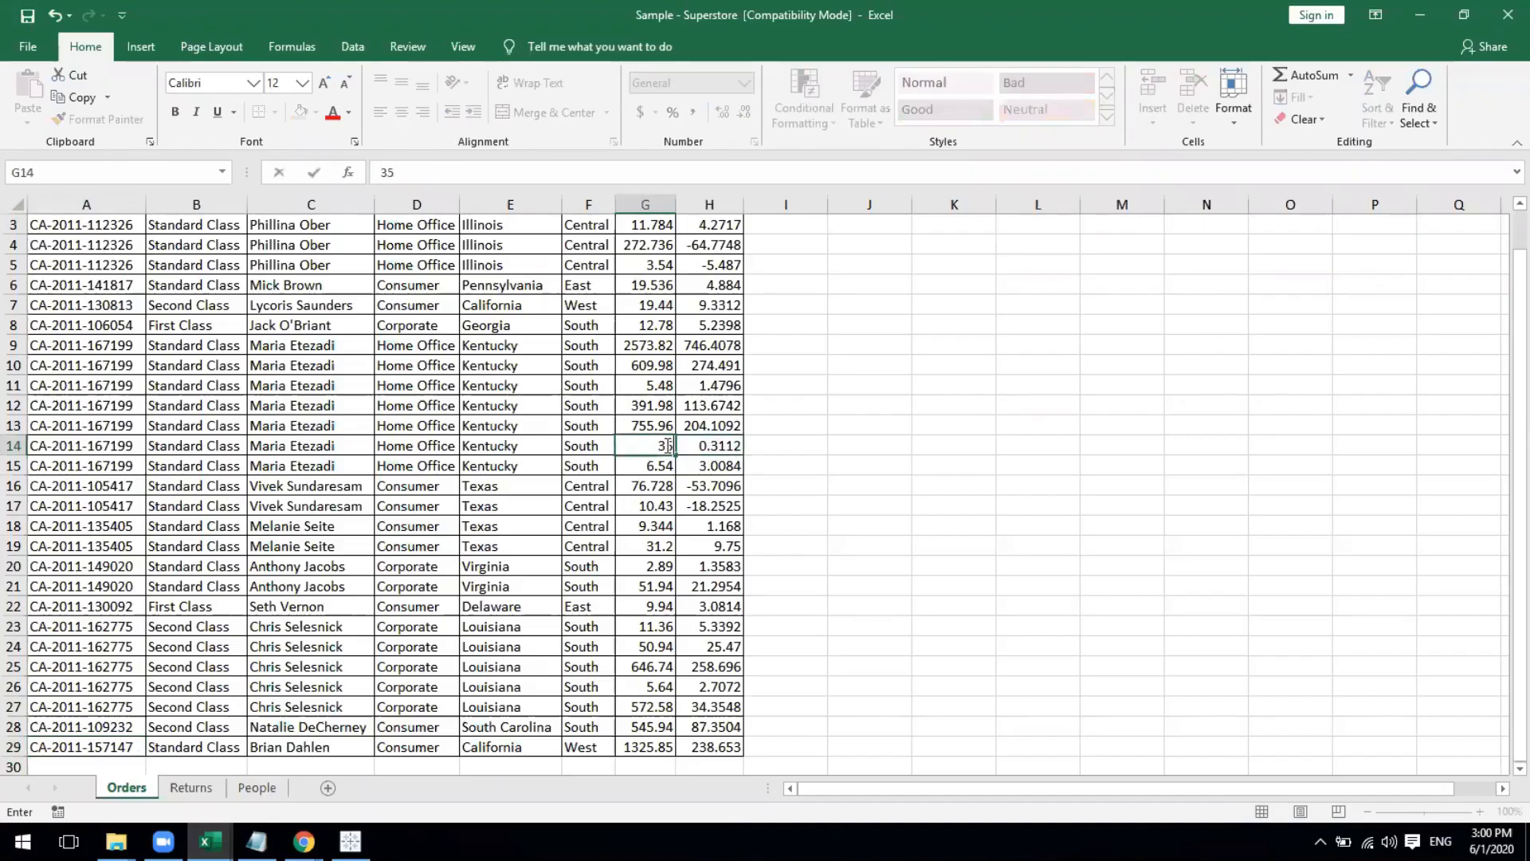
click(877, 456)
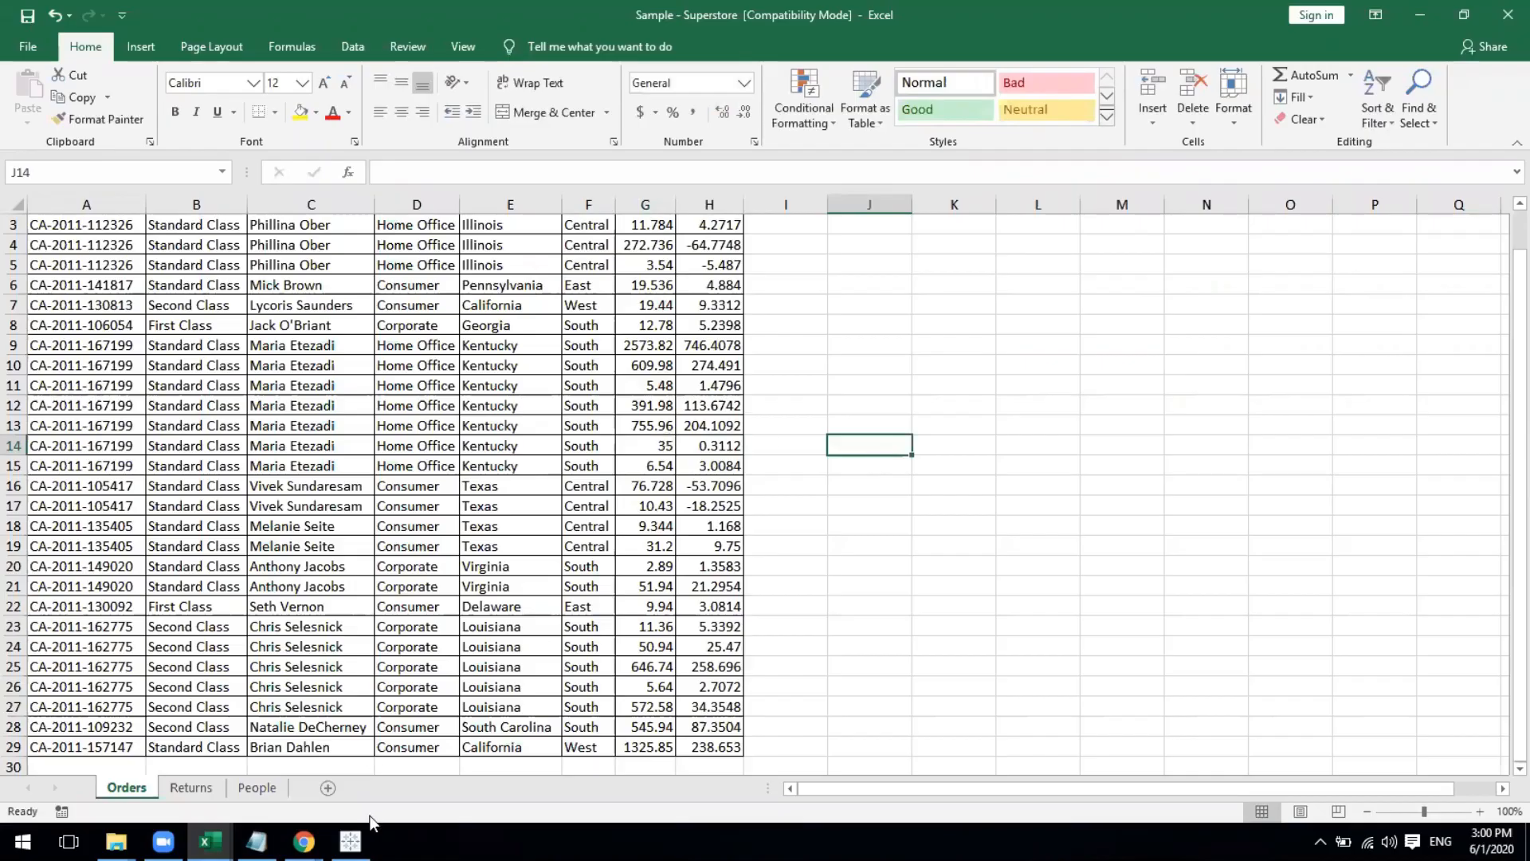
Return to Tableau and display the data source page with the Orders data
click(351, 842)
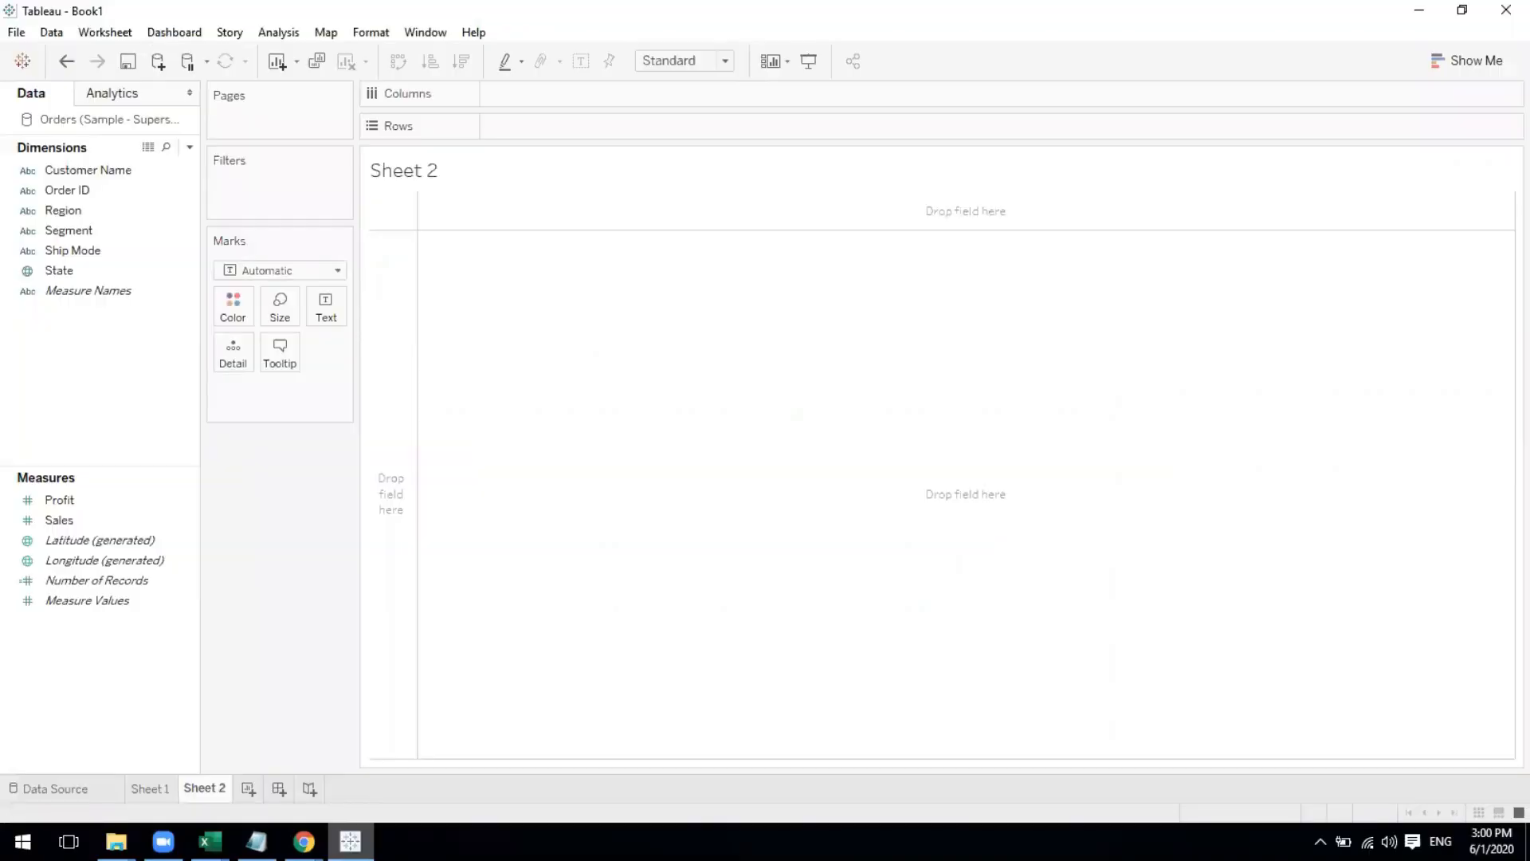
click(70, 784)
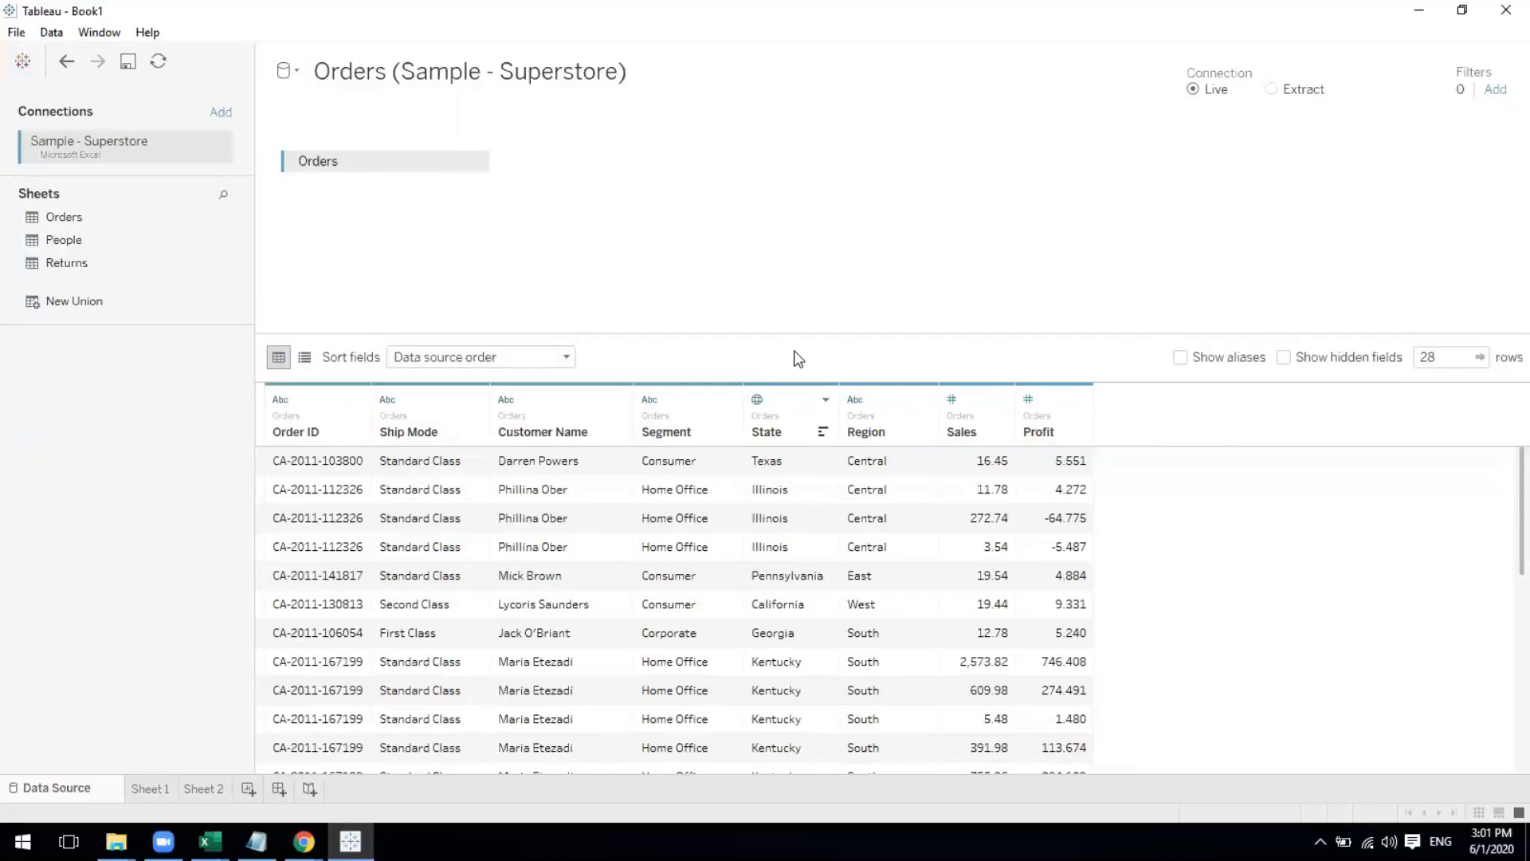
Try switching the Orders connection to Extract, cancel saving the extract file, and return to the data source page
click(1272, 90)
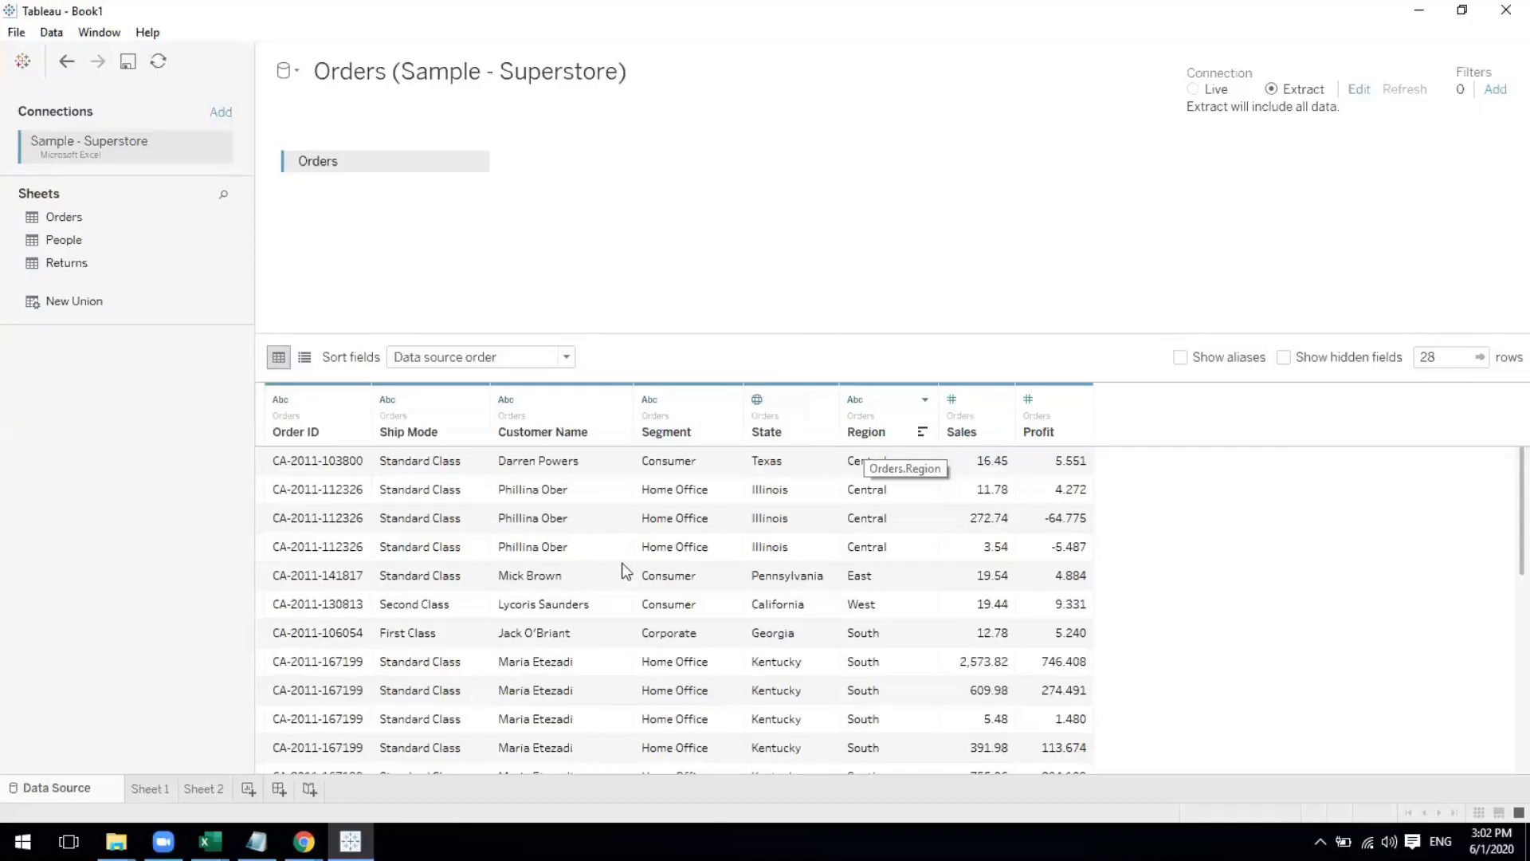
click(157, 786)
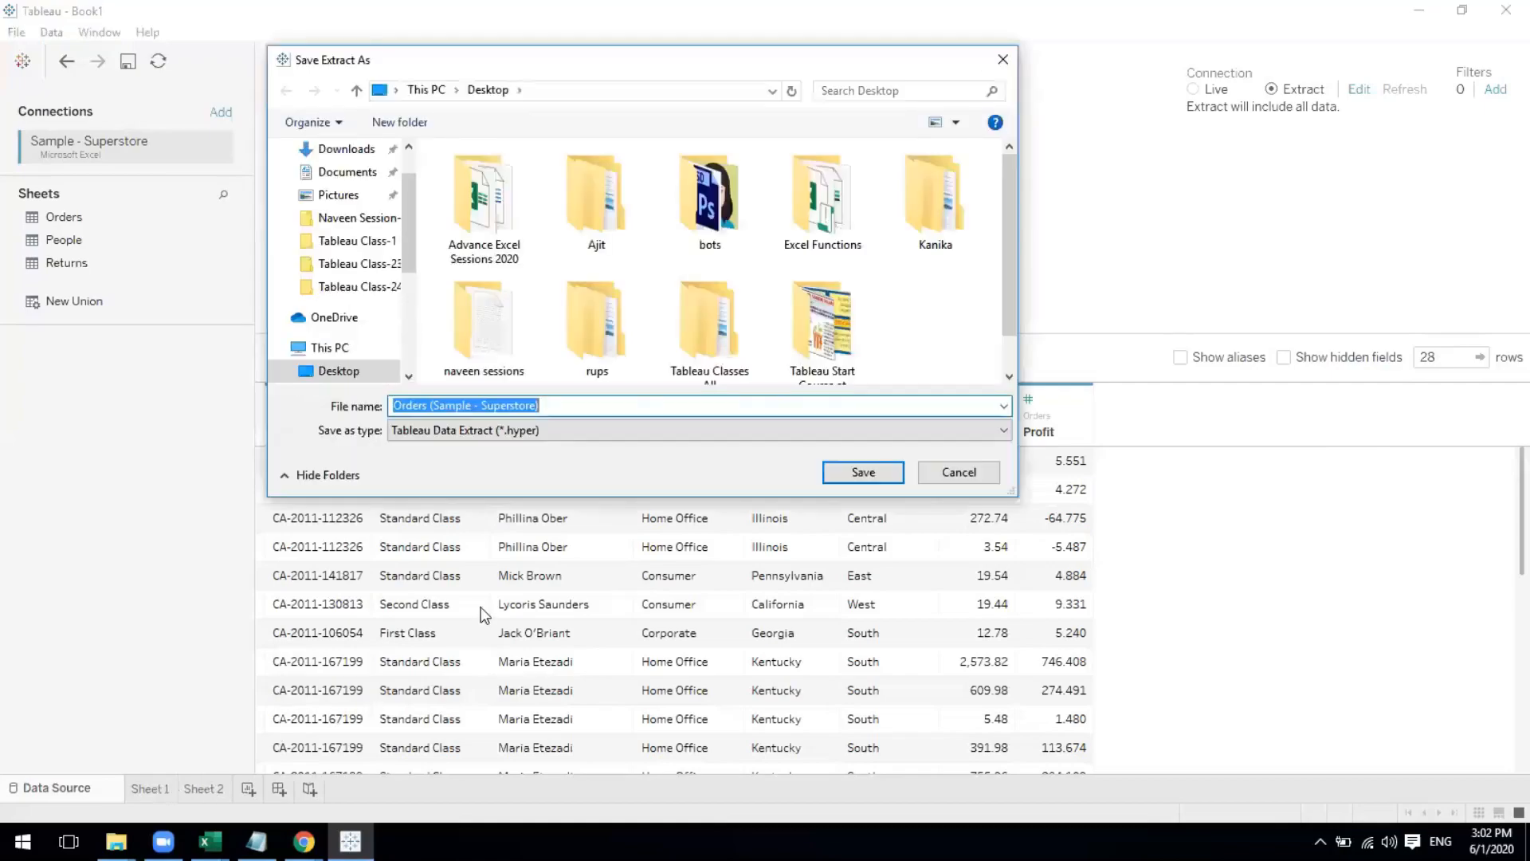
click(936, 481)
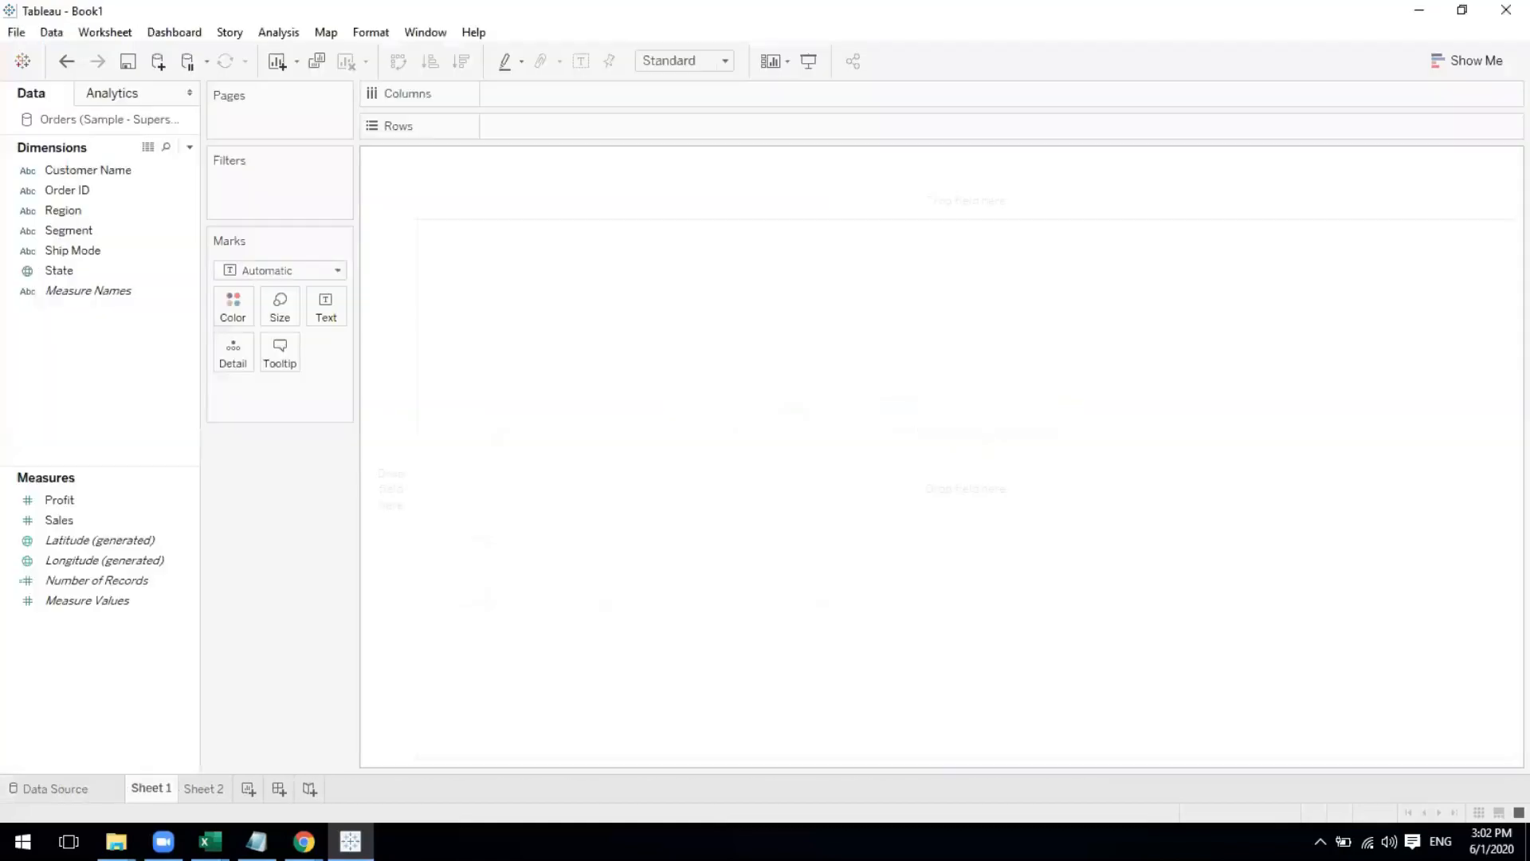
click(65, 786)
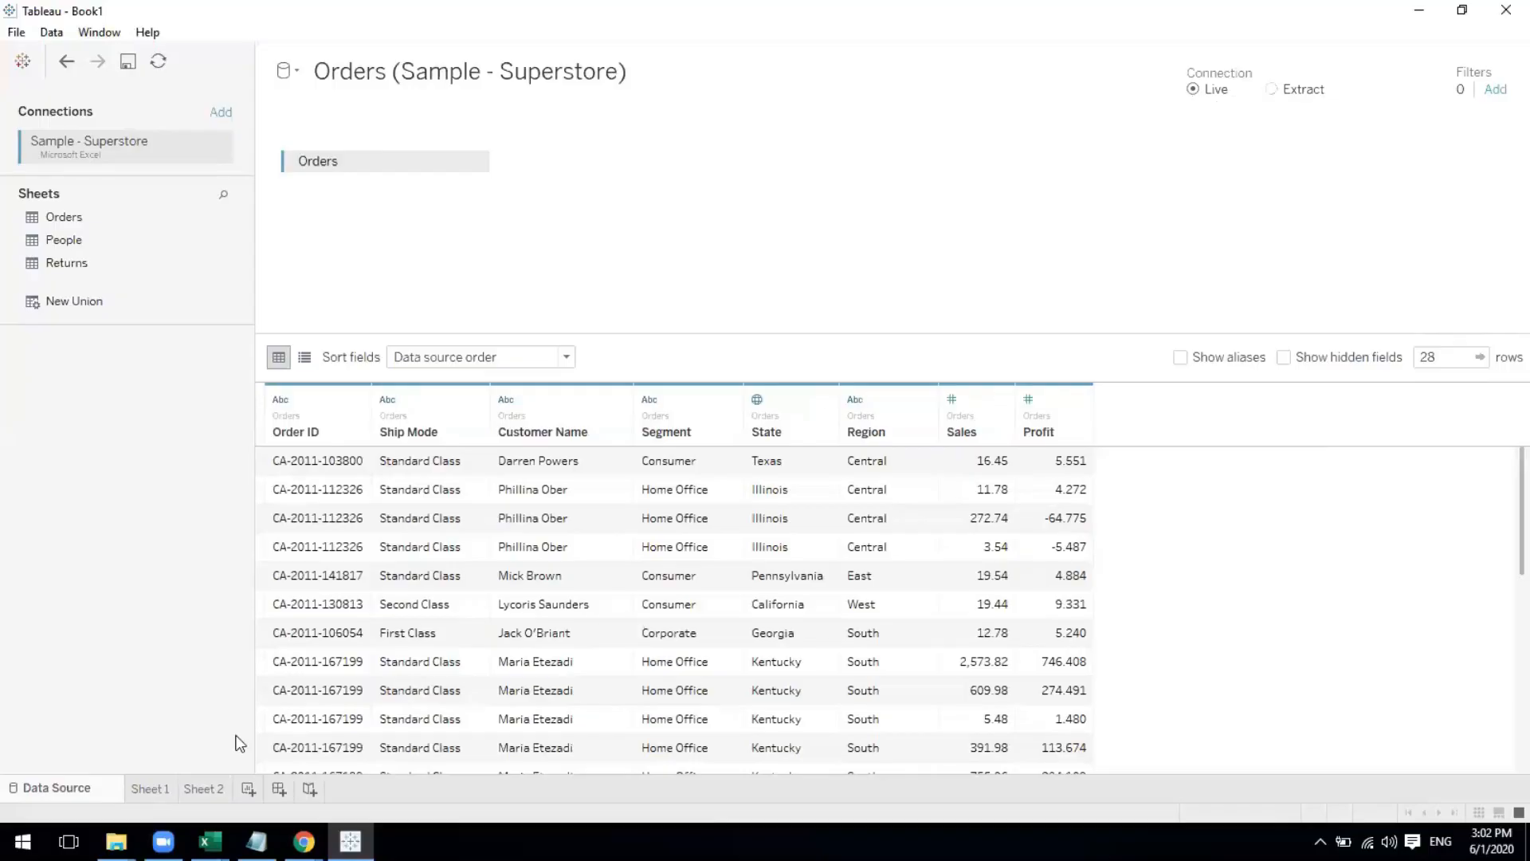
click(156, 791)
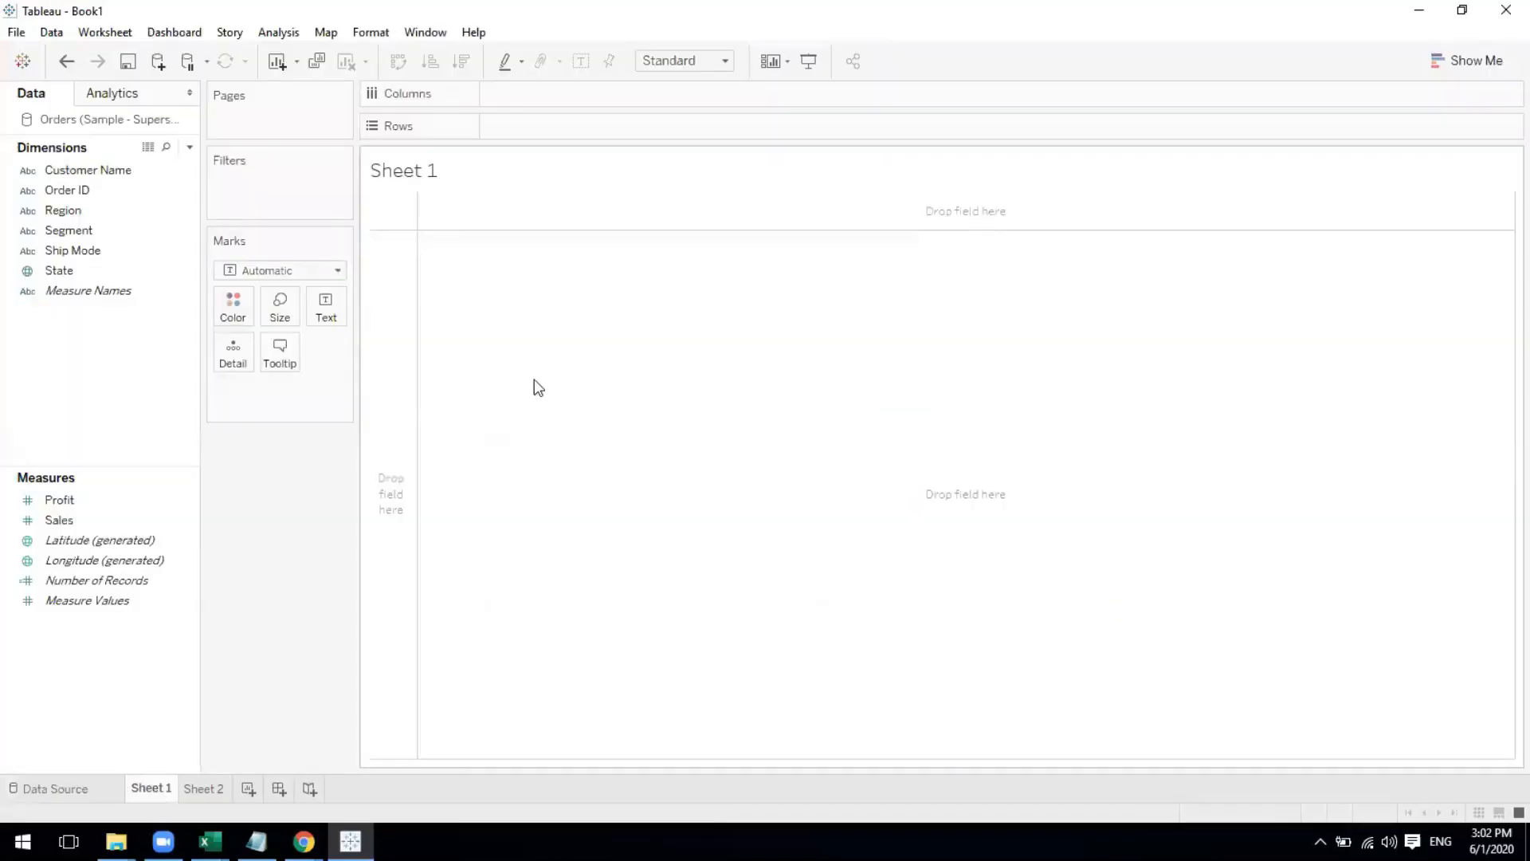
click(84, 789)
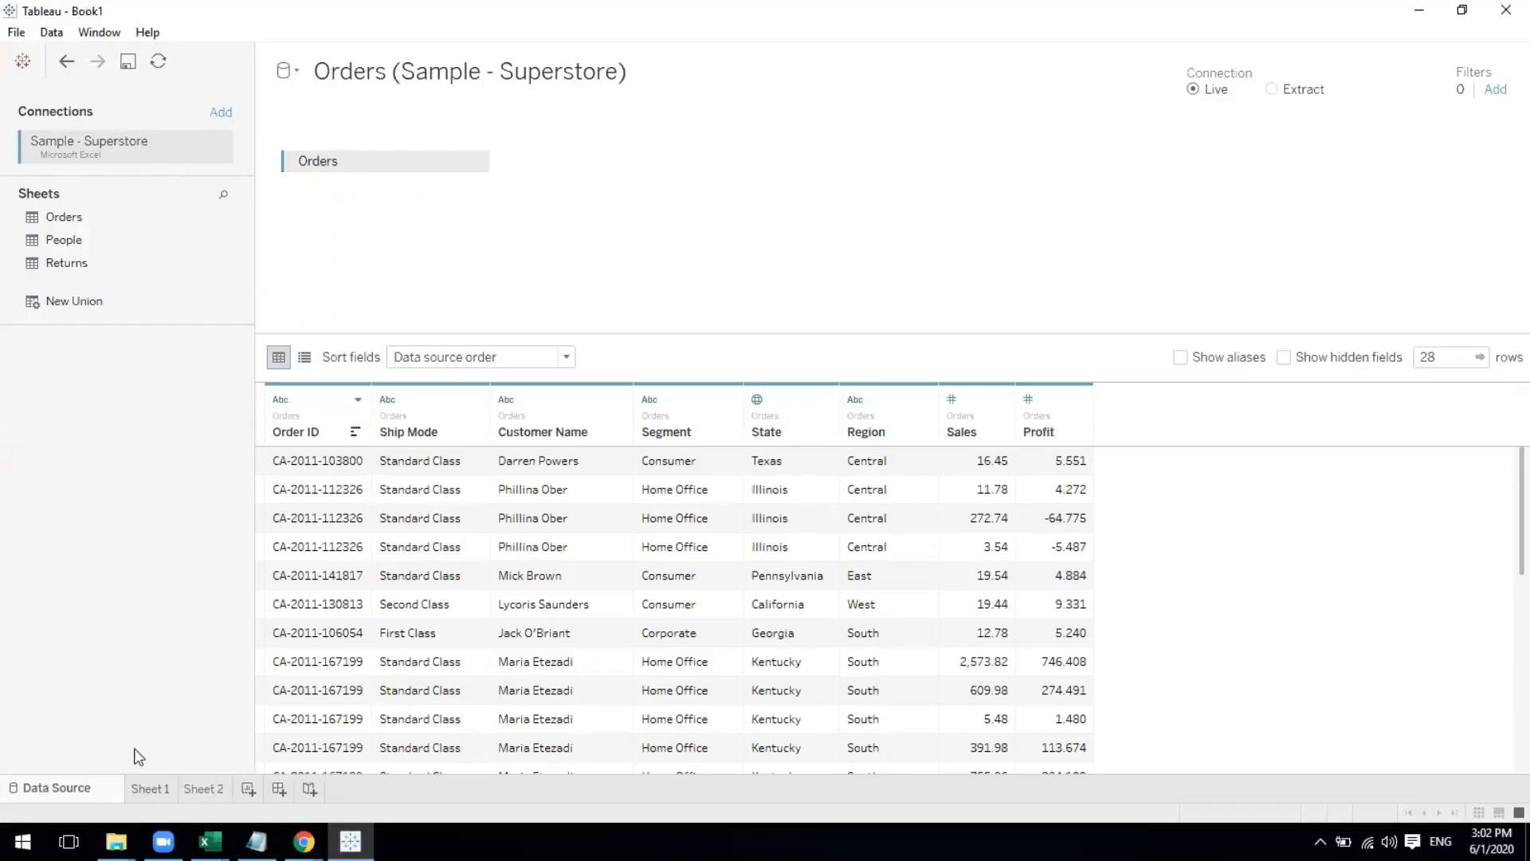
Build a bar chart on Sheet 1 with State in Columns and the sum of Profit in Rows
click(140, 787)
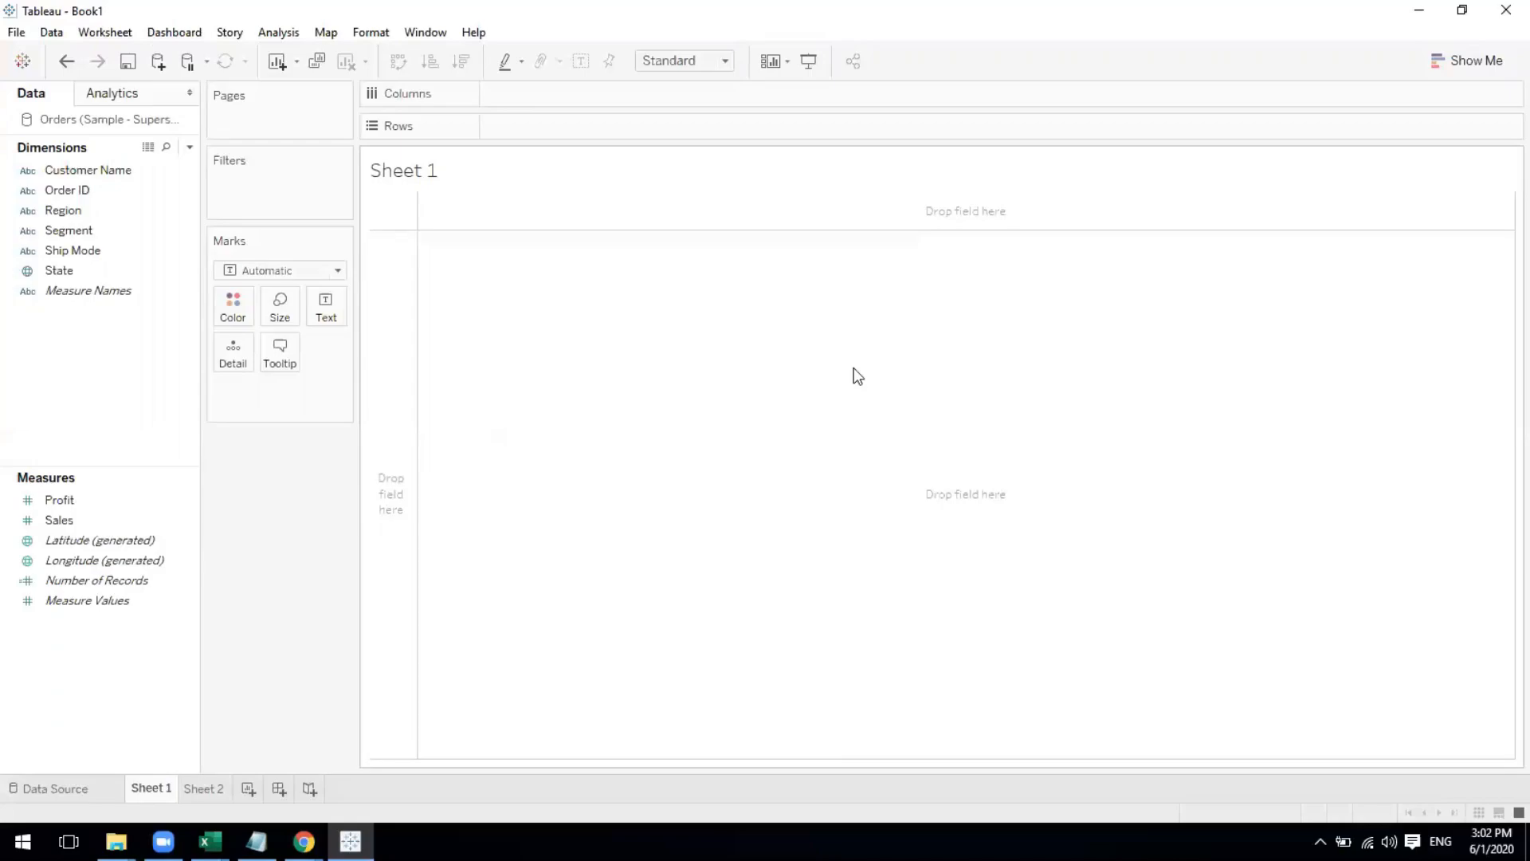
click(48, 271)
drag(232, 270, 540, 99)
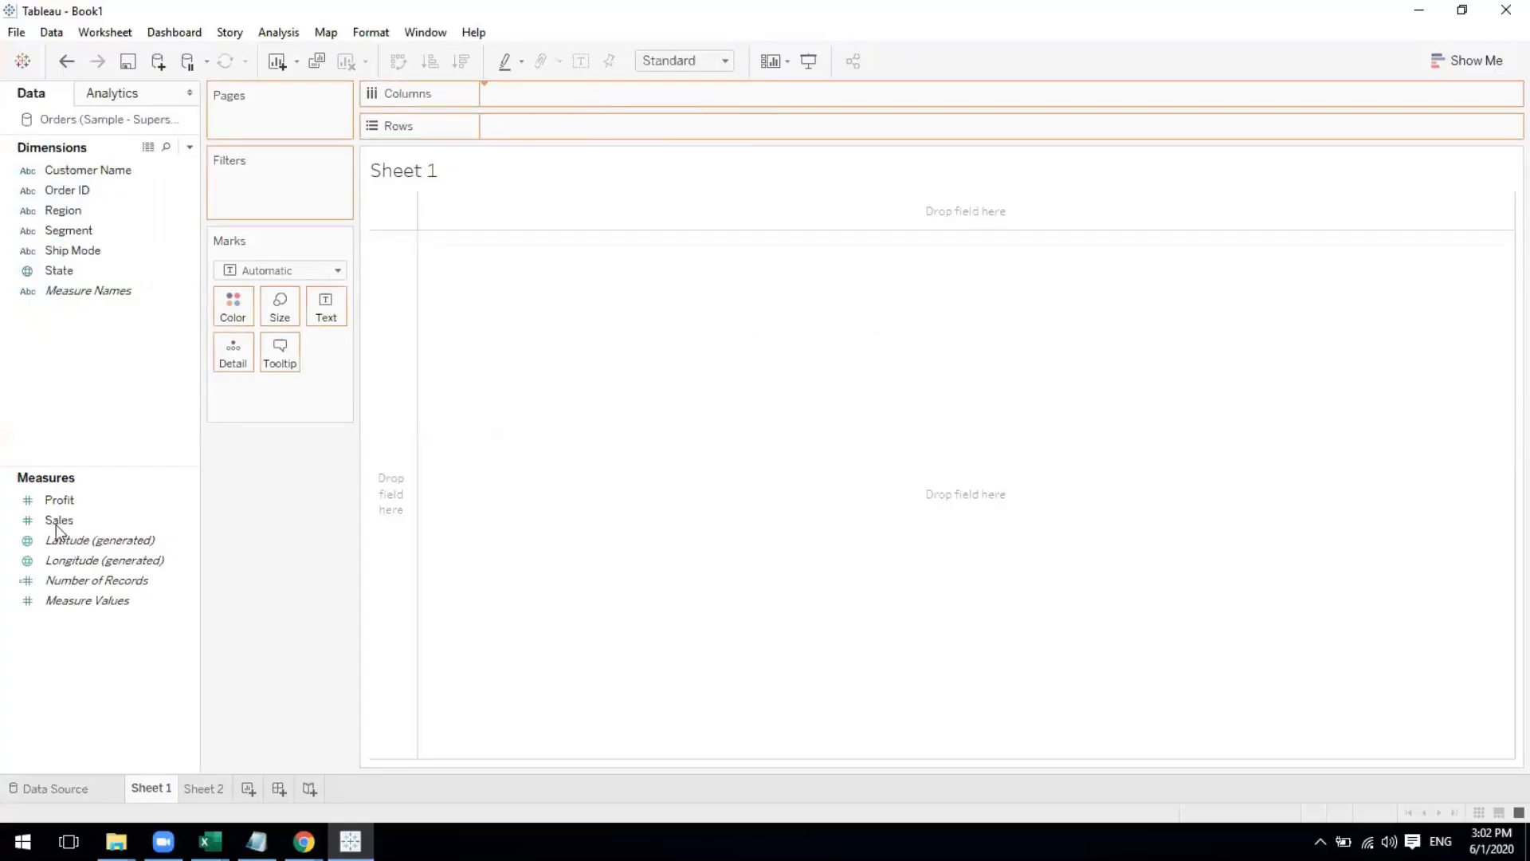
drag(56, 499, 567, 138)
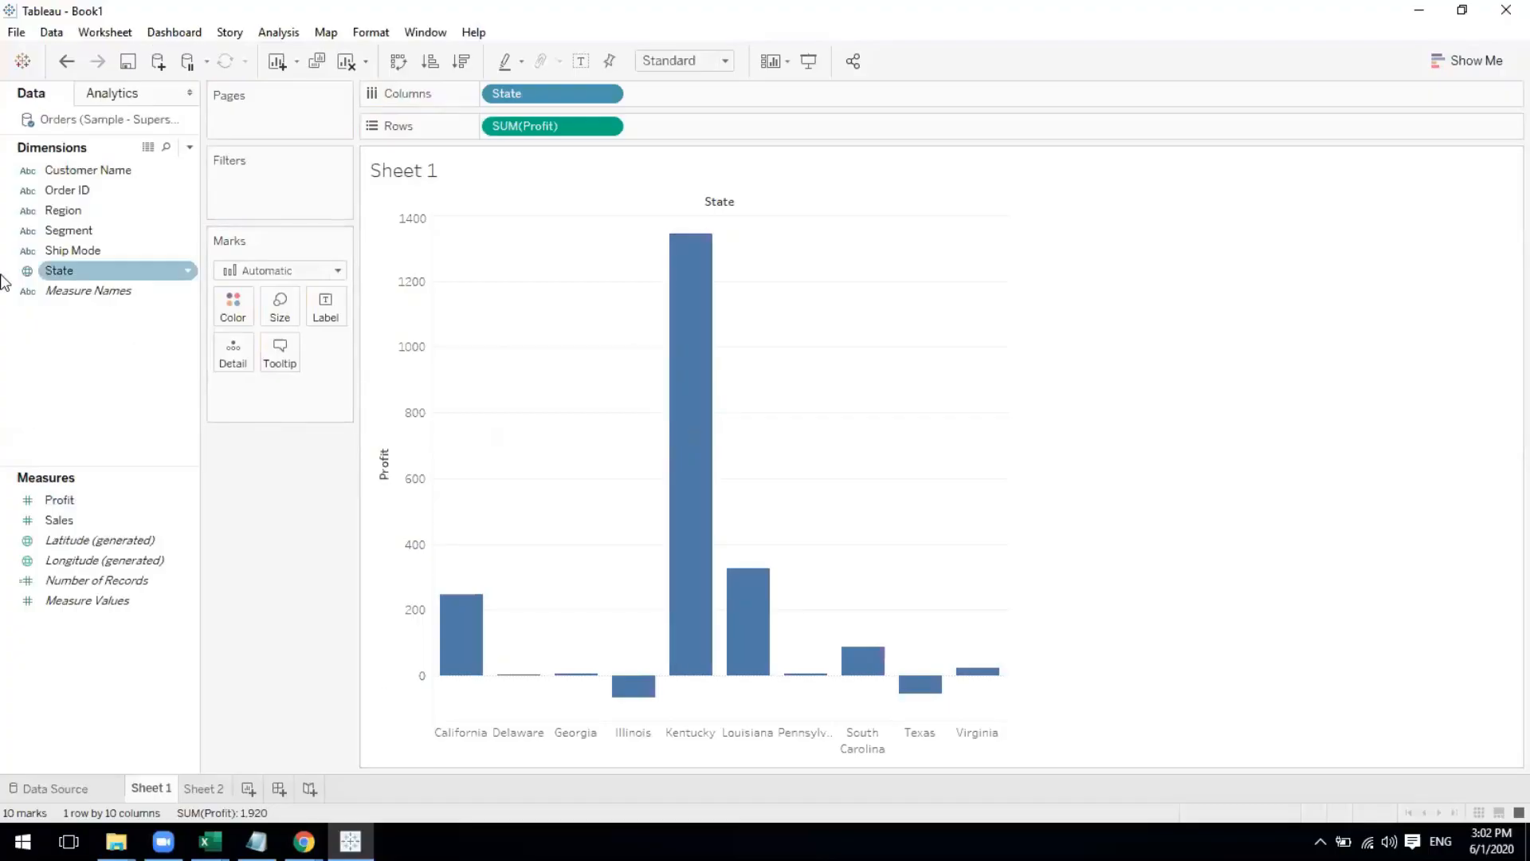
Save the workbook to the Desktop as a Tableau Workbook named demo file
click(15, 33)
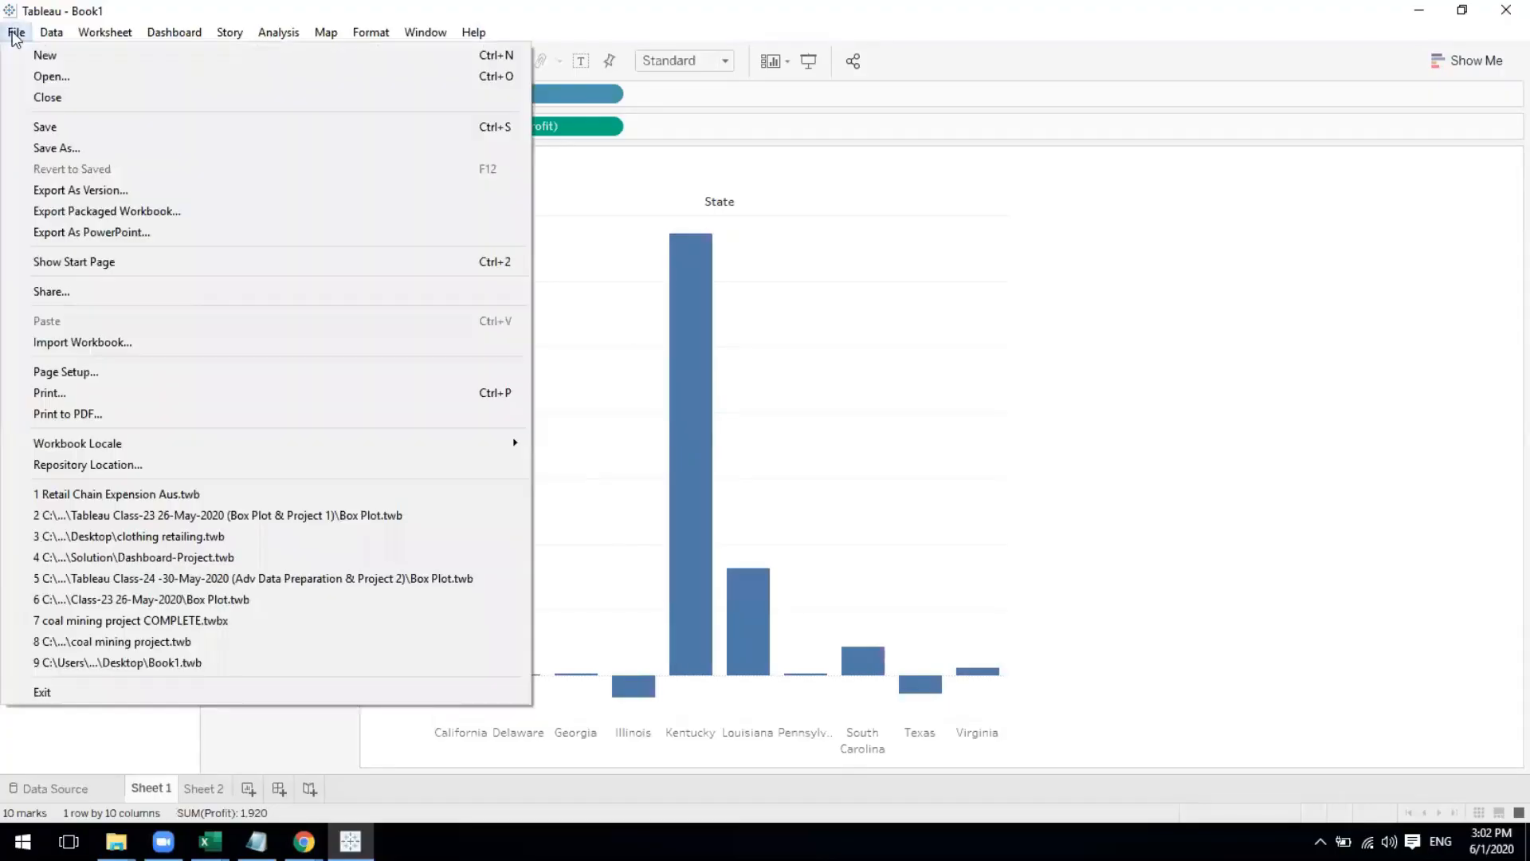
click(57, 126)
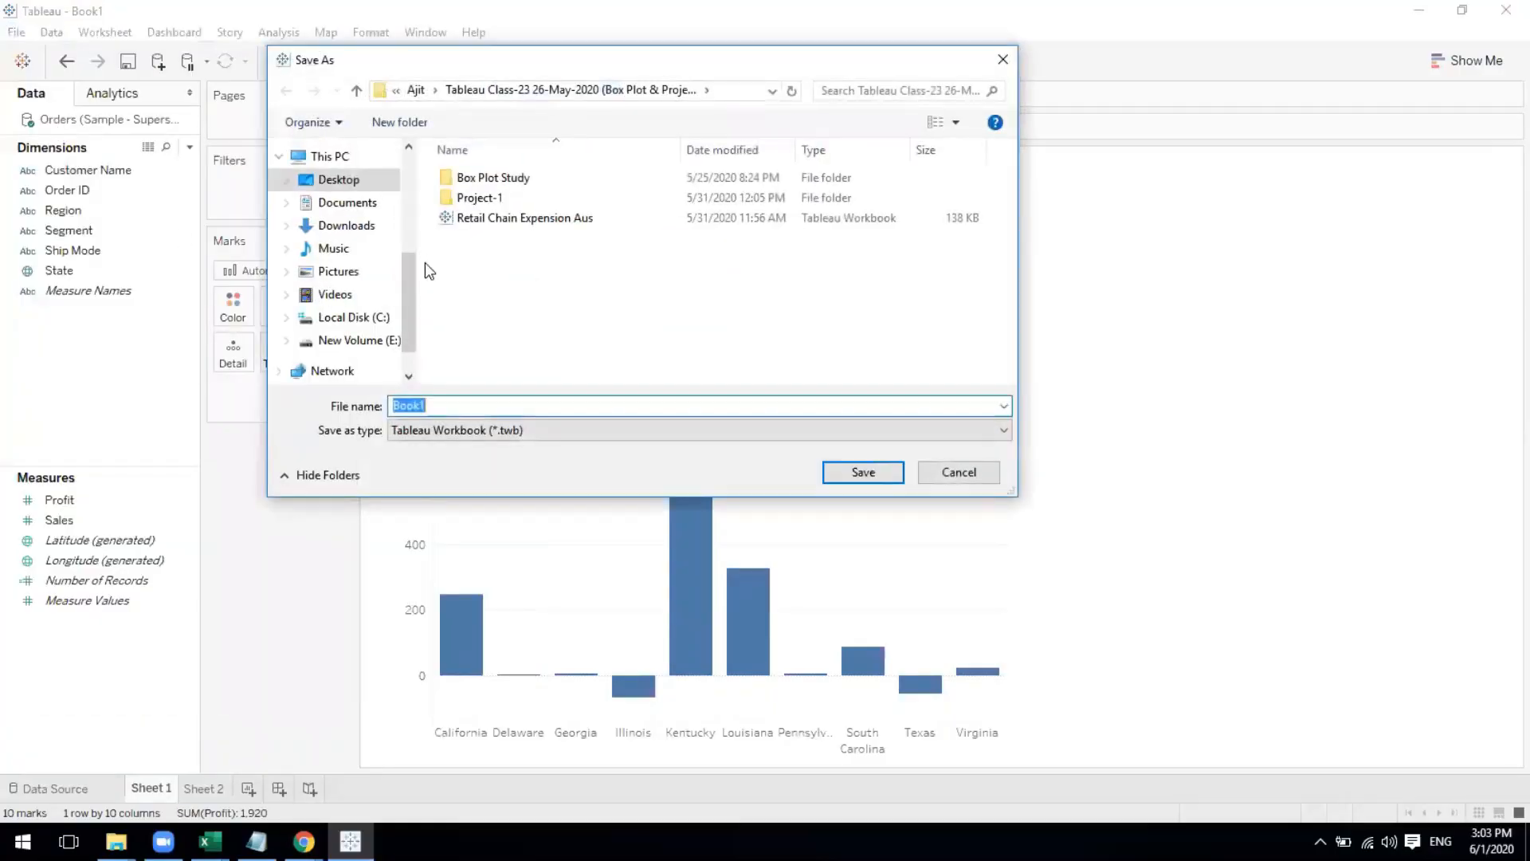
click(349, 181)
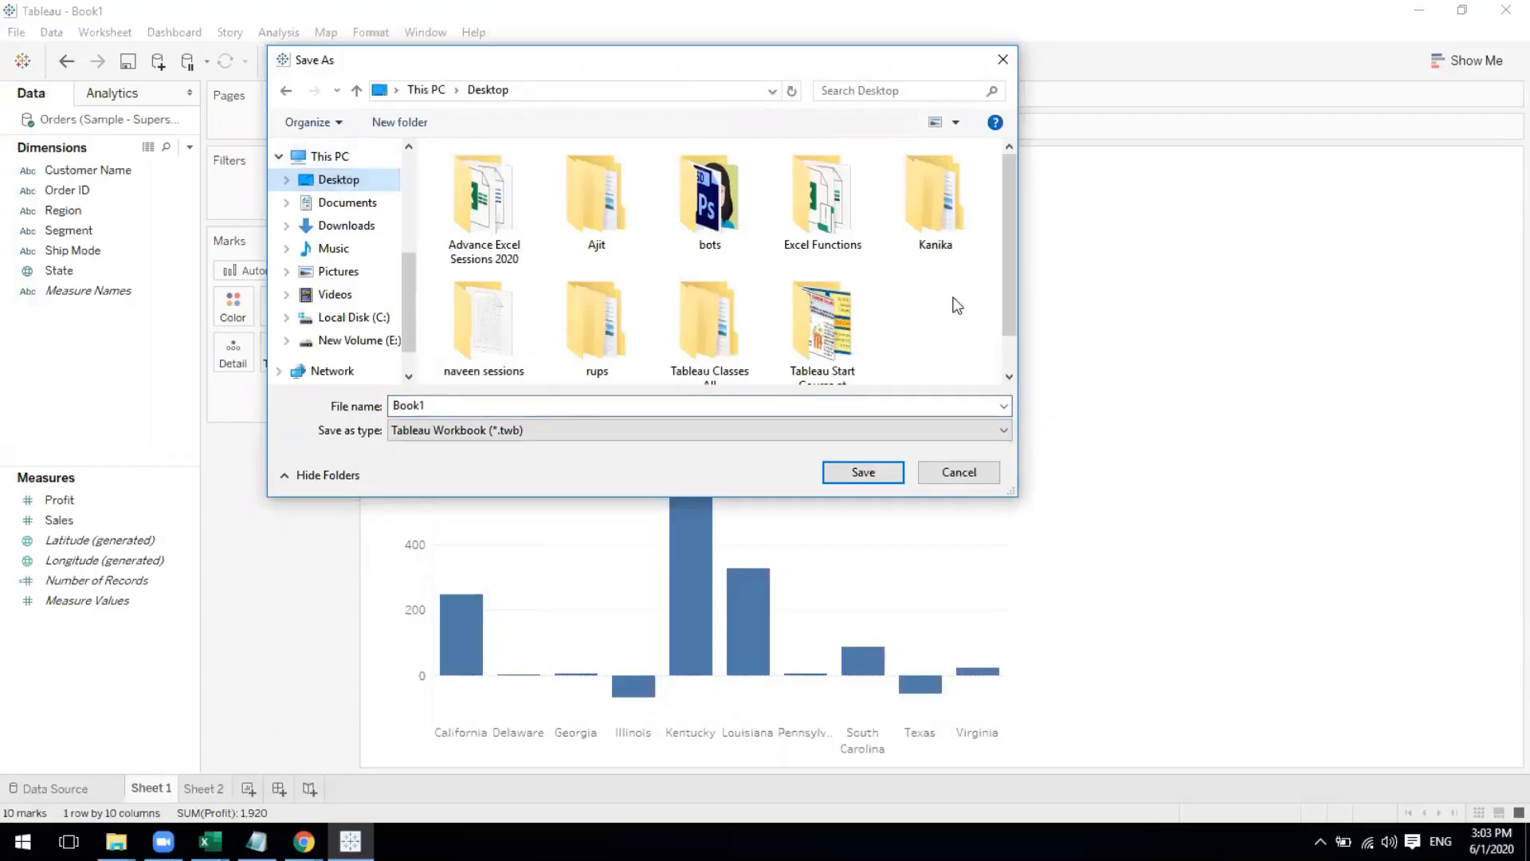
double_click(411, 406)
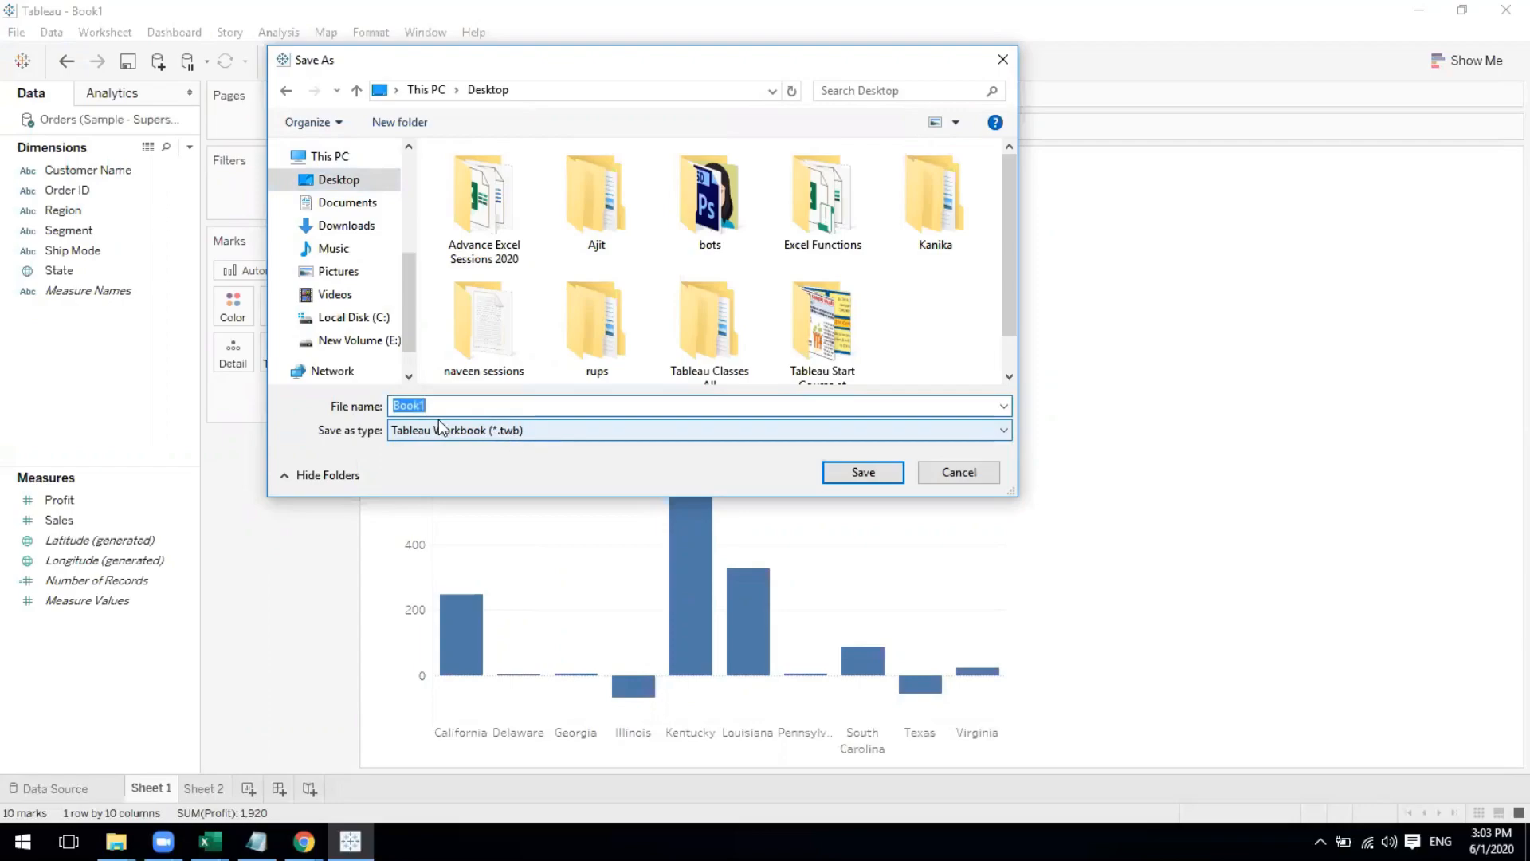
text(demo file)
click(852, 468)
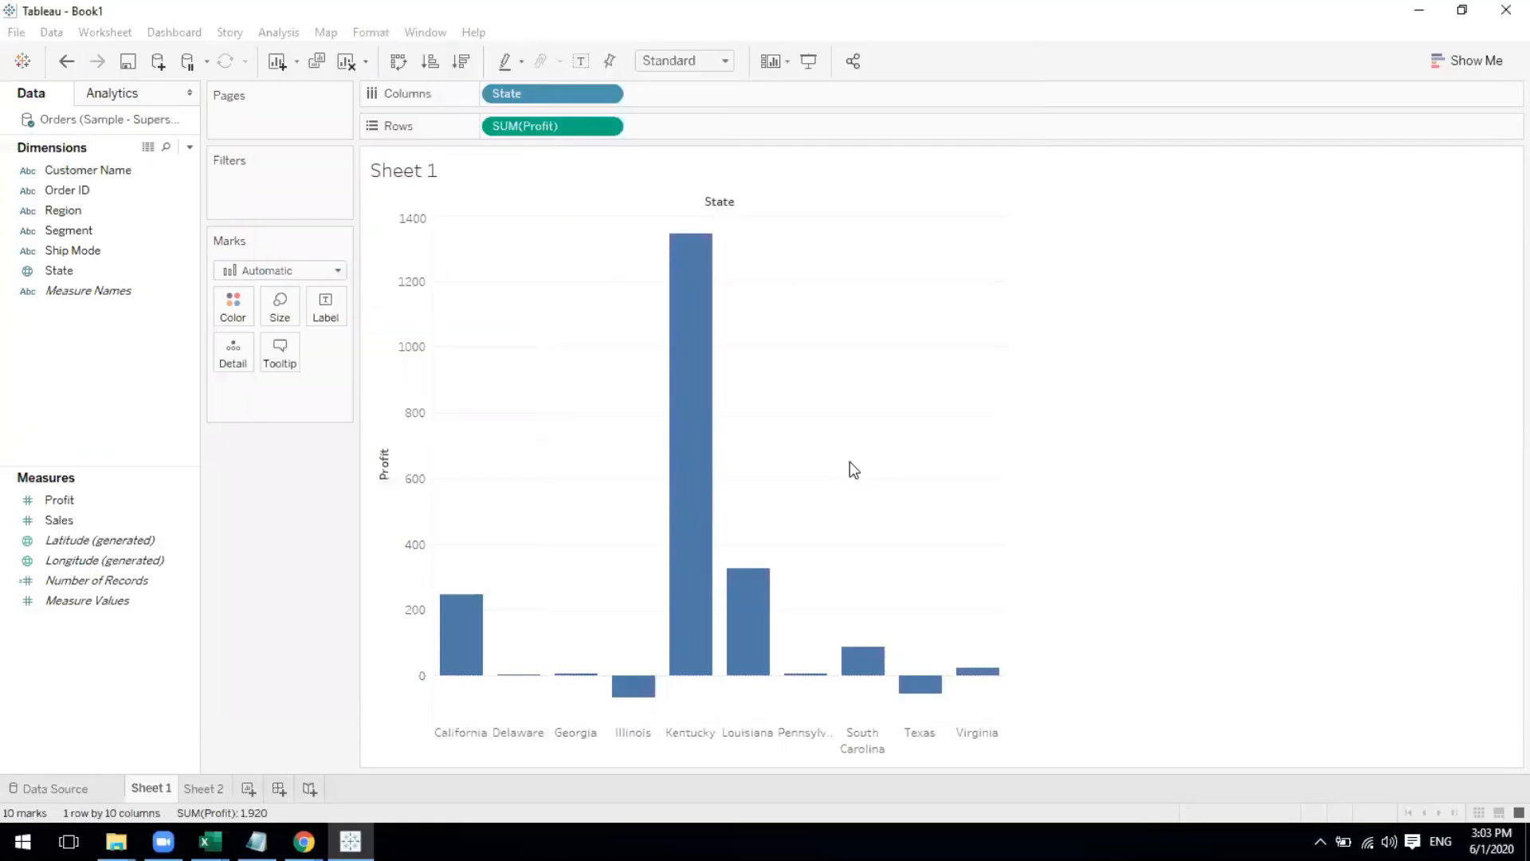
Show the desktop, move the demo file icon to an empty area in the middle, and return to Tableau
key(super+d)
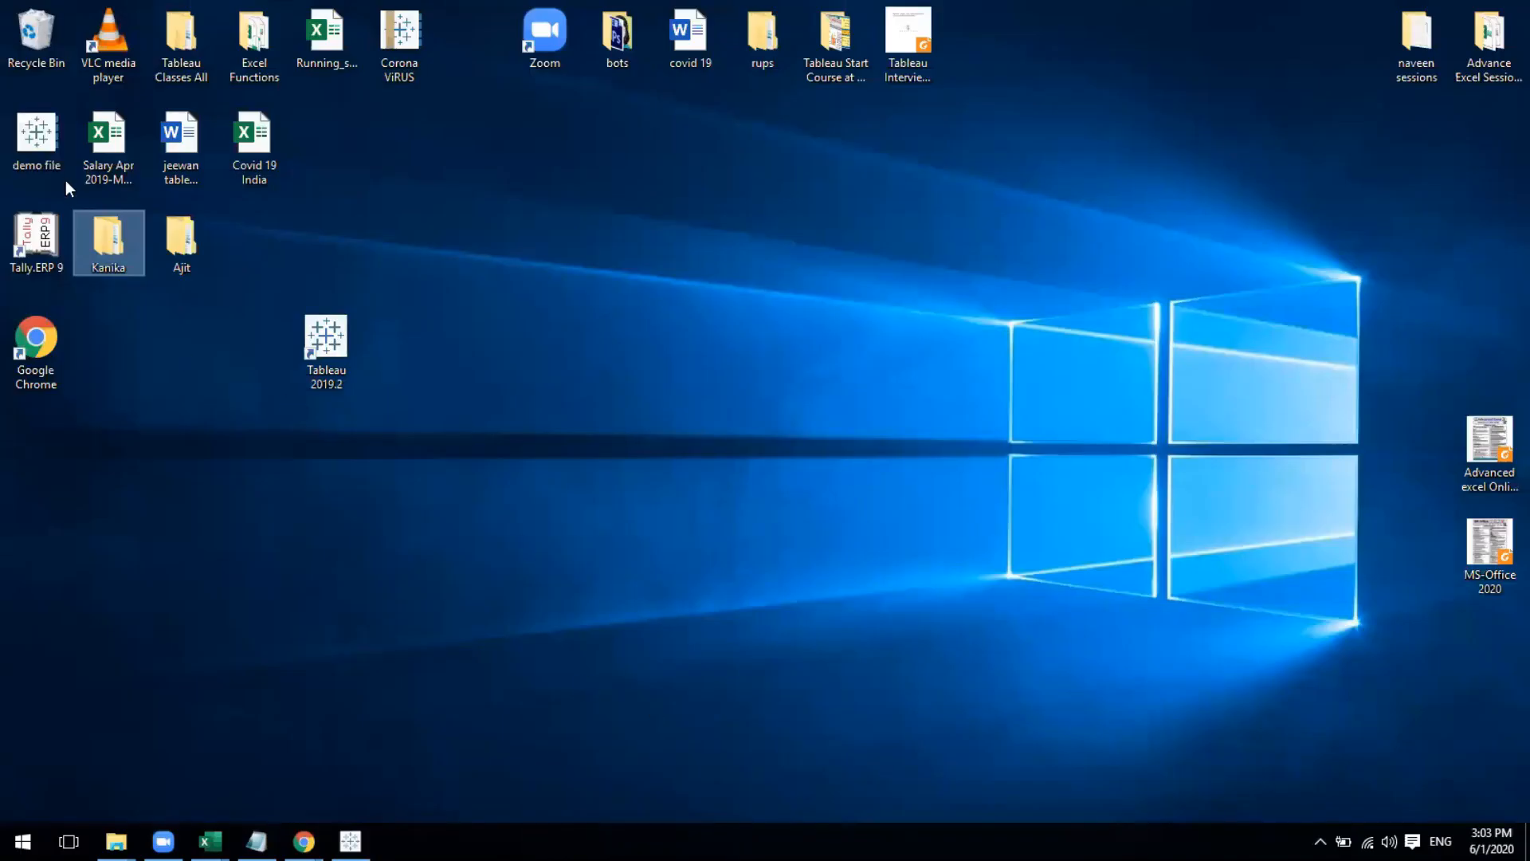
drag(39, 144, 721, 462)
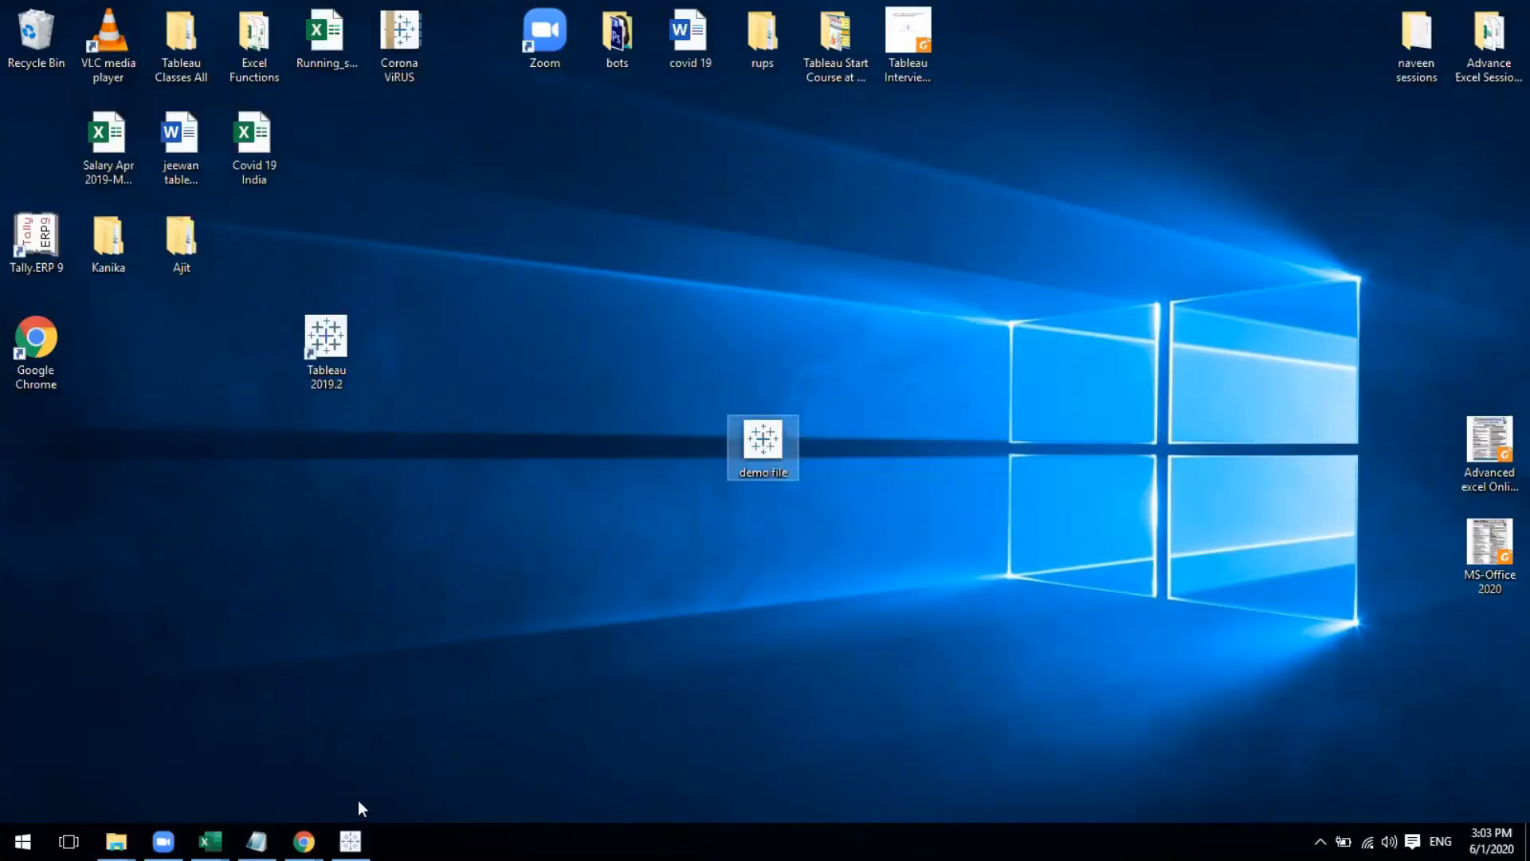
click(351, 840)
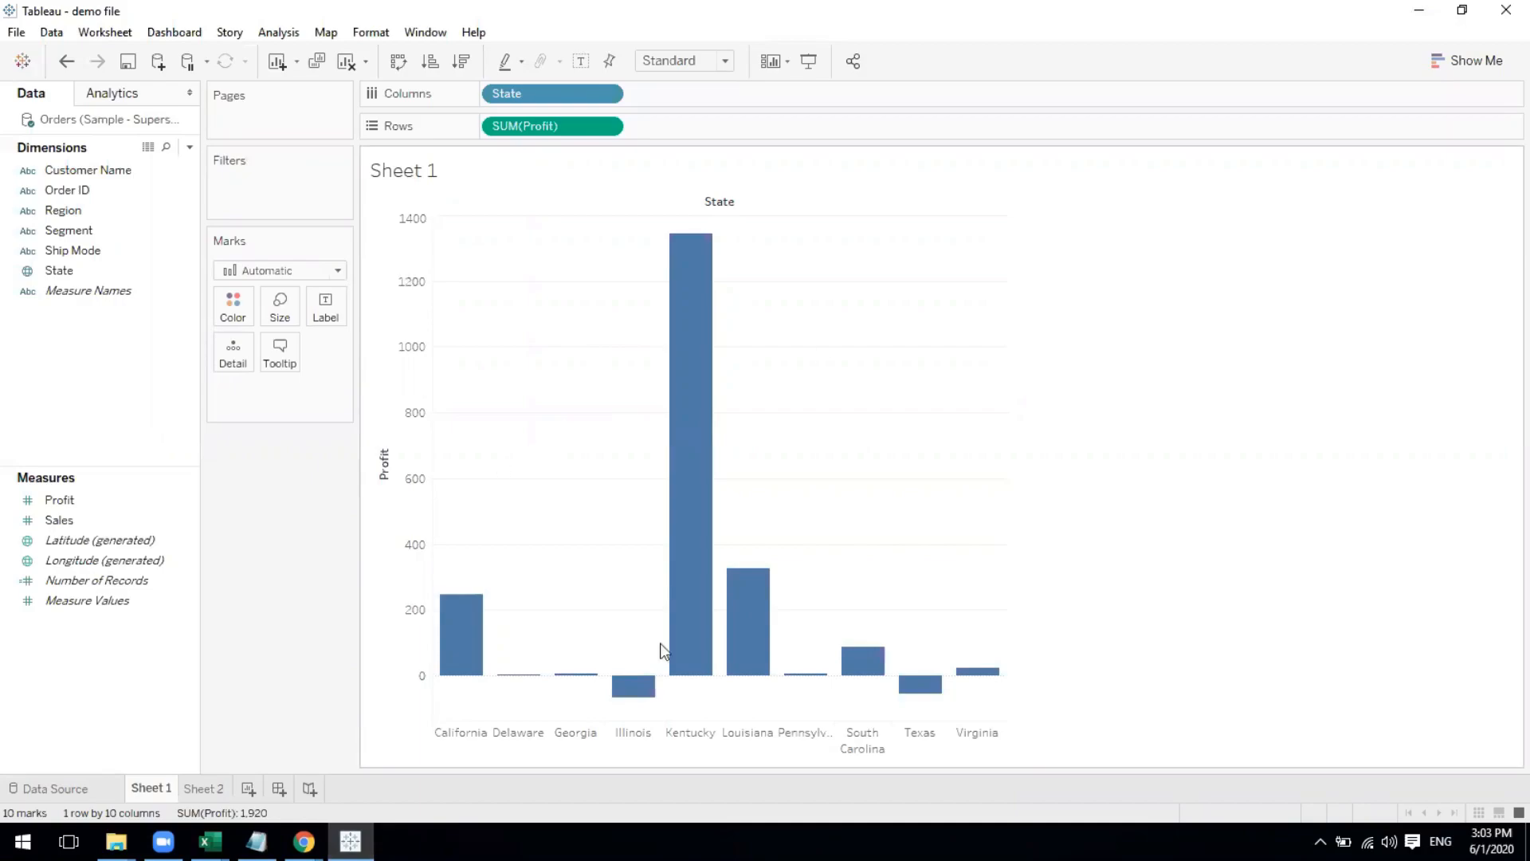
Examine Kentucky's profit bar on Sheet 1 and the Orders connection type on the data source page
mouse_move(694, 345)
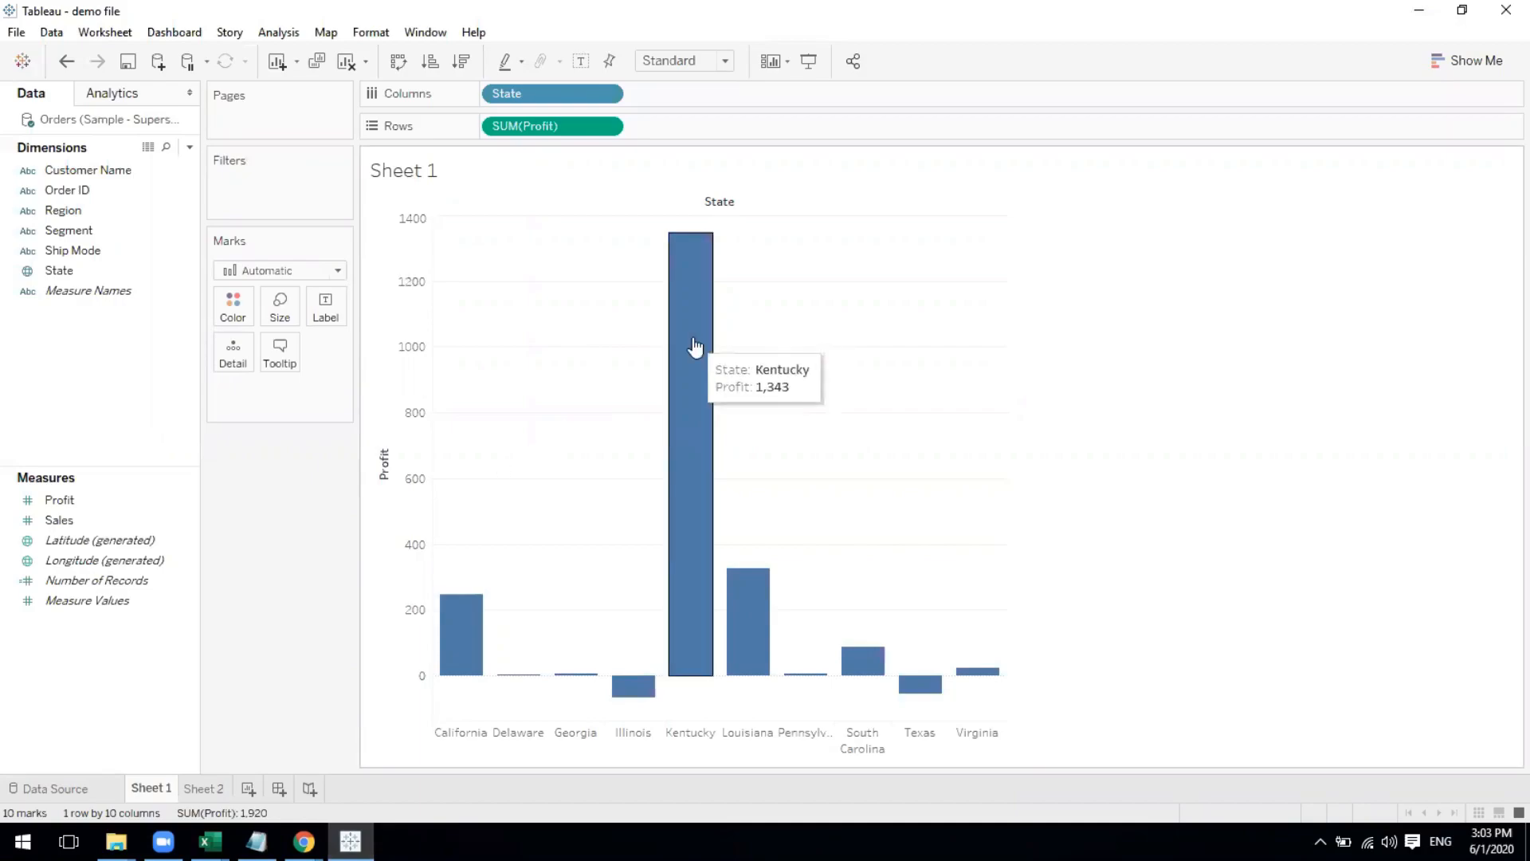
click(56, 789)
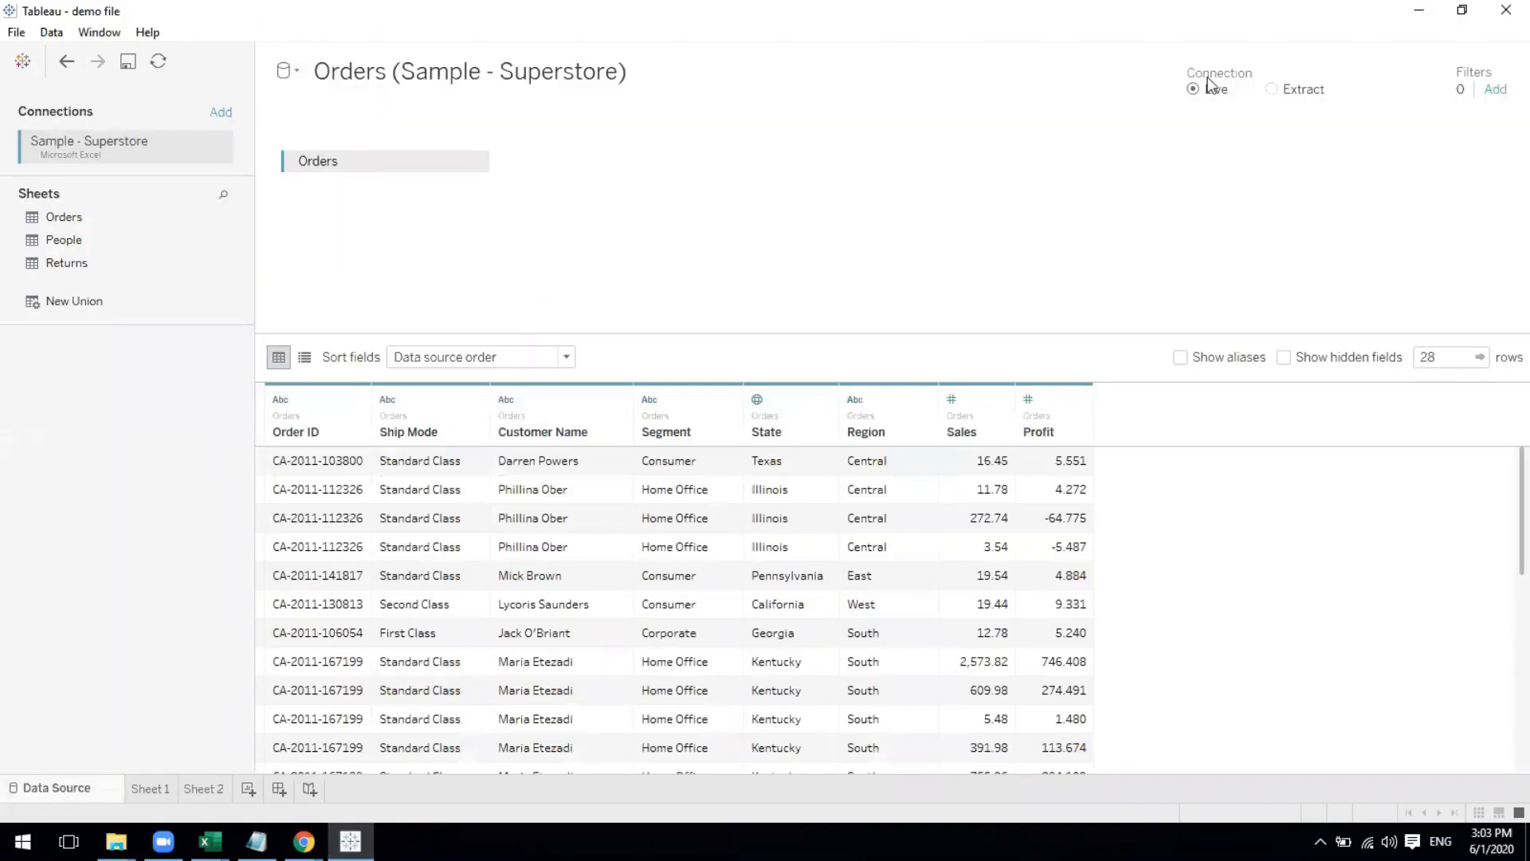
click(163, 788)
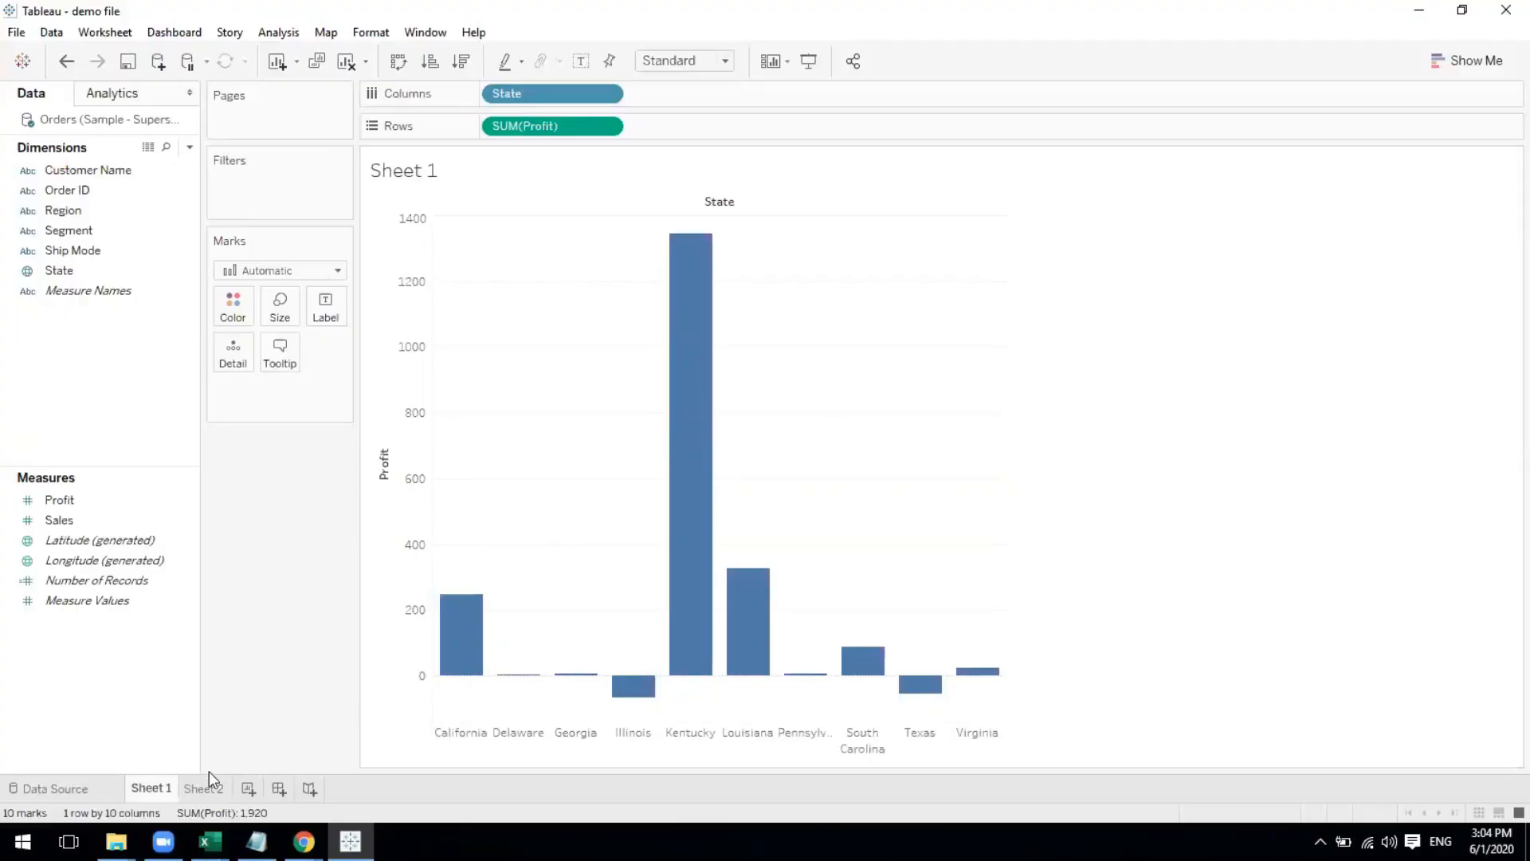
Switch the Orders connection to Extract and go to Sheet 2 to start saving the extract file
click(56, 785)
click(1272, 90)
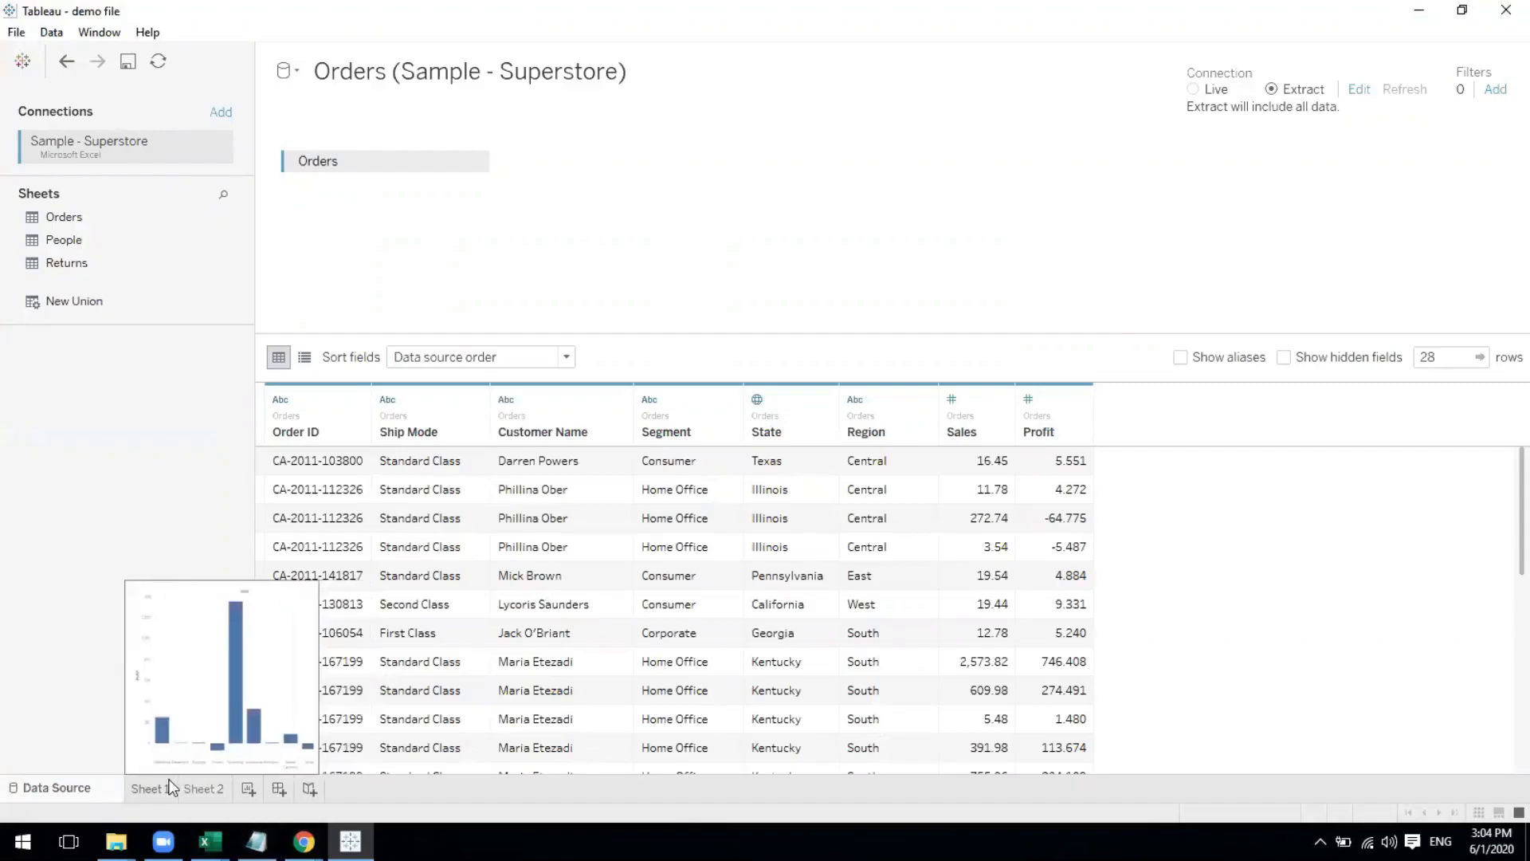
click(195, 787)
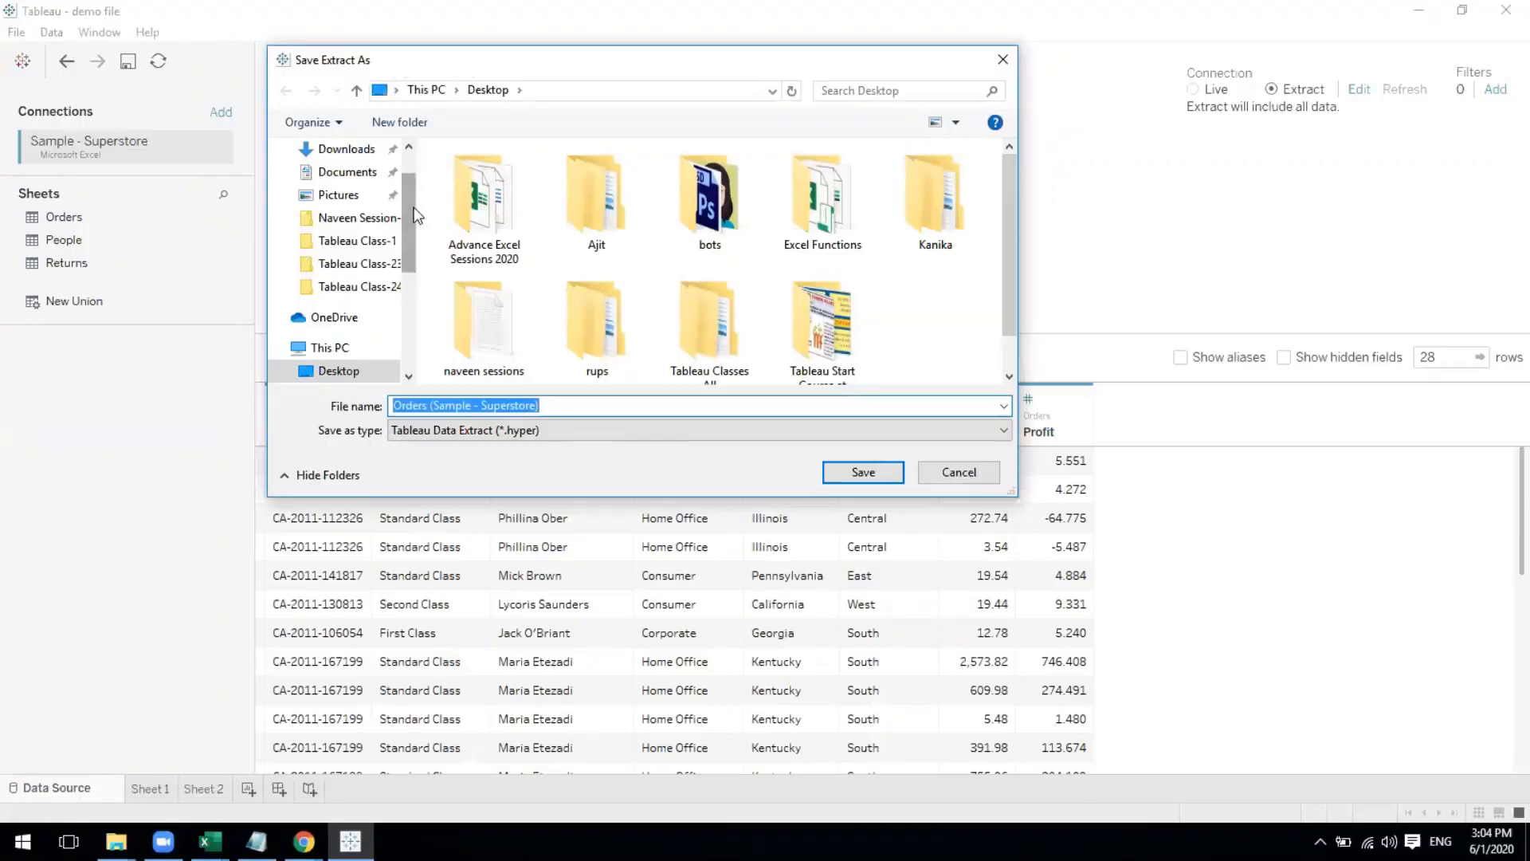
drag(366, 59, 460, 127)
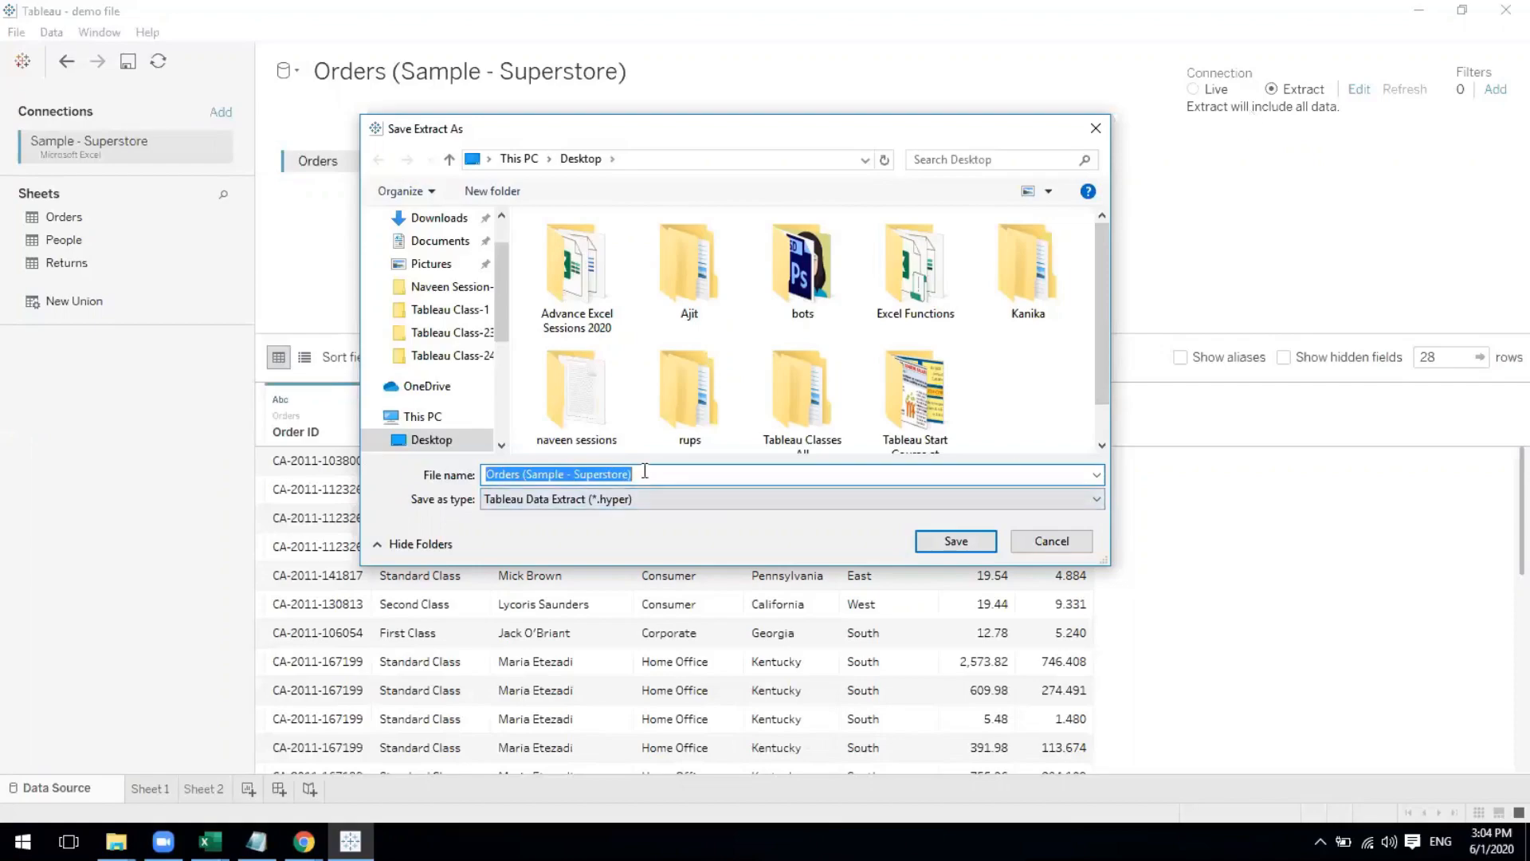
Shorten the extract's file name to Orders, keeping the Tableau Data Extract (*.hyper) type
drag(646, 471, 451, 486)
key(End)
key(BackSpace)
key(BackSpace)
key(BackSpace)
key(BackSpace)
key(BackSpace)
key(BackSpace)
key(BackSpace)
key(BackSpace)
key(BackSpace)
key(BackSpace)
key(BackSpace)
key(BackSpace)
key(BackSpace)
key(BackSpace)
key(BackSpace)
key(BackSpace)
key(BackSpace)
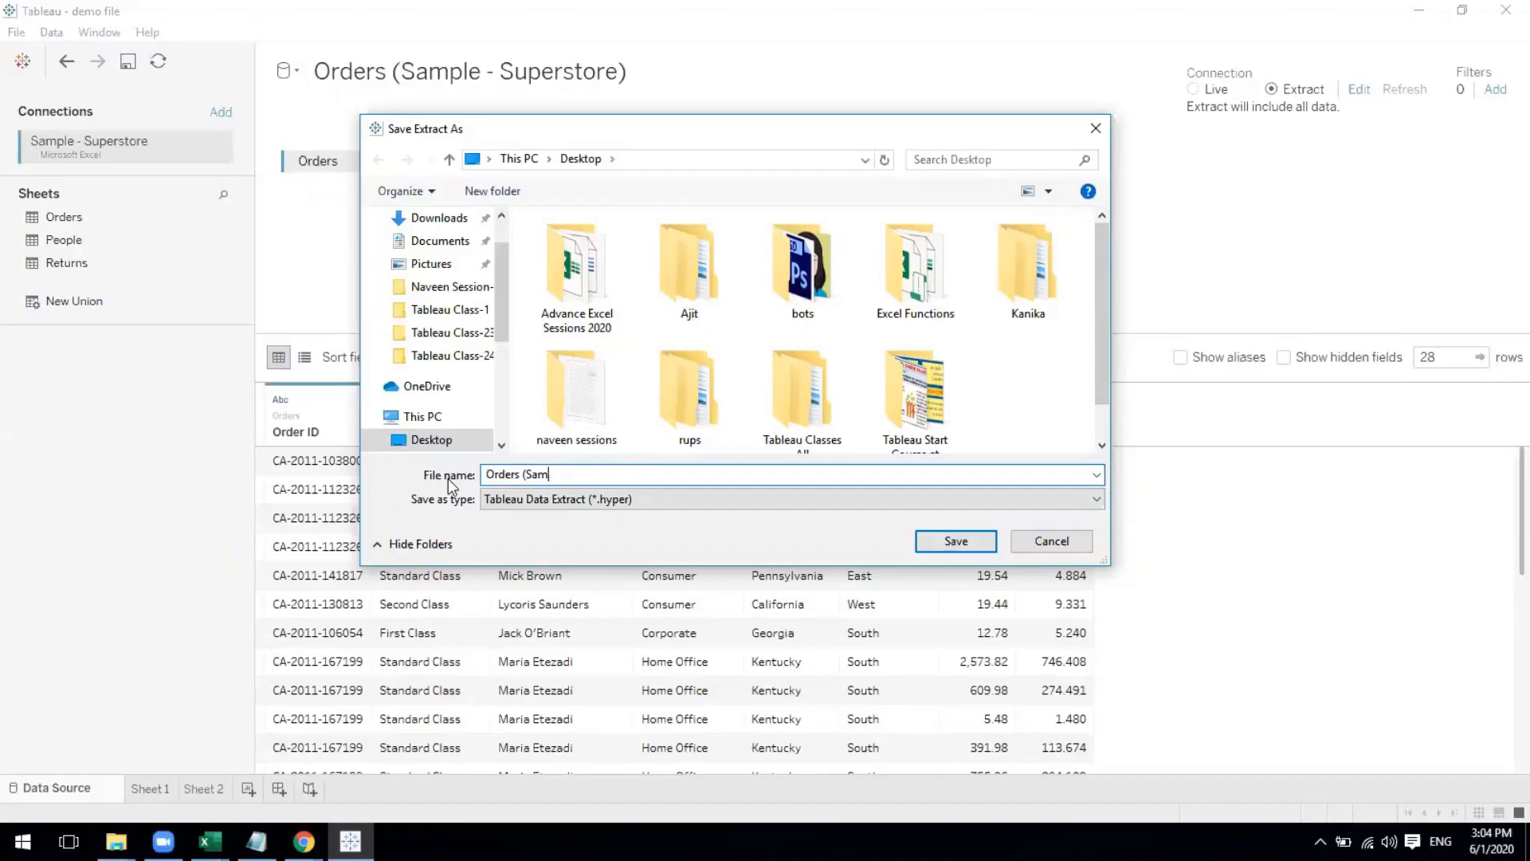
key(BackSpace)
key(BackSpace)
key(BackSpace)
key(BackSpace)
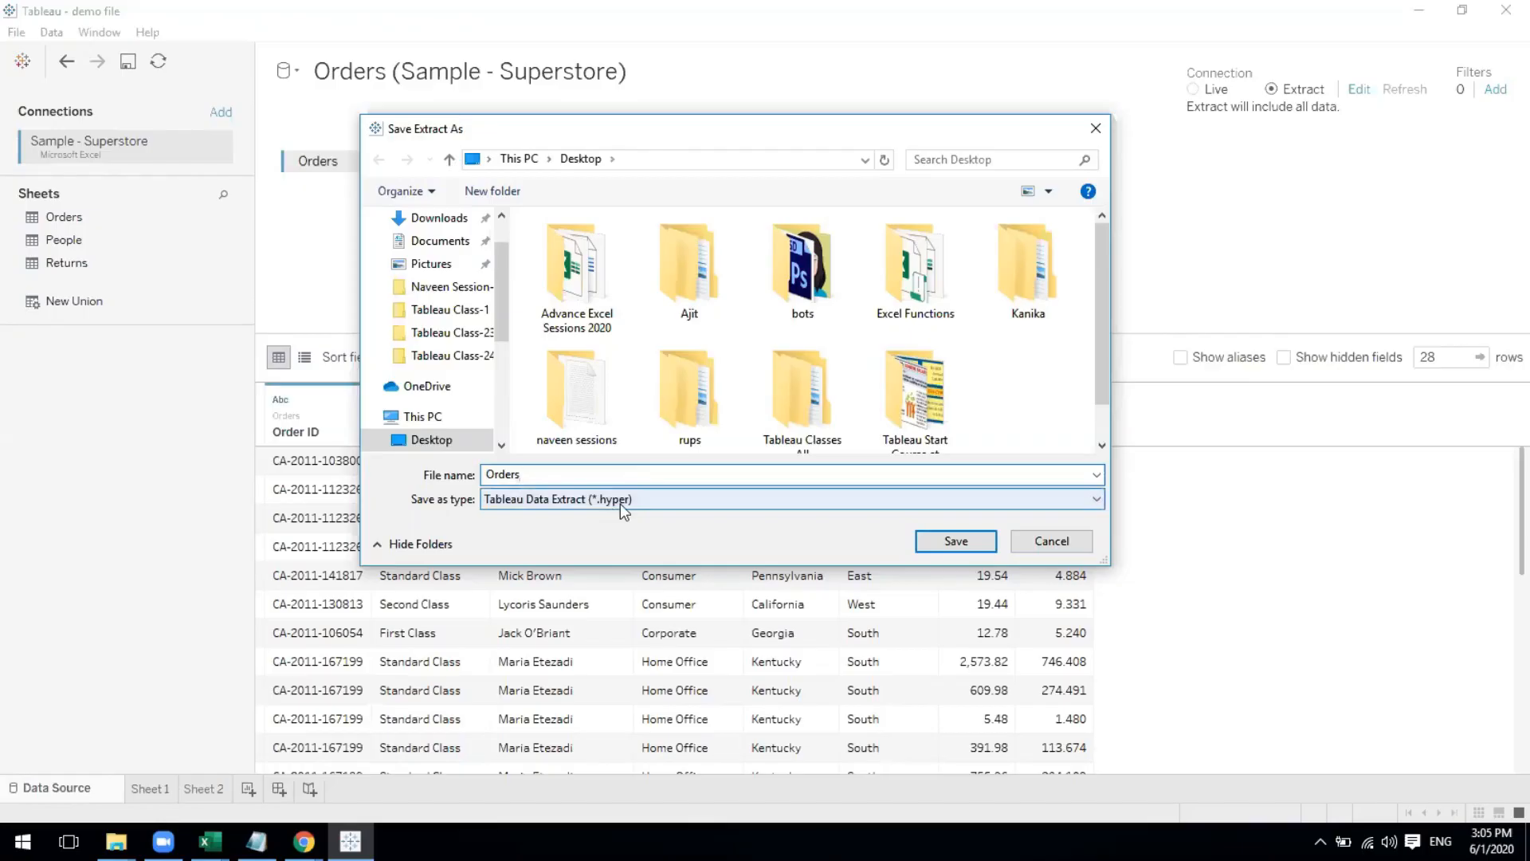
Check the demo file on the desktop, return to Tableau, and save the Orders extract in the Desktop folder
key(super+d)
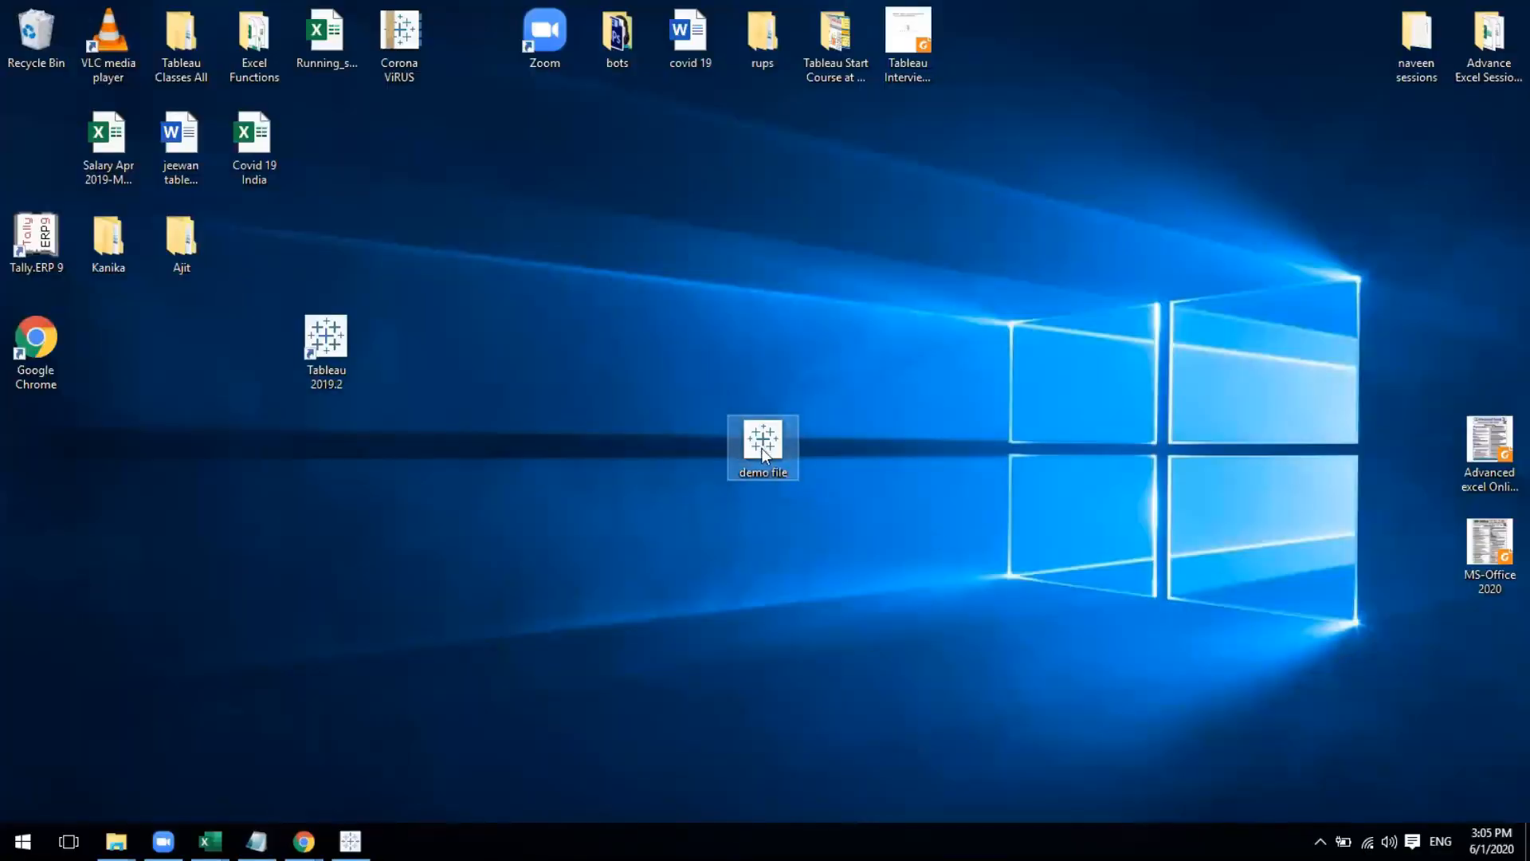
double_click(768, 443)
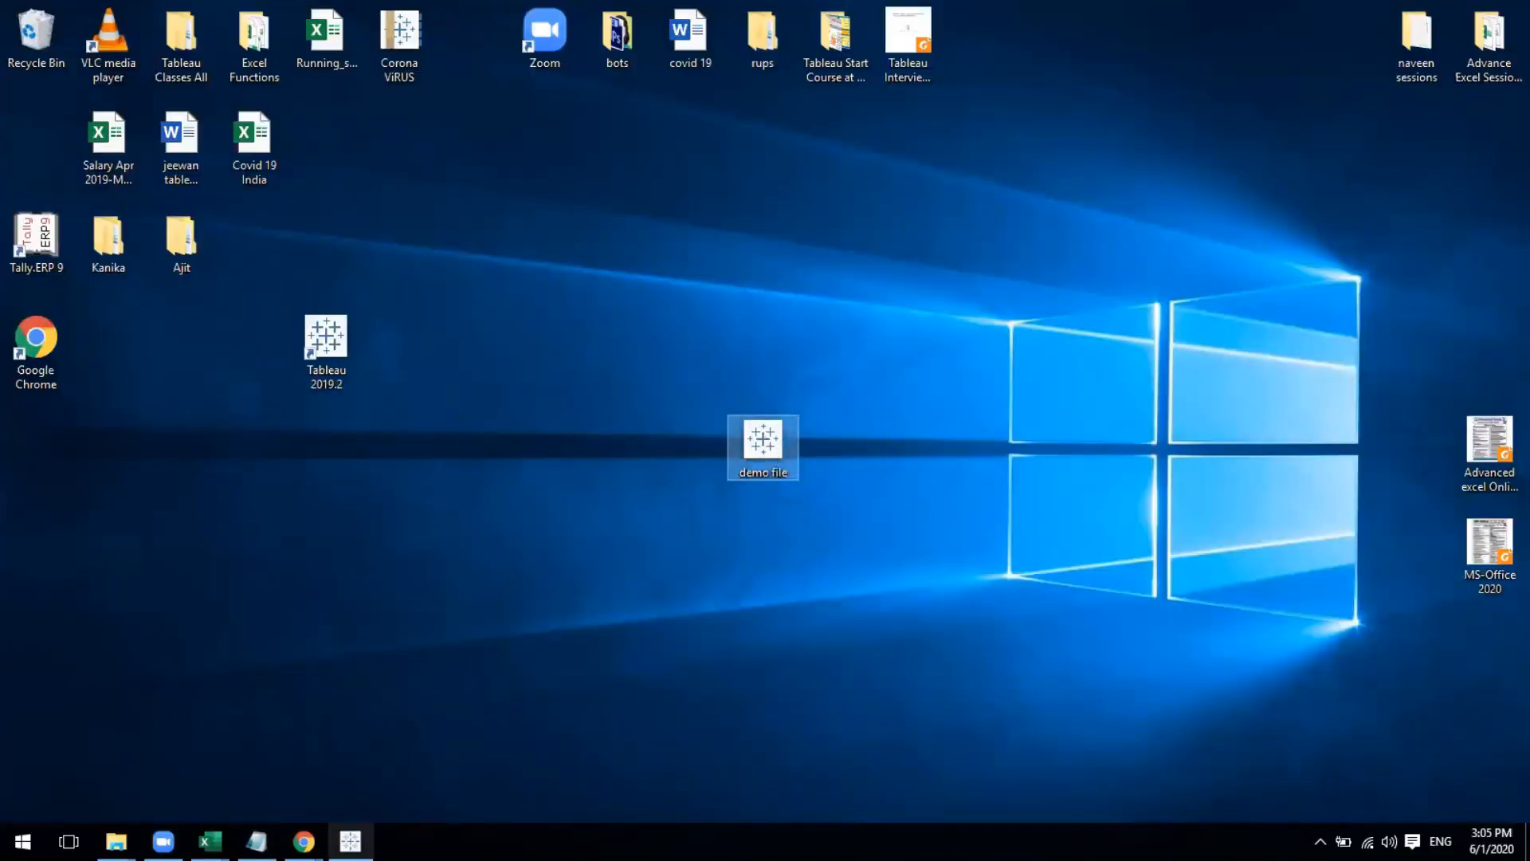
click(350, 842)
click(550, 479)
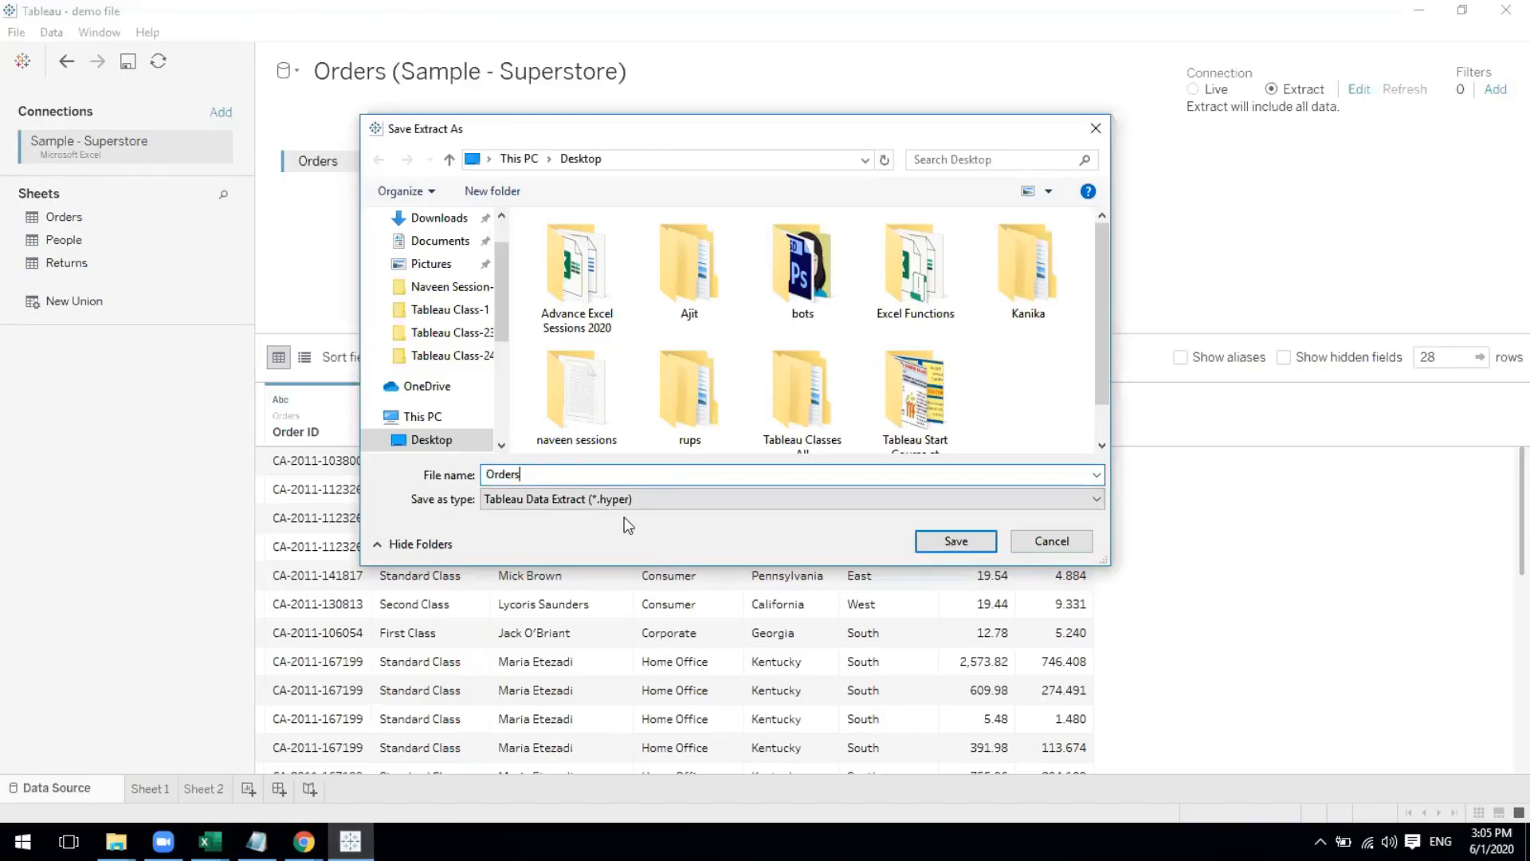
click(937, 542)
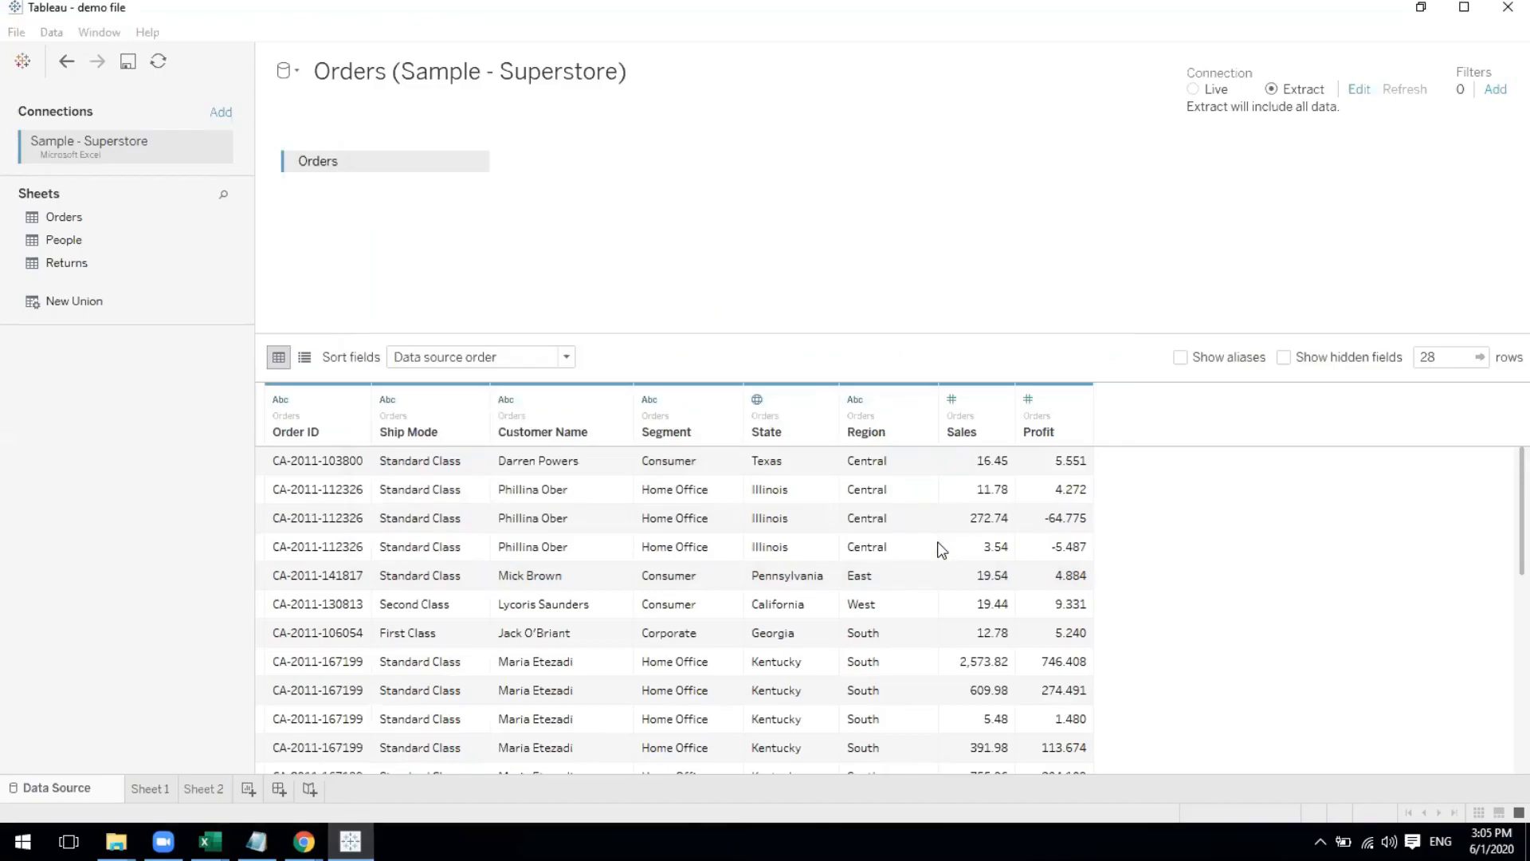
Show the desktop and place the Orders extract icon beside the demo file icon
key(super+d)
click(482, 582)
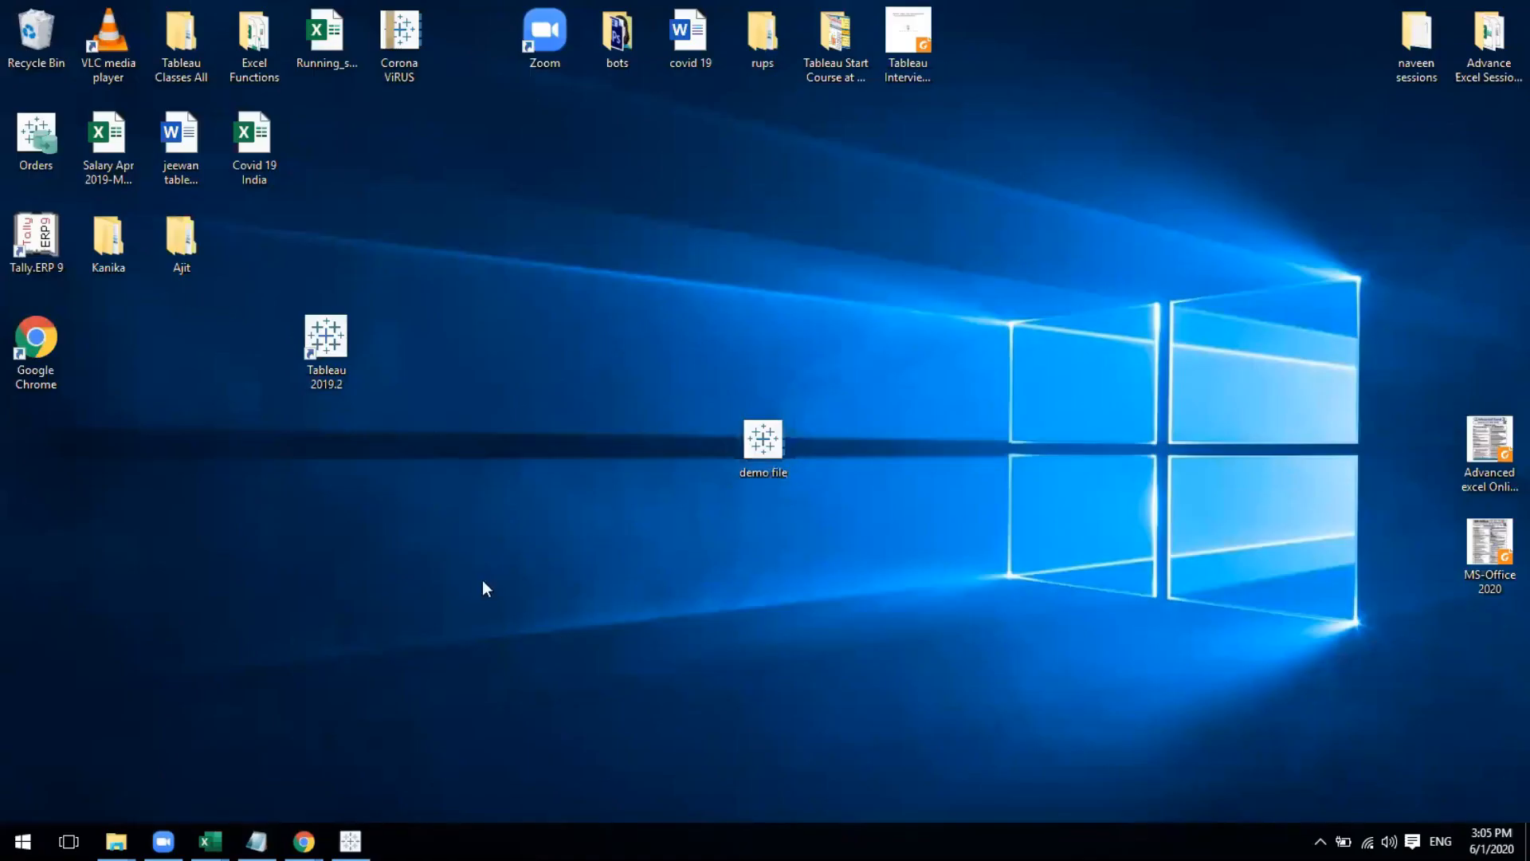
drag(31, 161, 675, 479)
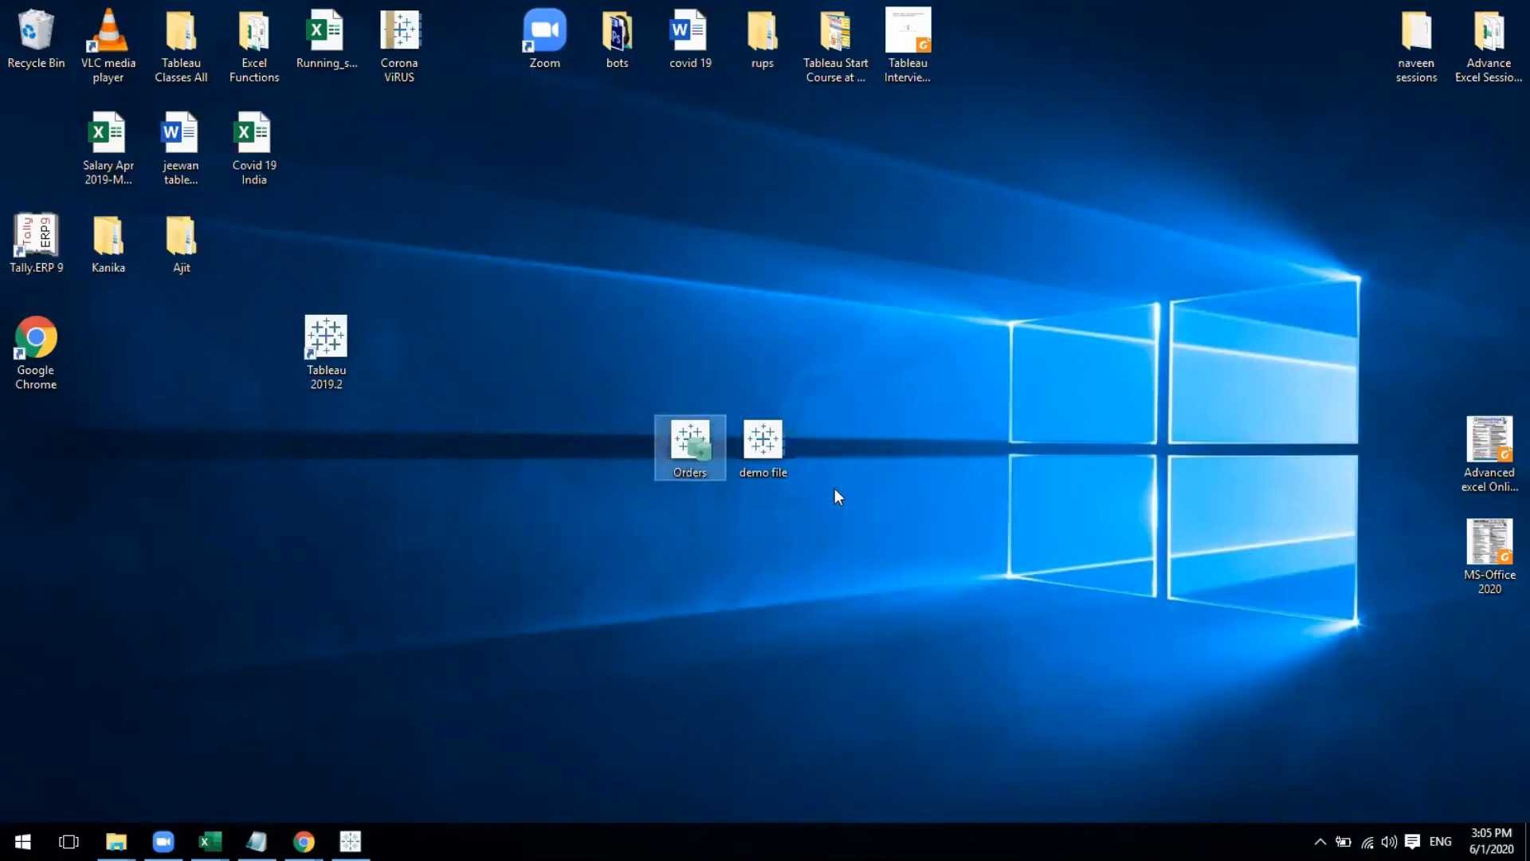
Compare the file type and size of the Orders extract and the demo file workbook on the desktop
click(765, 451)
click(800, 526)
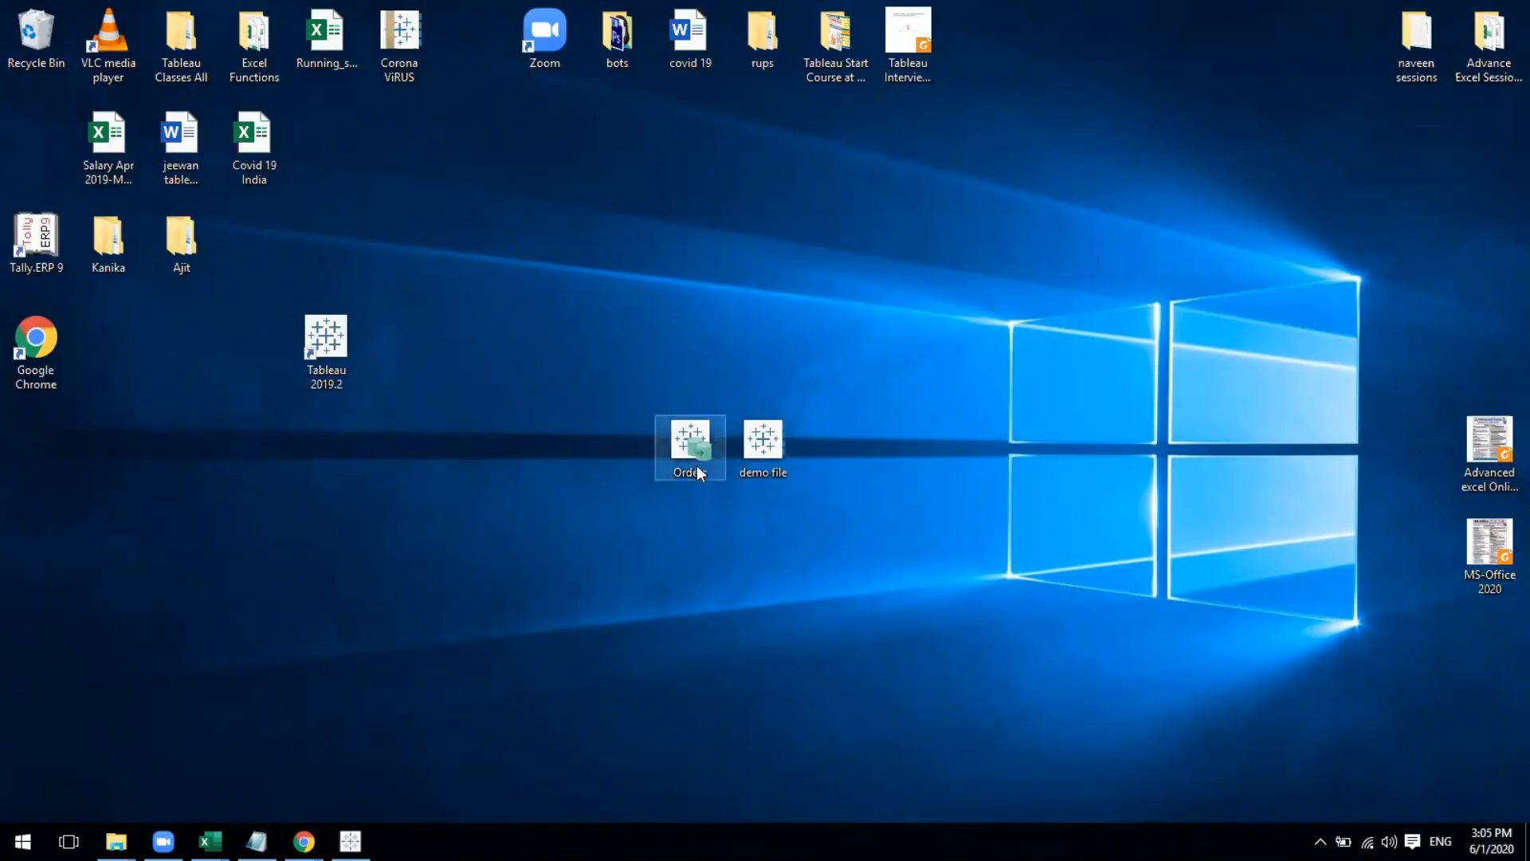
mouse_move(695, 451)
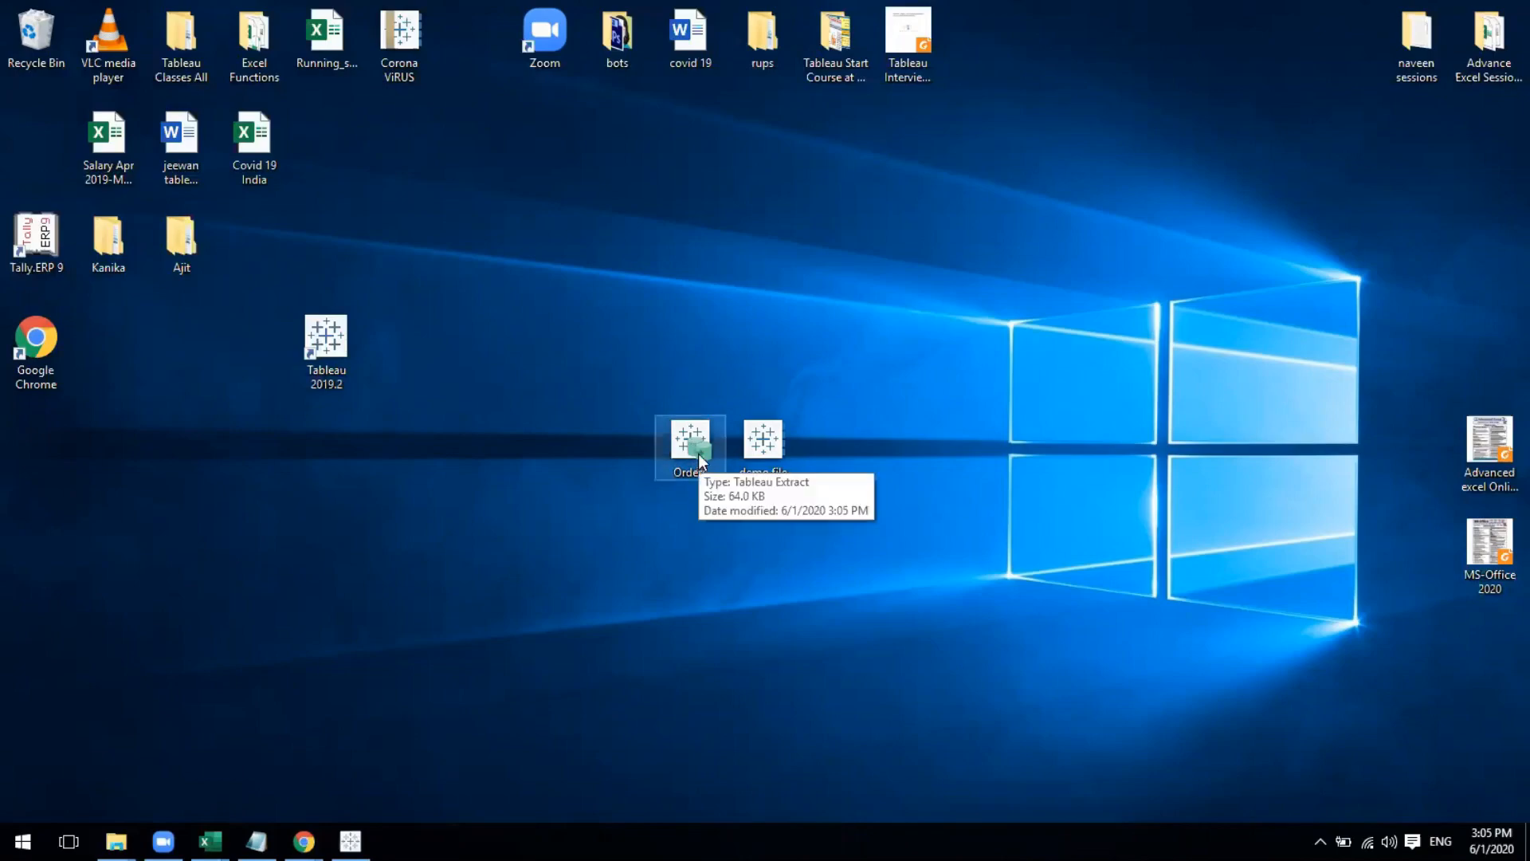
click(765, 440)
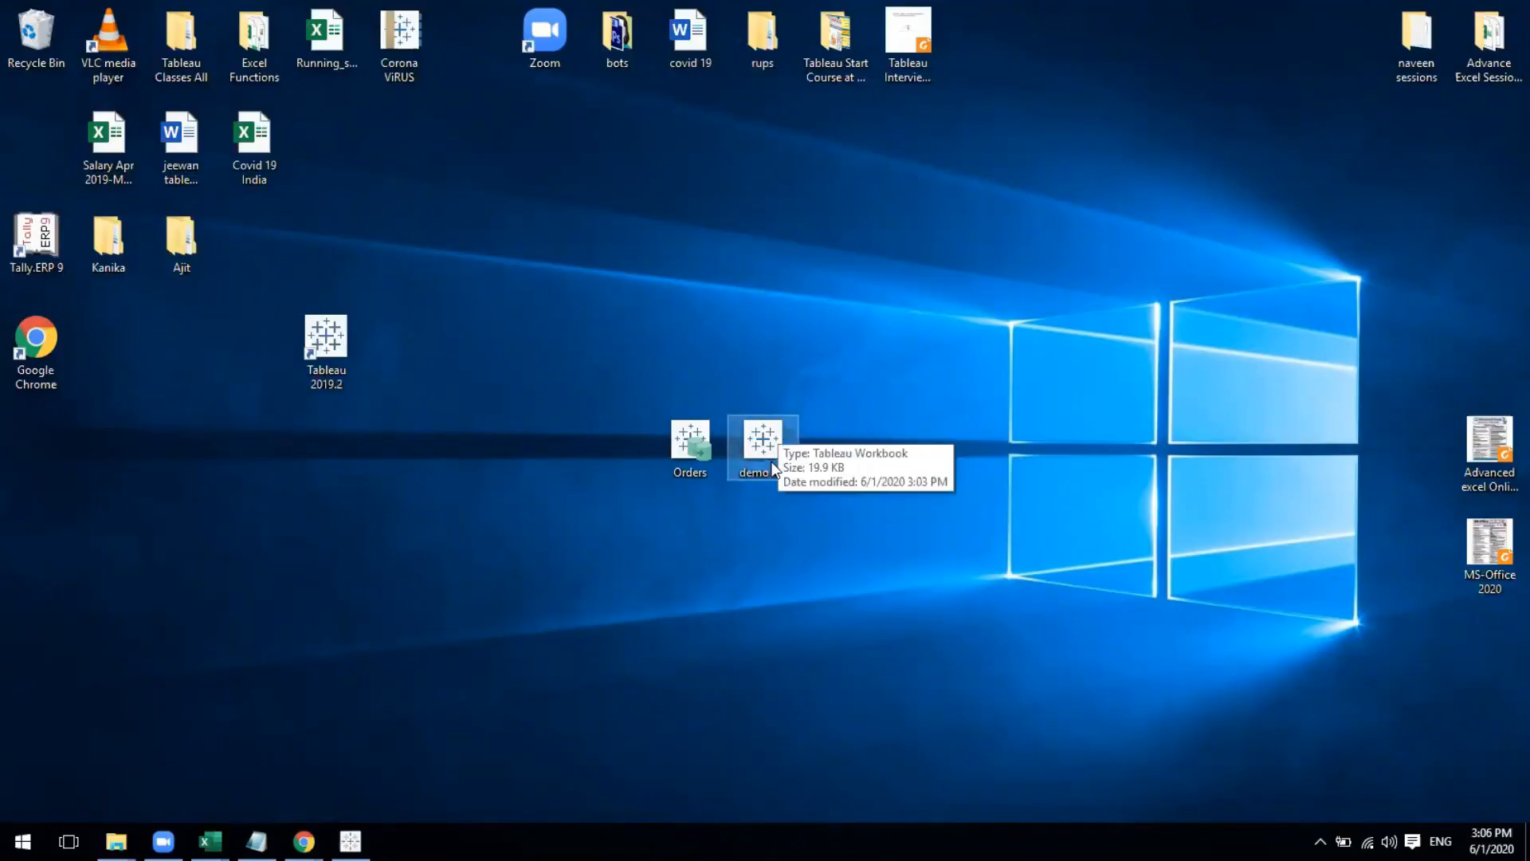
mouse_move(756, 452)
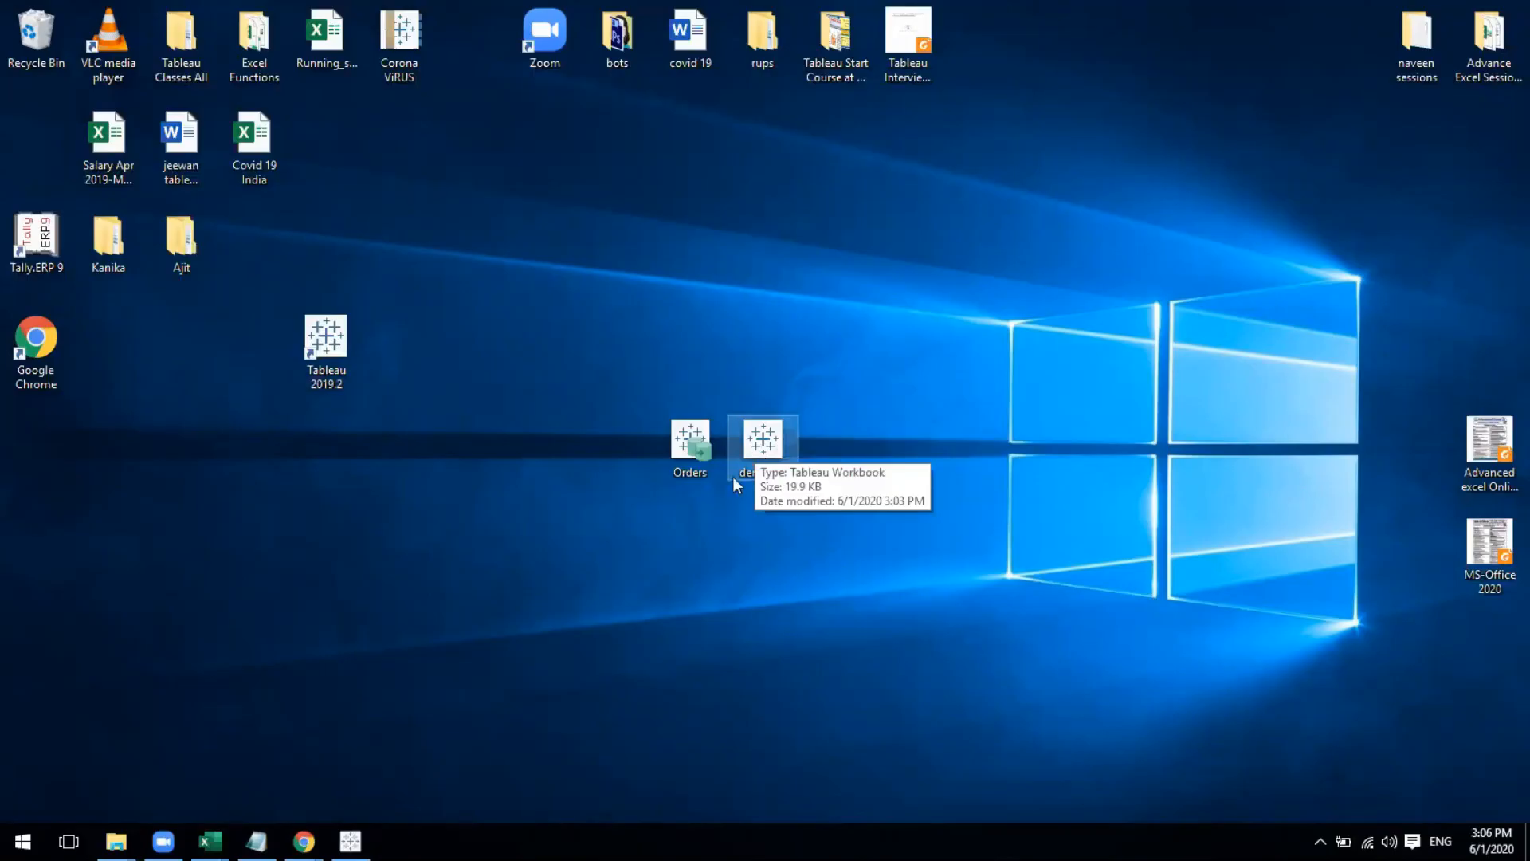
ctrl+click(690, 449)
mouse_move(691, 448)
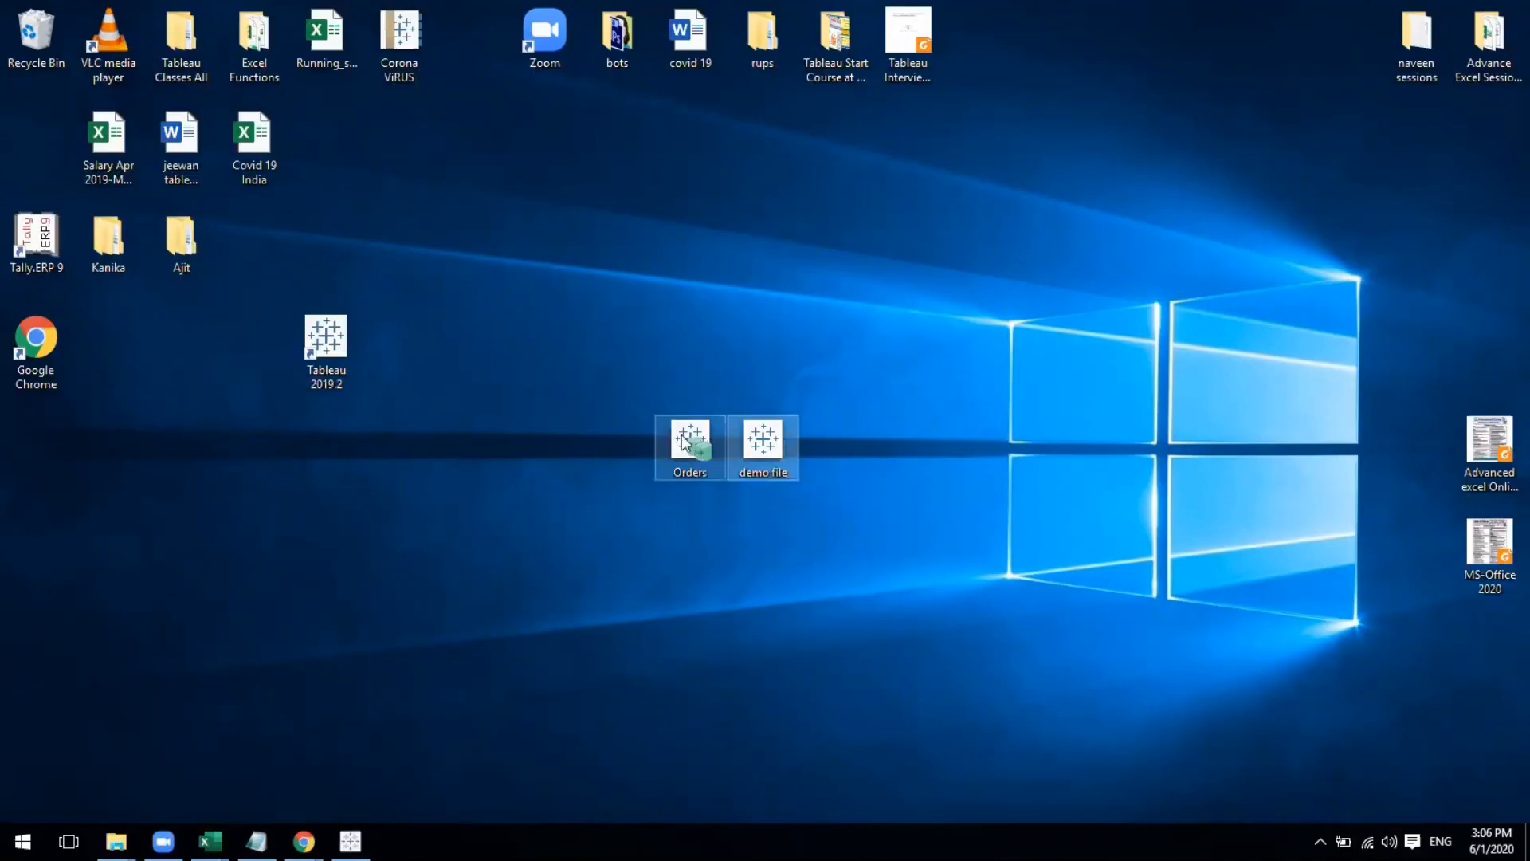
ctrl+click(685, 438)
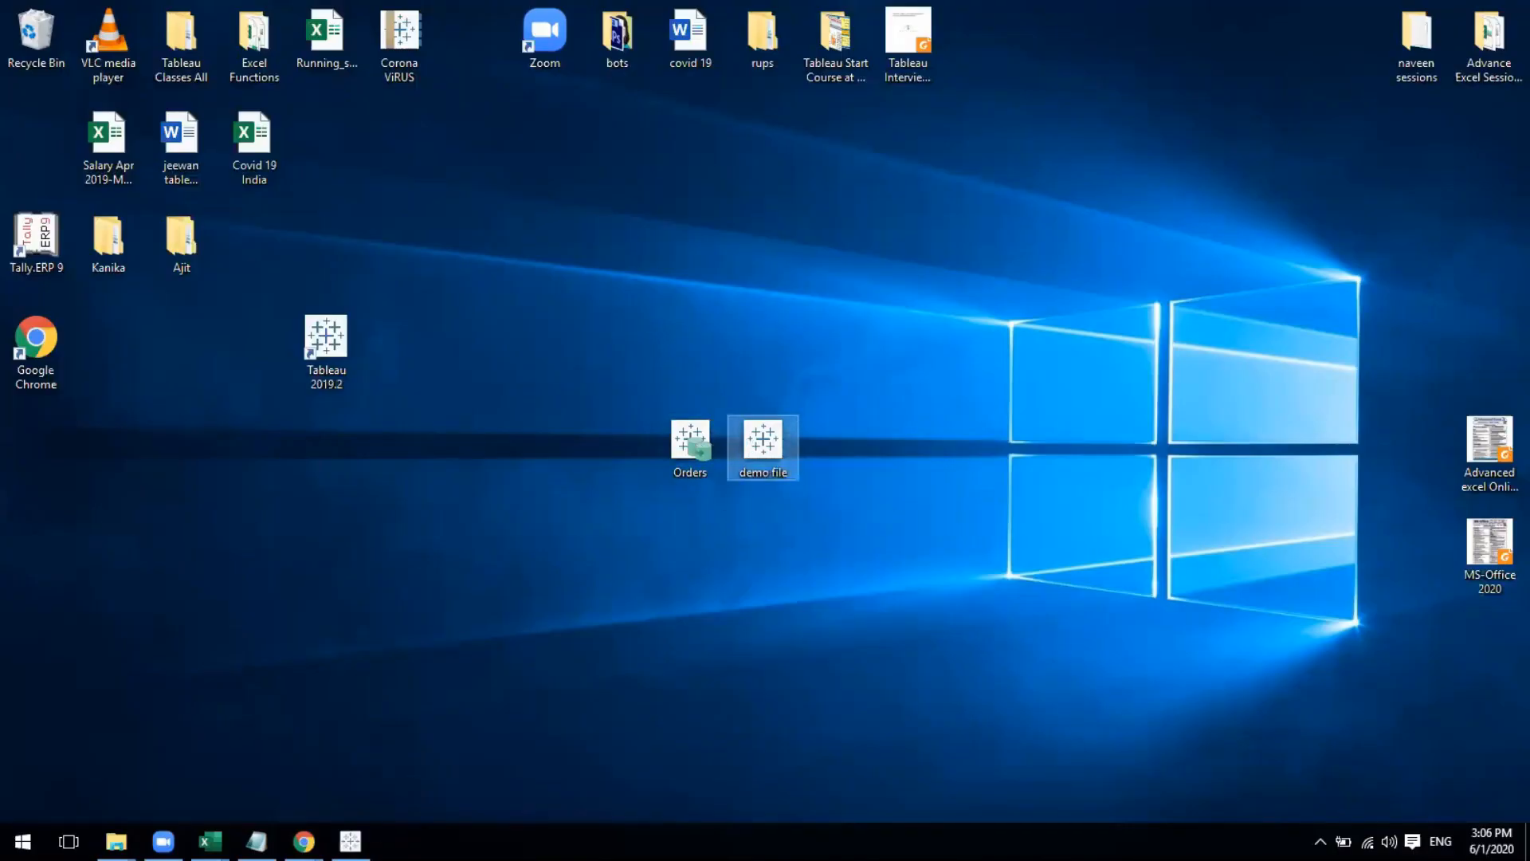
Return to Tableau, review the Sheet 1 chart and the Orders connection on the data source page, and show the desktop again
click(351, 841)
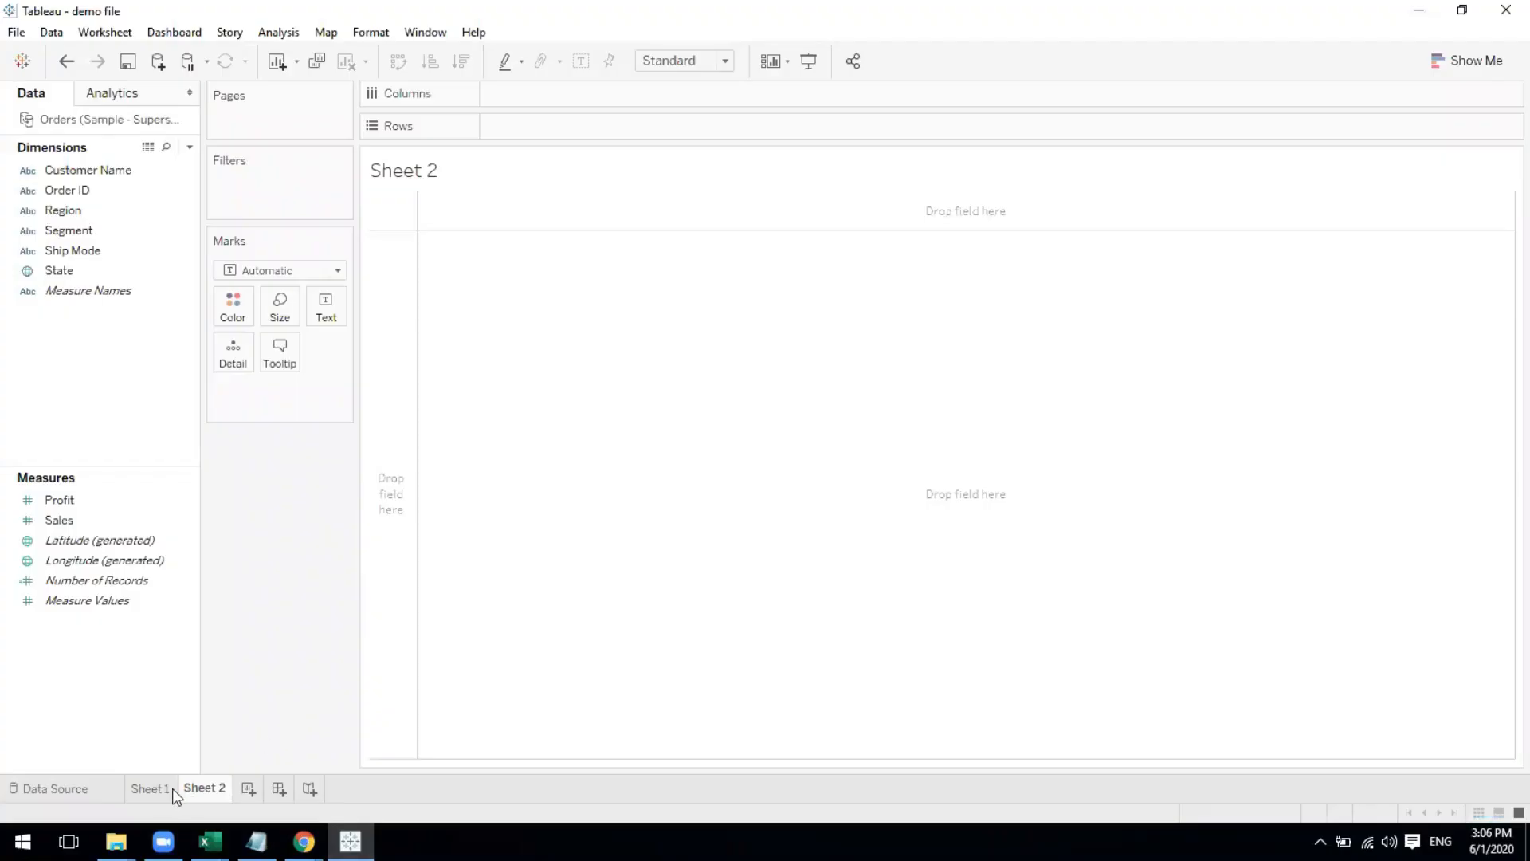
click(151, 789)
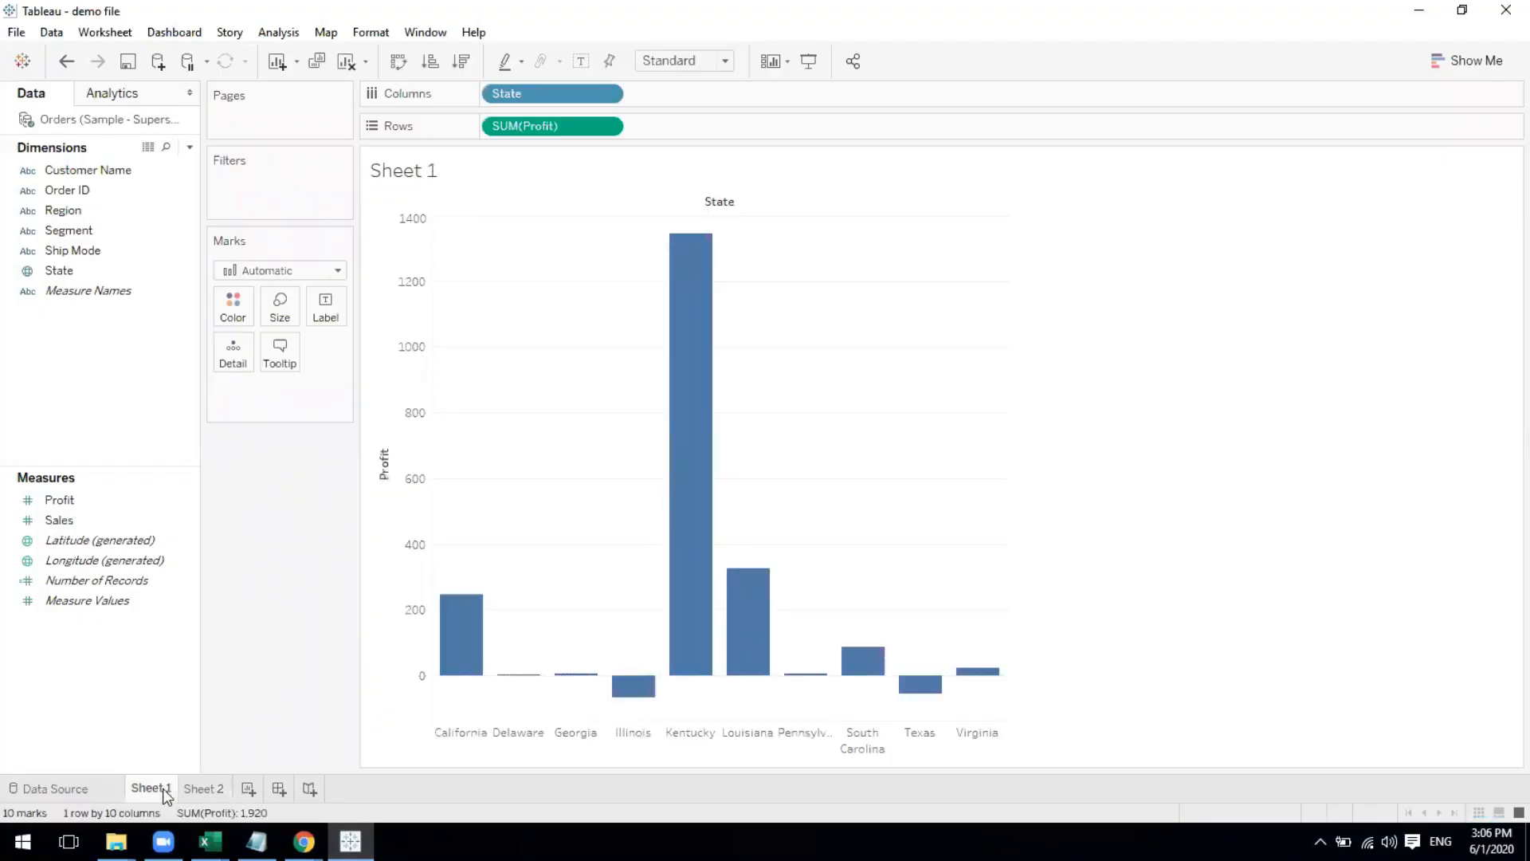
click(60, 786)
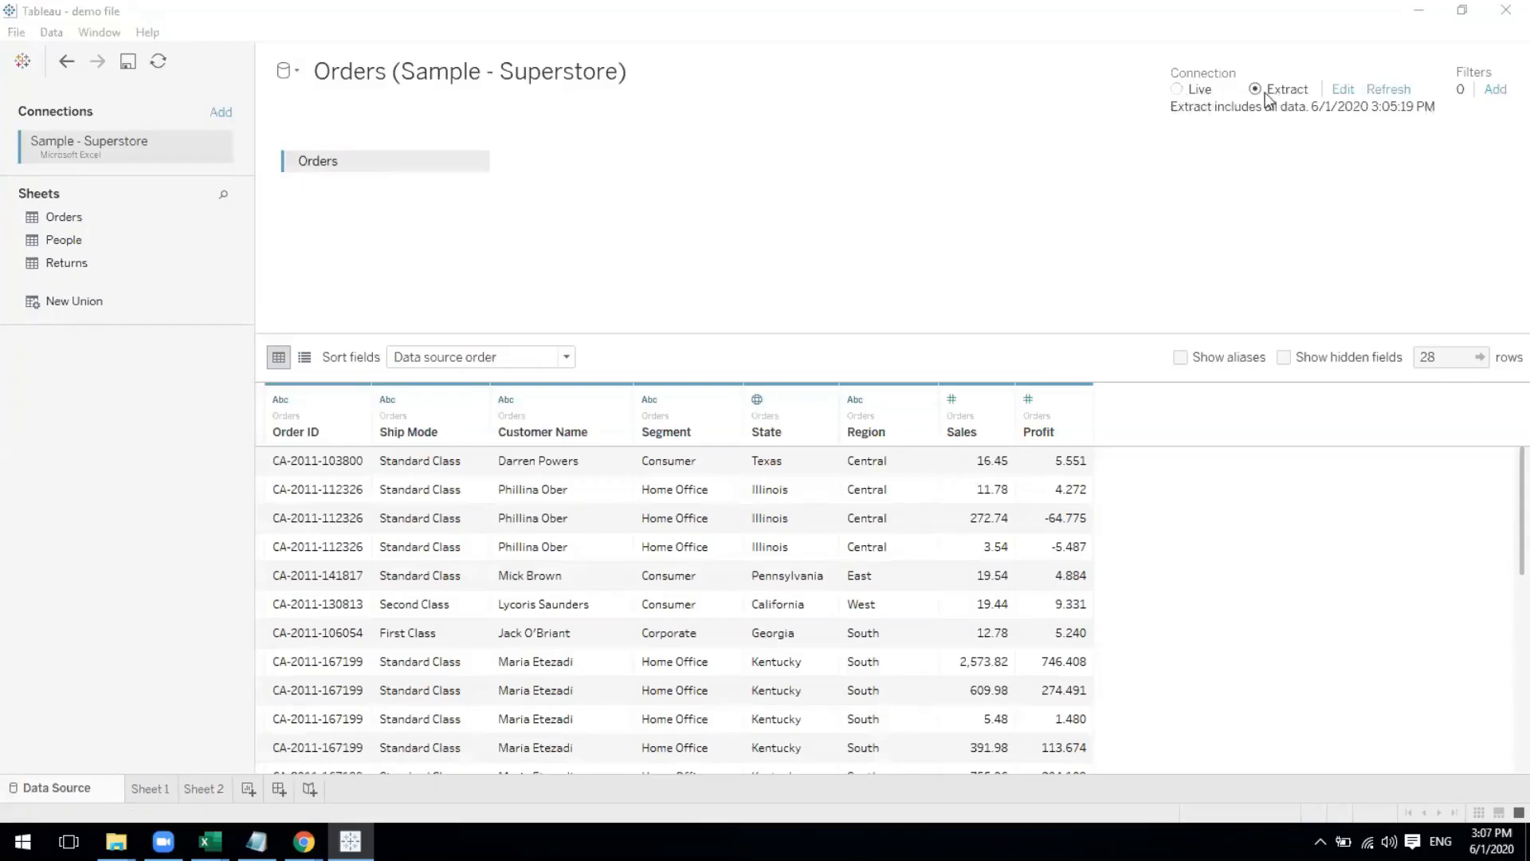
key(super+d)
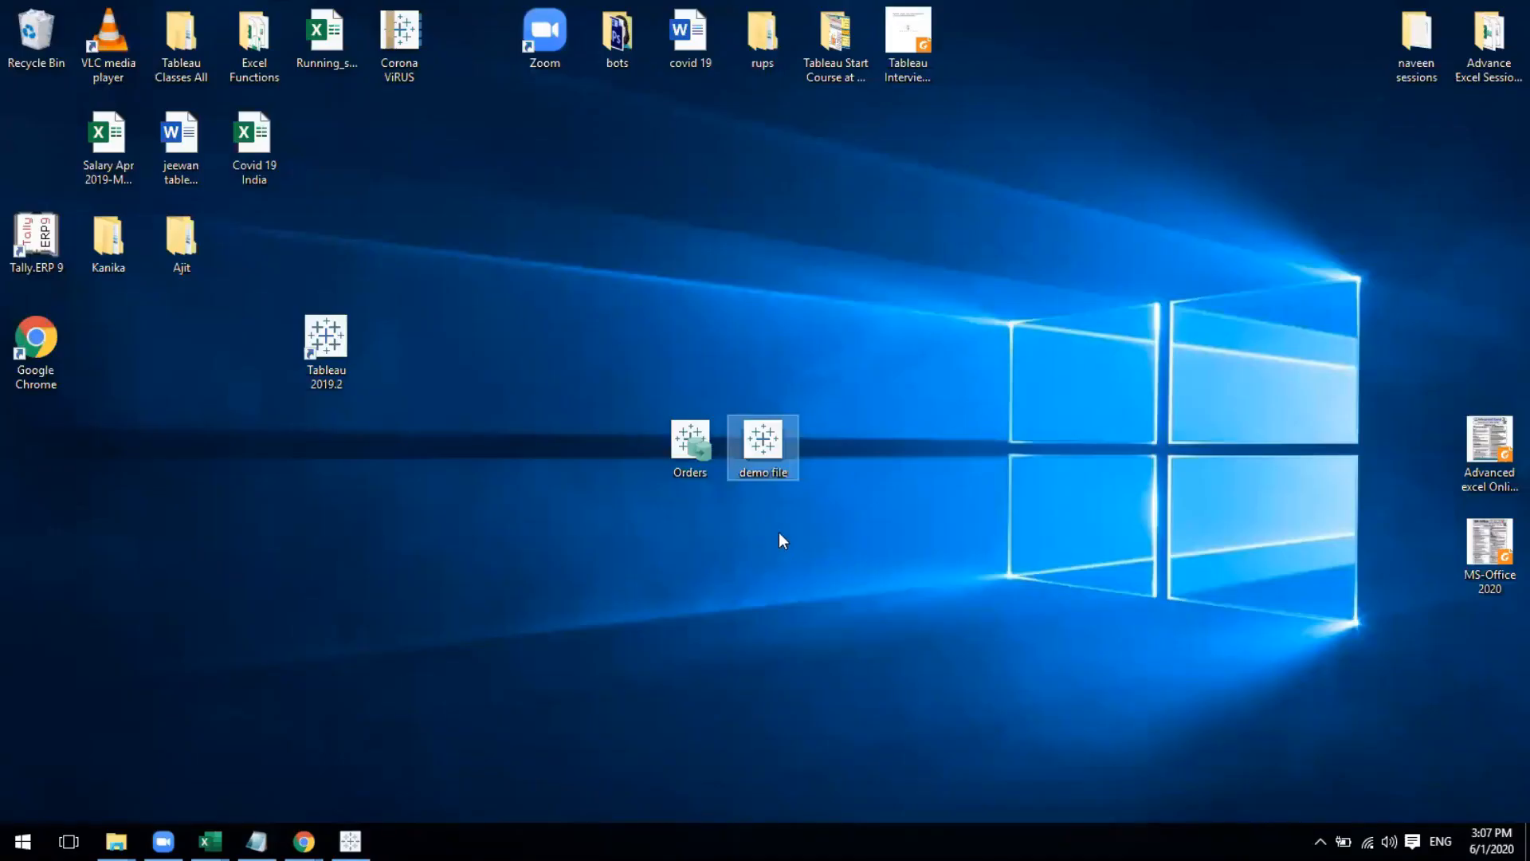
Check the Orders data source in Tableau, switch to the Sample - Superstore workbook in Excel, and examine the State column of the Orders sheet
click(363, 833)
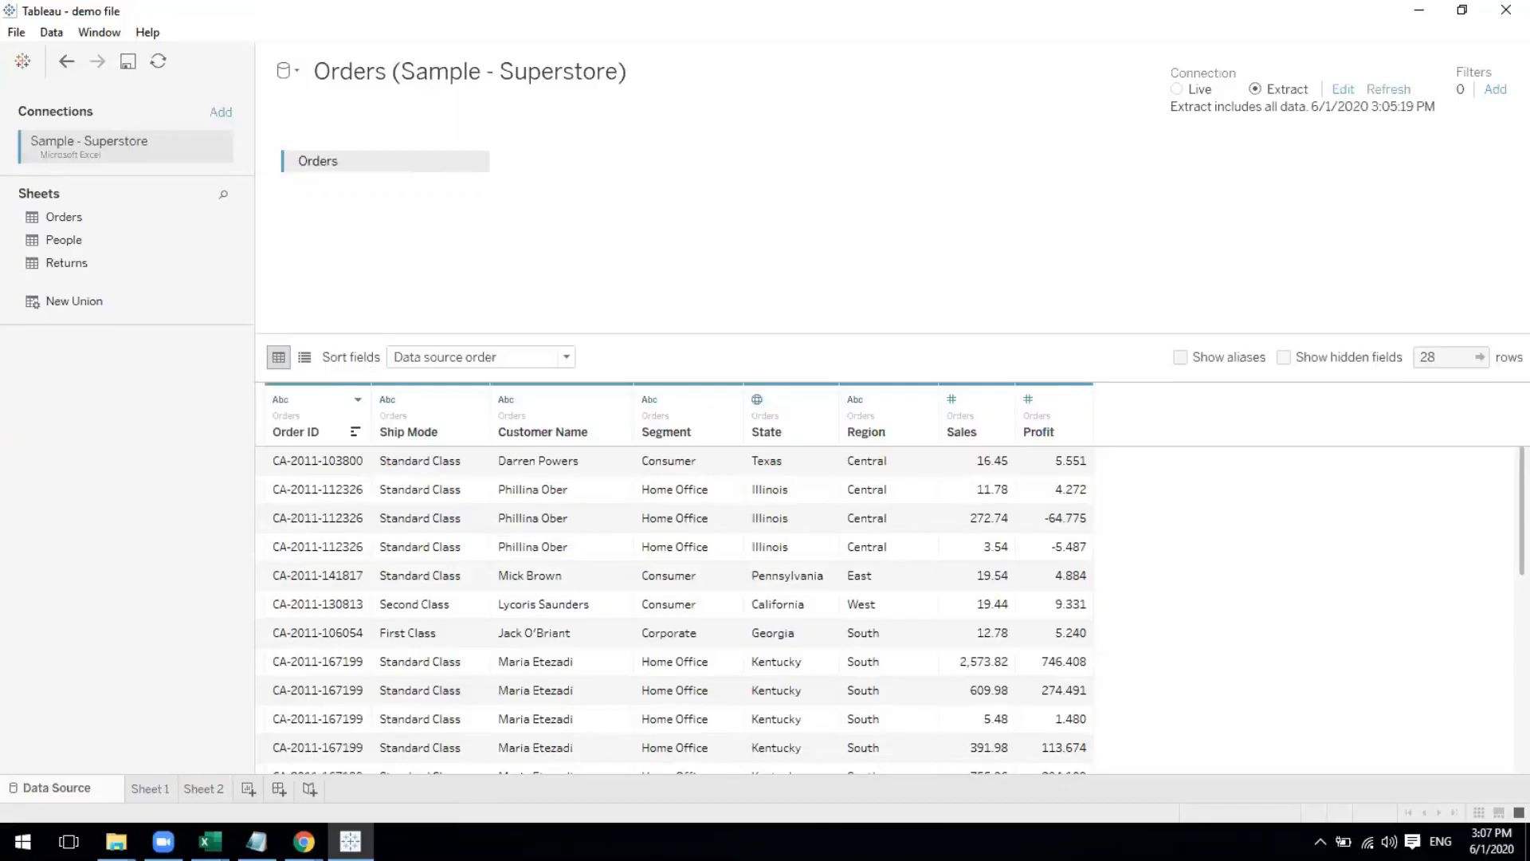
click(210, 841)
click(300, 741)
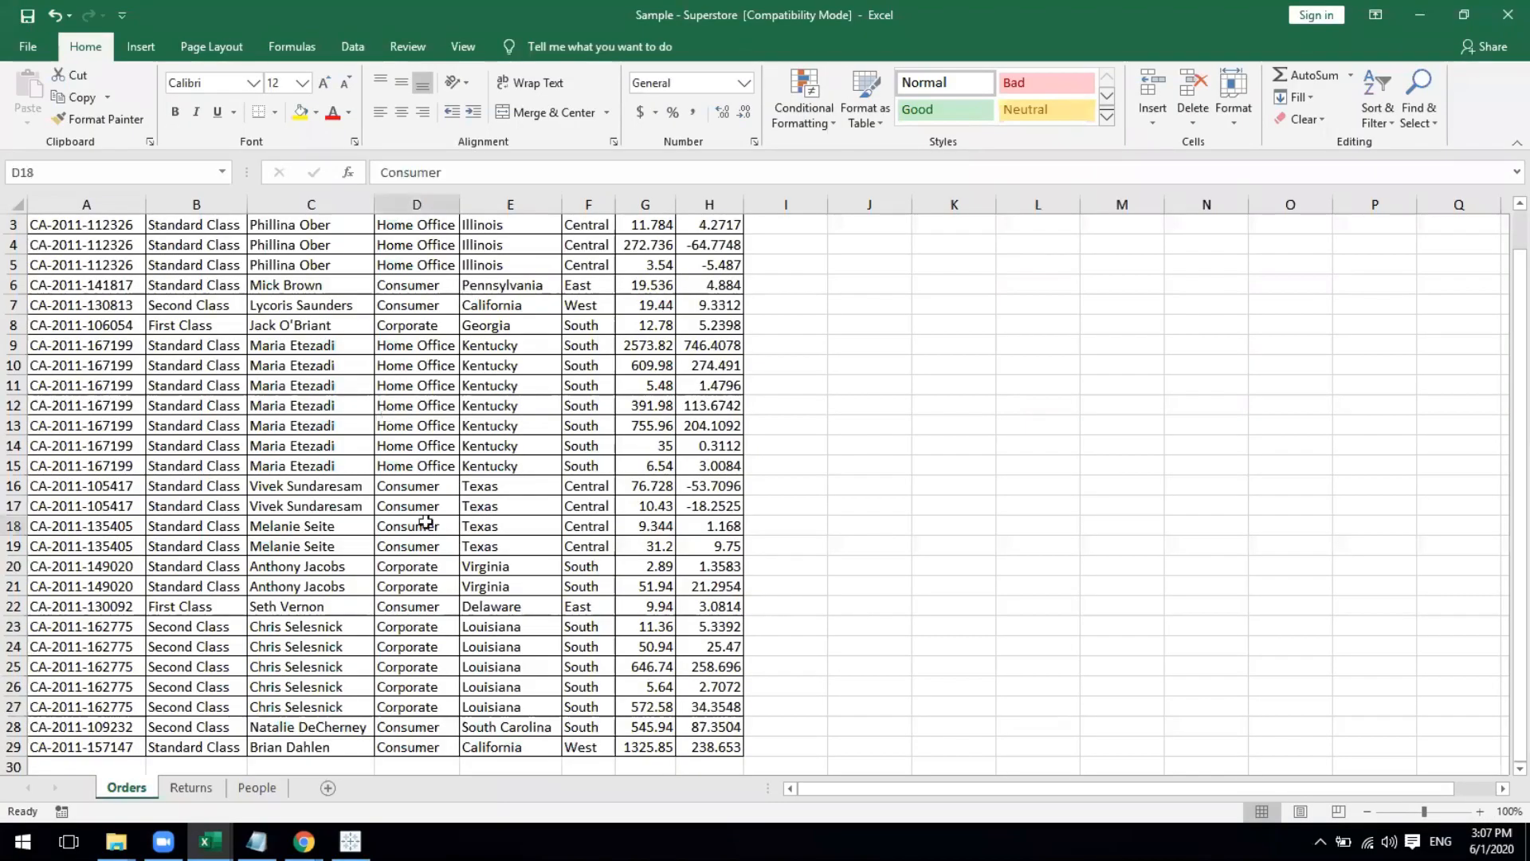
scroll(426, 522, up, 1)
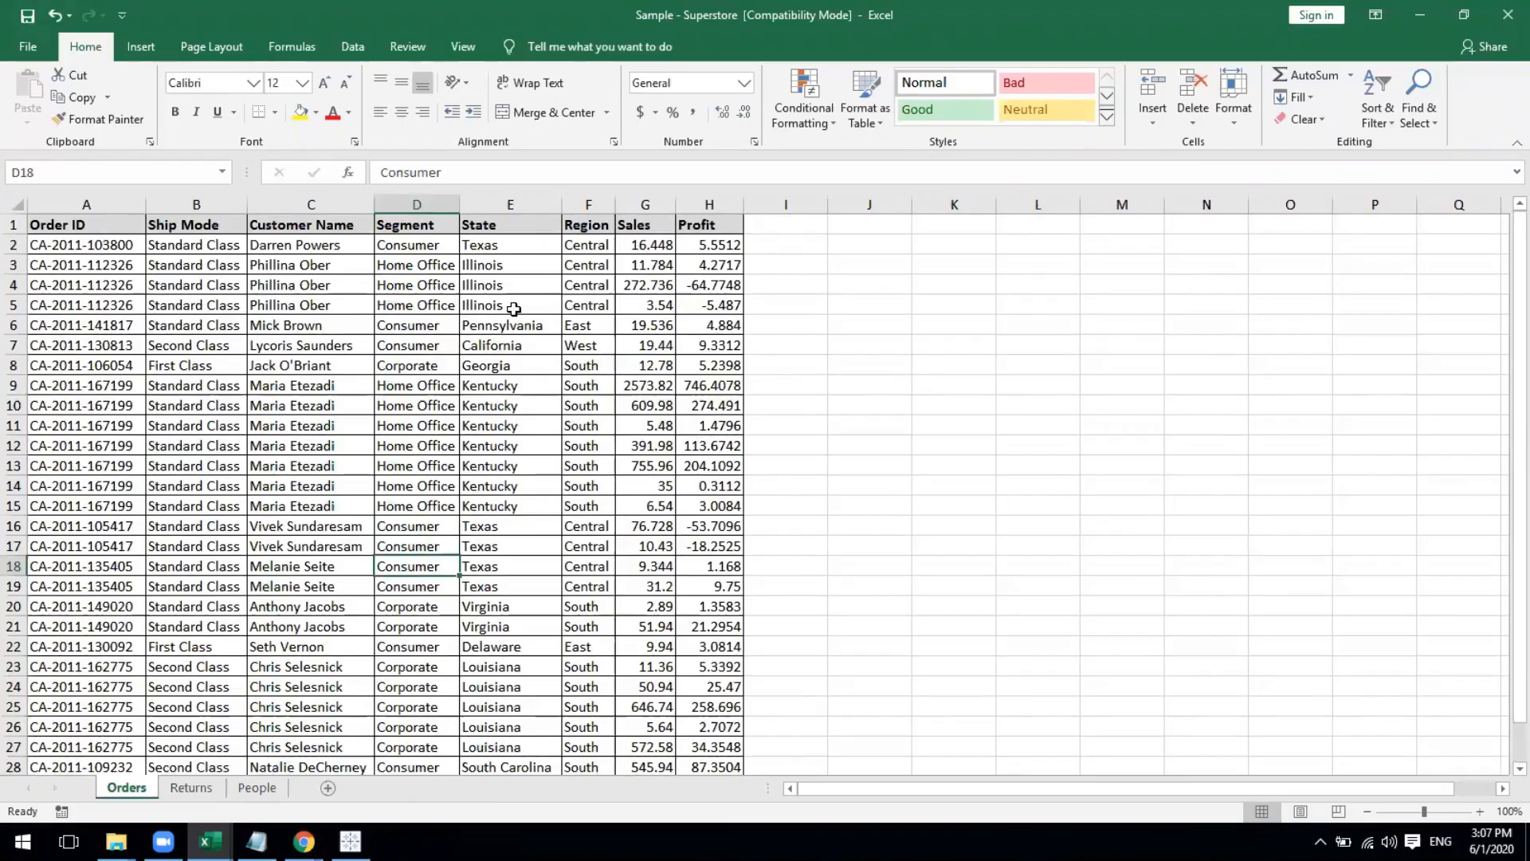
drag(489, 226, 487, 390)
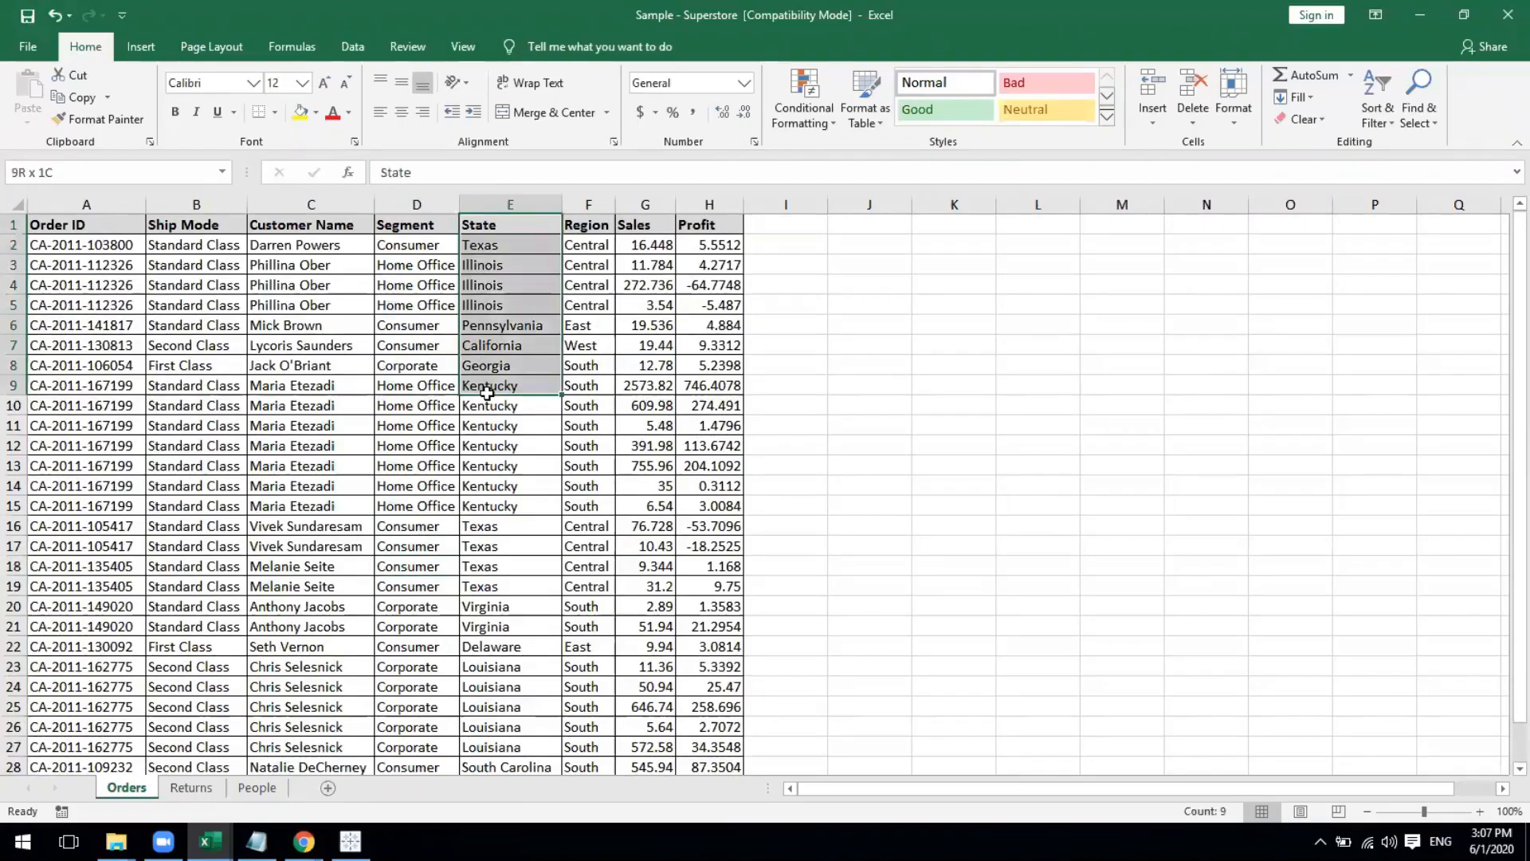
click(507, 229)
click(489, 247)
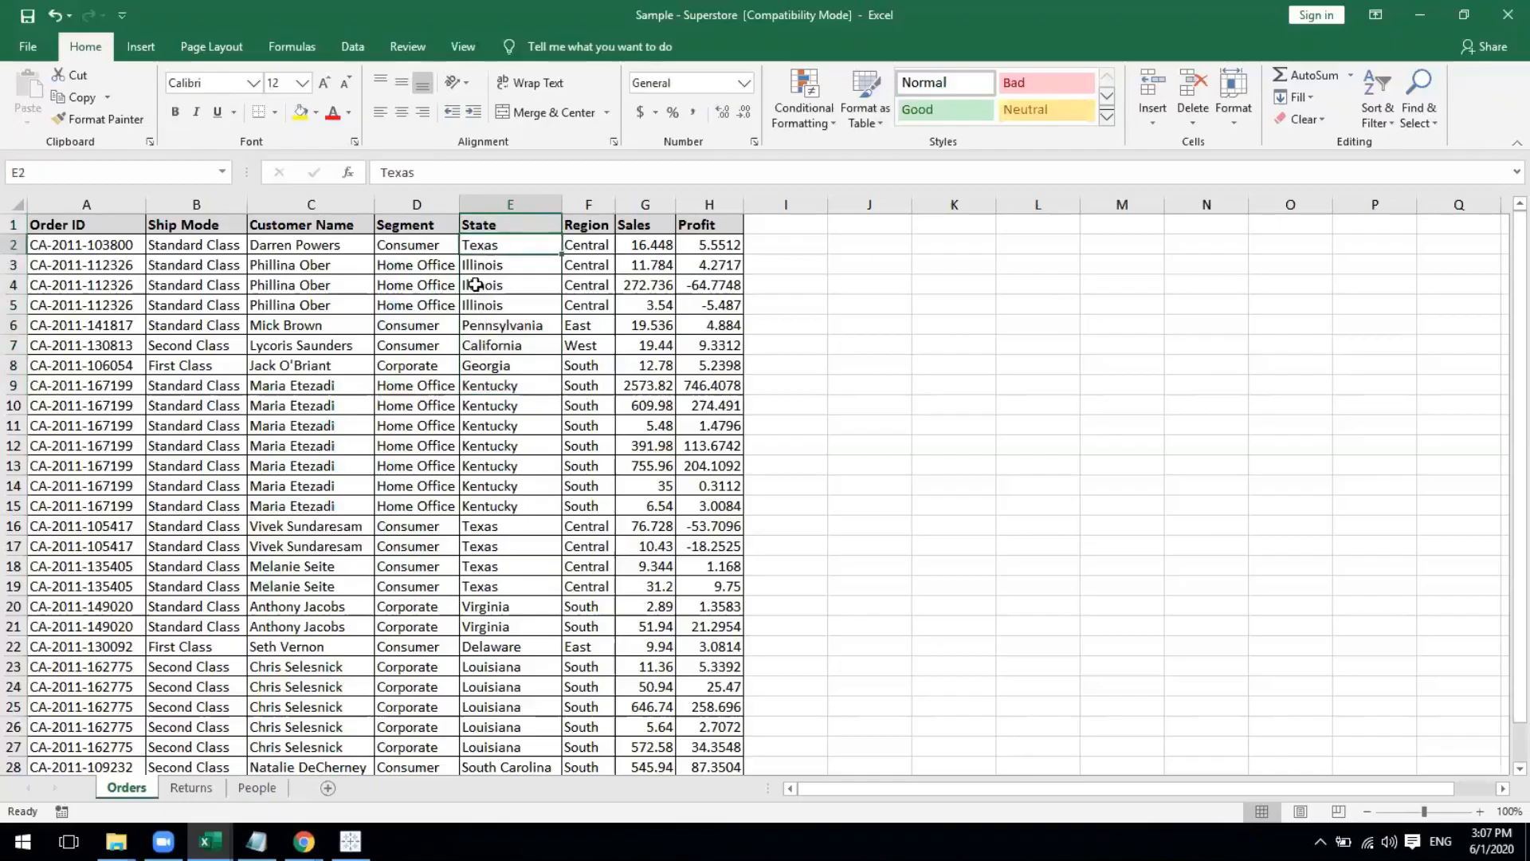
click(495, 226)
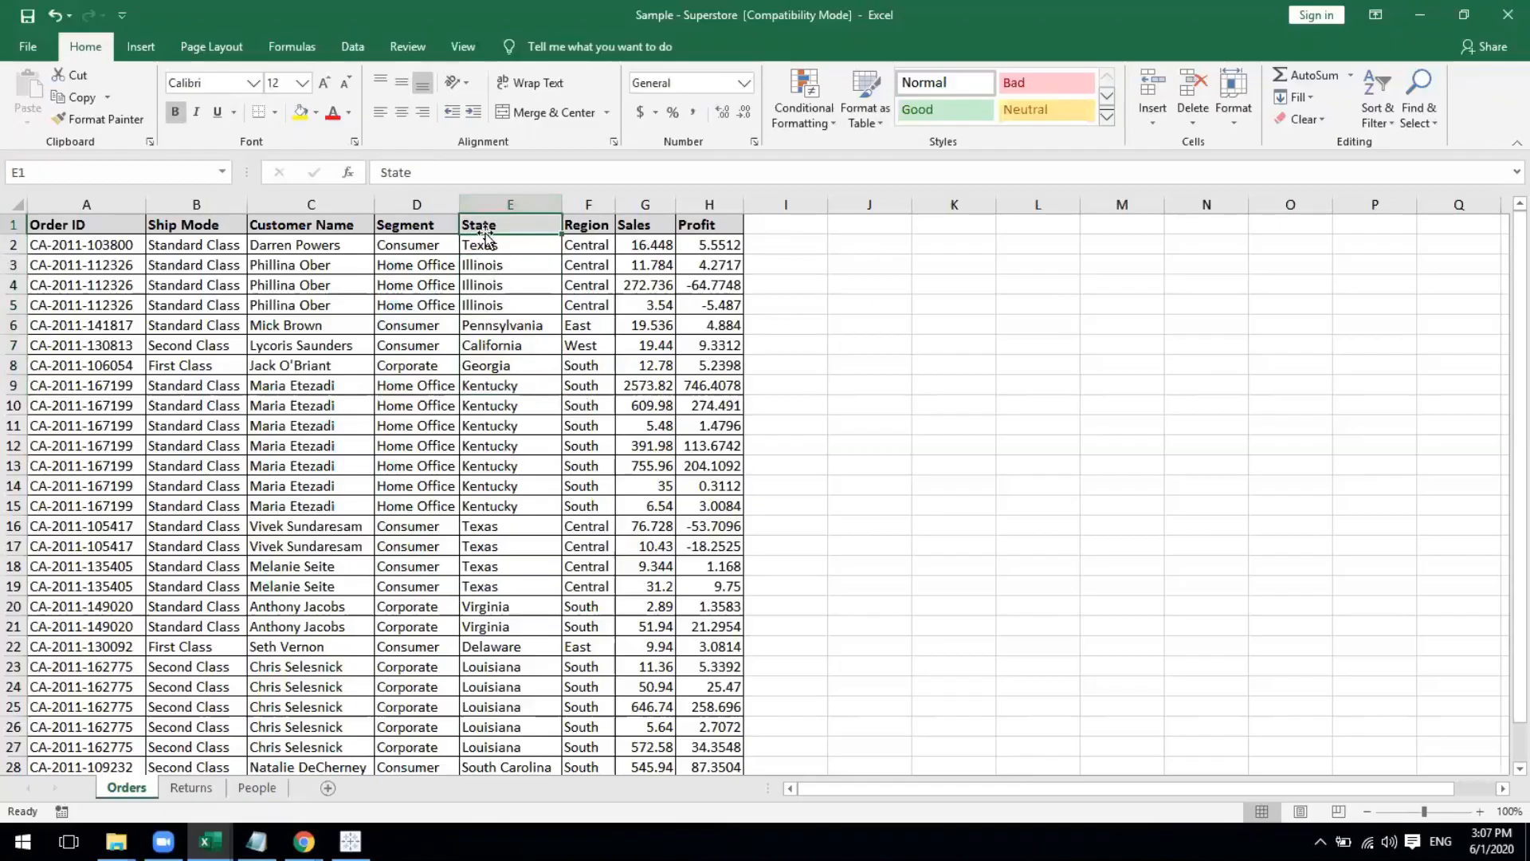
click(488, 371)
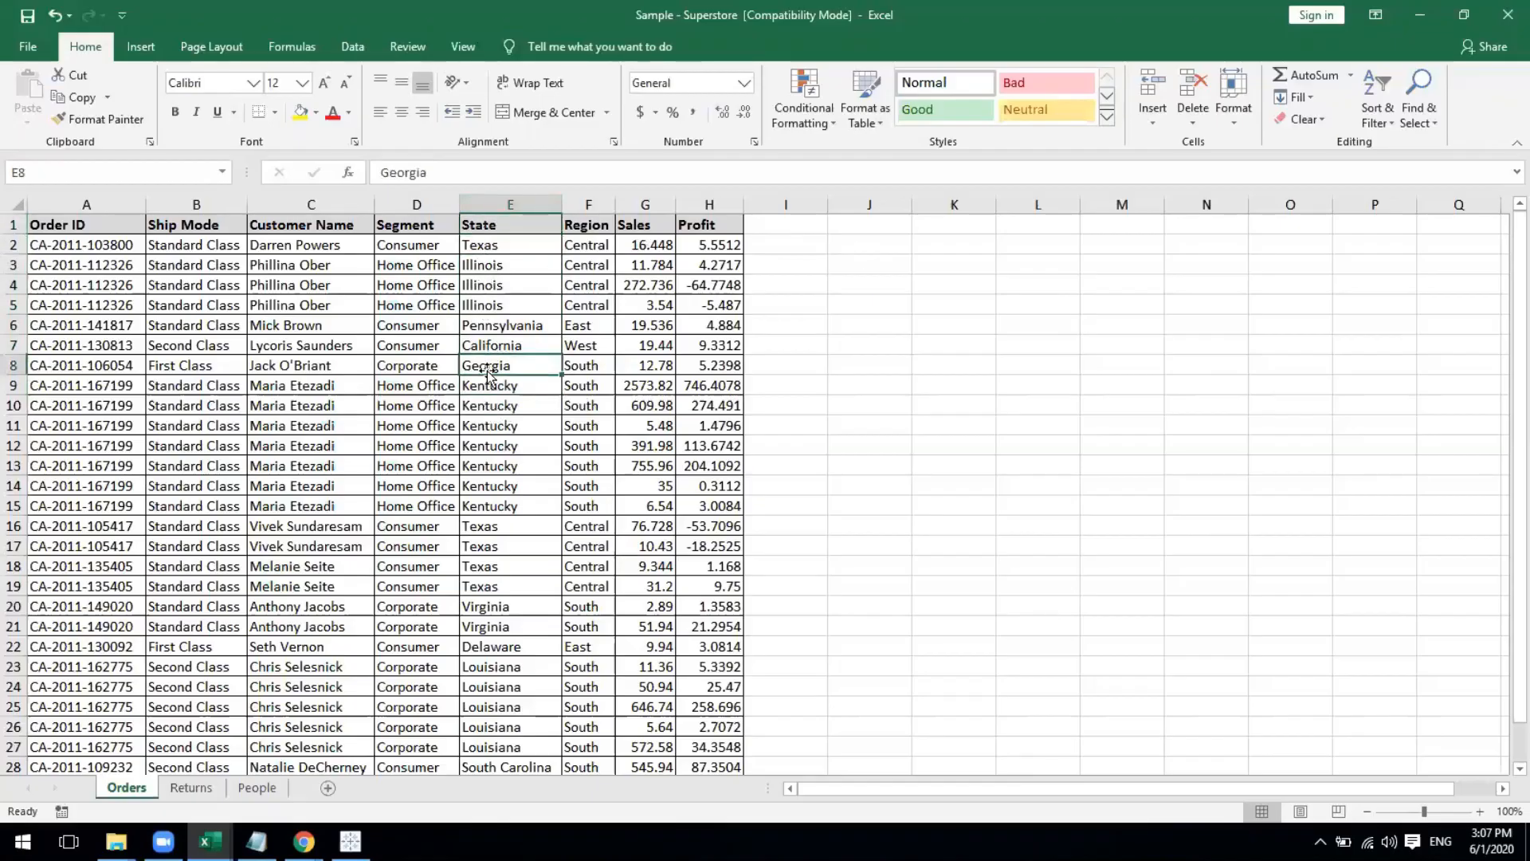
click(518, 609)
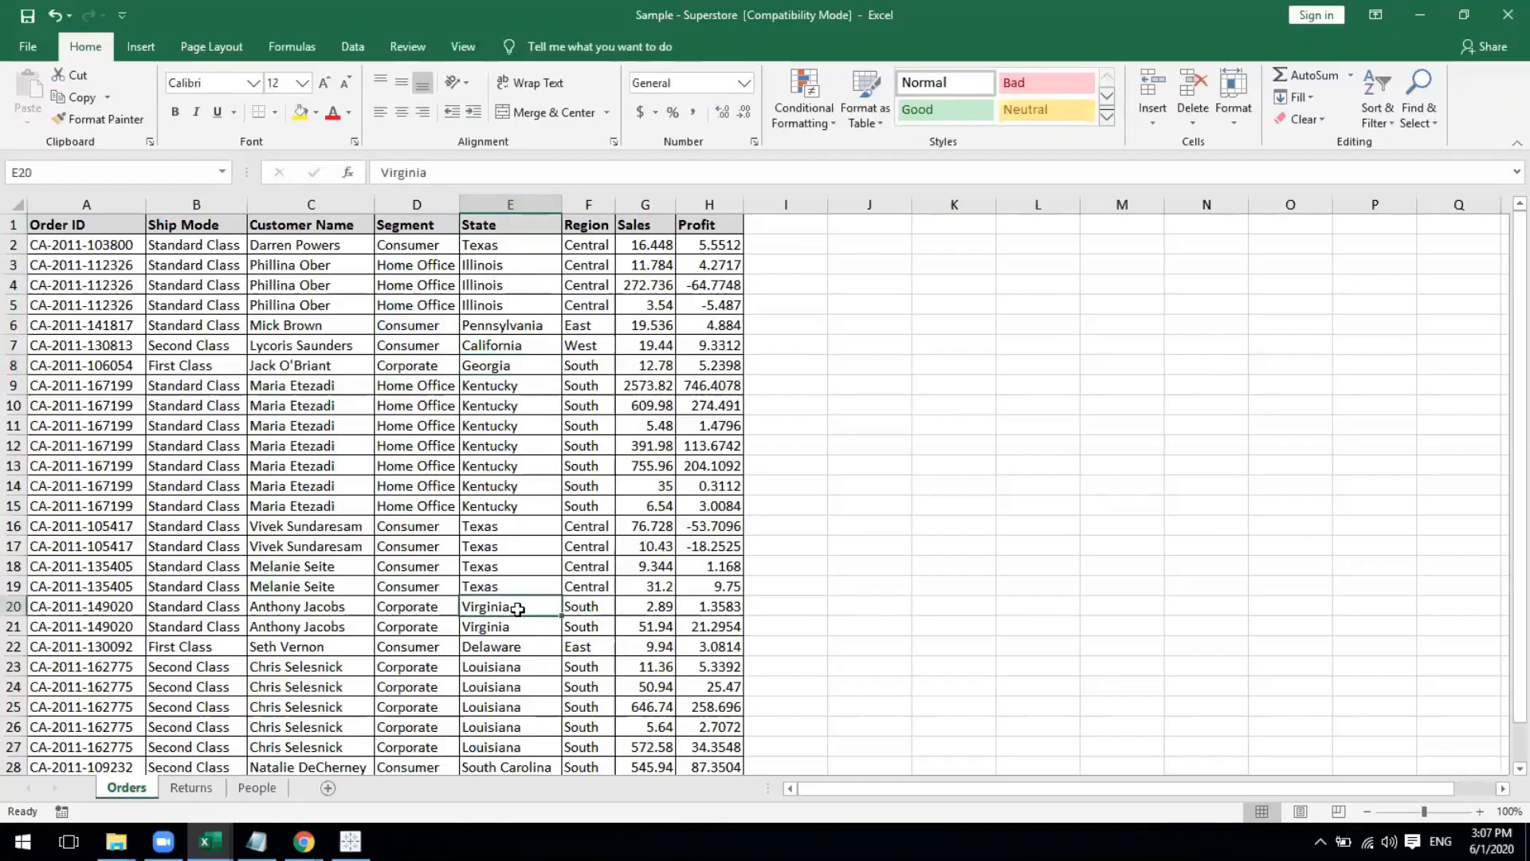
Examine the Sales, Profit and Customer Name values and the header row of the Orders sheet
click(649, 308)
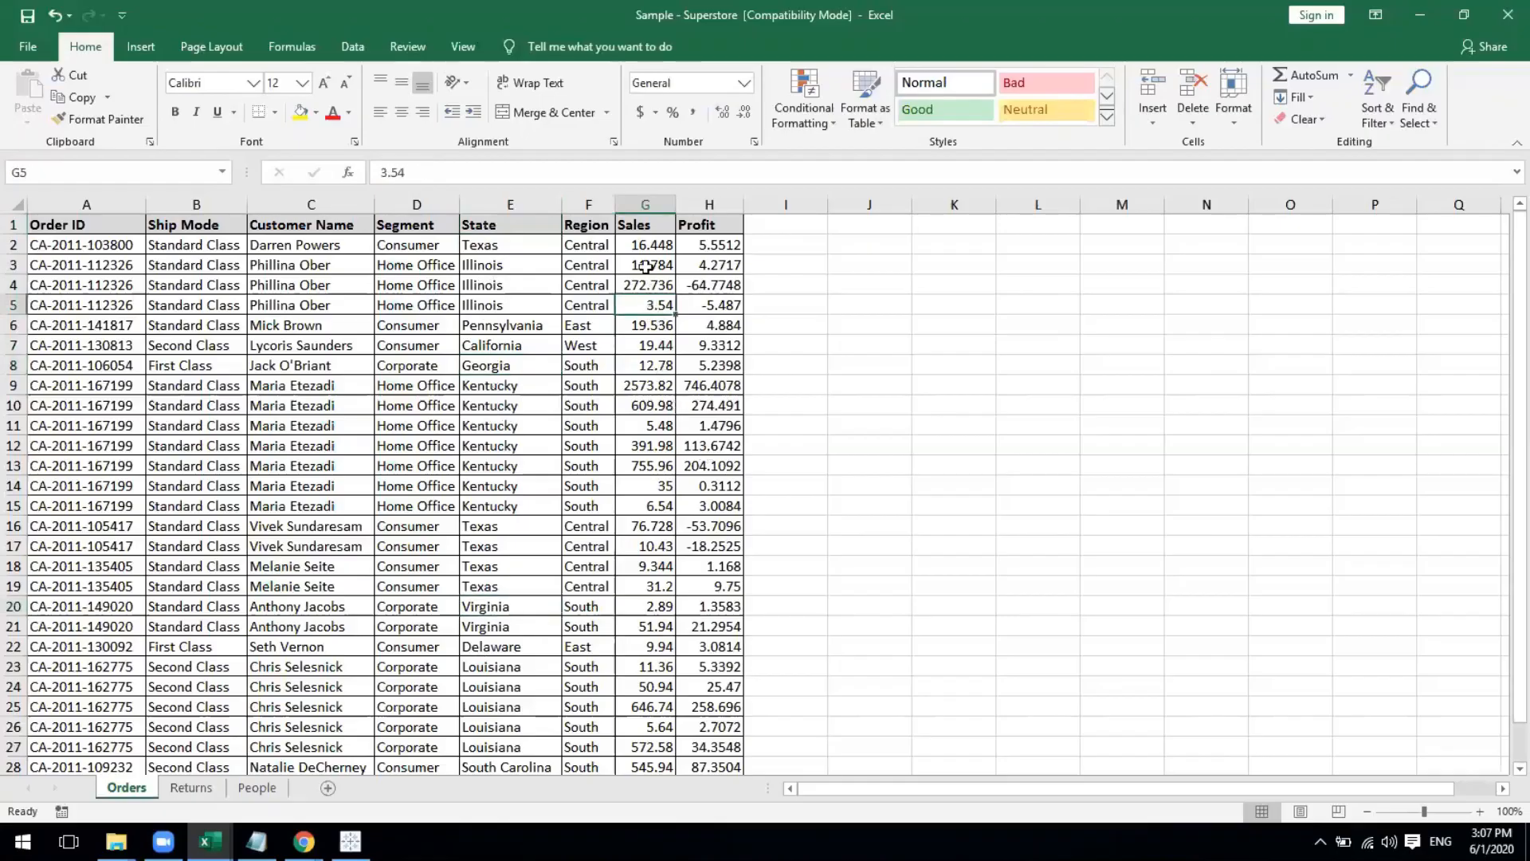
click(645, 267)
click(696, 287)
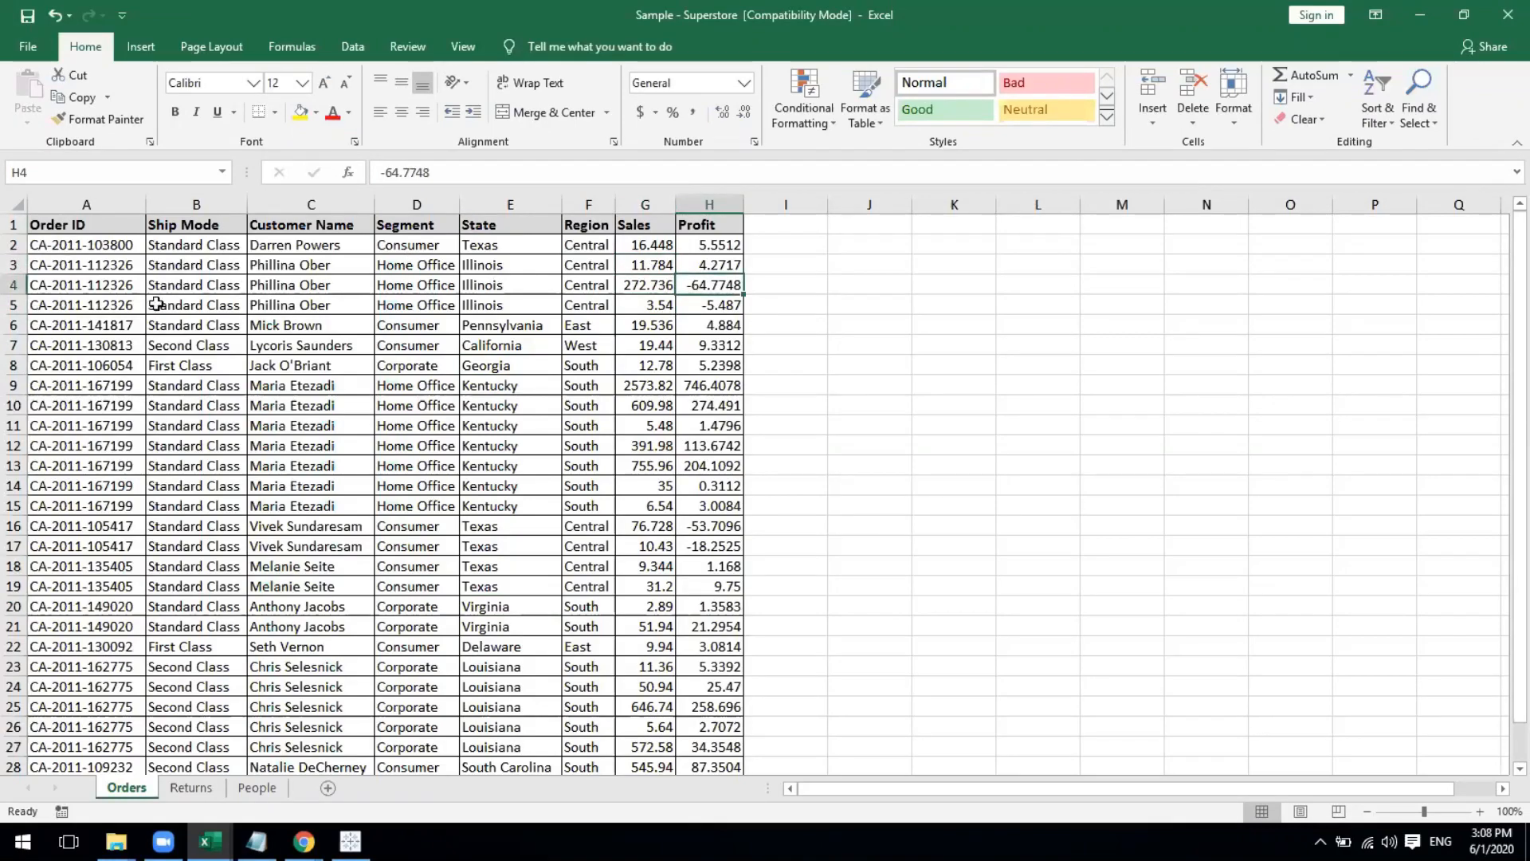
click(82, 230)
click(203, 264)
drag(307, 305, 307, 366)
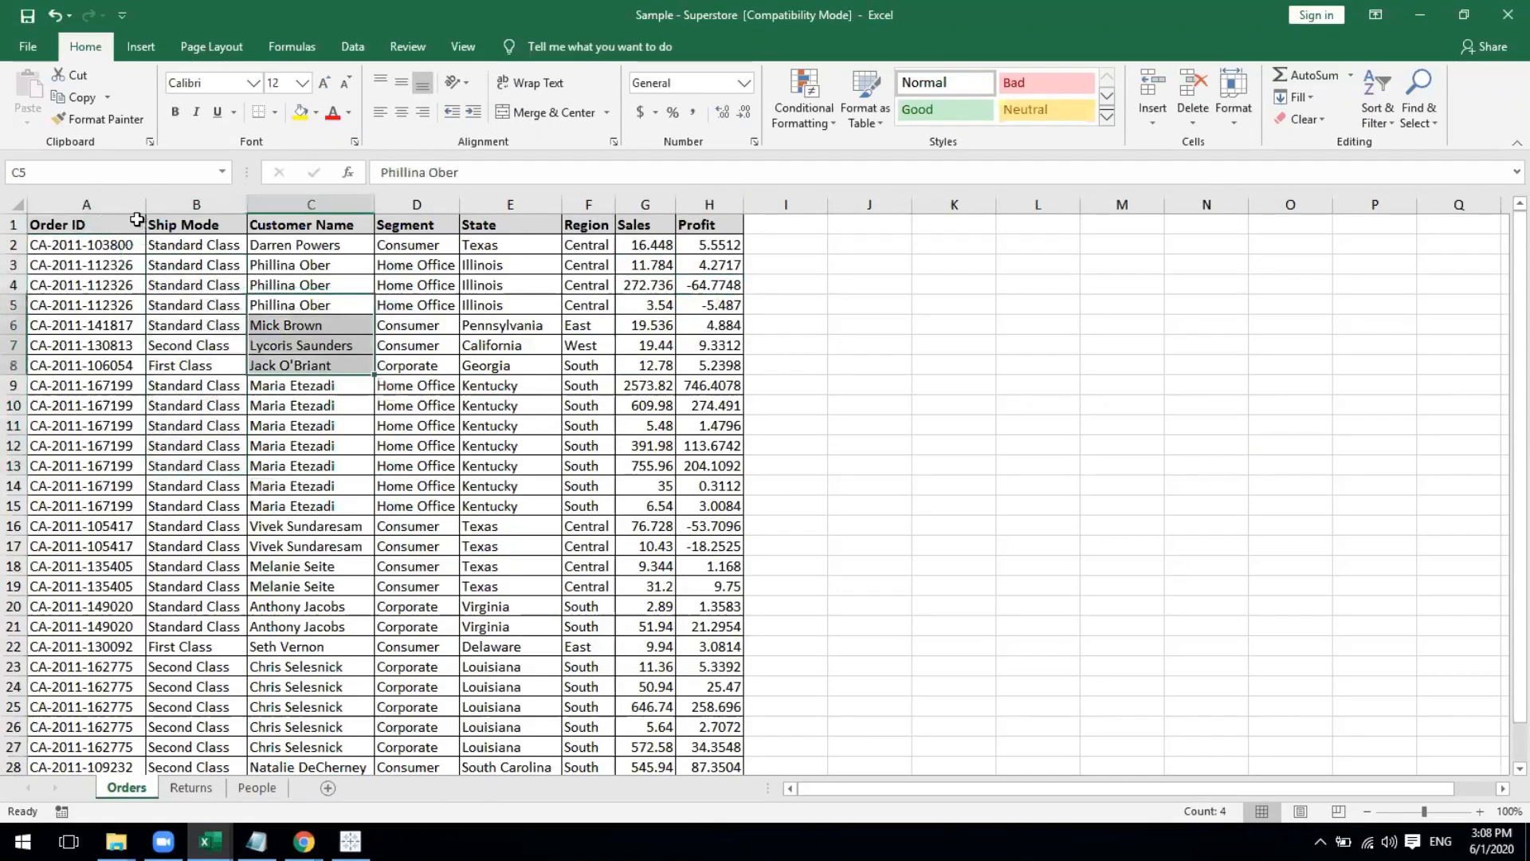
click(13, 224)
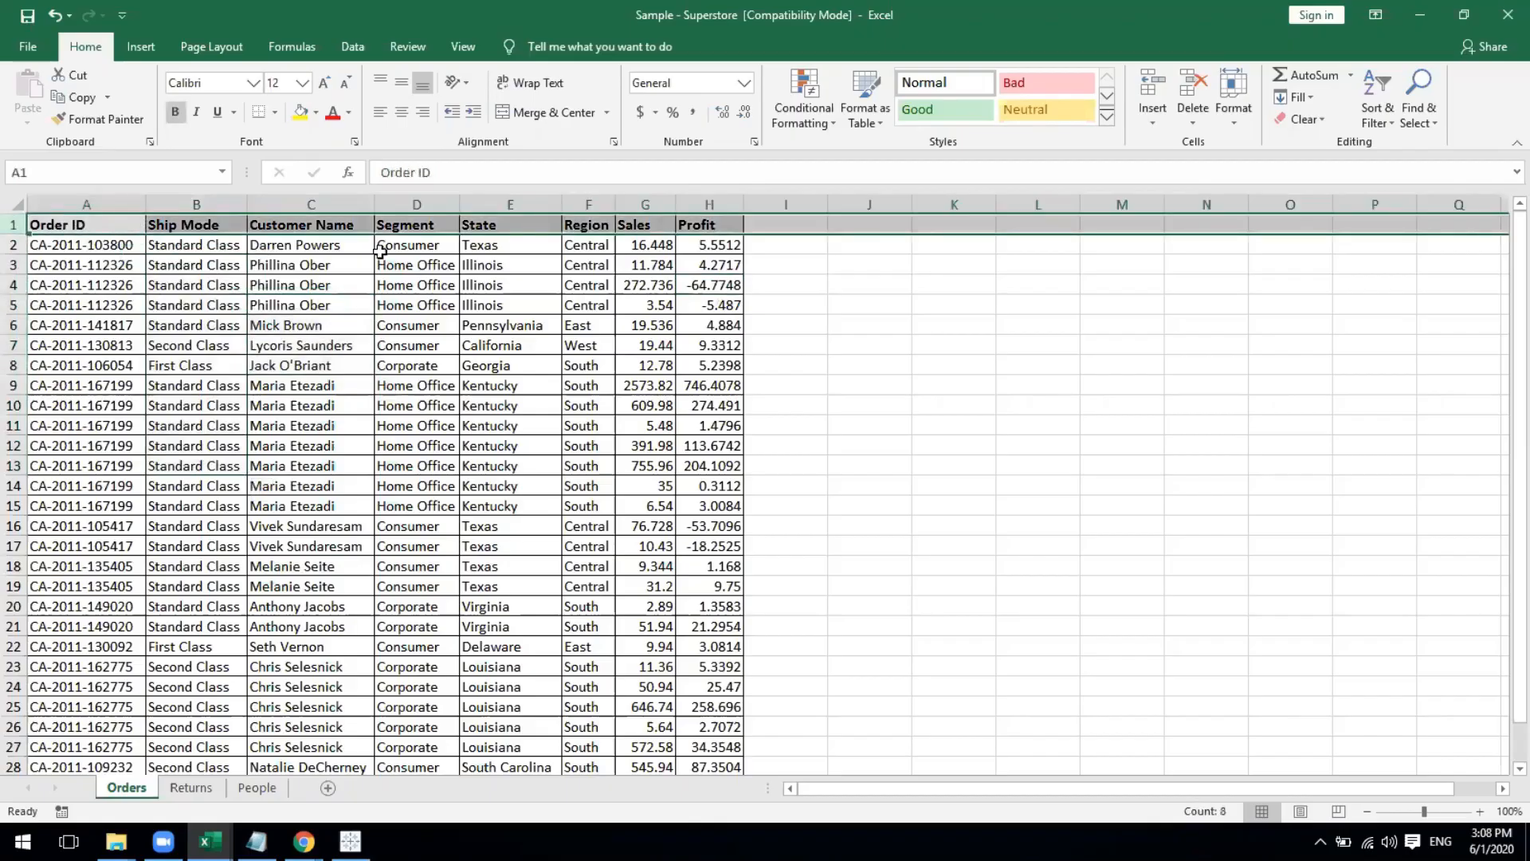
click(716, 285)
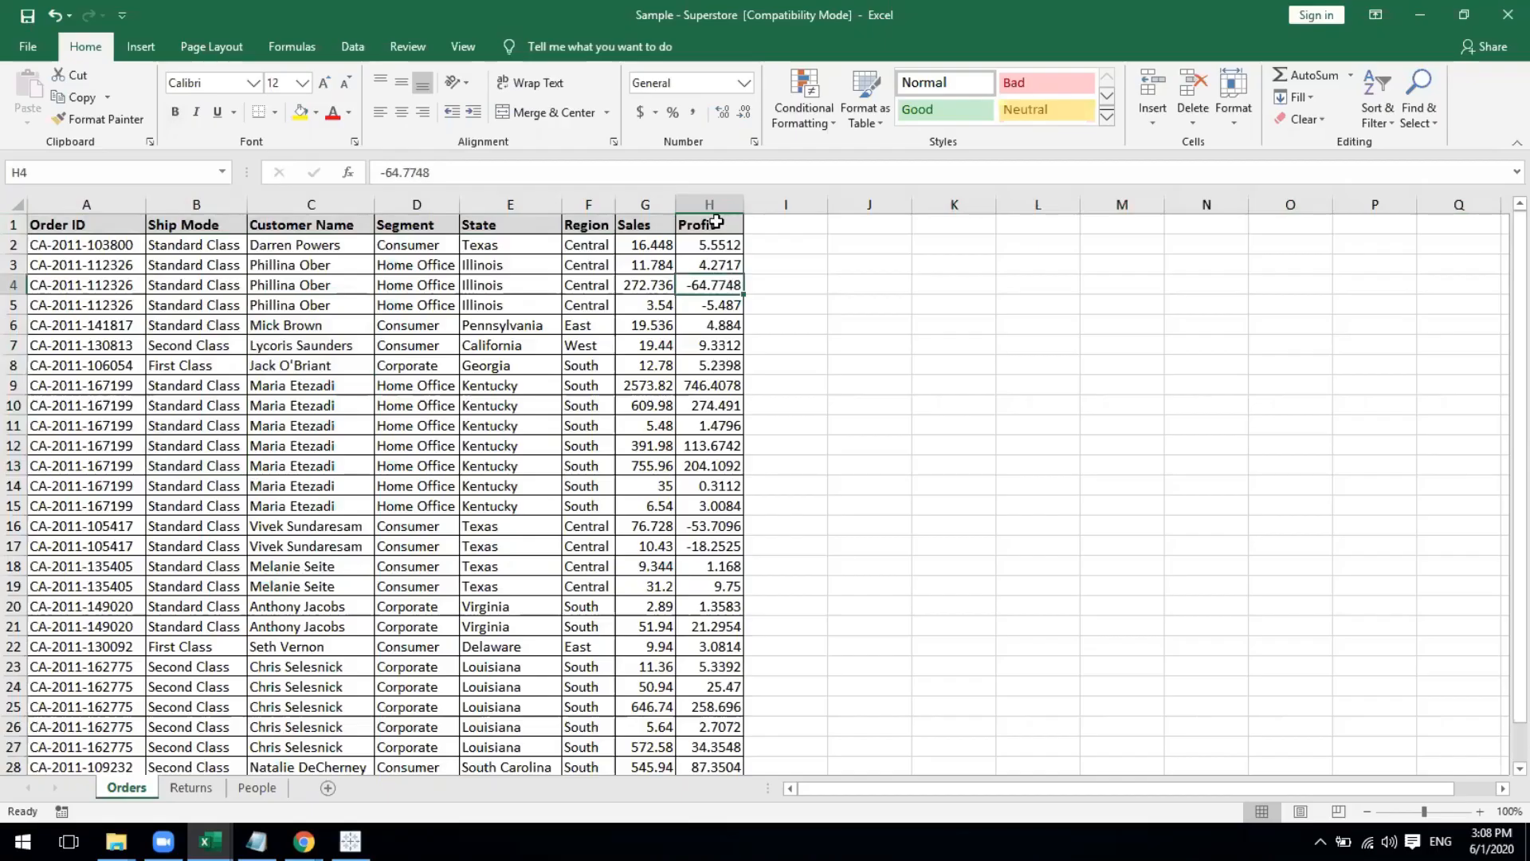
drag(716, 221, 47, 208)
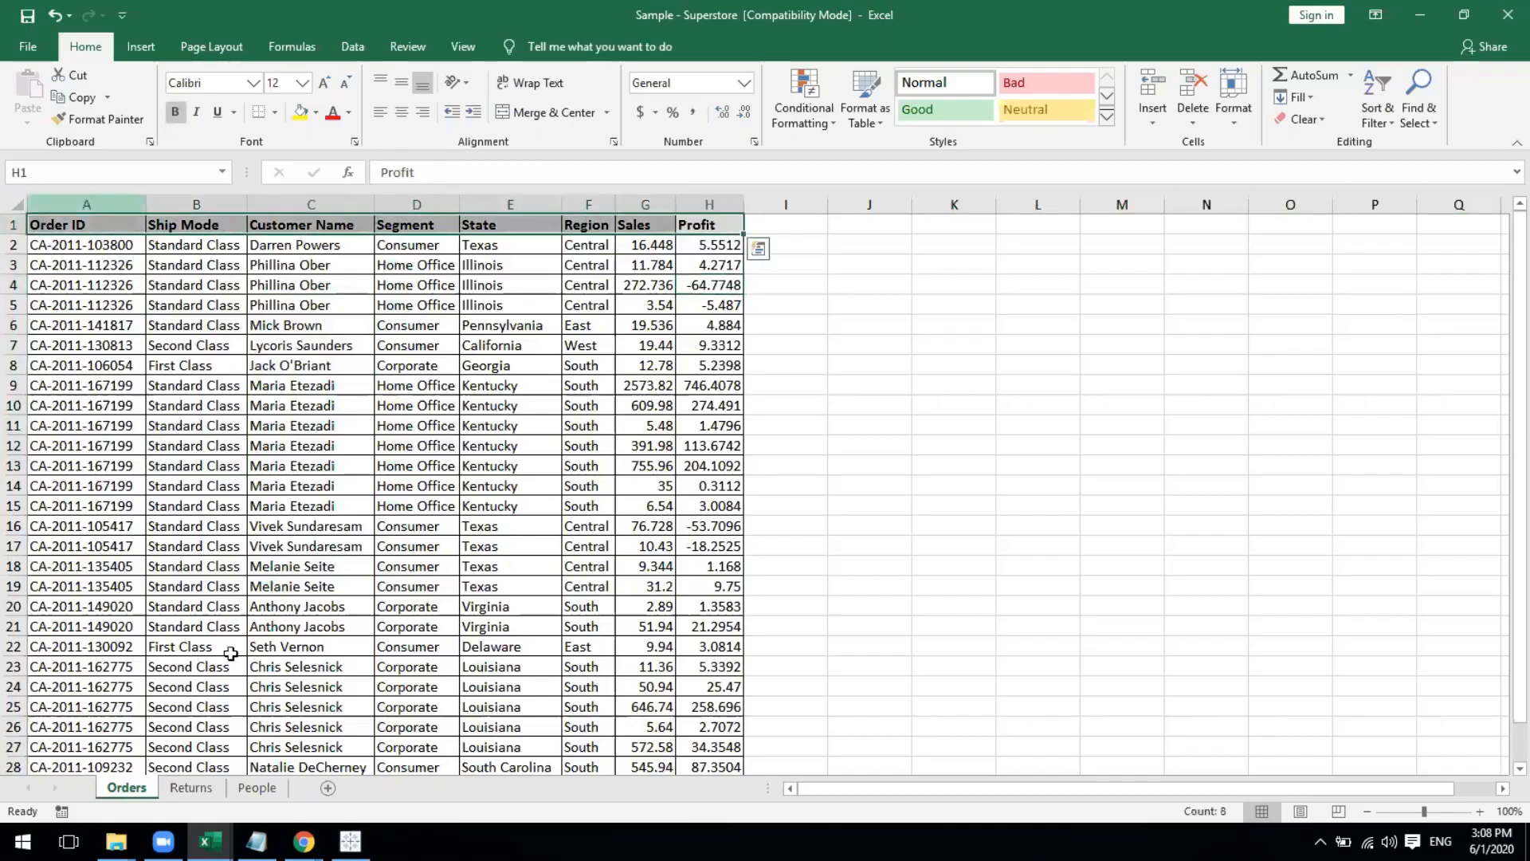
Return to Tableau and view the data type options of the Order ID field in the data grid
click(351, 841)
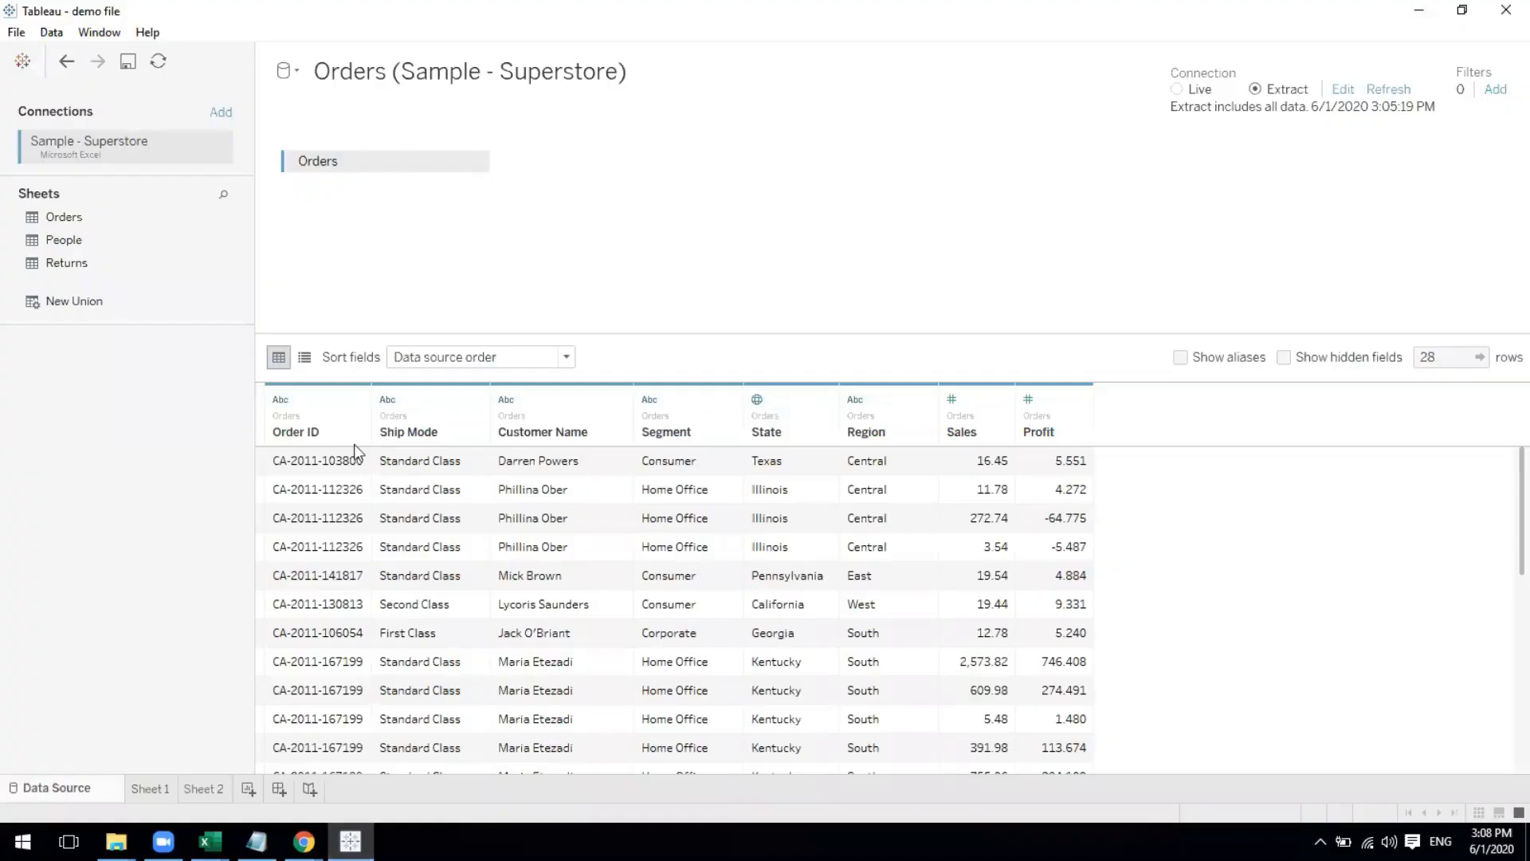
click(310, 401)
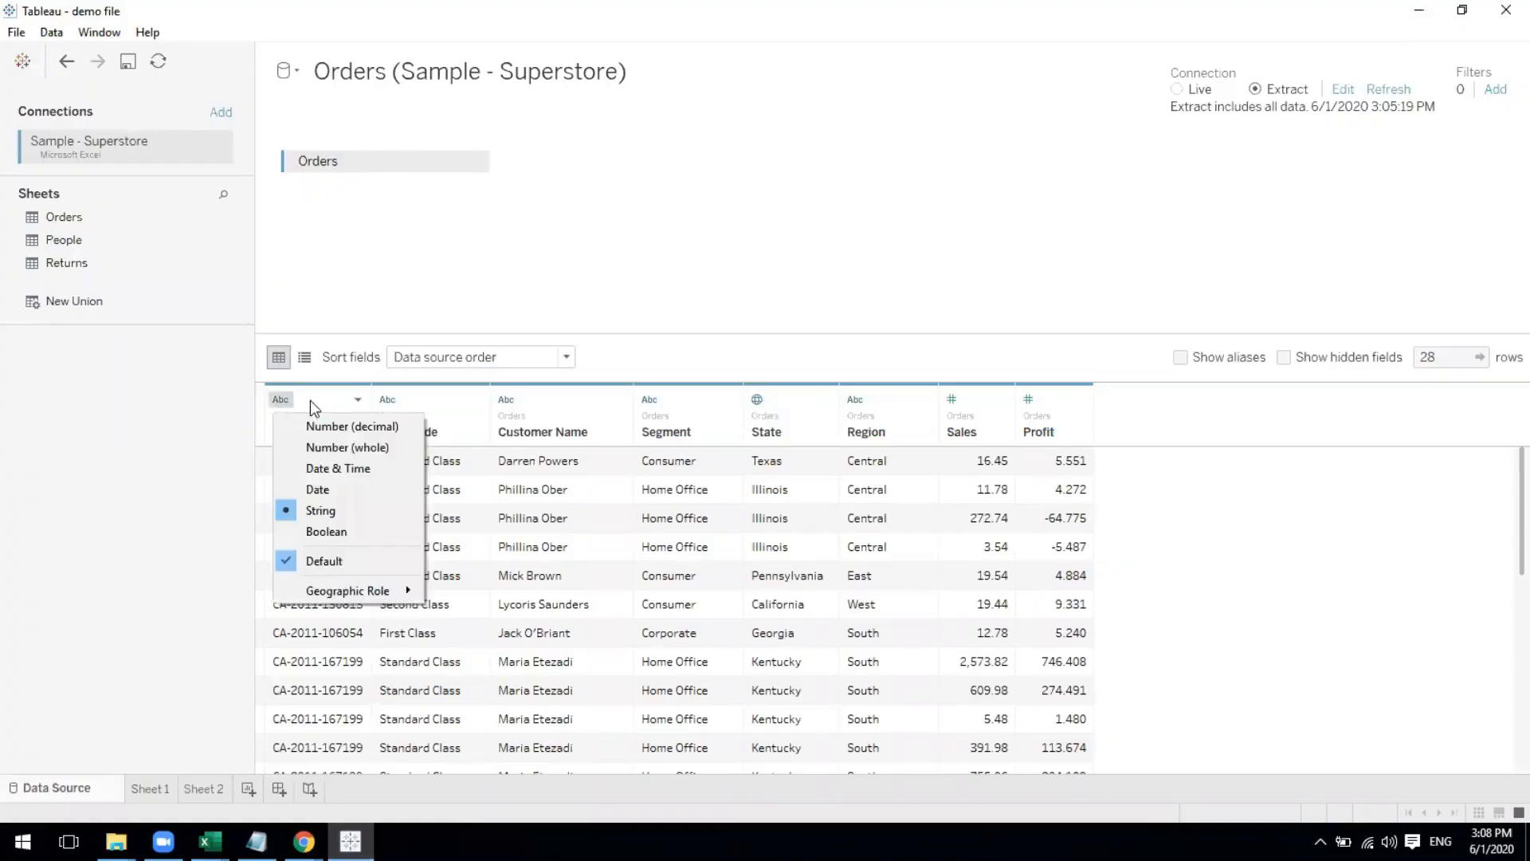
click(309, 400)
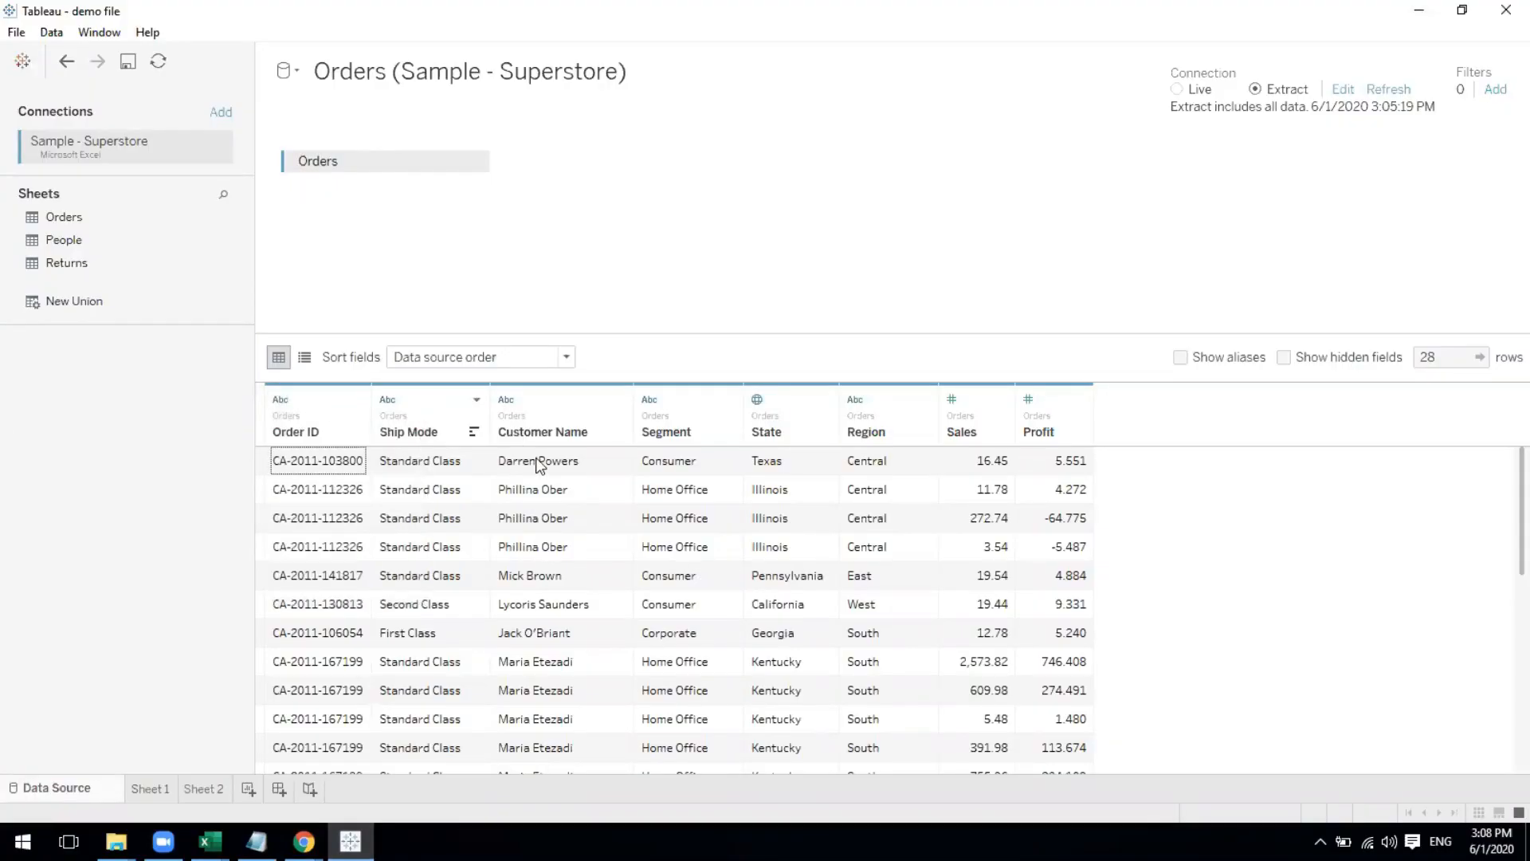
click(313, 483)
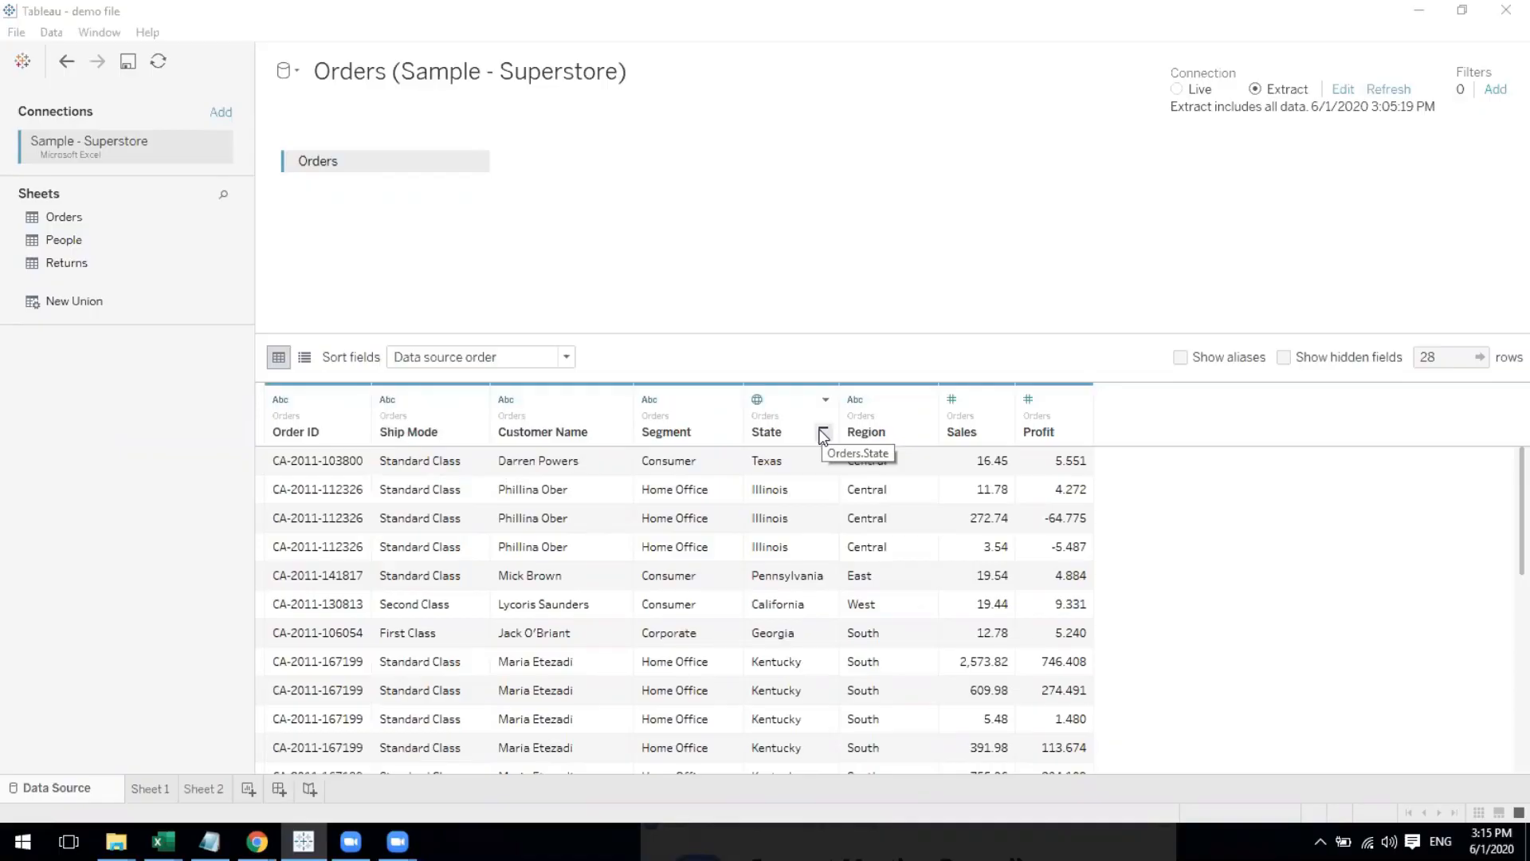
Examine the State values in the data grid down to the last rows of the Orders table
click(767, 463)
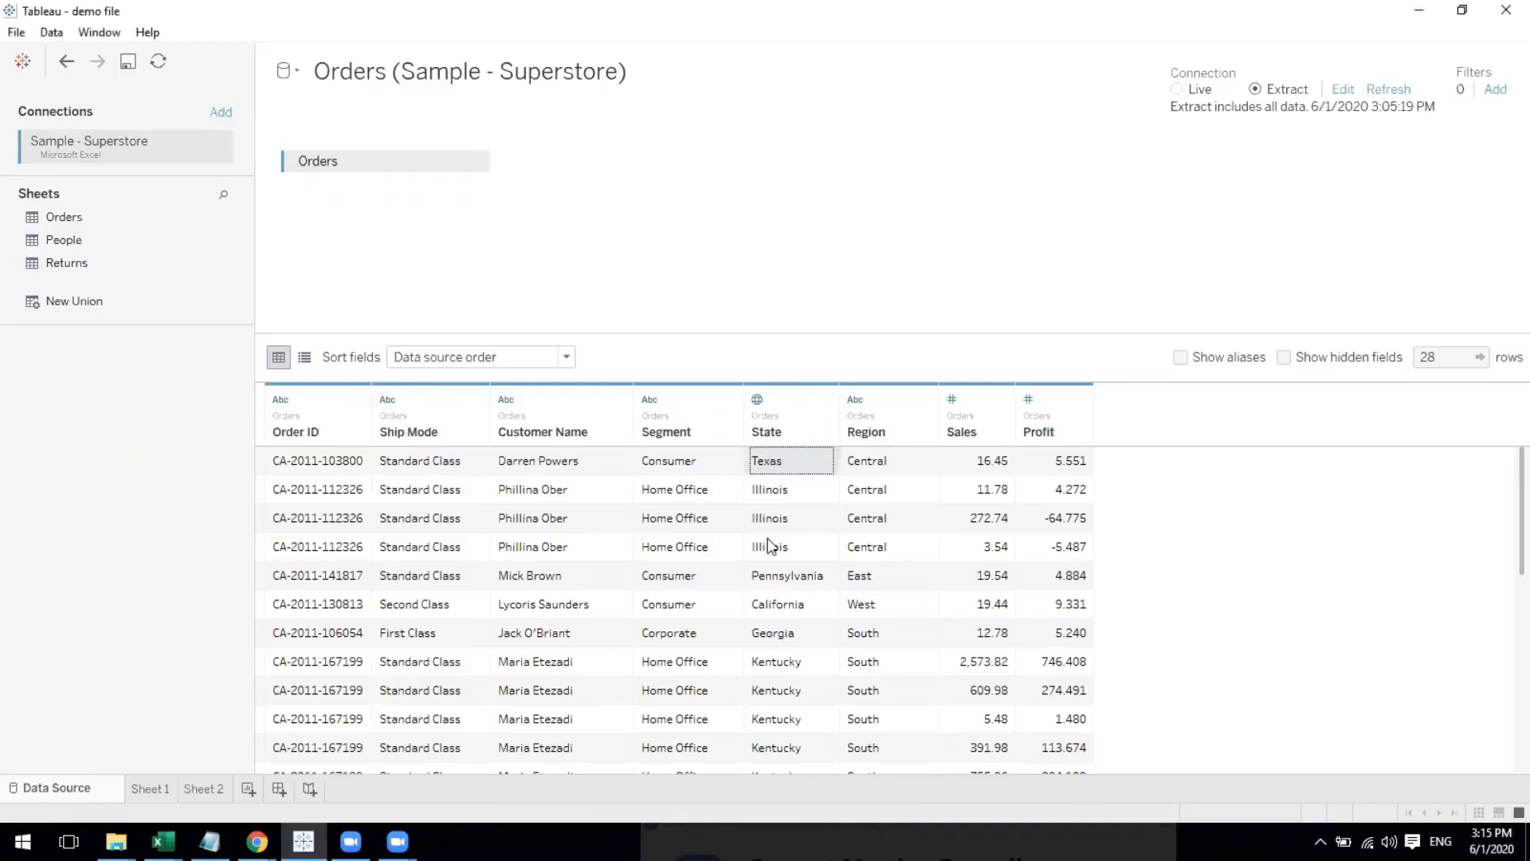
click(781, 663)
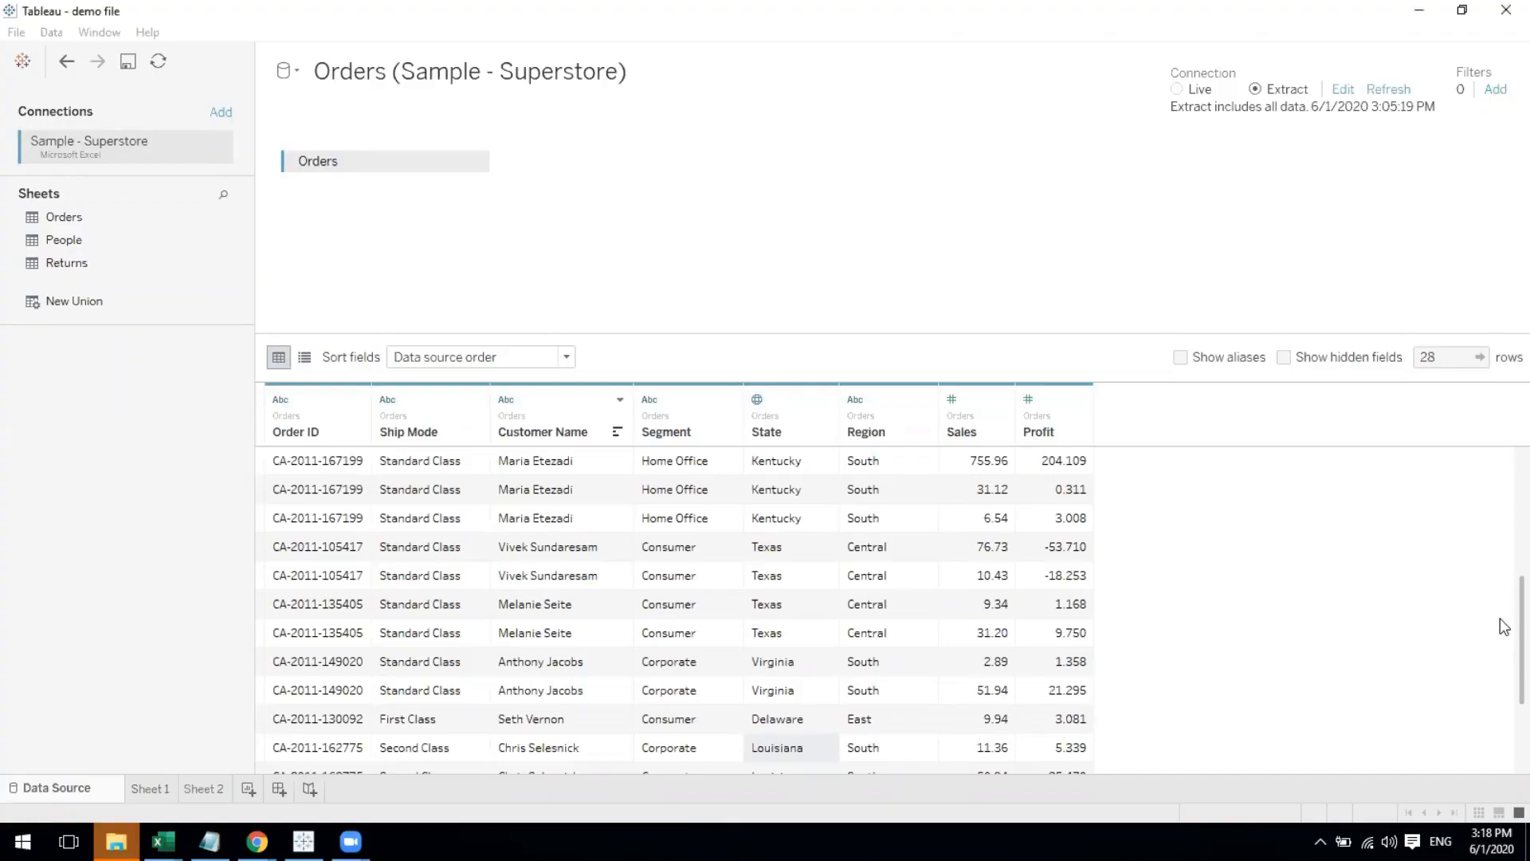
scroll(1501, 619, up, 2)
drag(1505, 552, 1500, 775)
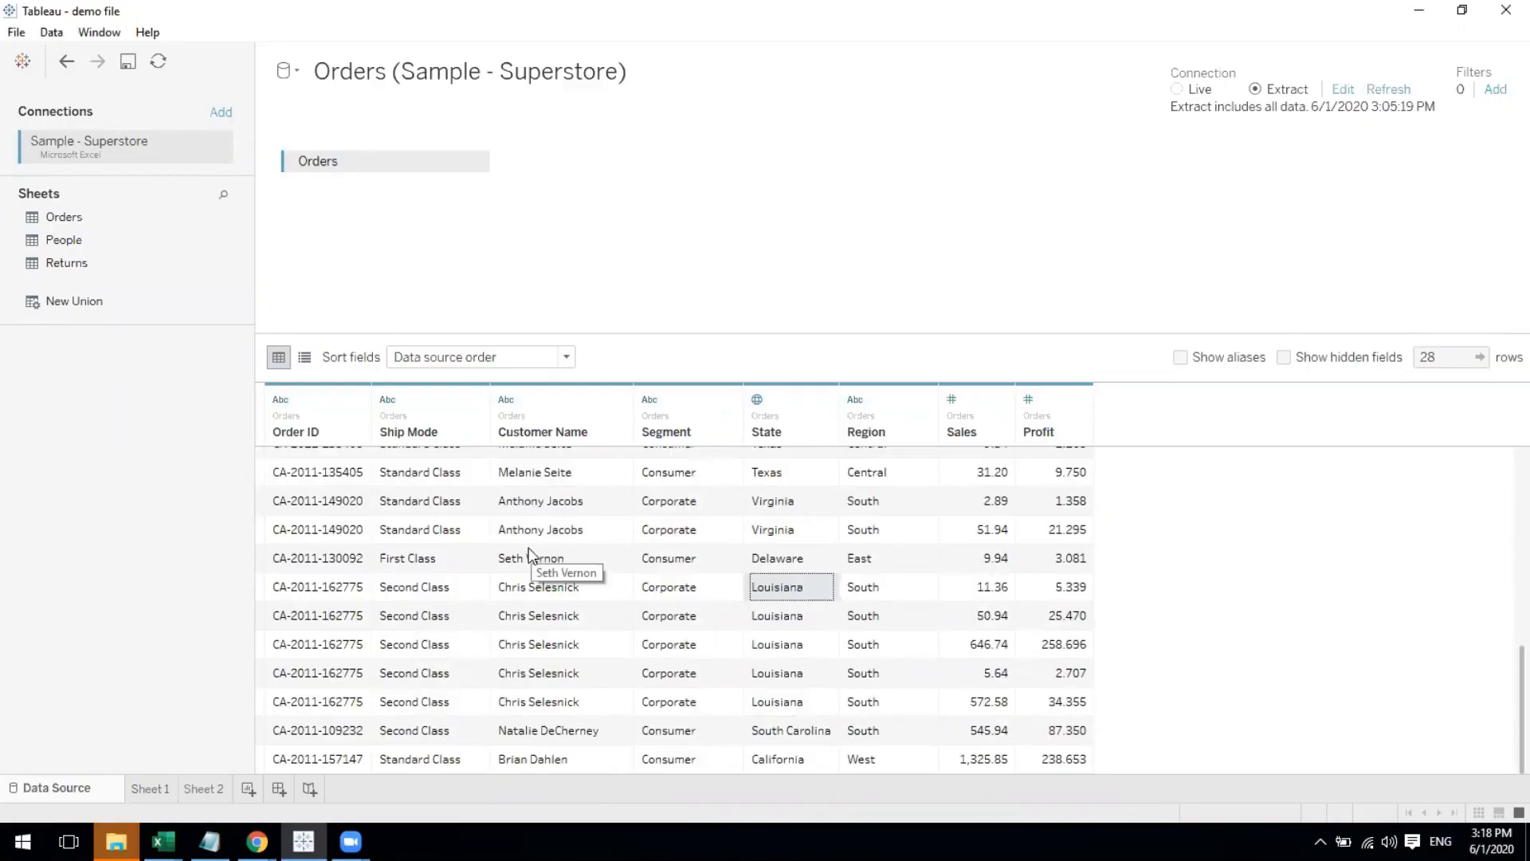
Try to set the number of rows displayed in the Orders data grid to 1000000
click(1435, 357)
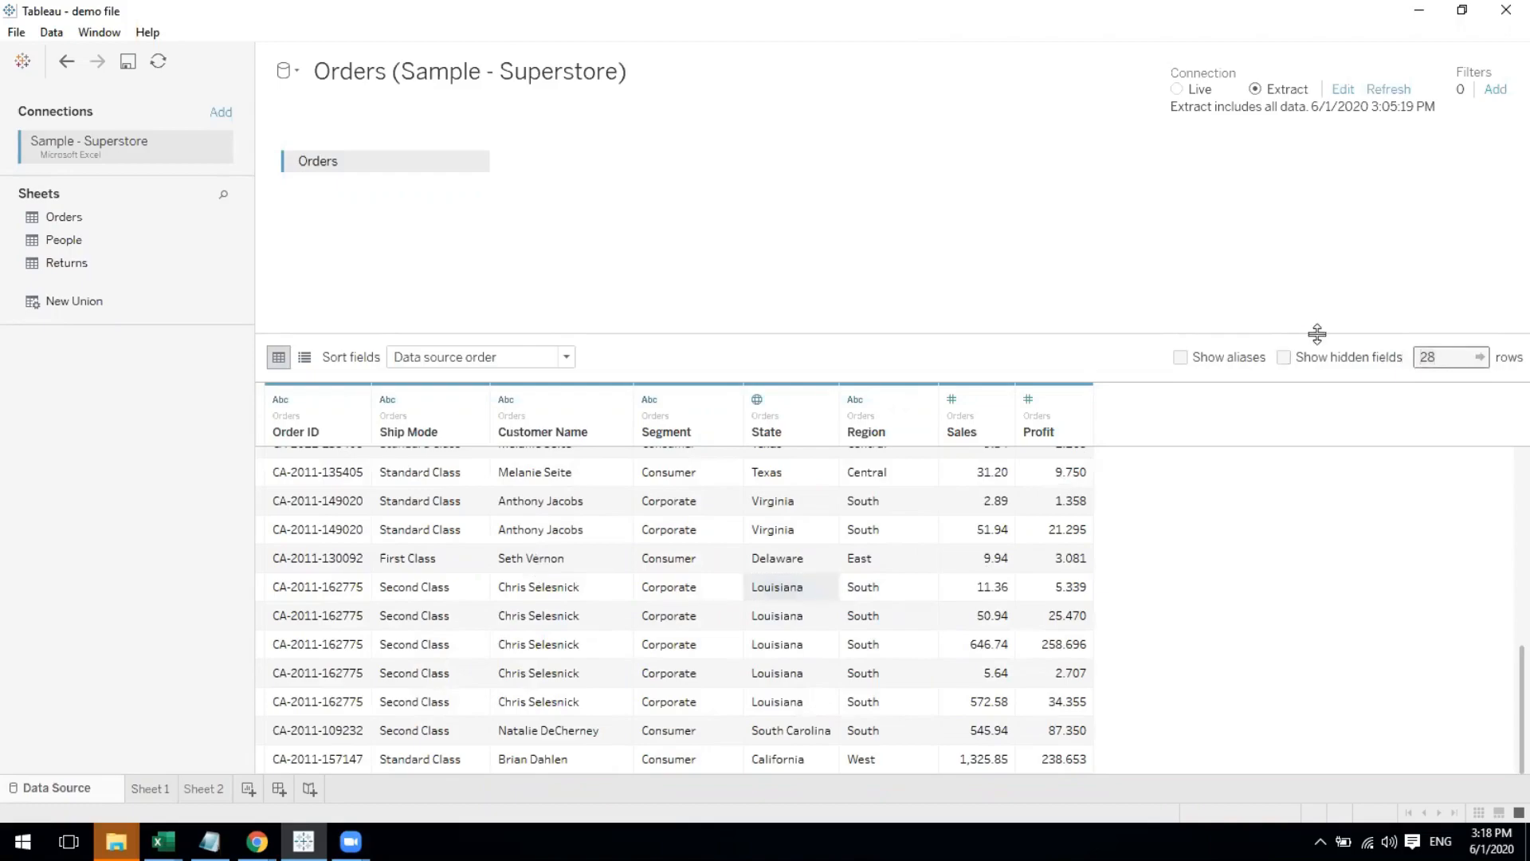
key(BackSpace)
key(BackSpace)
text(1000000)
key(Return)
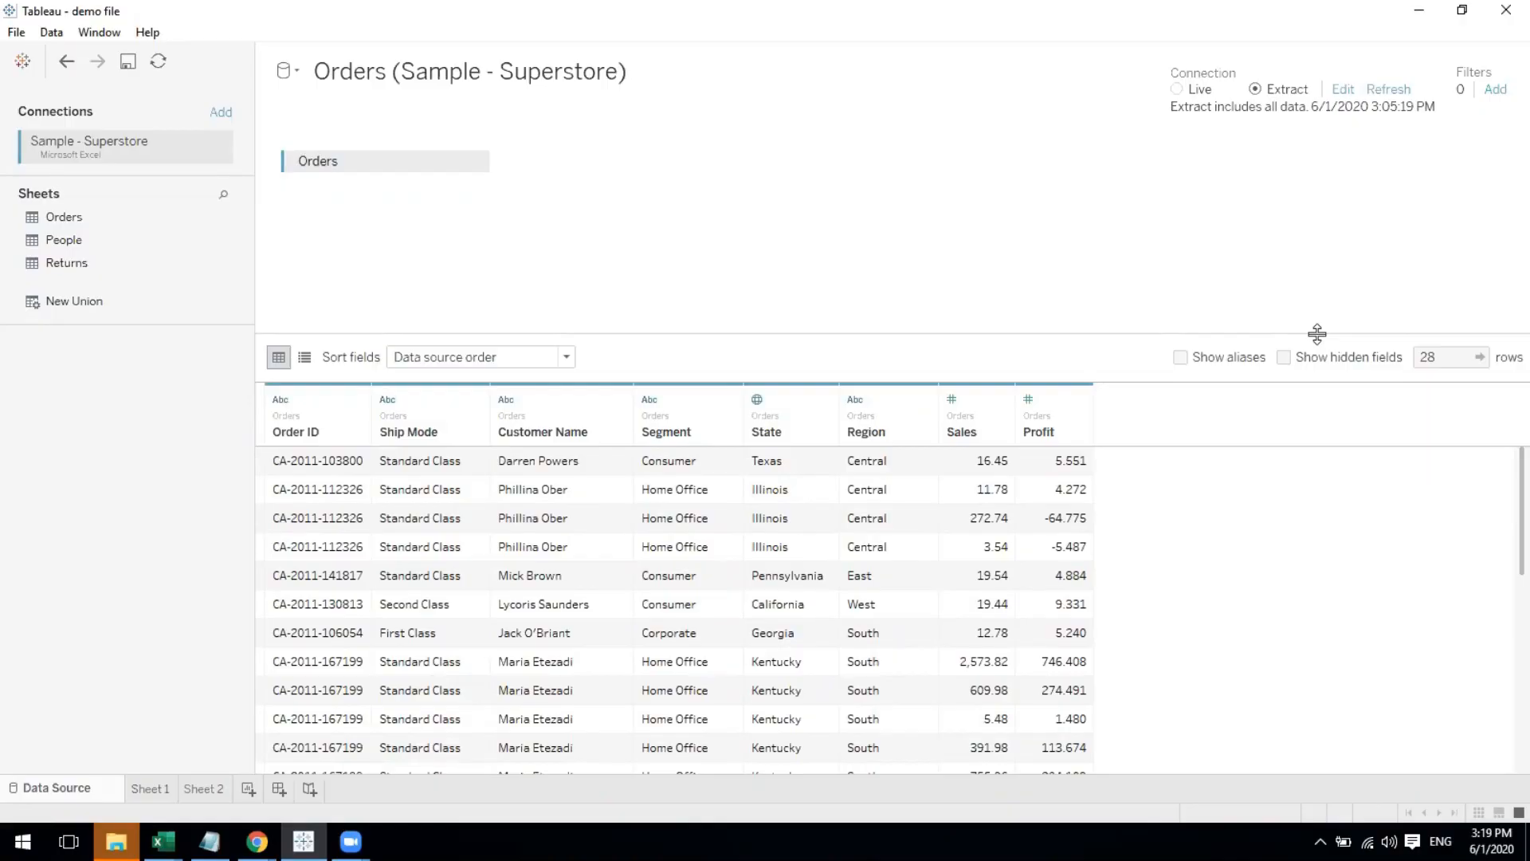
click(1437, 357)
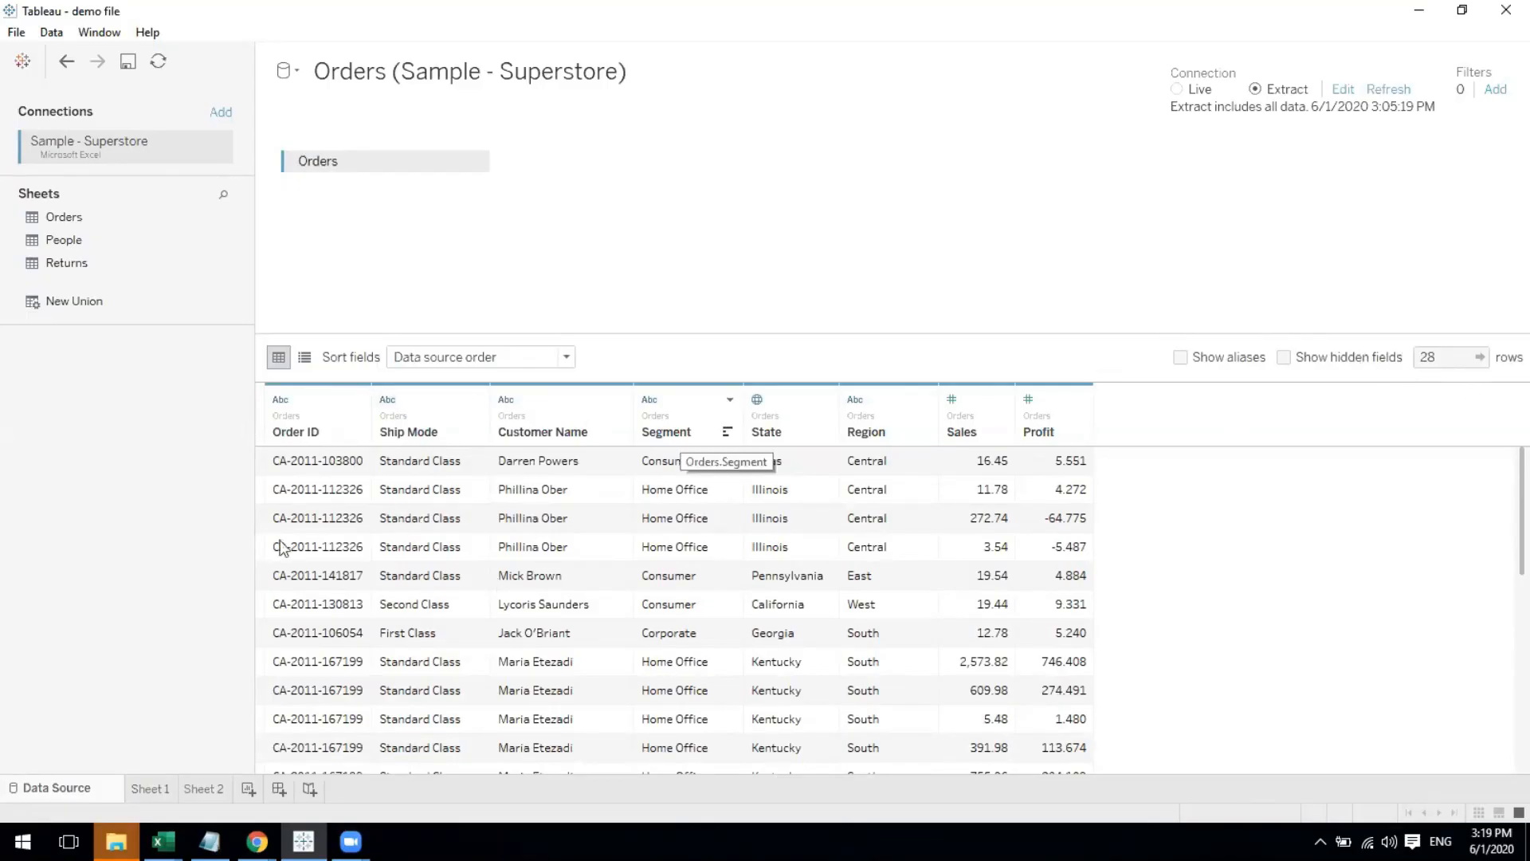
Show the metadata list of the Orders data source and rename the Order ID field as Odr ID
click(304, 358)
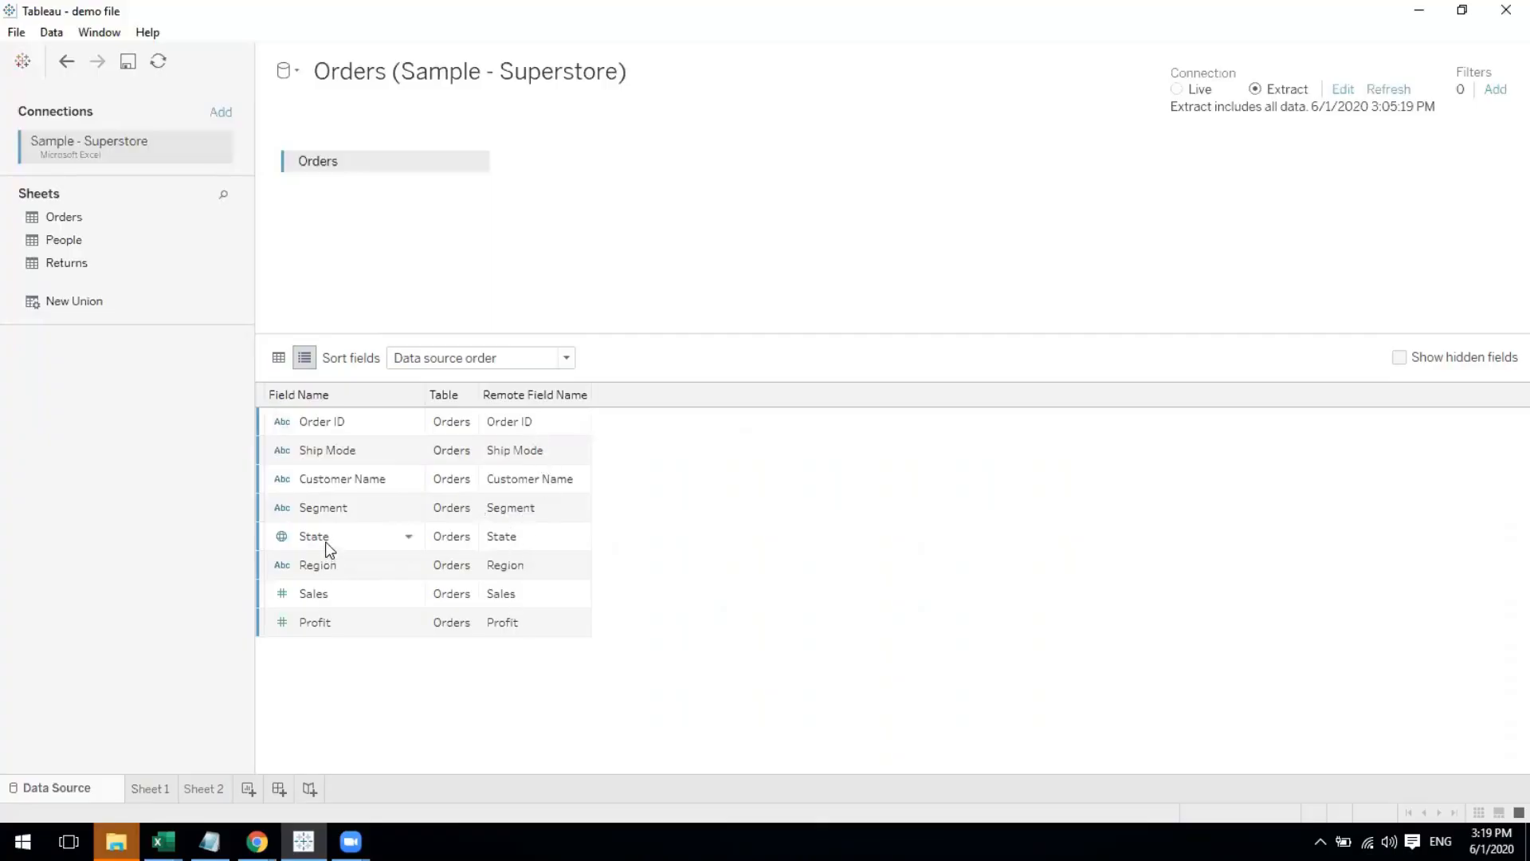
click(325, 427)
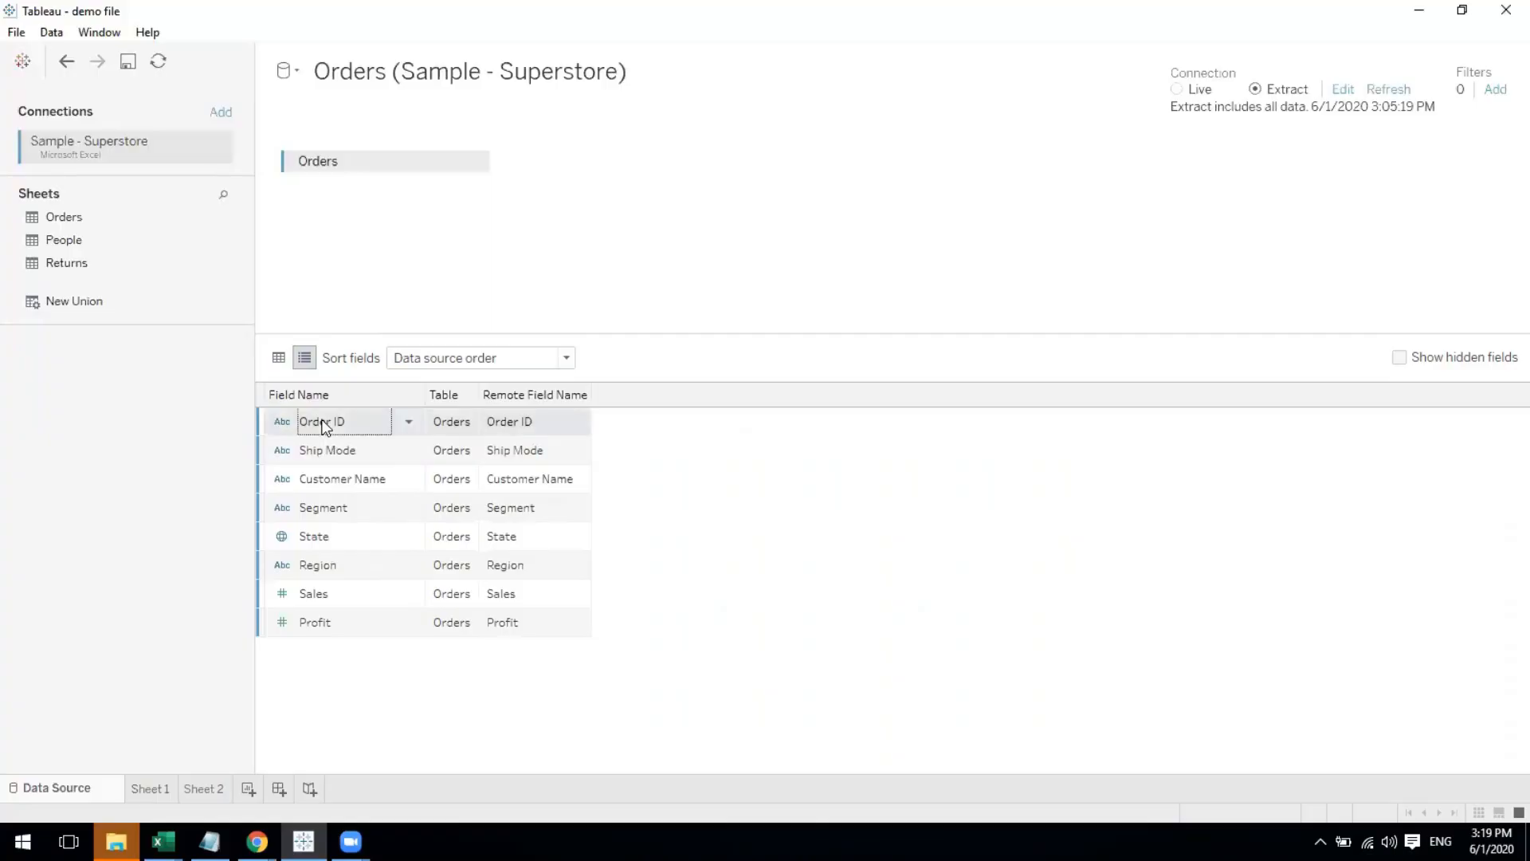
click(323, 422)
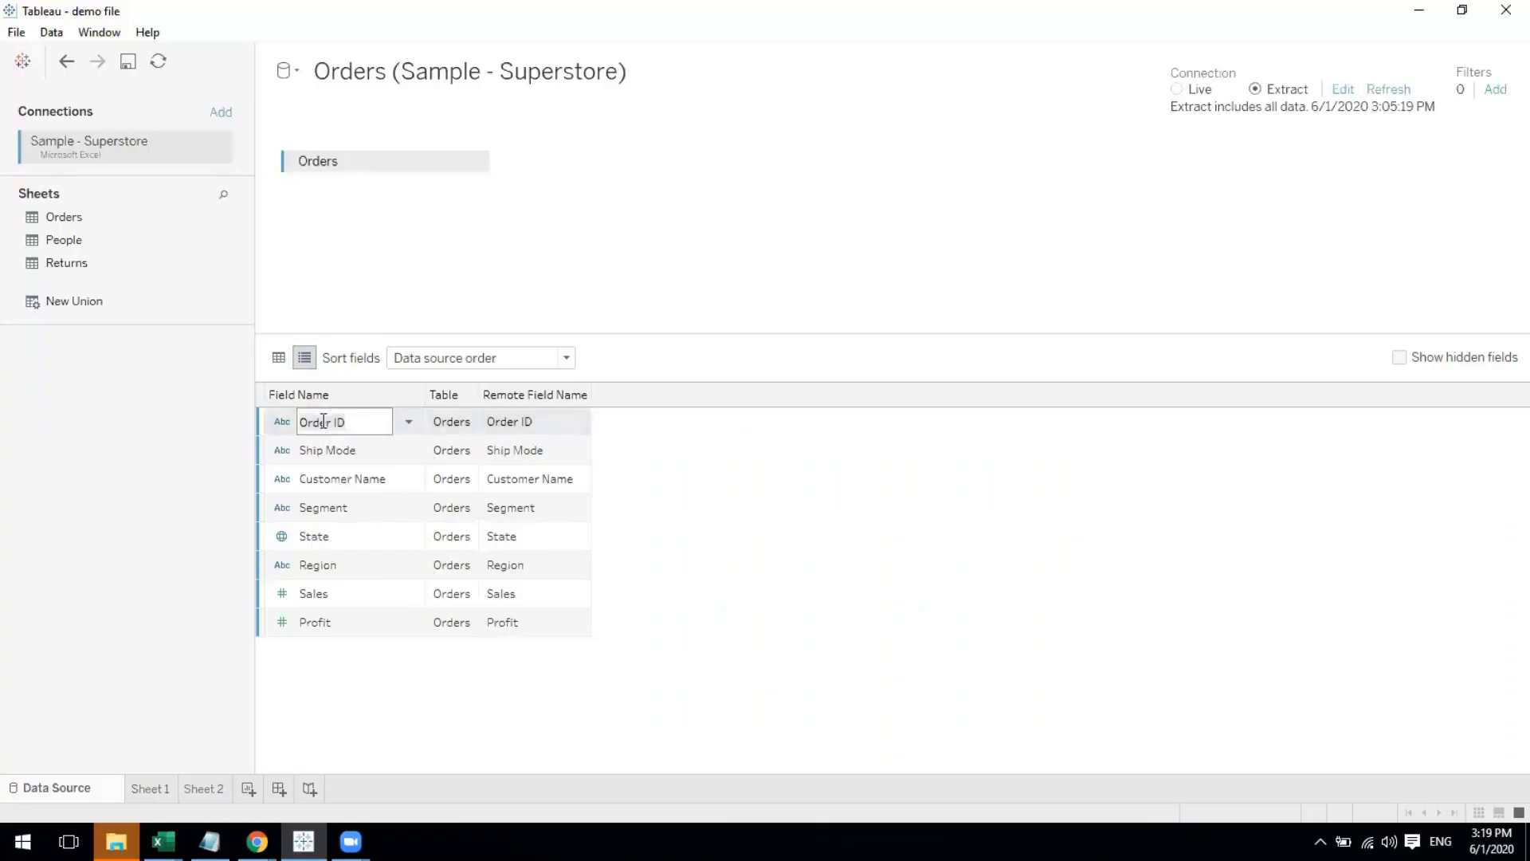
click(331, 421)
key(BackSpace)
key(BackSpace)
key(BackSpace)
key(BackSpace)
key(BackSpace)
key(BackSpace)
text(O)
click(717, 547)
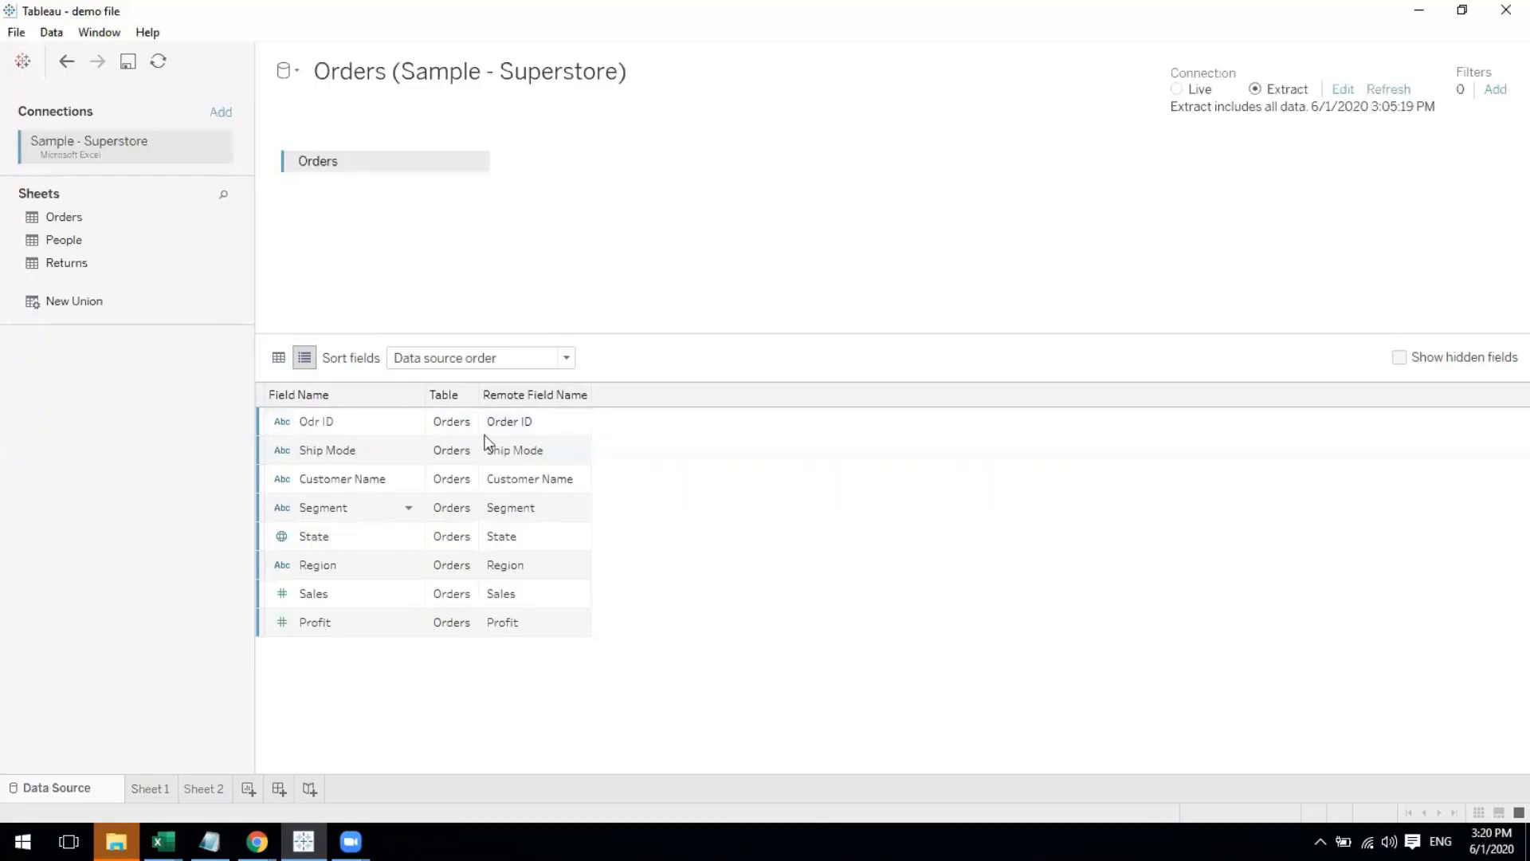
Compare the Odr ID field with its remote field name, and check it in the data grid and the Sheet 1 dimensions
click(526, 428)
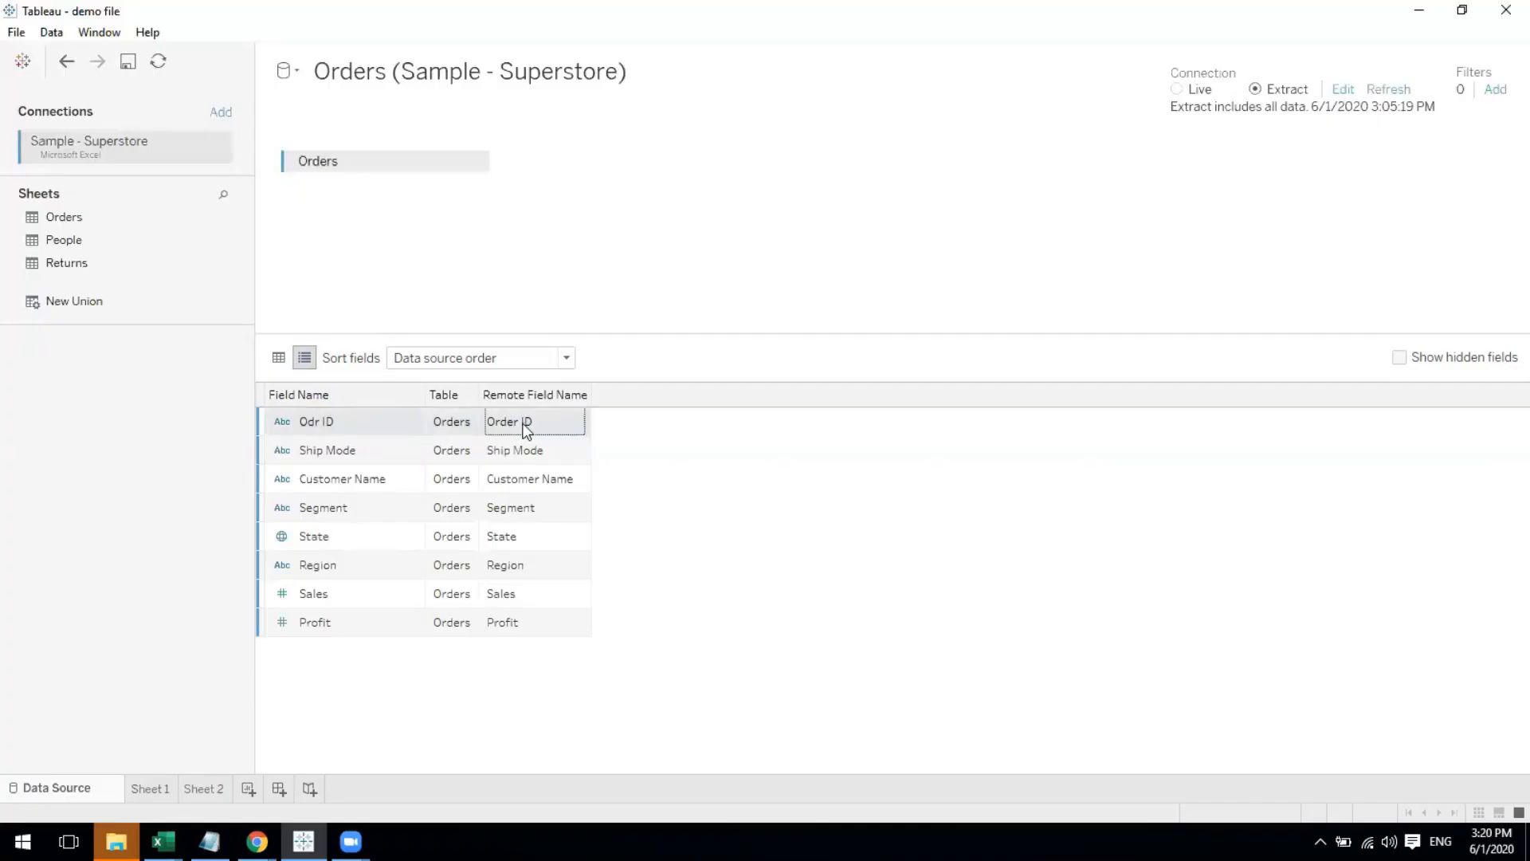
click(346, 427)
click(279, 358)
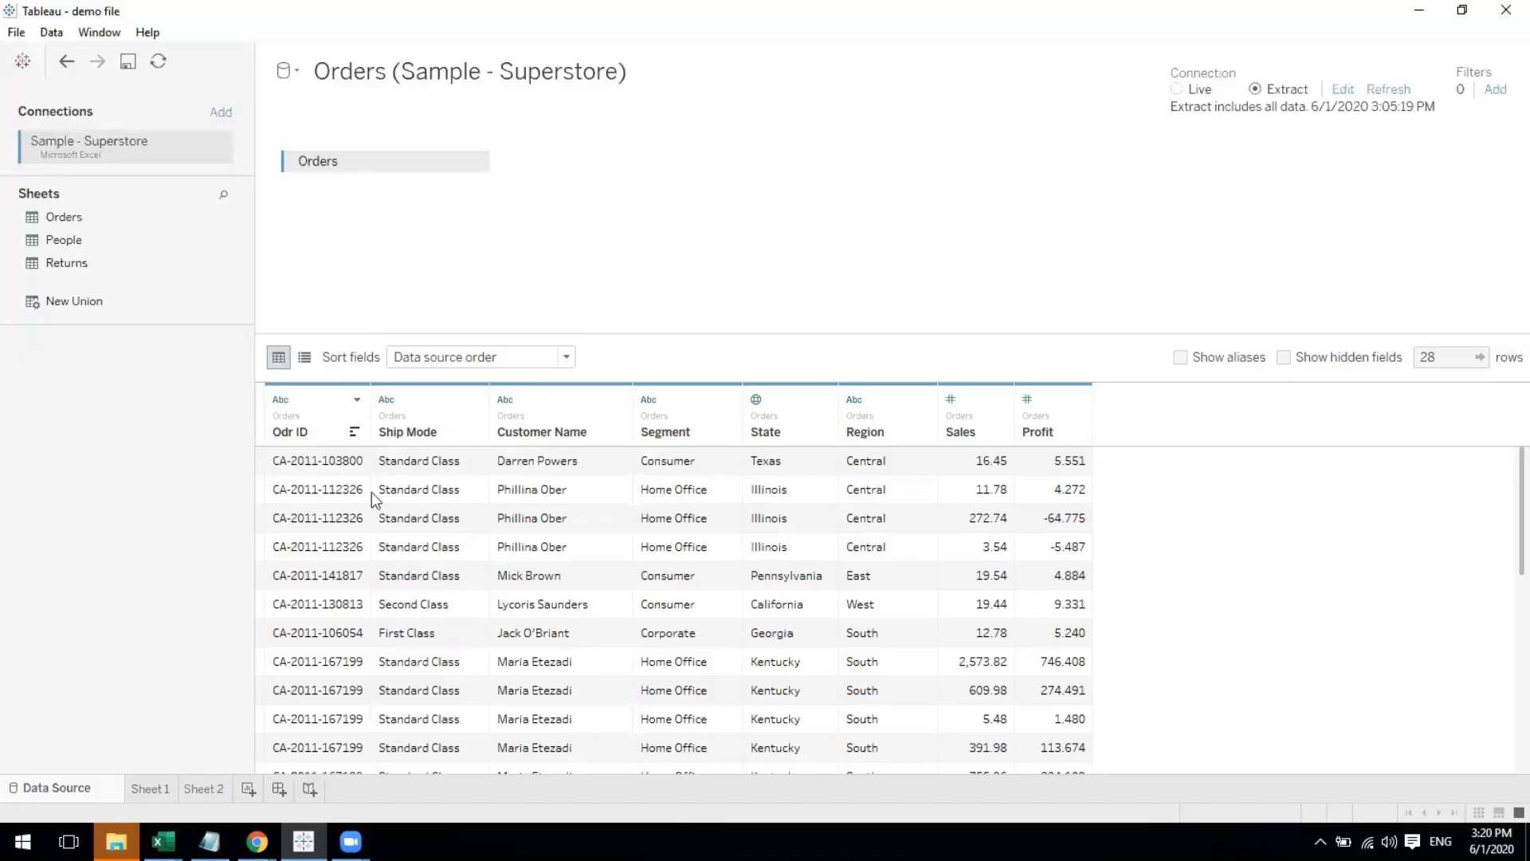
click(165, 787)
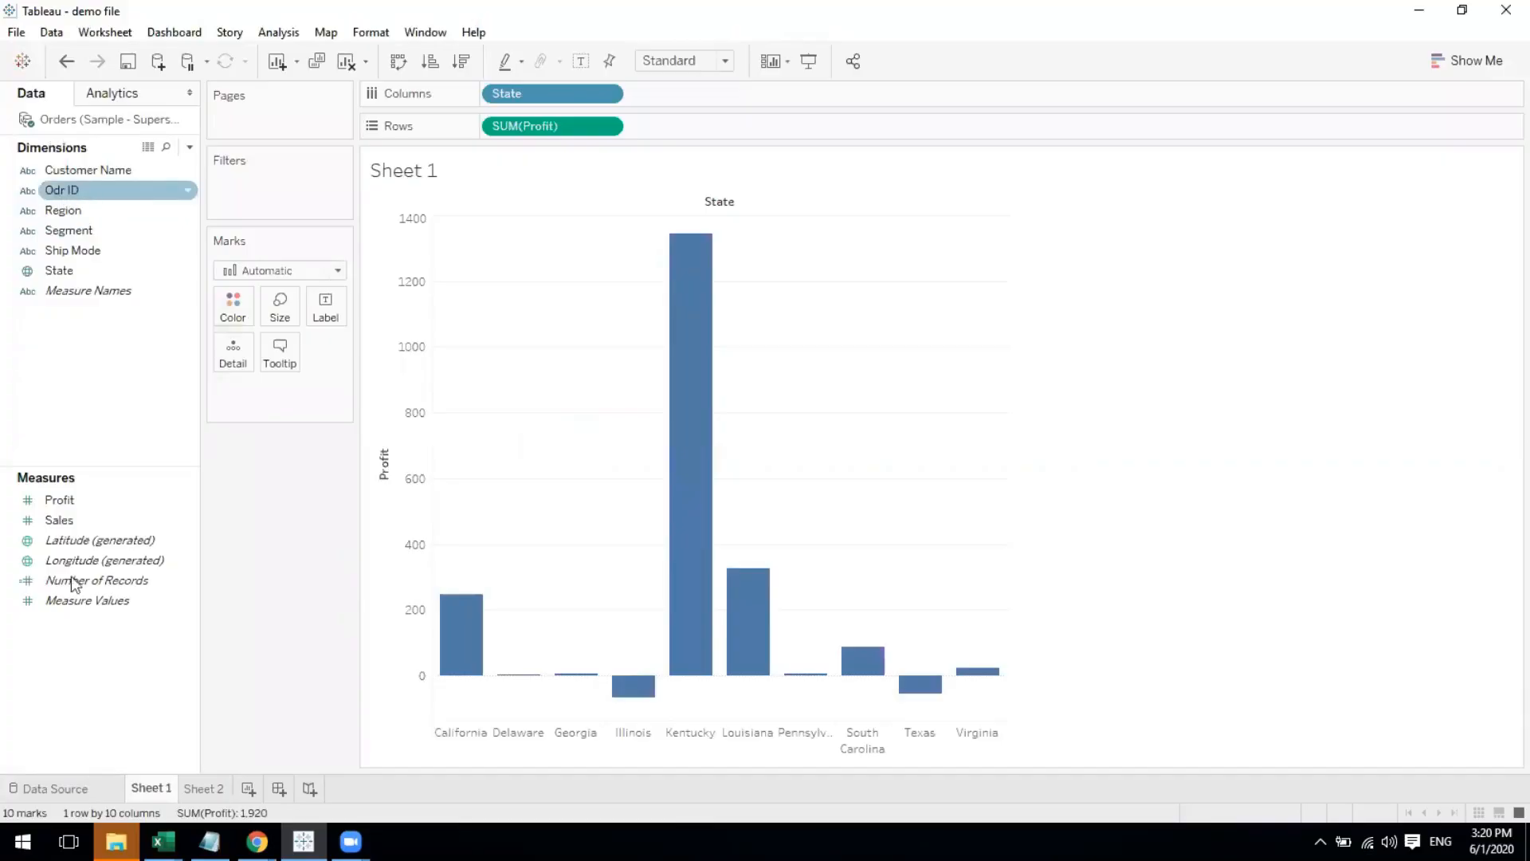
click(51, 787)
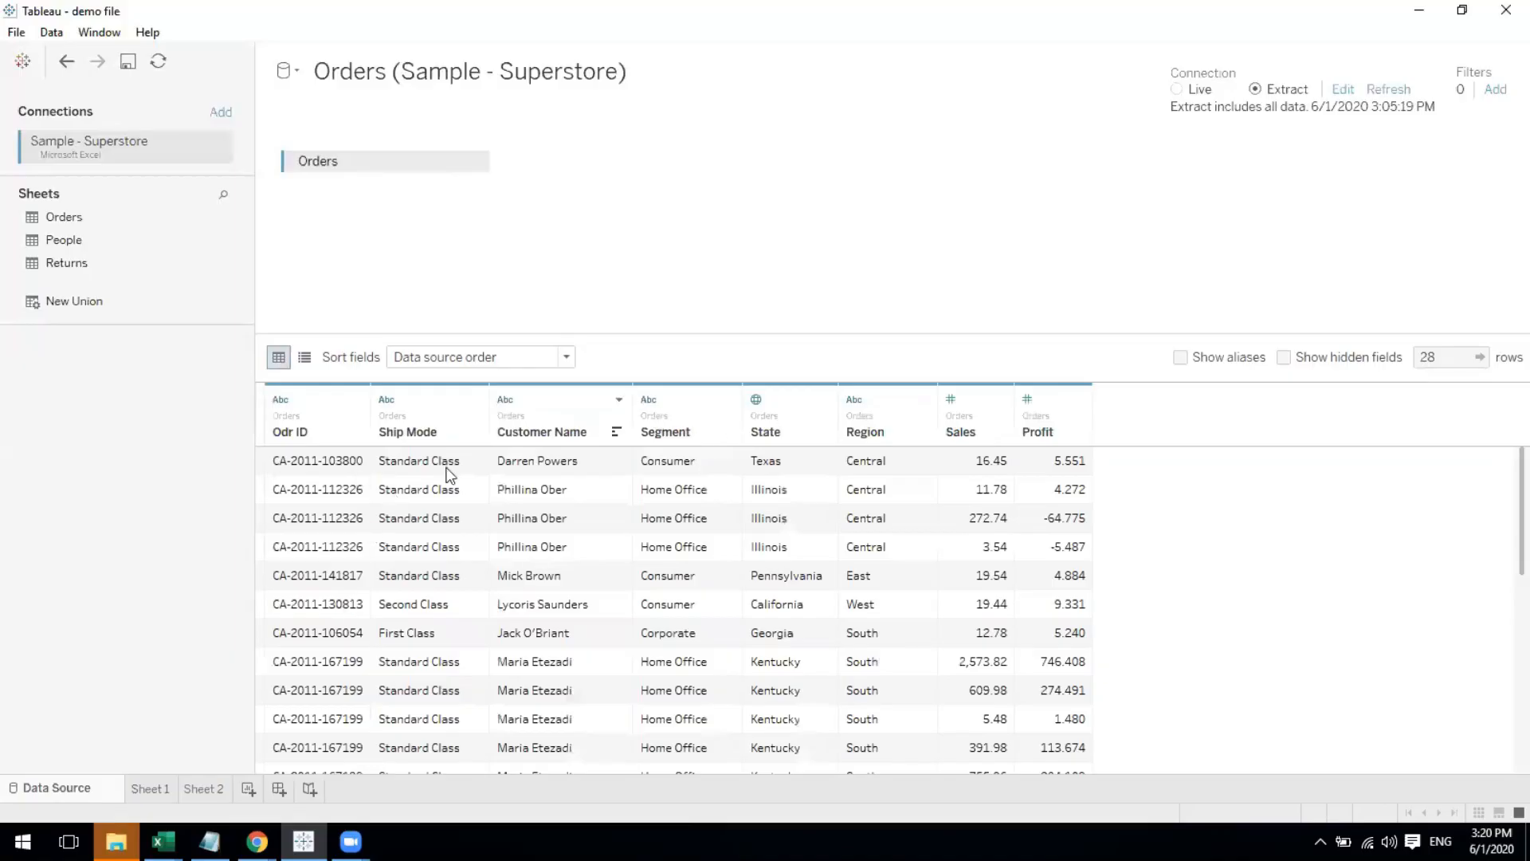
click(304, 357)
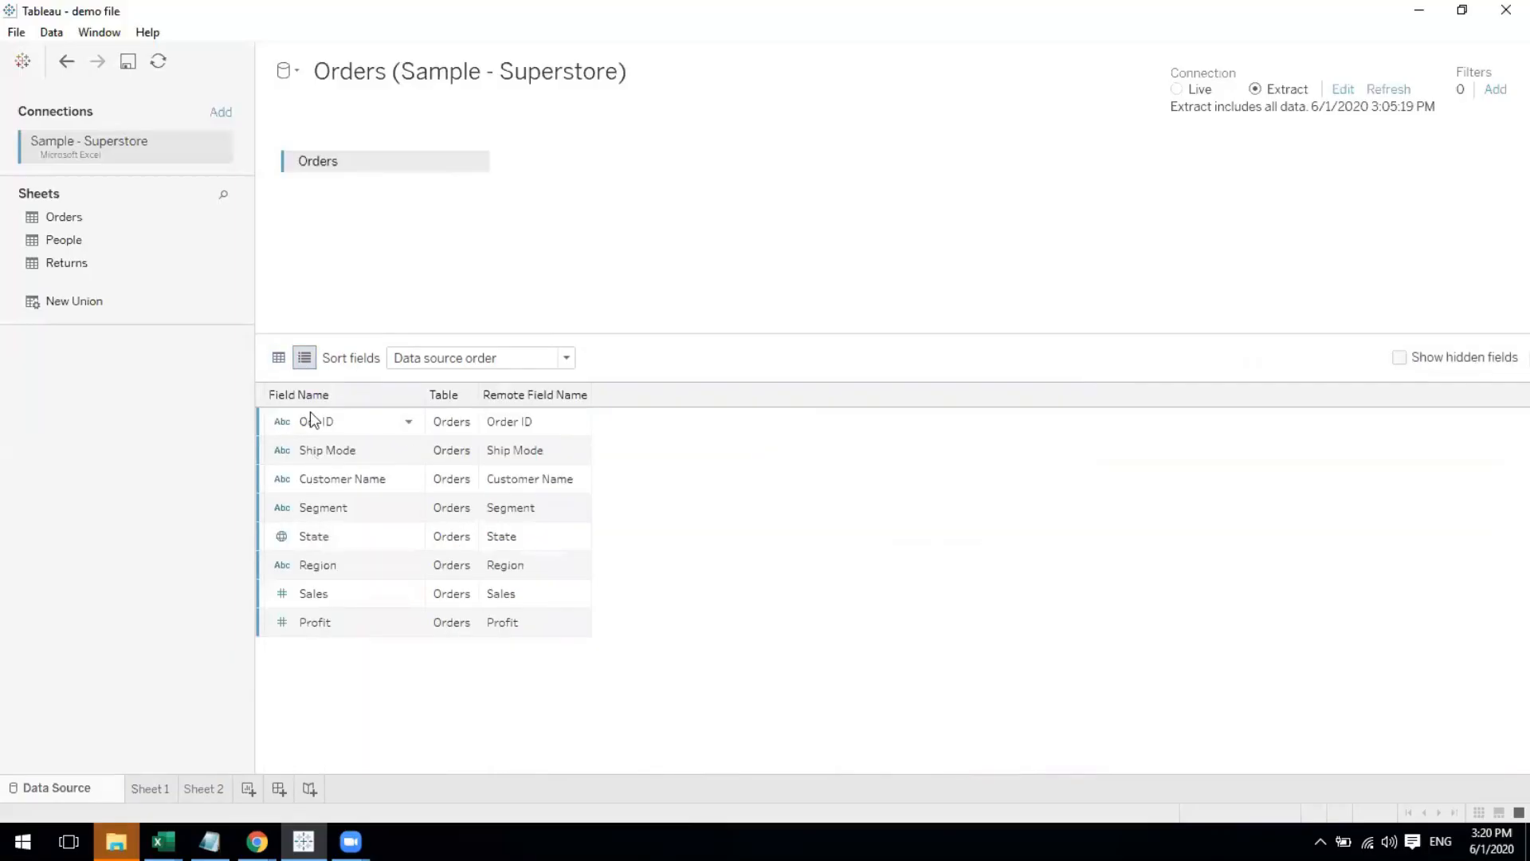
click(278, 357)
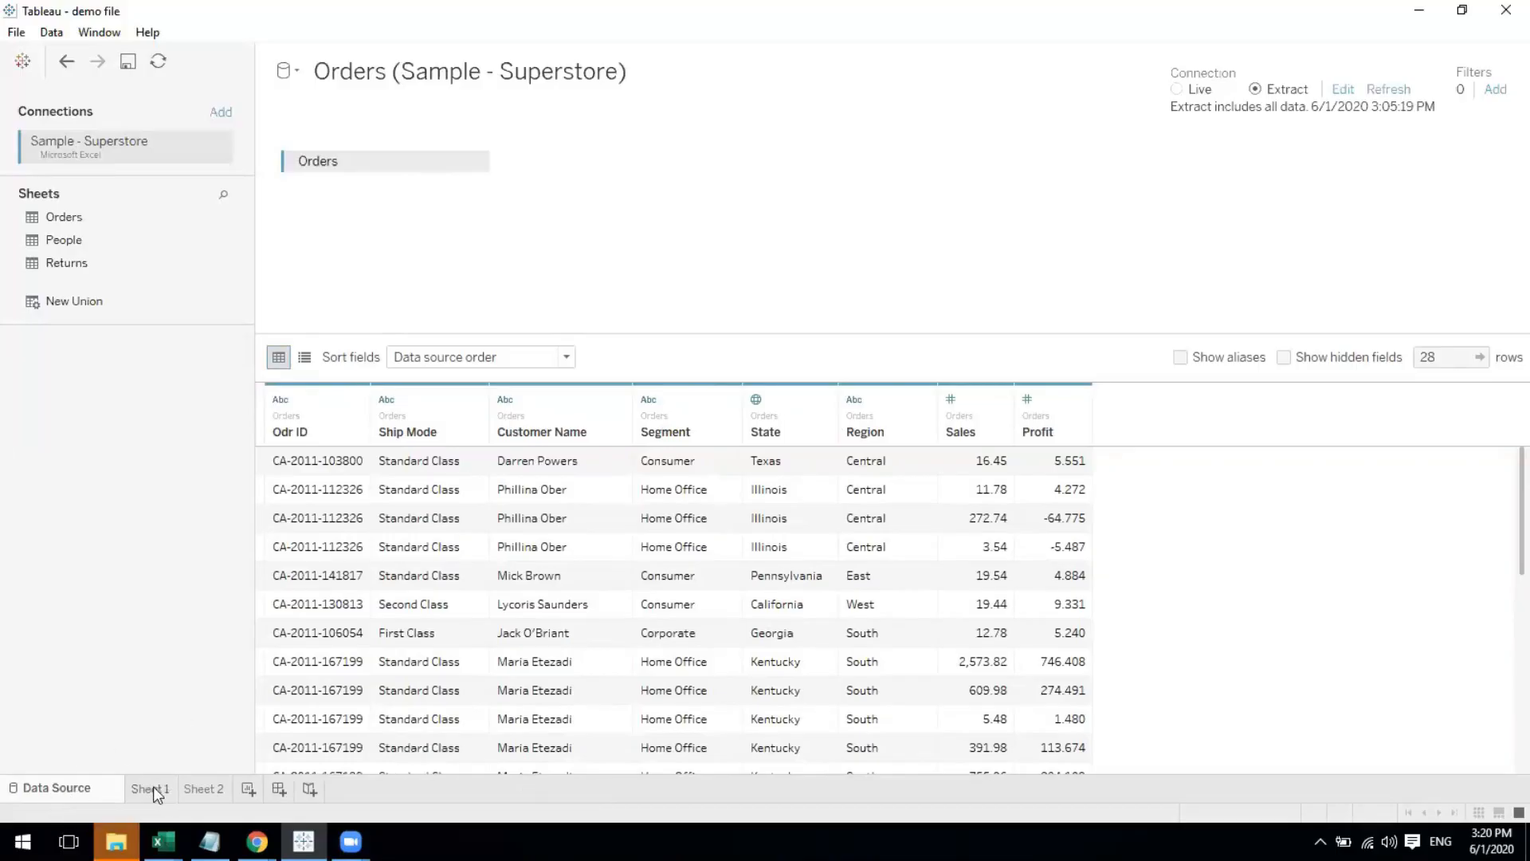
Add a new blank worksheet to the demo file workbook
mouse_move(156, 786)
click(248, 789)
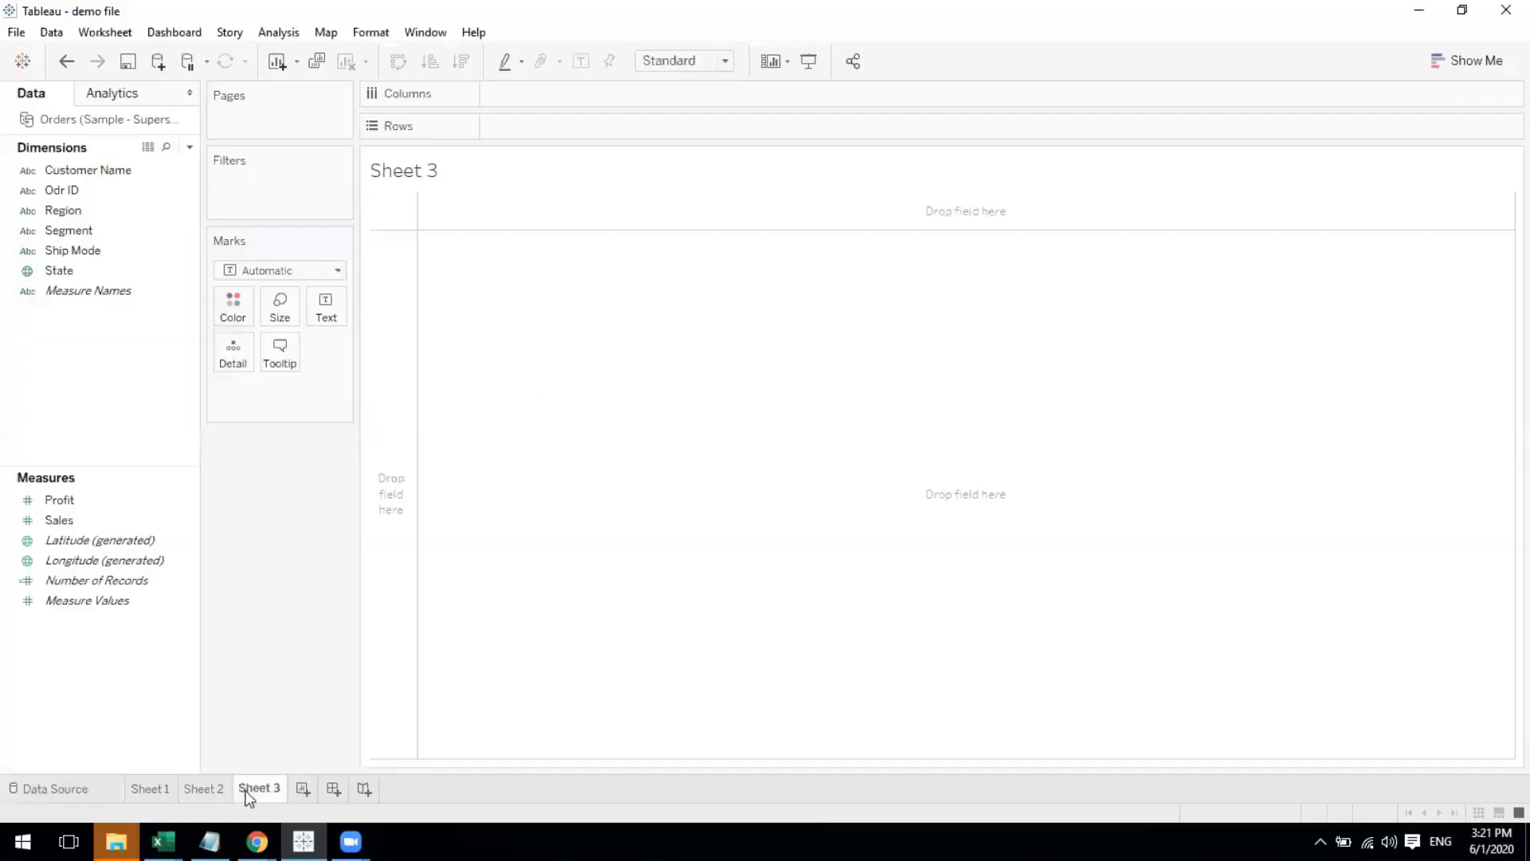
Add another blank worksheet and two blank dashboards to the demo file workbook
click(301, 788)
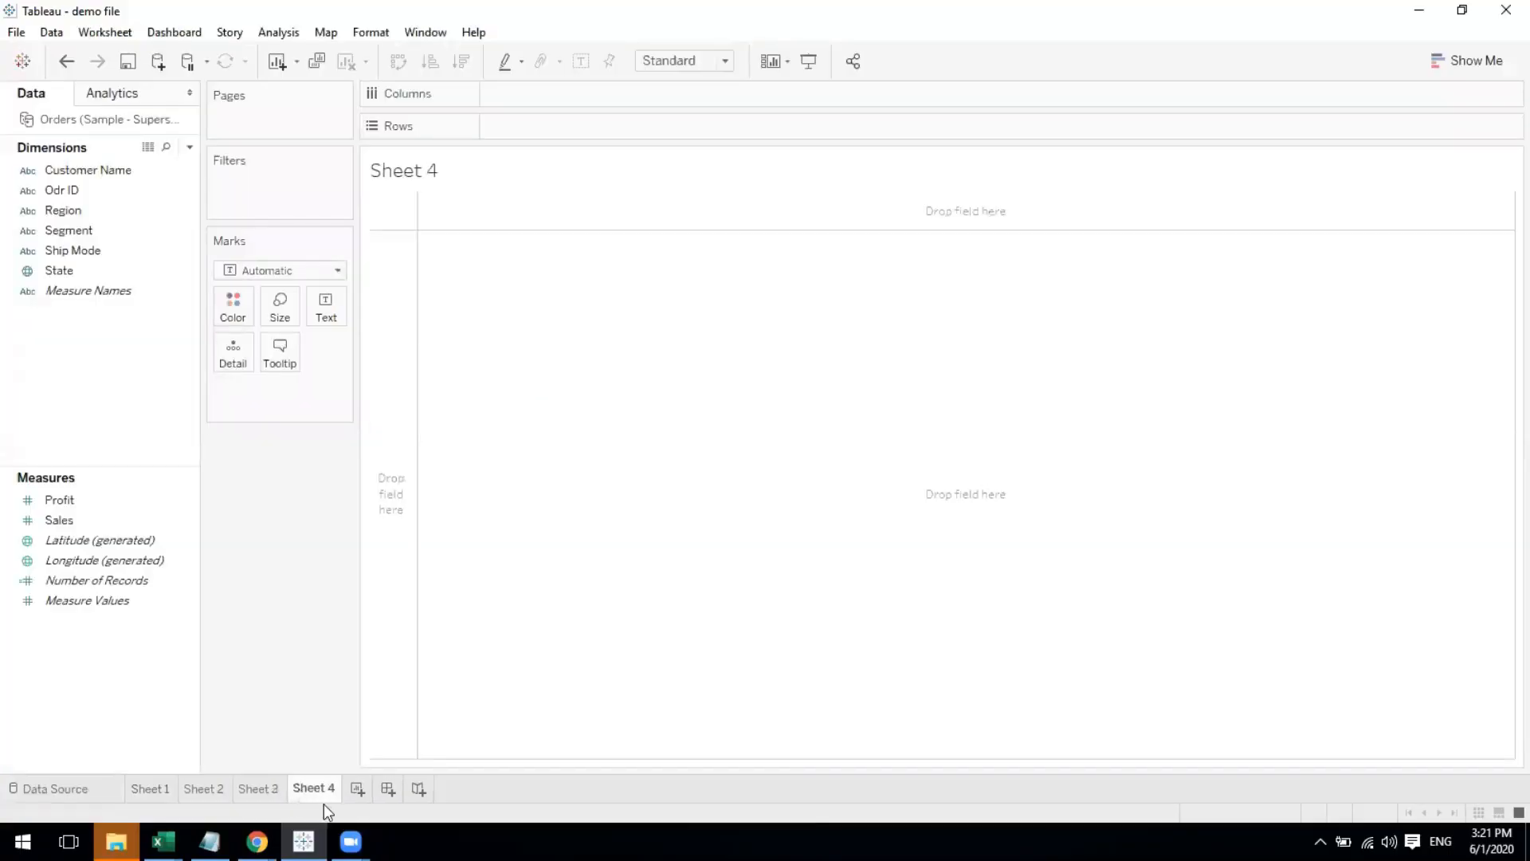
click(387, 789)
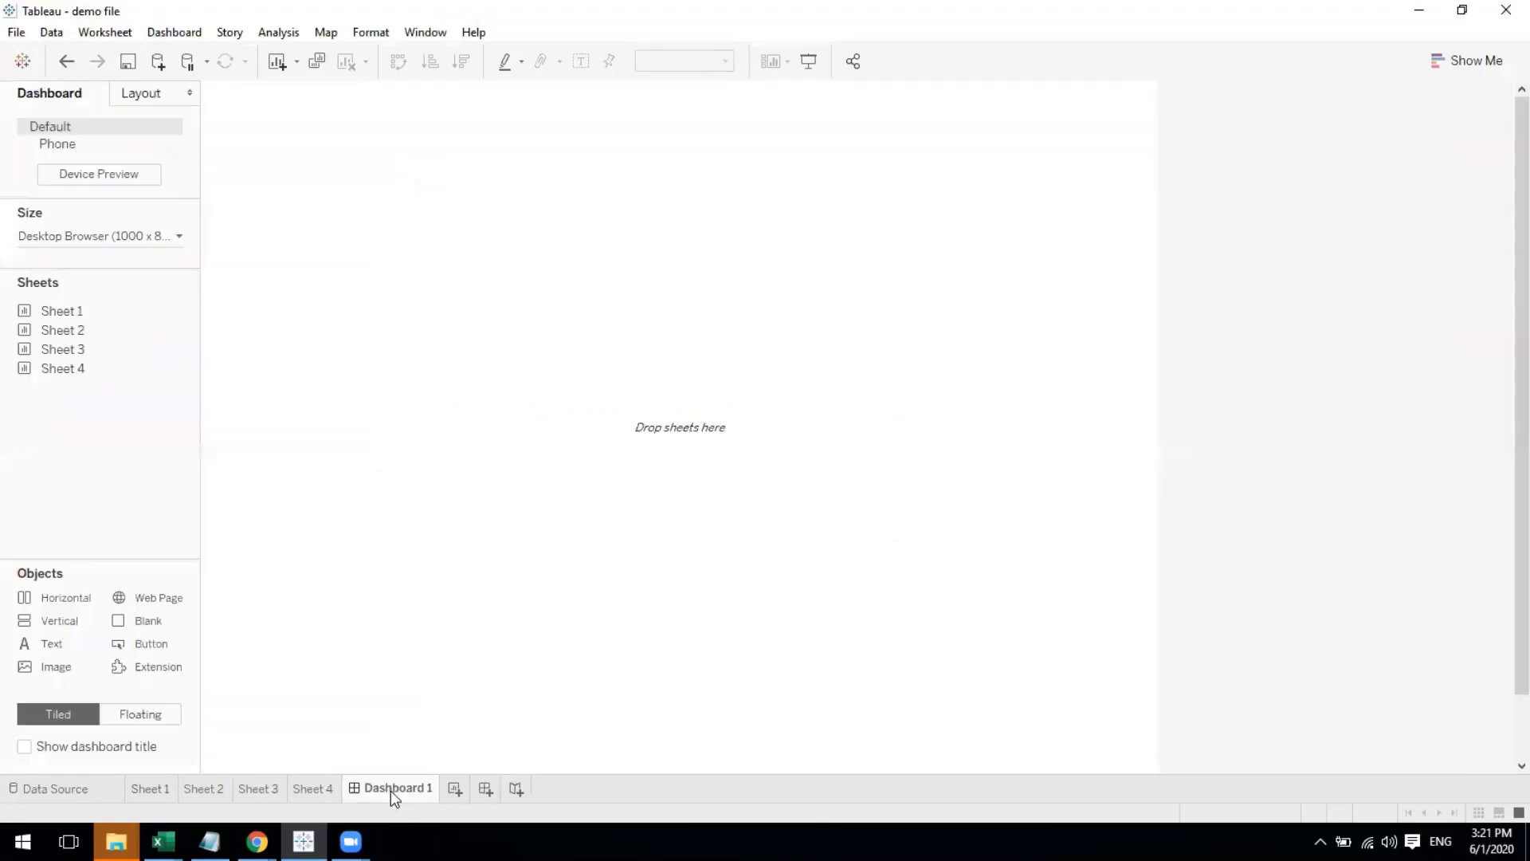
click(487, 791)
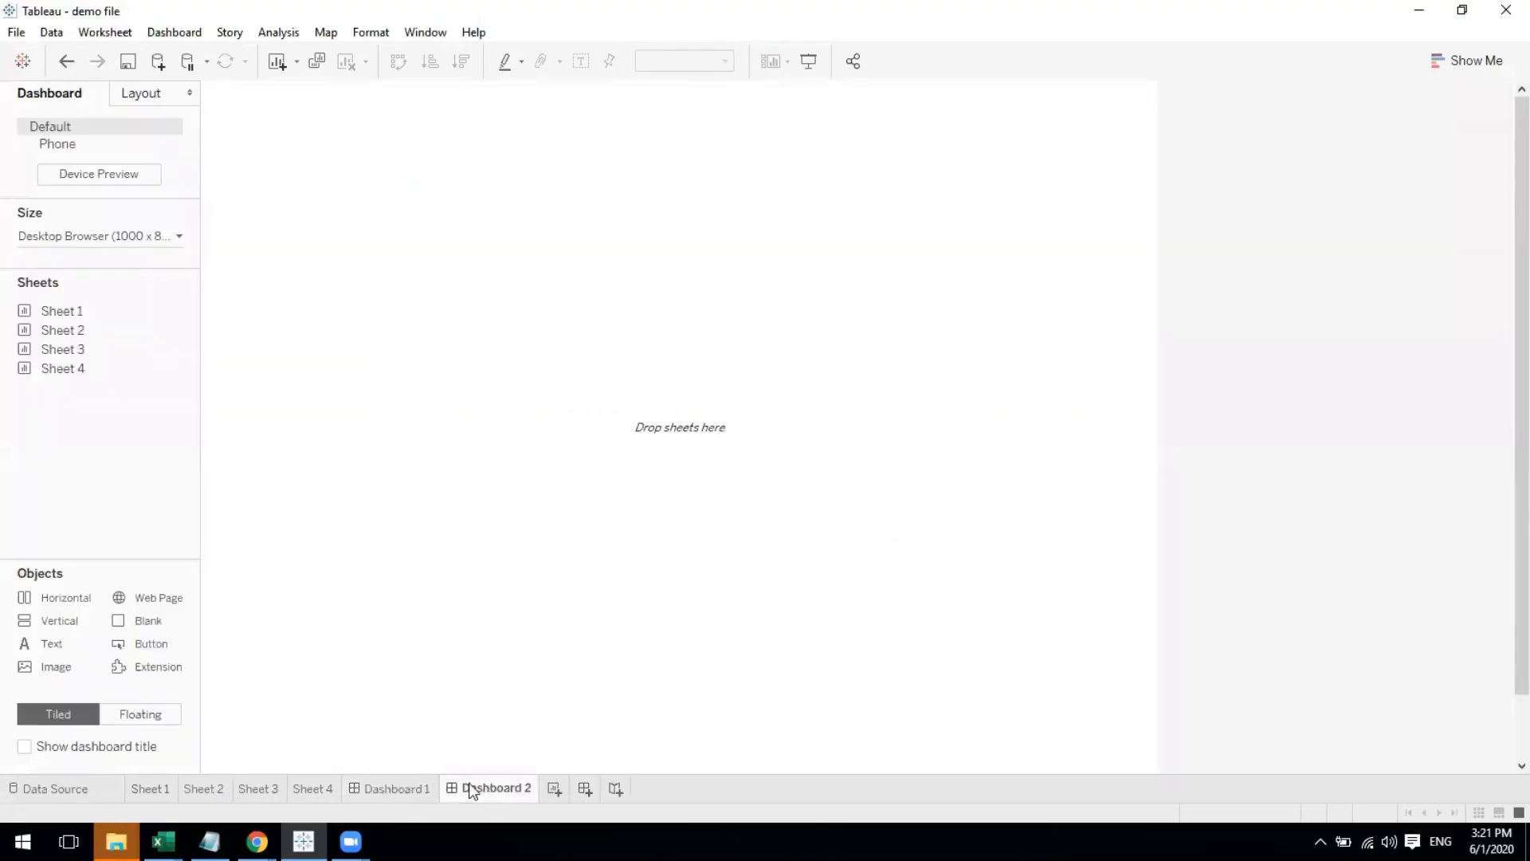
Add two blank stories to the workbook and delete both of them
click(616, 787)
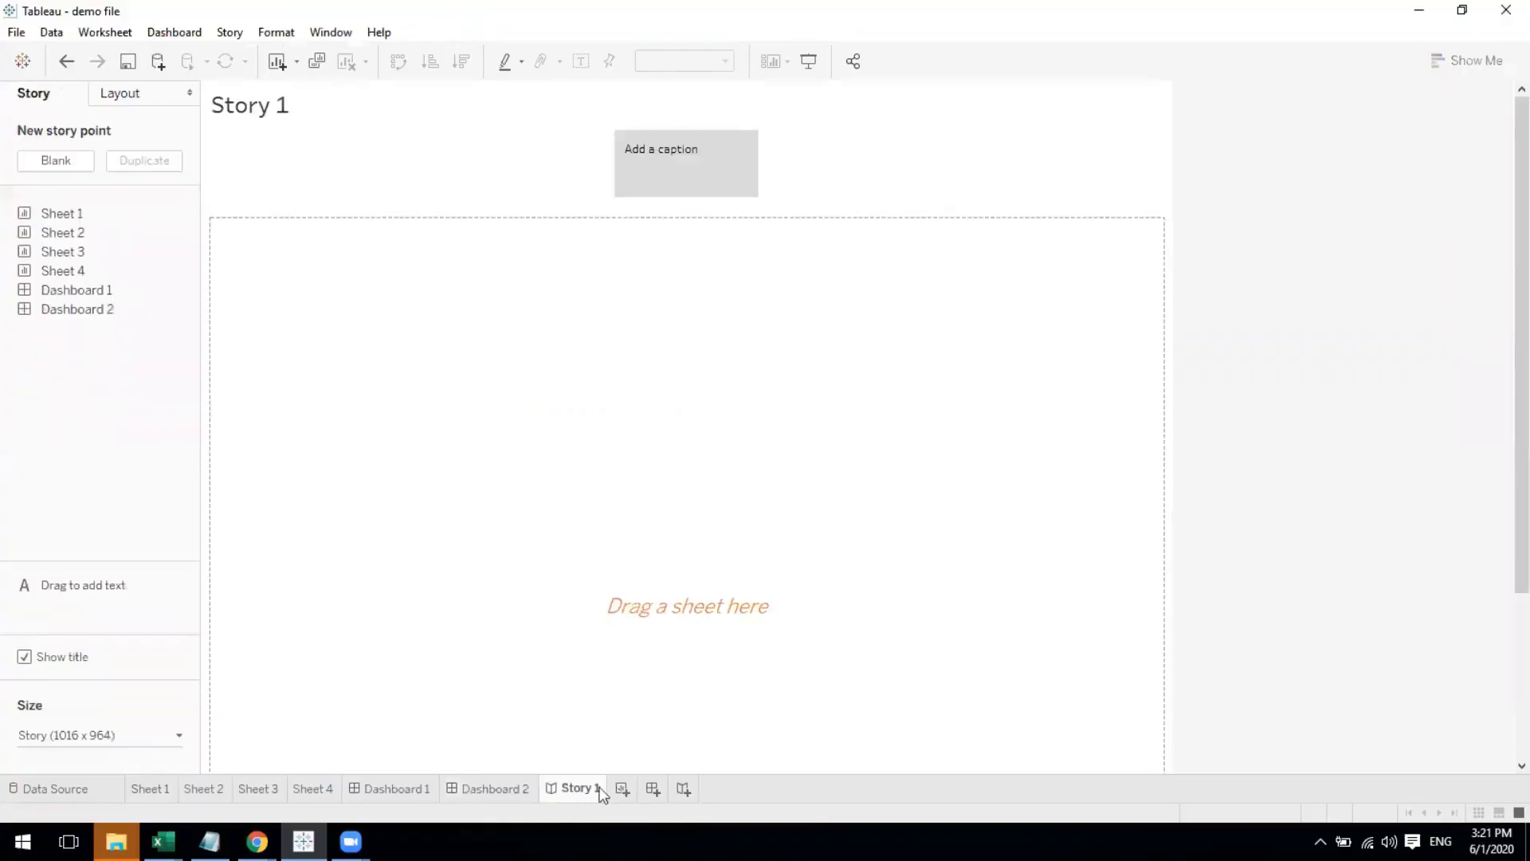
click(687, 791)
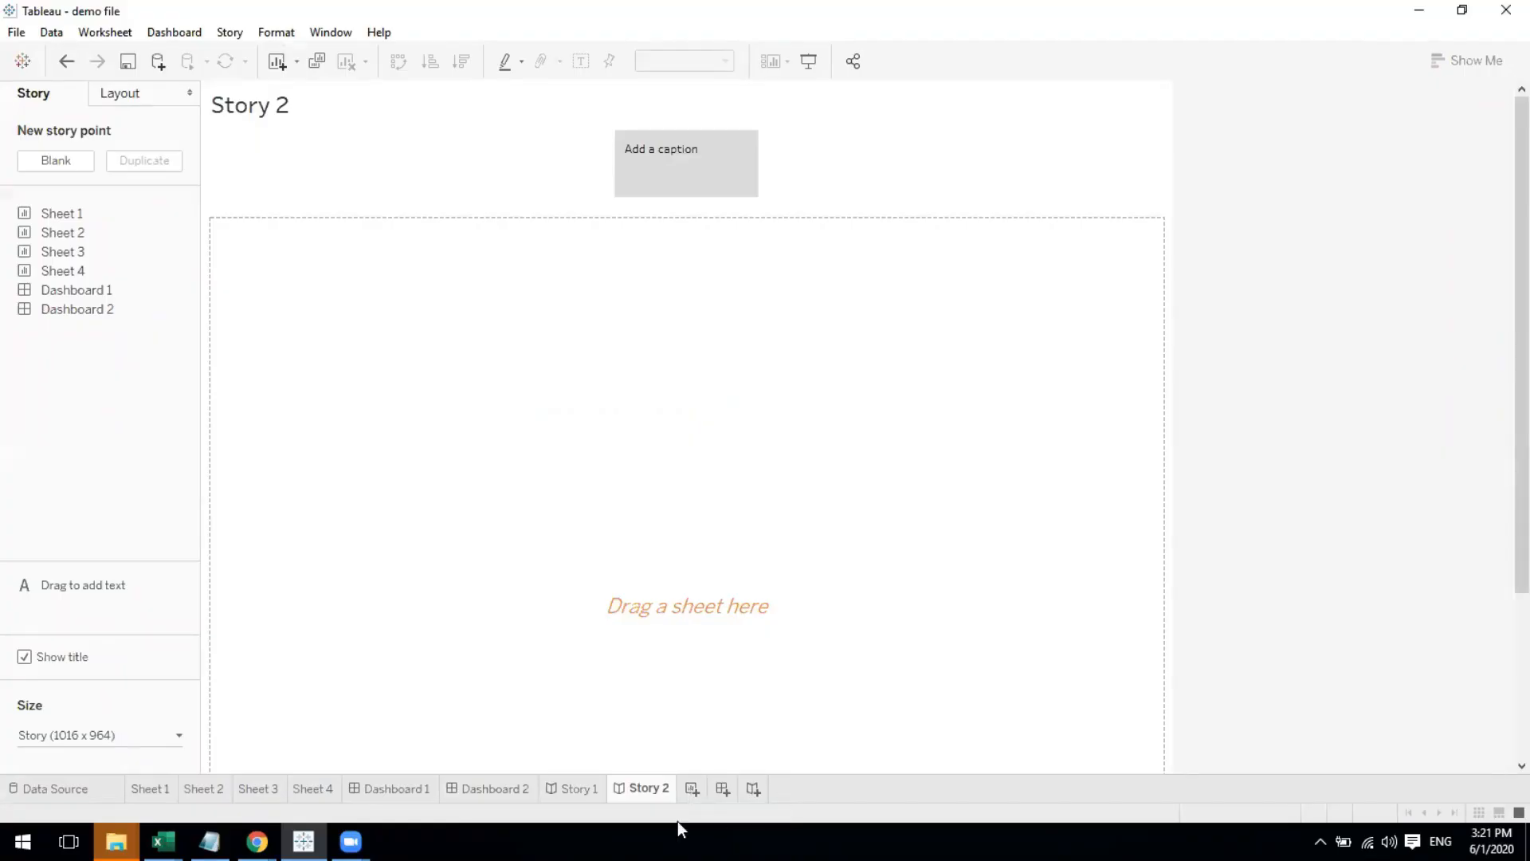
right_click(640, 789)
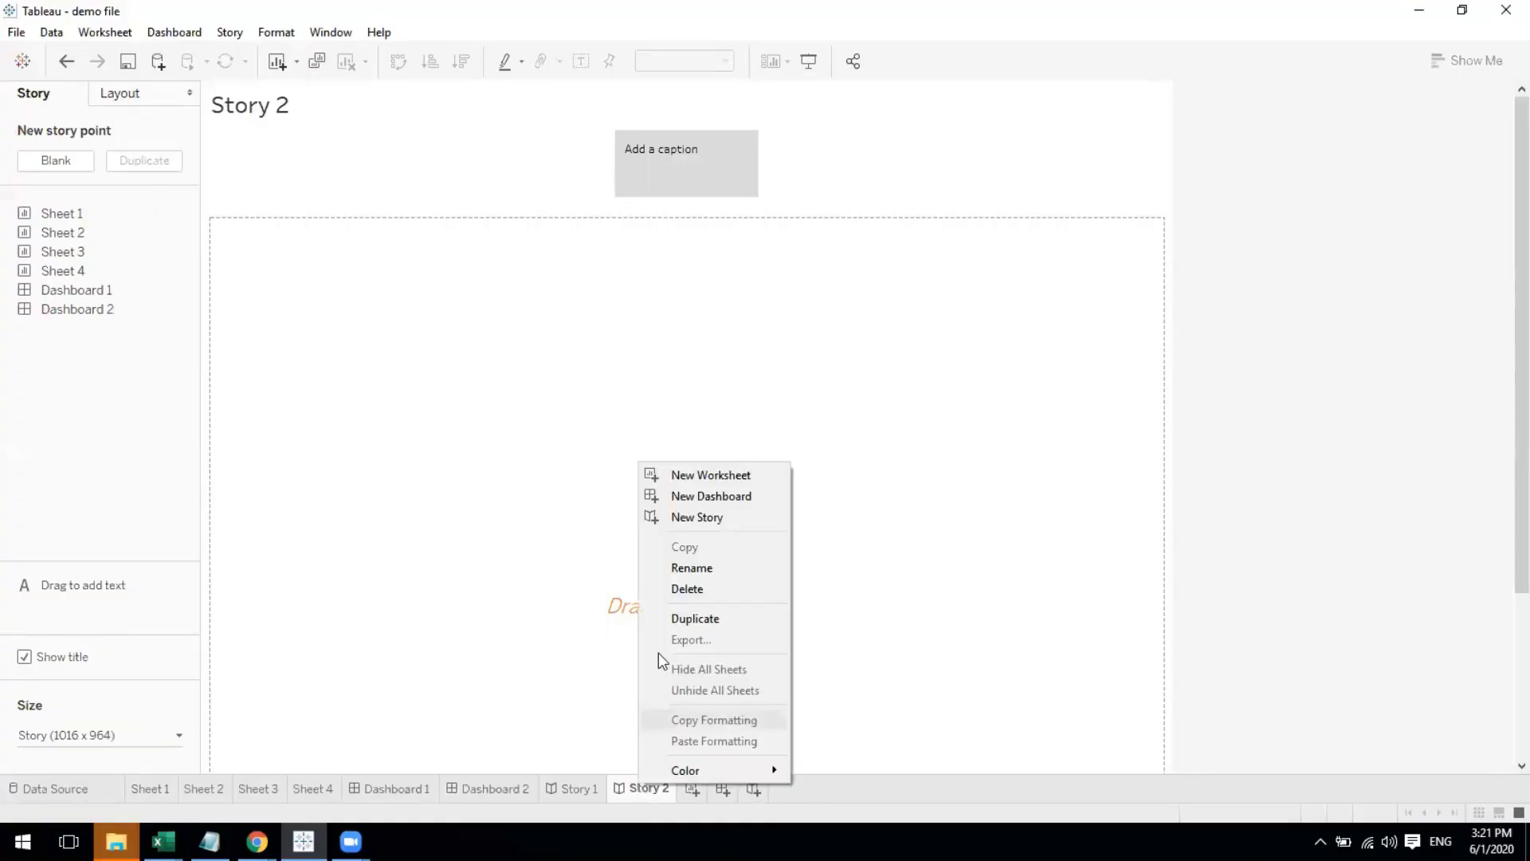
click(693, 589)
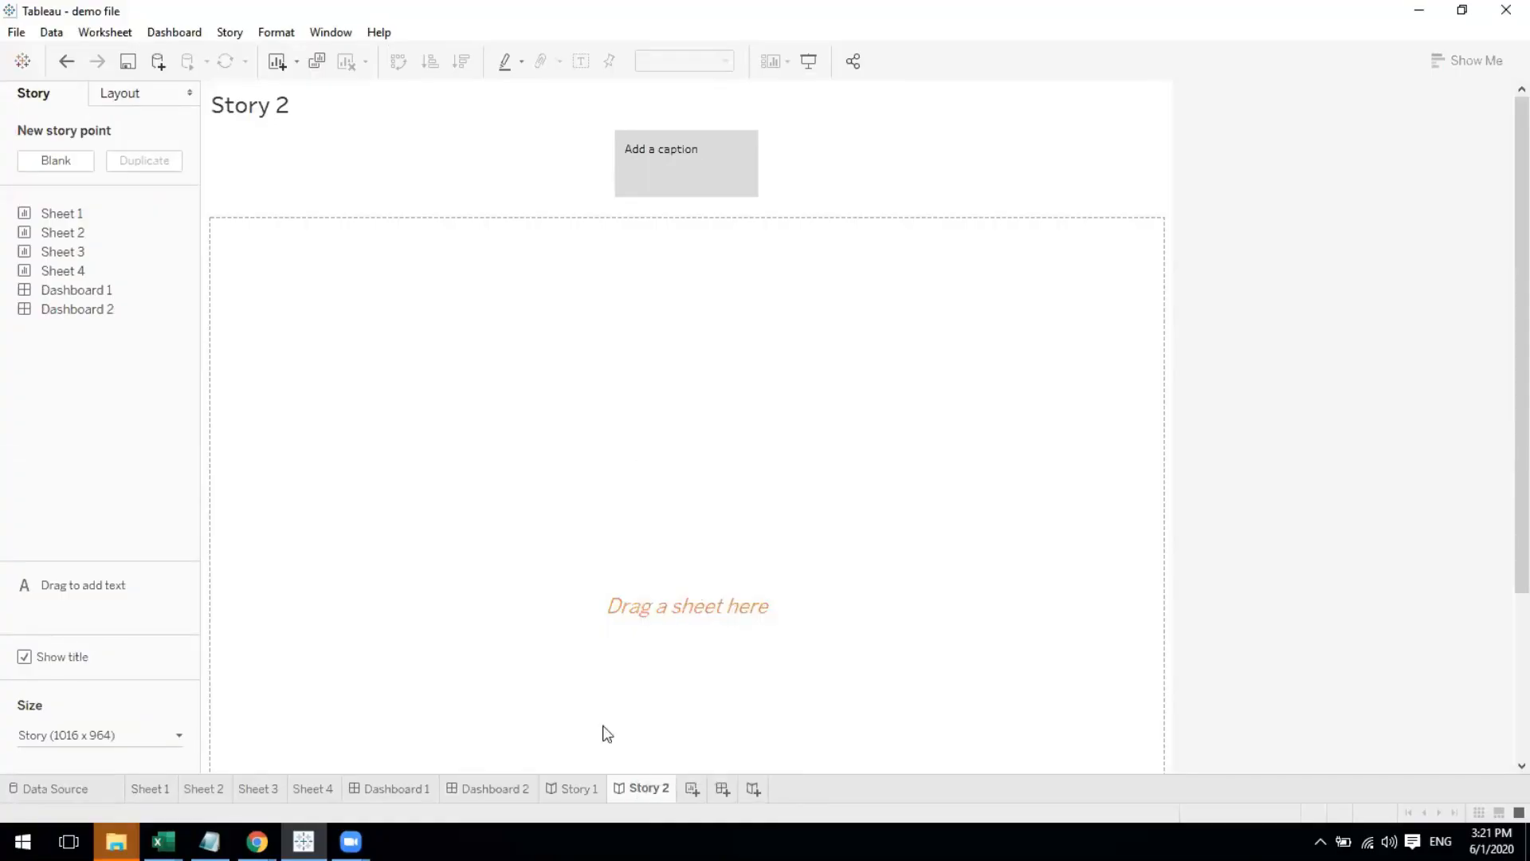
right_click(580, 787)
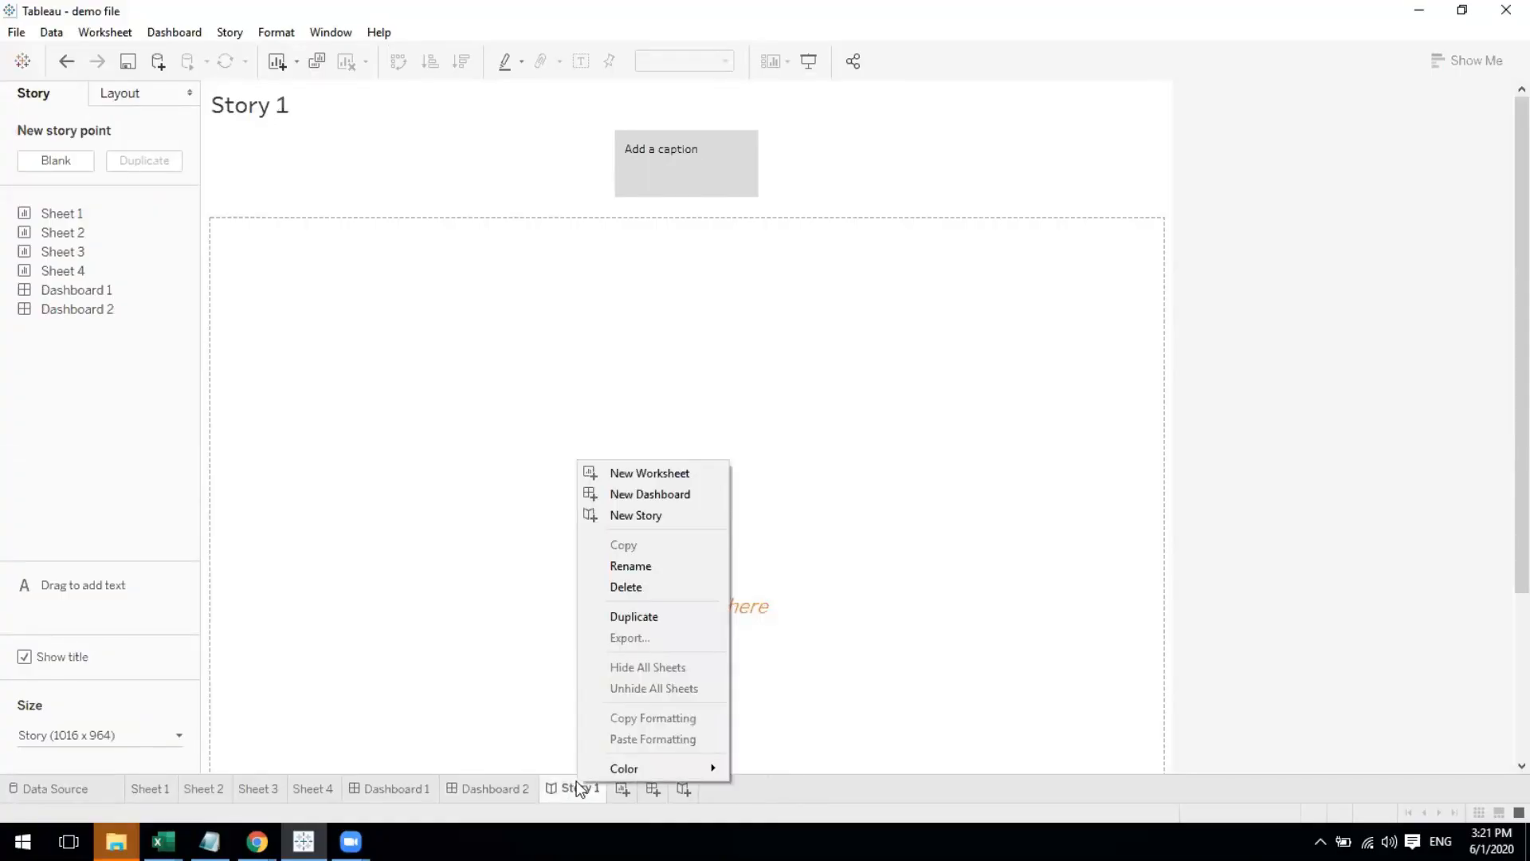
click(612, 588)
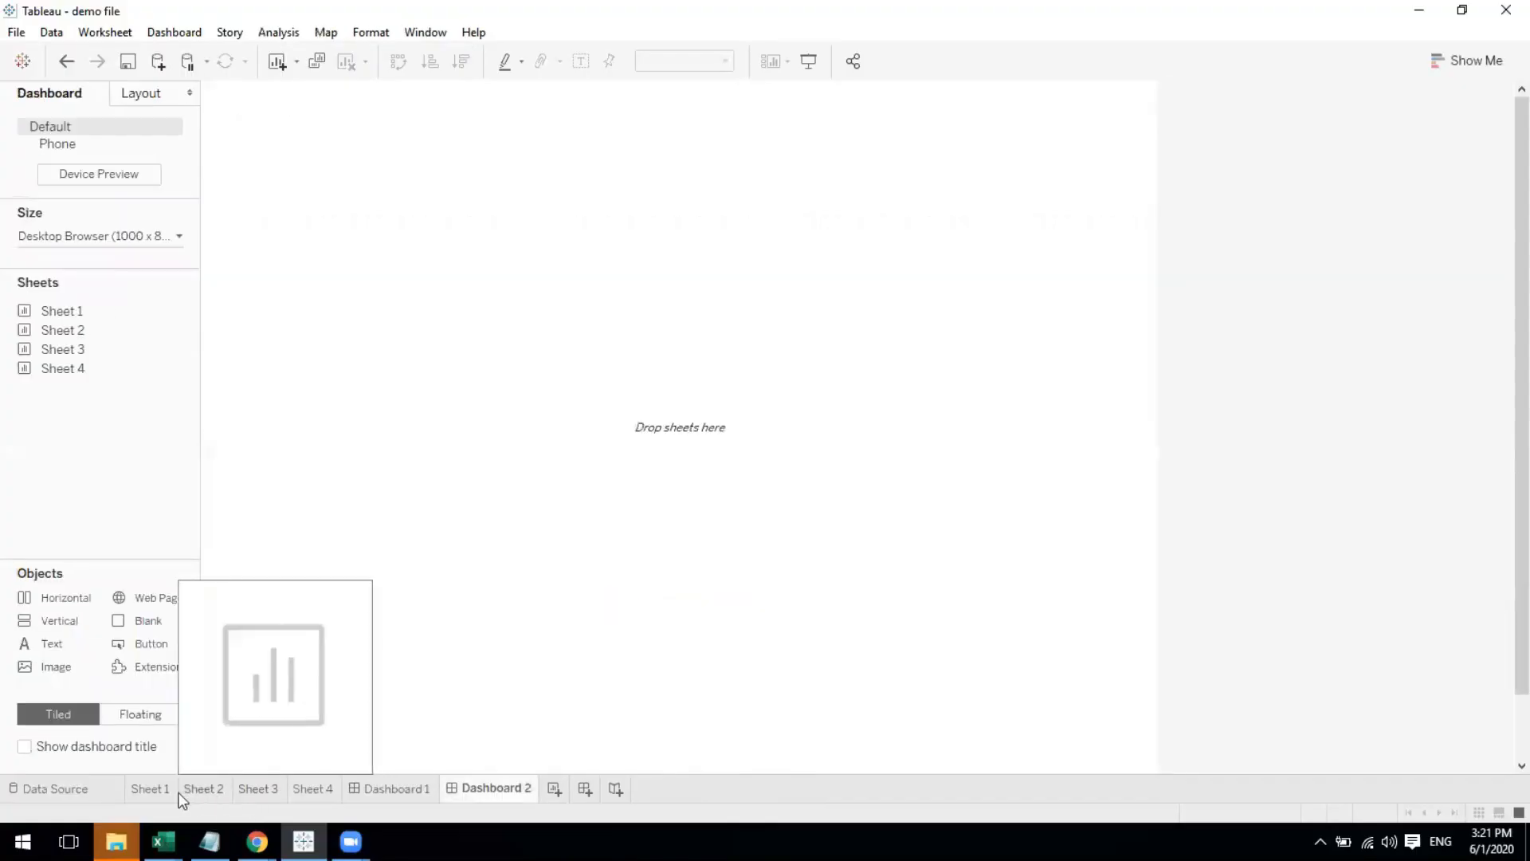
Look through Sheet 1 with its profit-by-state chart, Sheet 2 and Sheet 3, and return to the blank Sheet 2
click(153, 788)
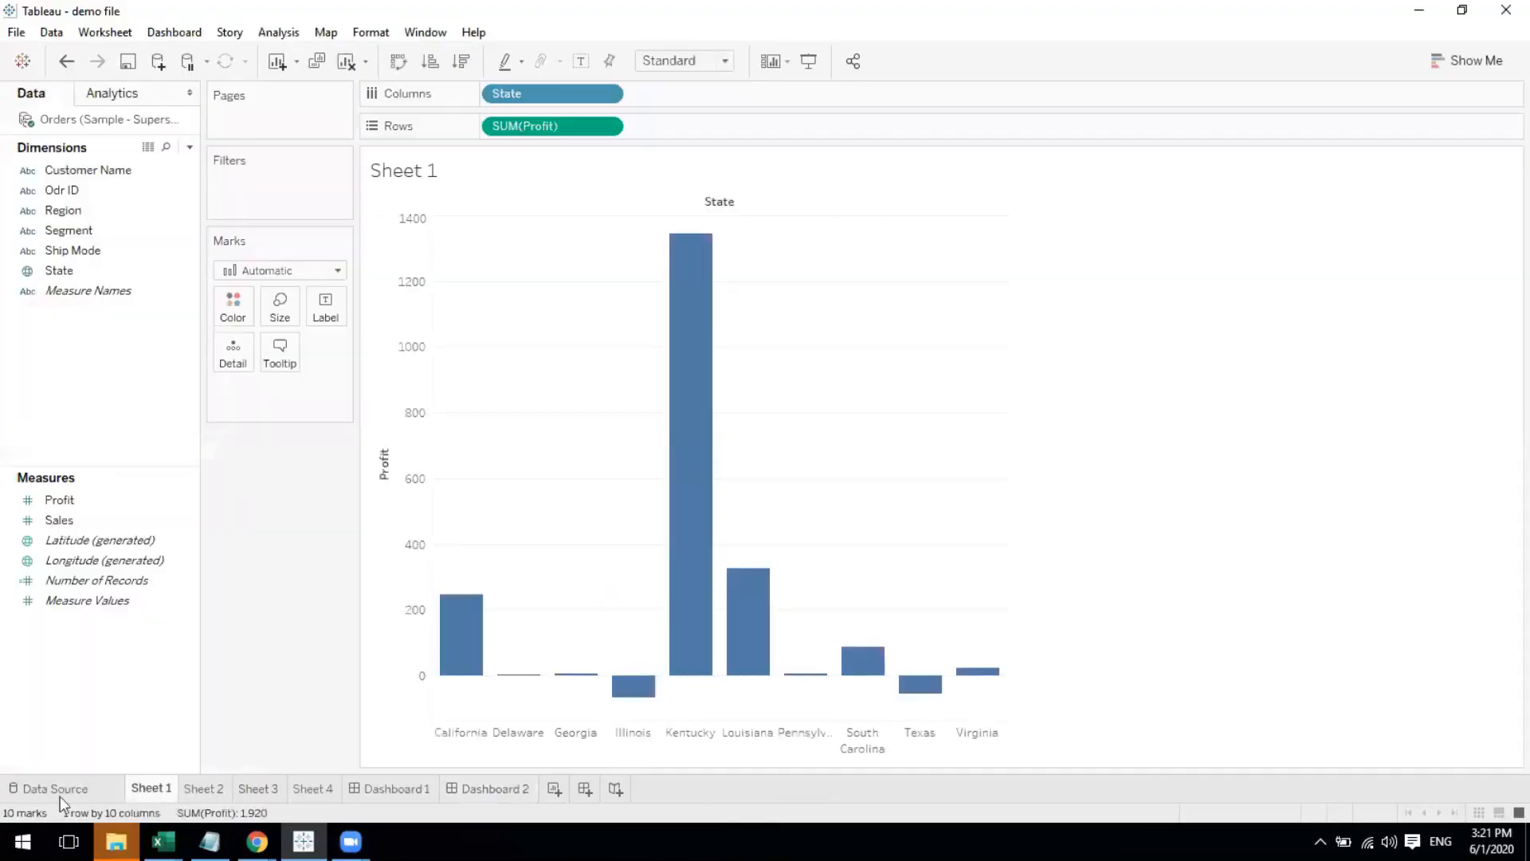
click(201, 788)
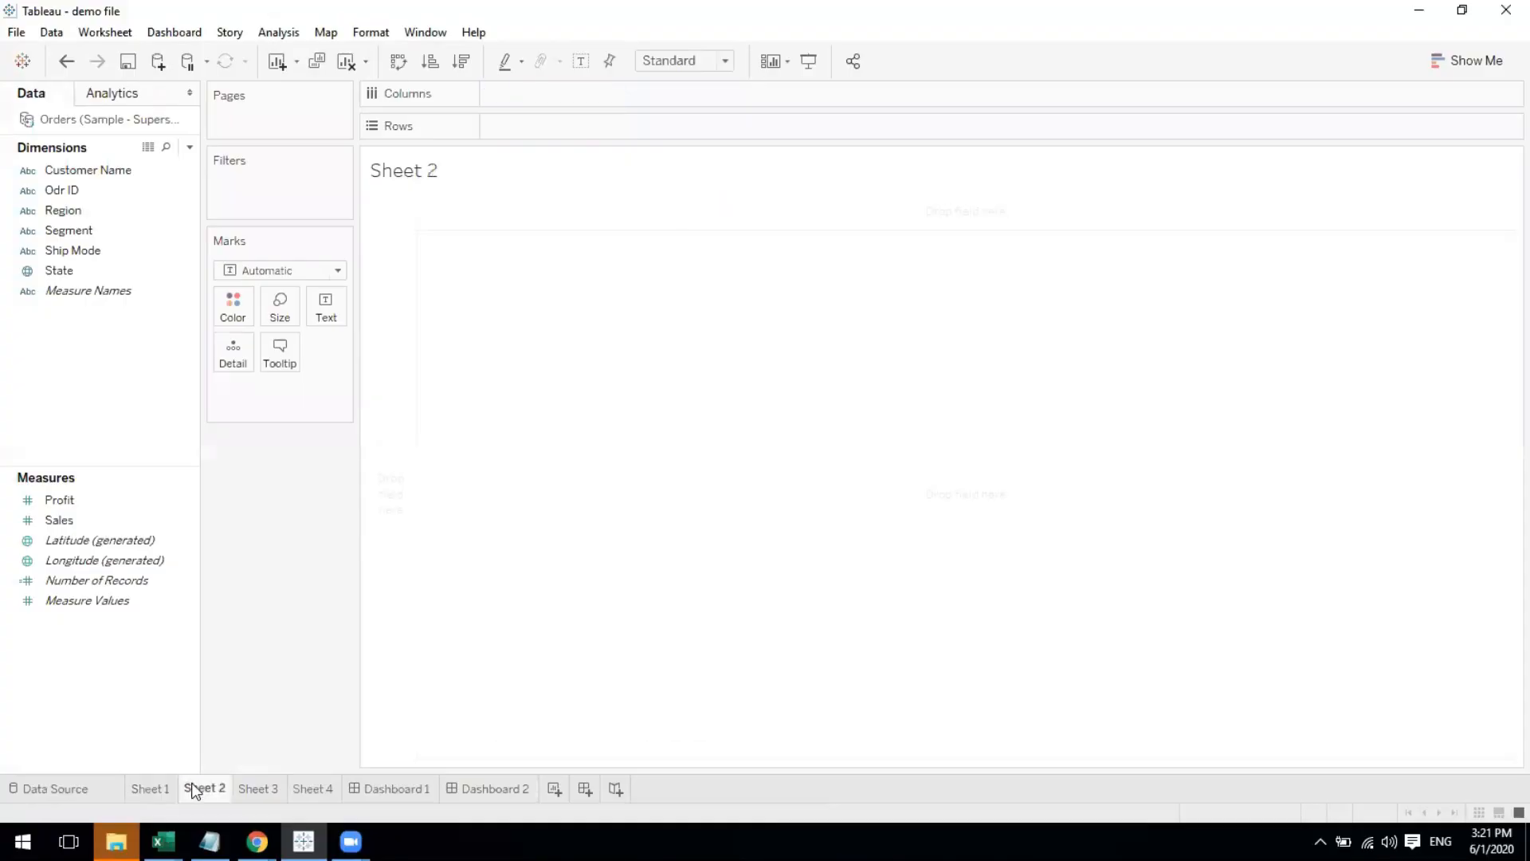
click(260, 786)
click(165, 787)
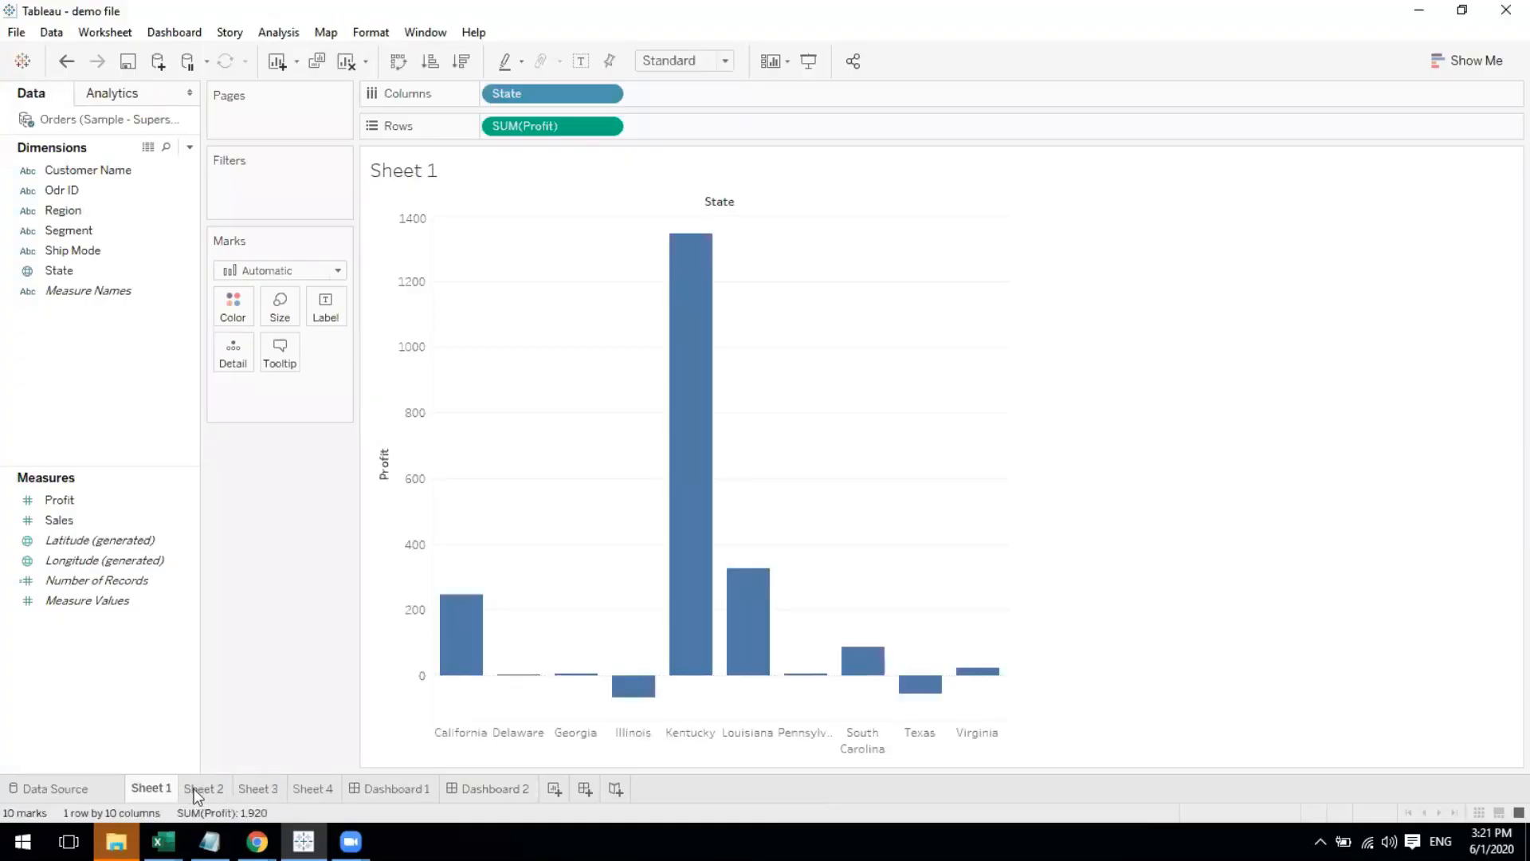
click(194, 787)
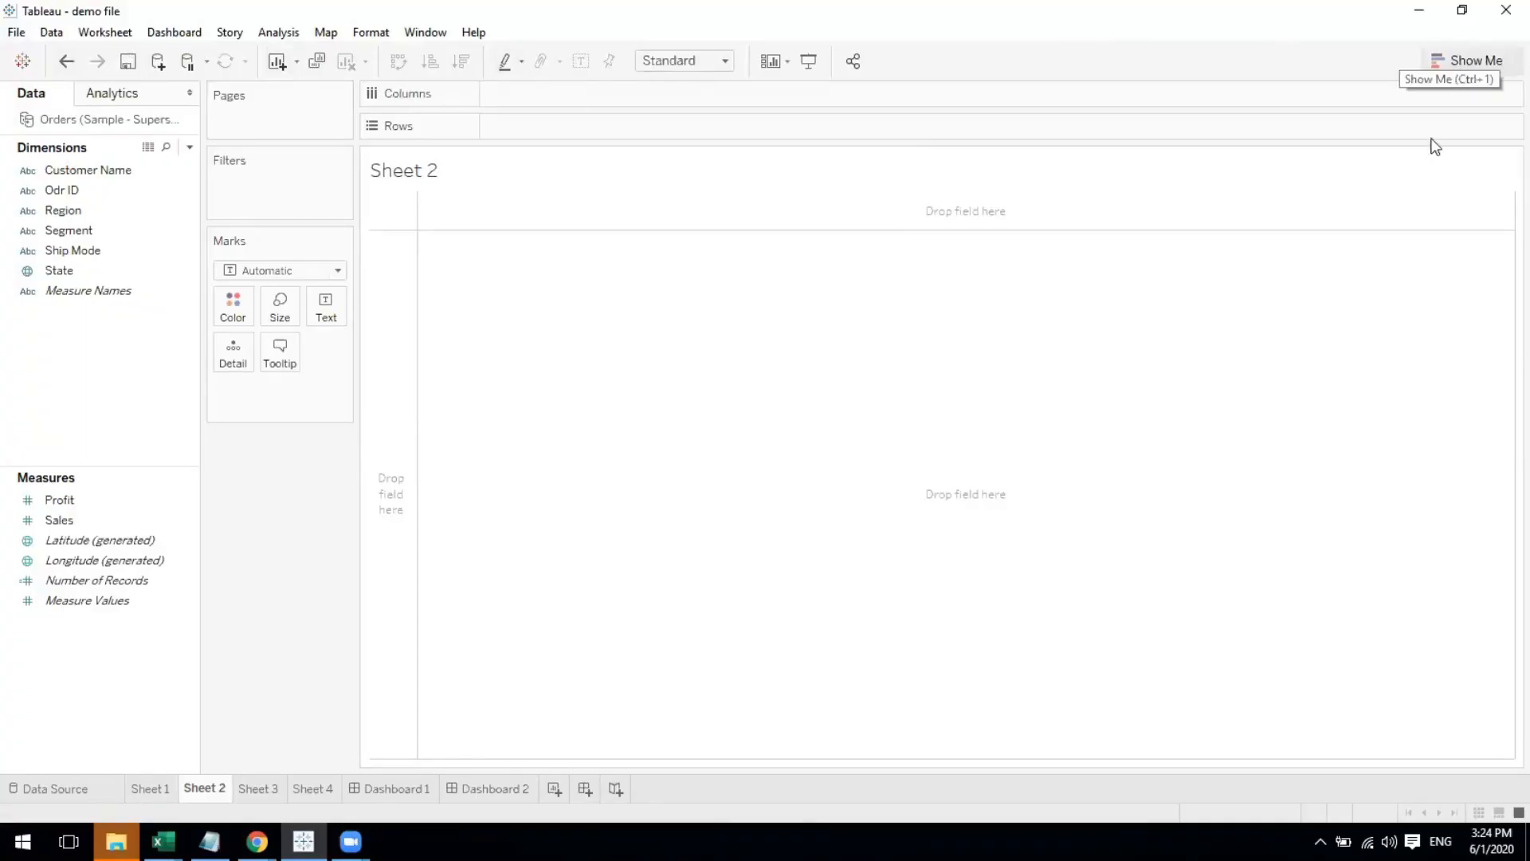
View the Show Me chart types available for Sheet 2 and hide them again
click(1483, 59)
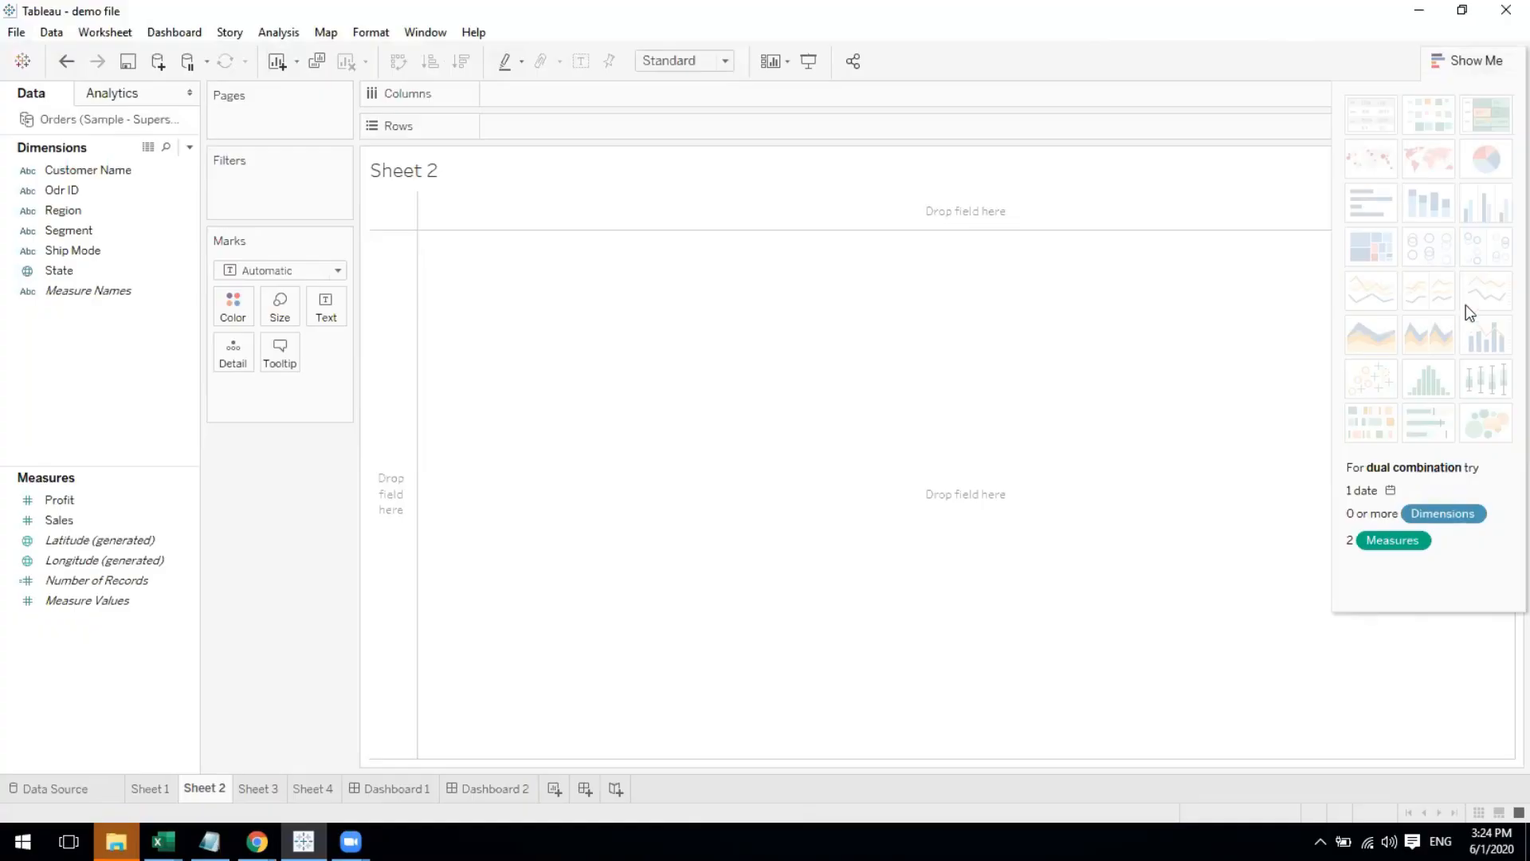
click(1465, 62)
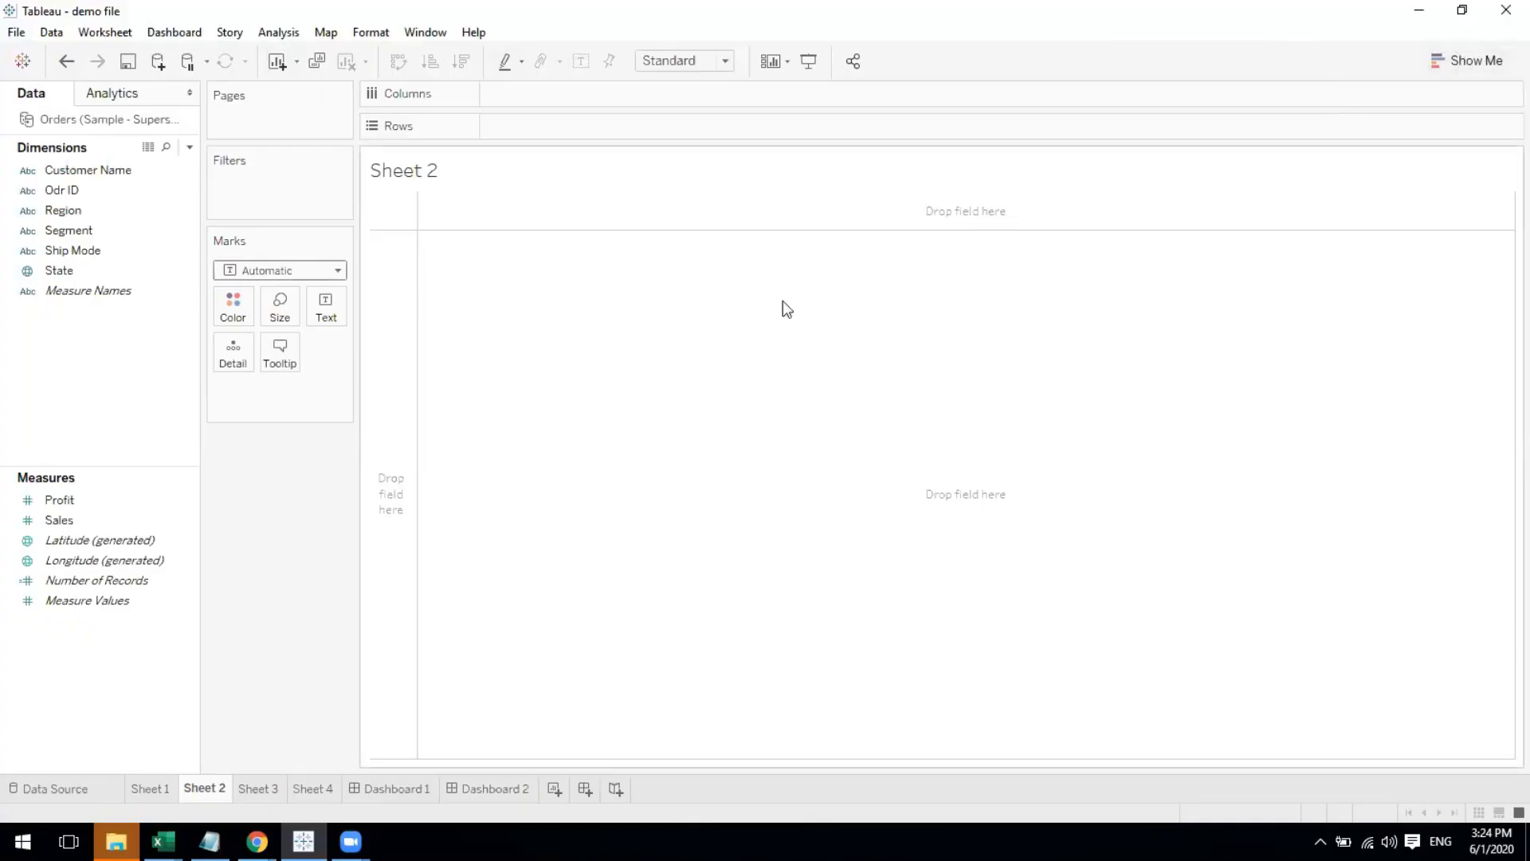
click(103, 210)
Compare the analytics options (Summarize, Model and Custom) with the data fields listed for Sheet 2
click(103, 97)
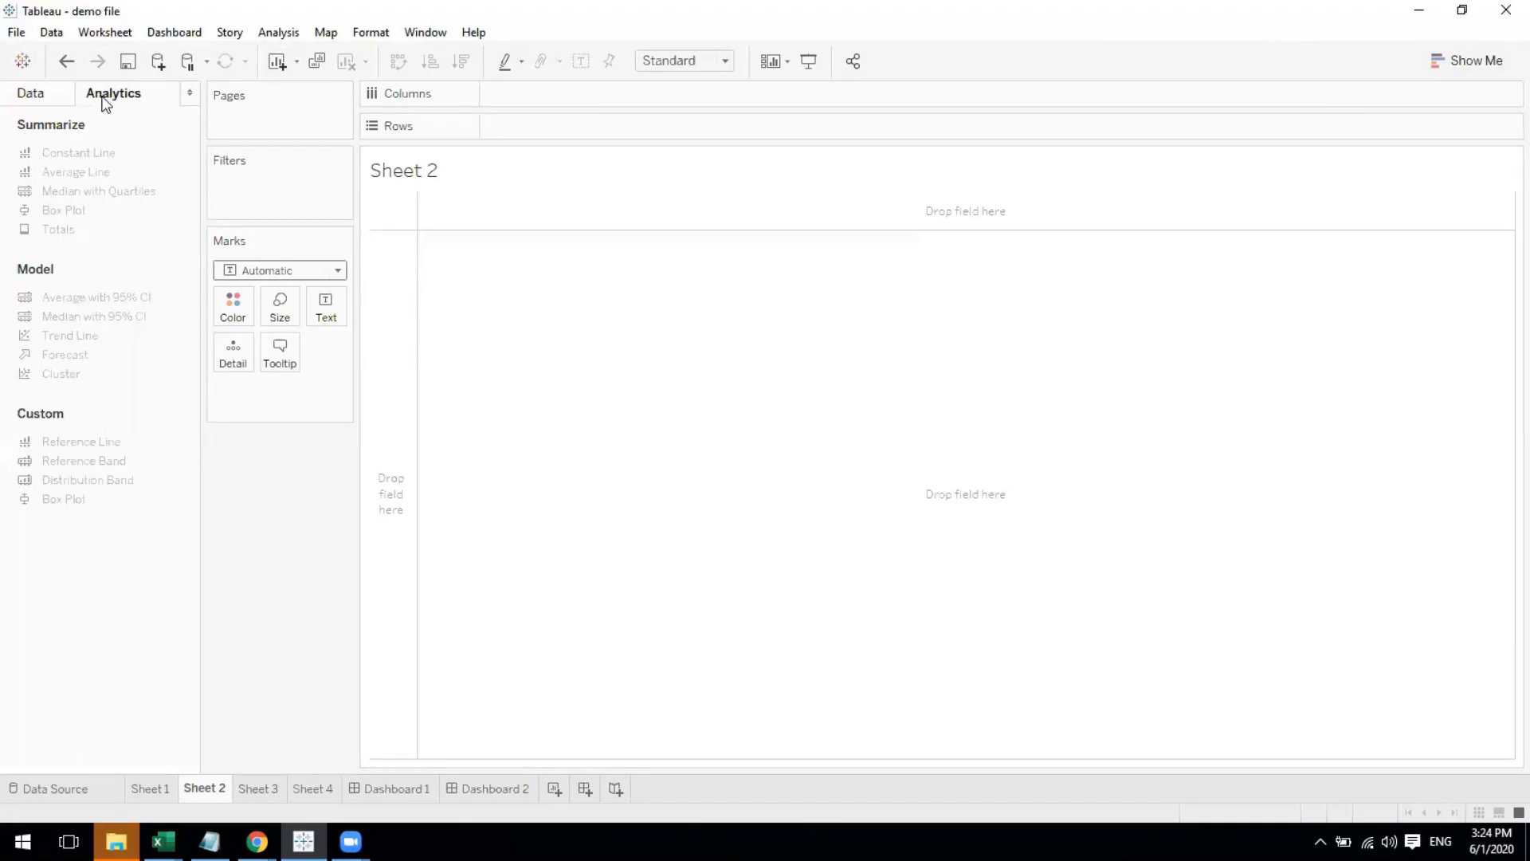
click(46, 99)
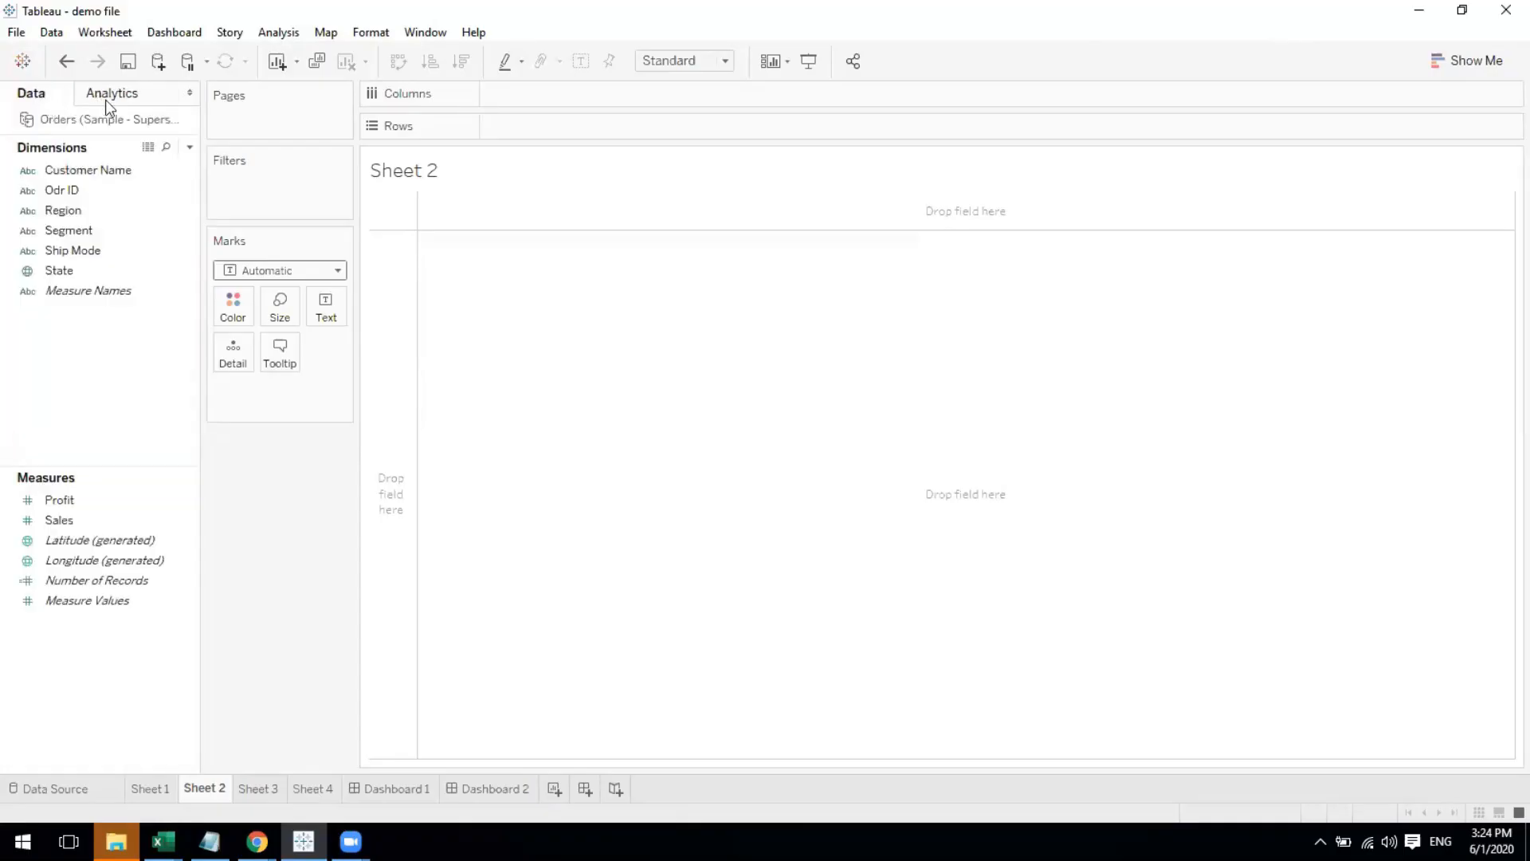
click(105, 99)
click(56, 92)
click(116, 96)
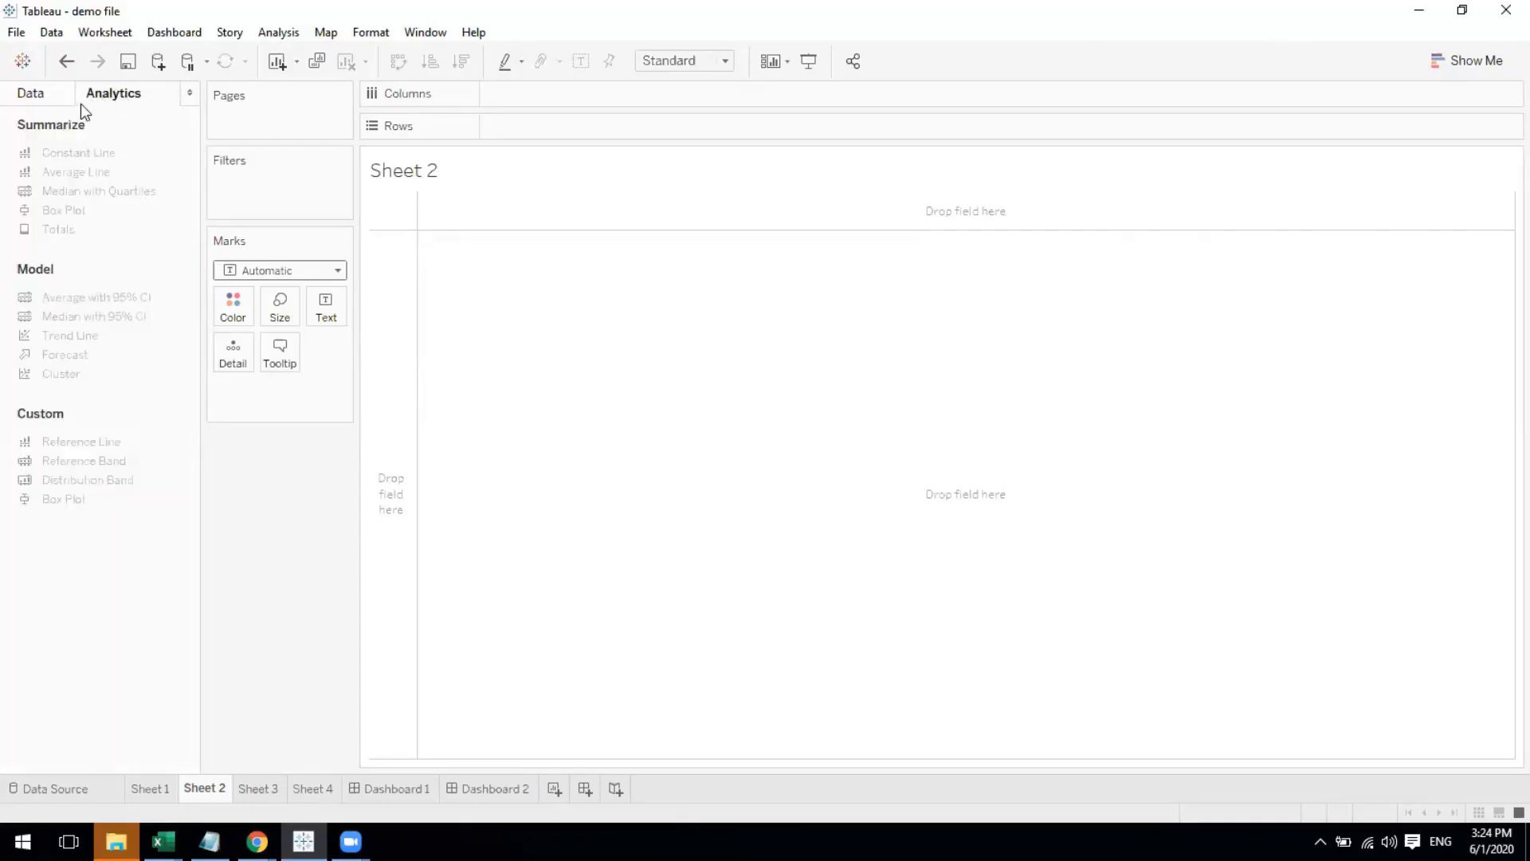
click(31, 92)
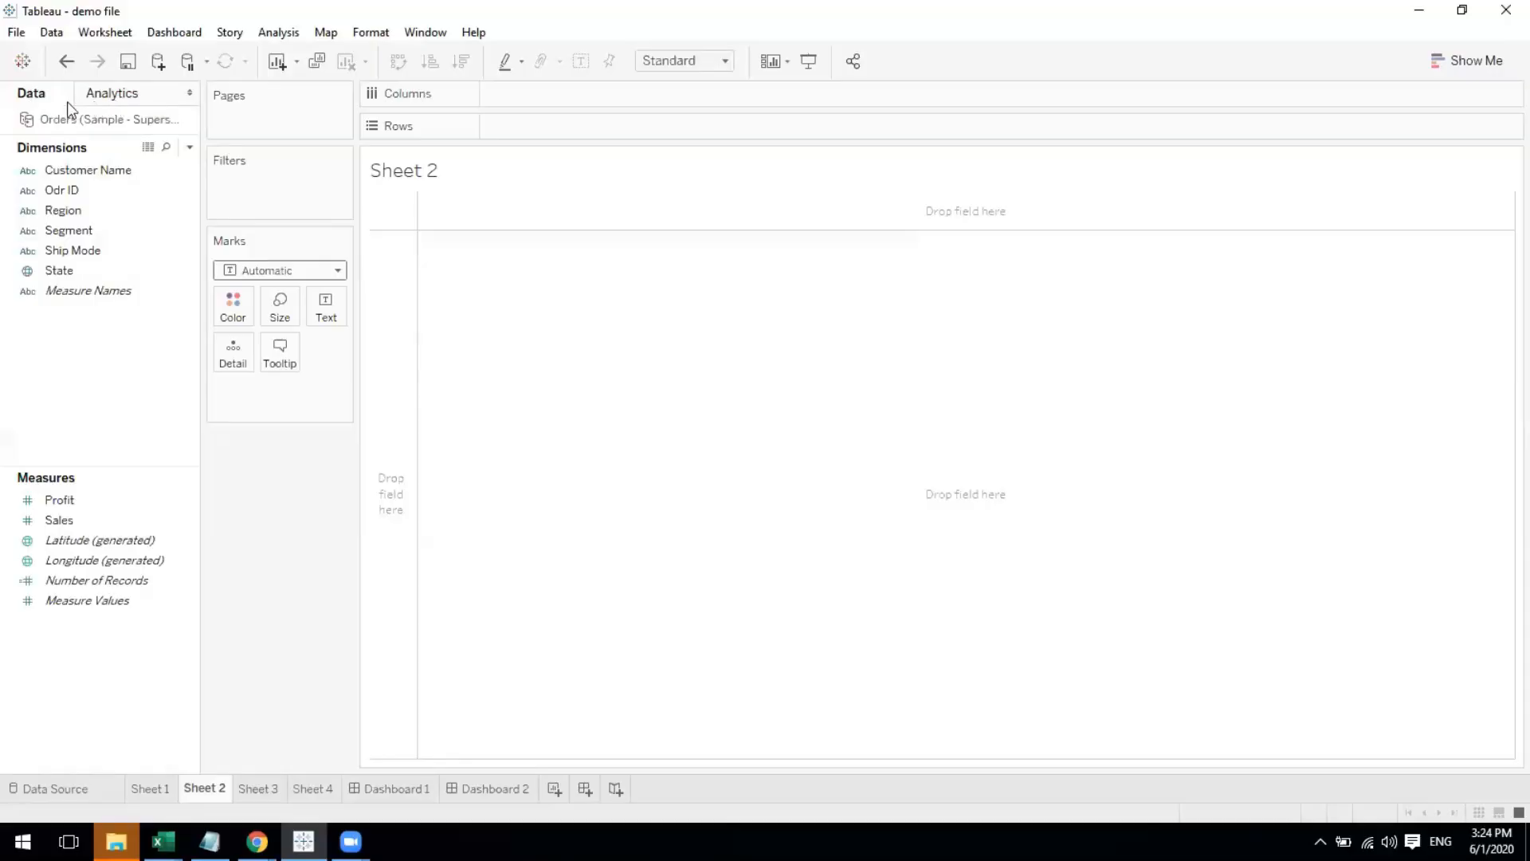
click(124, 99)
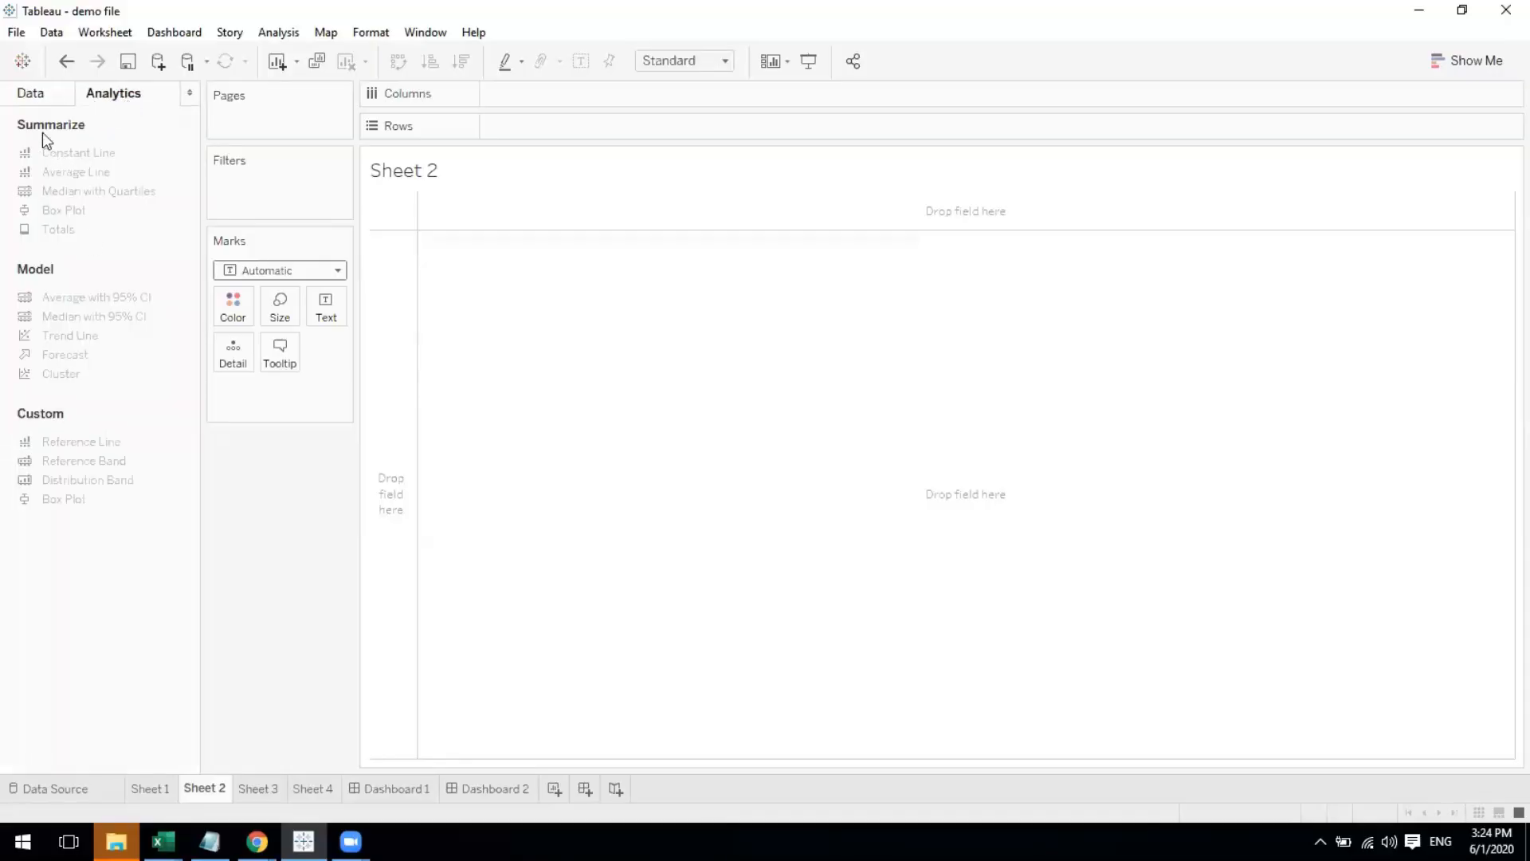
Show the data fields of Sheet 2 again and examine its Dimensions and Measures lists
click(32, 94)
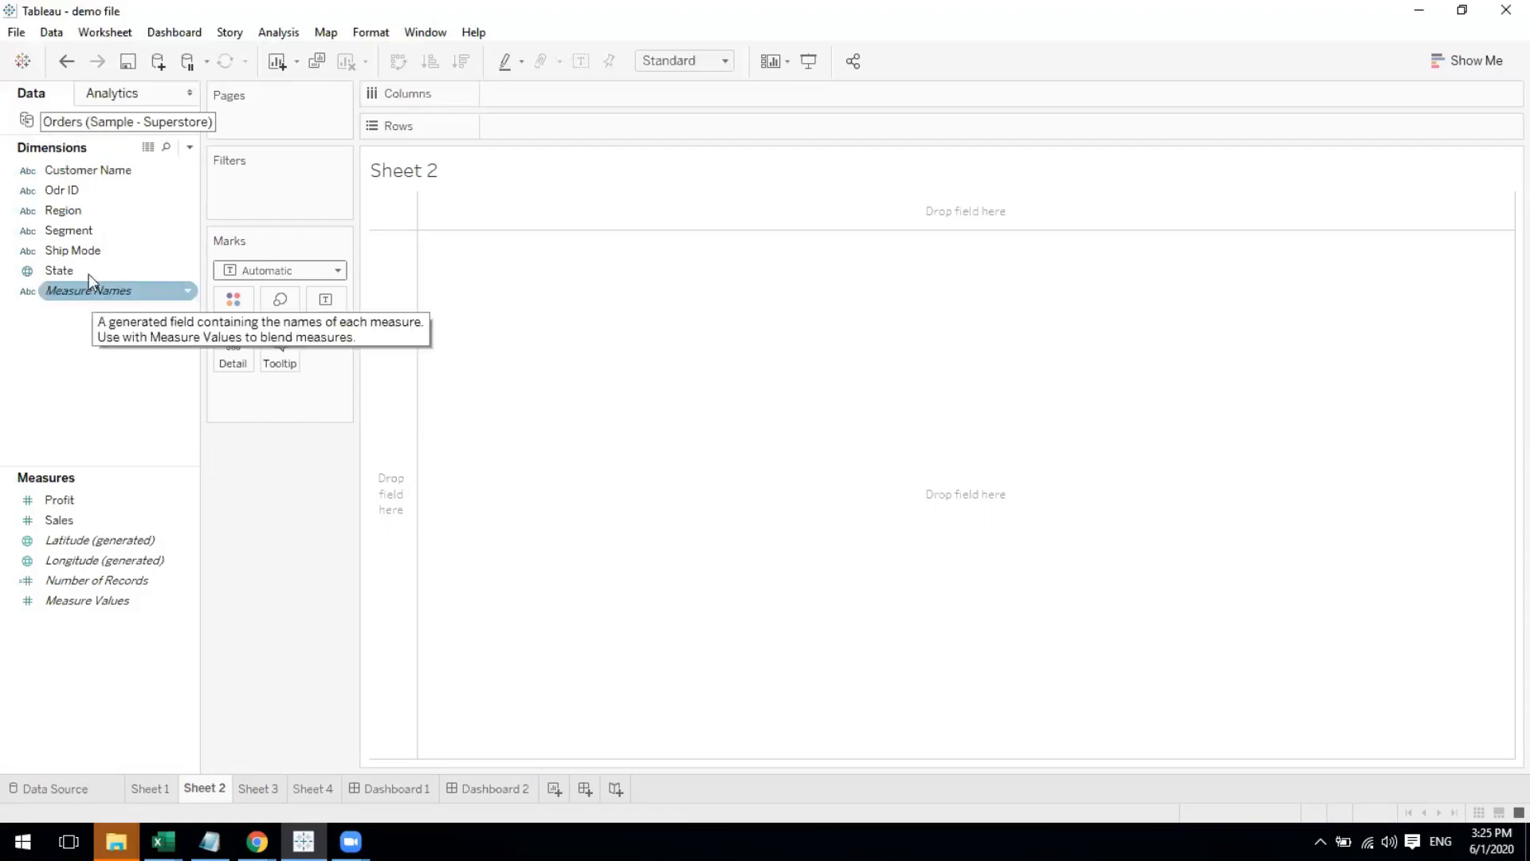
click(64, 524)
click(60, 251)
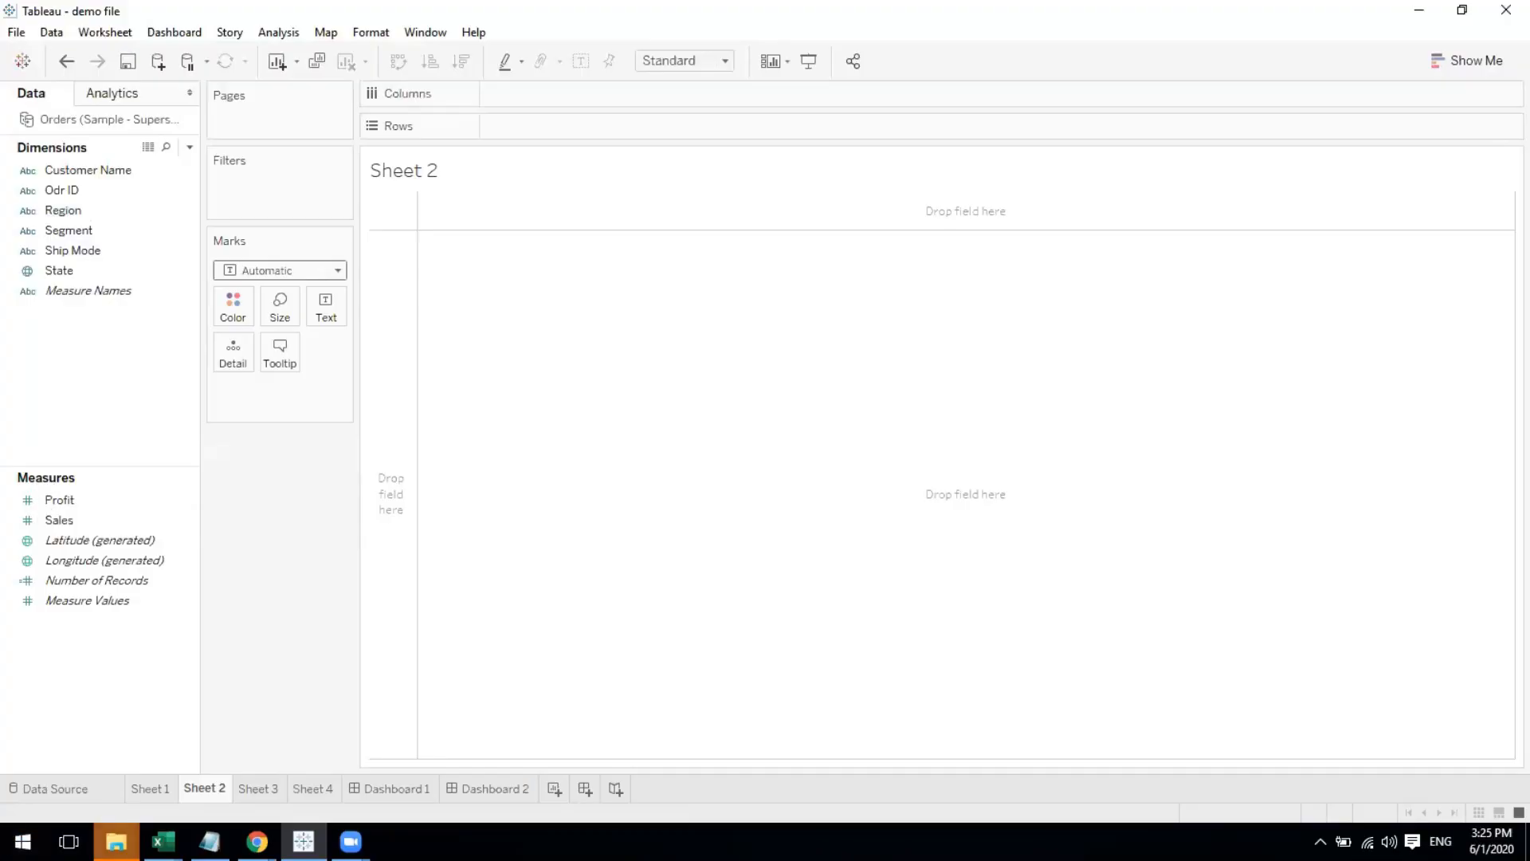
Switch to the Sample - Superstore workbook in Excel and examine the Orders sheet's header row and the records below it
mouse_move(163, 842)
click(297, 767)
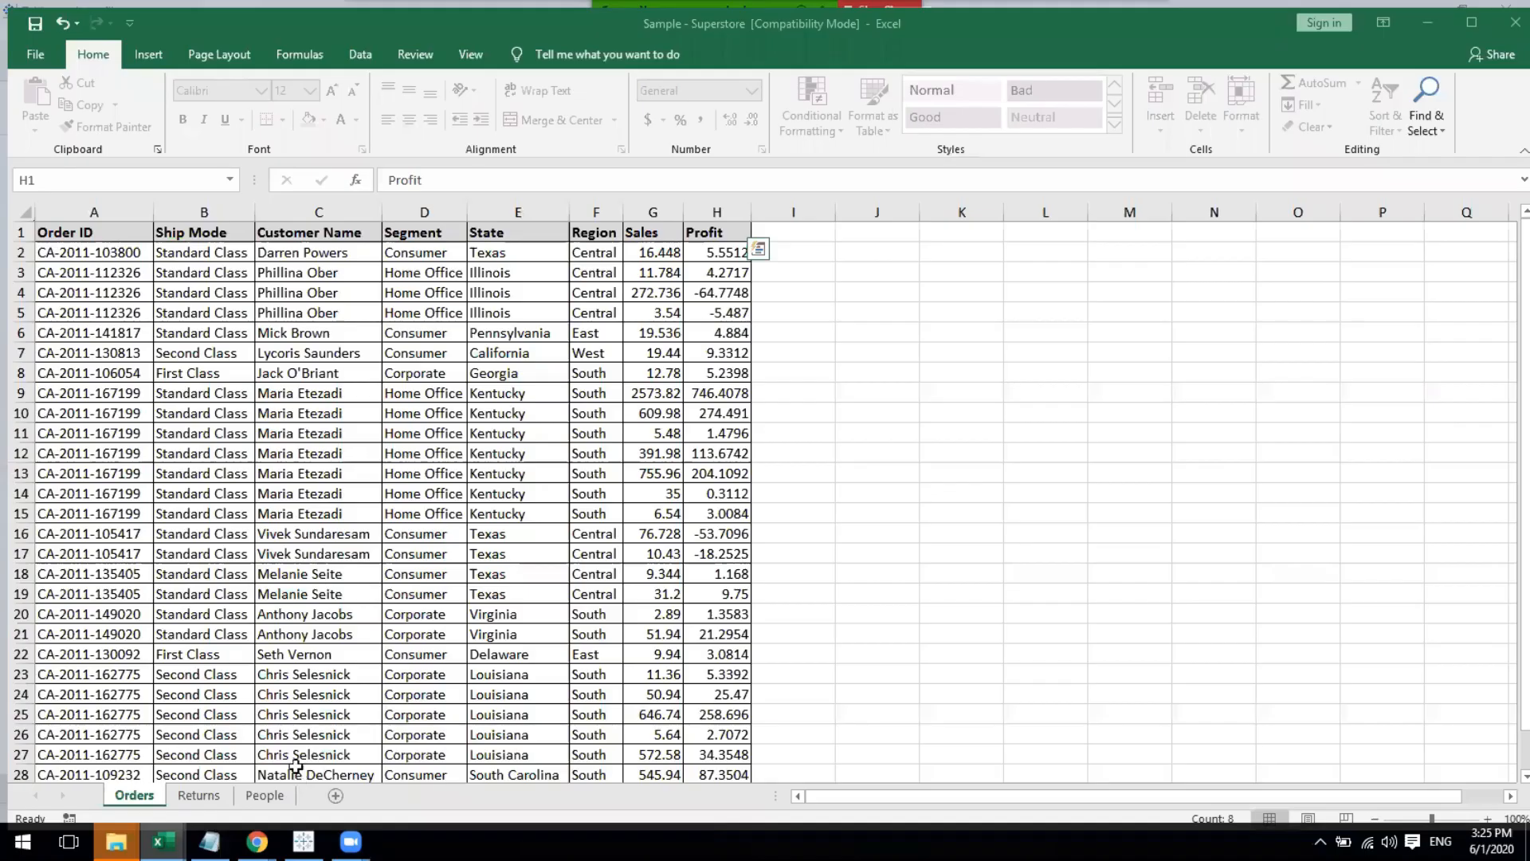
click(253, 485)
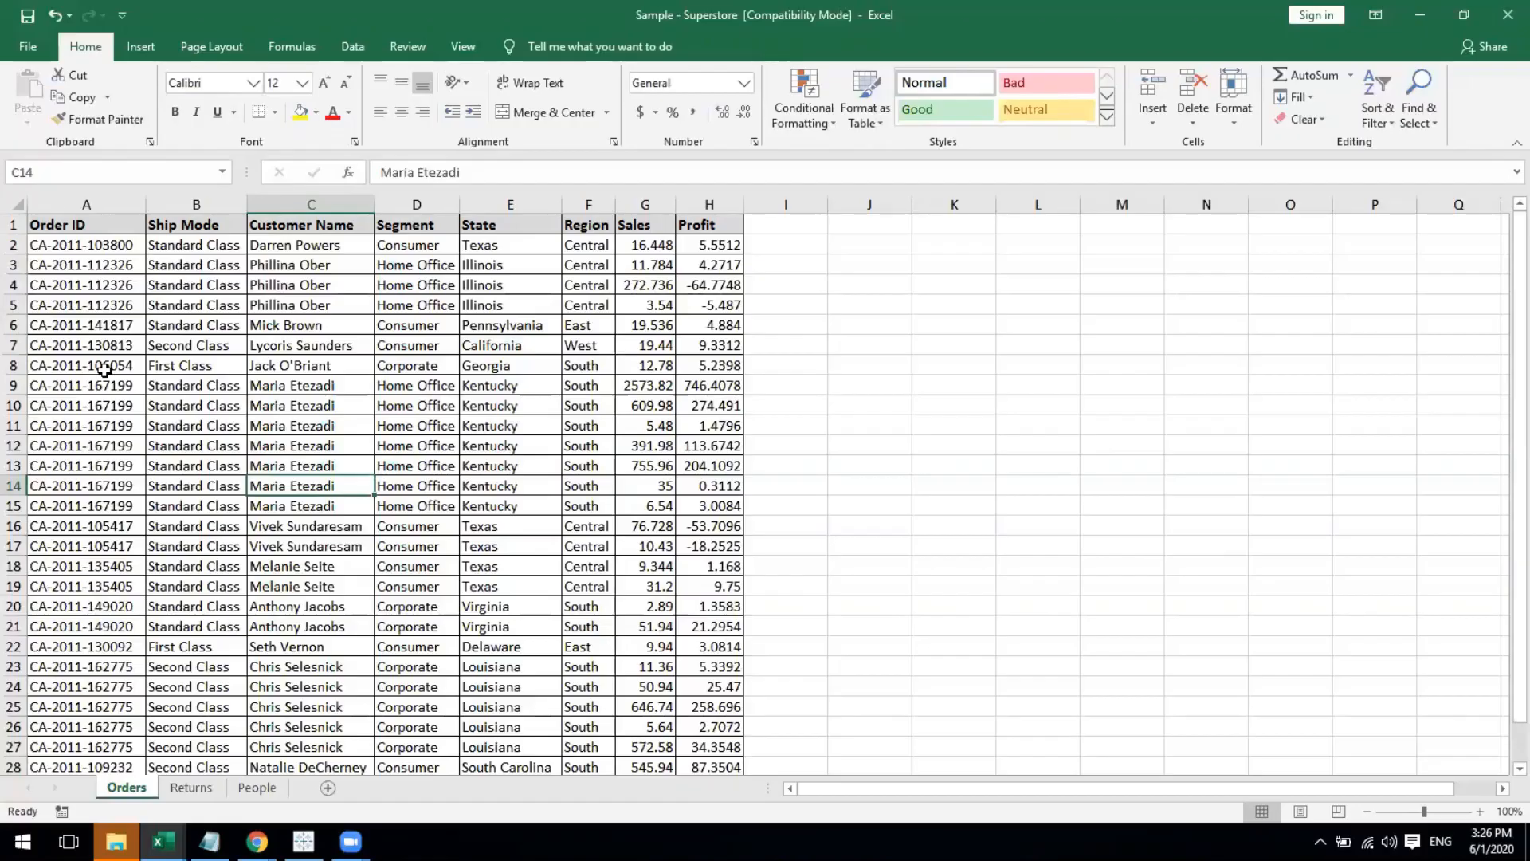
click(64, 263)
click(66, 227)
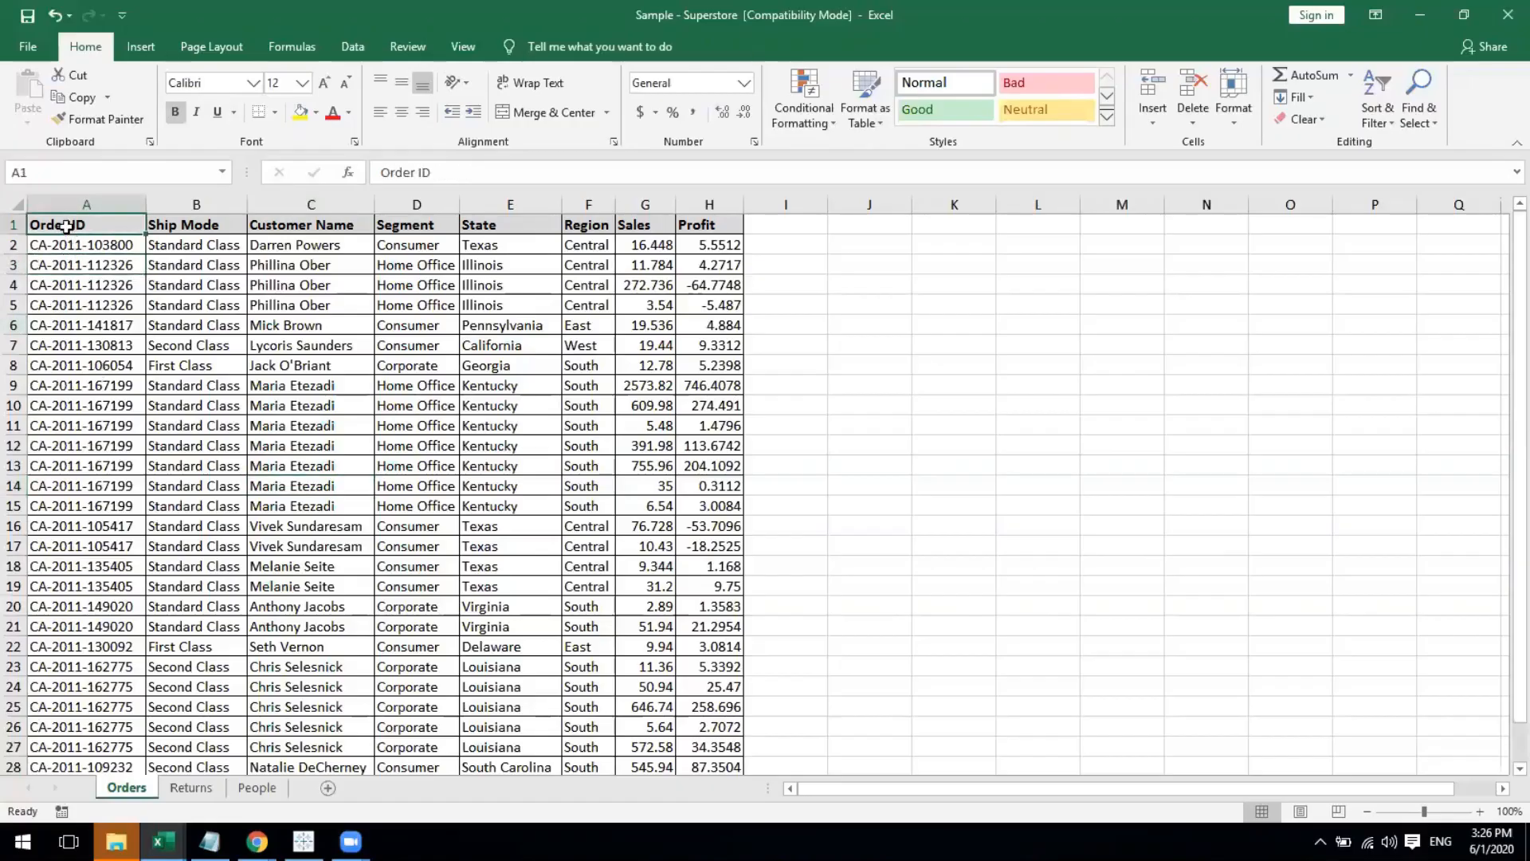
click(14, 224)
click(84, 227)
click(14, 226)
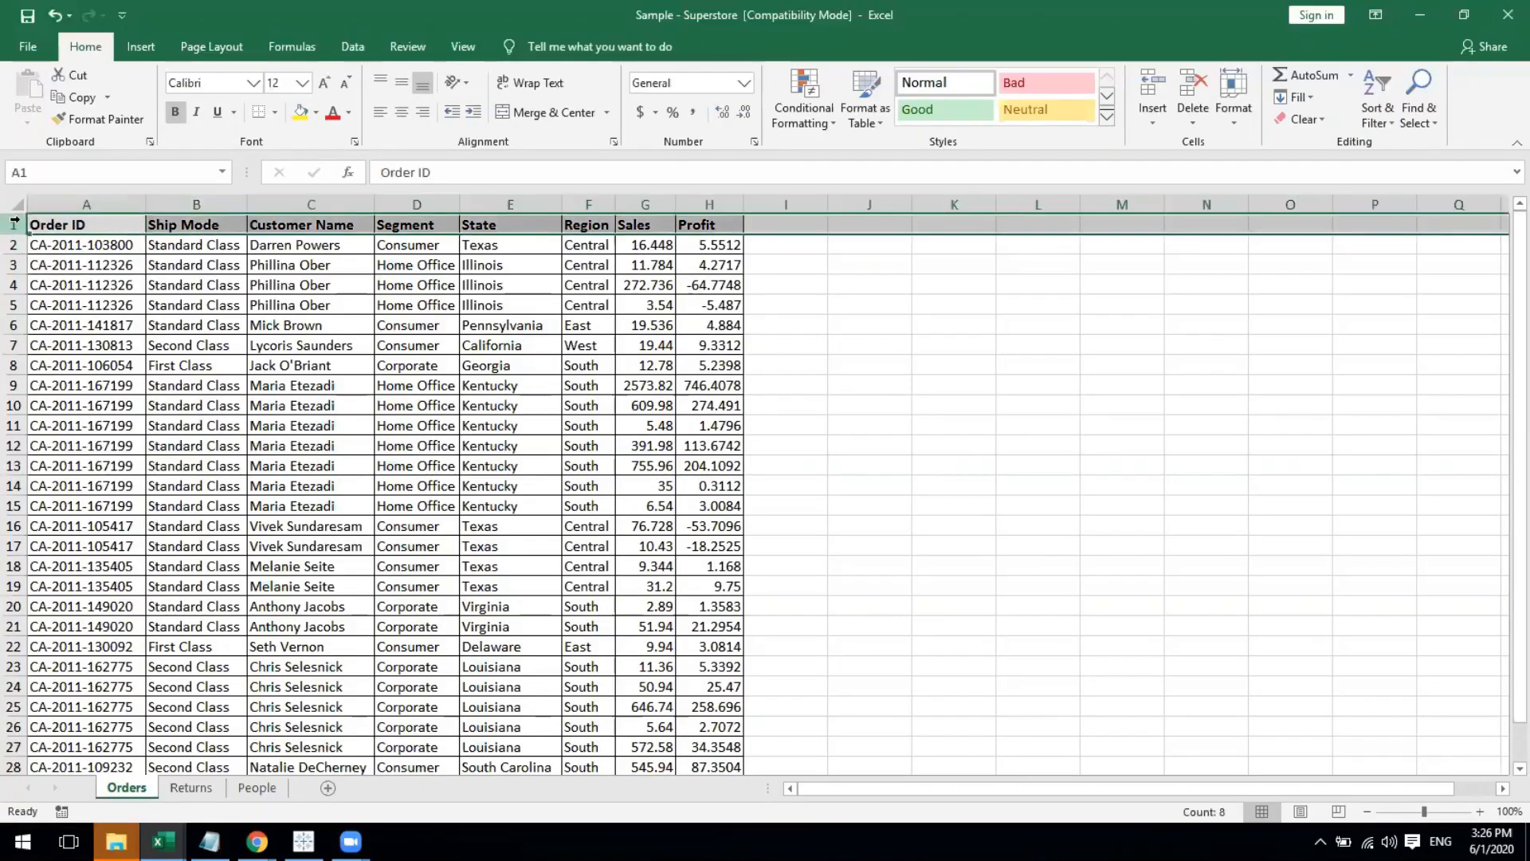
drag(51, 224, 637, 667)
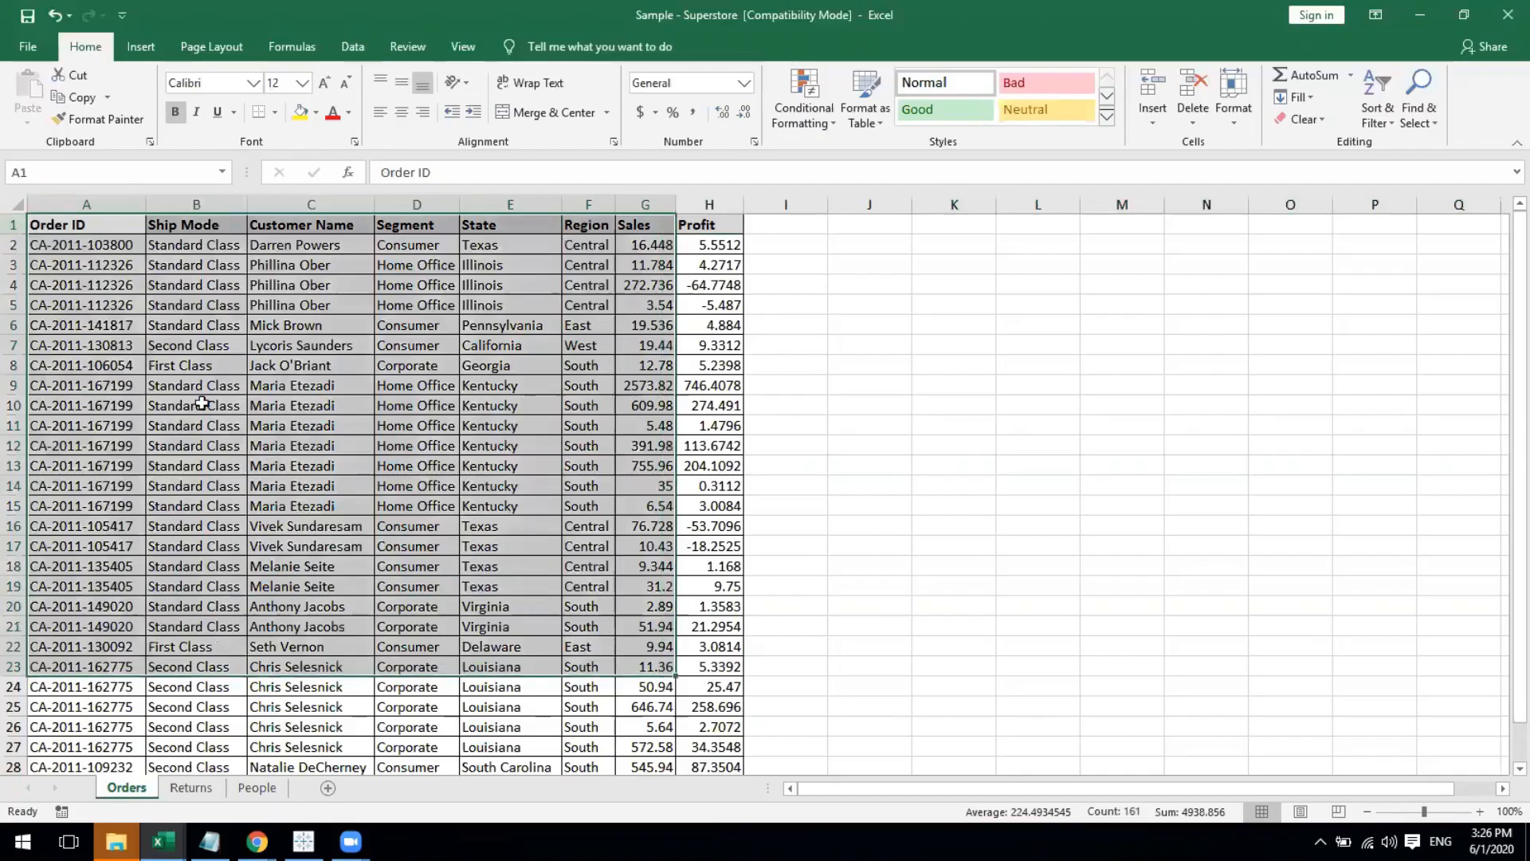
click(94, 226)
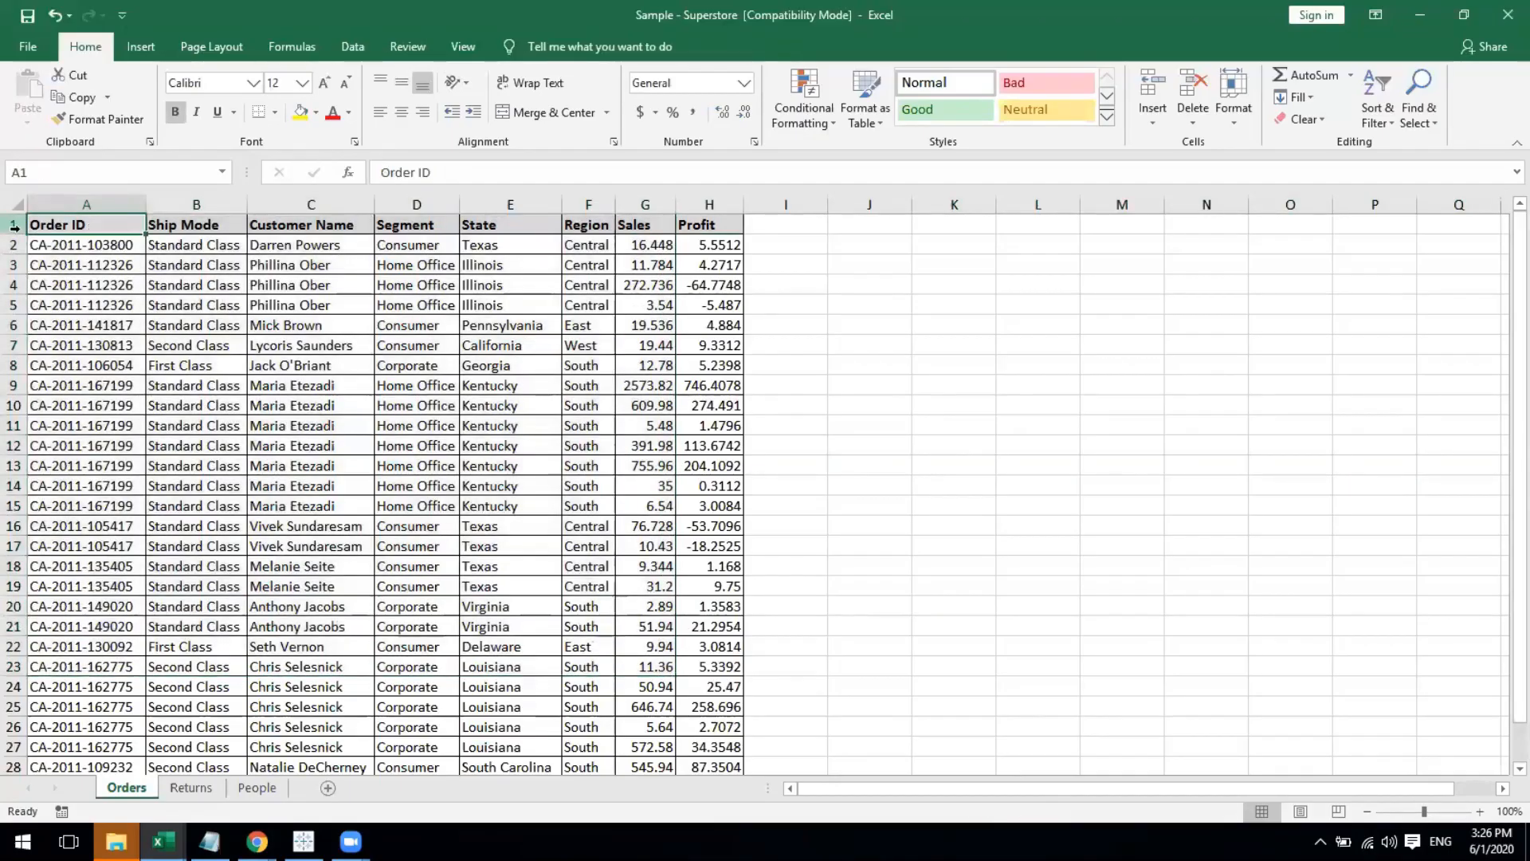
click(14, 224)
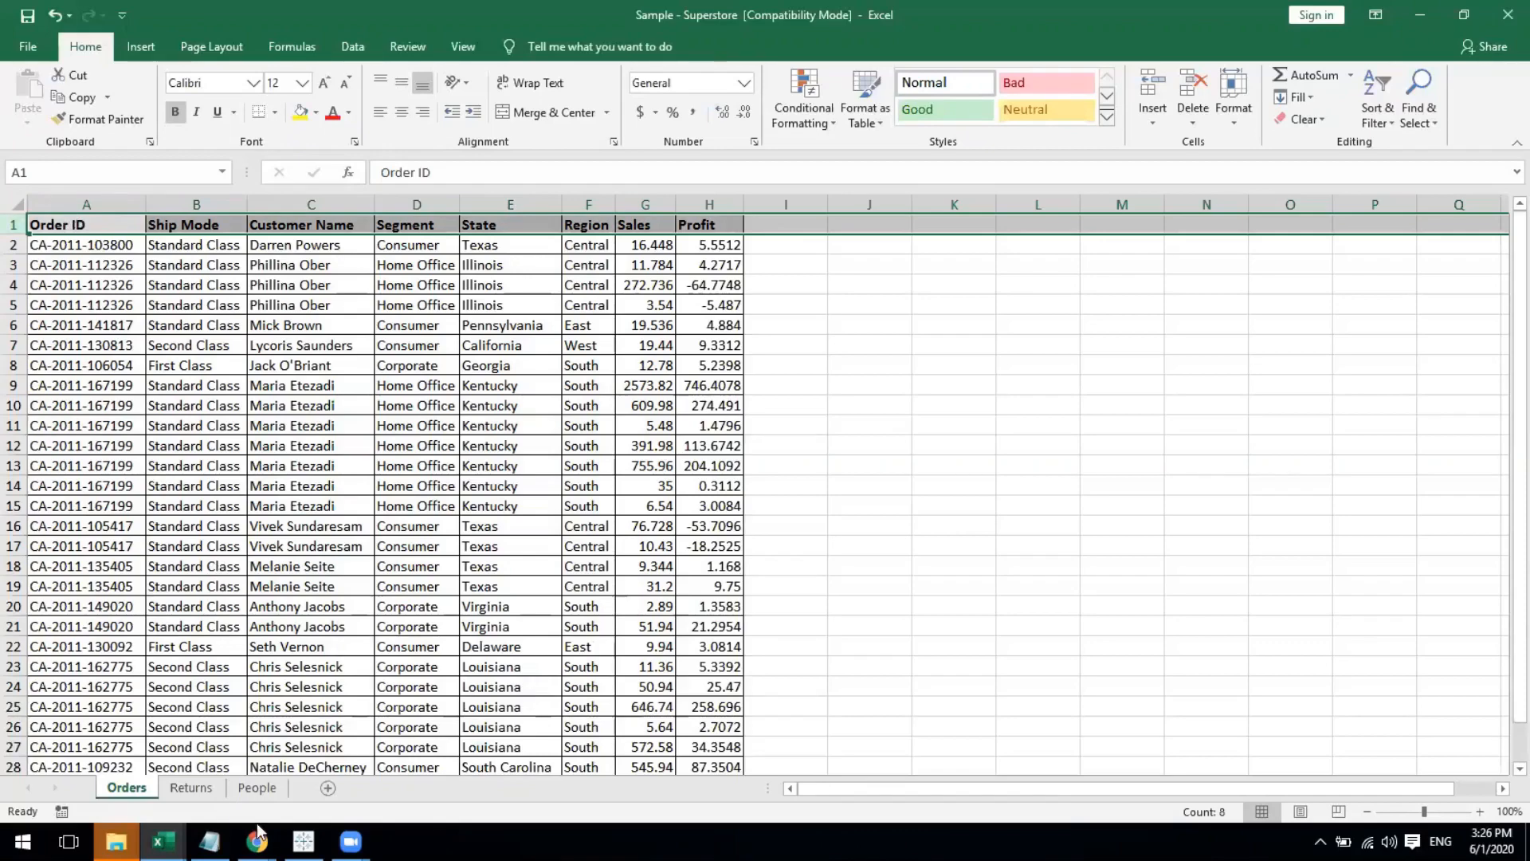
Compare the field lists of Tableau's Sheet 2 with the Excel Orders headers from Order ID to Profit, including Sales
click(304, 842)
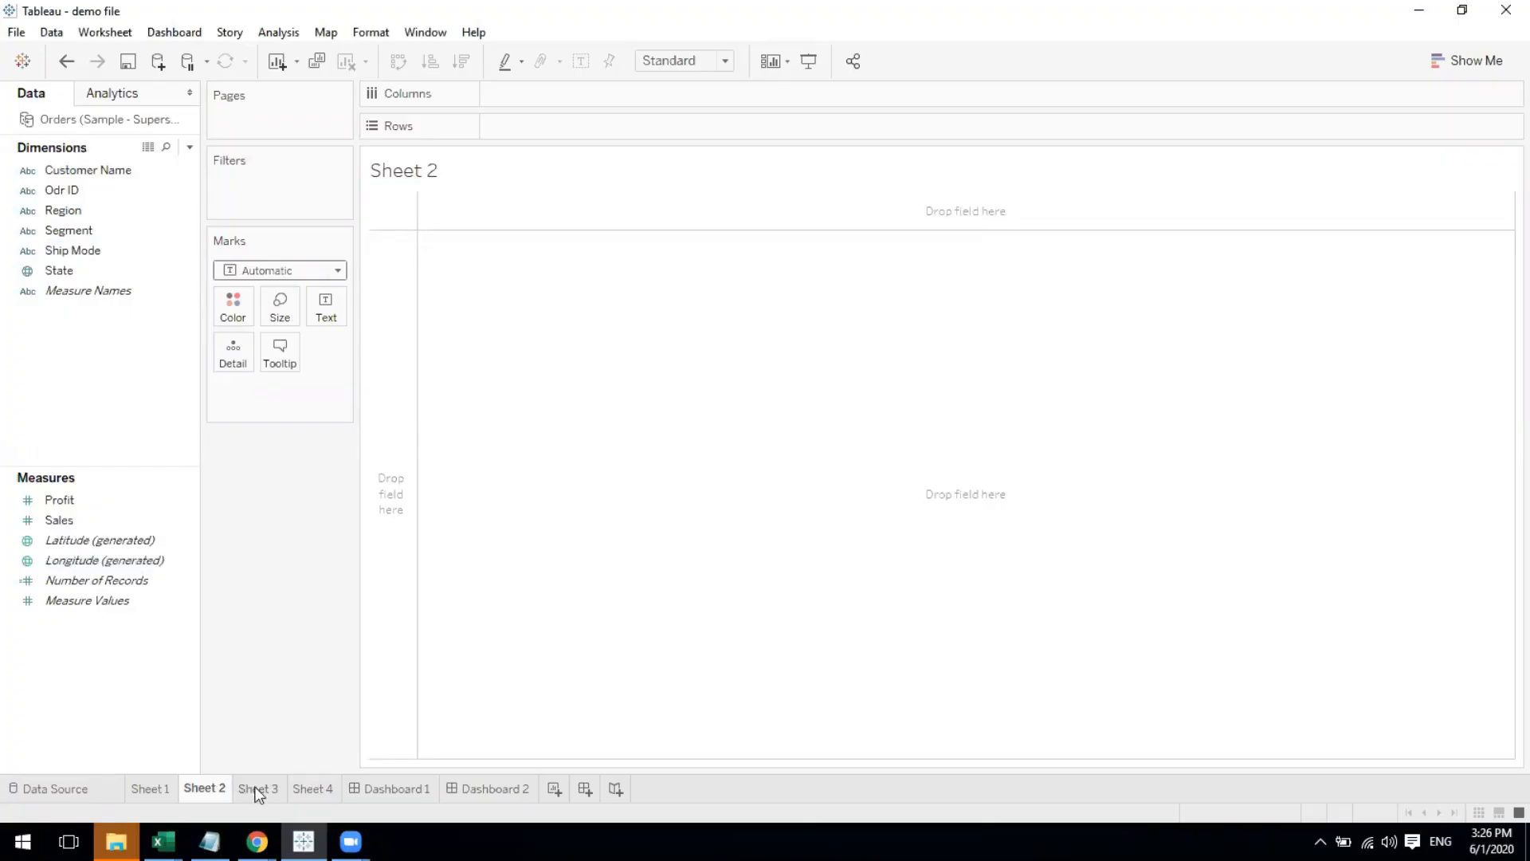
mouse_move(304, 842)
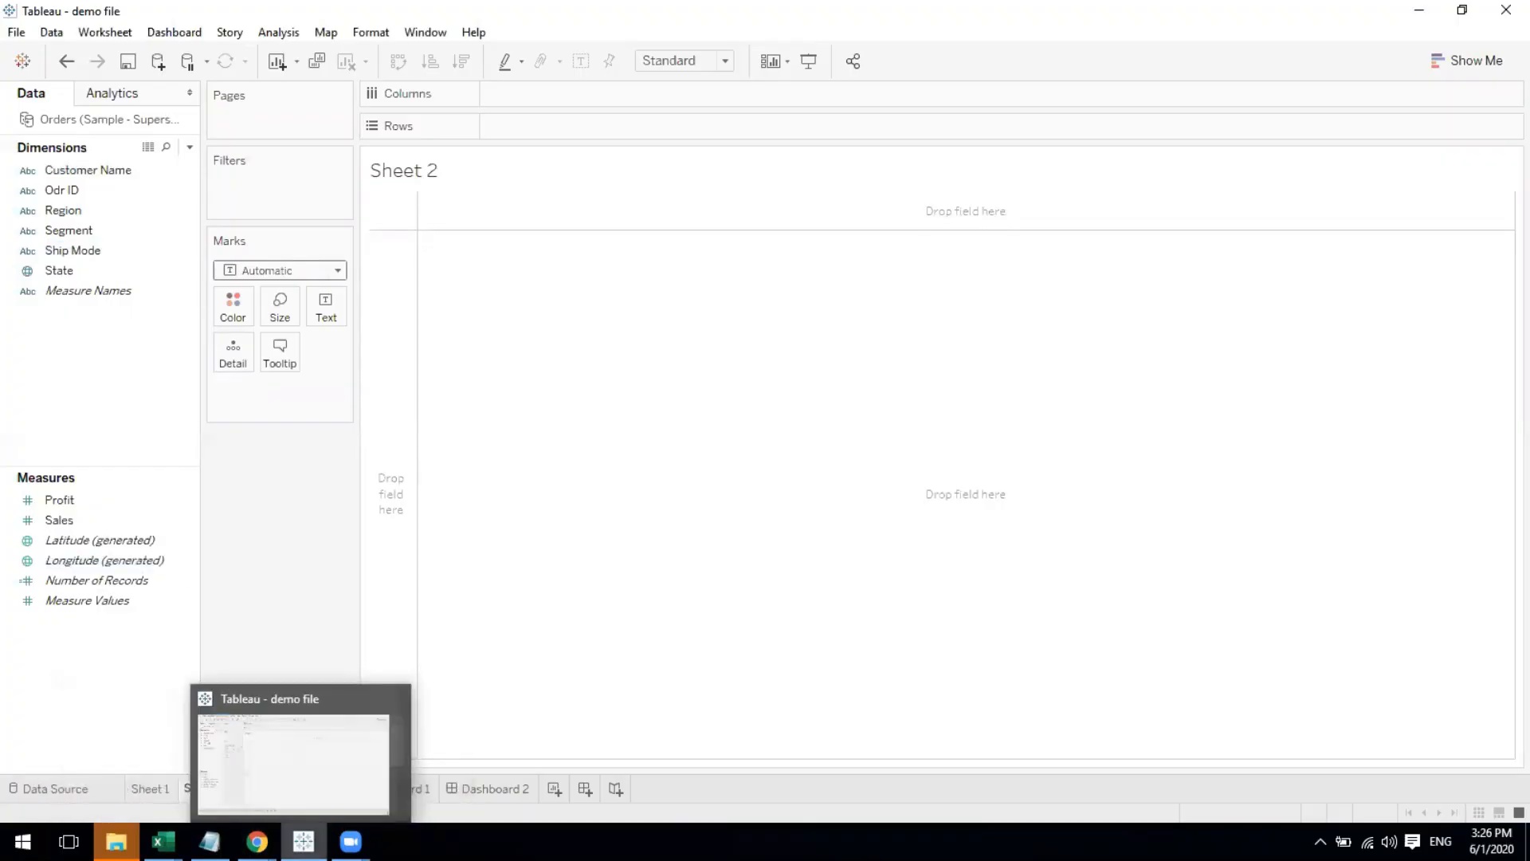
mouse_move(162, 841)
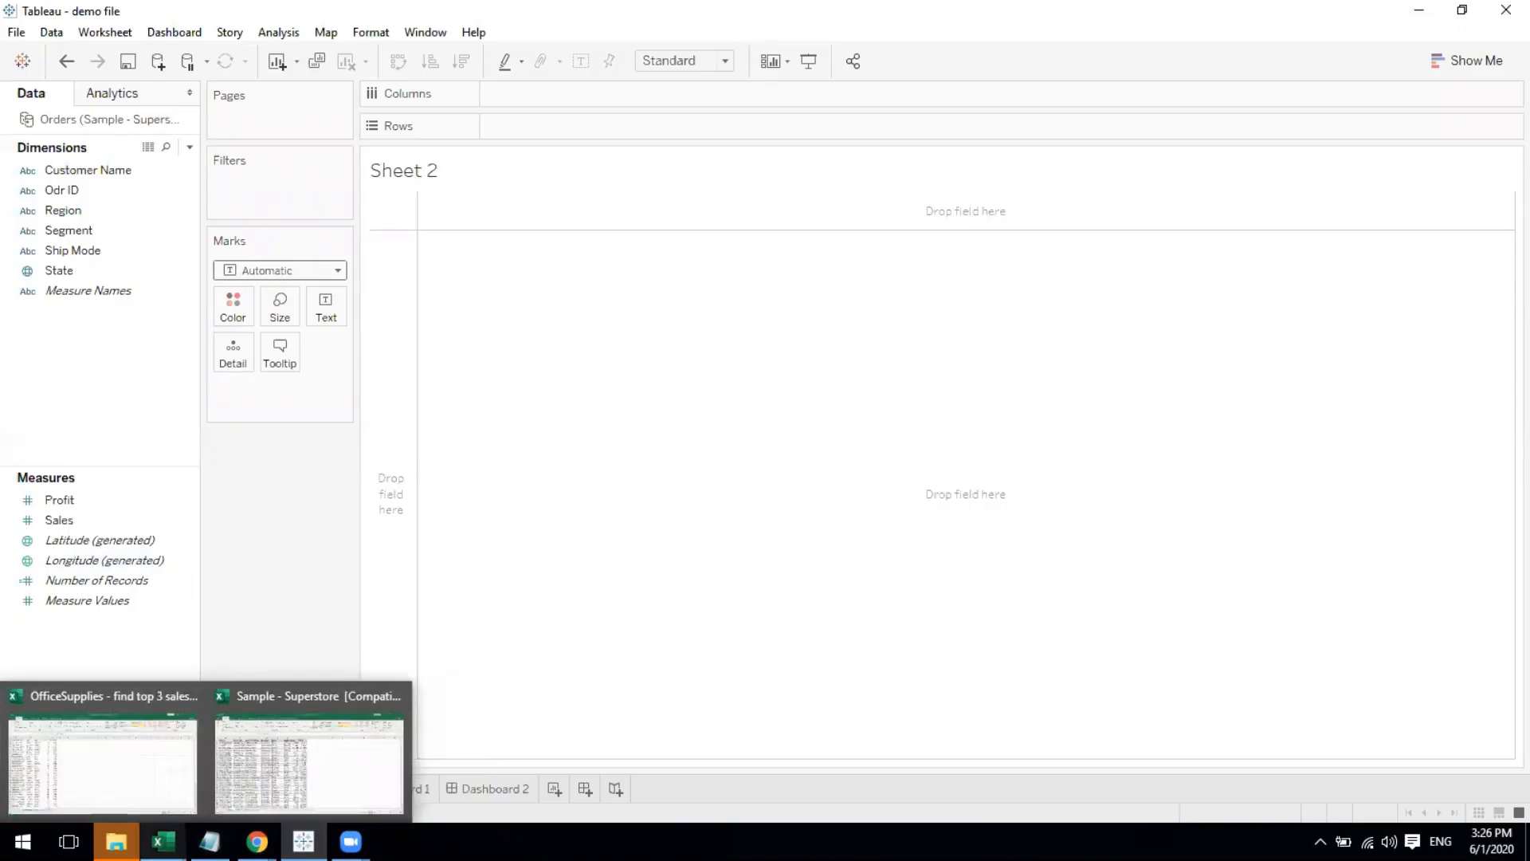
click(251, 773)
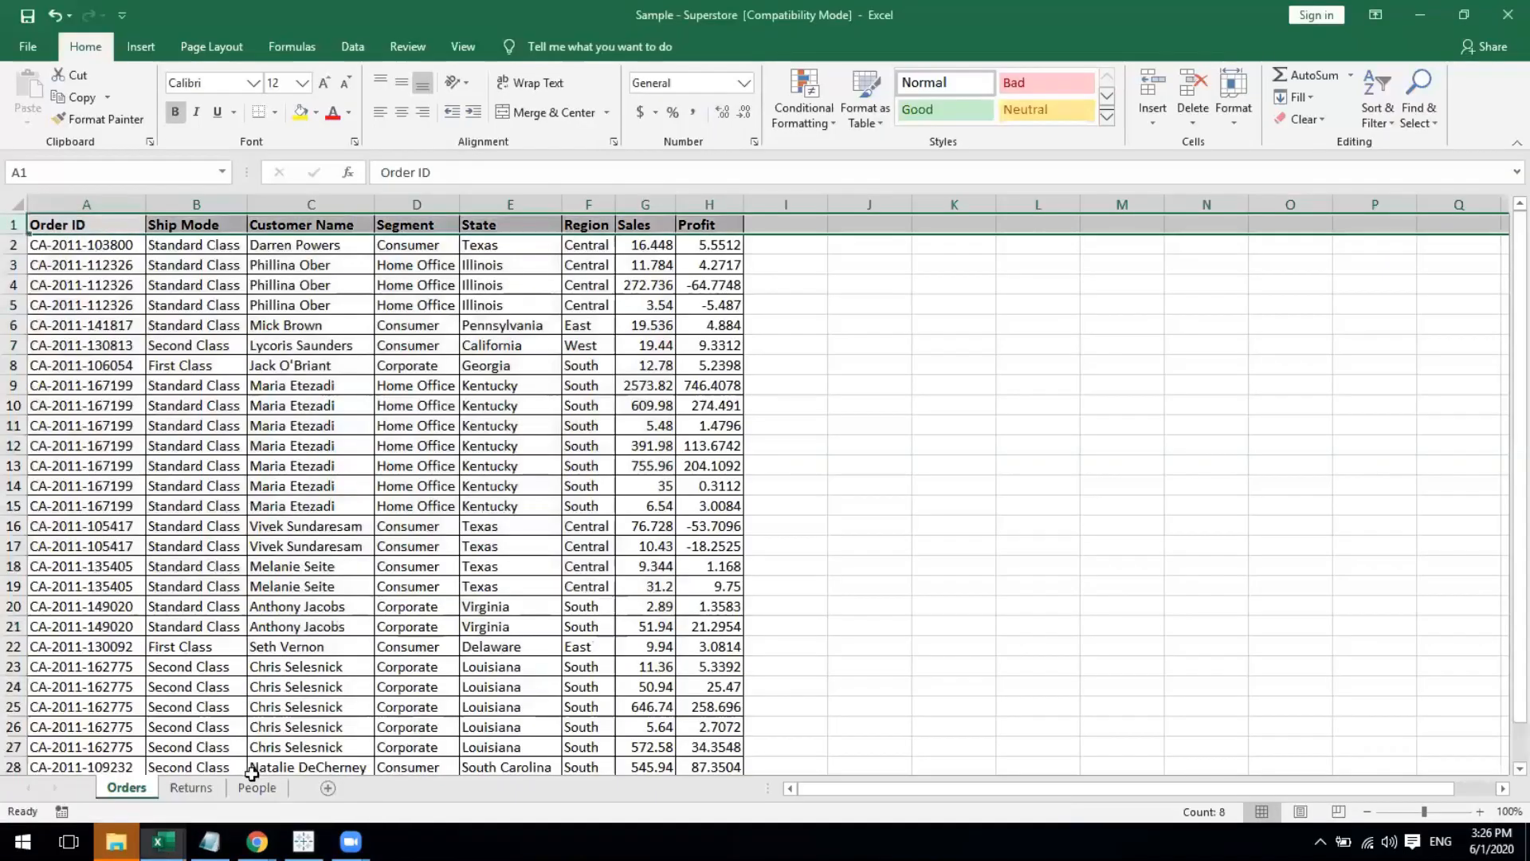
click(111, 225)
drag(89, 226, 714, 230)
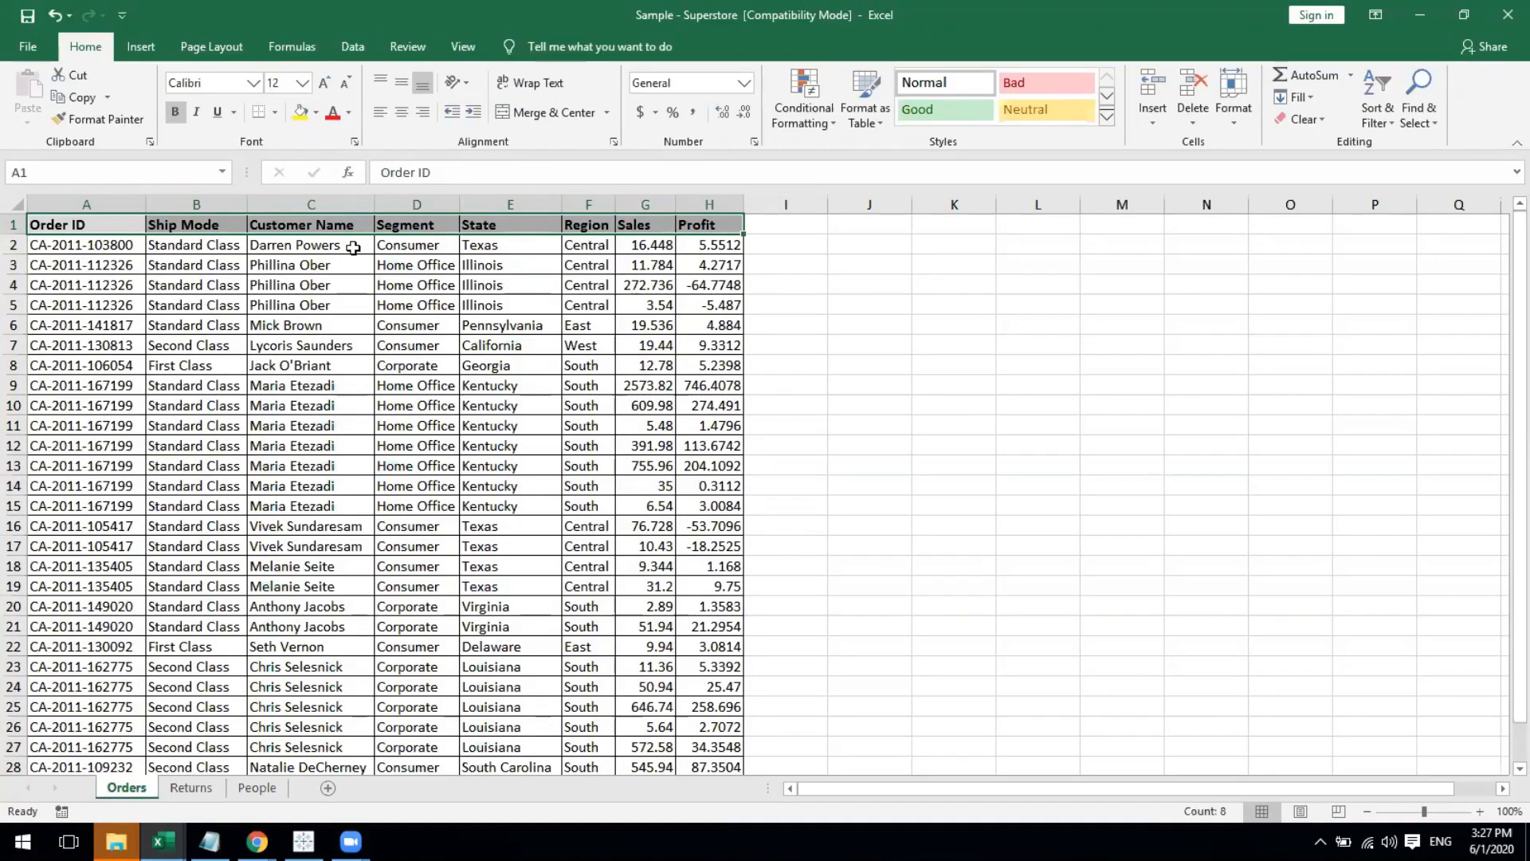
click(642, 227)
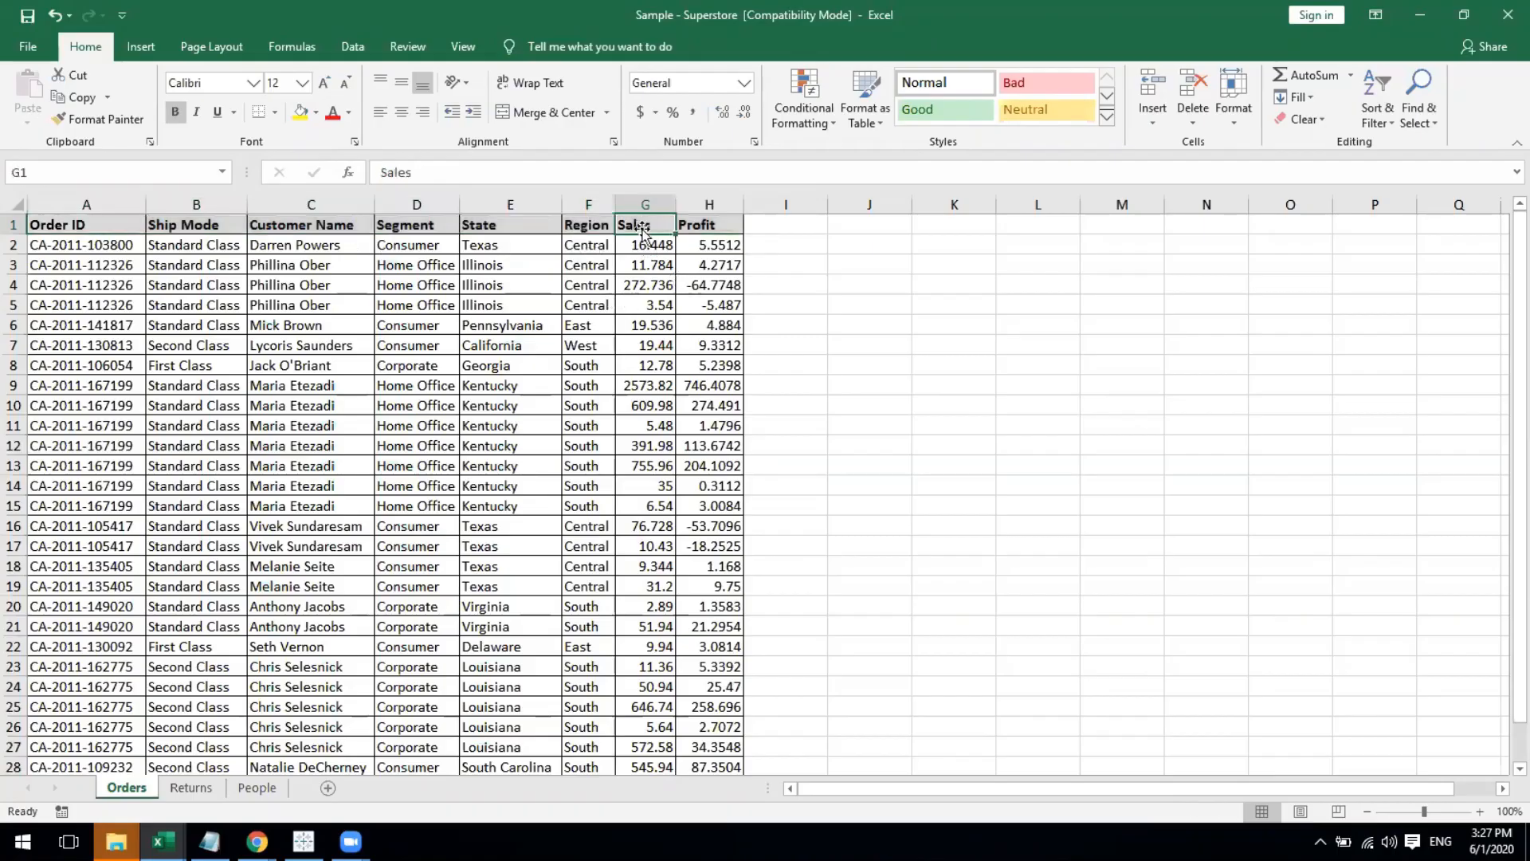
Examine the Sales and Profit columns of the Orders sheet as the numeric fields
click(644, 204)
click(713, 201)
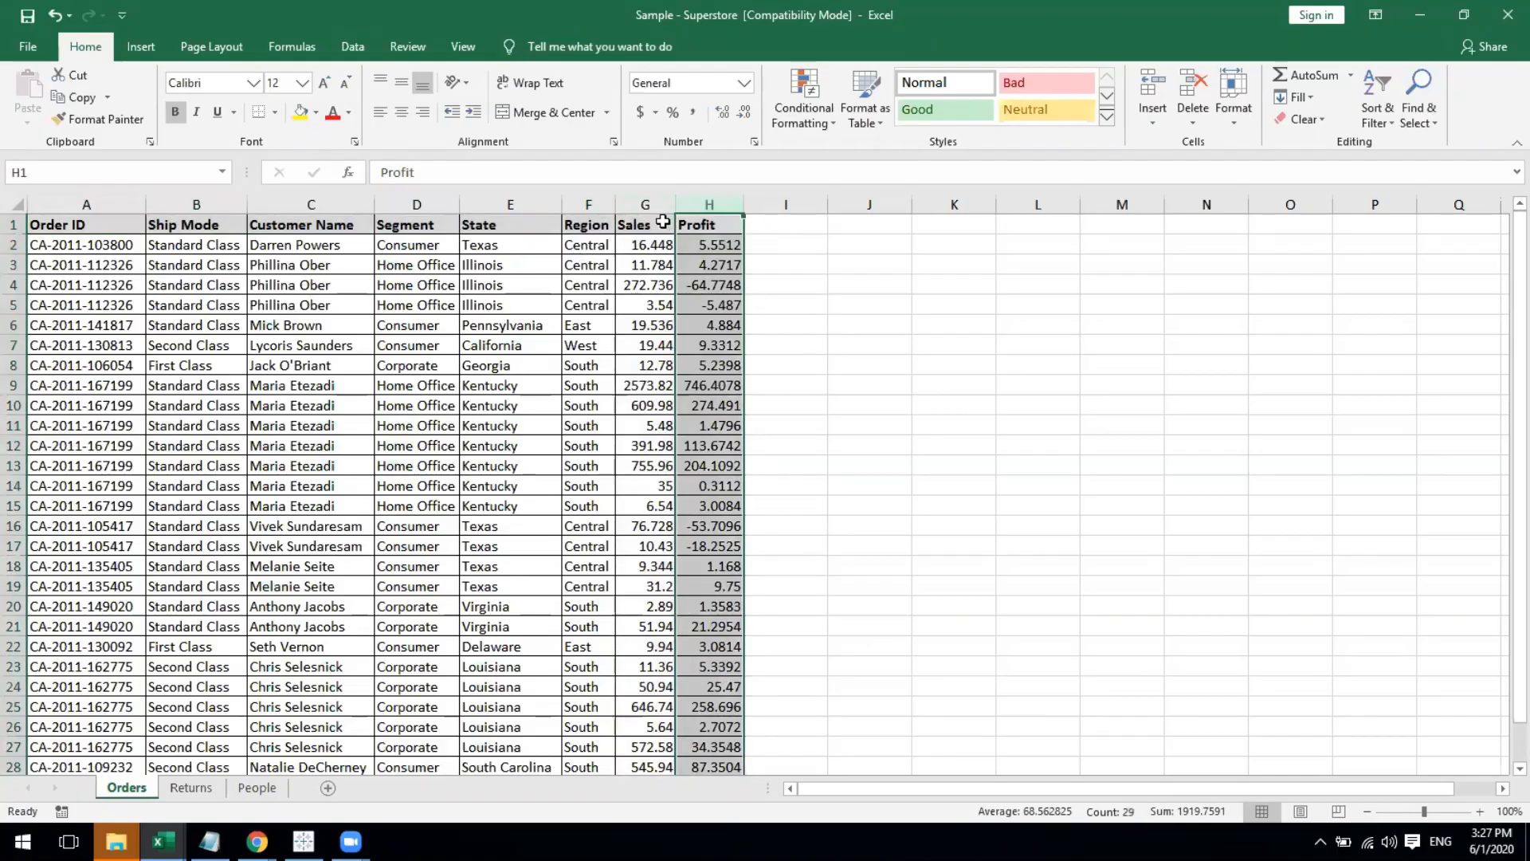
click(660, 204)
click(709, 204)
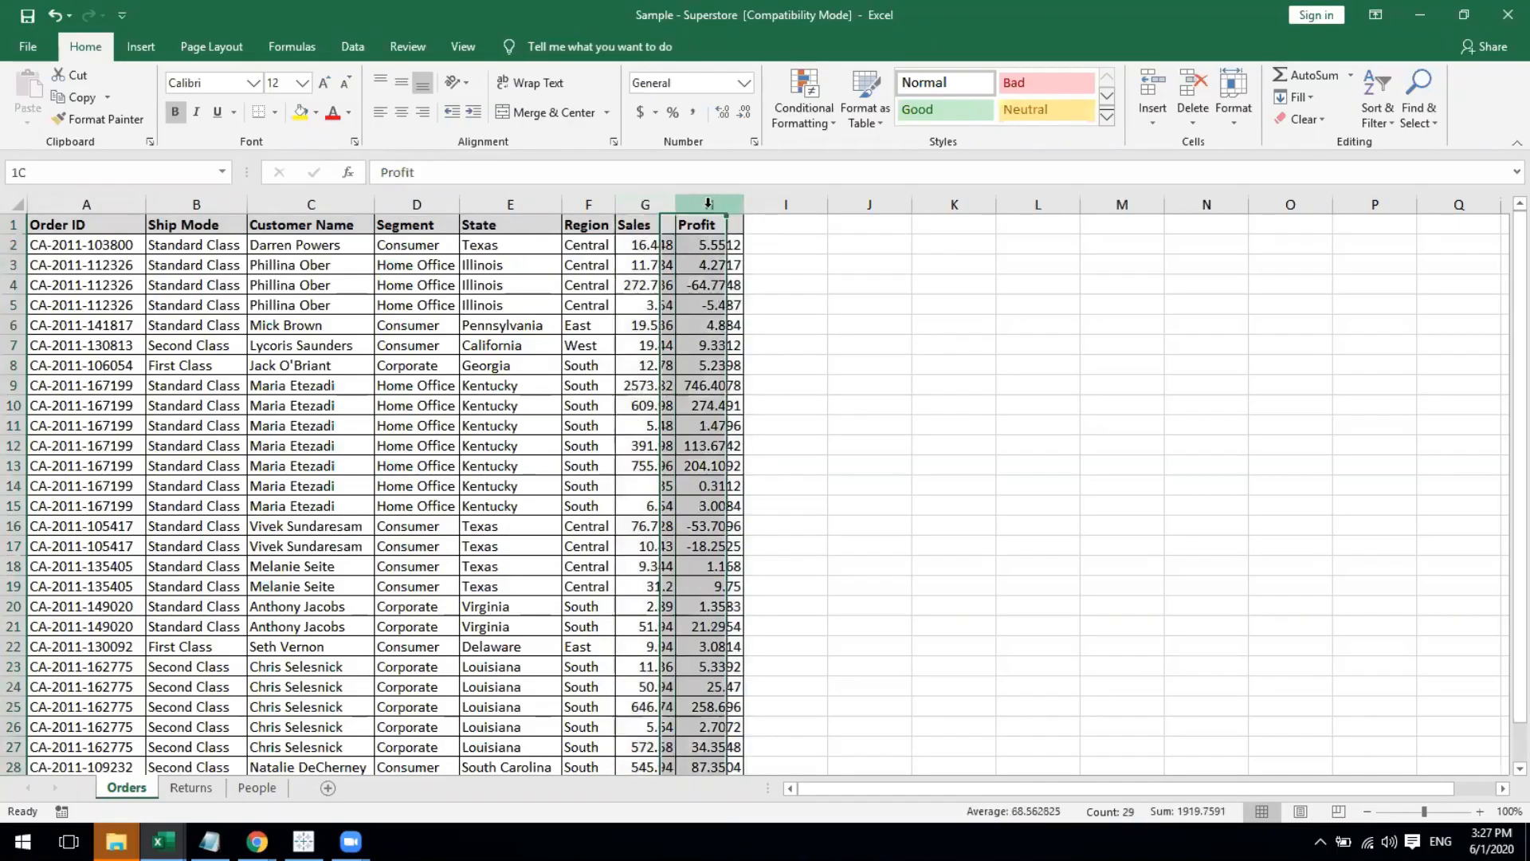
click(660, 203)
click(691, 202)
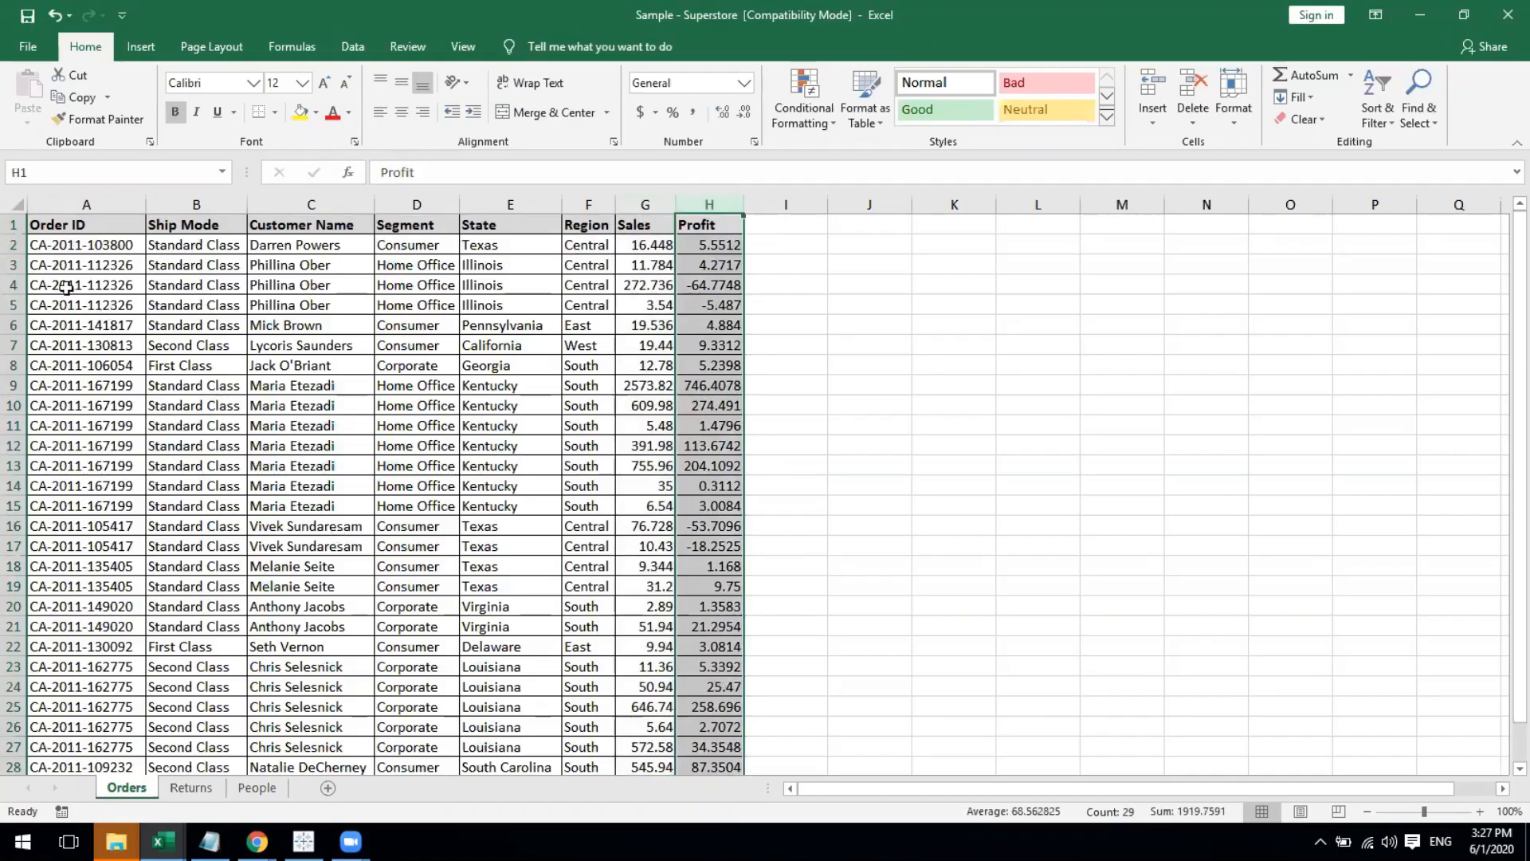
Compare the Orders headers from Order ID to Region with the Sales and Profit headers
drag(61, 225, 579, 222)
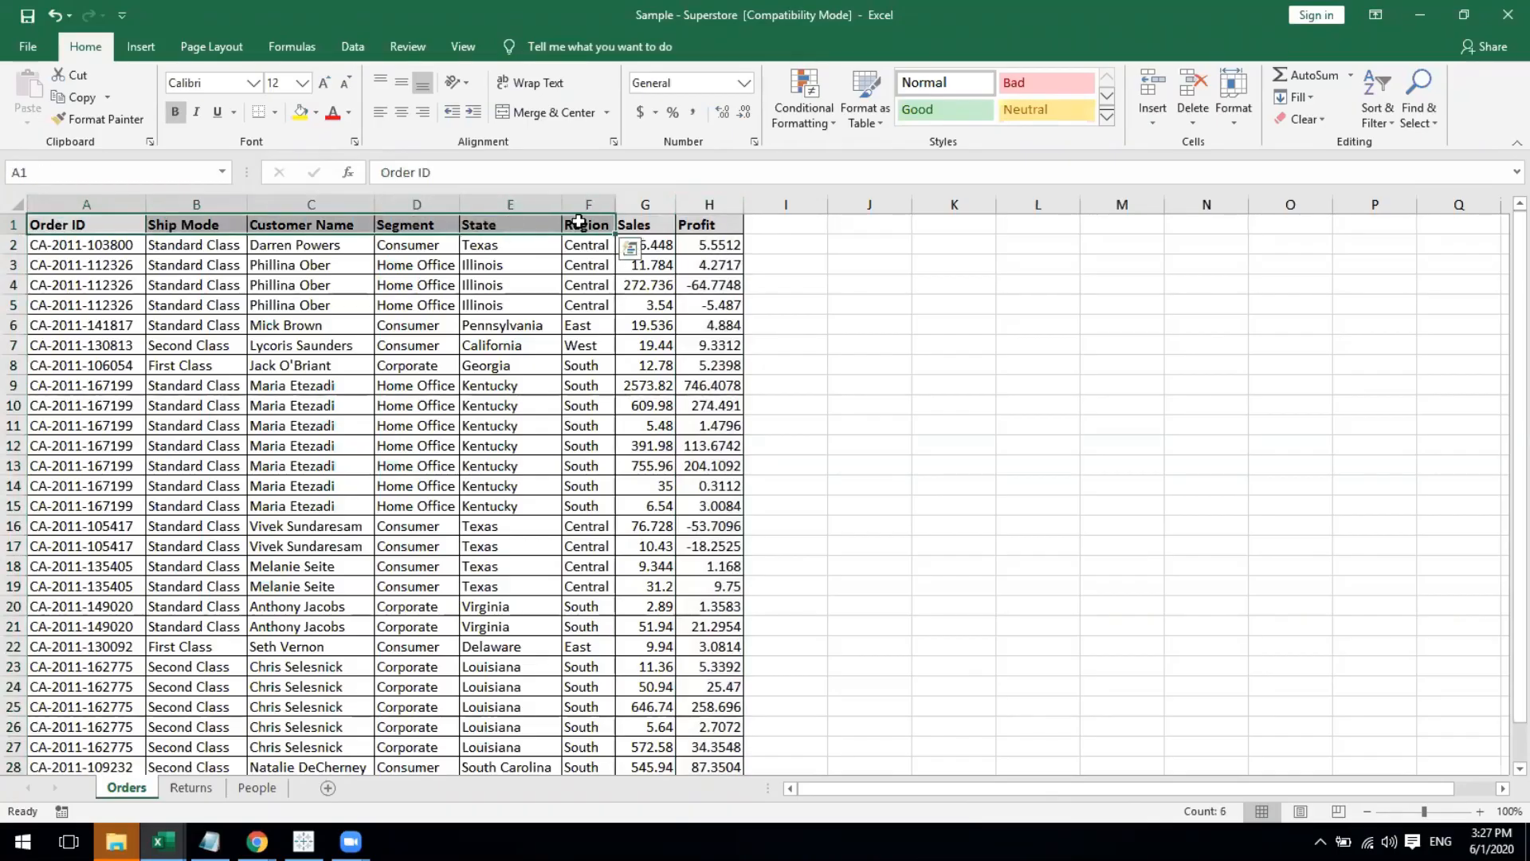
click(634, 225)
click(693, 224)
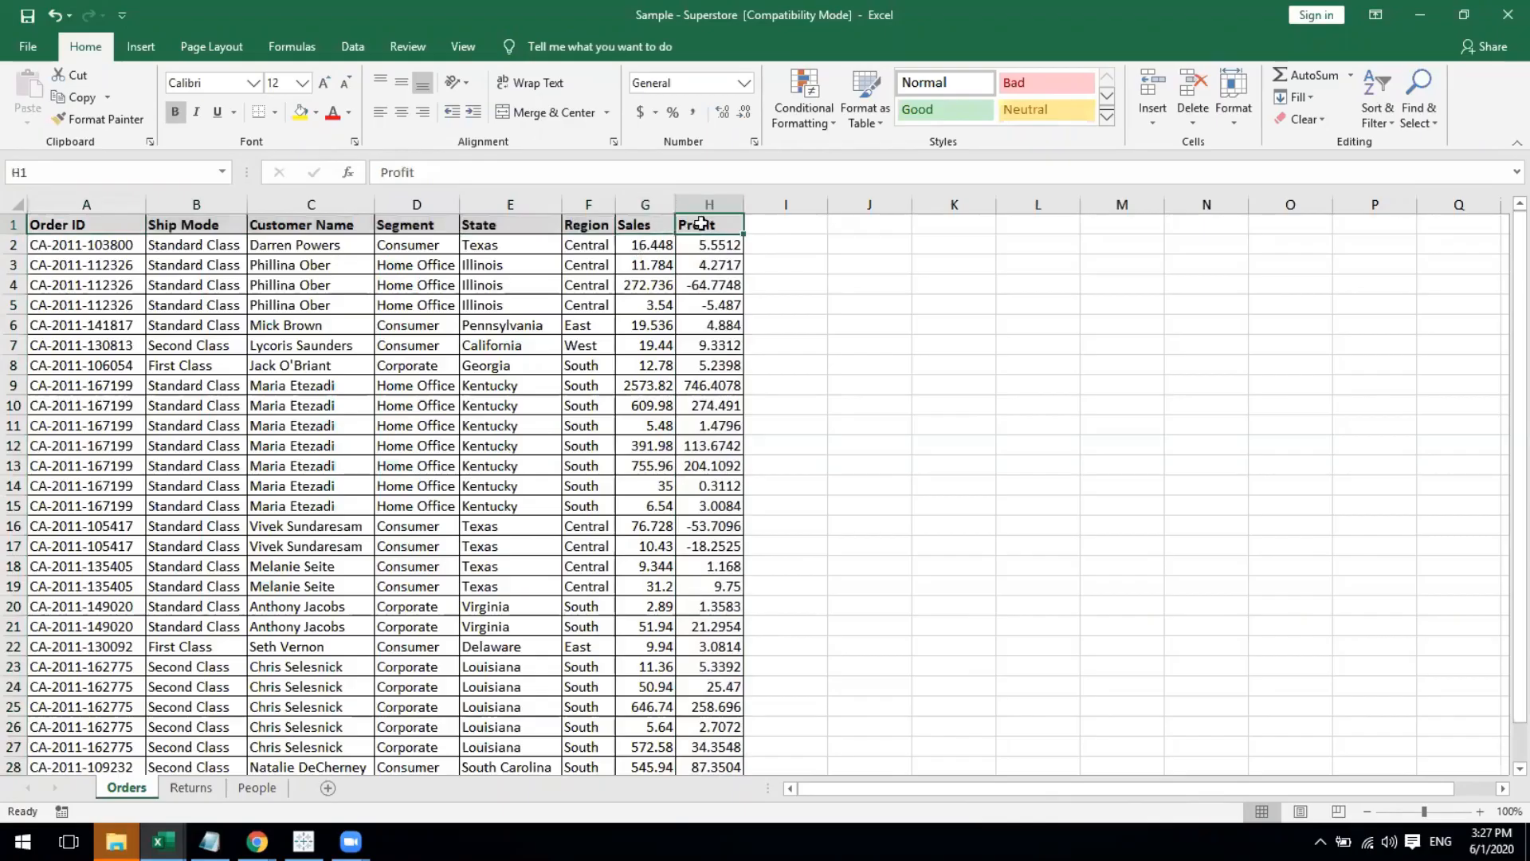
click(654, 229)
click(698, 224)
Switch to Tableau and go through Sheet 2's dimensions, including Customer Name, Odr ID, Region, Segment and State
click(304, 840)
click(70, 171)
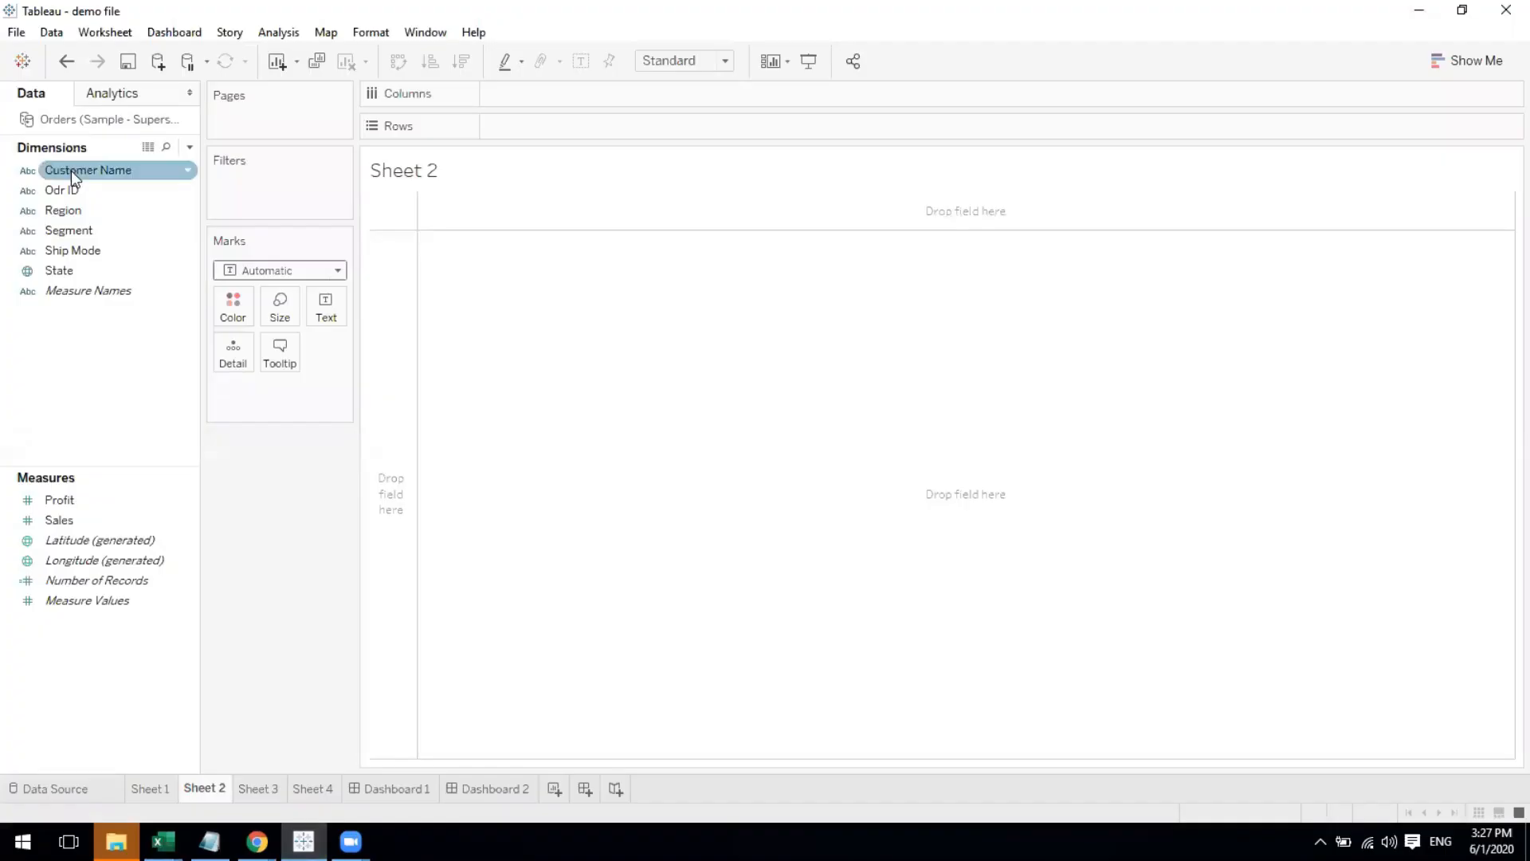
ctrl+click(80, 196)
click(80, 198)
click(80, 211)
click(85, 231)
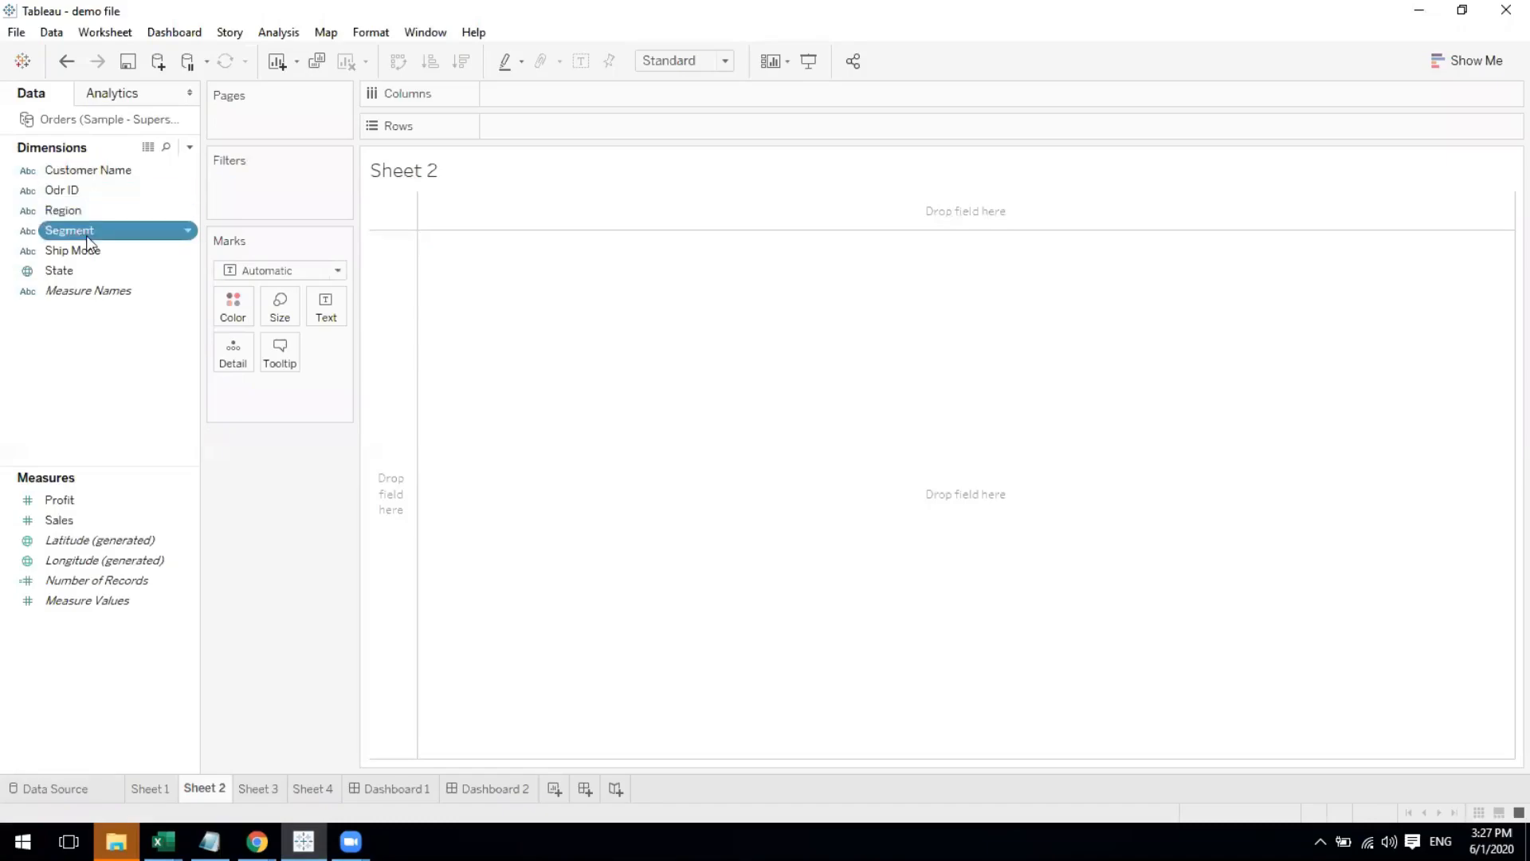
click(77, 269)
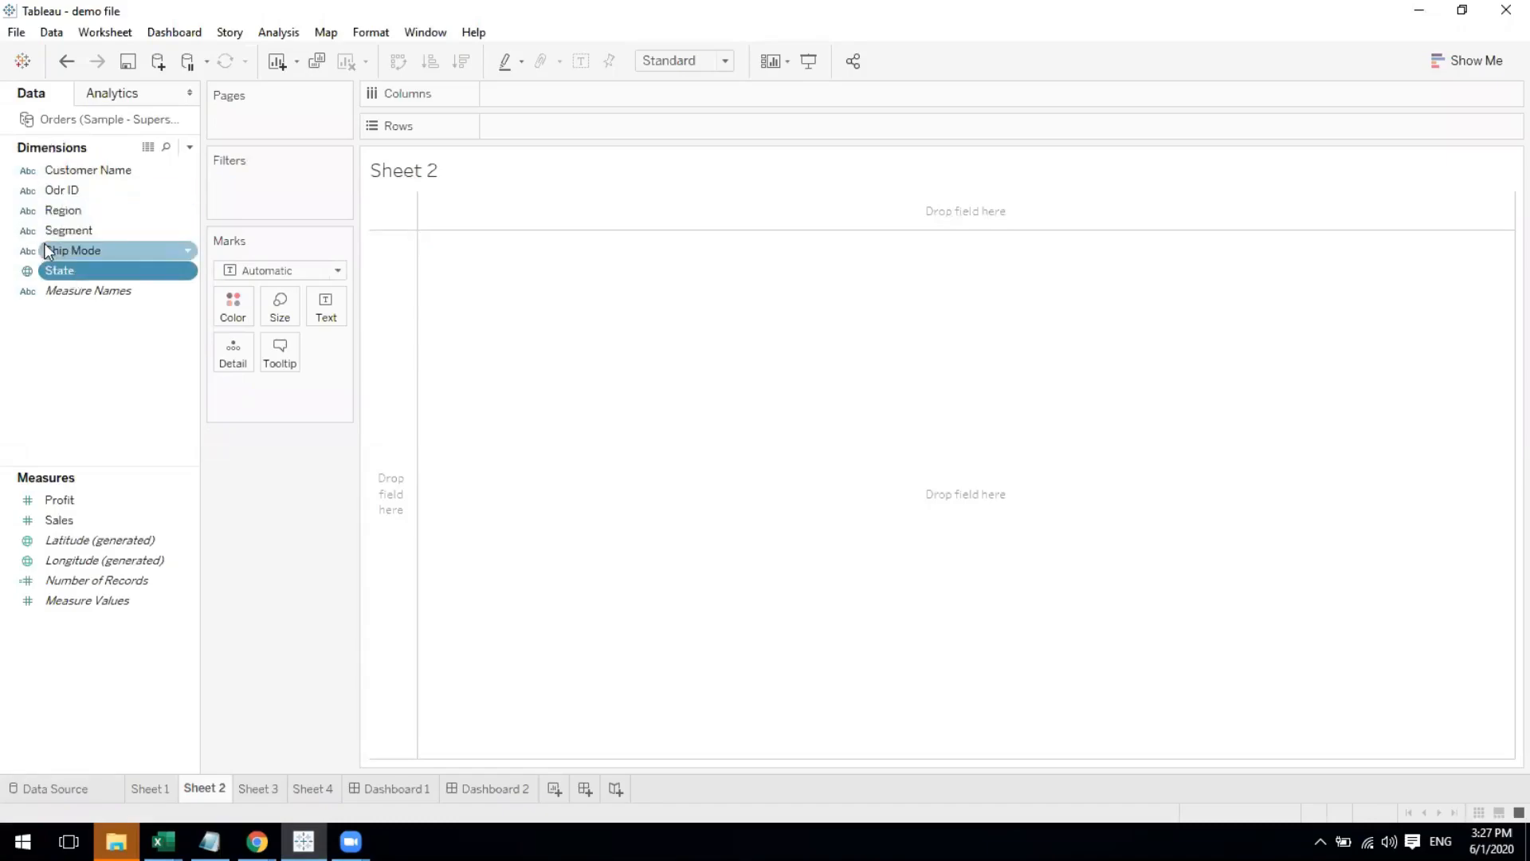
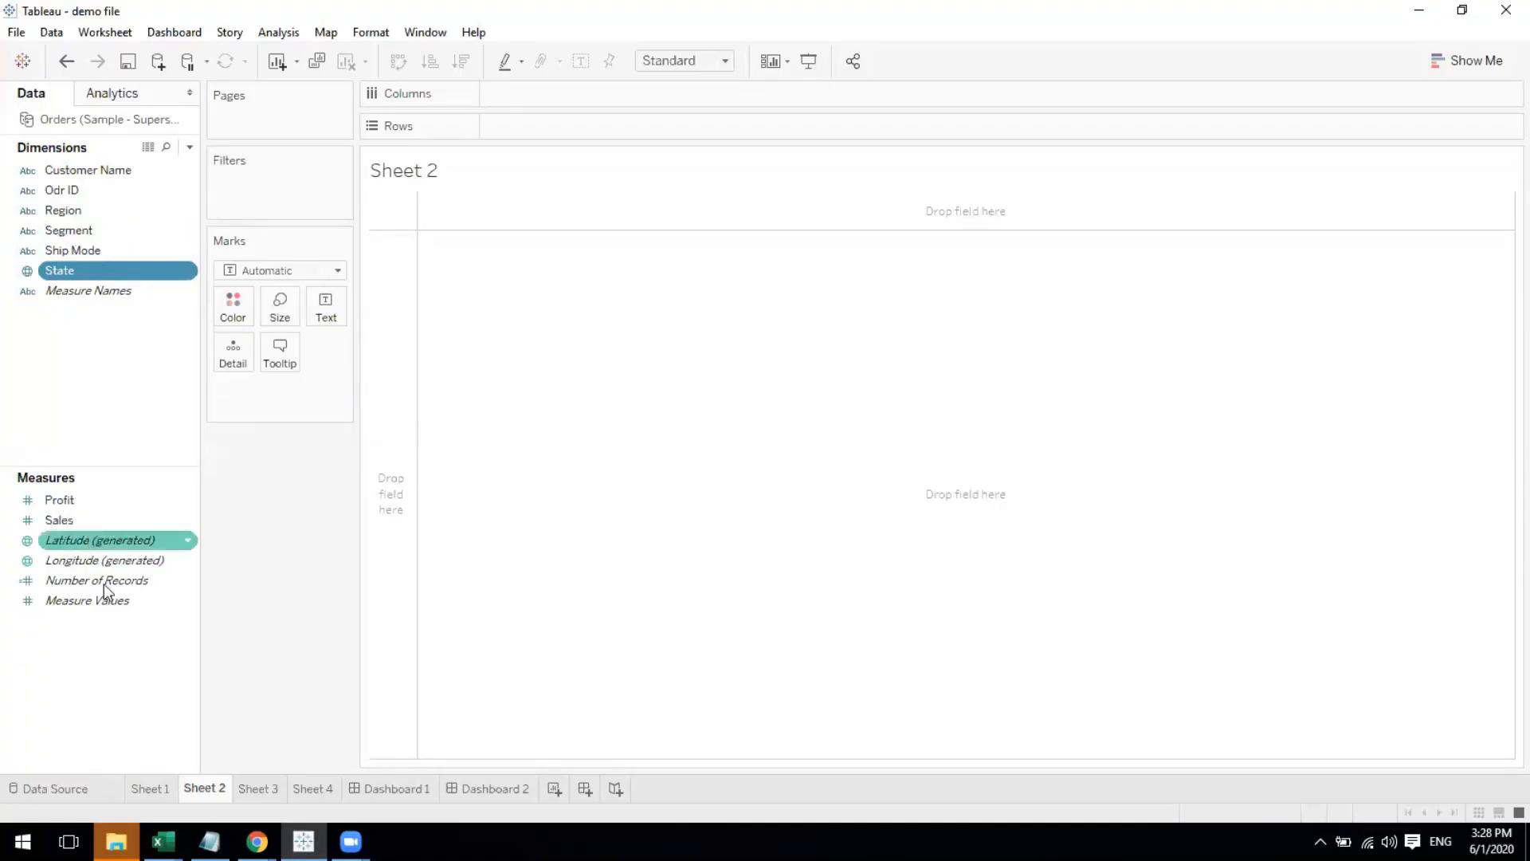
Return to the Orders sheet in Excel and examine the values of the Sales and Profit columns together
mouse_move(164, 842)
click(296, 749)
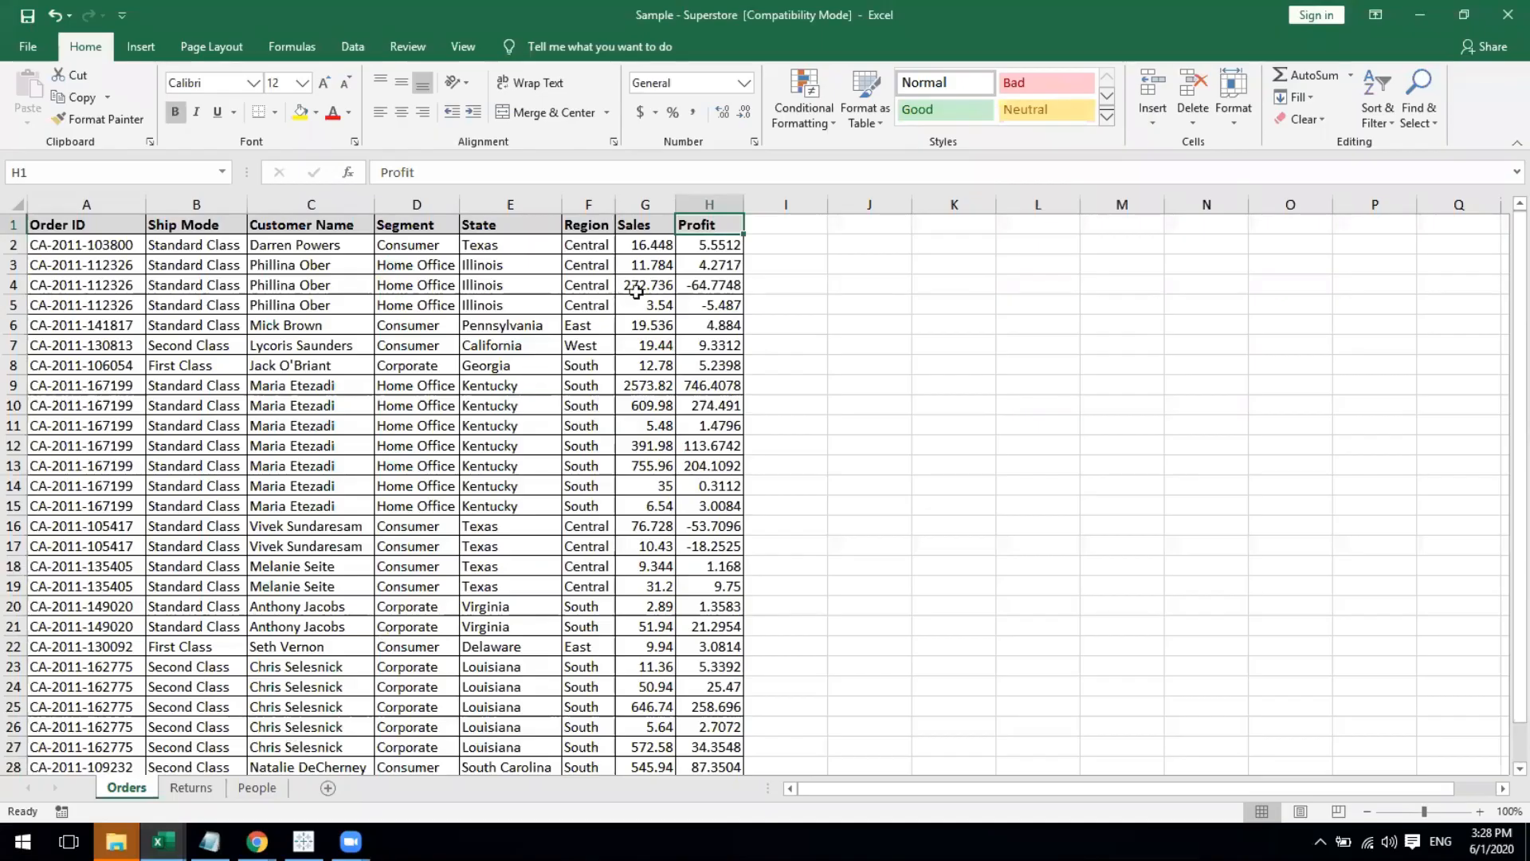
click(648, 248)
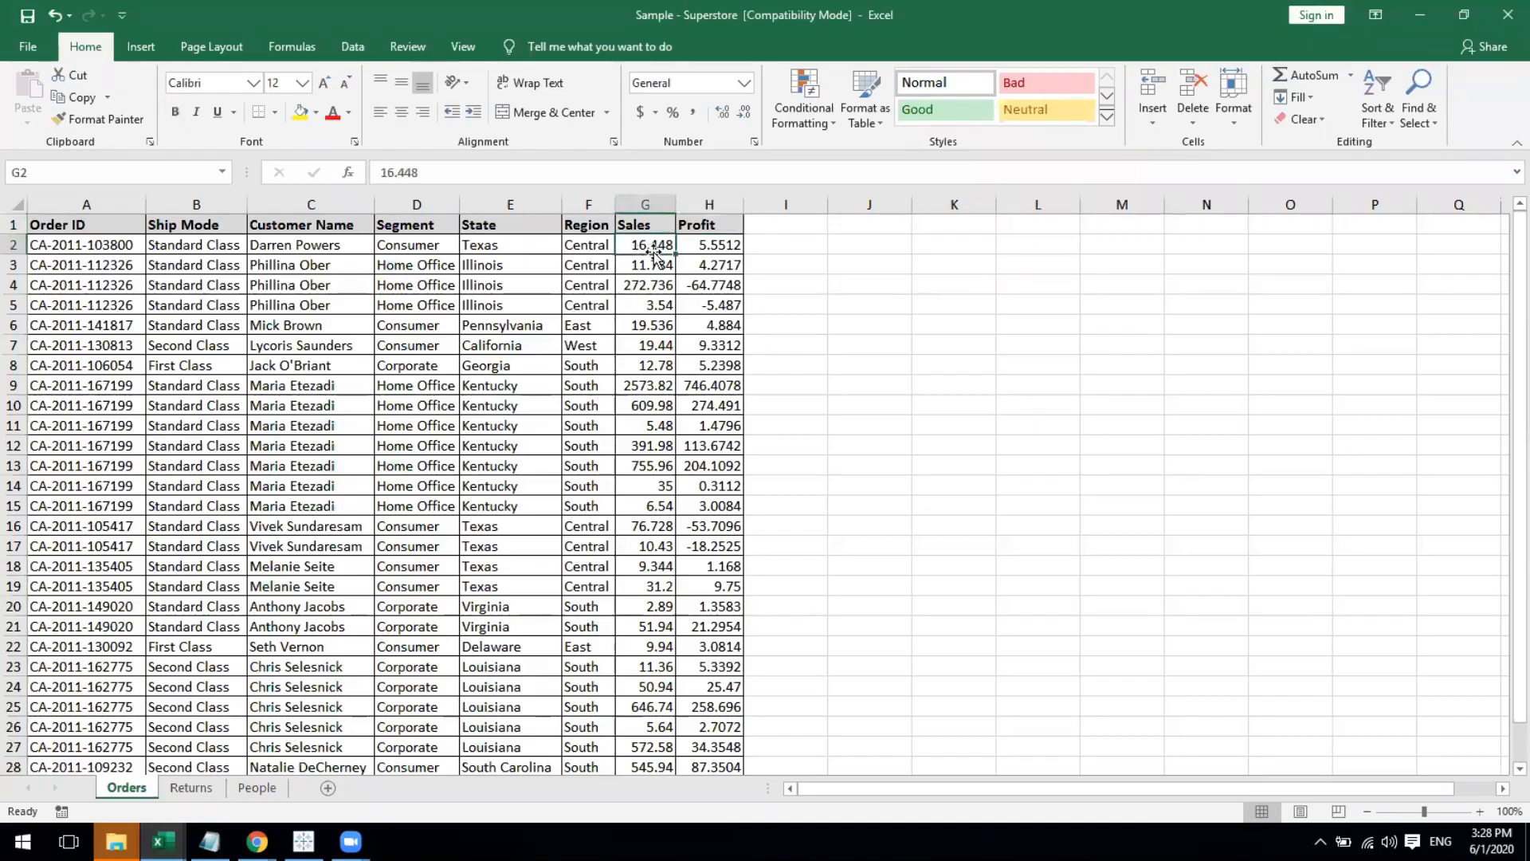
click(654, 197)
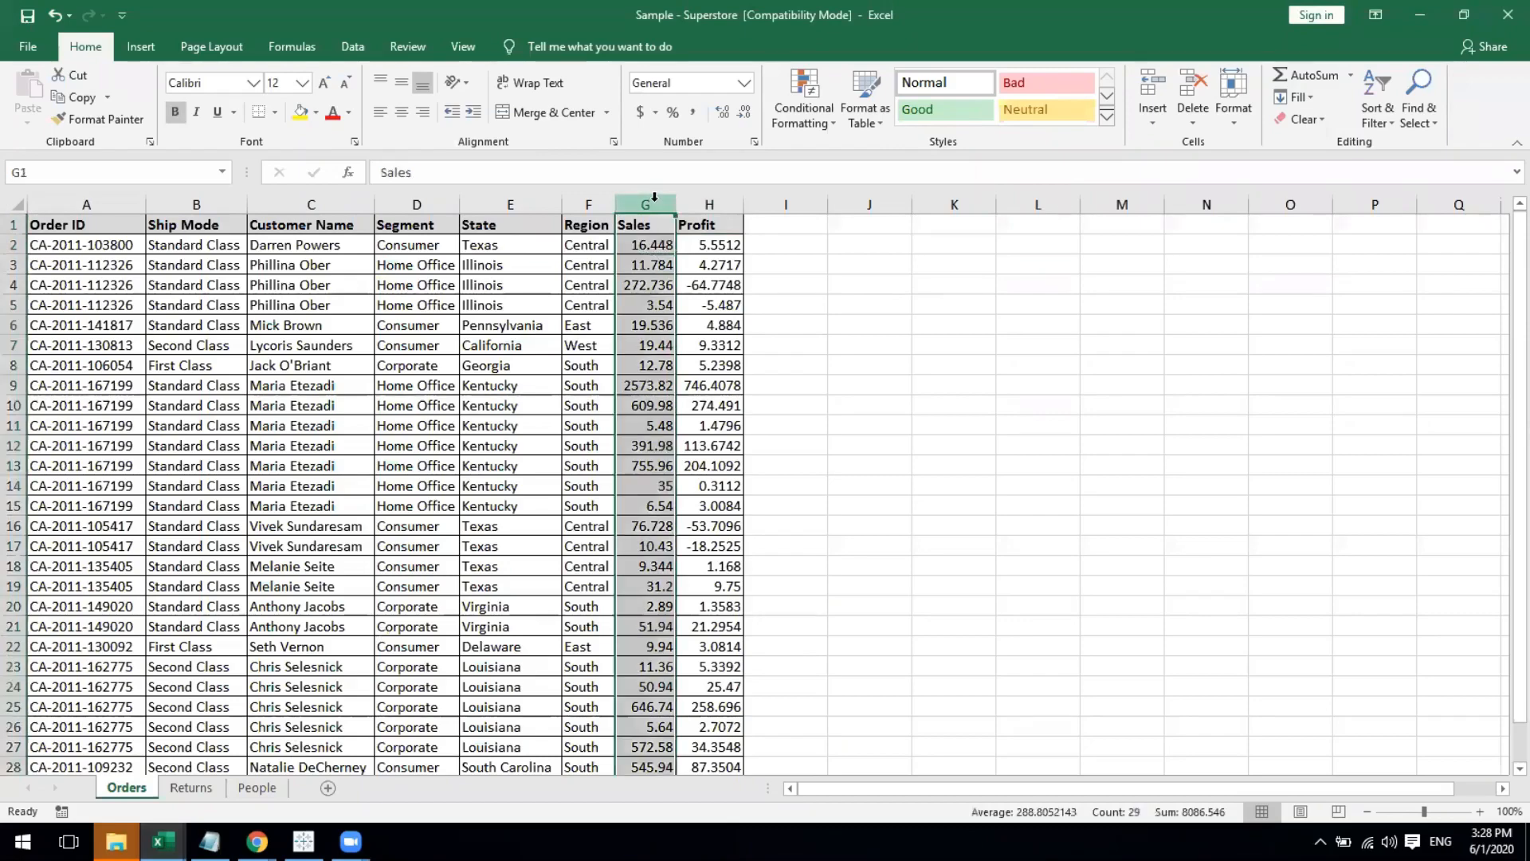
shift+click(680, 199)
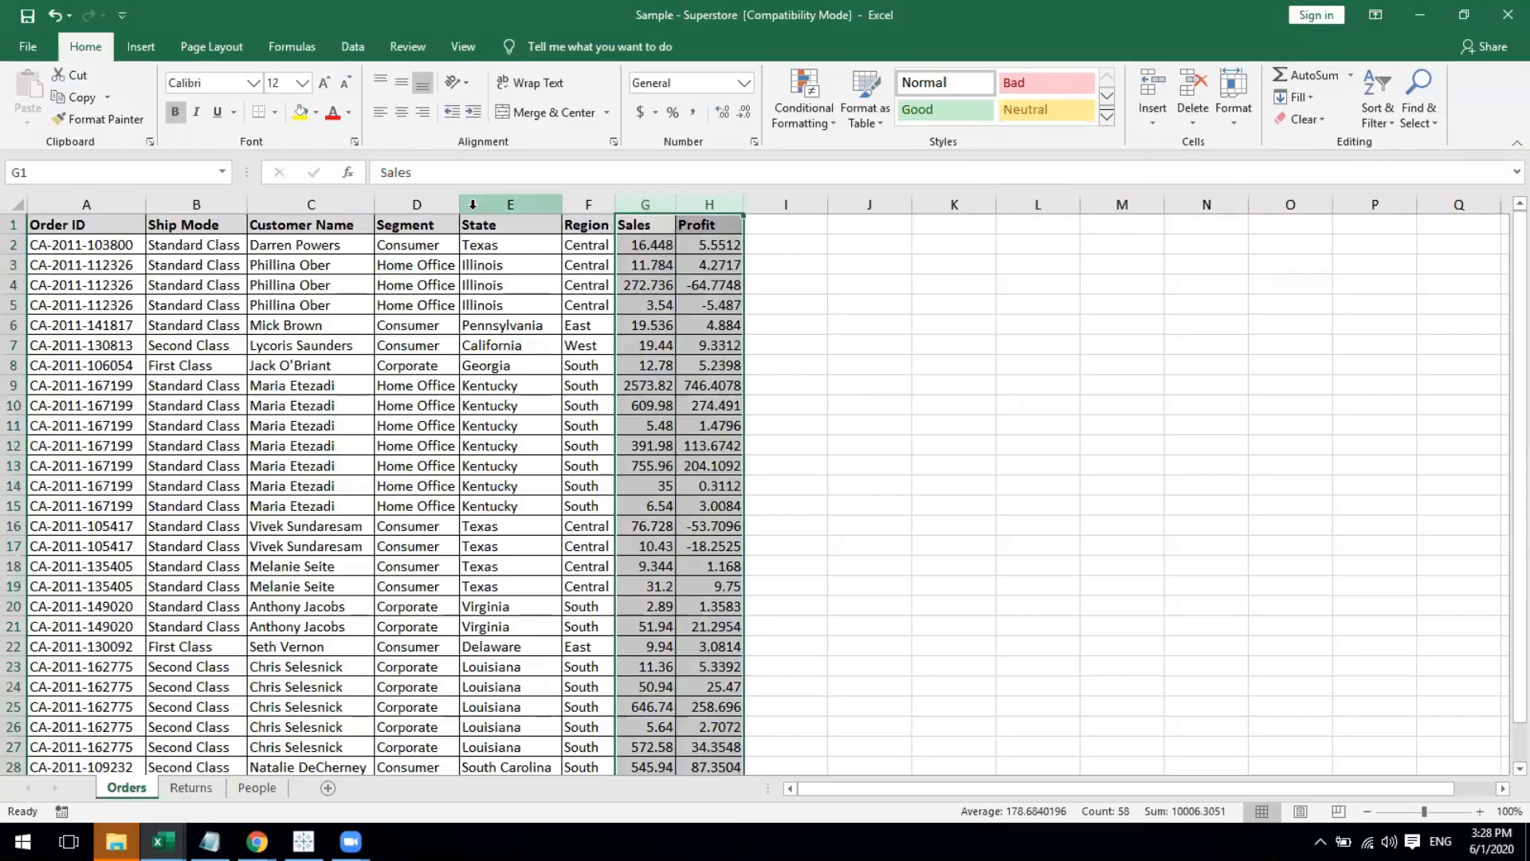
Switch back to Tableau and compare the dimensions of Sheet 2, including Measure Names, with the Profit measure
click(304, 841)
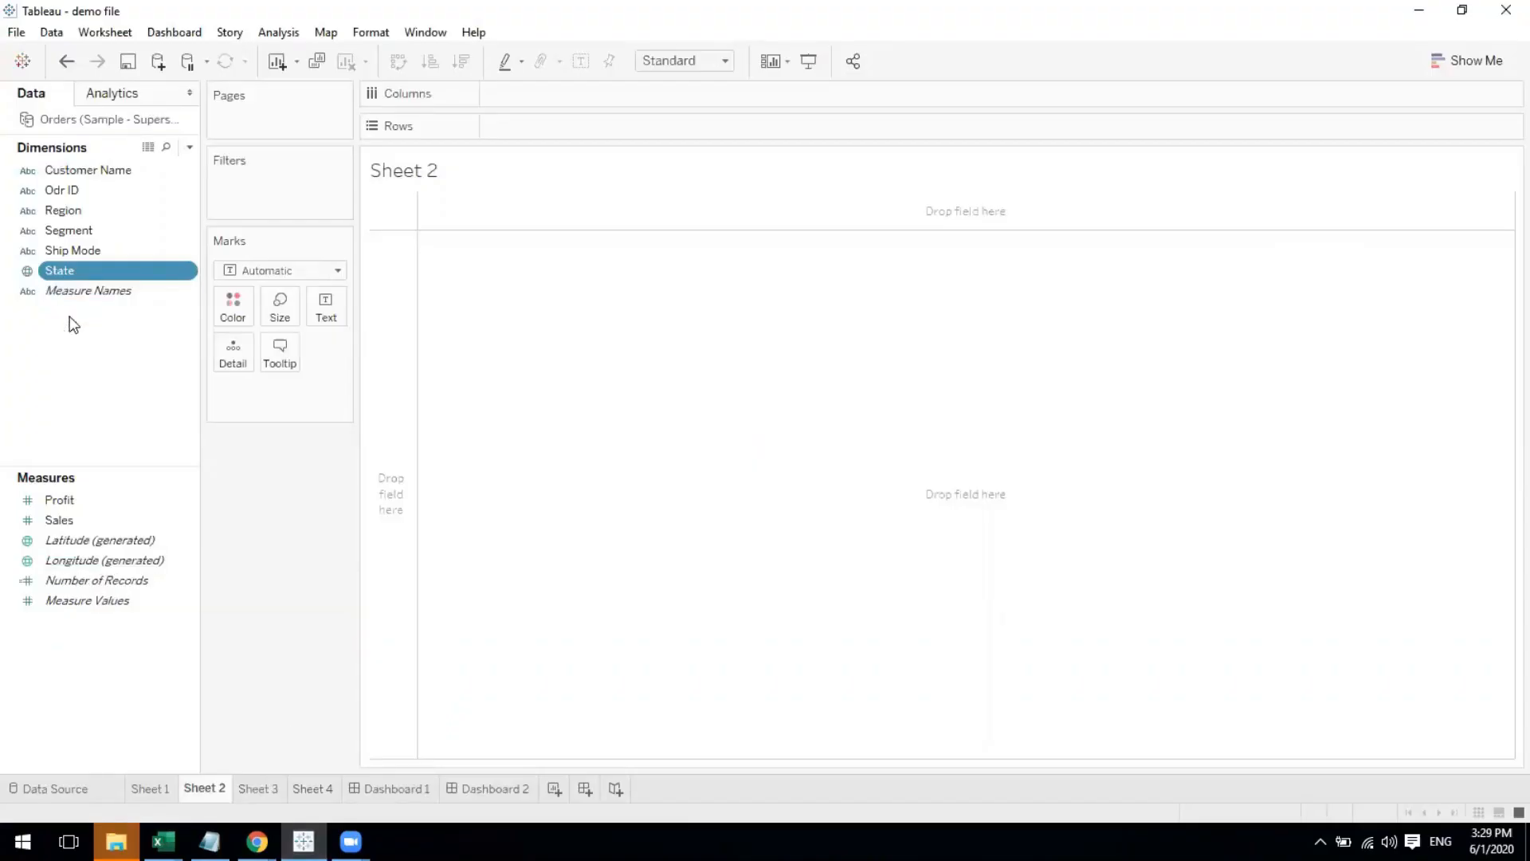
click(112, 461)
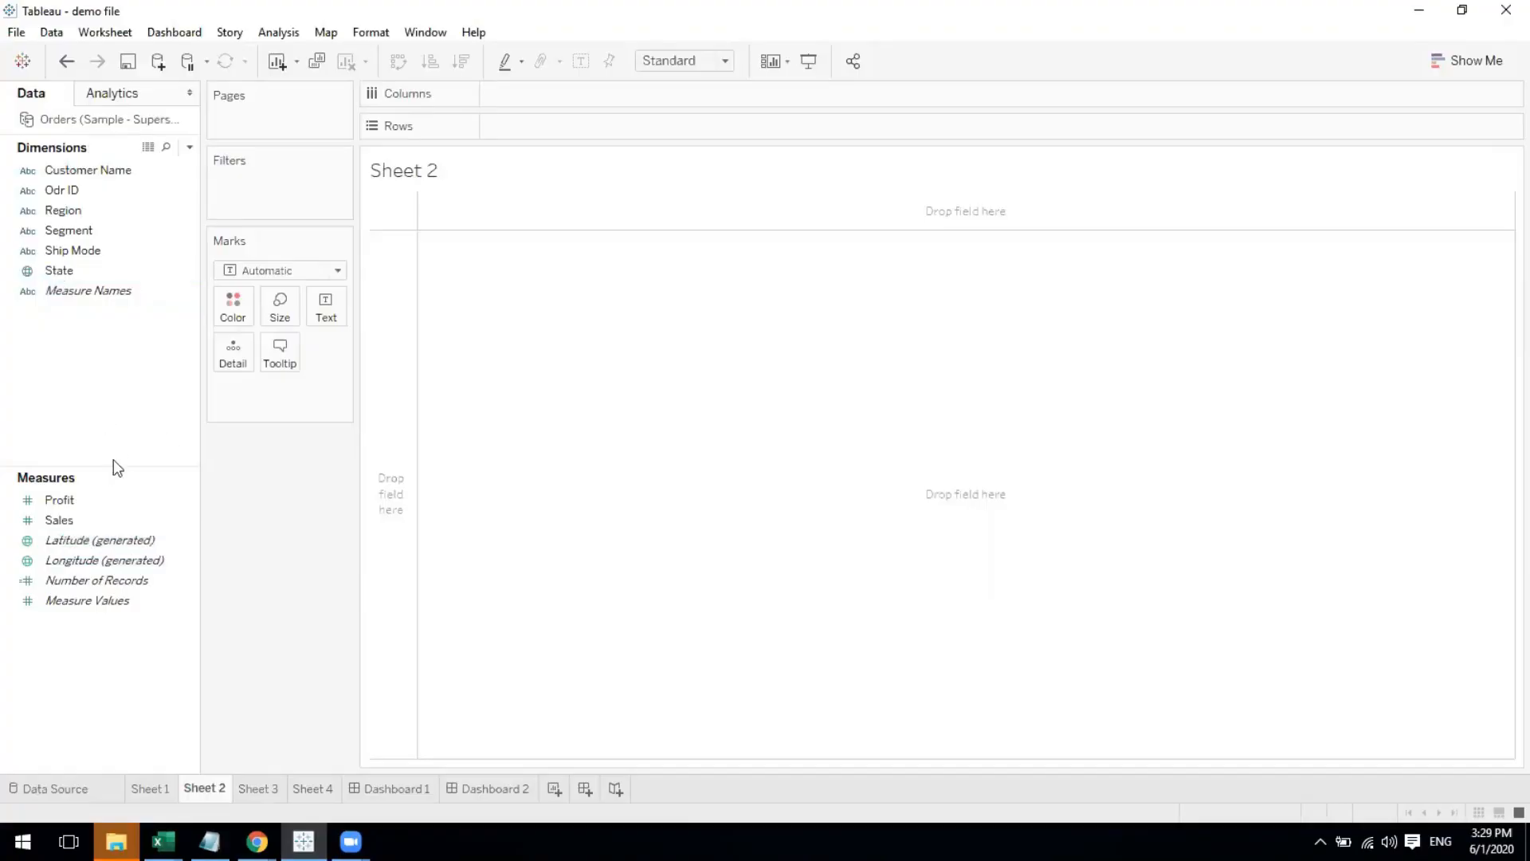
click(84, 235)
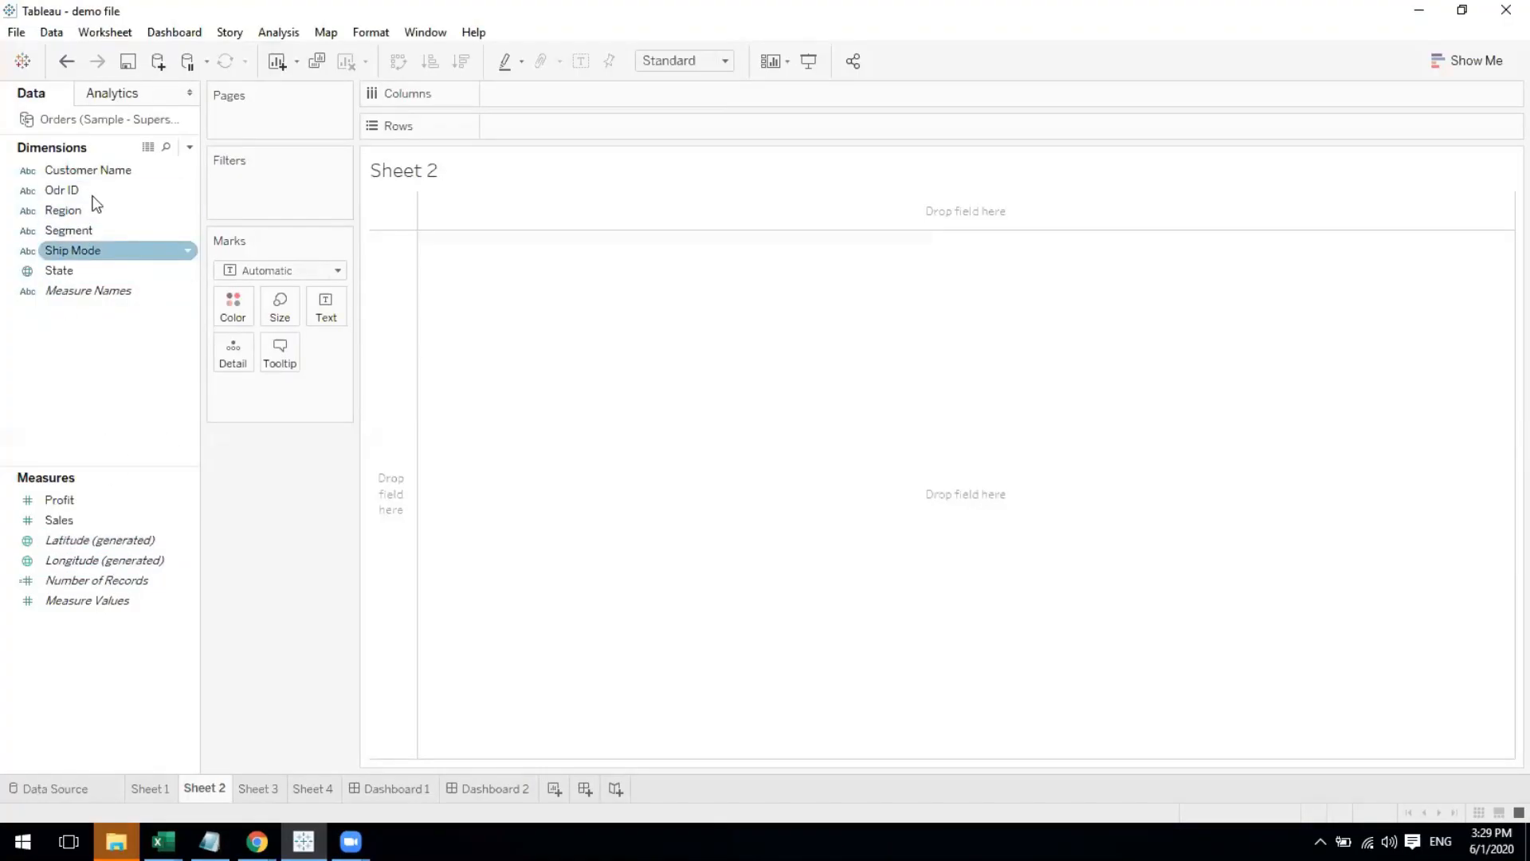
click(61, 292)
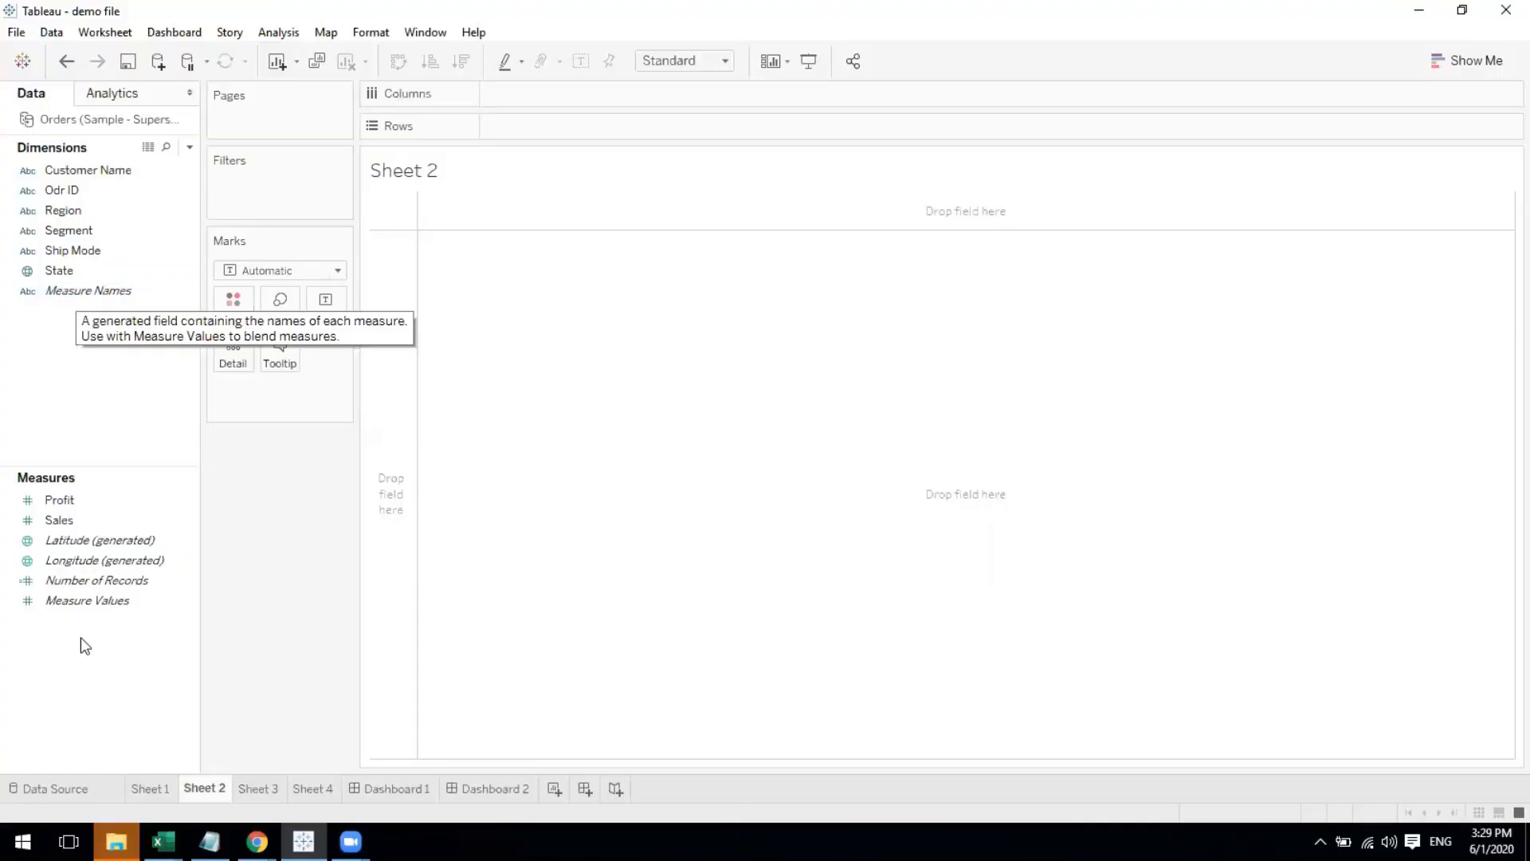
click(64, 500)
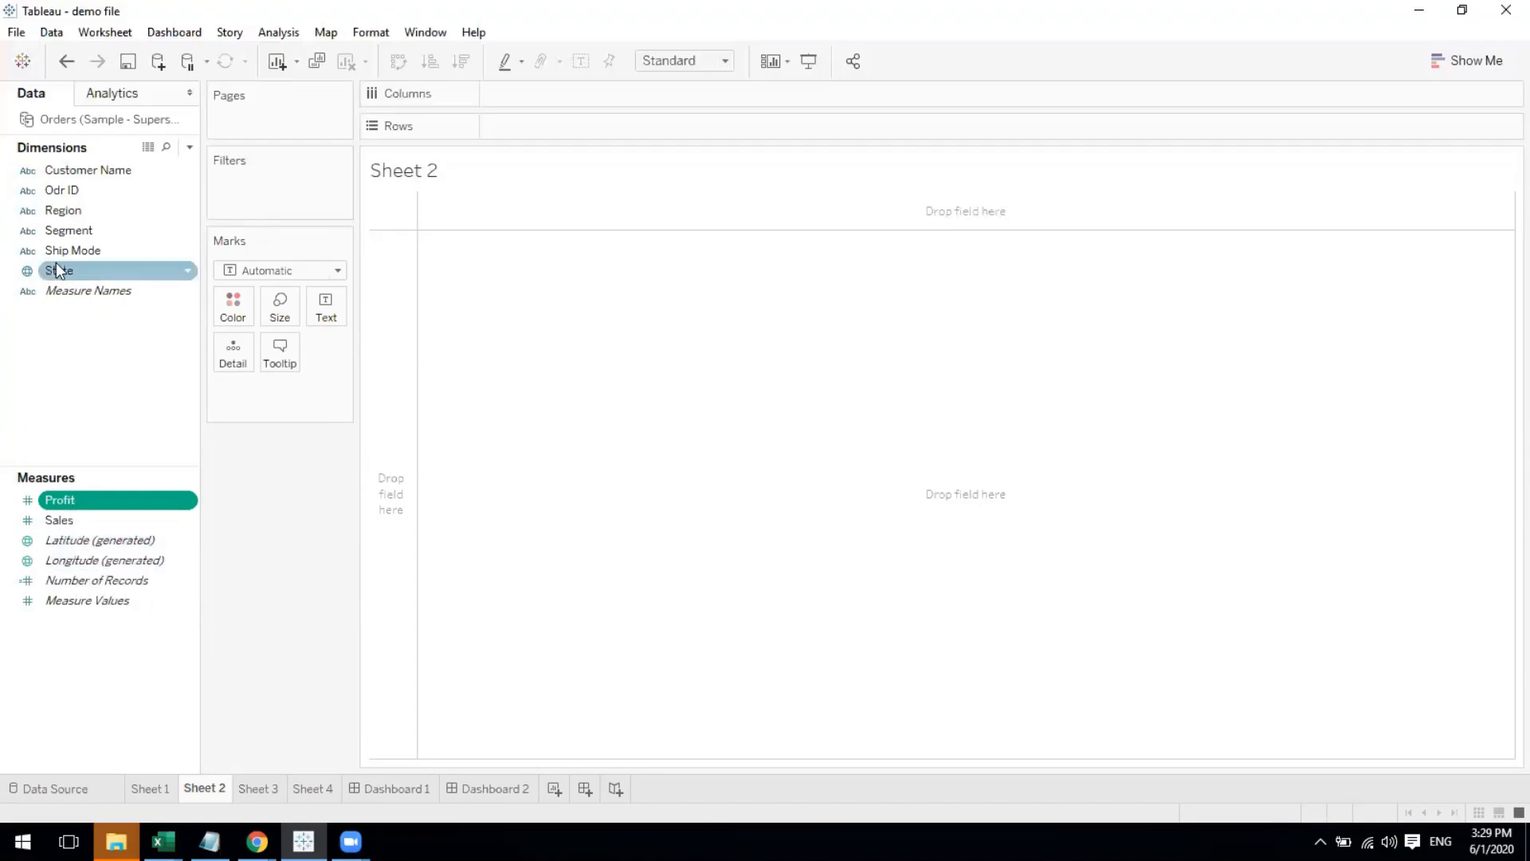
Plot State as a map in Sheet 2's empty view and clear State, Latitude and Longitude from it again
drag(56, 270, 817, 468)
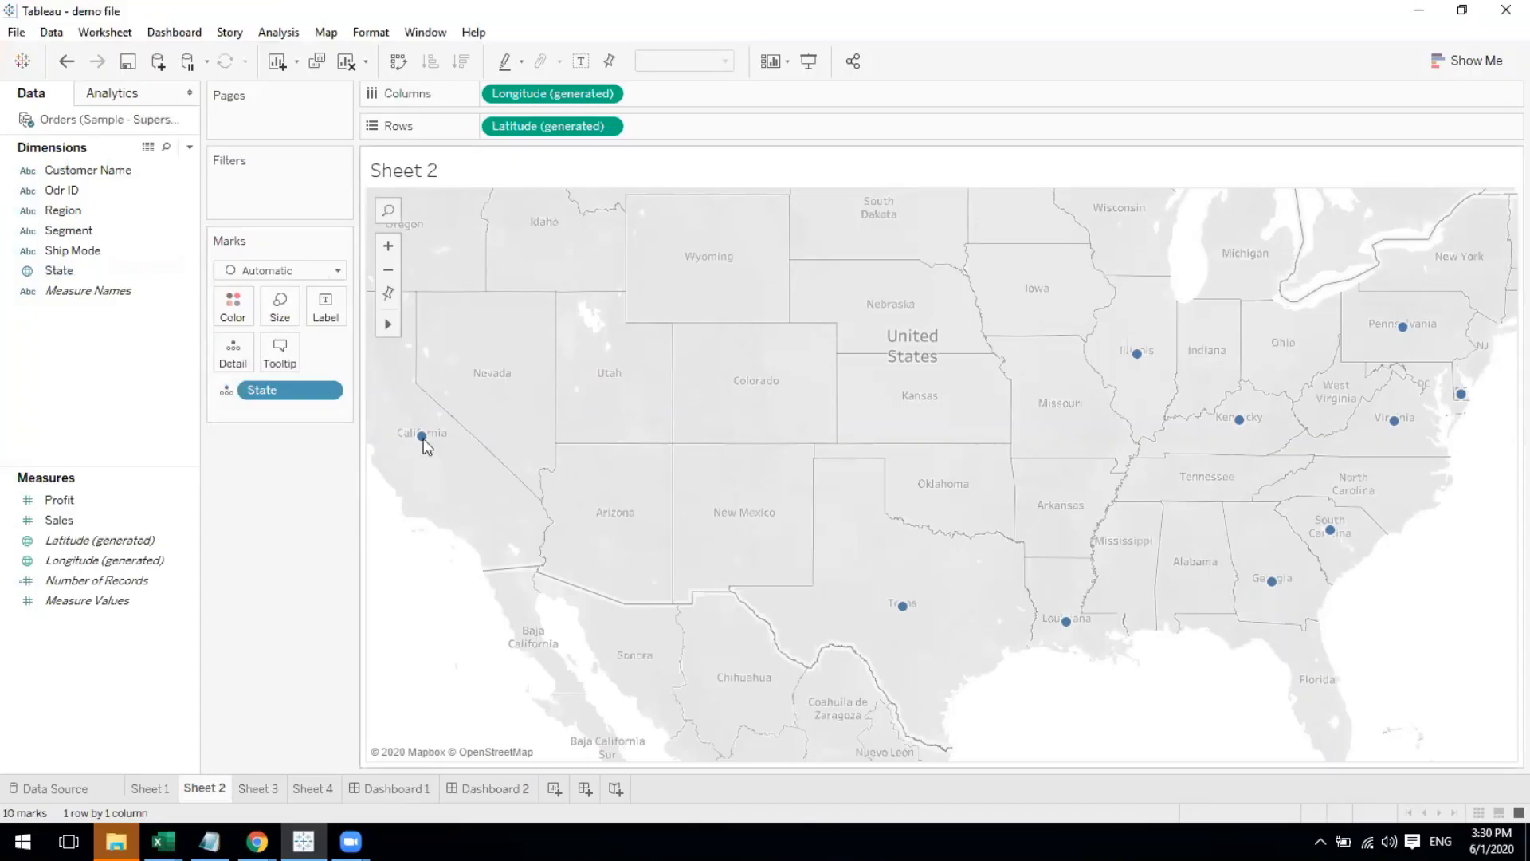
mouse_move(423, 443)
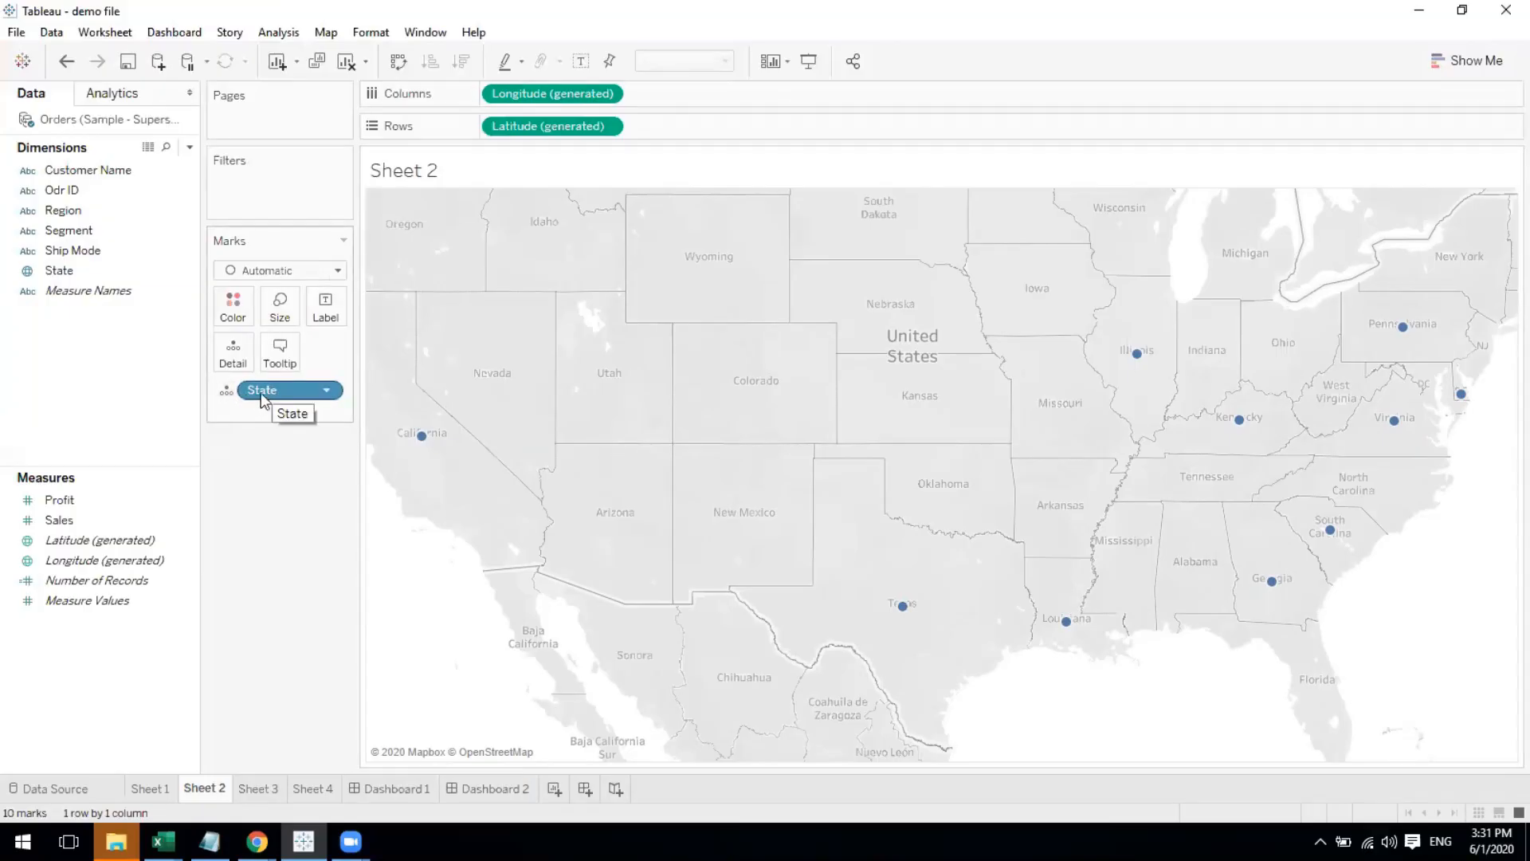
drag(273, 403, 261, 569)
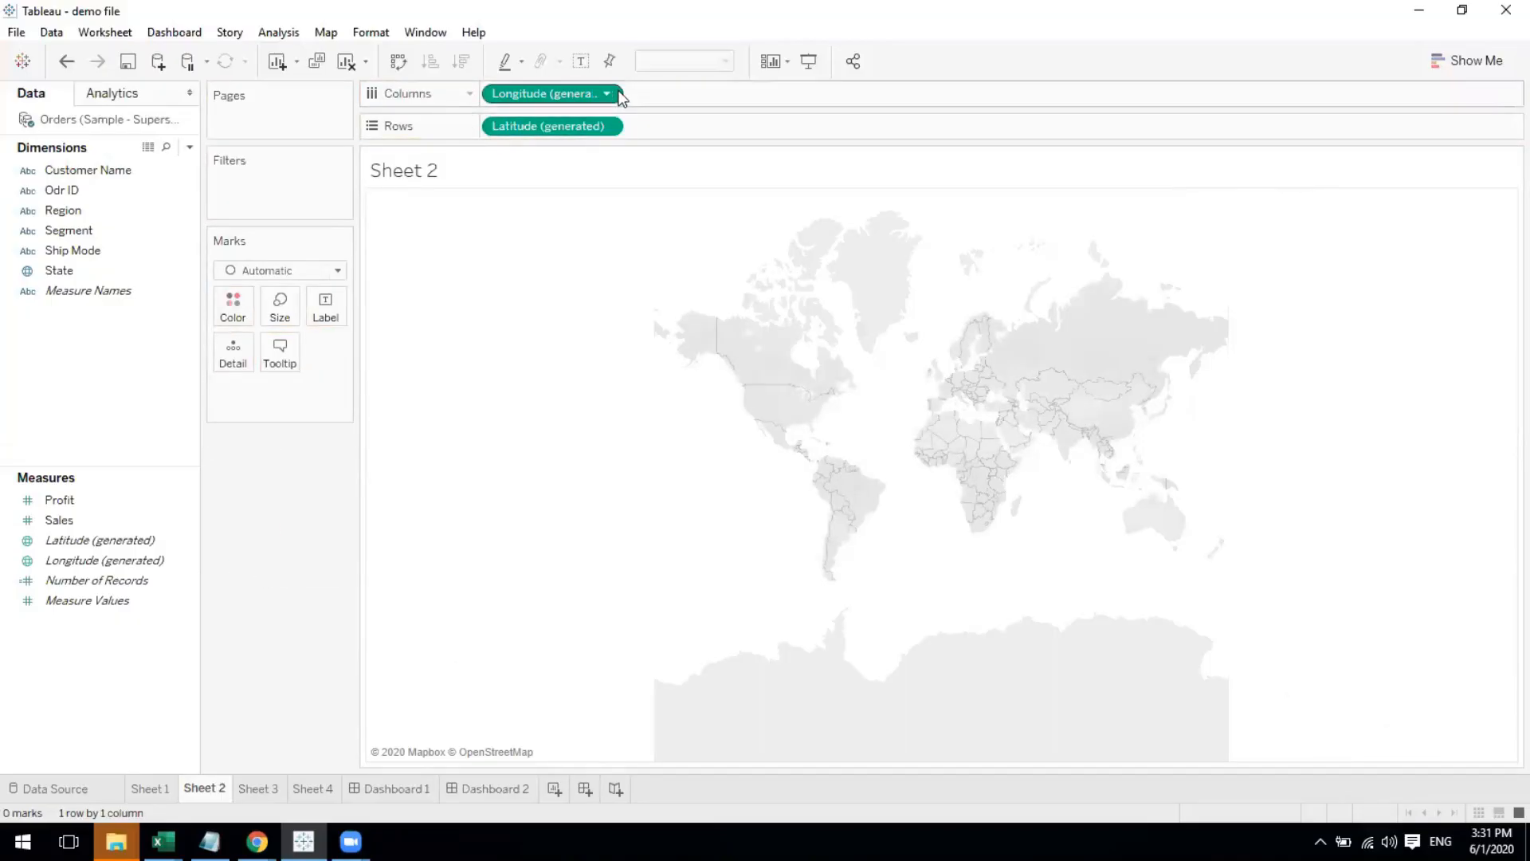
drag(564, 125, 290, 475)
drag(541, 100, 295, 494)
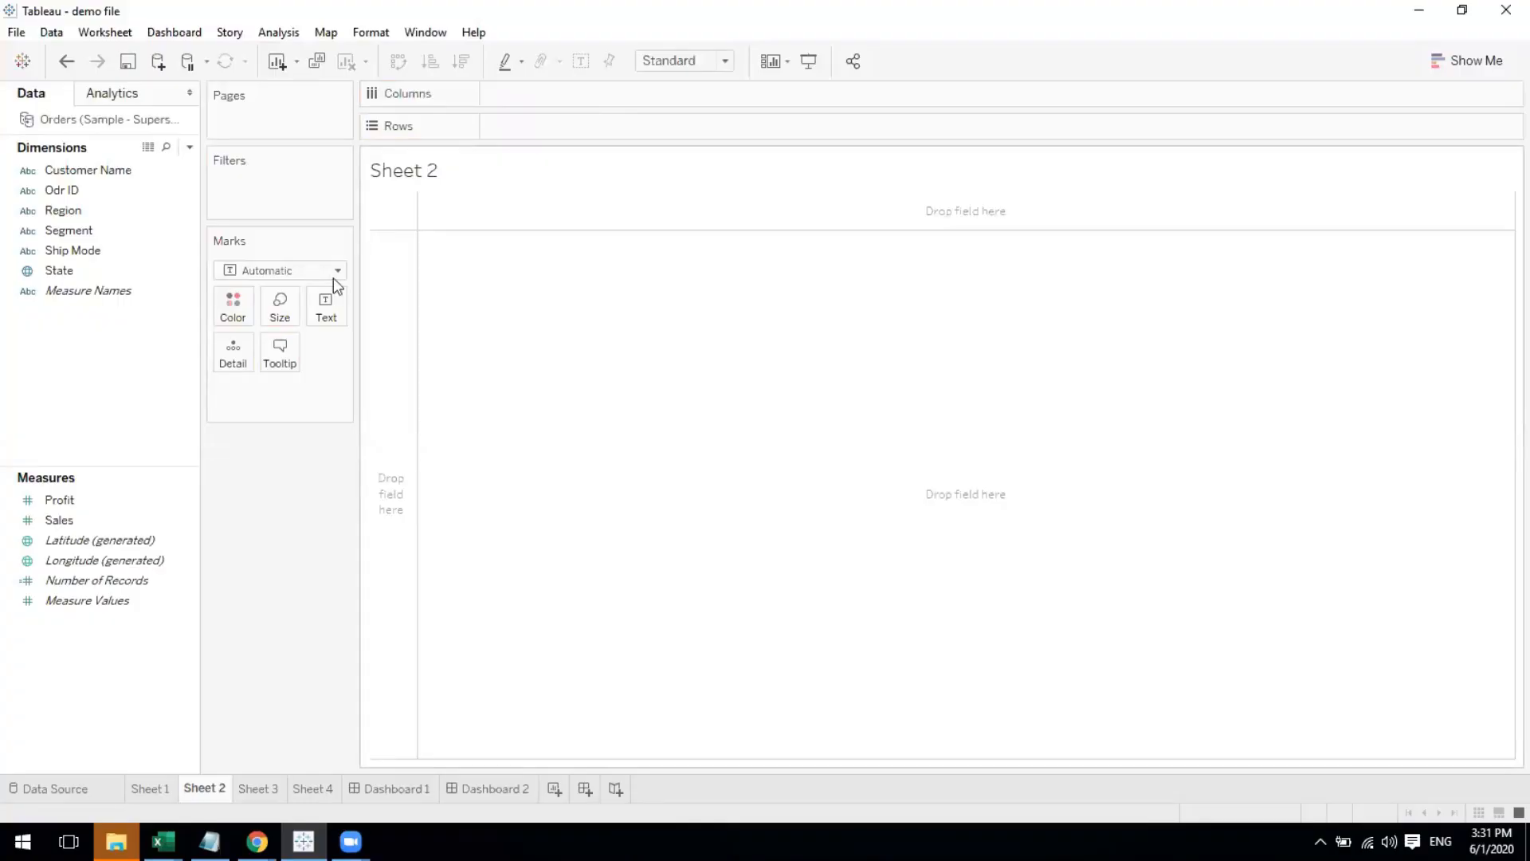
Plot State as a symbol map on Sheet 2 and colour the marks by State
drag(59, 273, 890, 545)
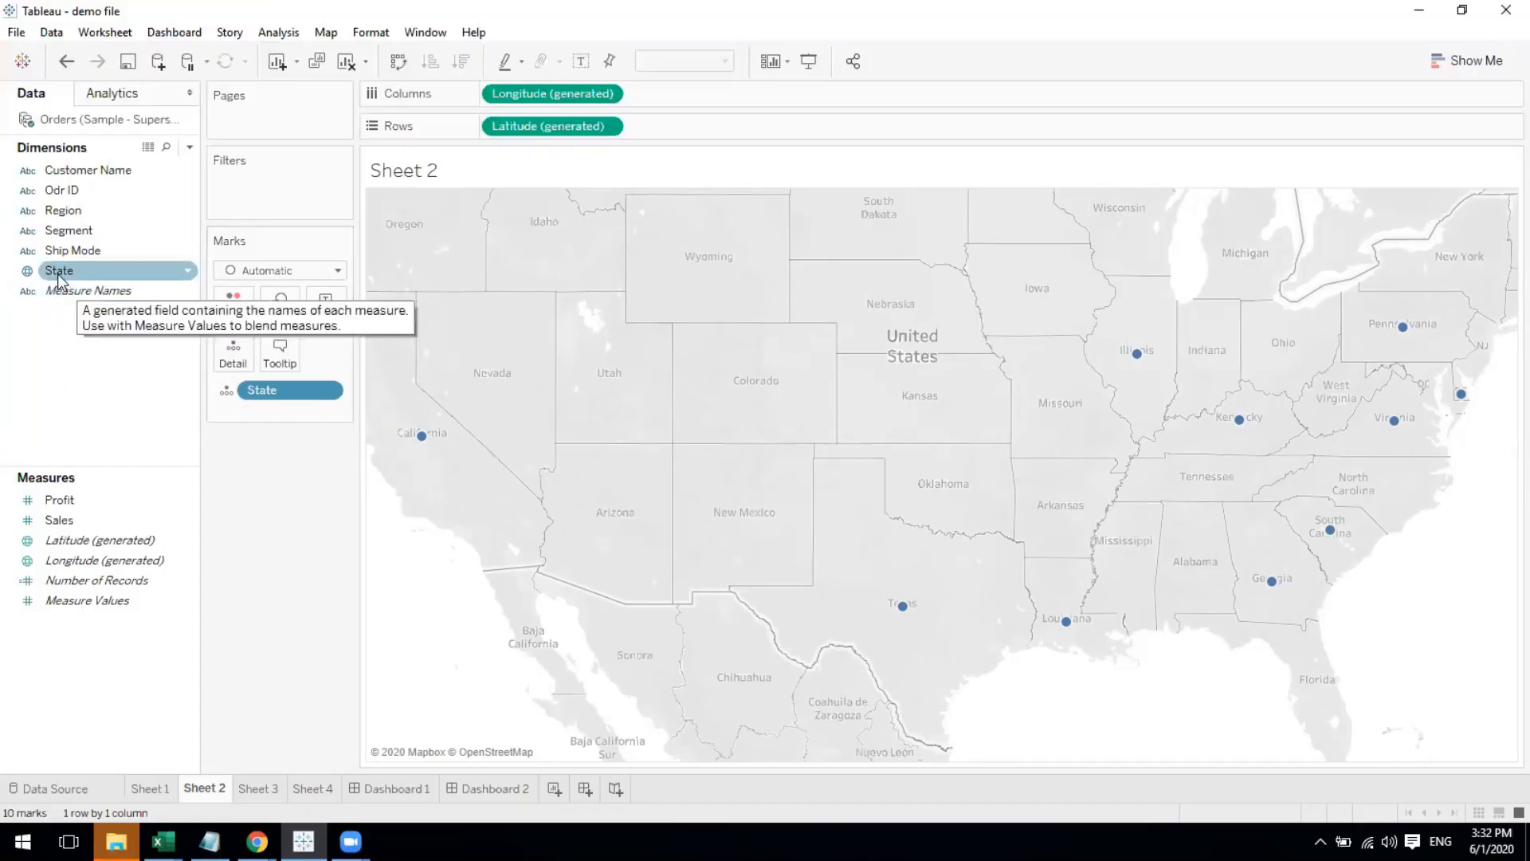
drag(59, 270, 237, 318)
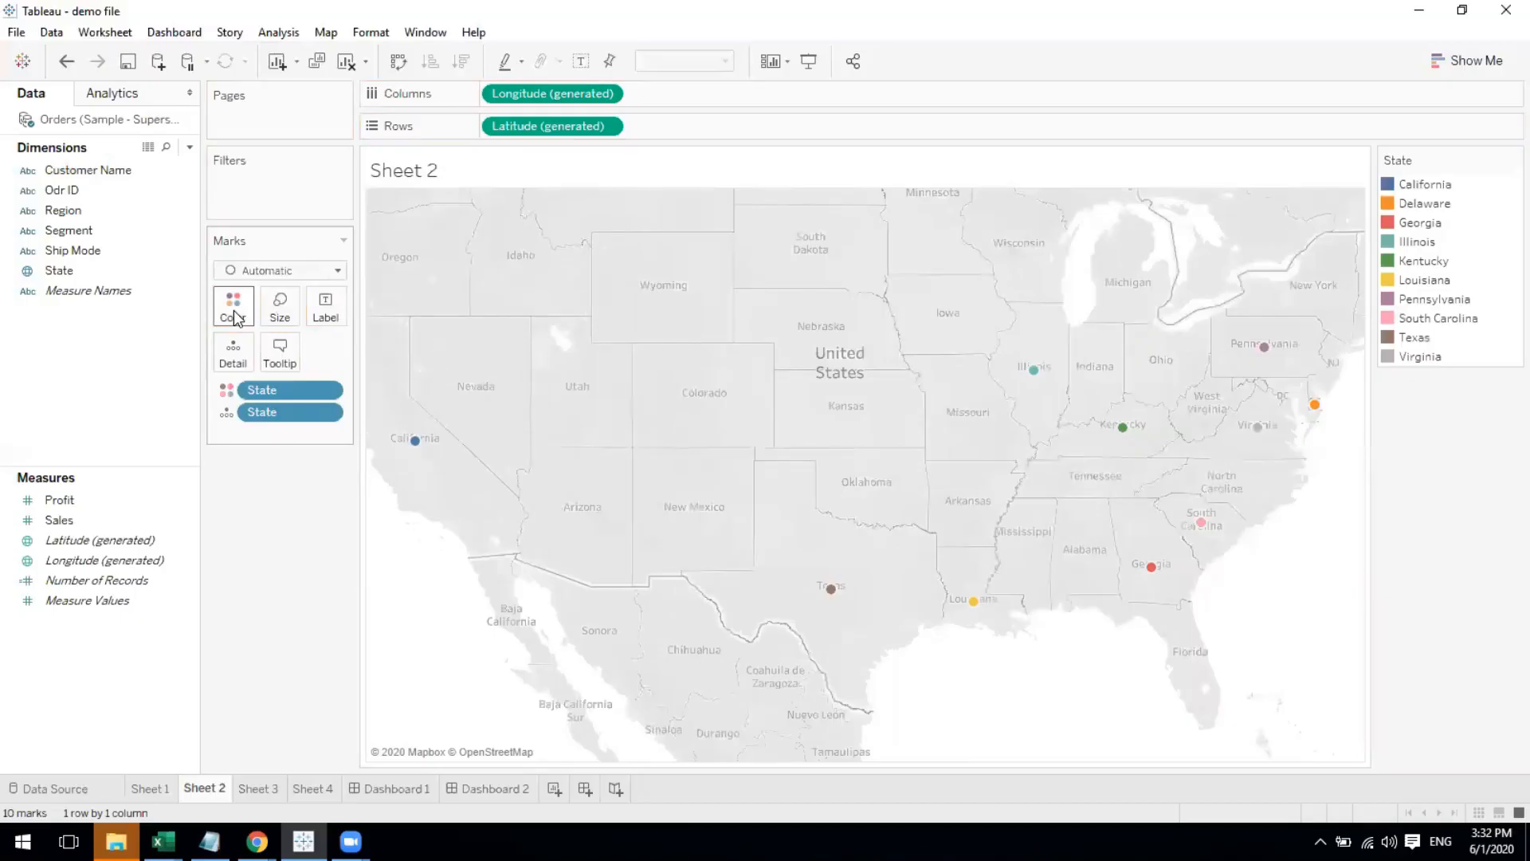
mouse_move(828, 606)
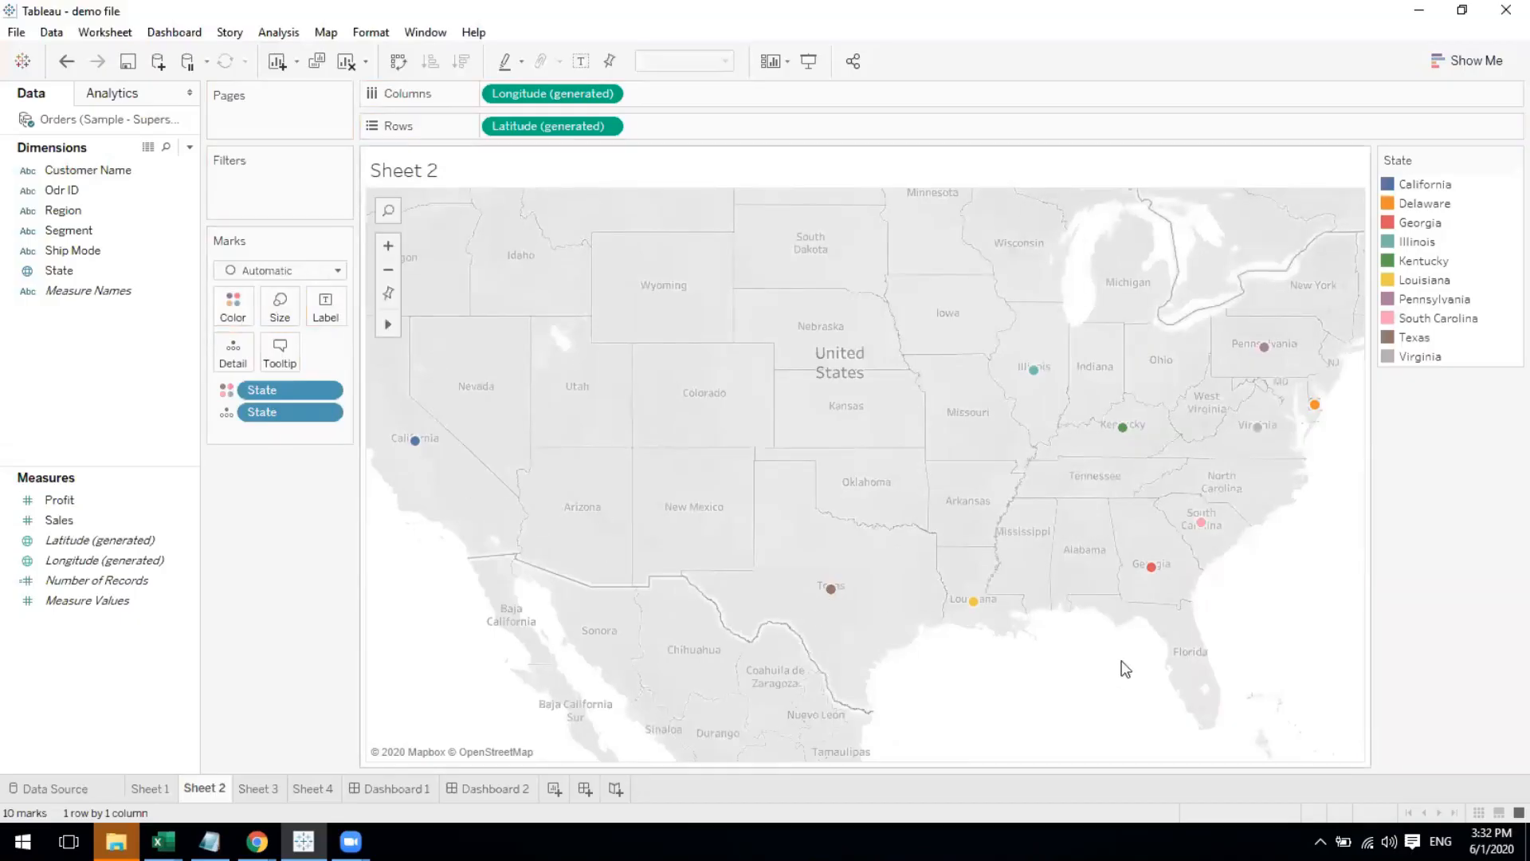
mouse_move(1269, 349)
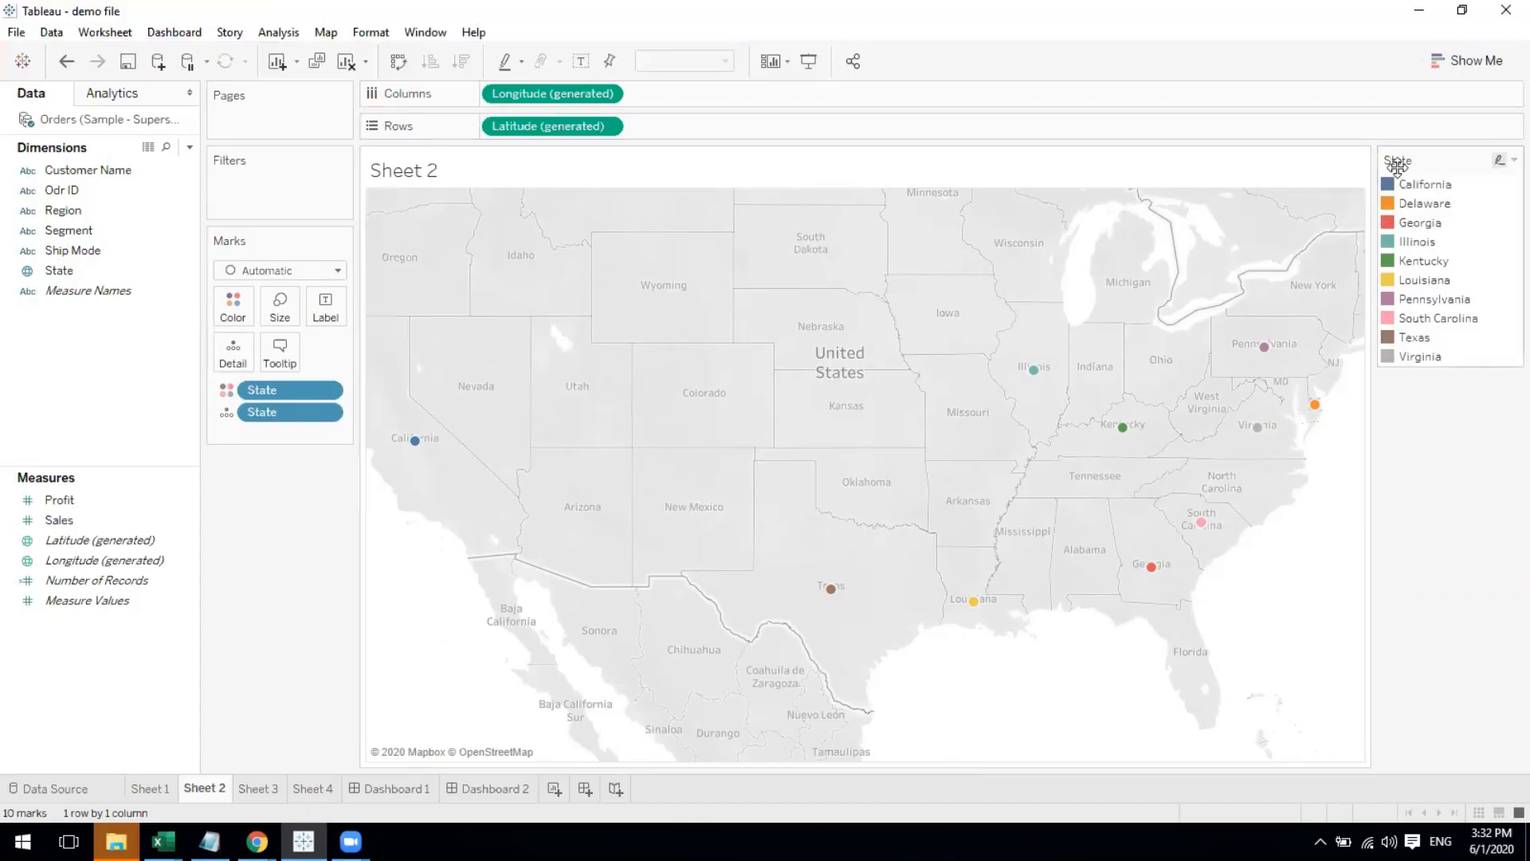
Highlight individual states on the map from the State legend, including Delaware, Illinois, Pennsylvania, Texas, California and Georgia
click(1415, 202)
click(1415, 242)
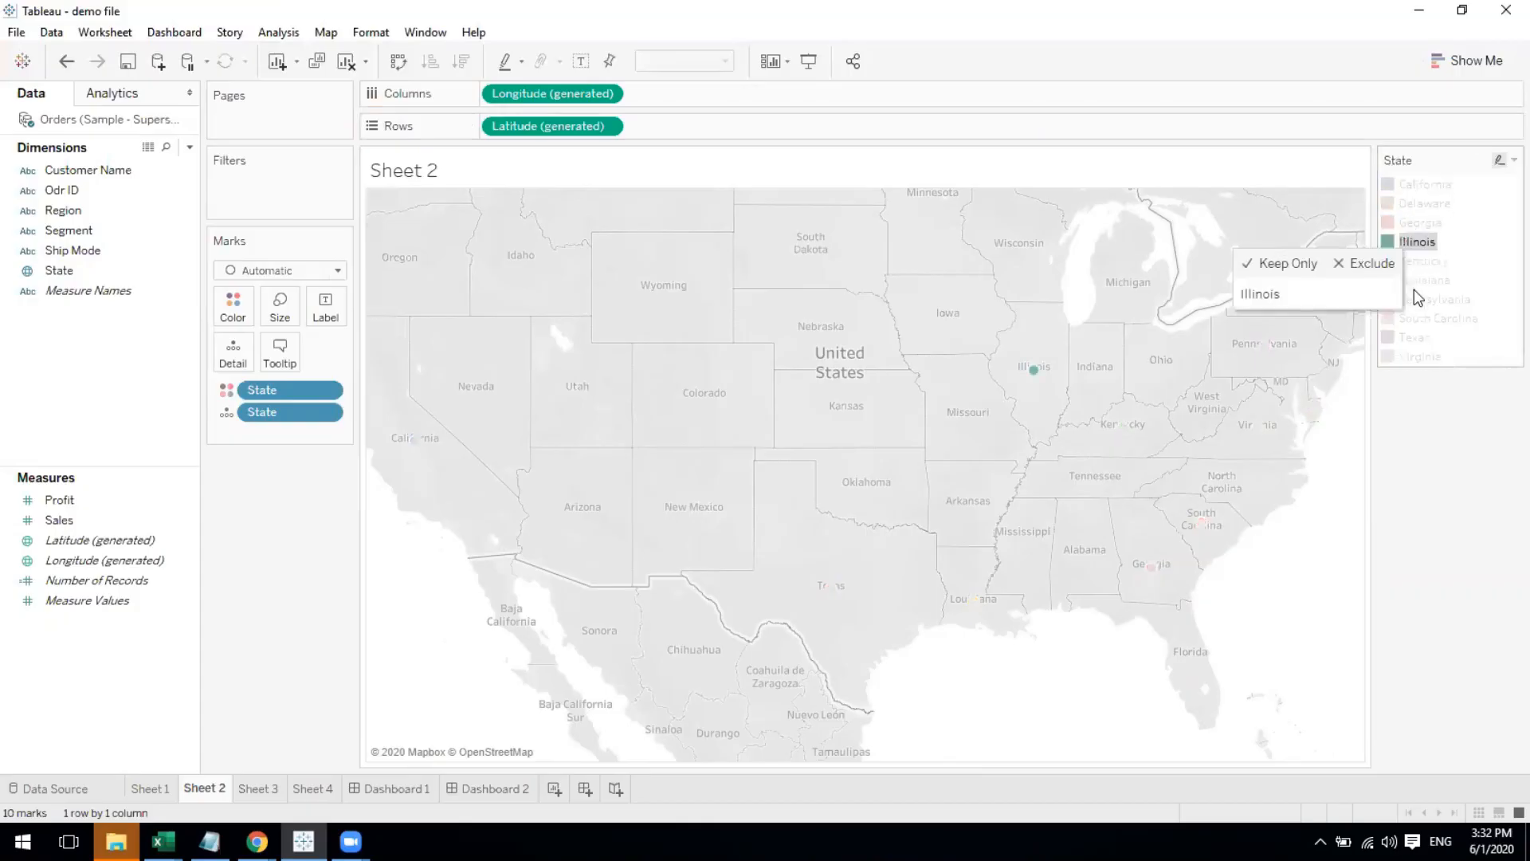
click(1415, 296)
click(1415, 333)
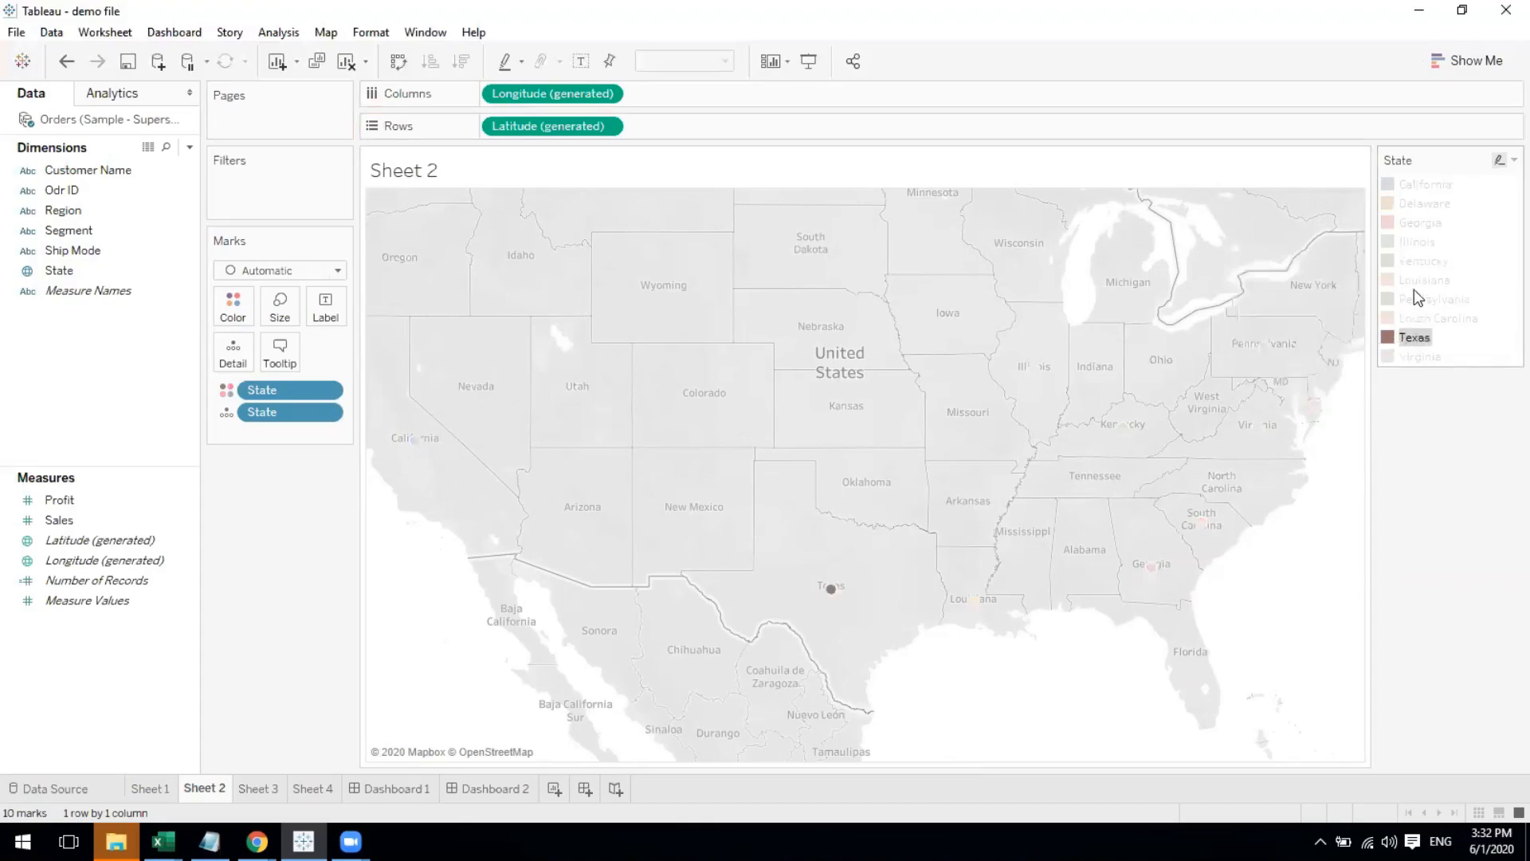
click(1414, 295)
click(1414, 243)
click(1410, 204)
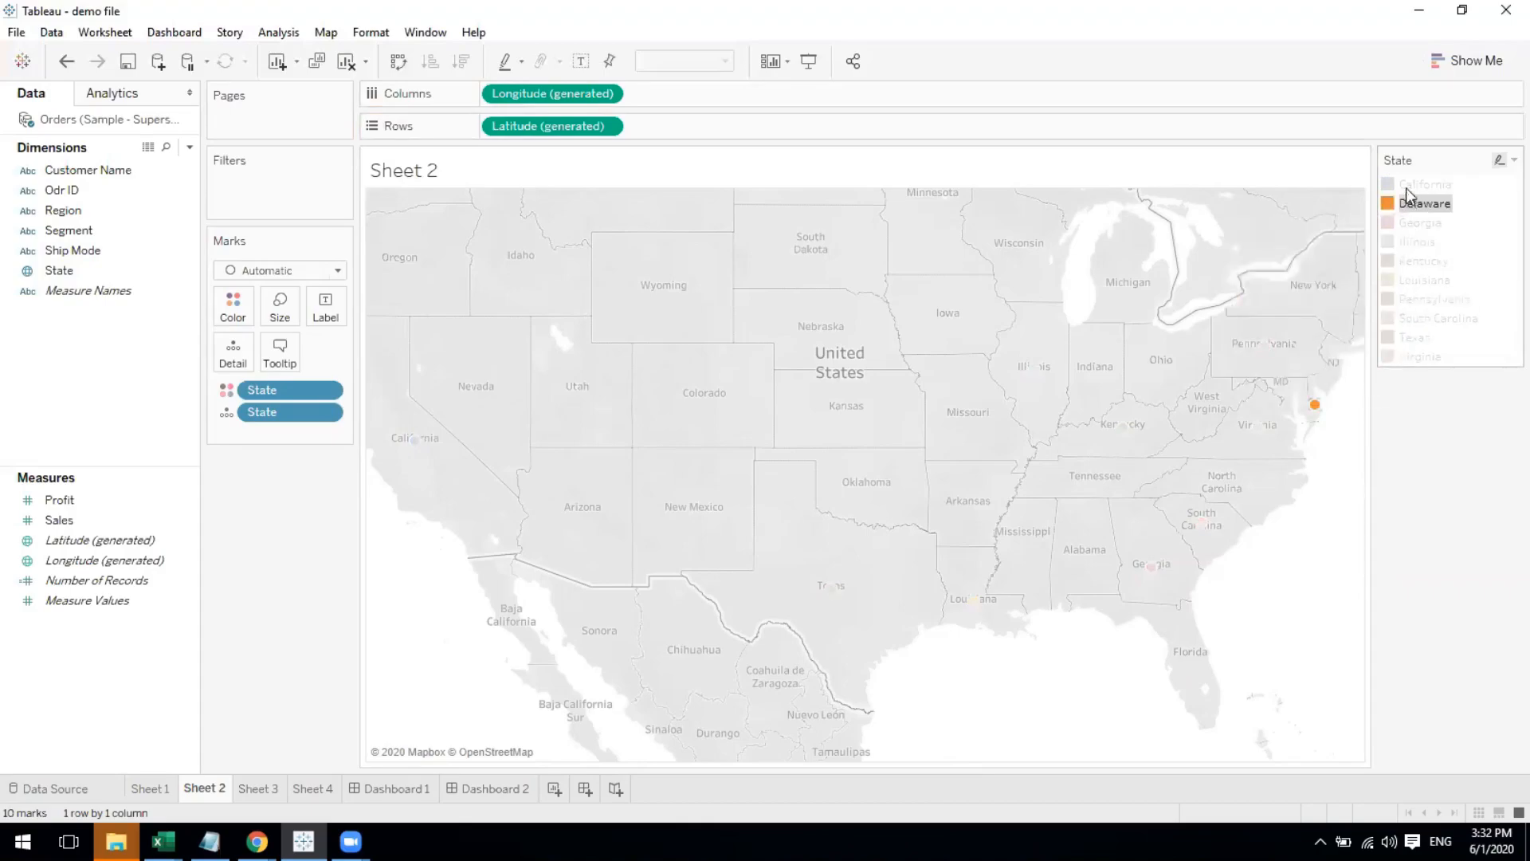
click(1408, 186)
click(1415, 224)
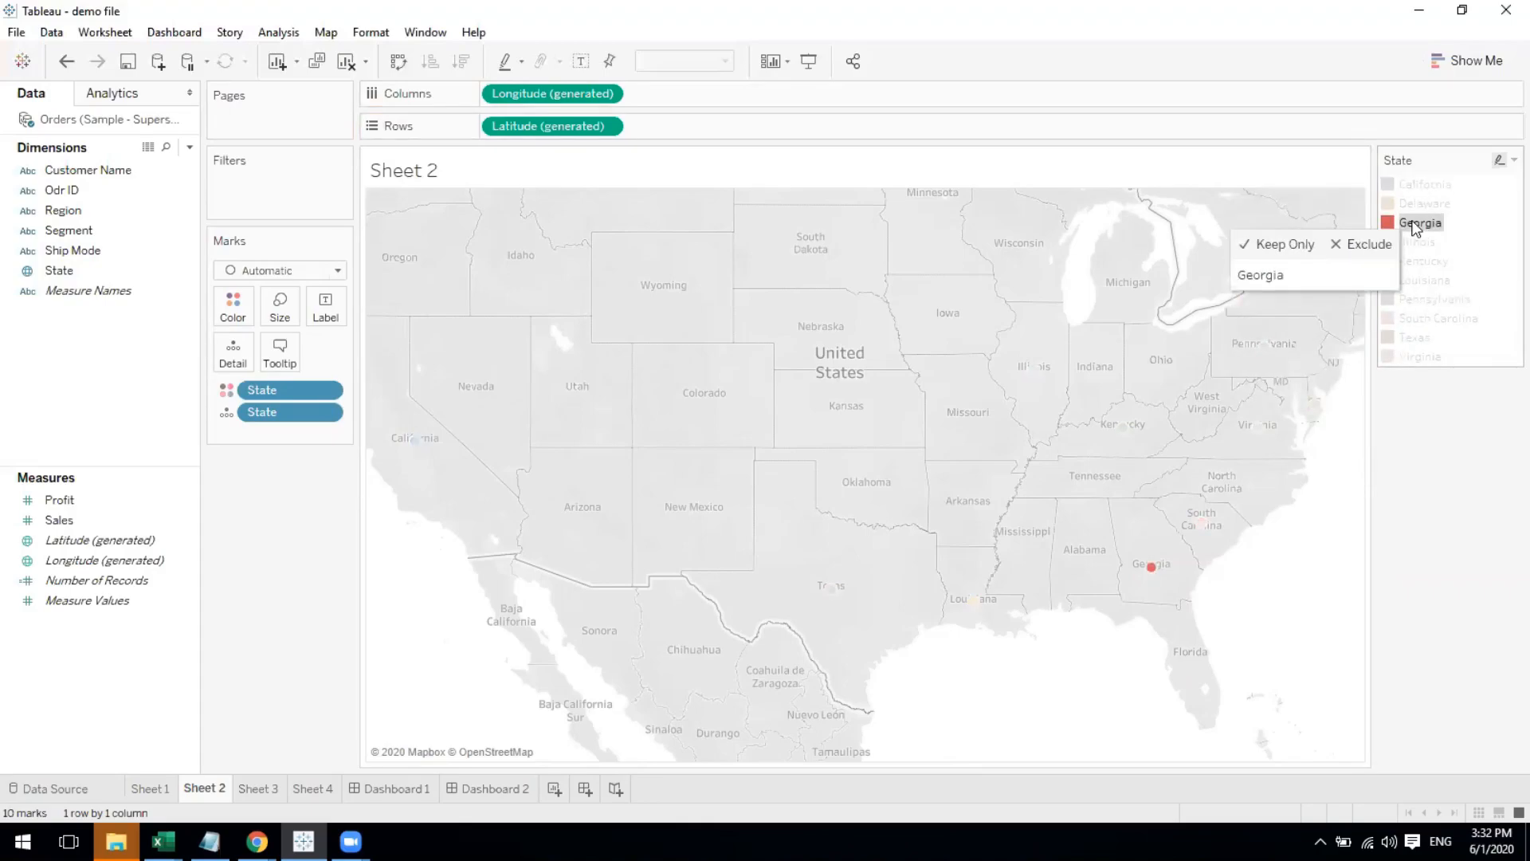
click(1415, 242)
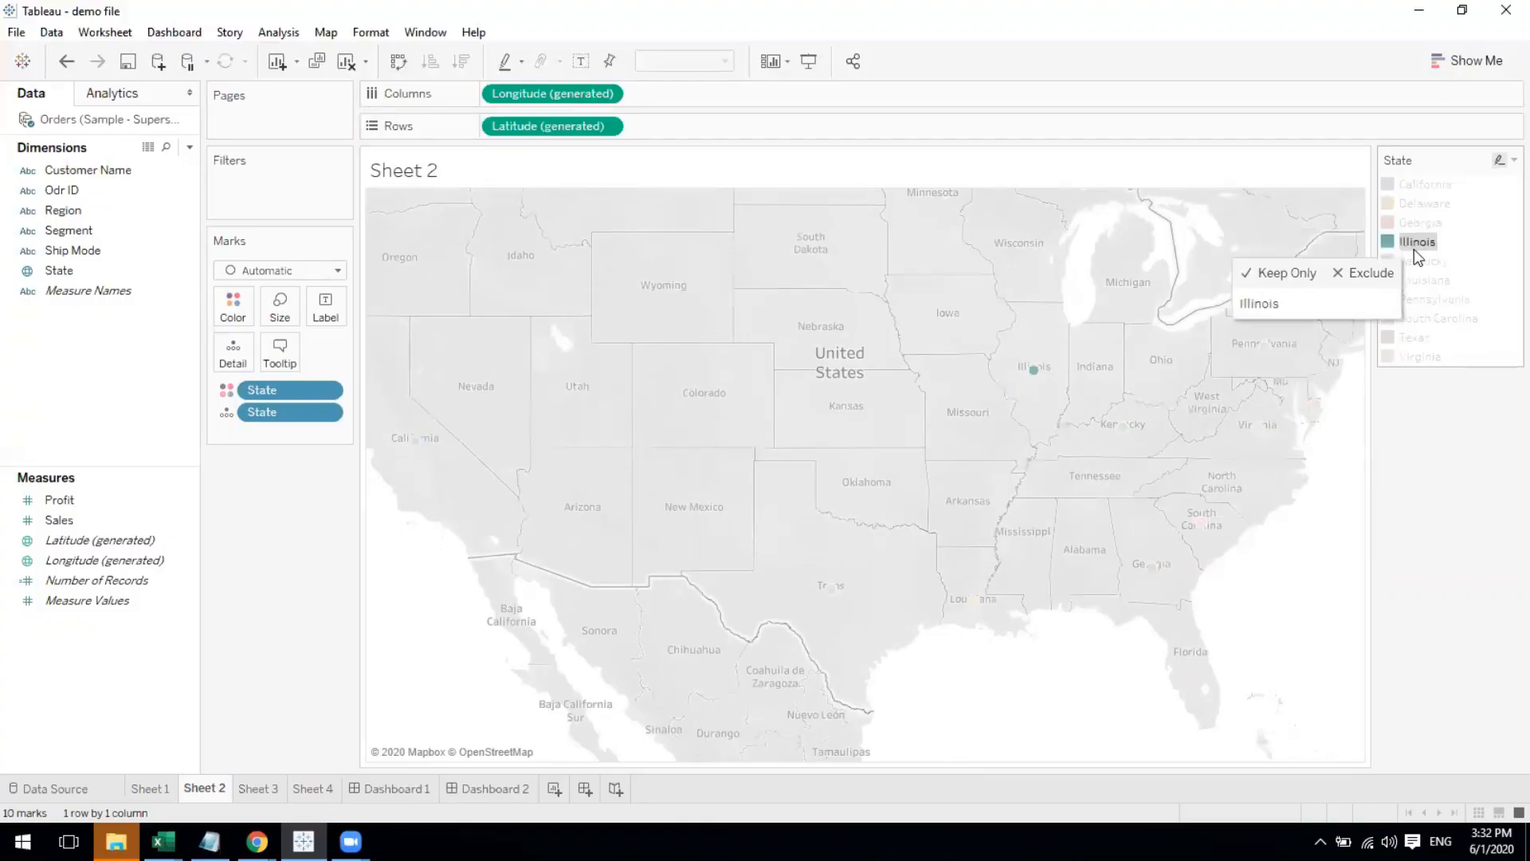
Hide the State colour legend card and change the symbol map to a filled map
click(1513, 161)
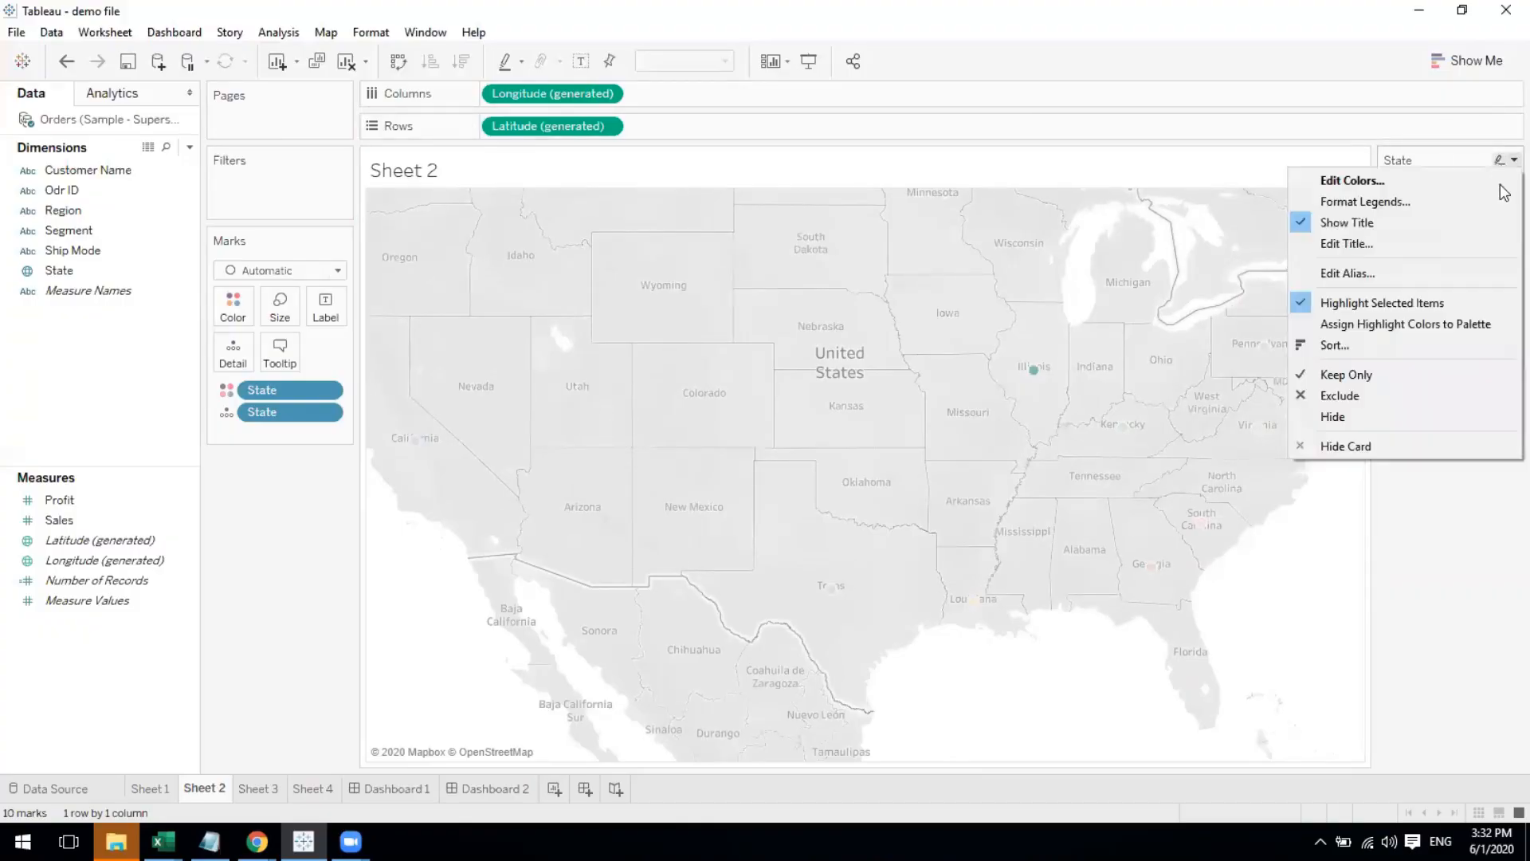
click(1340, 448)
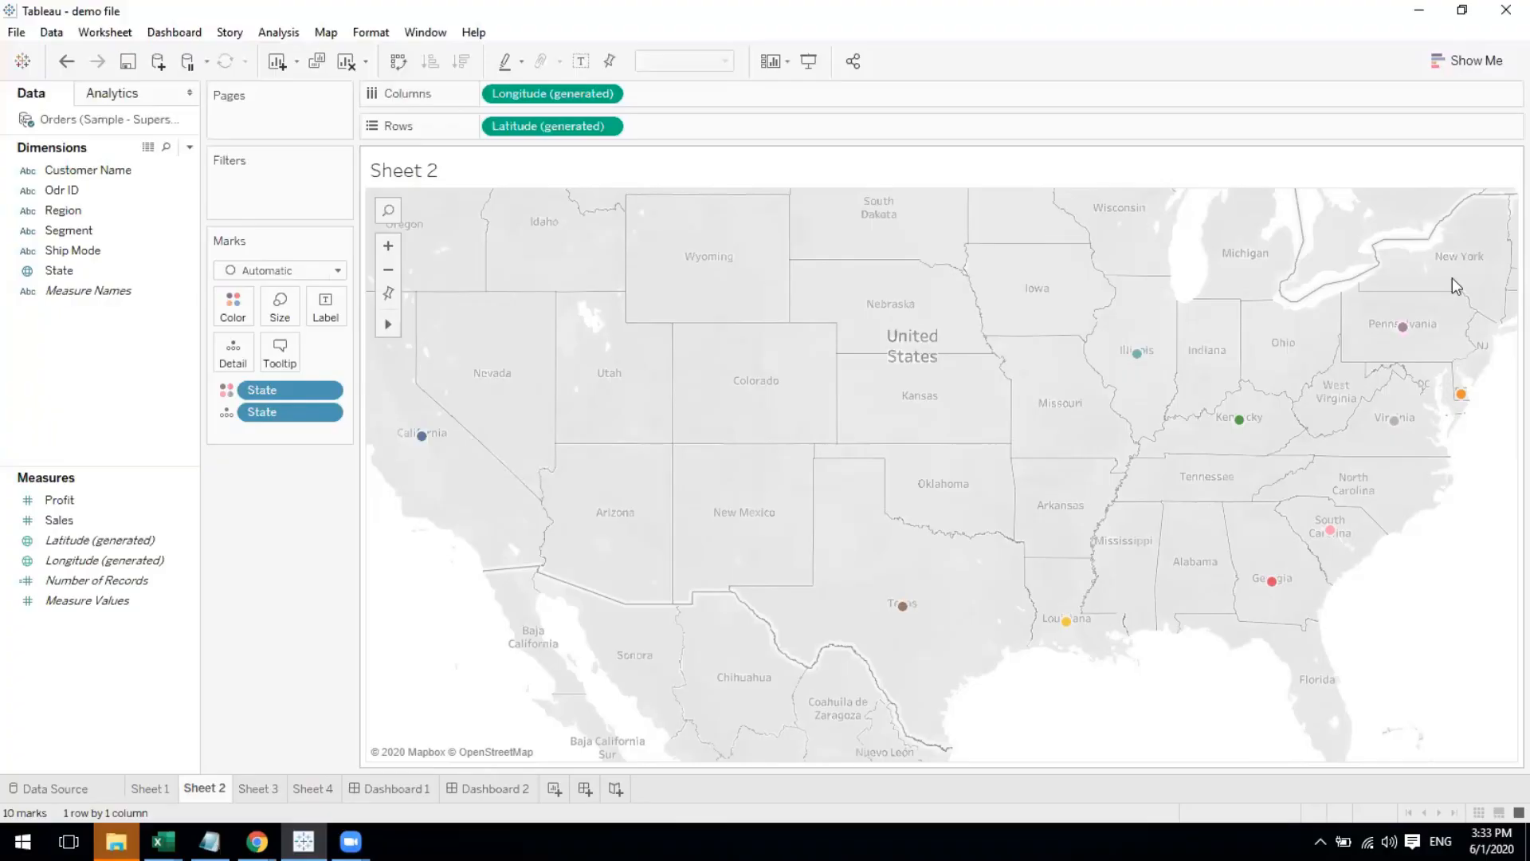
click(1457, 64)
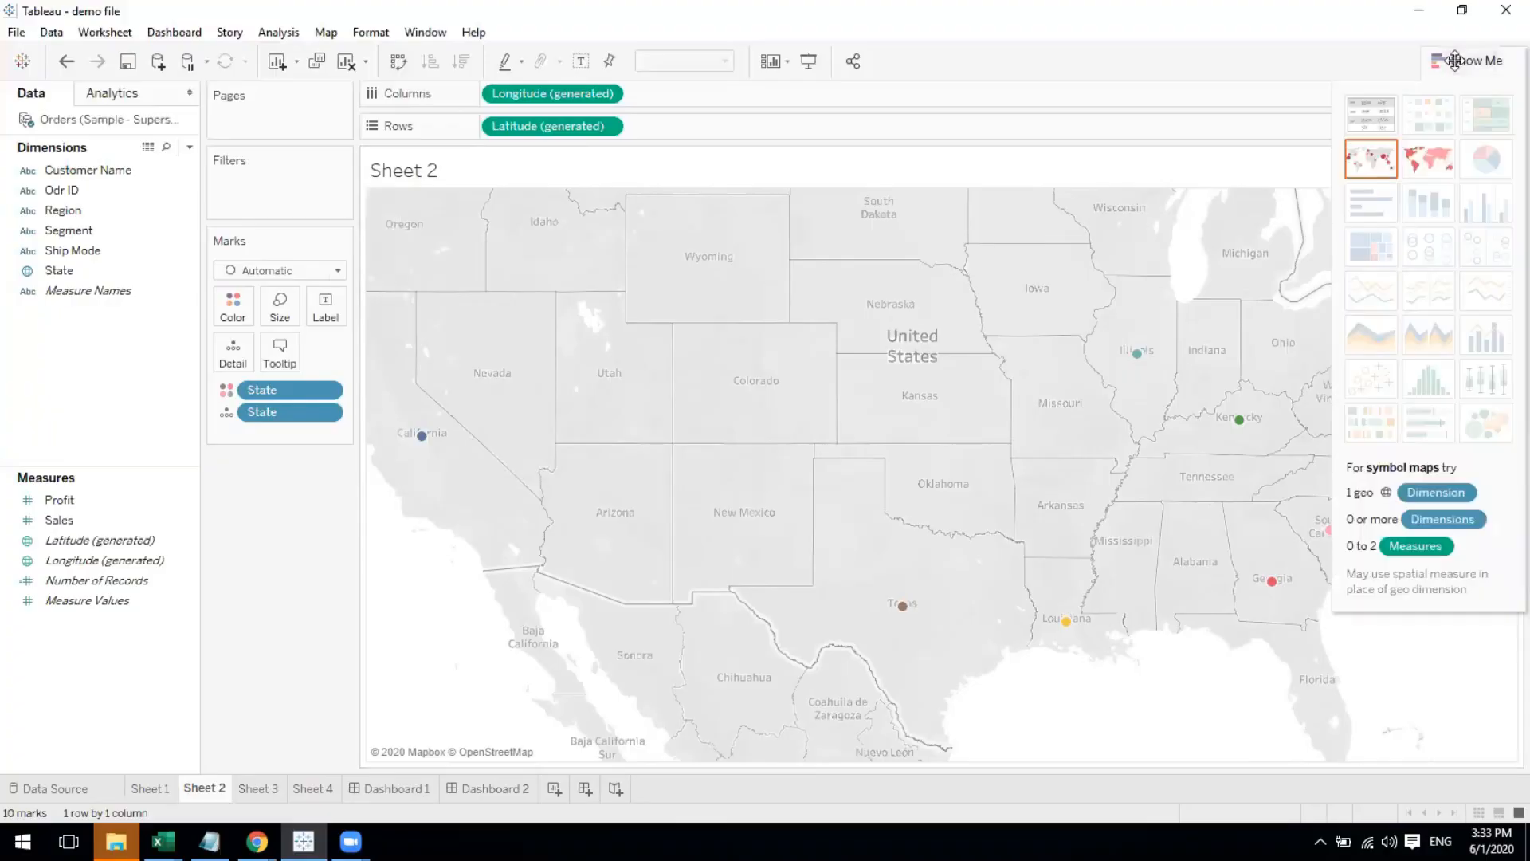
click(1426, 166)
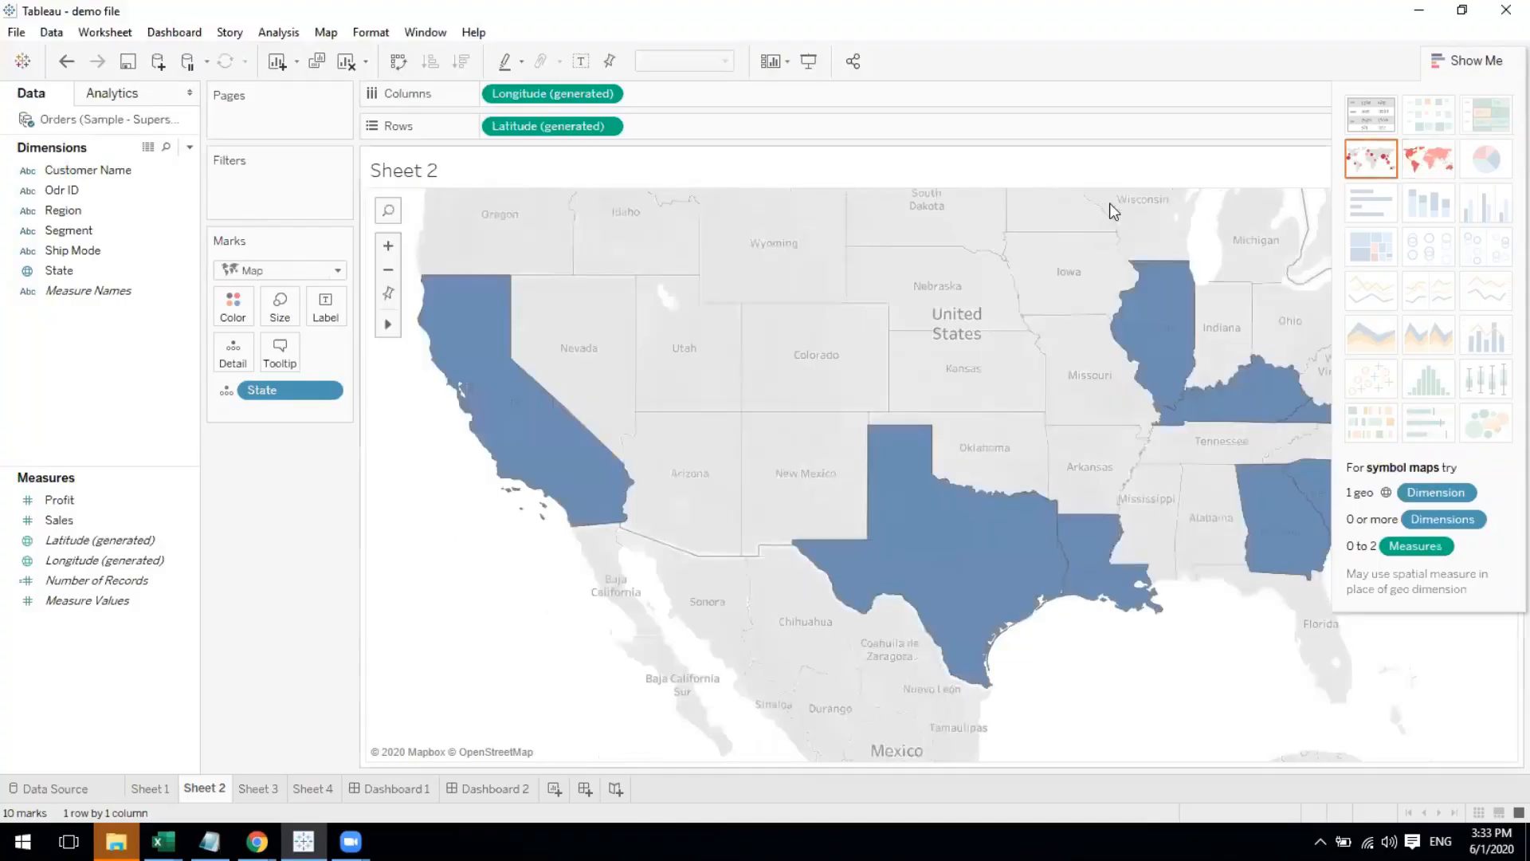
Colour the filled map on Sheet 2 by State and label each state with its name, Sales and Profit
click(1445, 68)
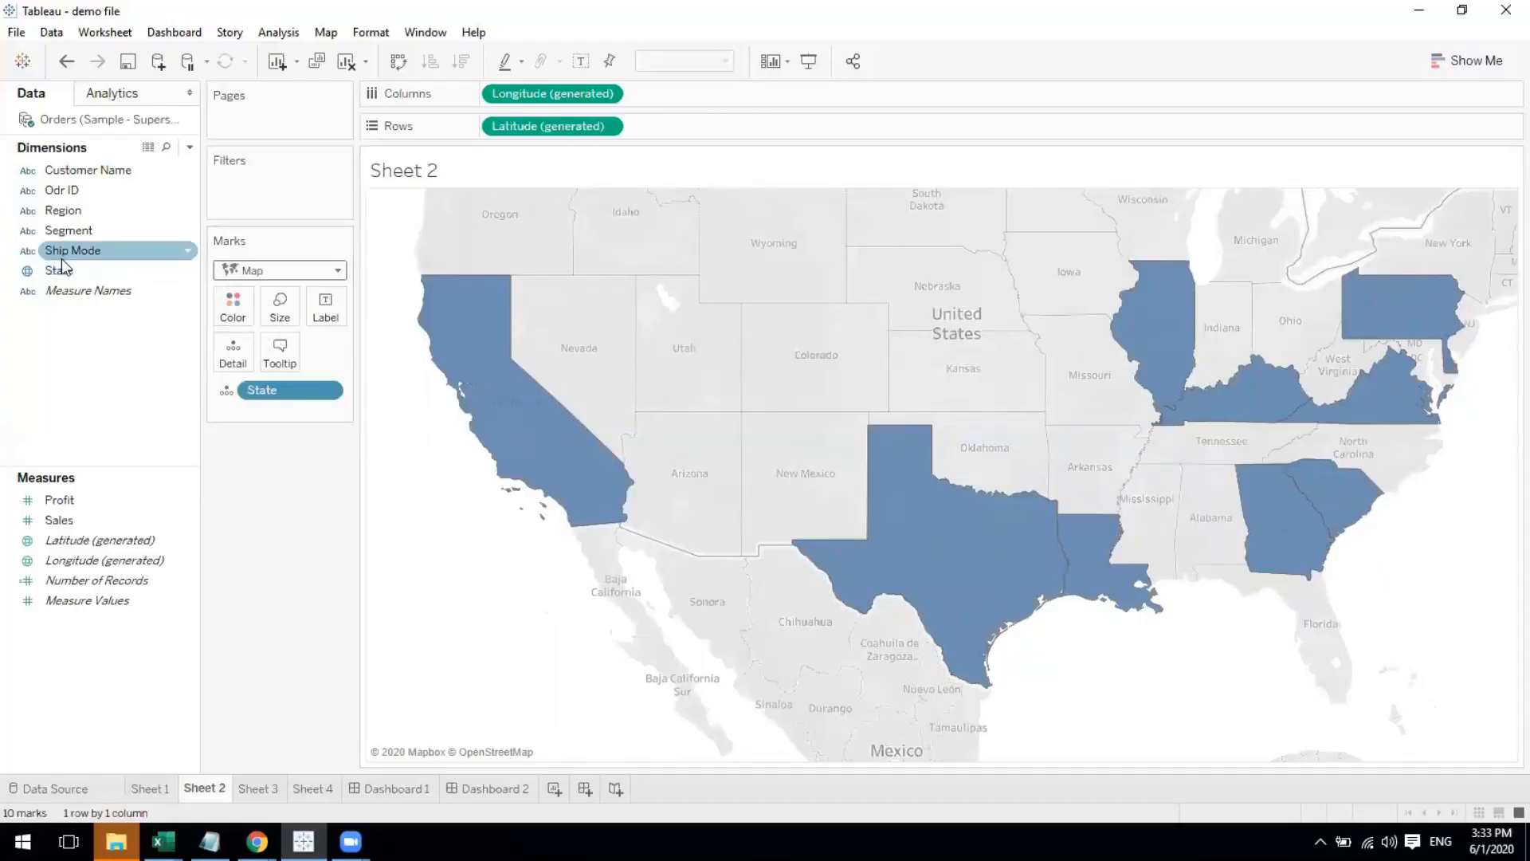
drag(165, 278, 231, 311)
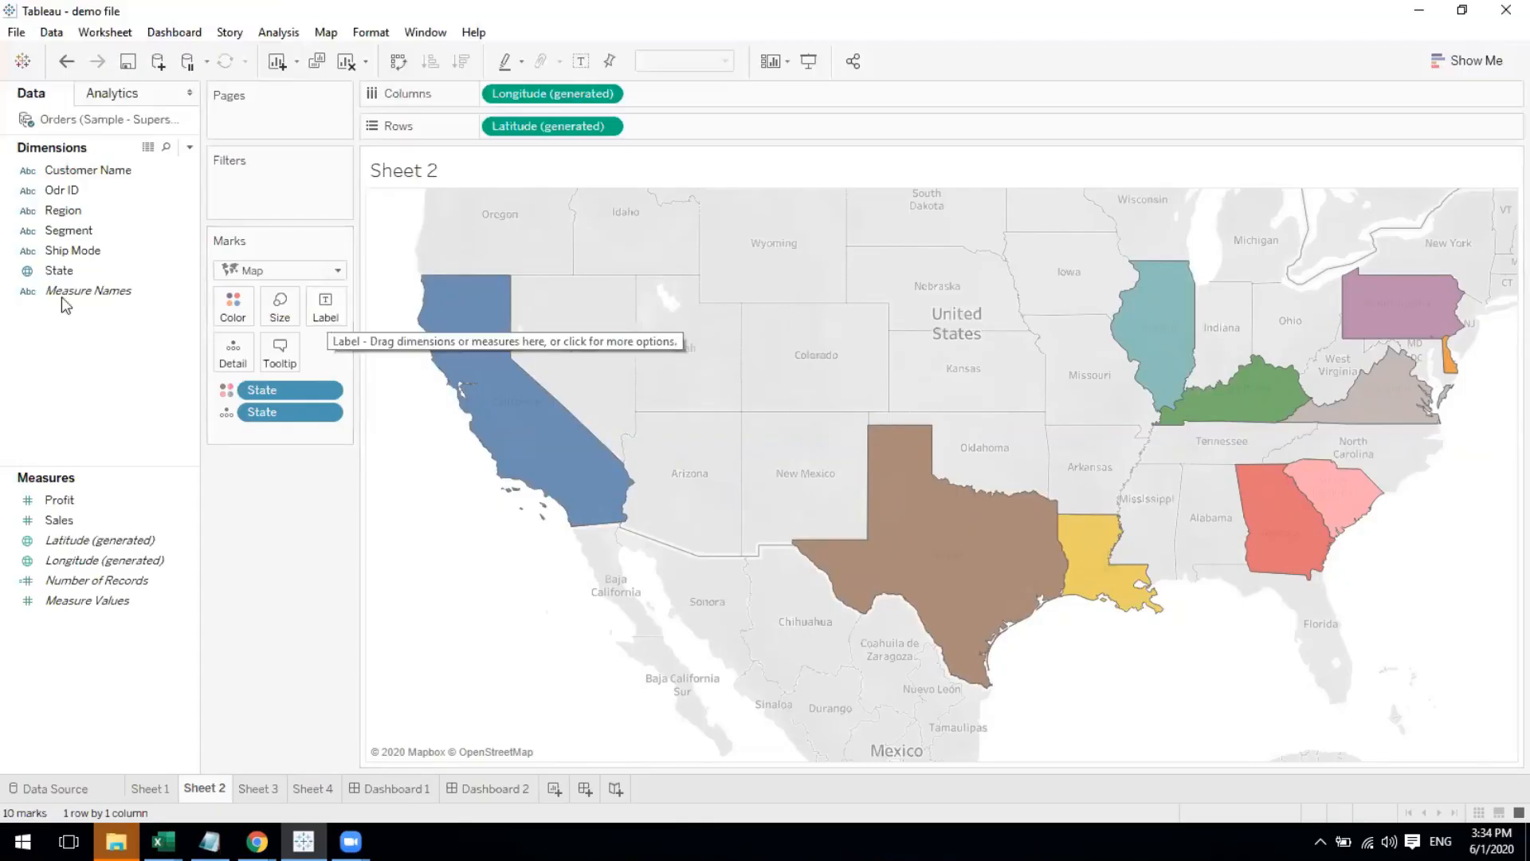
click(58, 273)
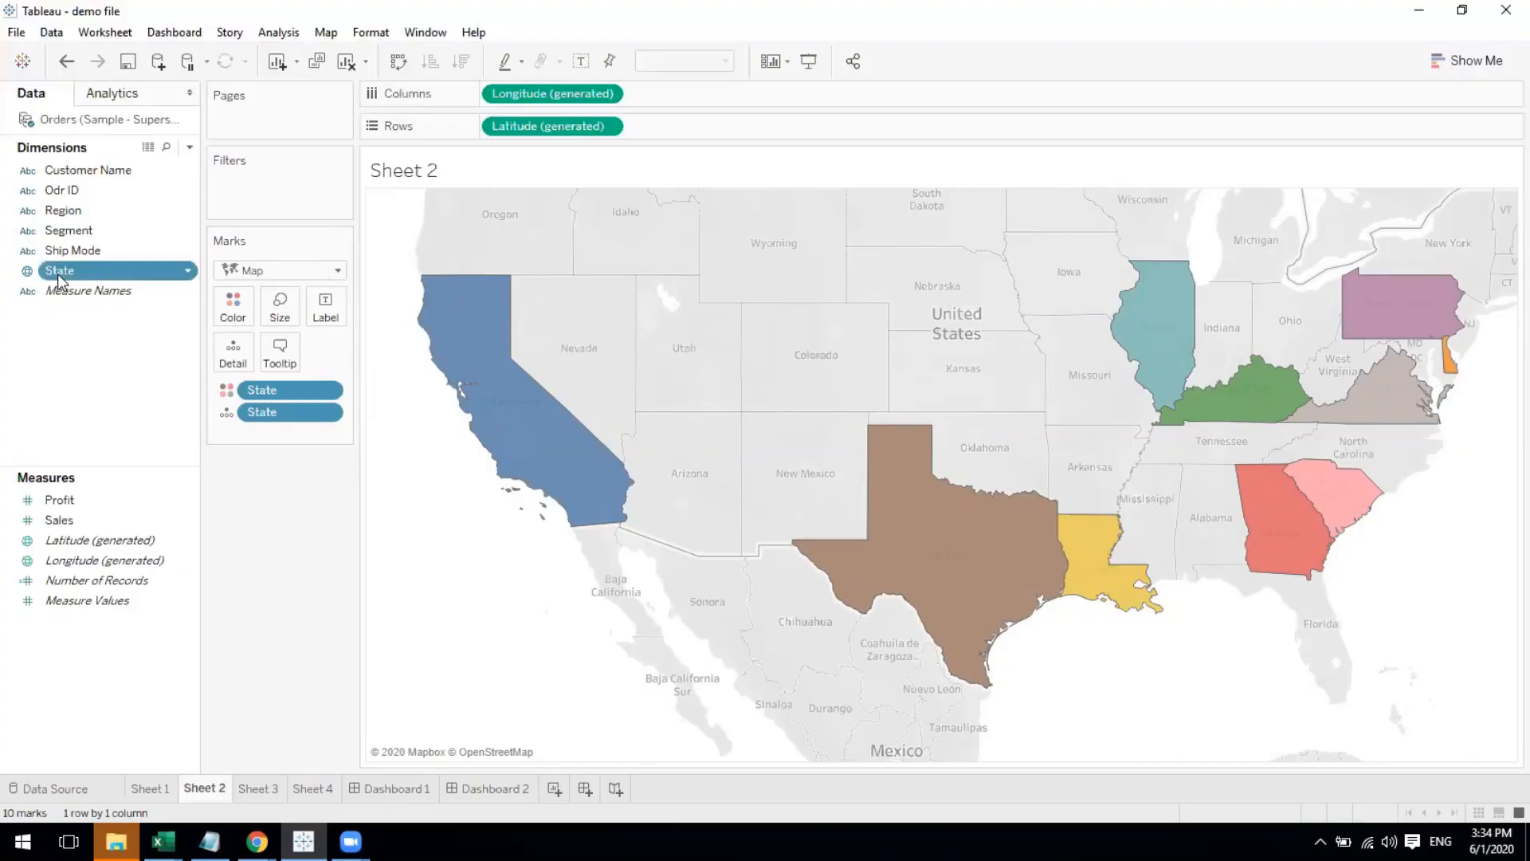
drag(58, 279, 324, 317)
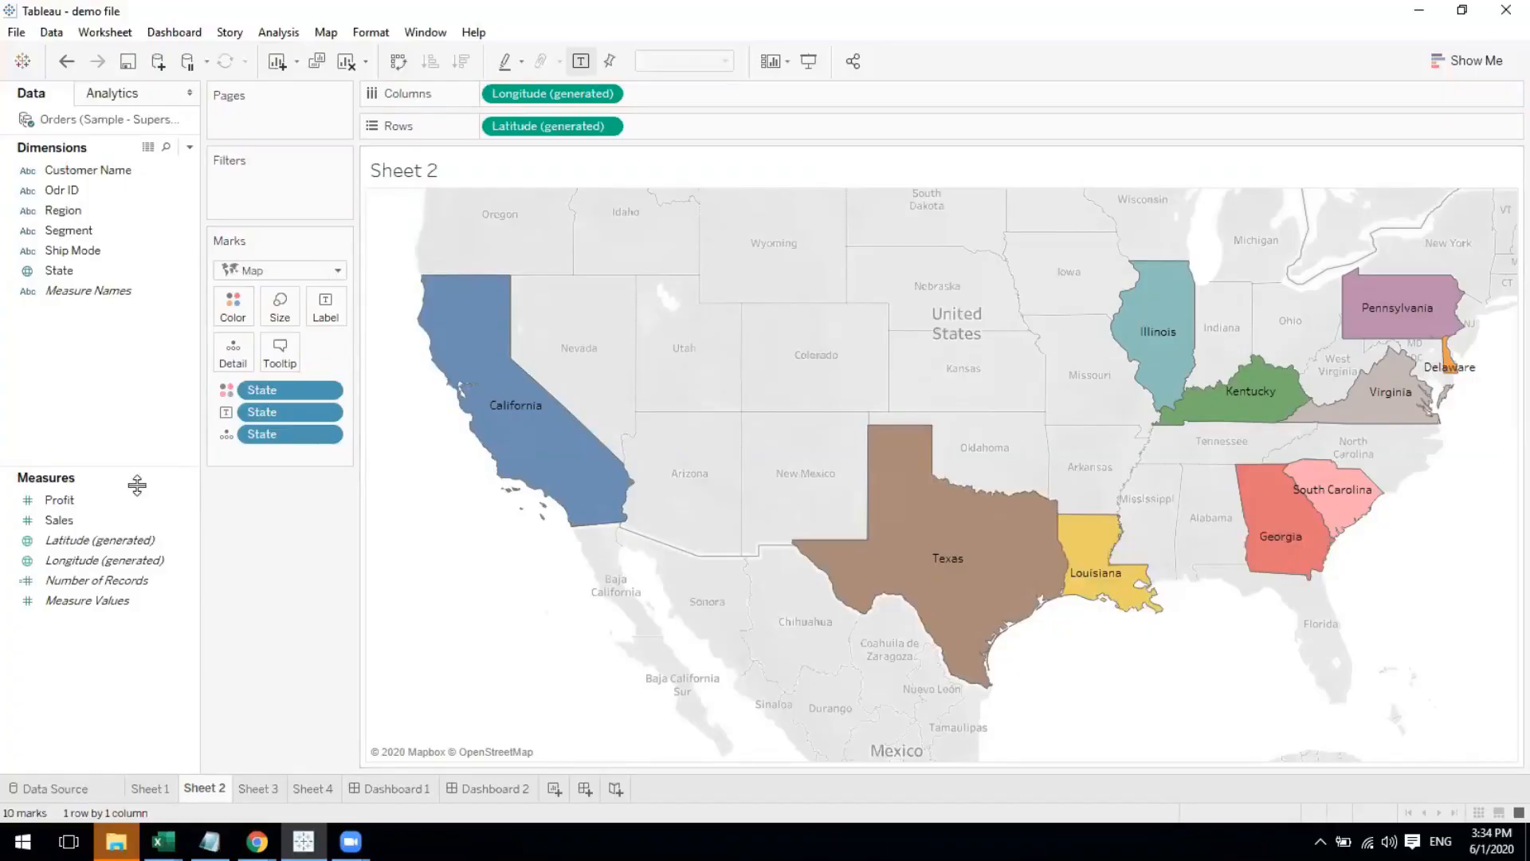
drag(55, 526, 326, 307)
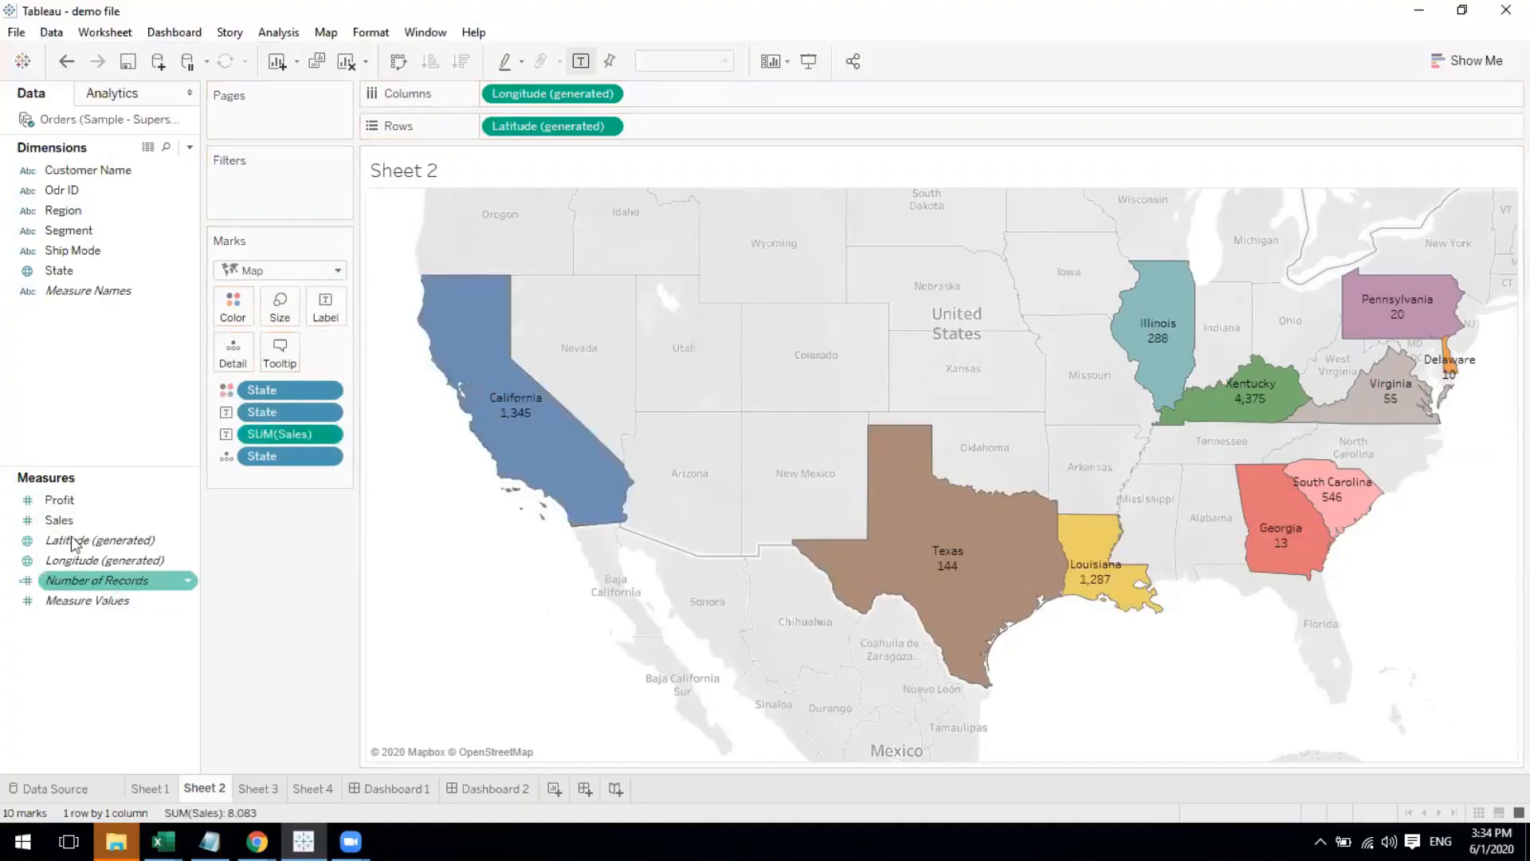
drag(64, 500, 311, 323)
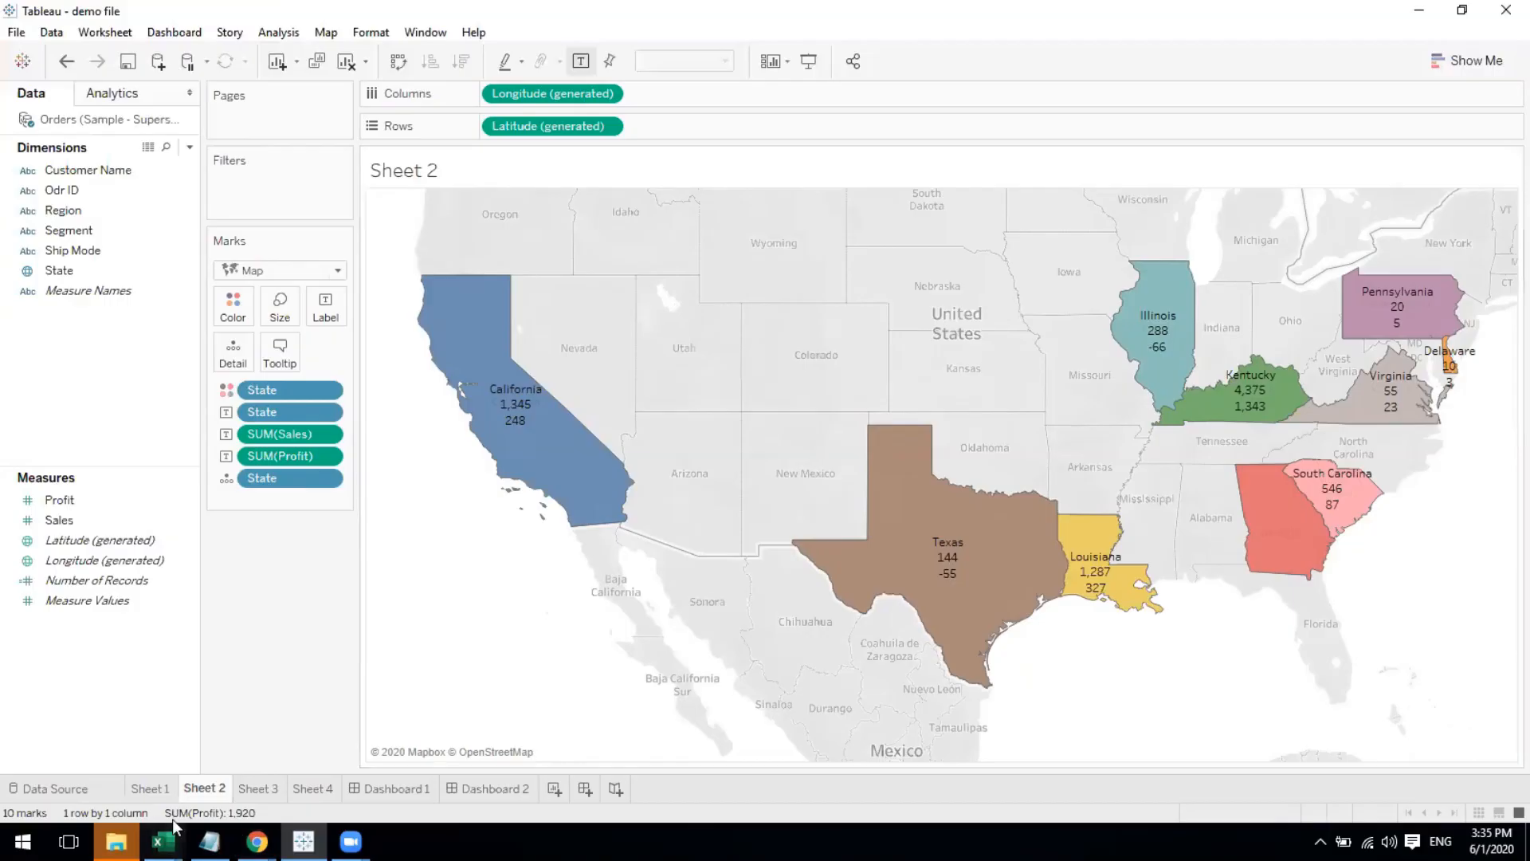
Build a bar chart on Sheet 3 with State in columns and the sum of Sales in rows
click(257, 789)
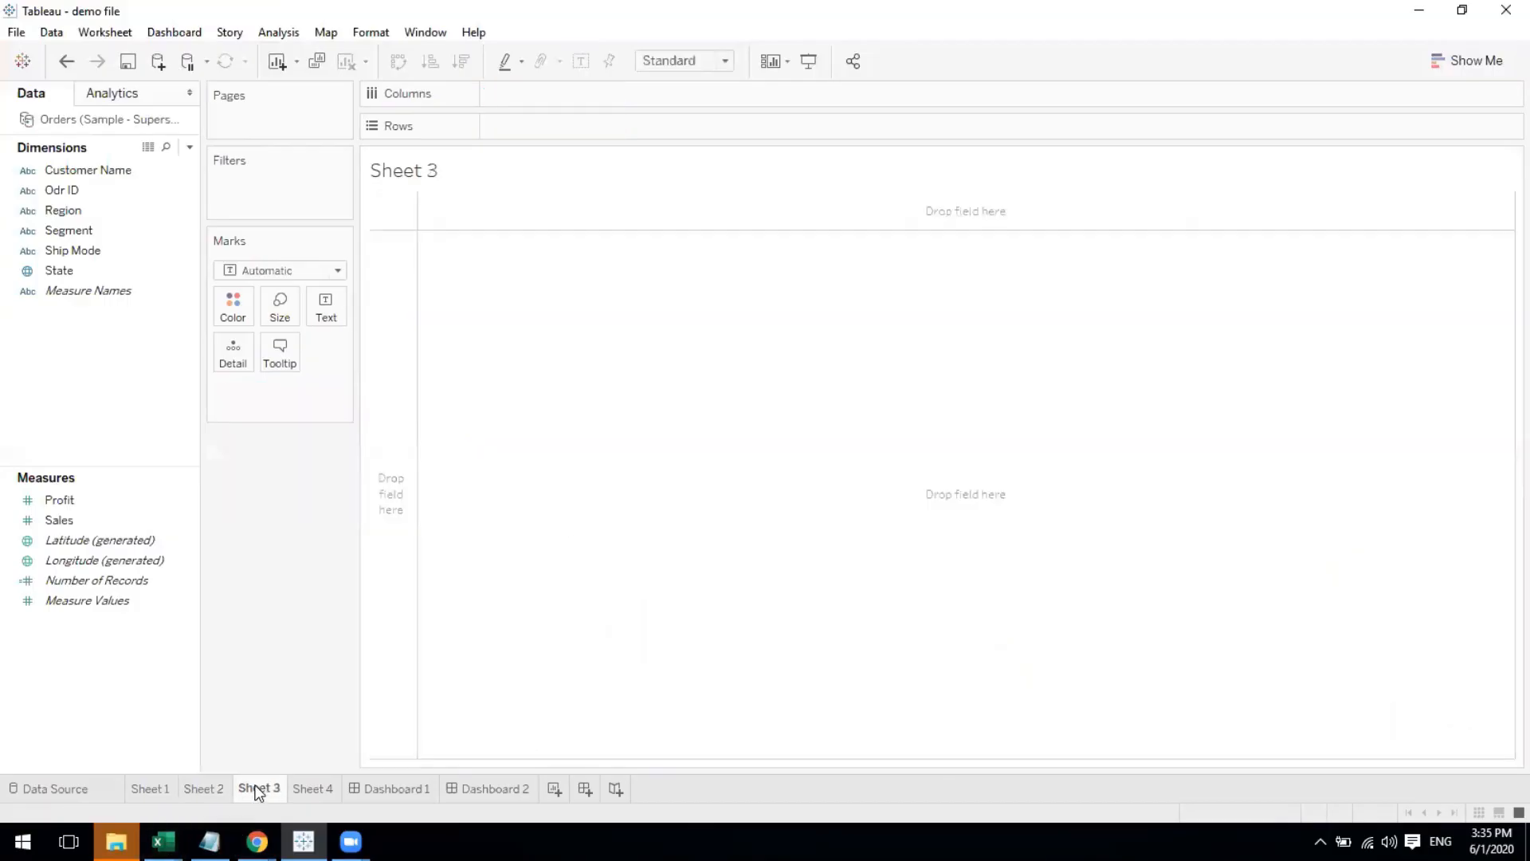
click(50, 271)
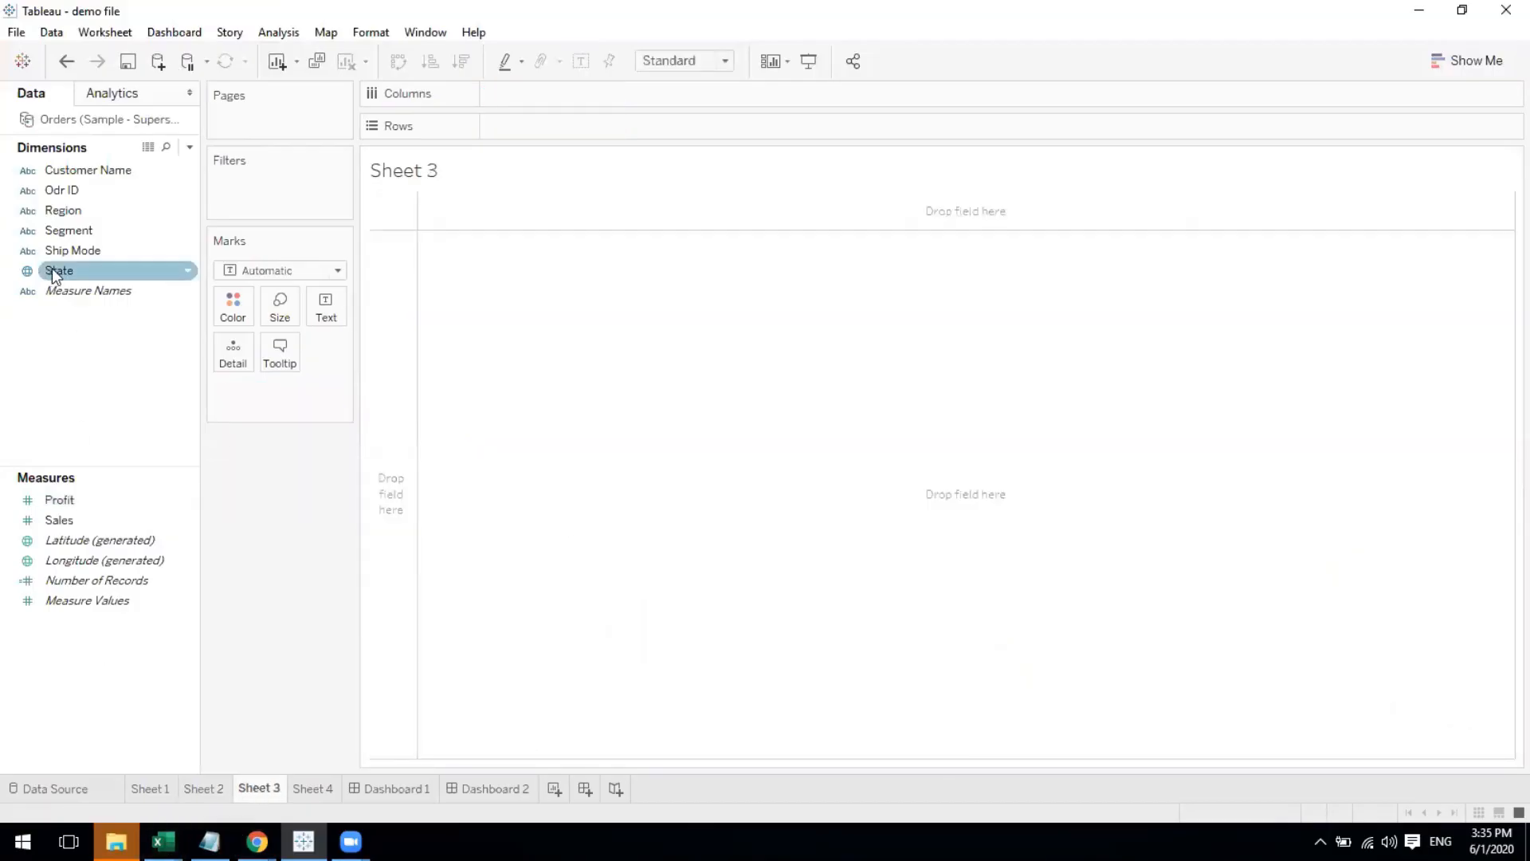
drag(51, 271, 520, 110)
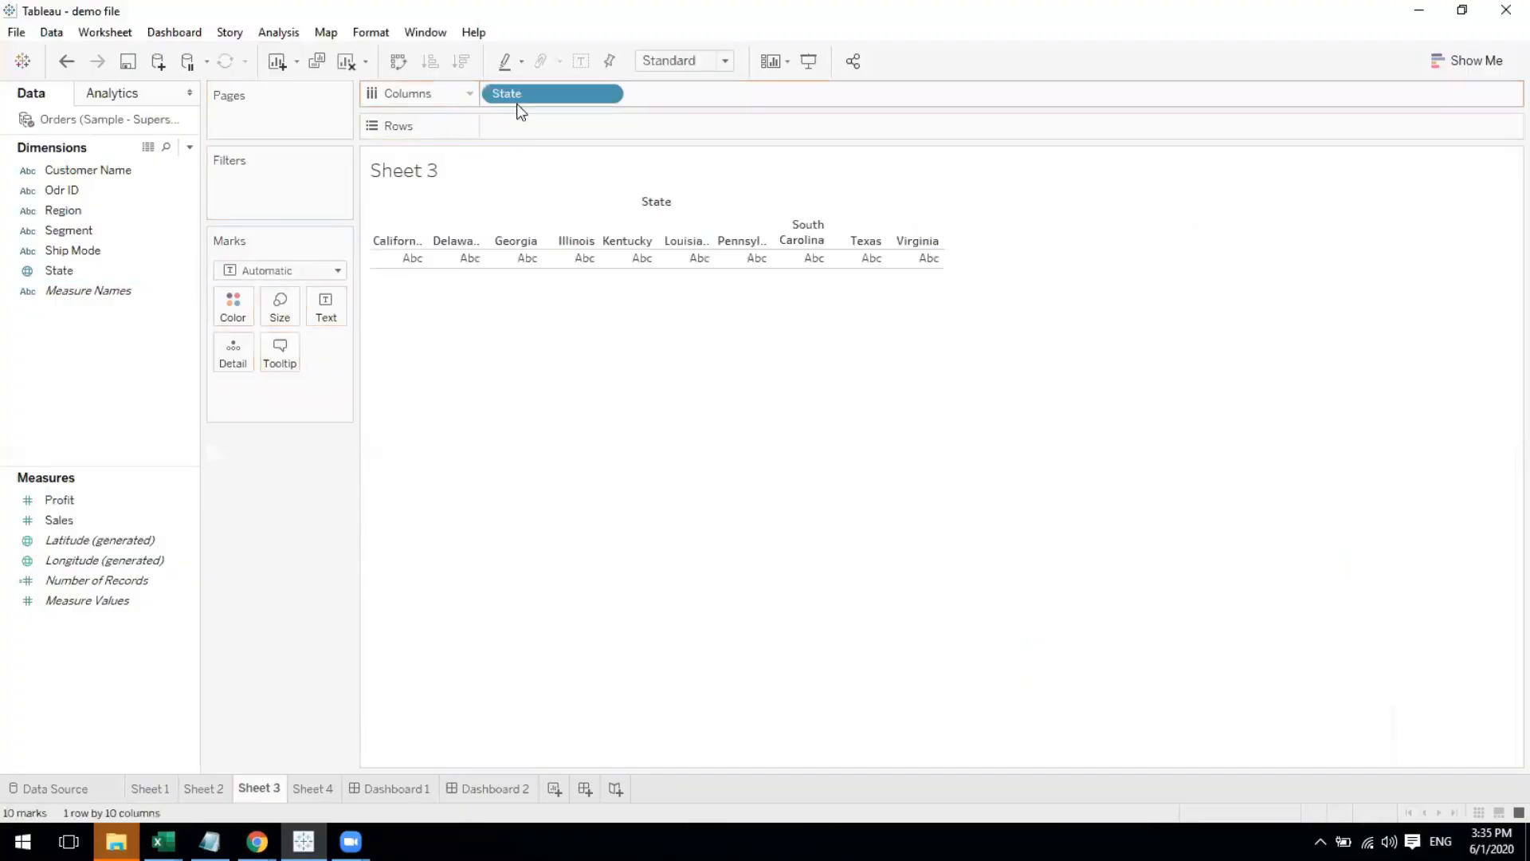
drag(80, 271, 669, 472)
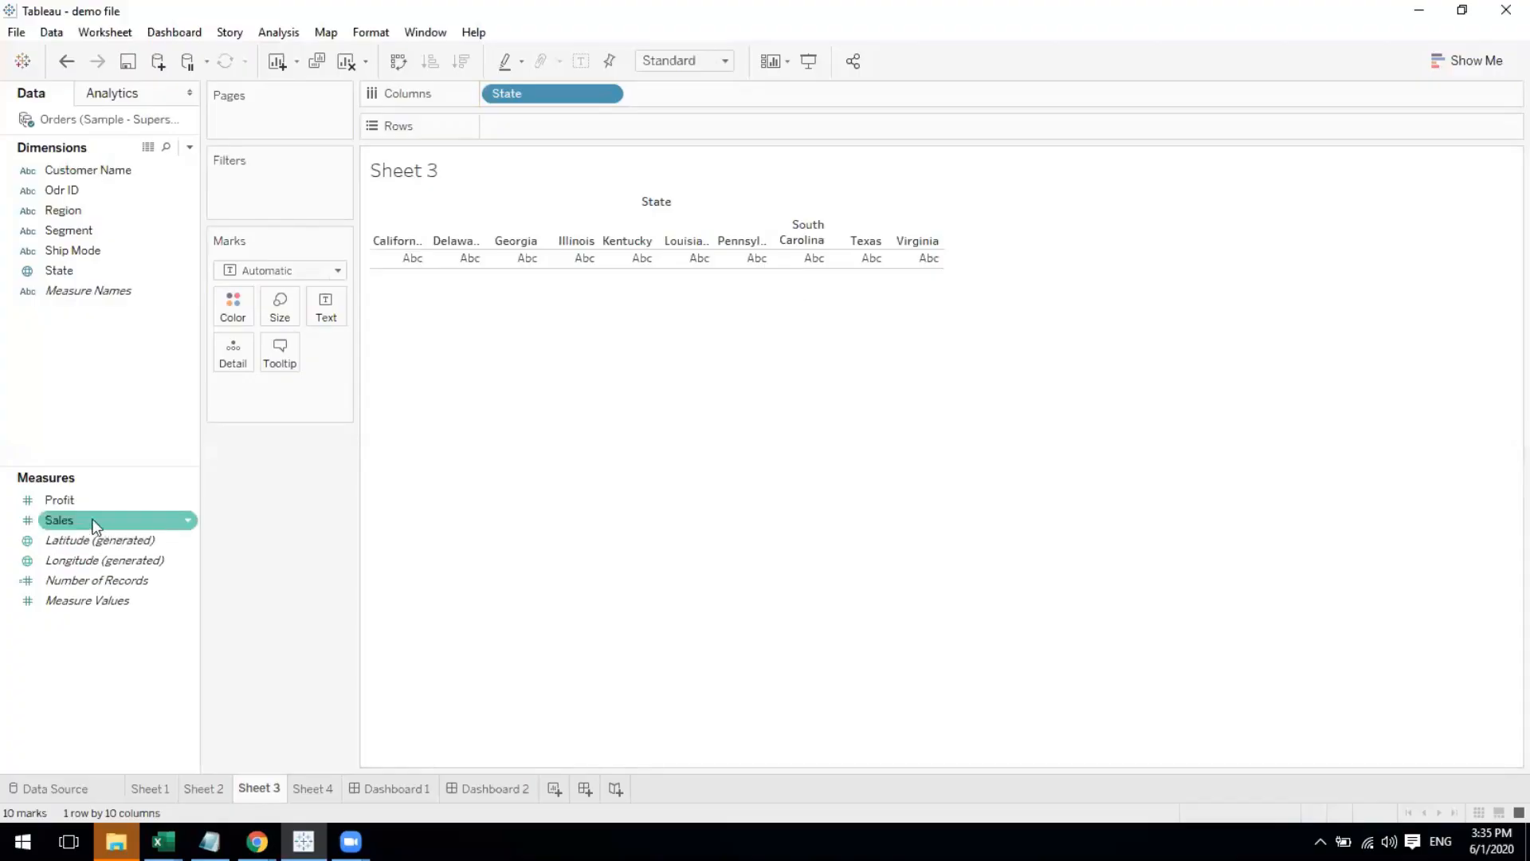
drag(76, 519, 558, 132)
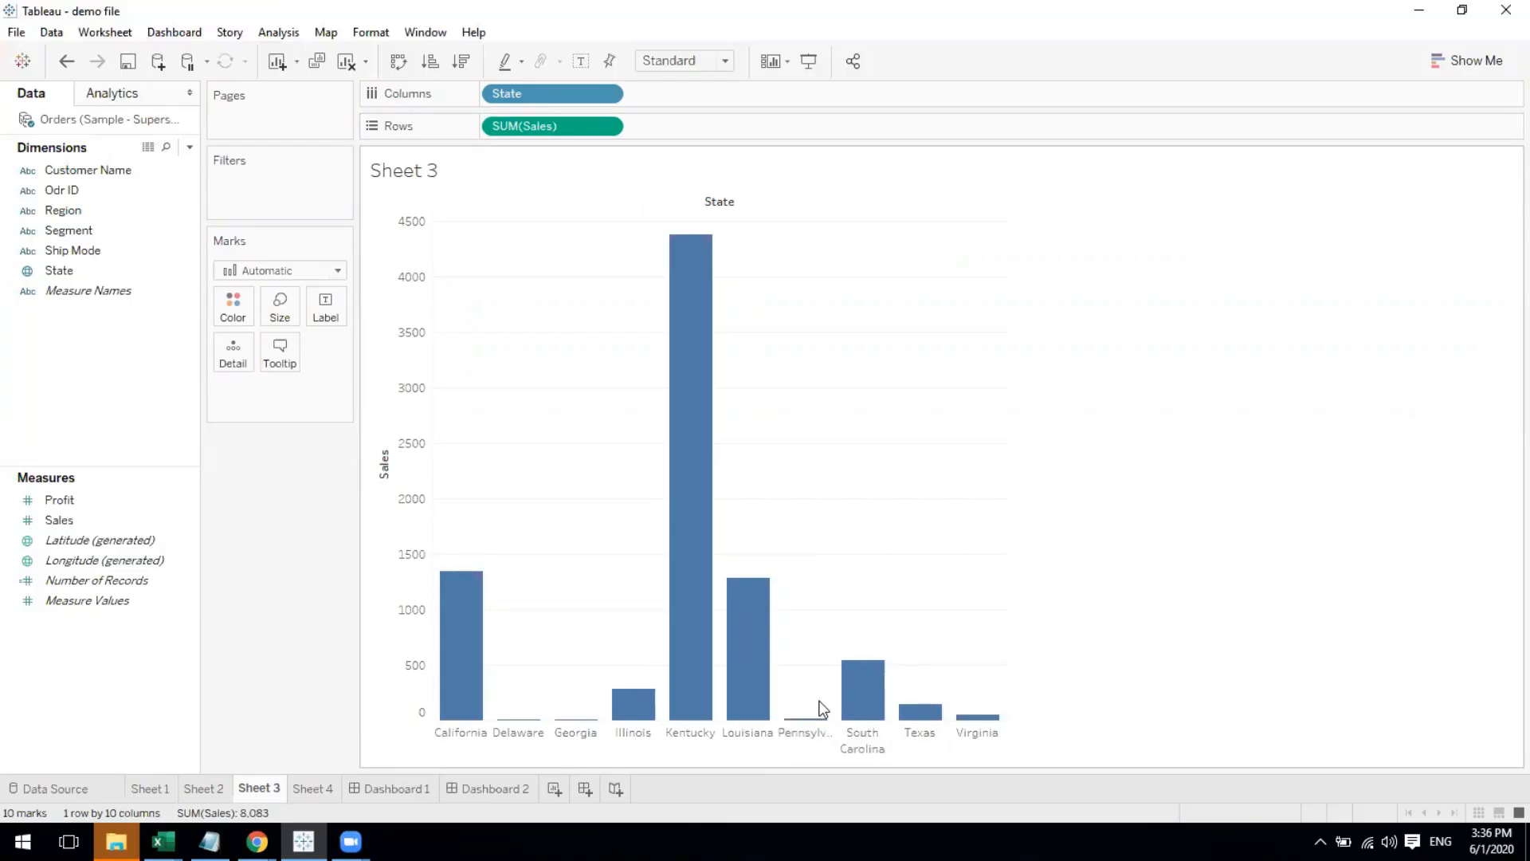
mouse_move(697, 702)
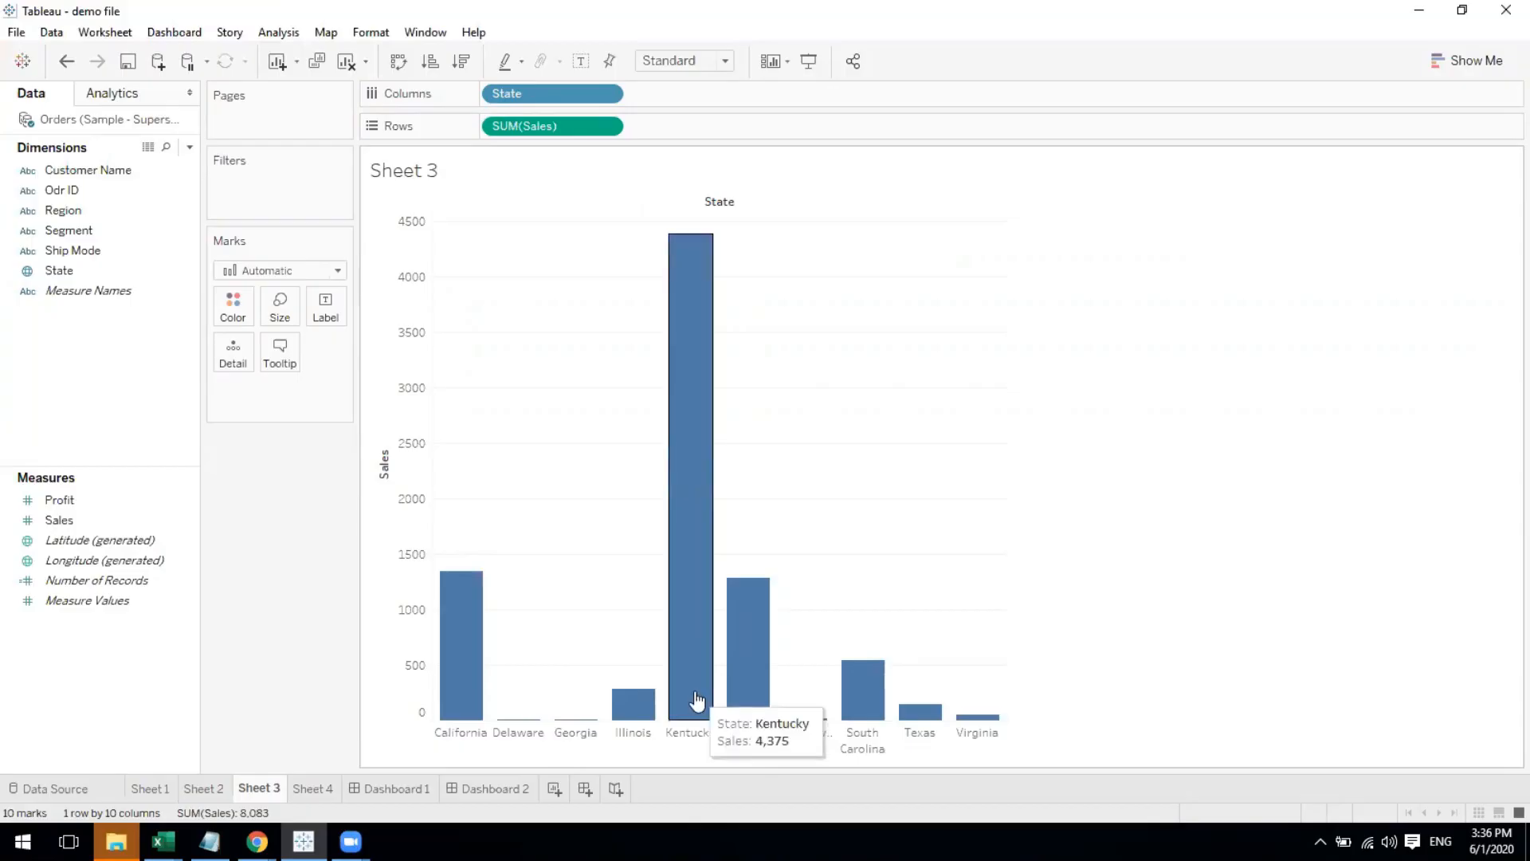
Colour the Sheet 3 bars by State and label each bar with the sum of Profit
drag(57, 271, 237, 319)
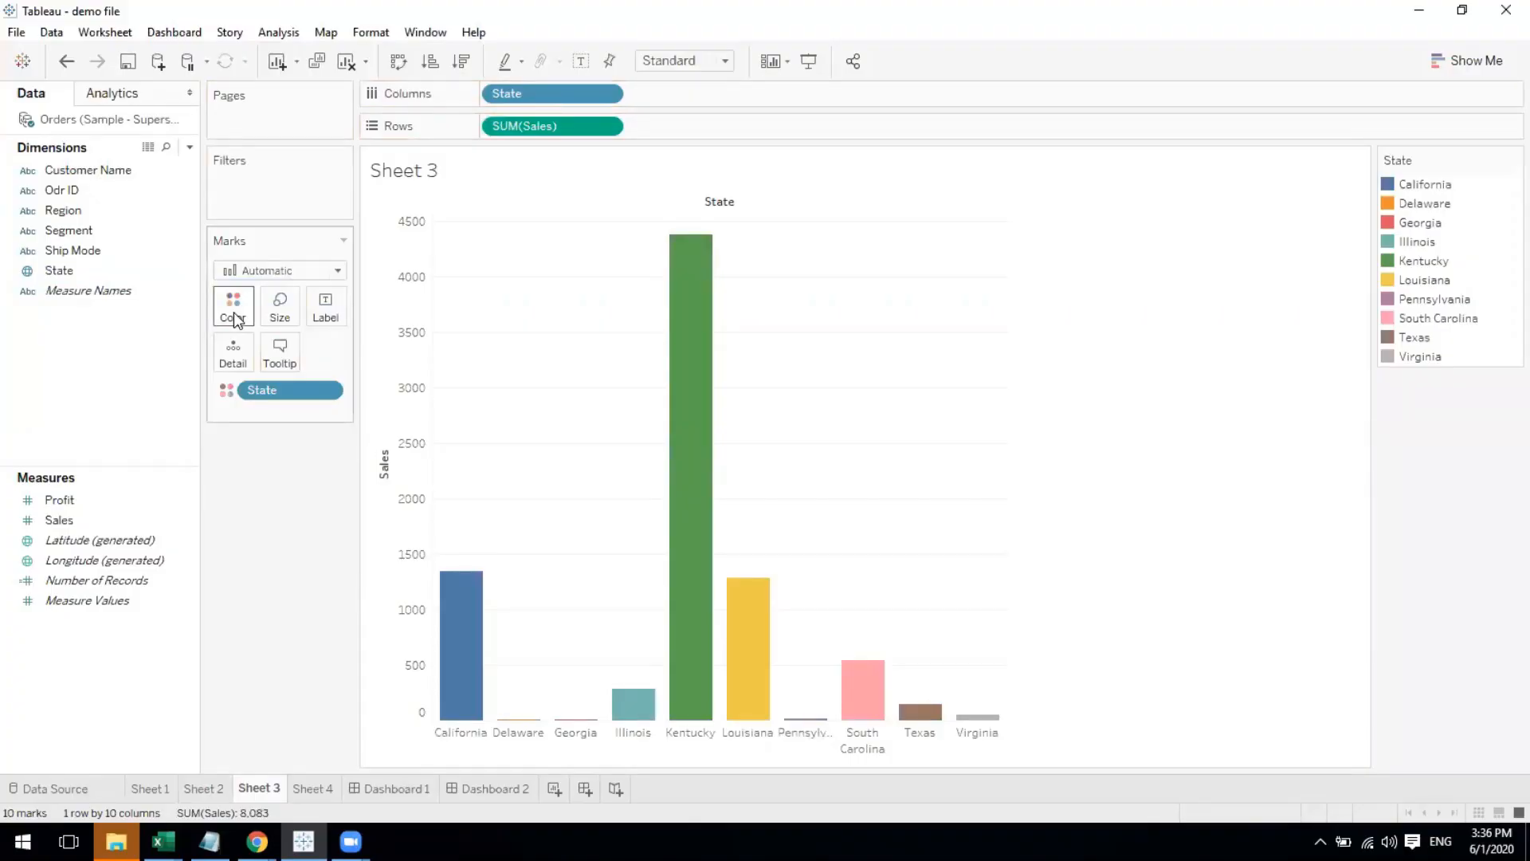
mouse_move(475, 611)
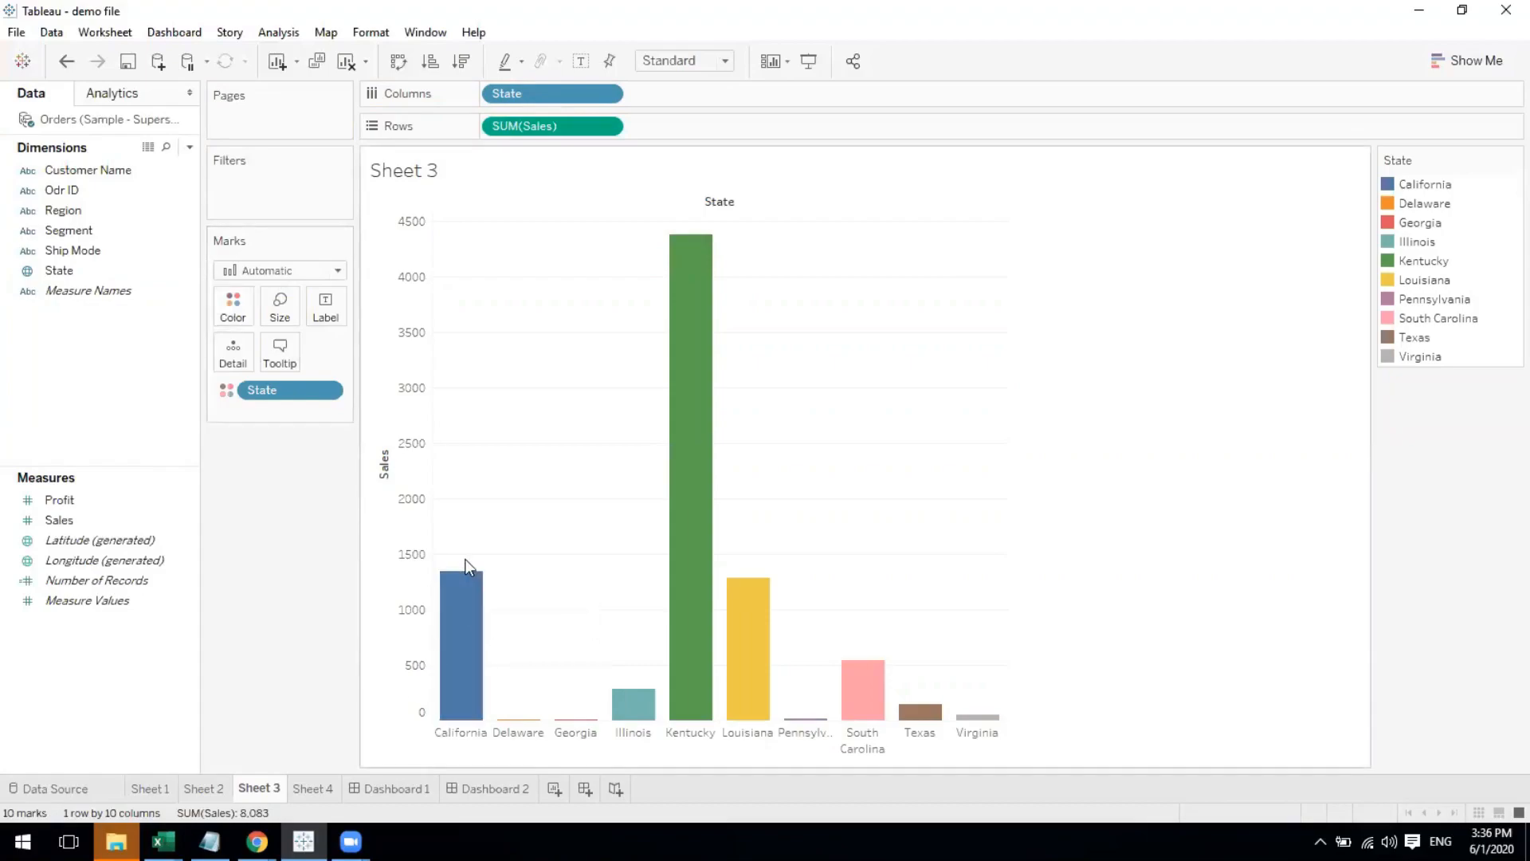
click(57, 502)
drag(57, 510, 326, 318)
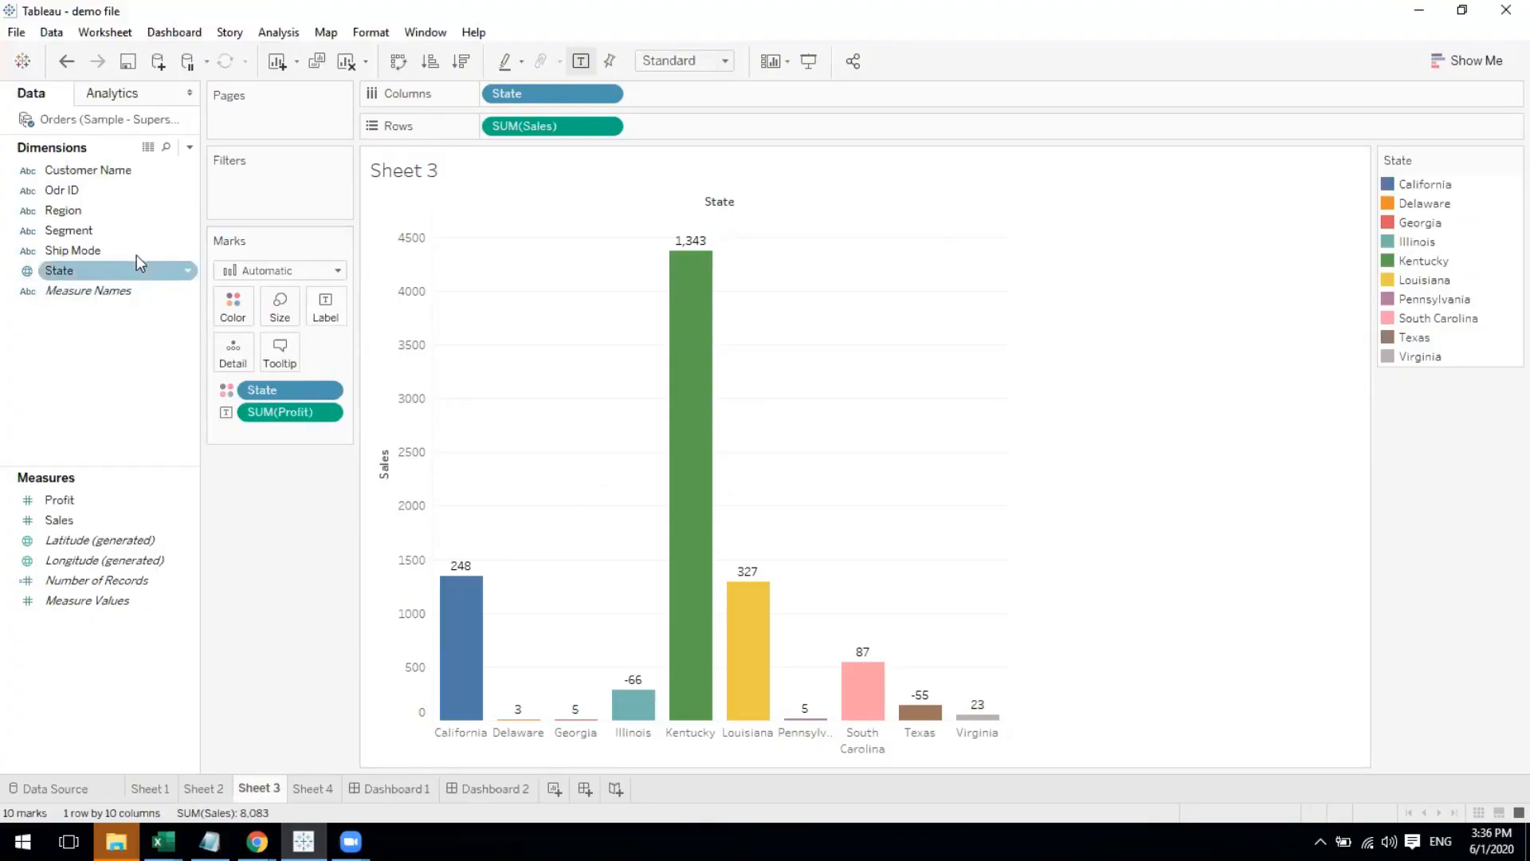
mouse_move(672, 361)
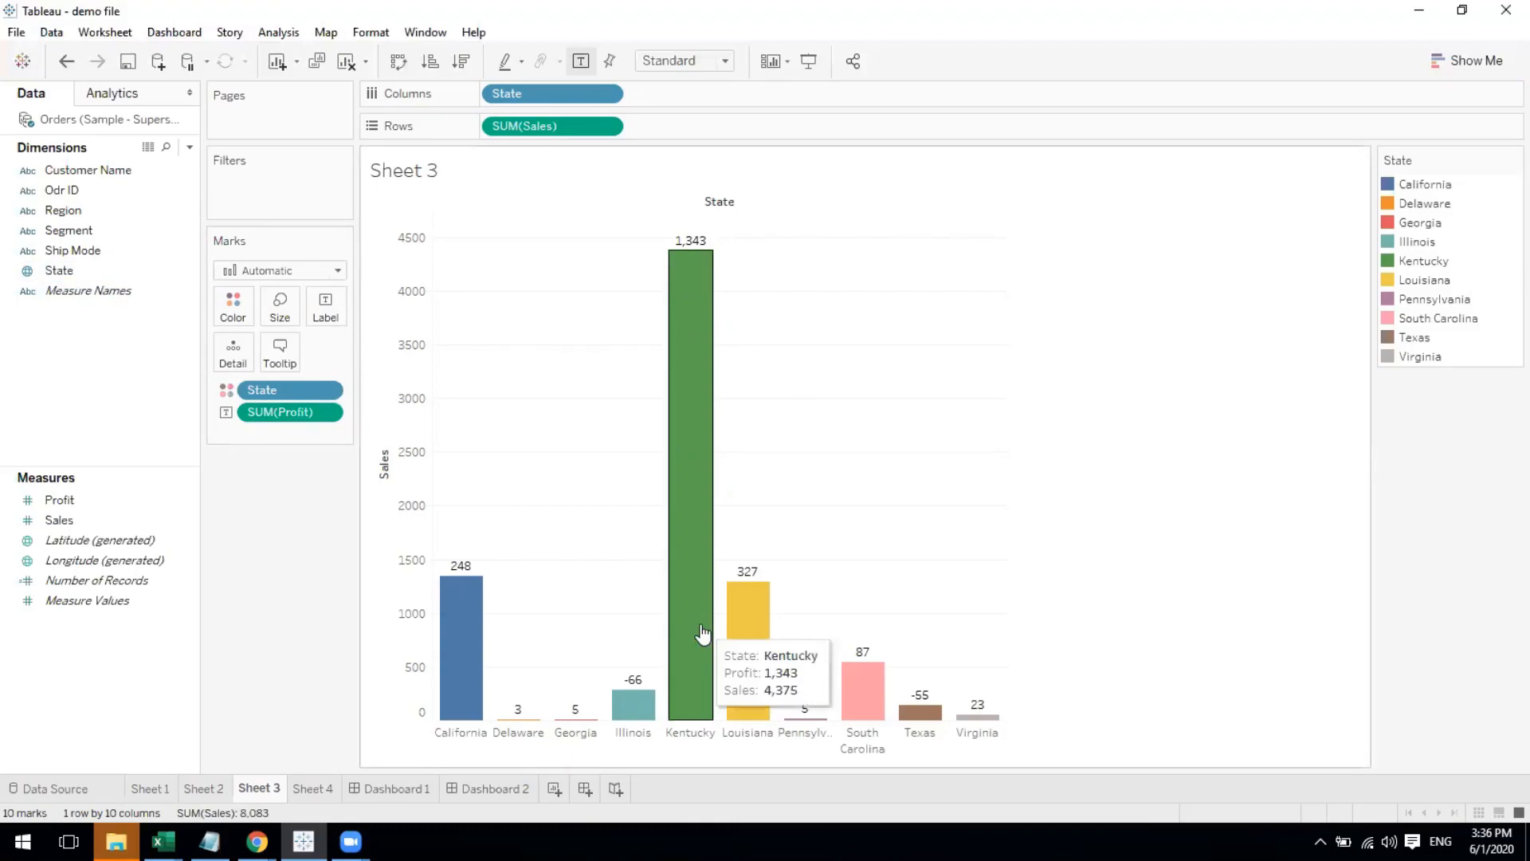
mouse_move(452, 707)
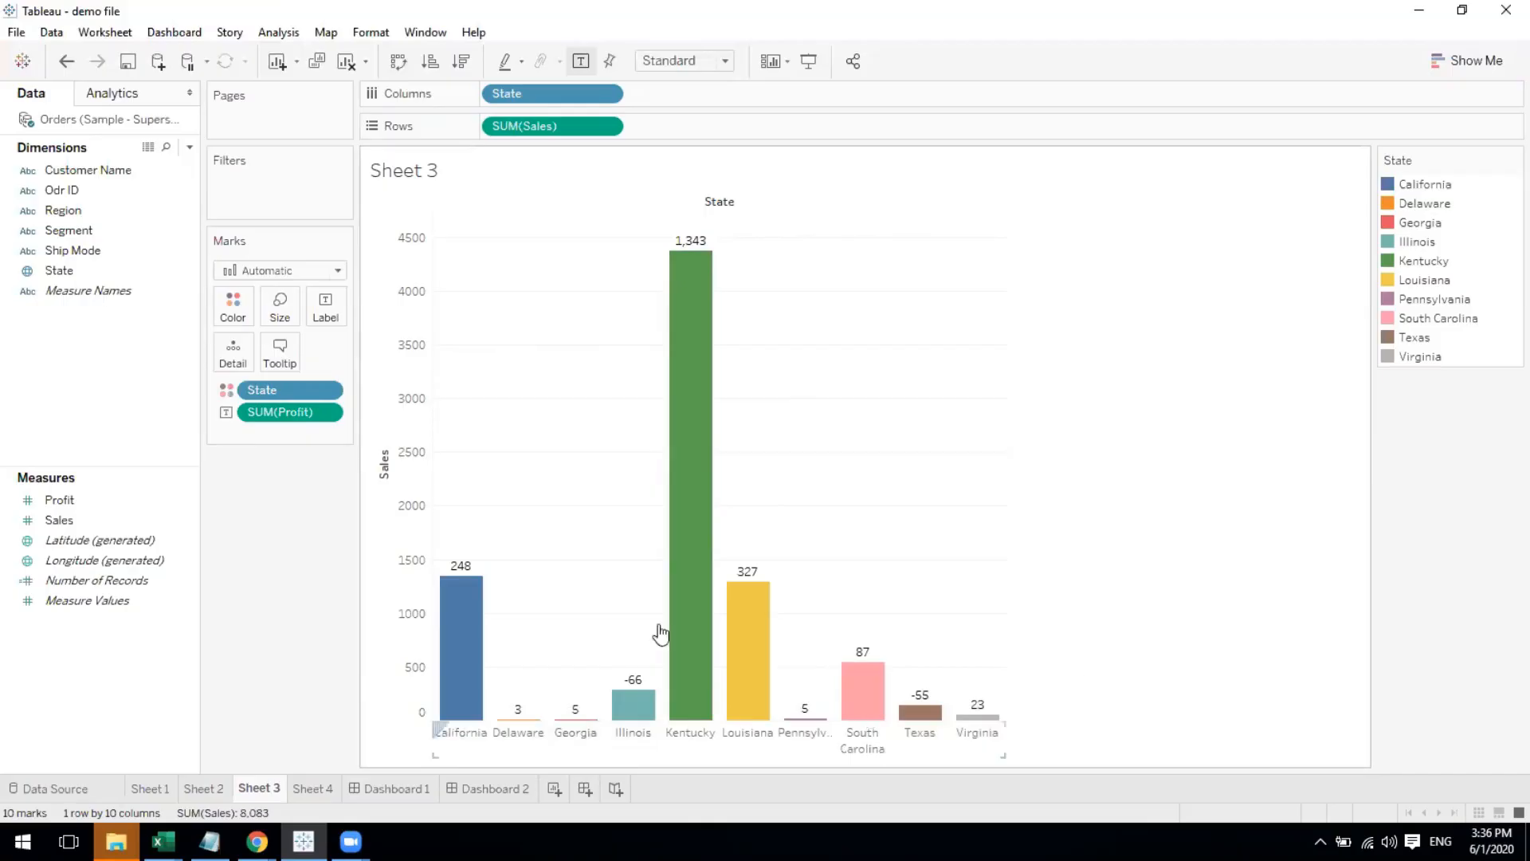
mouse_move(733, 712)
Filter the bar chart to the Central and East regions and remove the Region filter again
drag(75, 213, 290, 185)
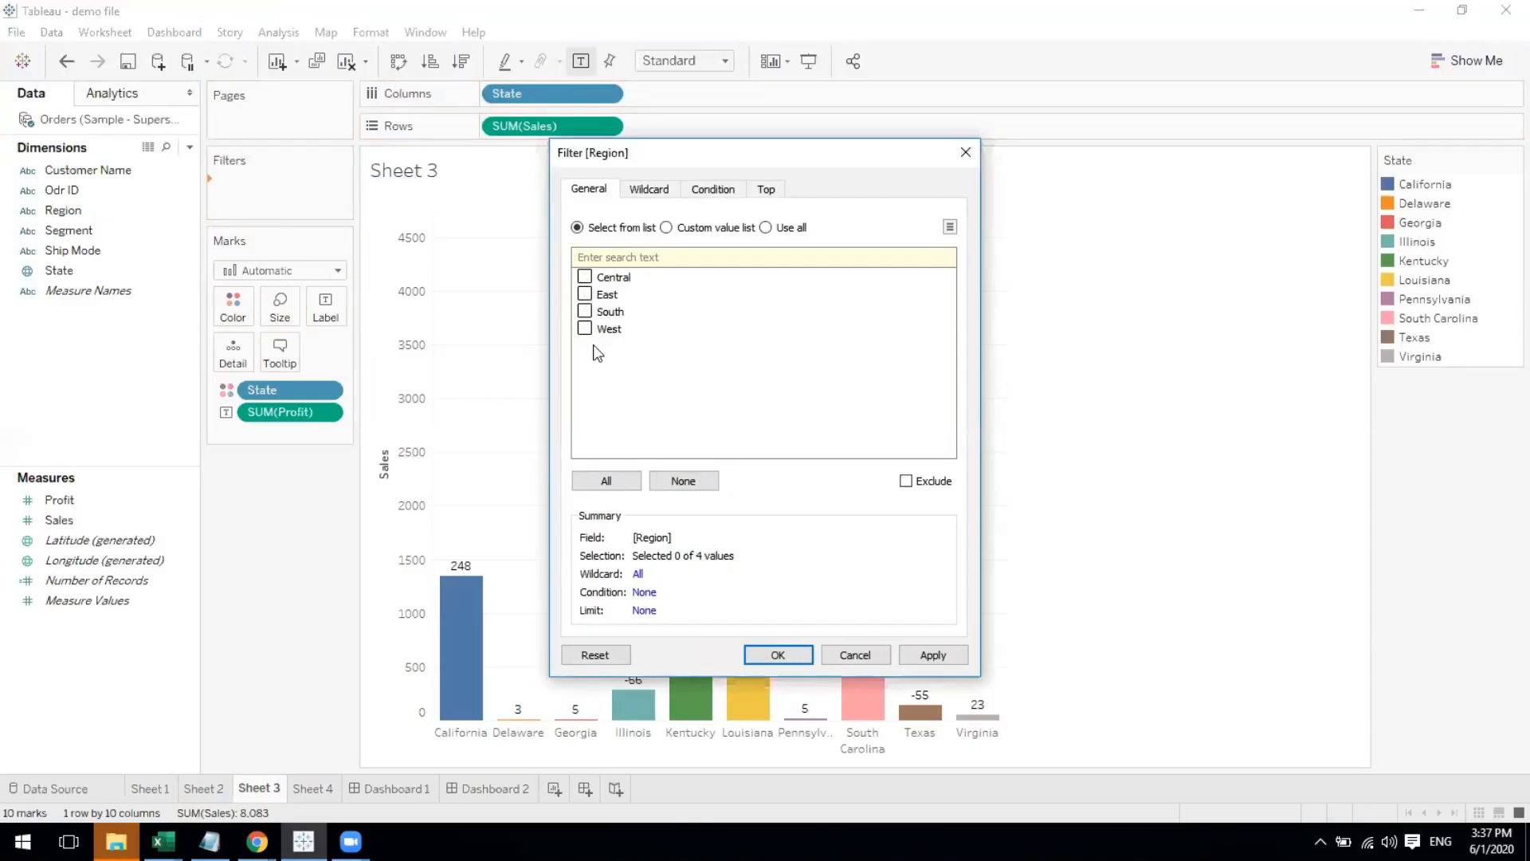
click(670, 482)
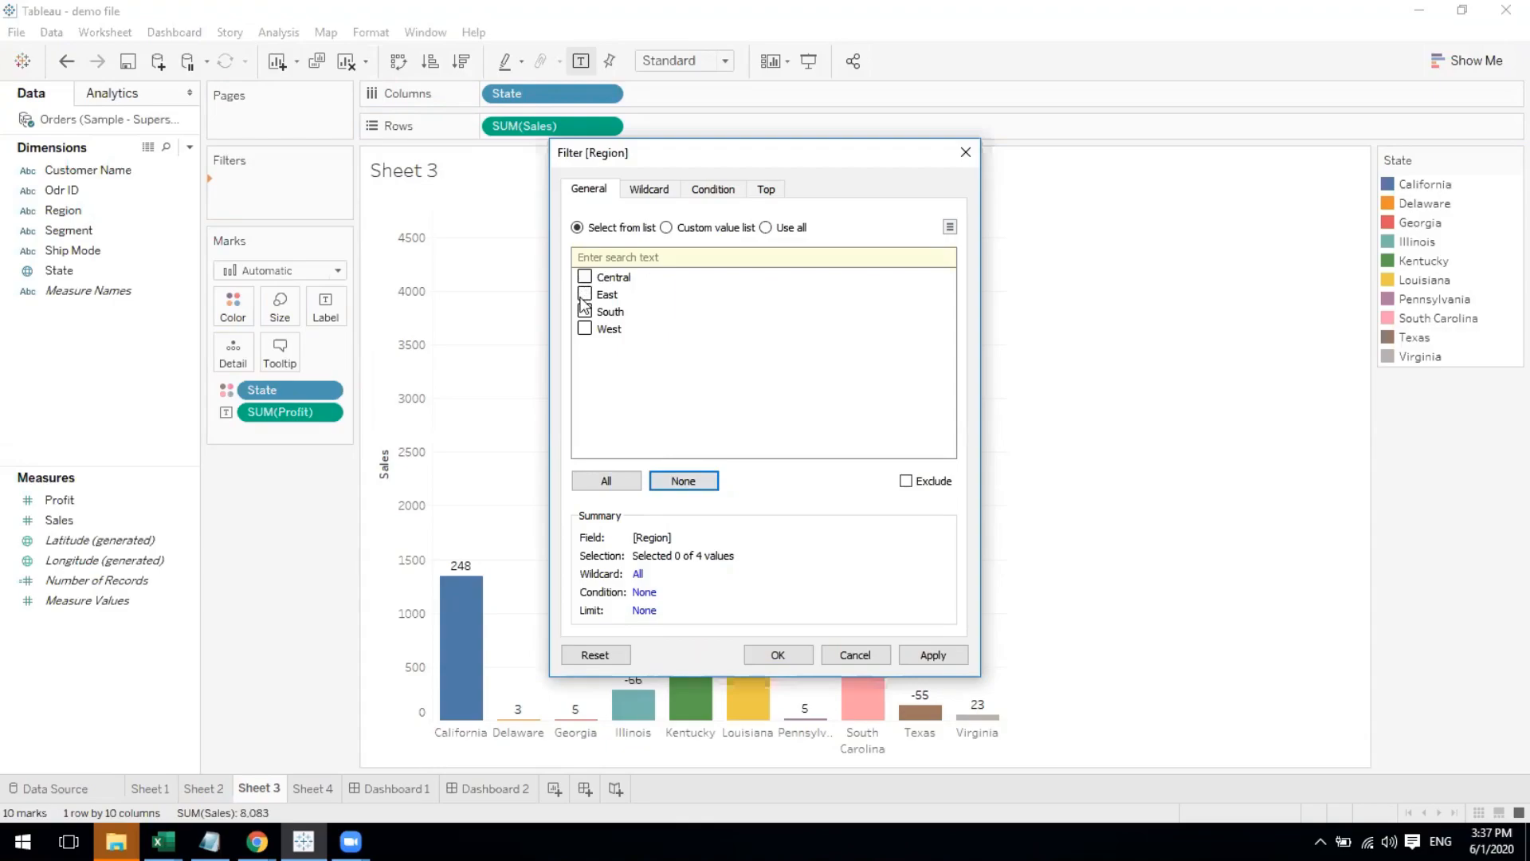
click(584, 276)
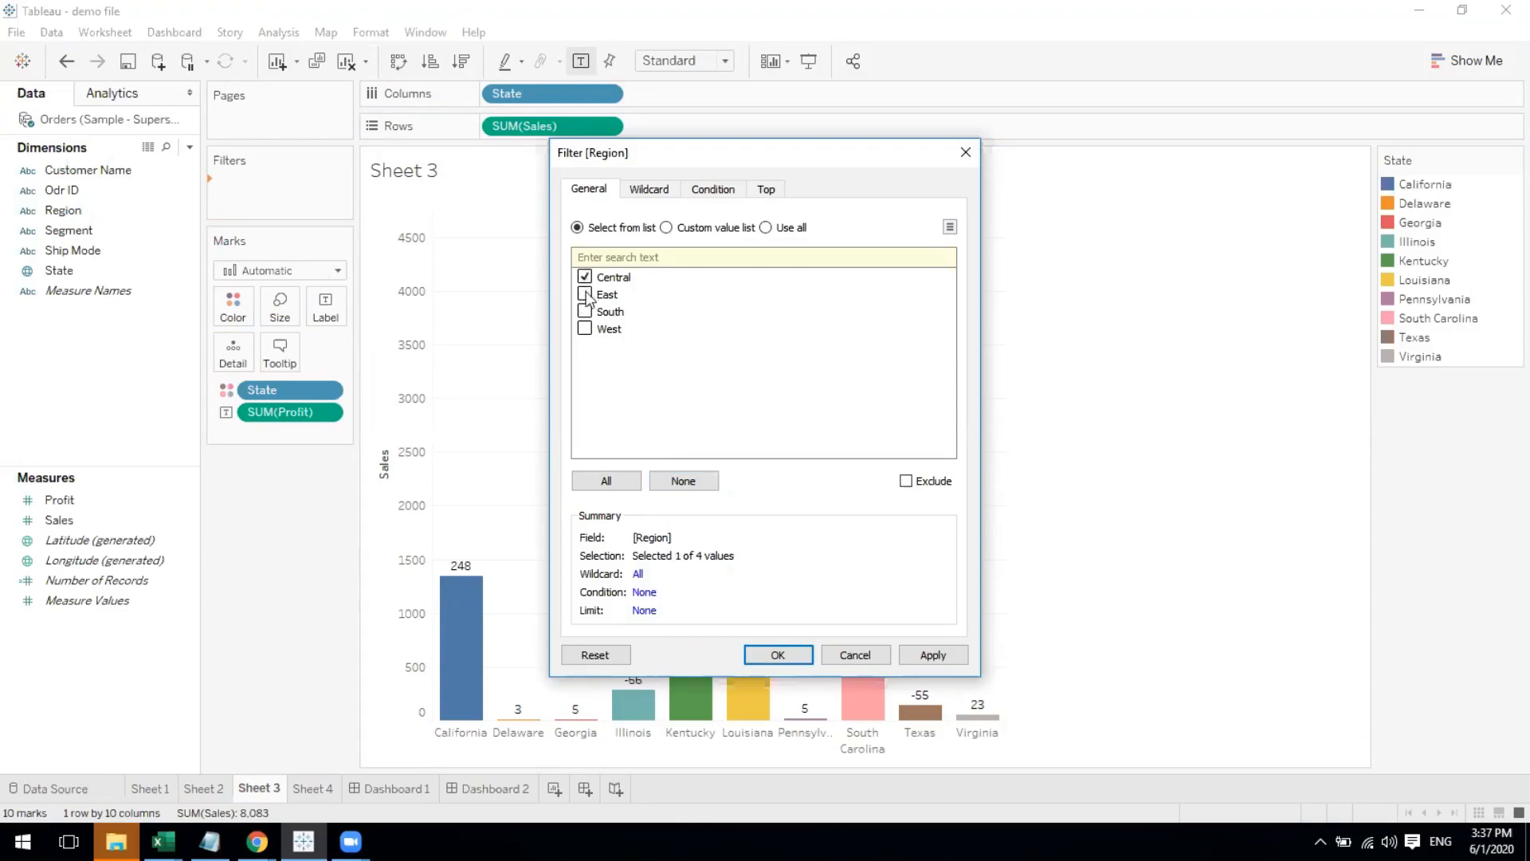
click(586, 294)
click(932, 655)
click(786, 653)
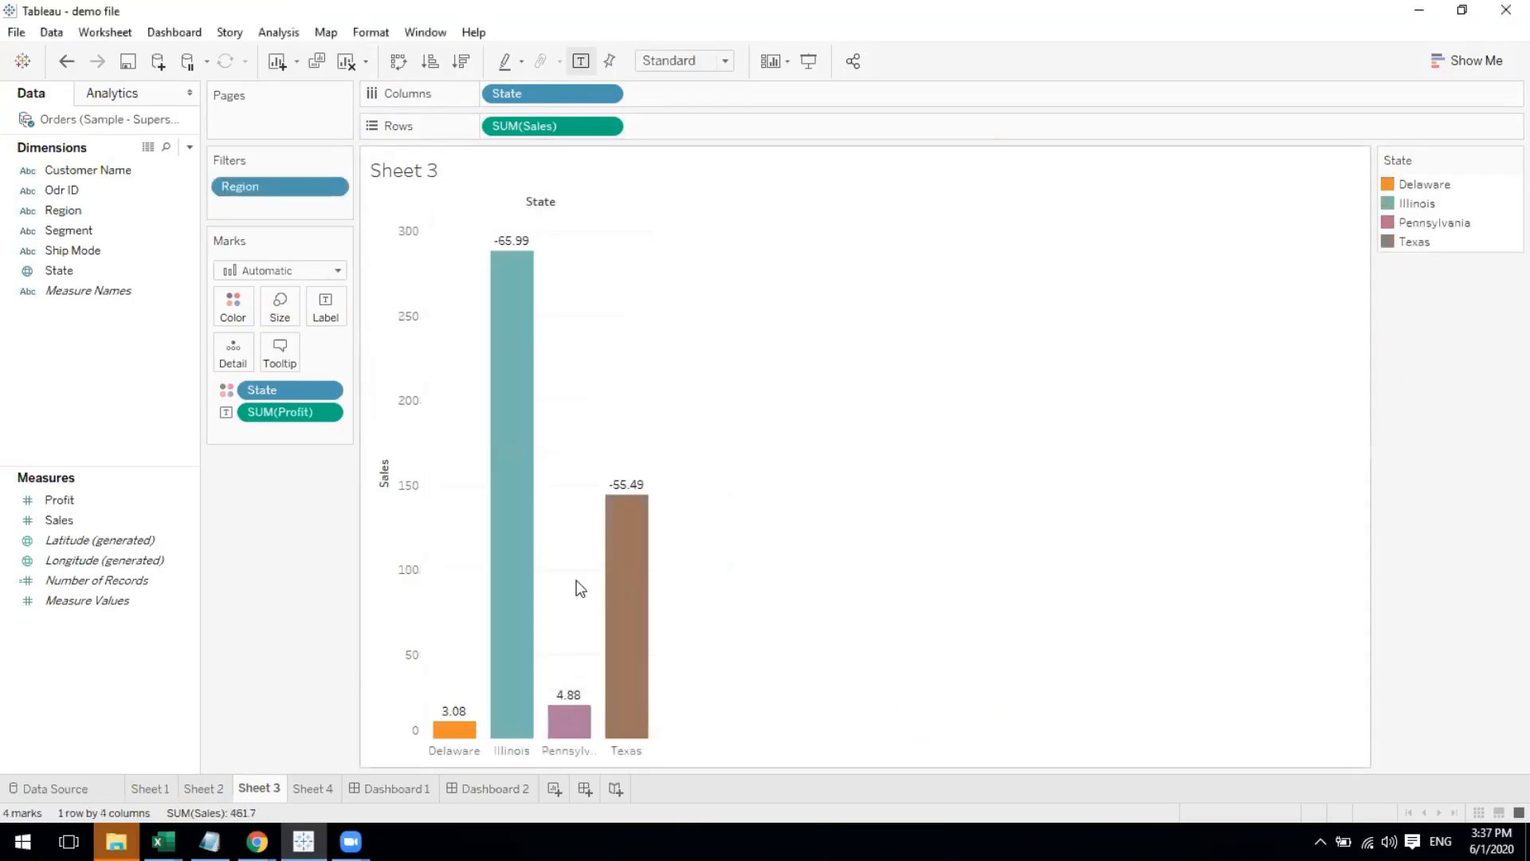
mouse_move(629, 612)
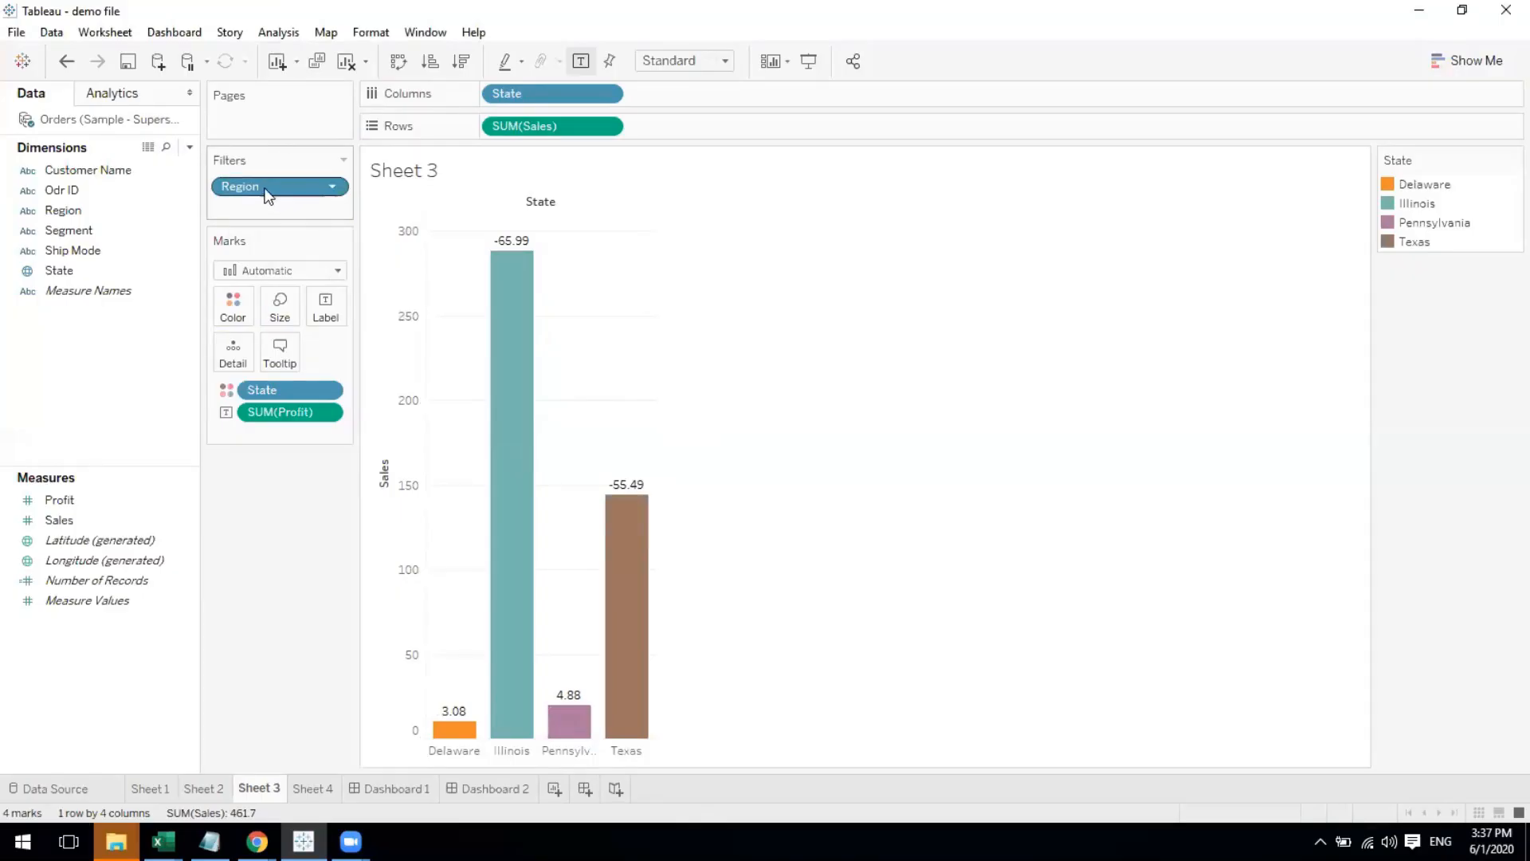
drag(264, 186, 61, 307)
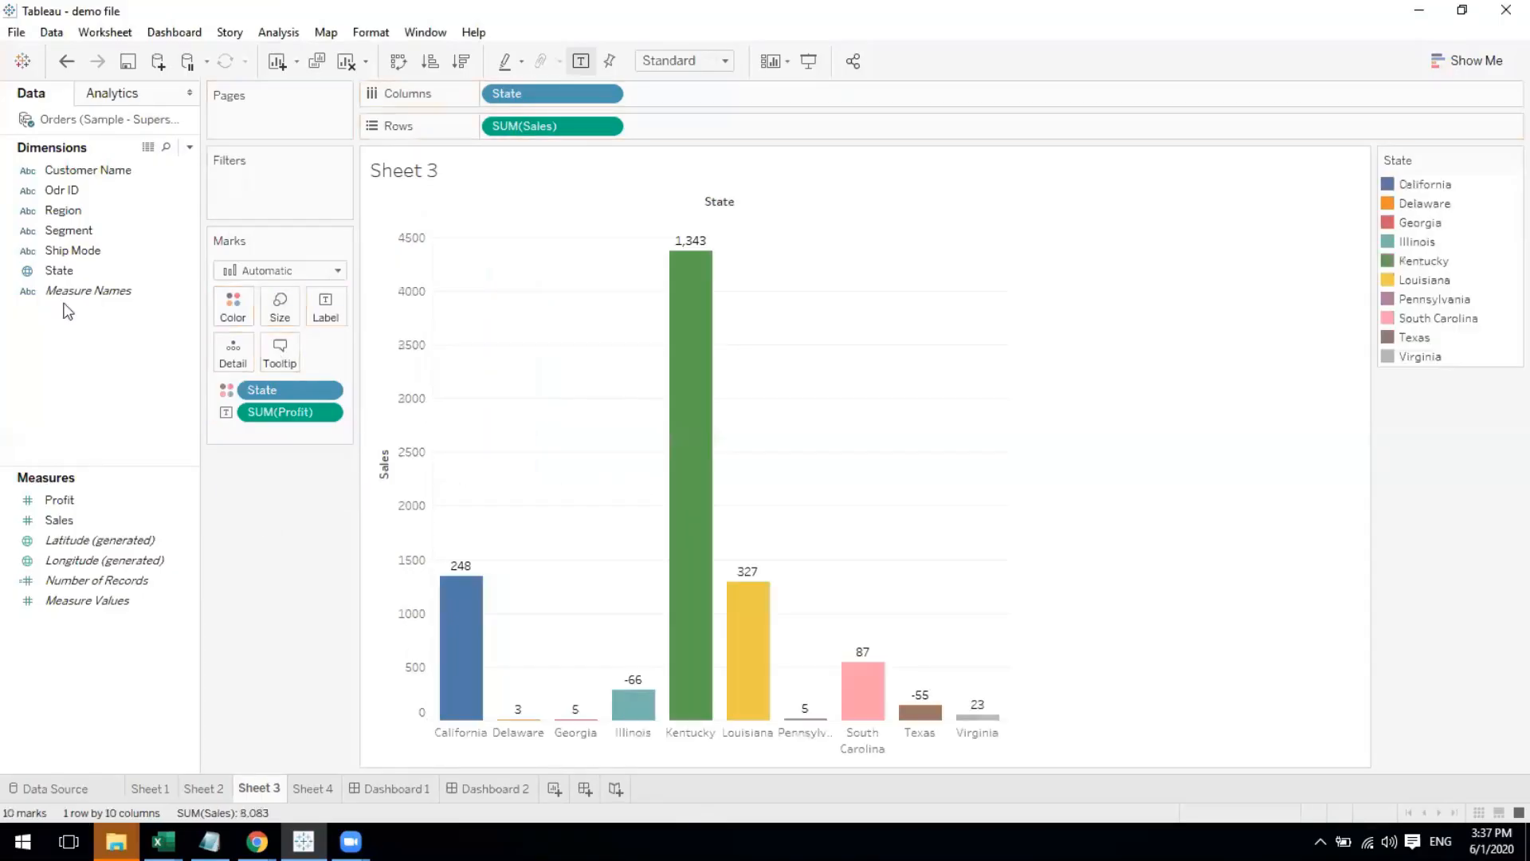
Filter the bar chart to the Standard Class ship mode and remove the Ship Mode filter again
drag(48, 255, 239, 191)
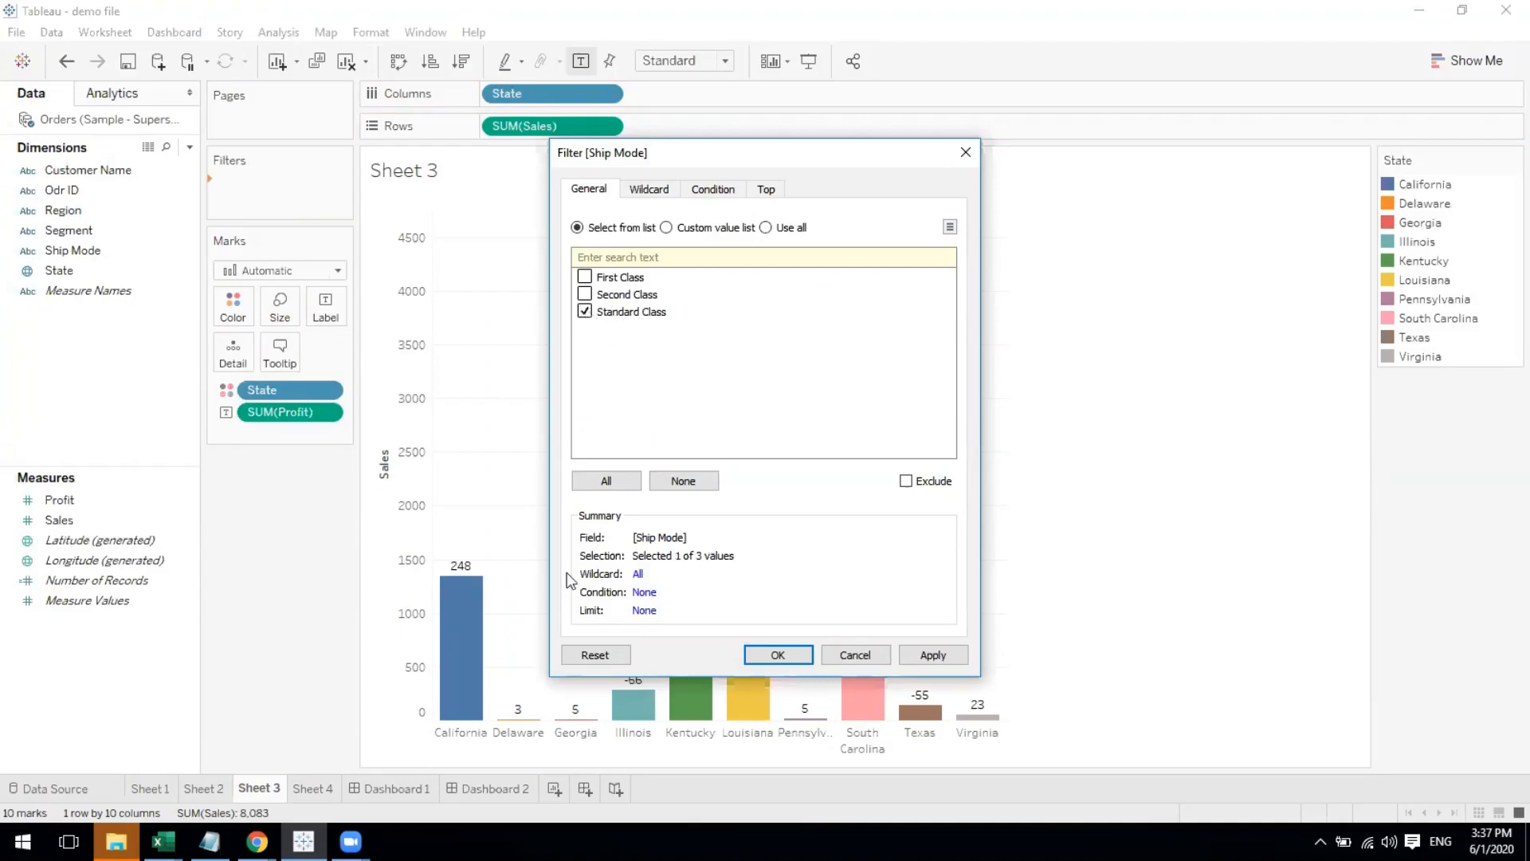
click(938, 655)
click(778, 655)
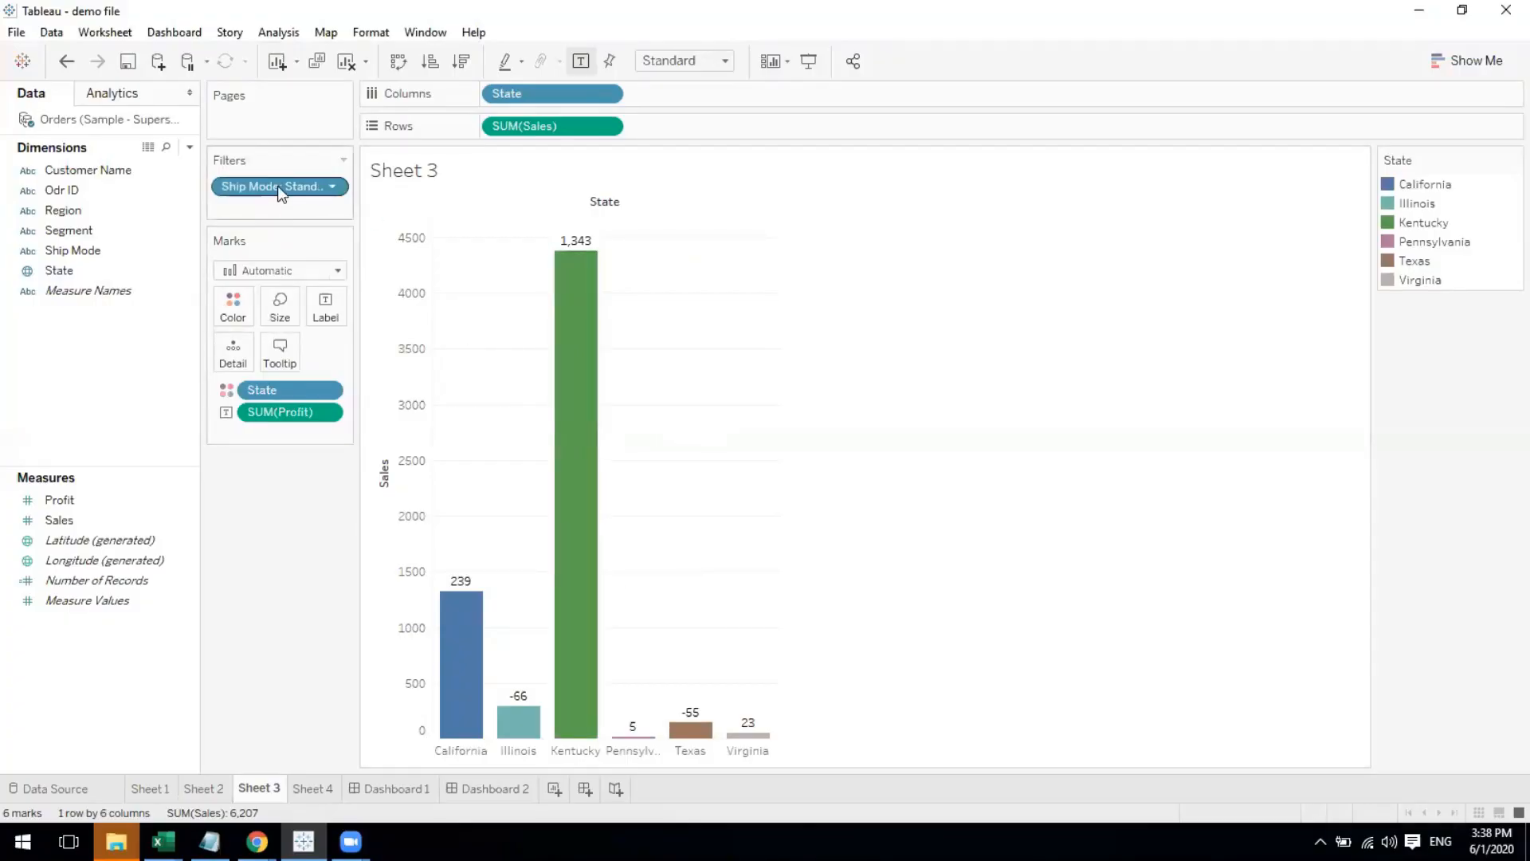
drag(279, 186, 292, 548)
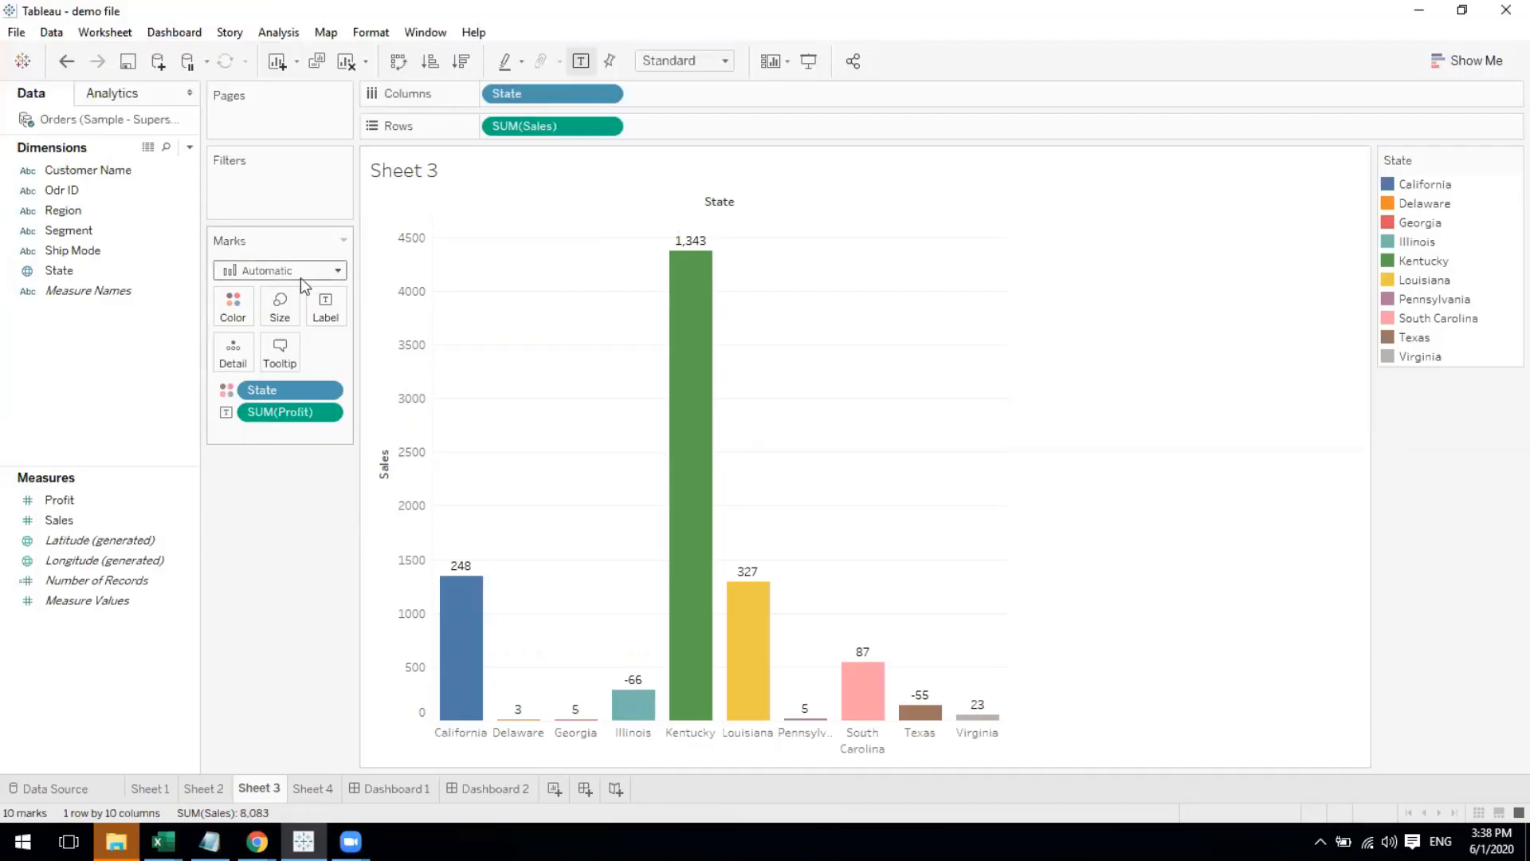
Try the Circle, Map and Area mark types on the Sales by State chart
click(338, 274)
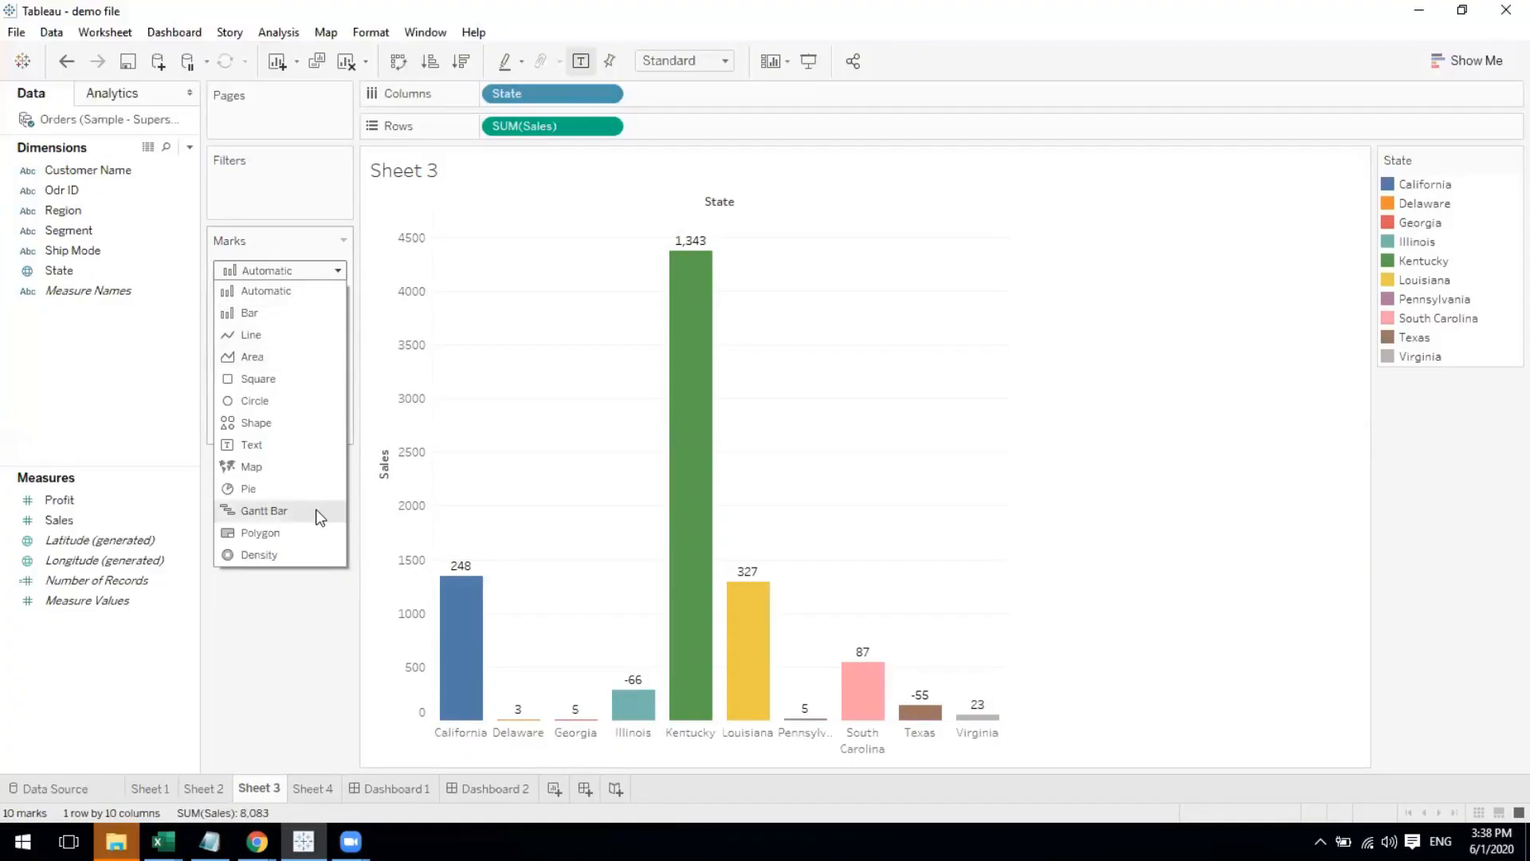
click(253, 403)
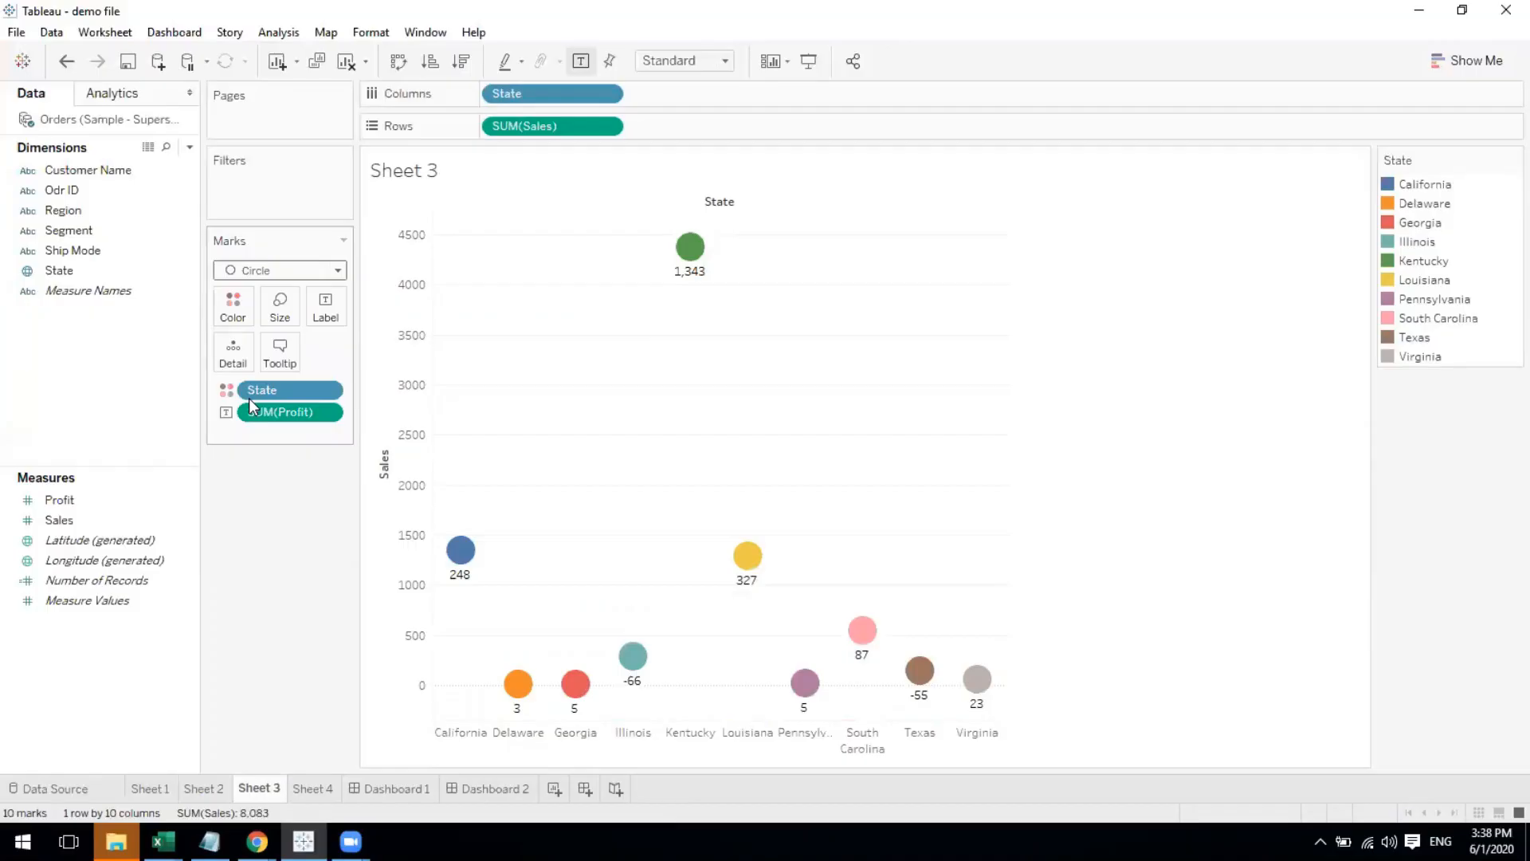
click(337, 271)
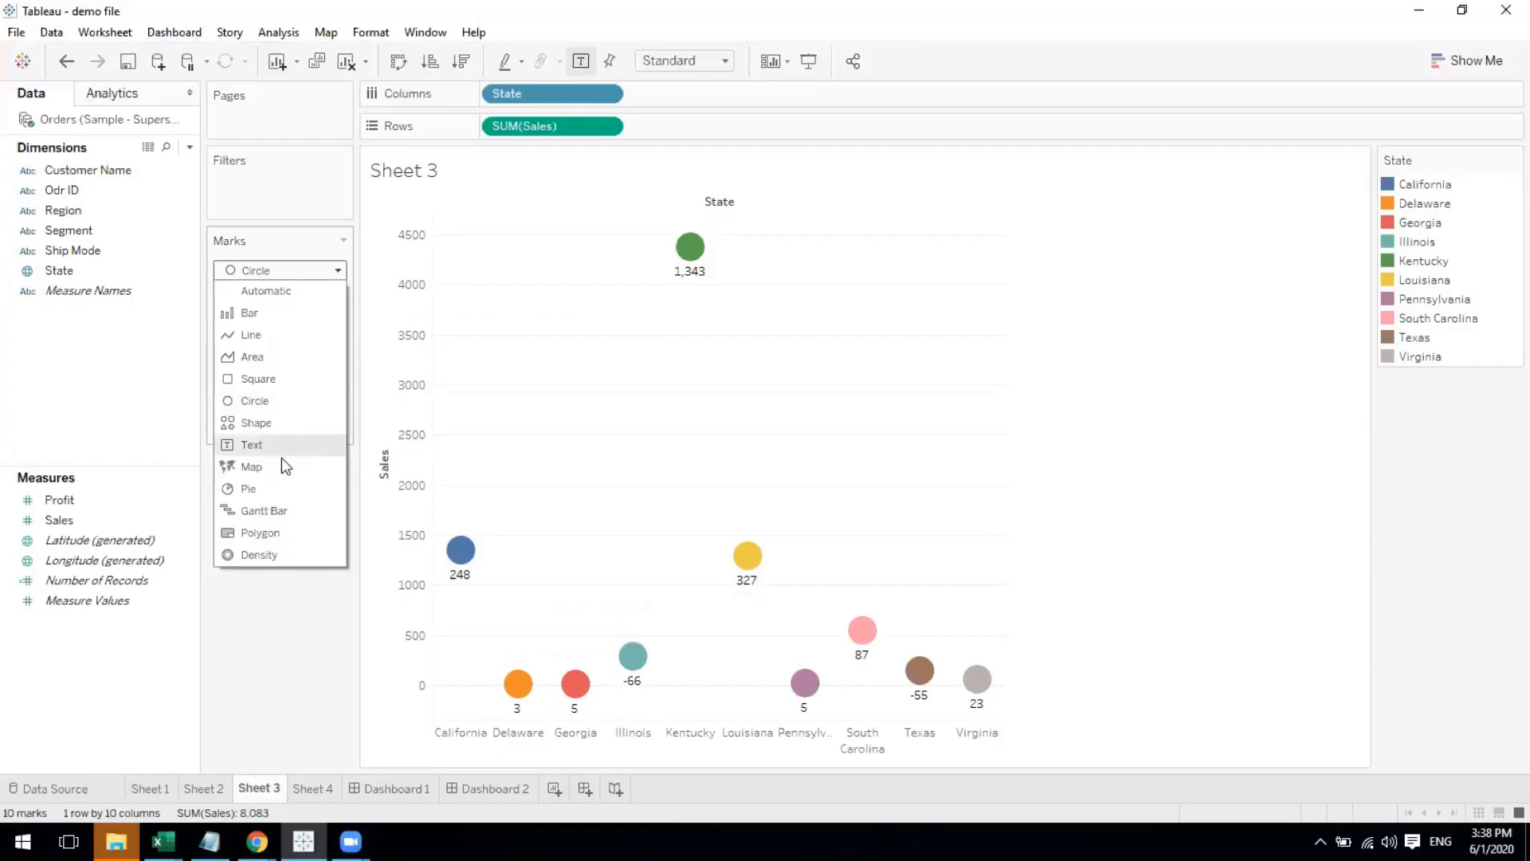
click(262, 464)
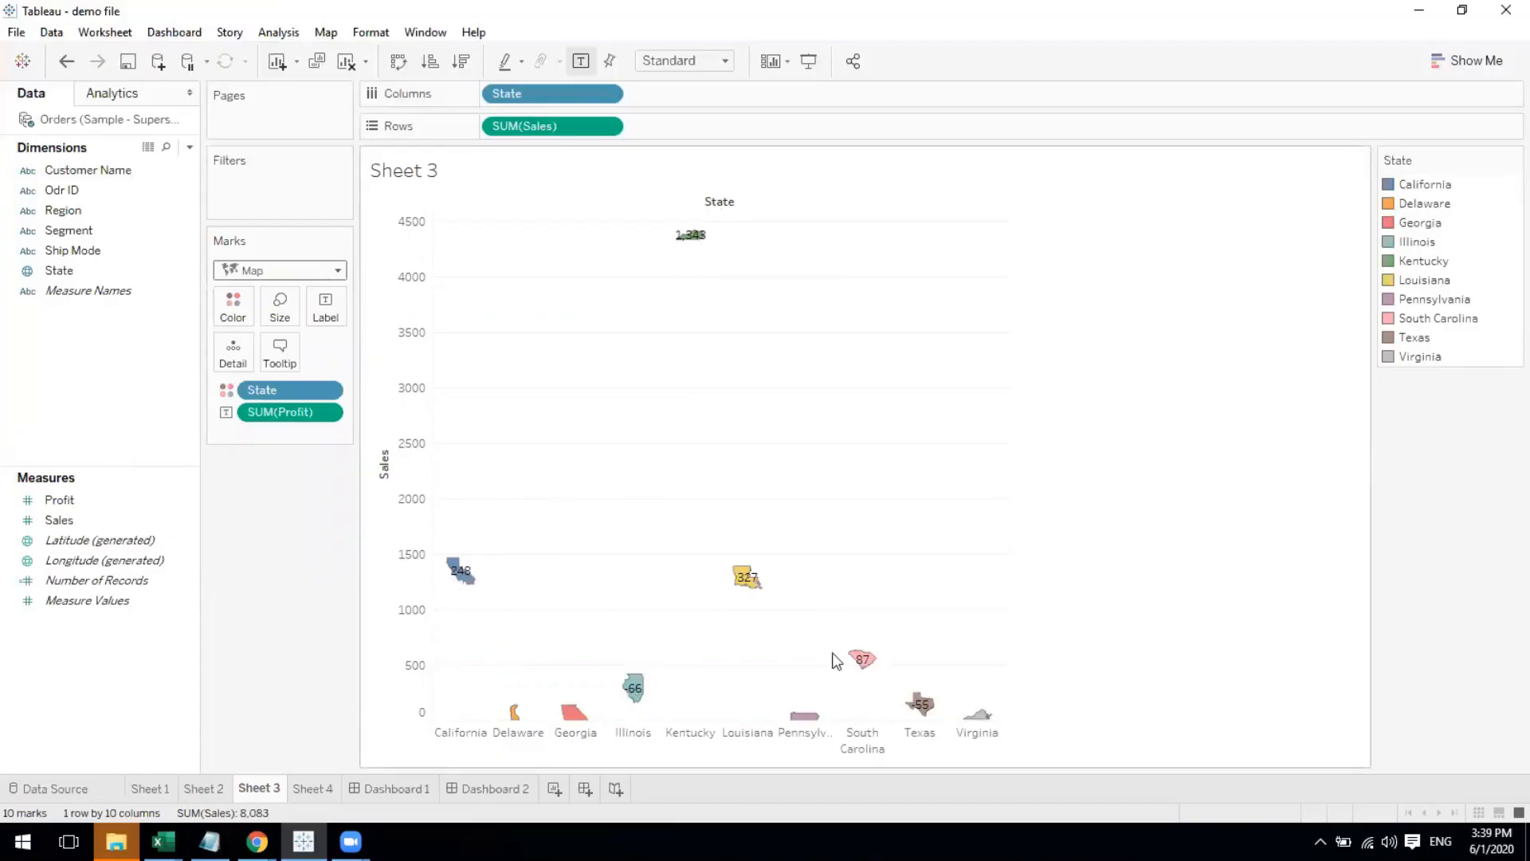
click(338, 270)
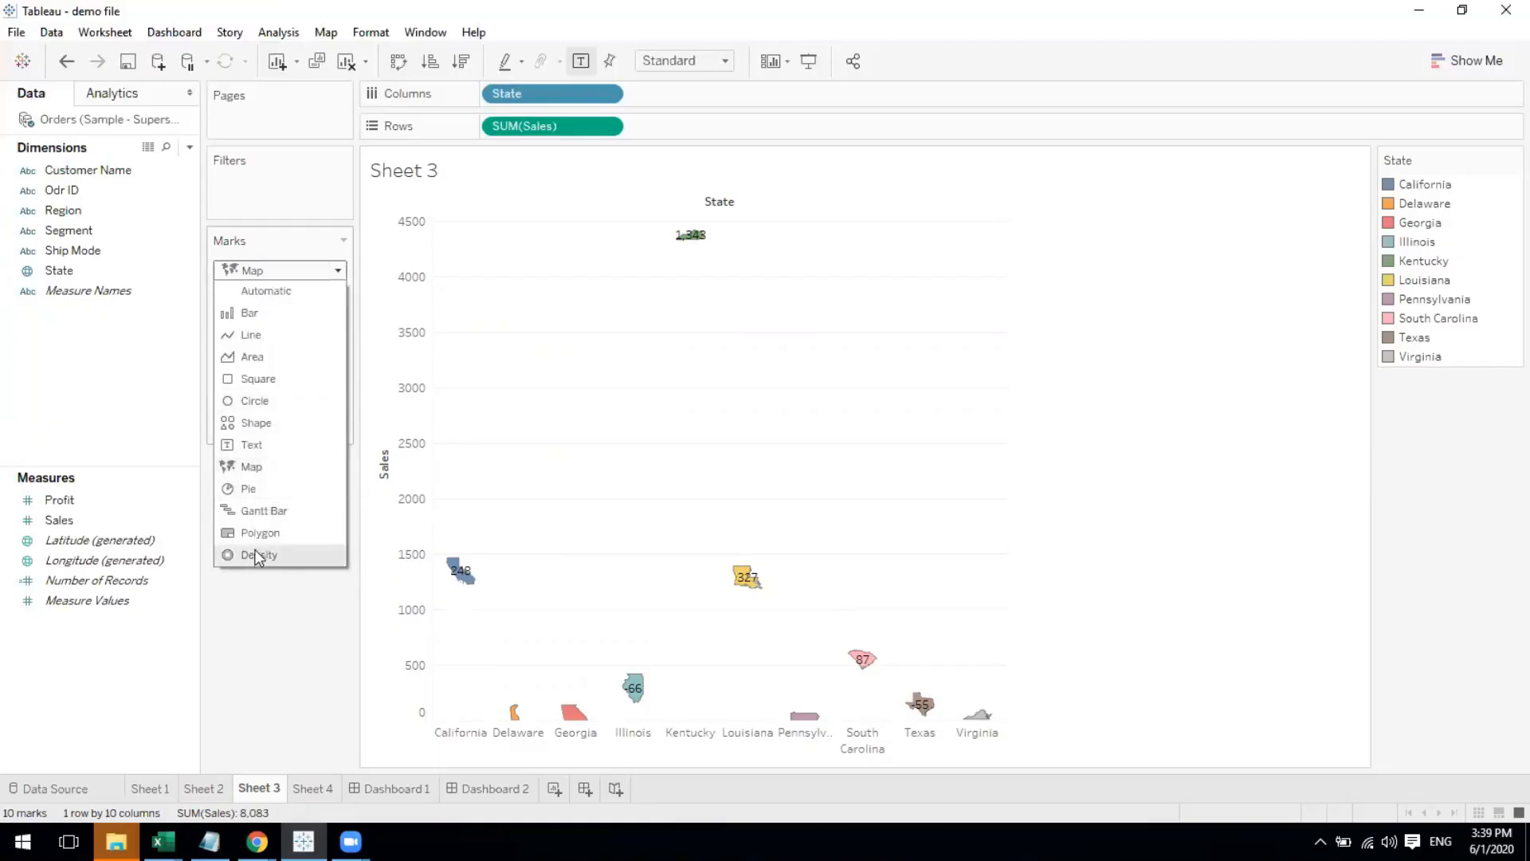
click(247, 354)
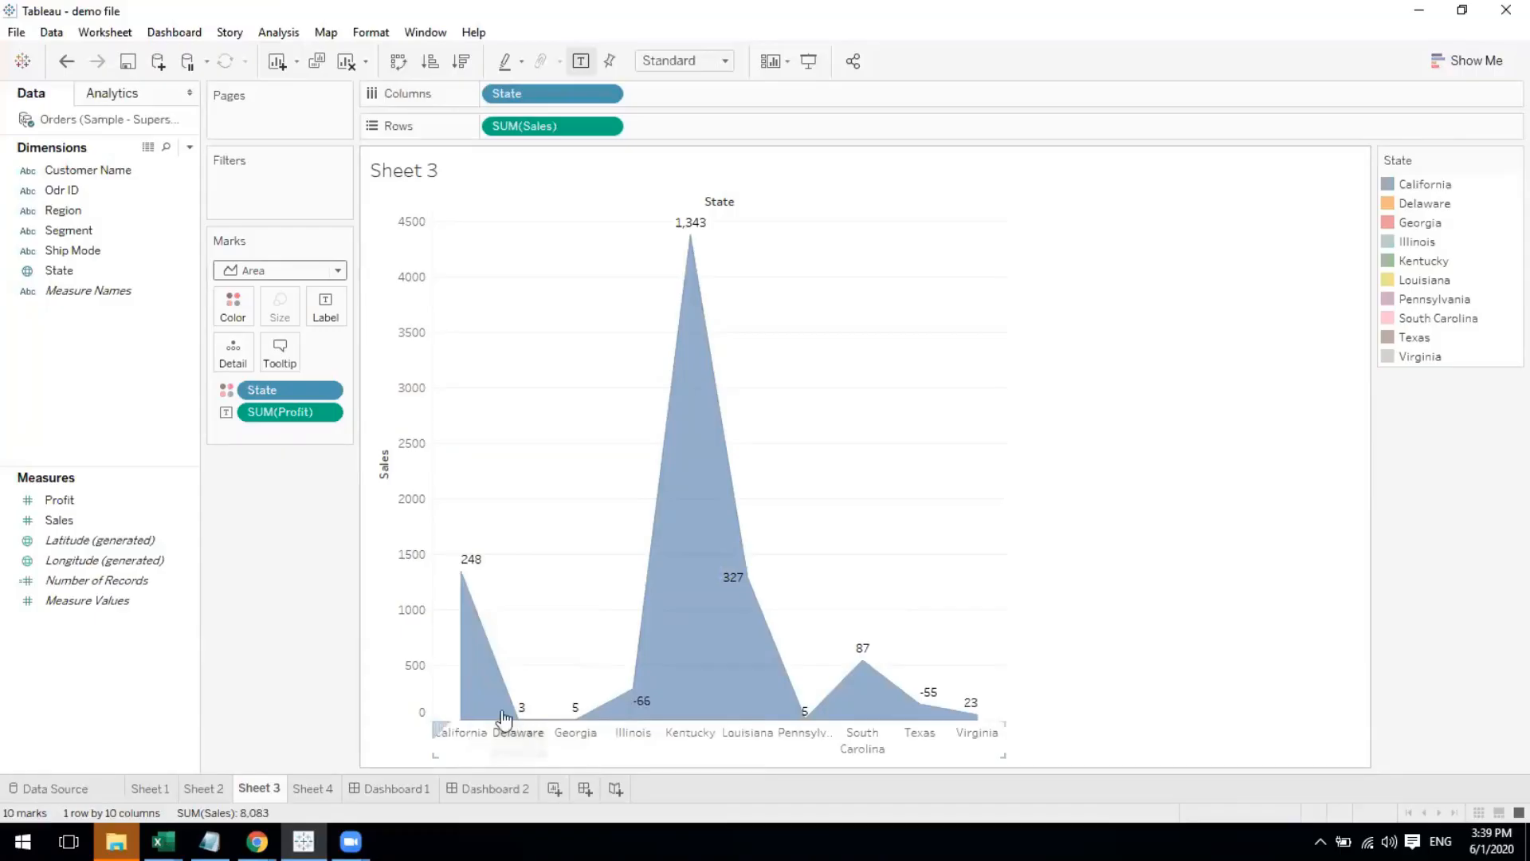
Set the mark type of the Sheet 3 chart to Bar and return to the map on Sheet 2
click(338, 271)
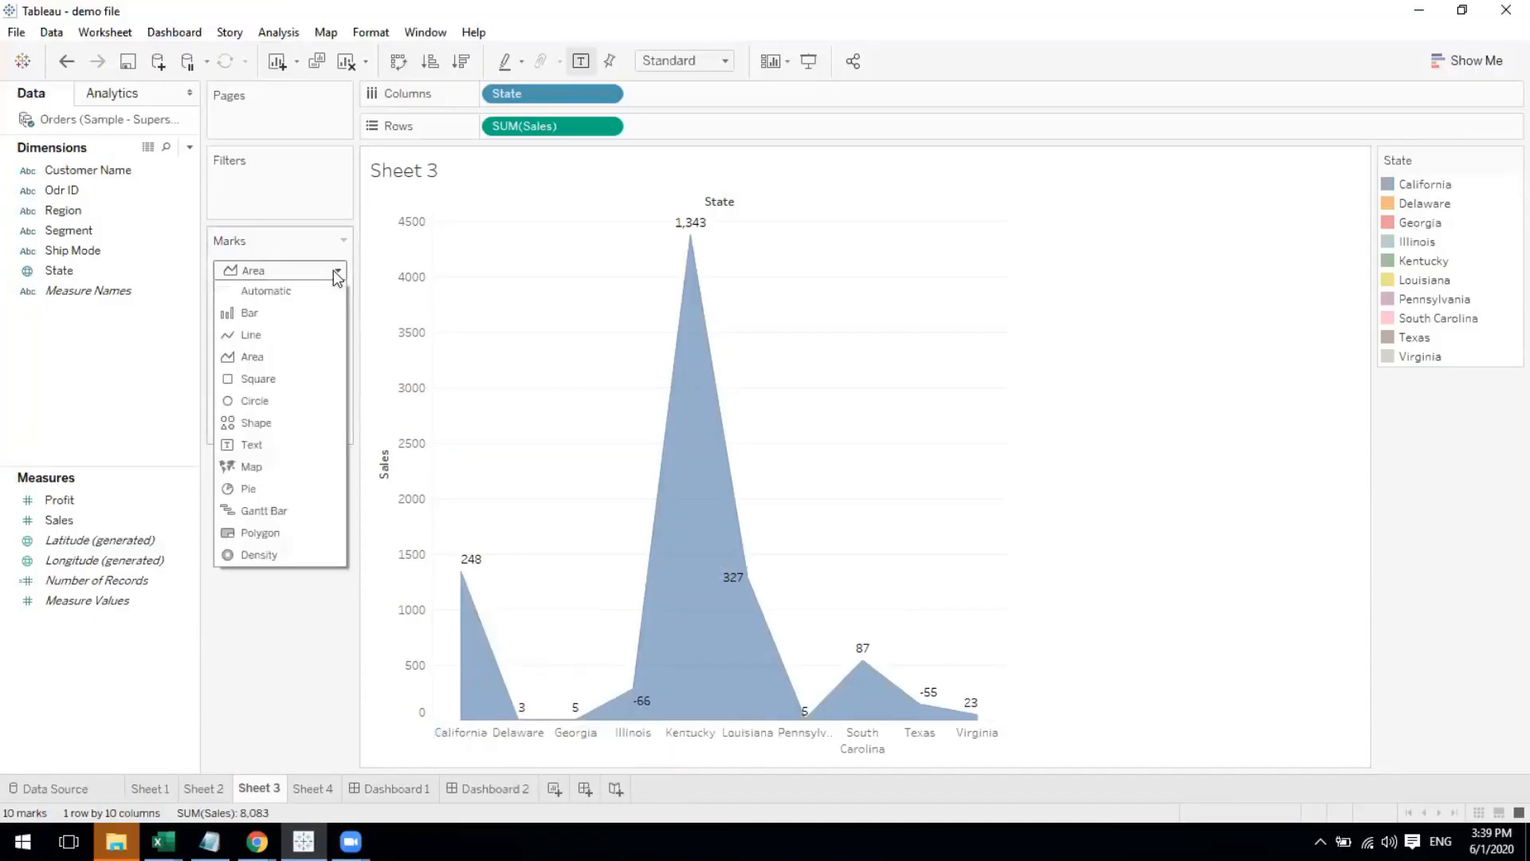
click(285, 311)
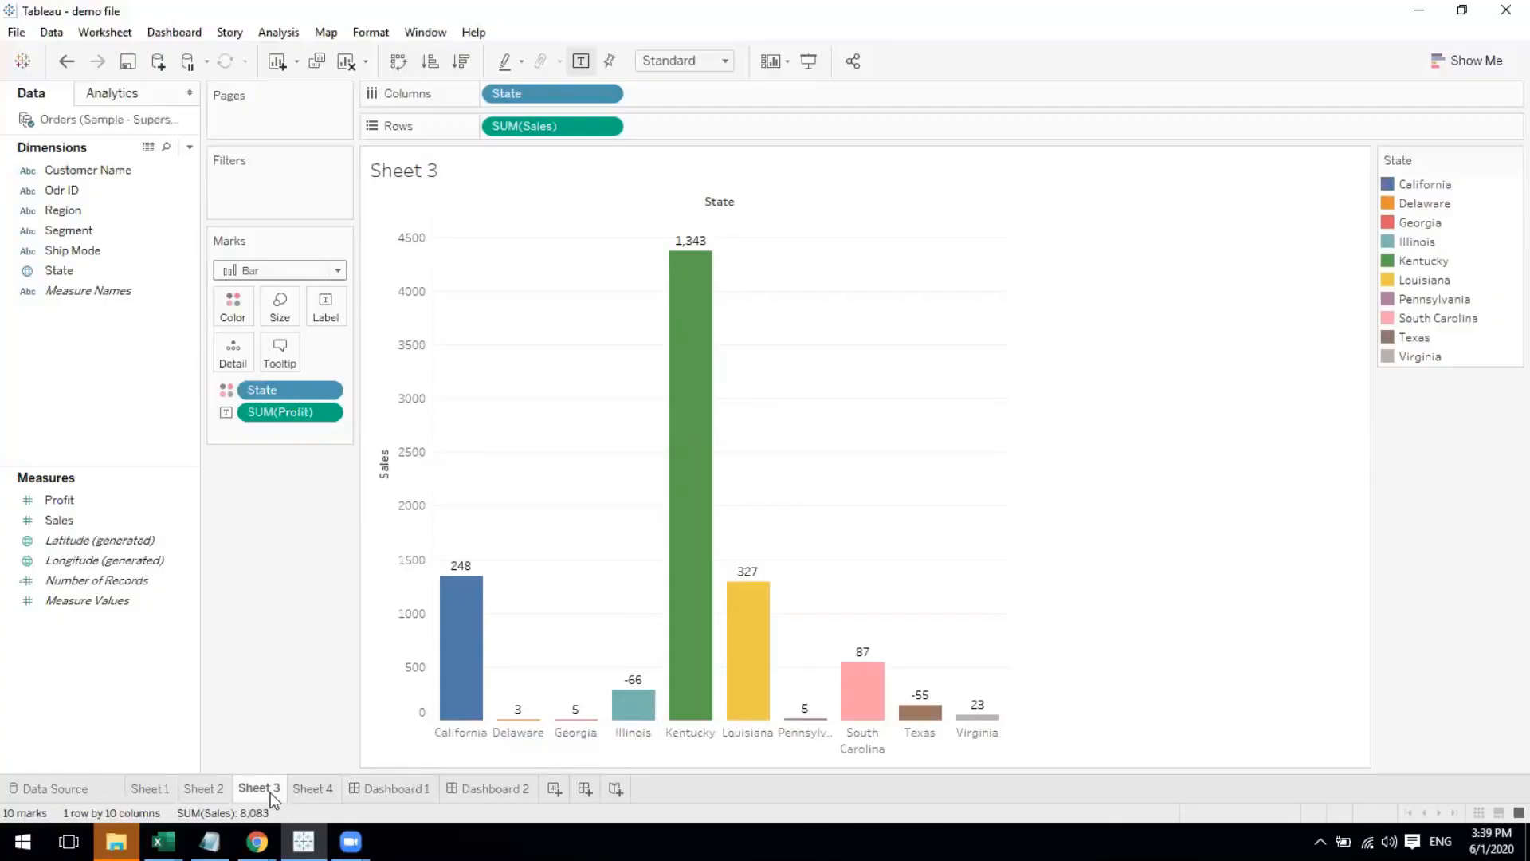
click(205, 791)
click(163, 787)
click(194, 788)
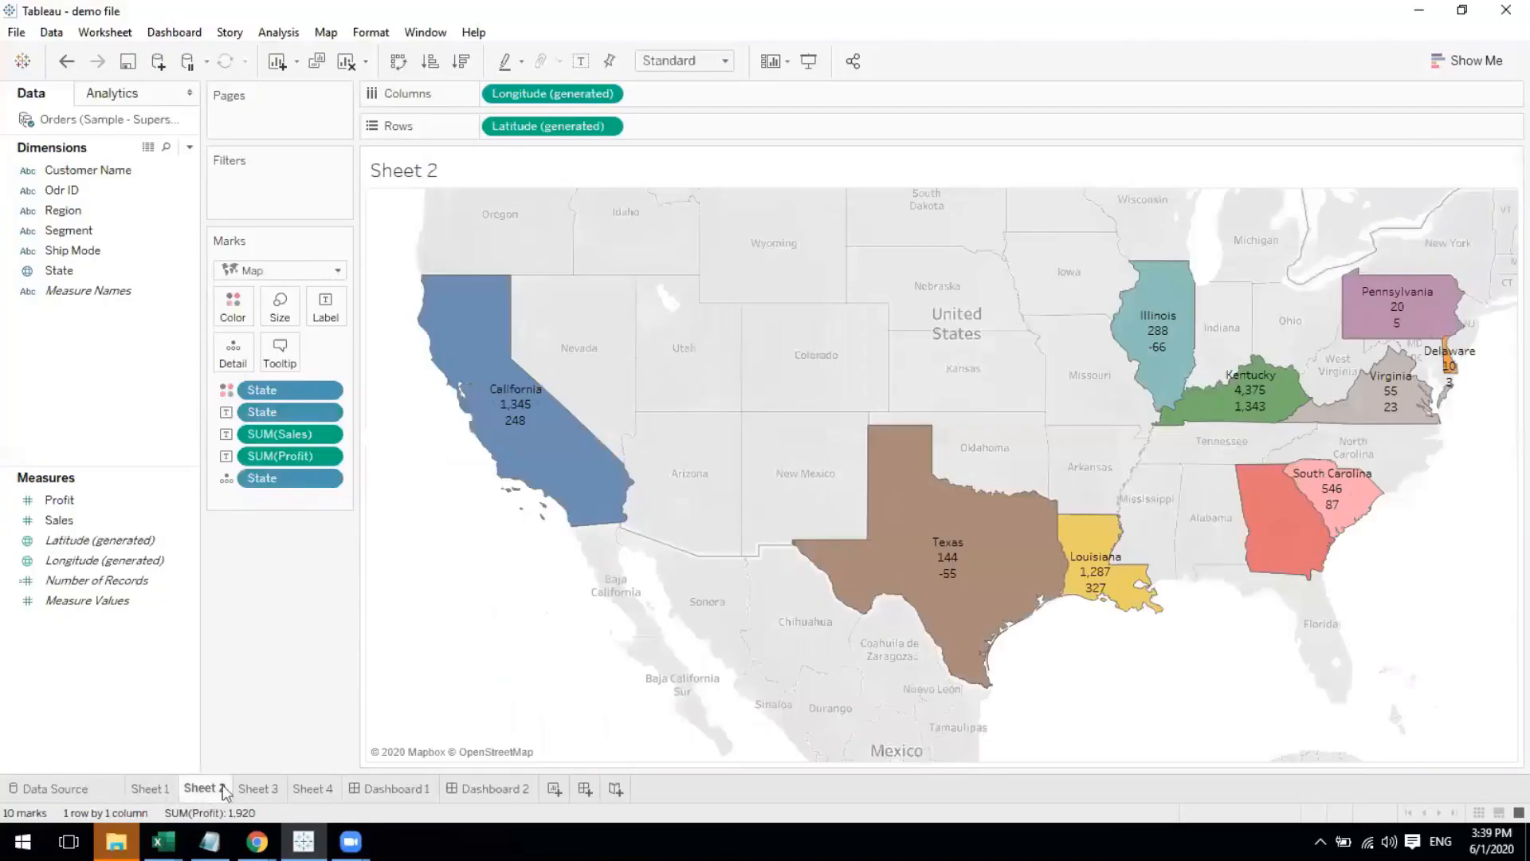
Set the connection of the Orders (Sample - Superstore) data source to Live
click(252, 787)
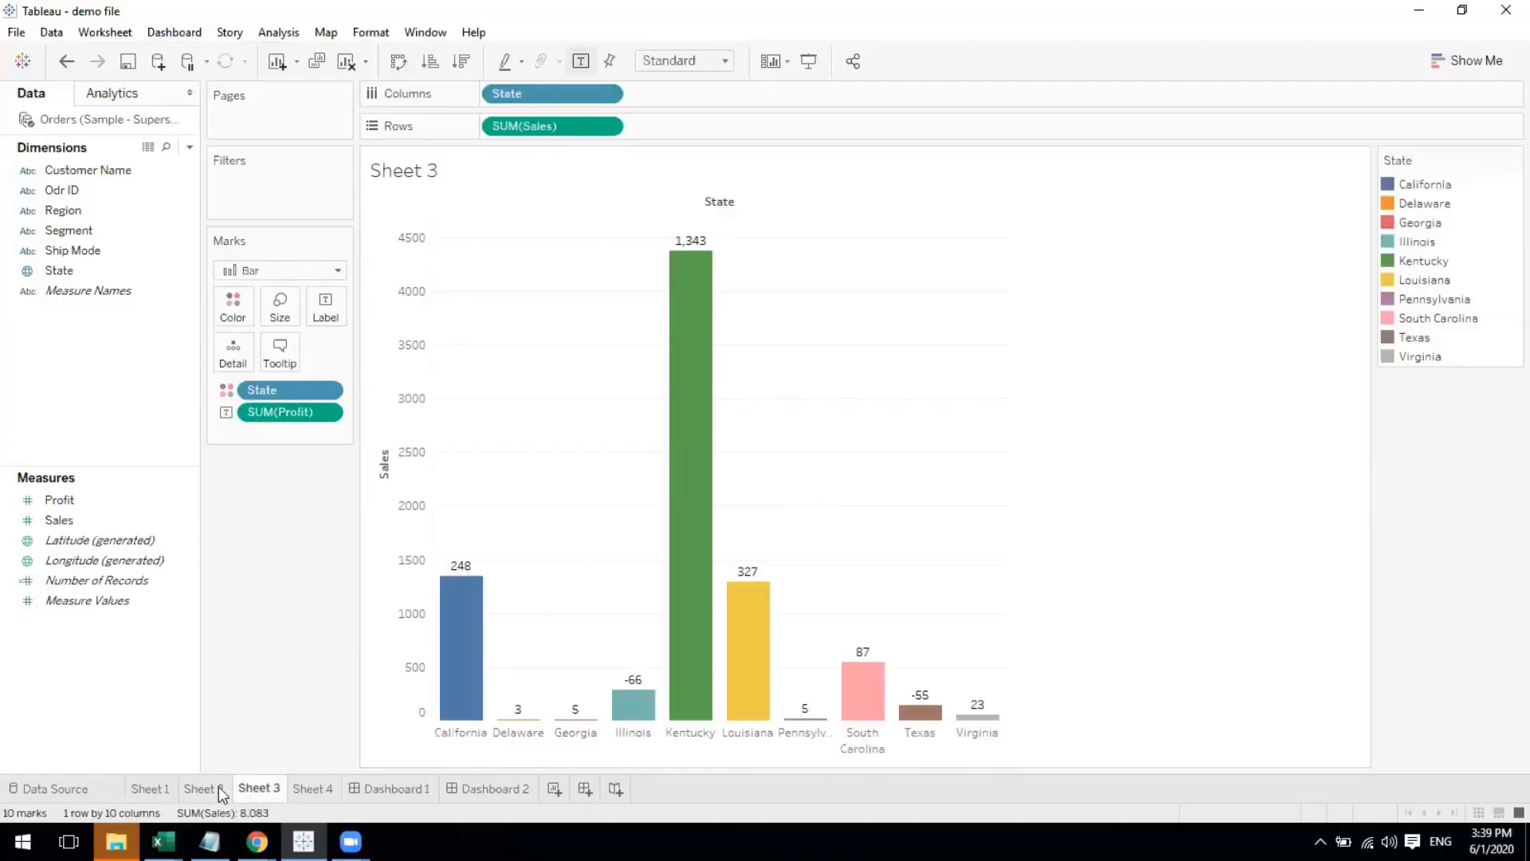
click(724, 36)
click(75, 787)
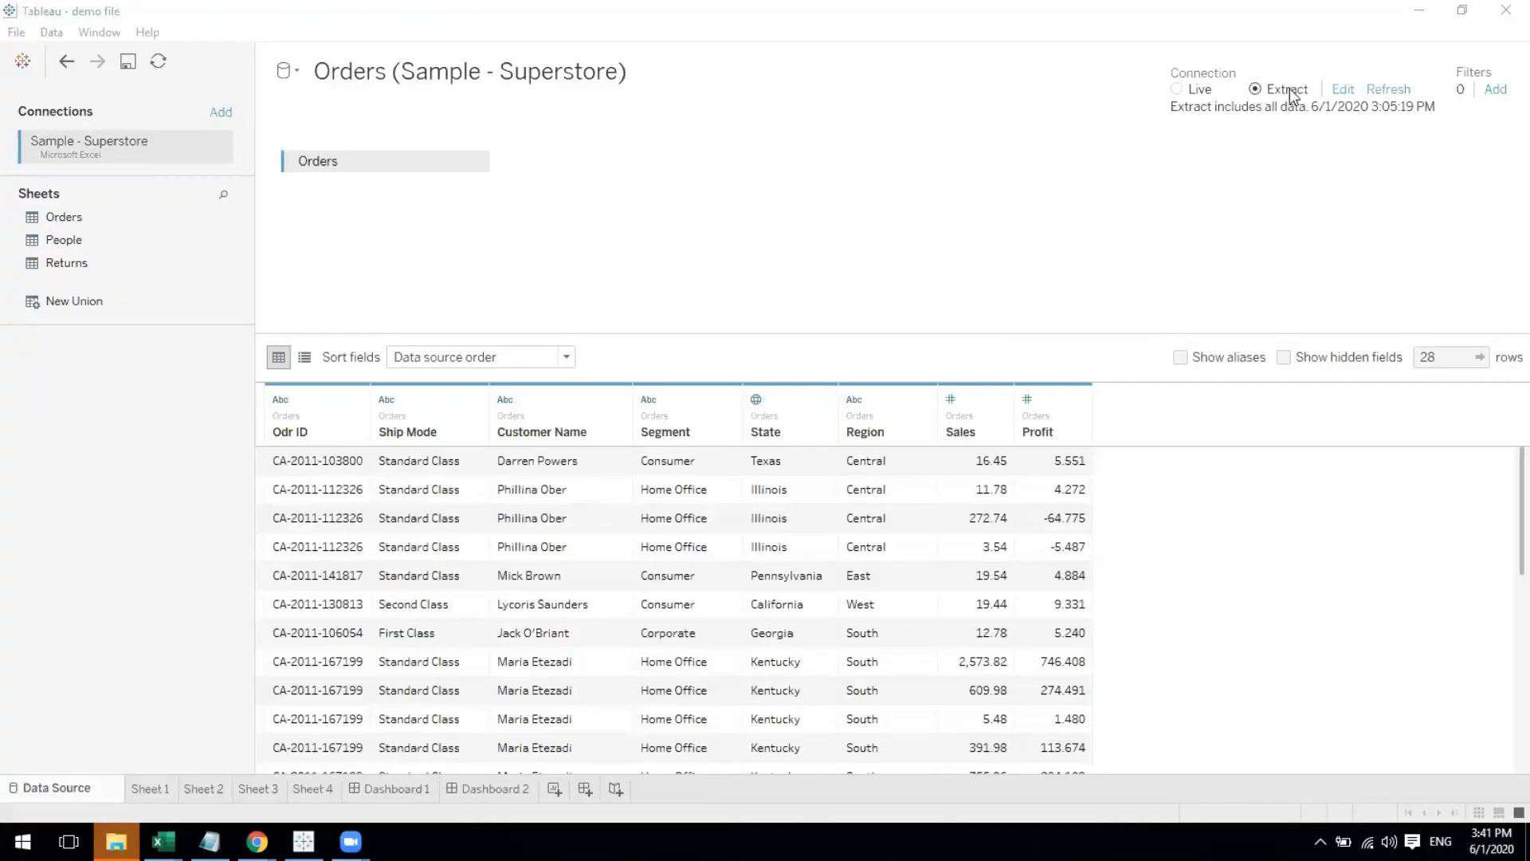
click(1178, 90)
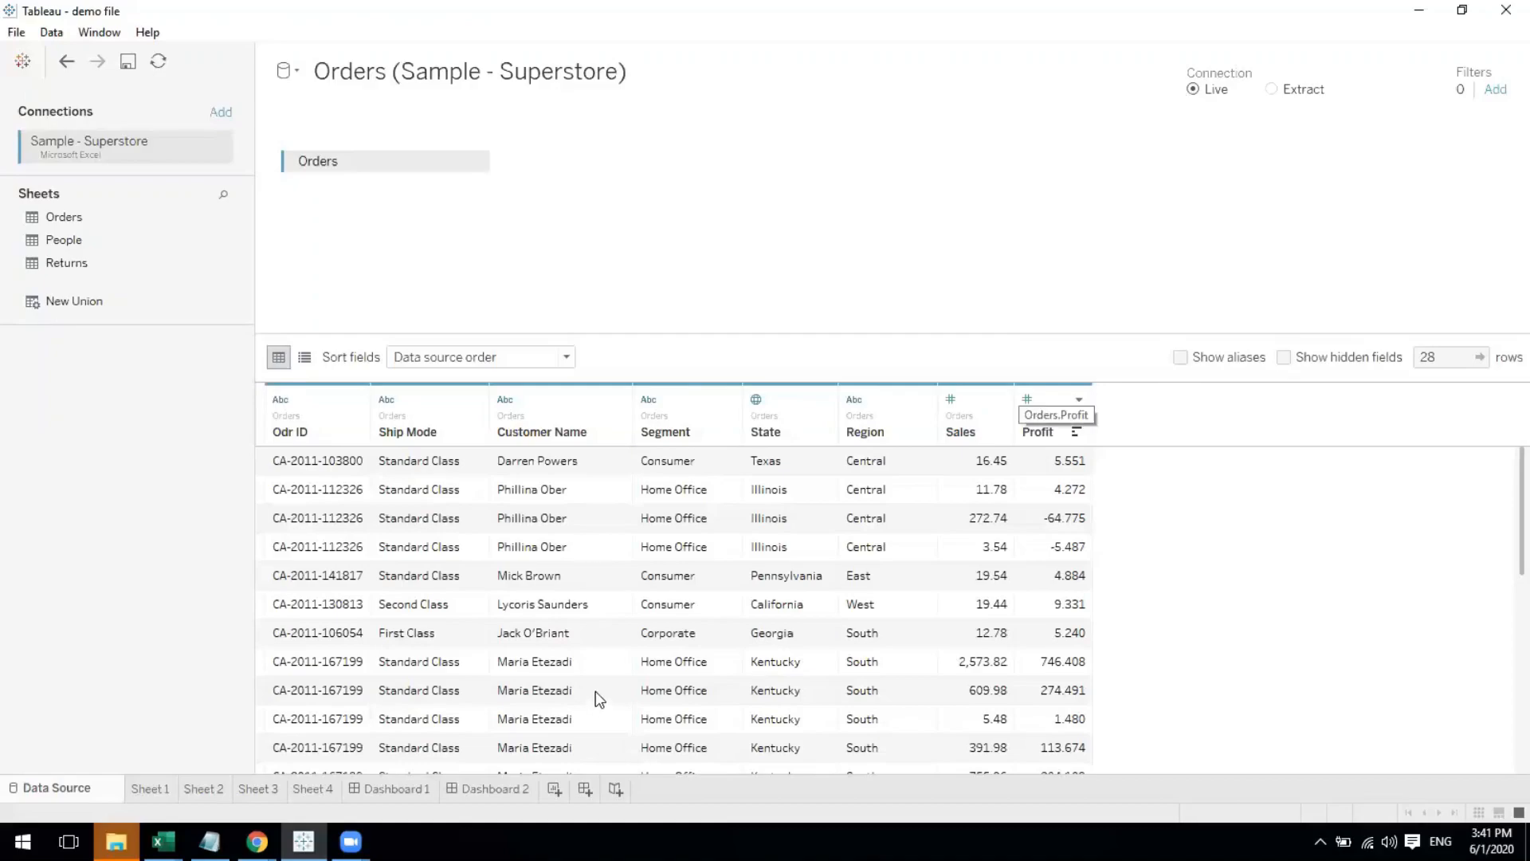
Compare the visuals on Sheet 1, Sheet 2 and Sheet 3 with the Orders rows in the data source
click(148, 789)
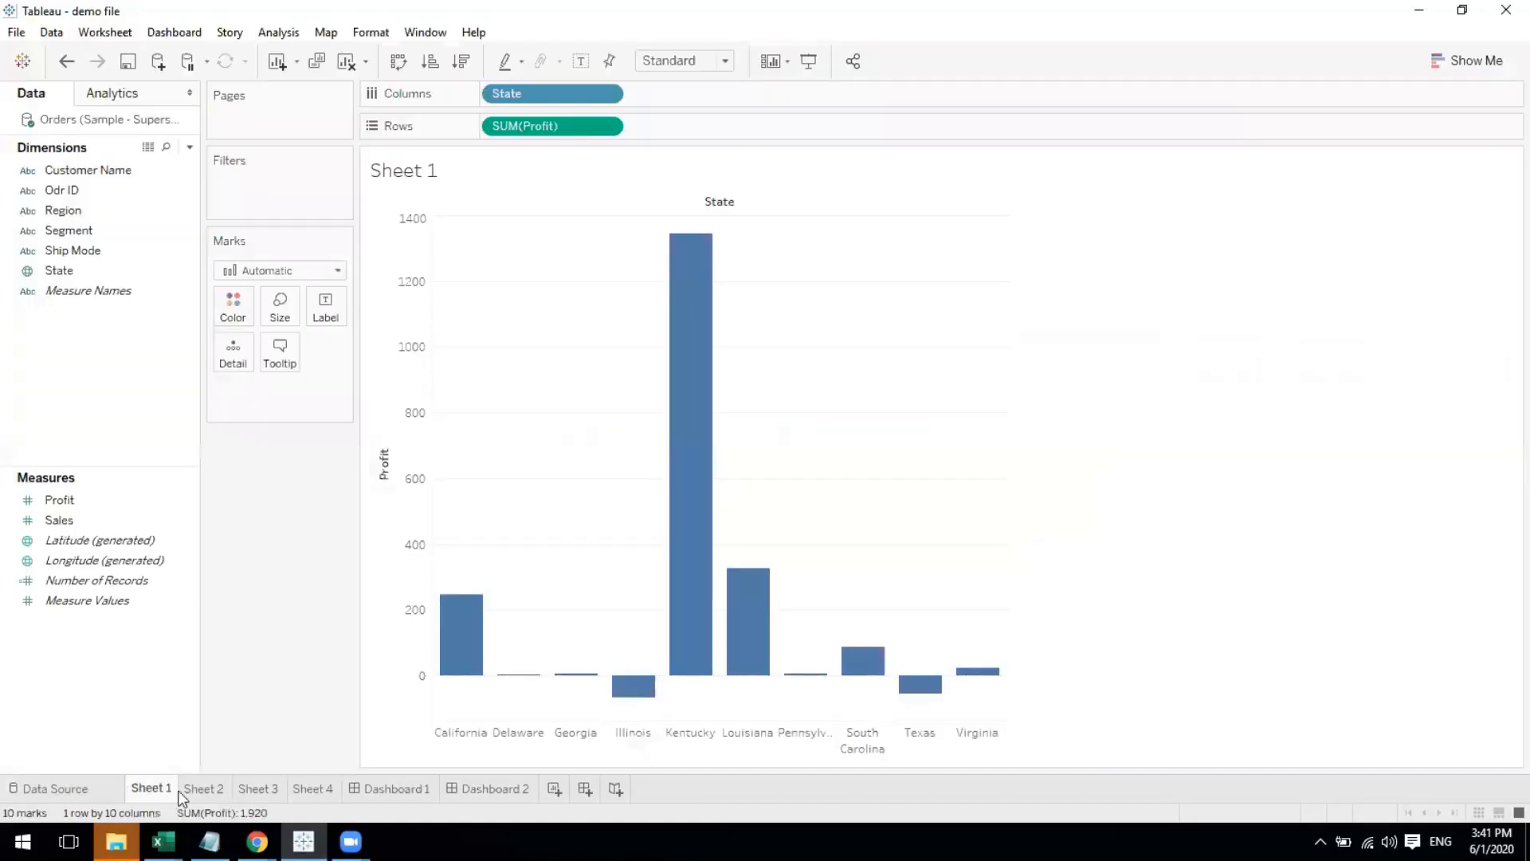
click(204, 791)
click(254, 791)
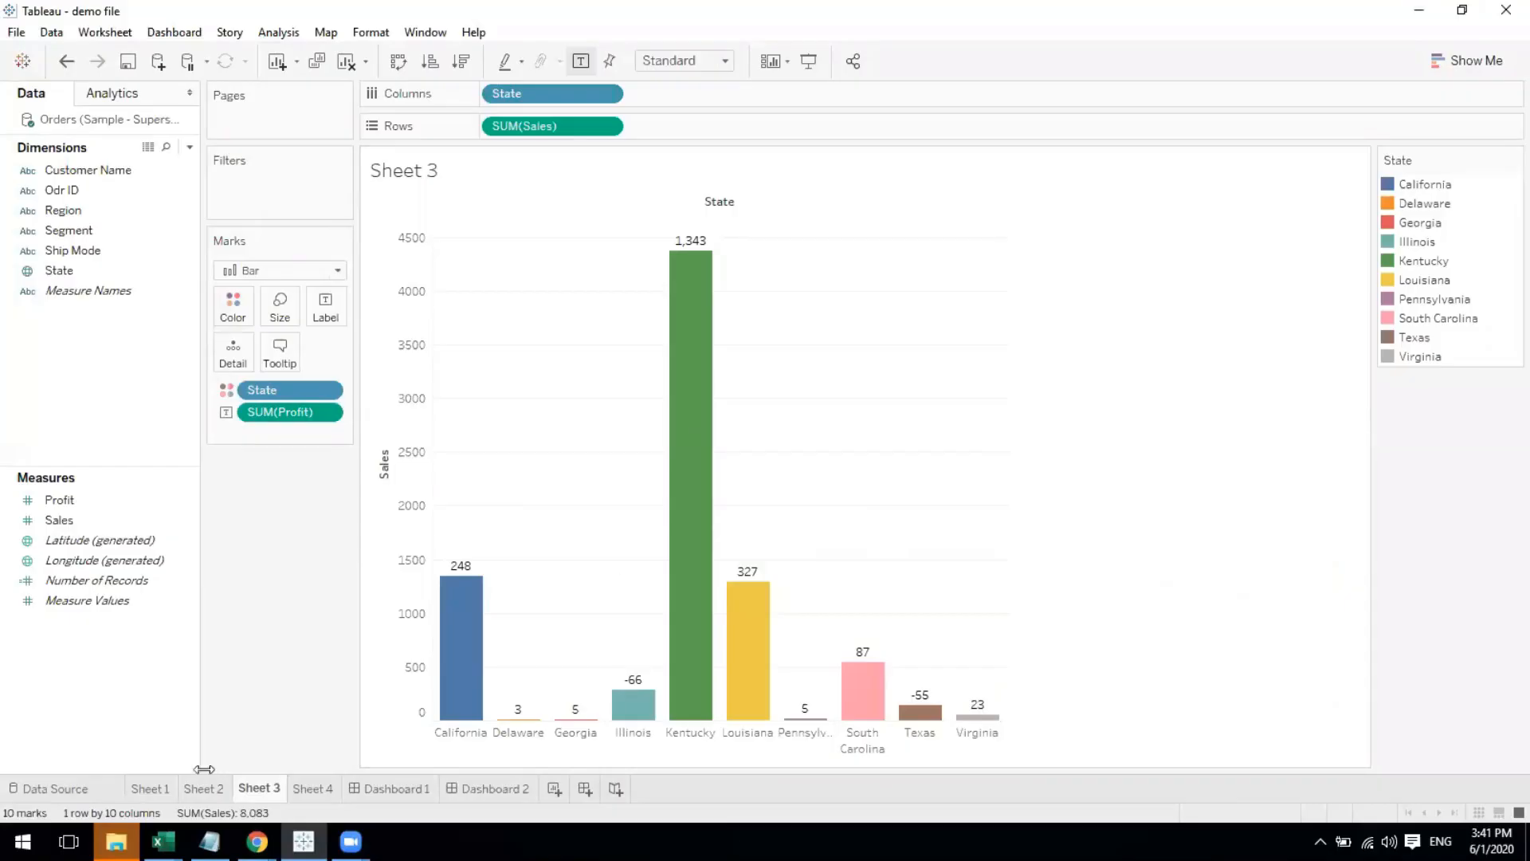
click(159, 788)
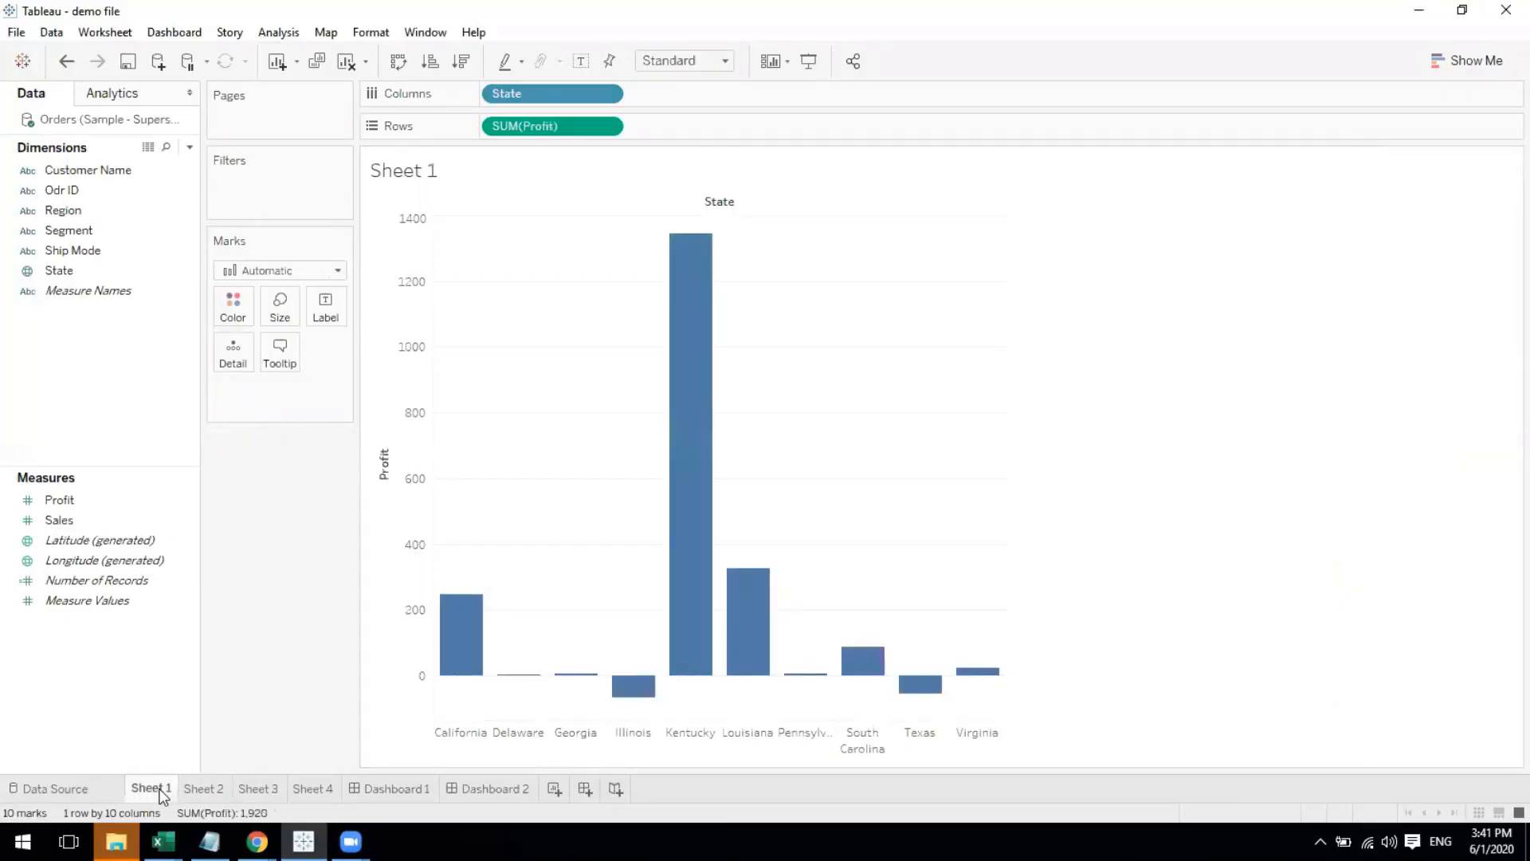
click(28, 790)
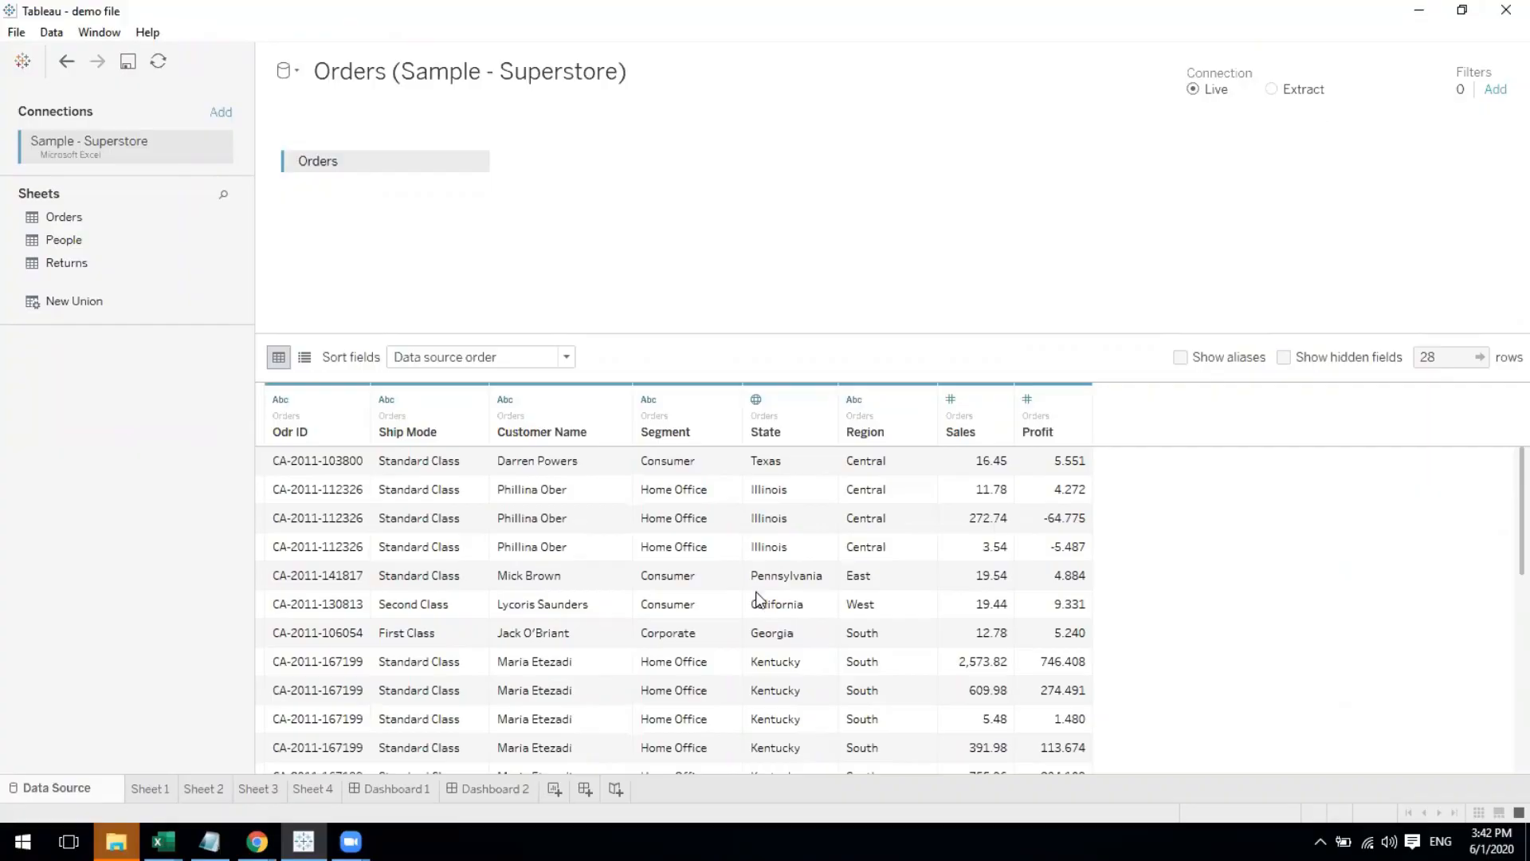
click(201, 789)
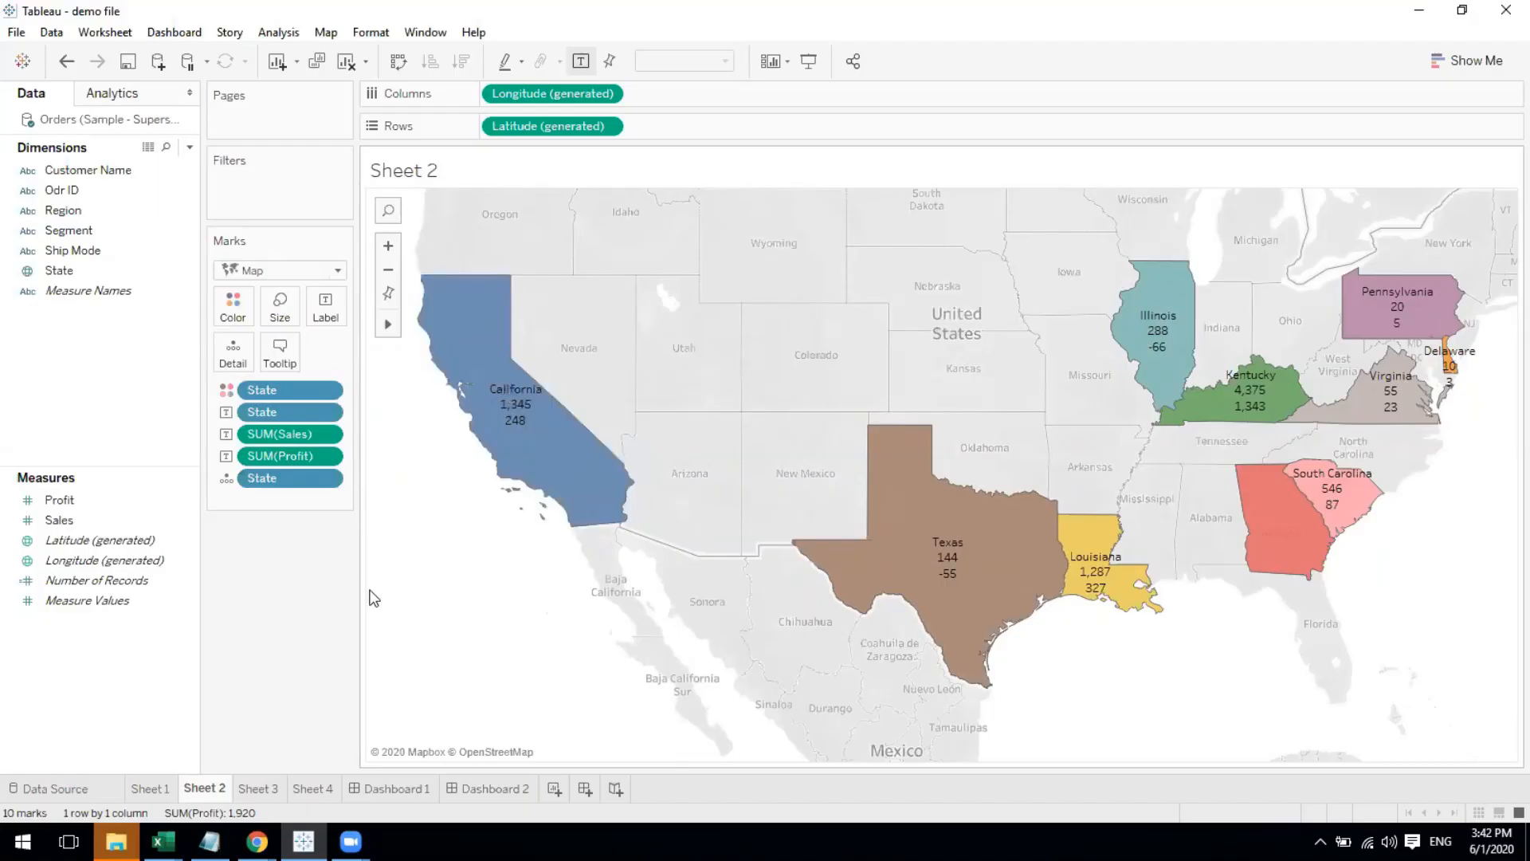
click(89, 787)
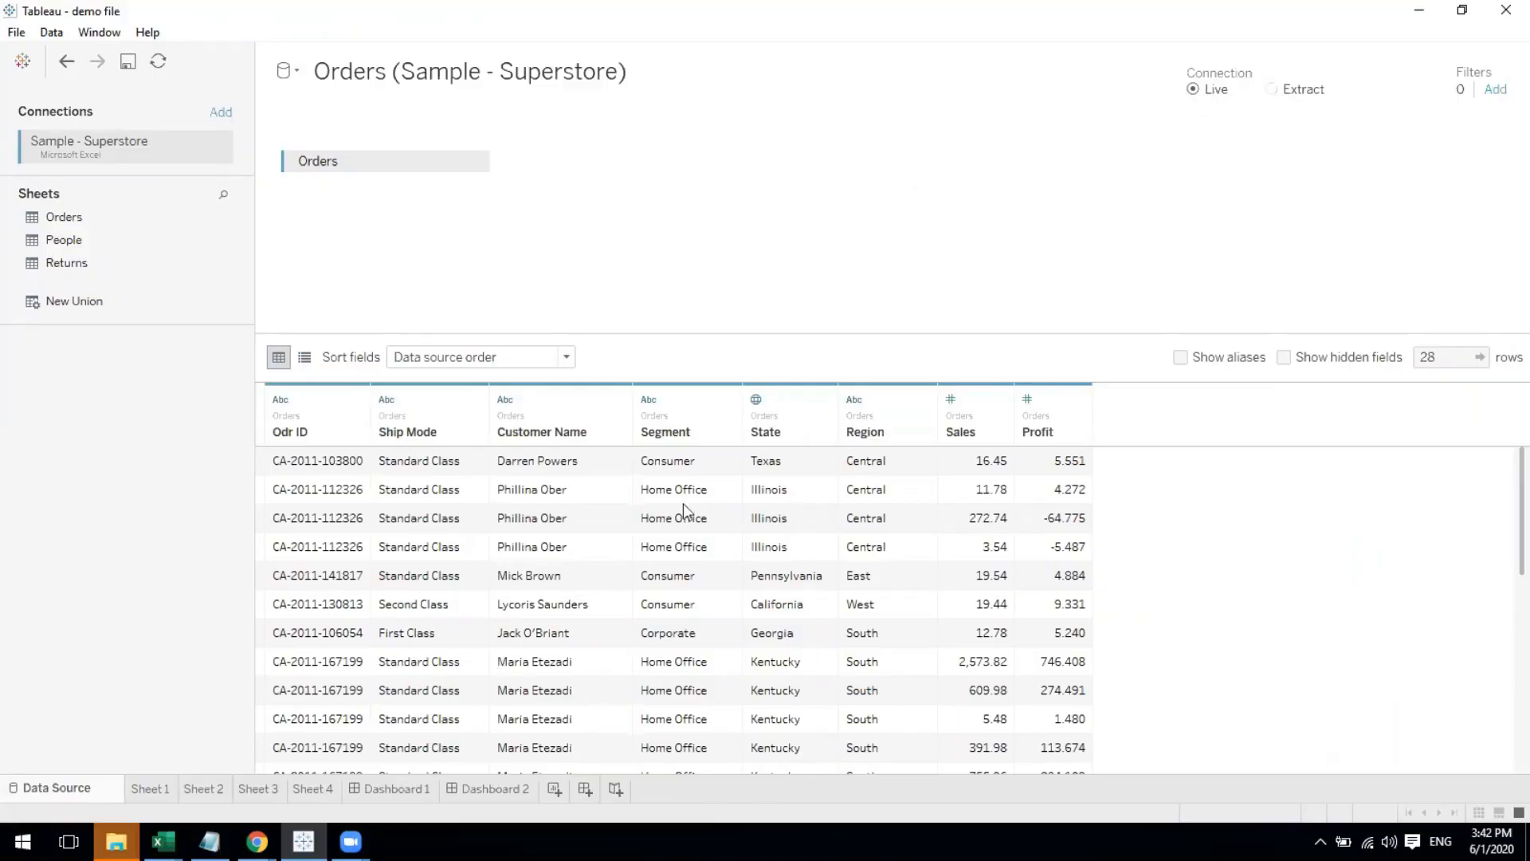
click(146, 792)
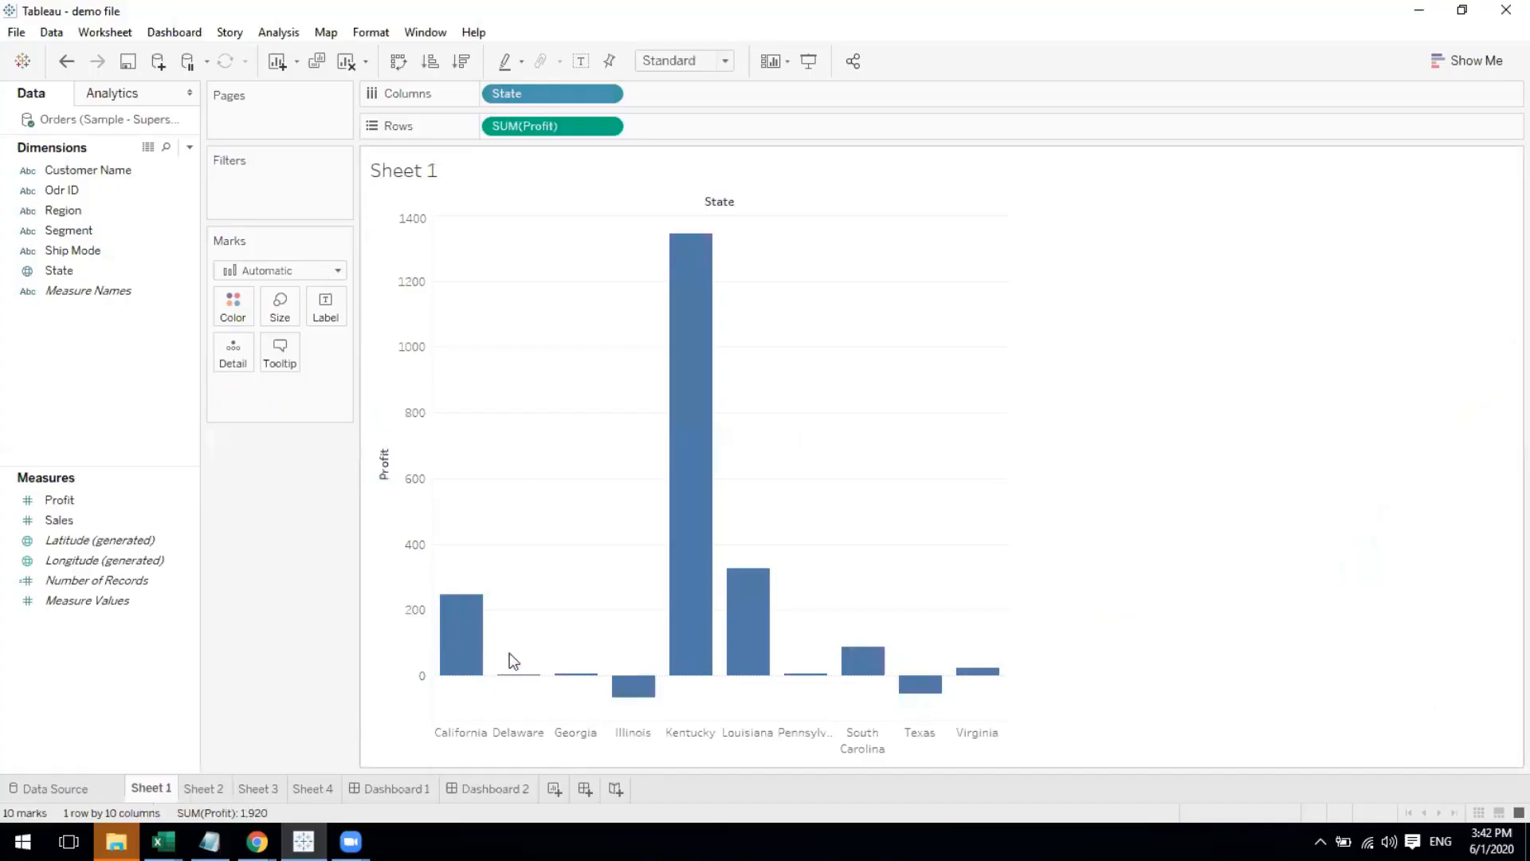
mouse_move(690, 374)
click(46, 789)
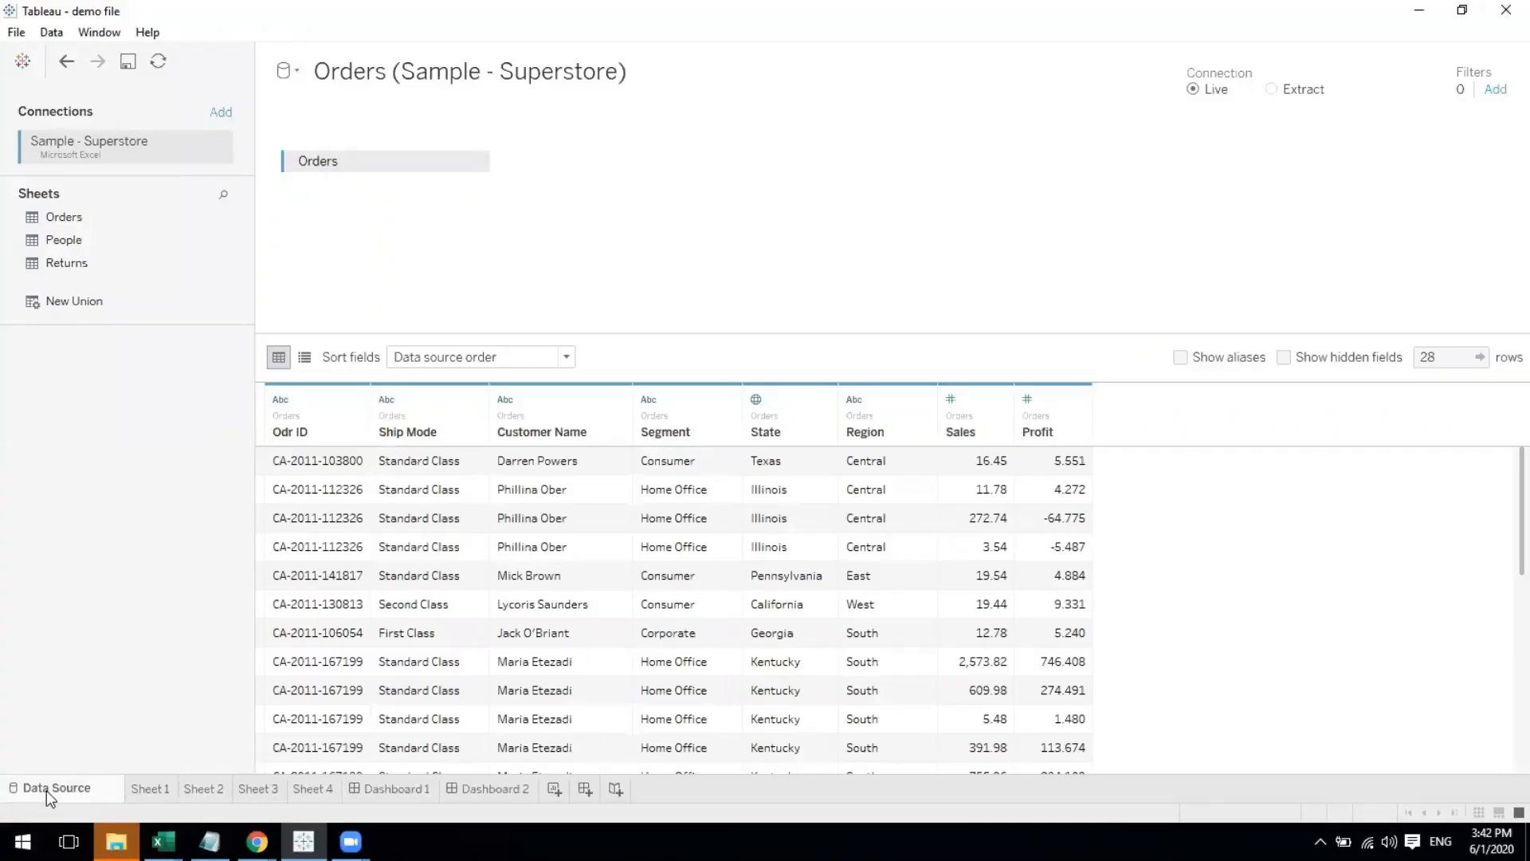
Check Dashboard 1 and set the connection of the Orders data source back to Extract
click(402, 790)
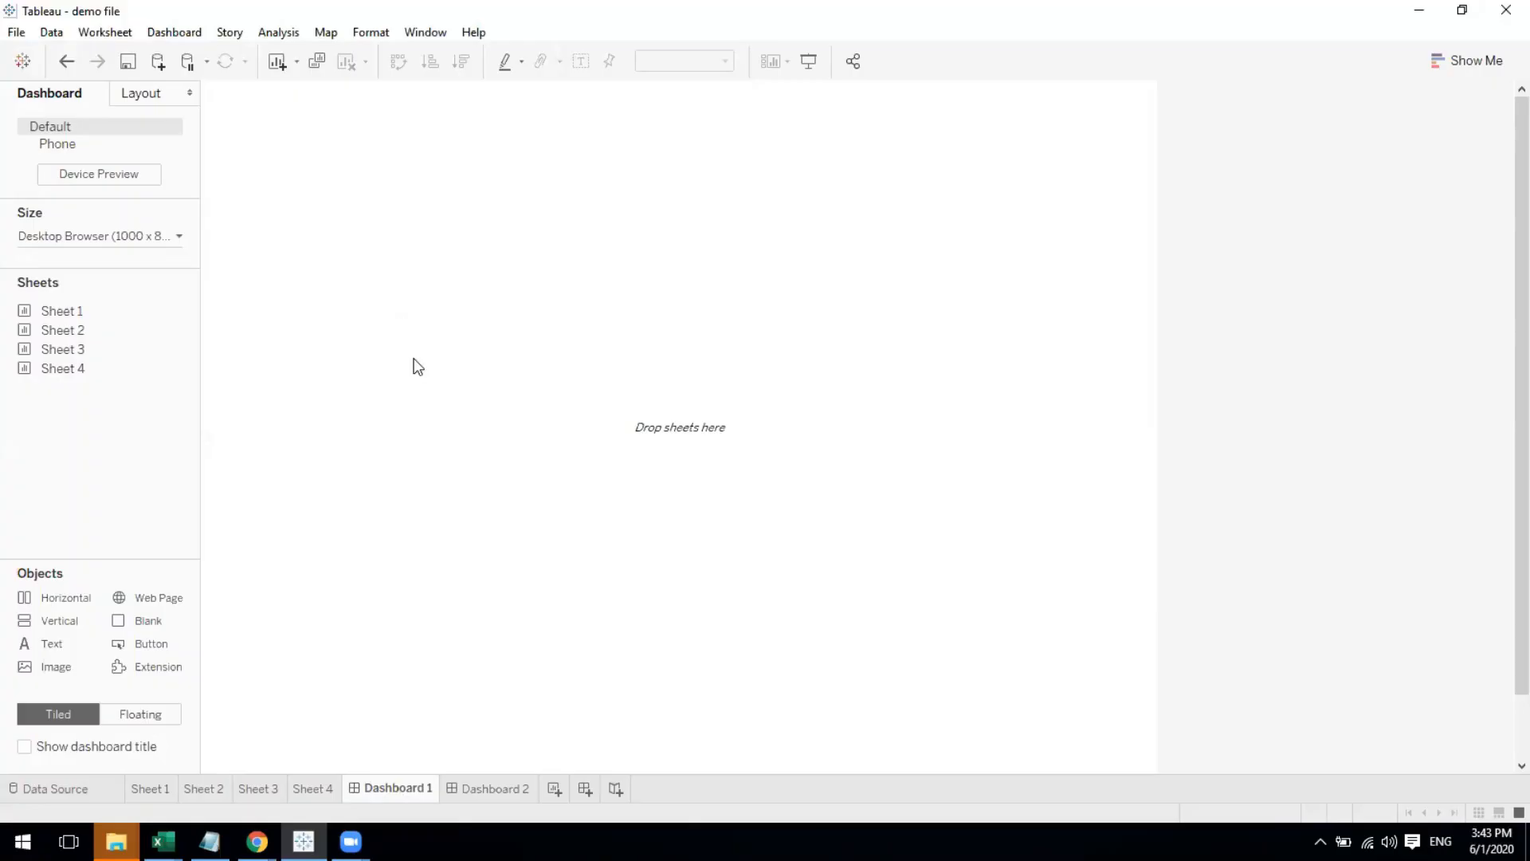
click(95, 785)
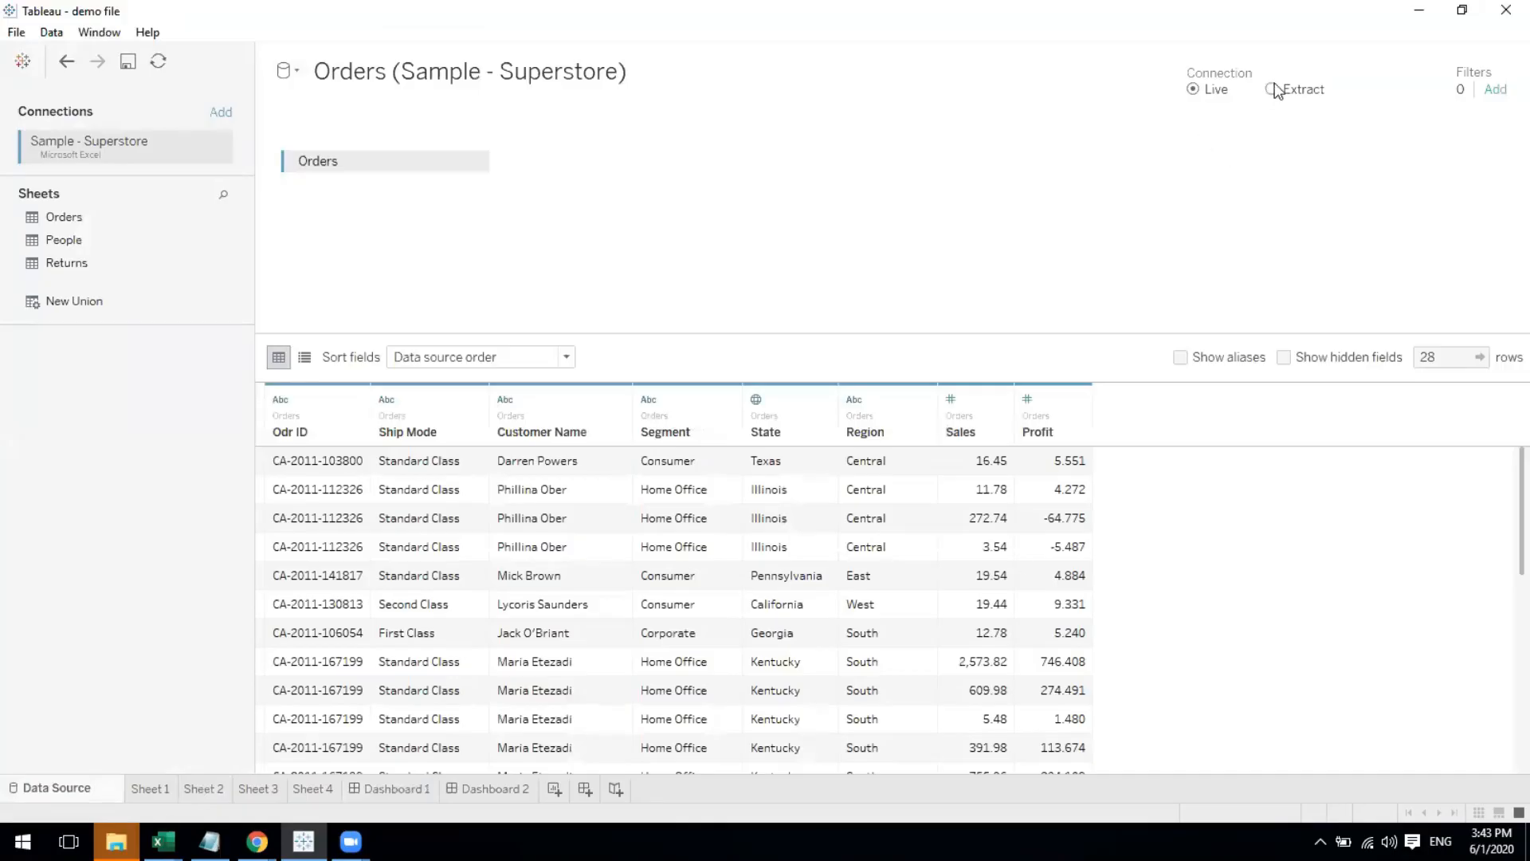
click(1273, 89)
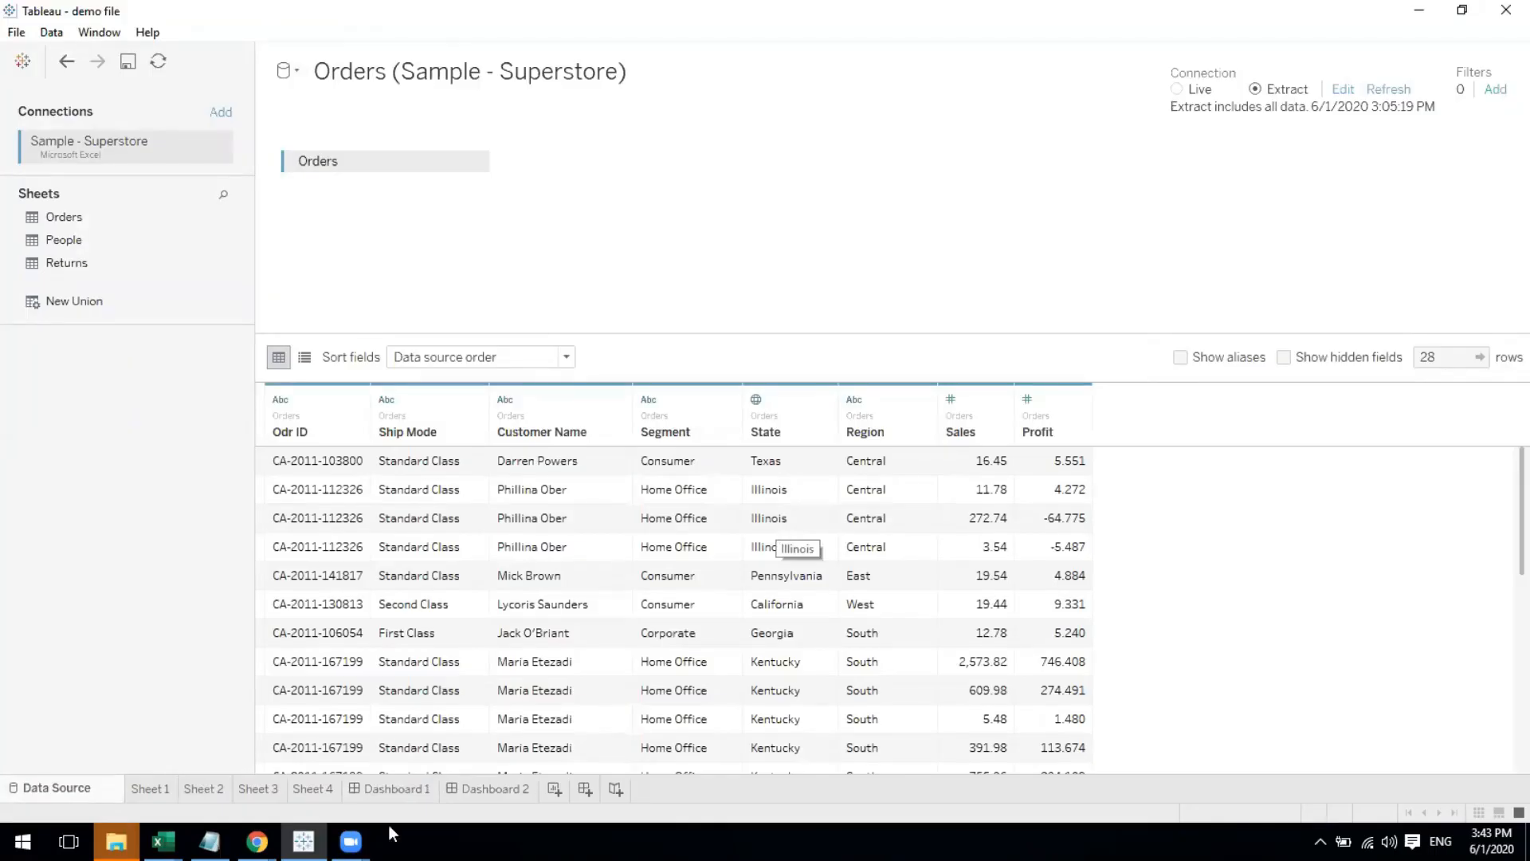
Look over Dashboard 1, the Sheet 2 map and the Orders data source with the Extract connection in use
click(460, 796)
click(407, 797)
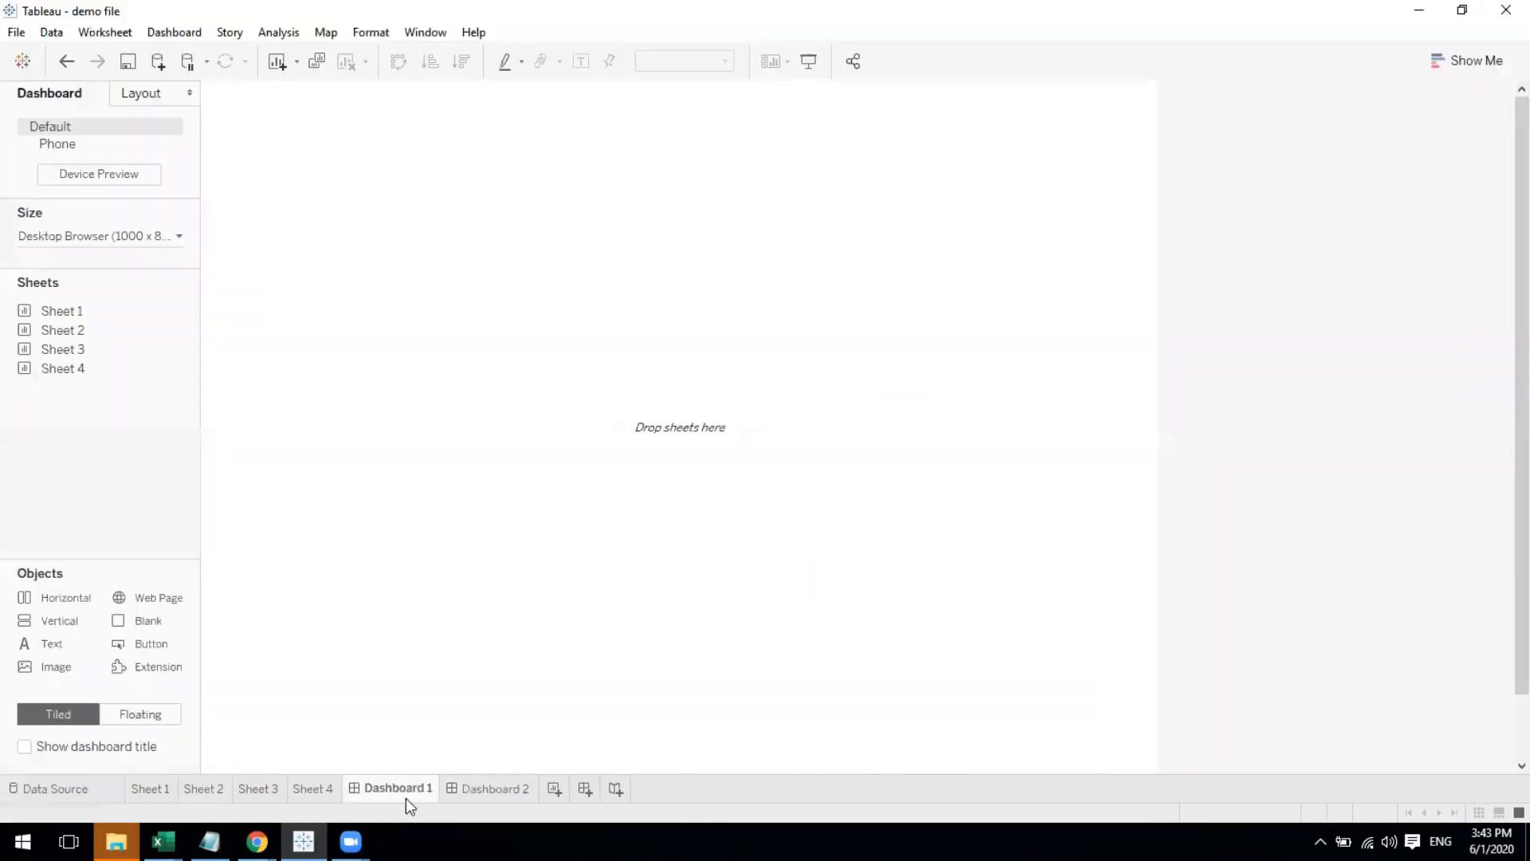
click(207, 789)
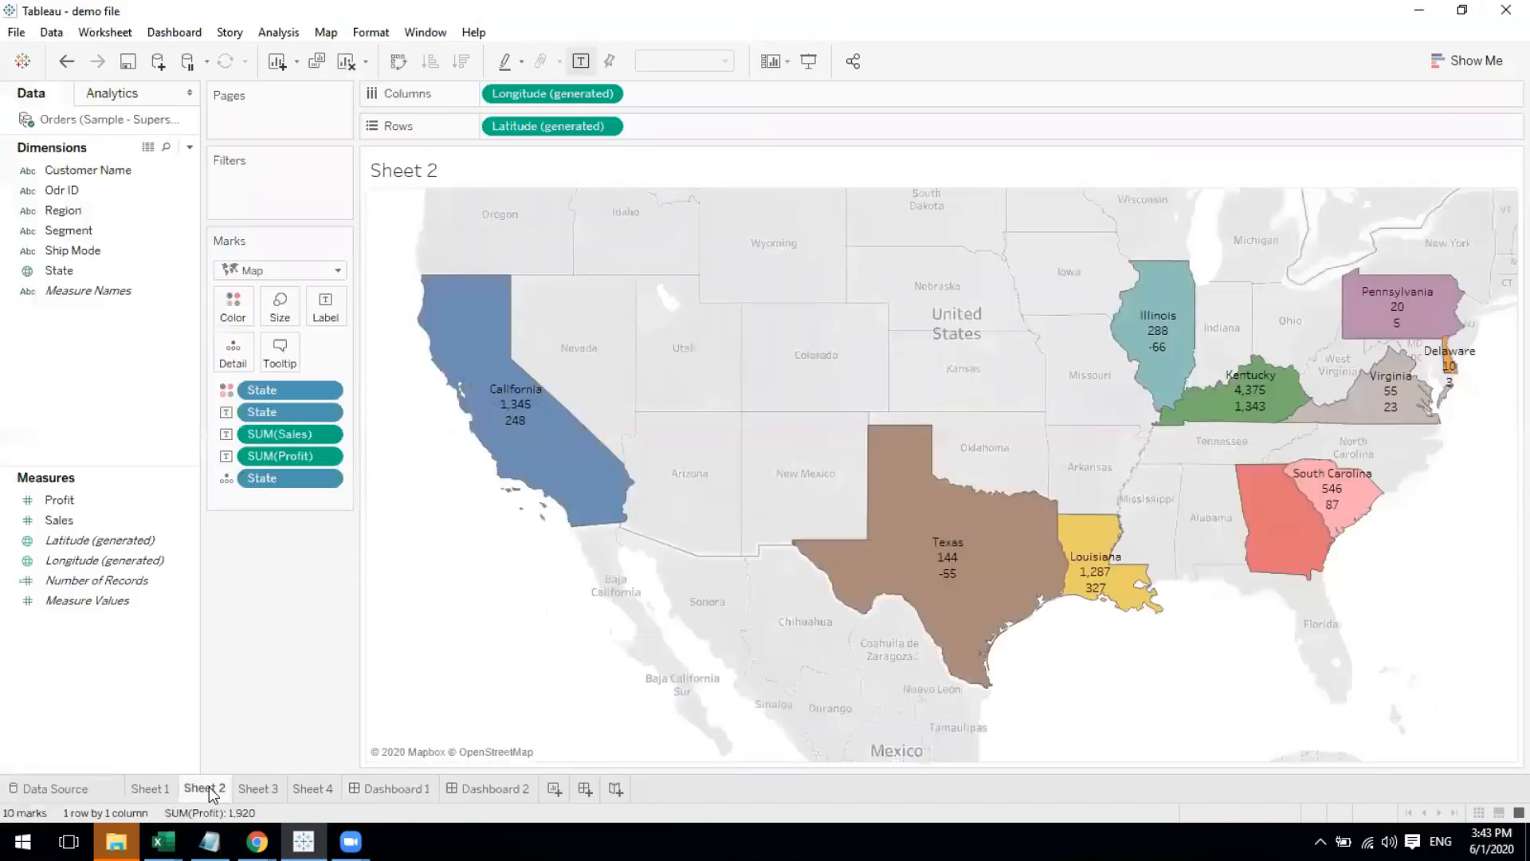
click(82, 794)
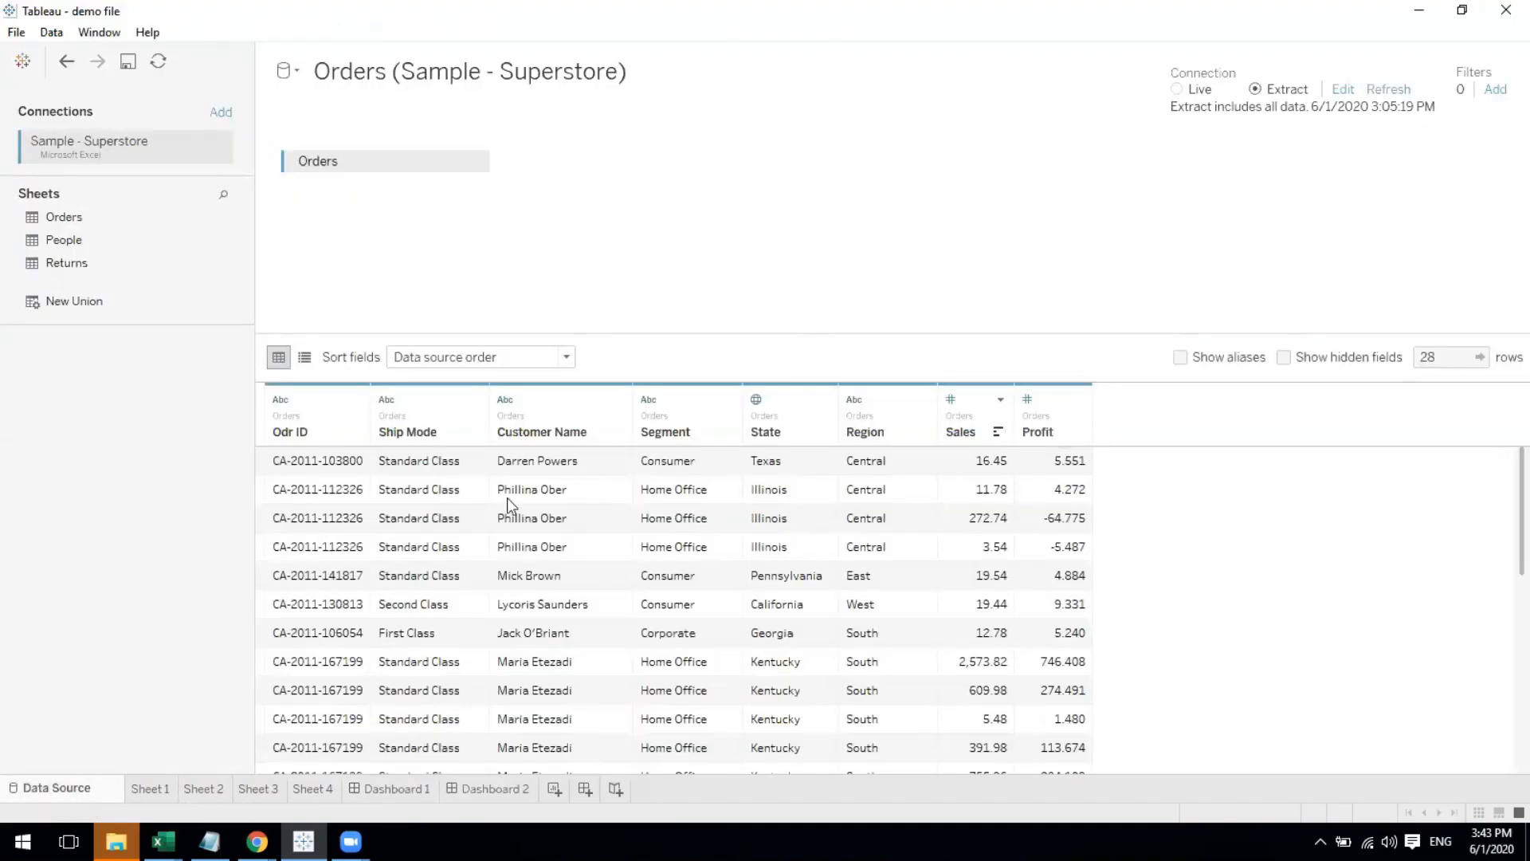
Show the desktop, move the Orders extract file farther from the demo file, and return to Tableau
click(660, 66)
key(Return)
key(super+d)
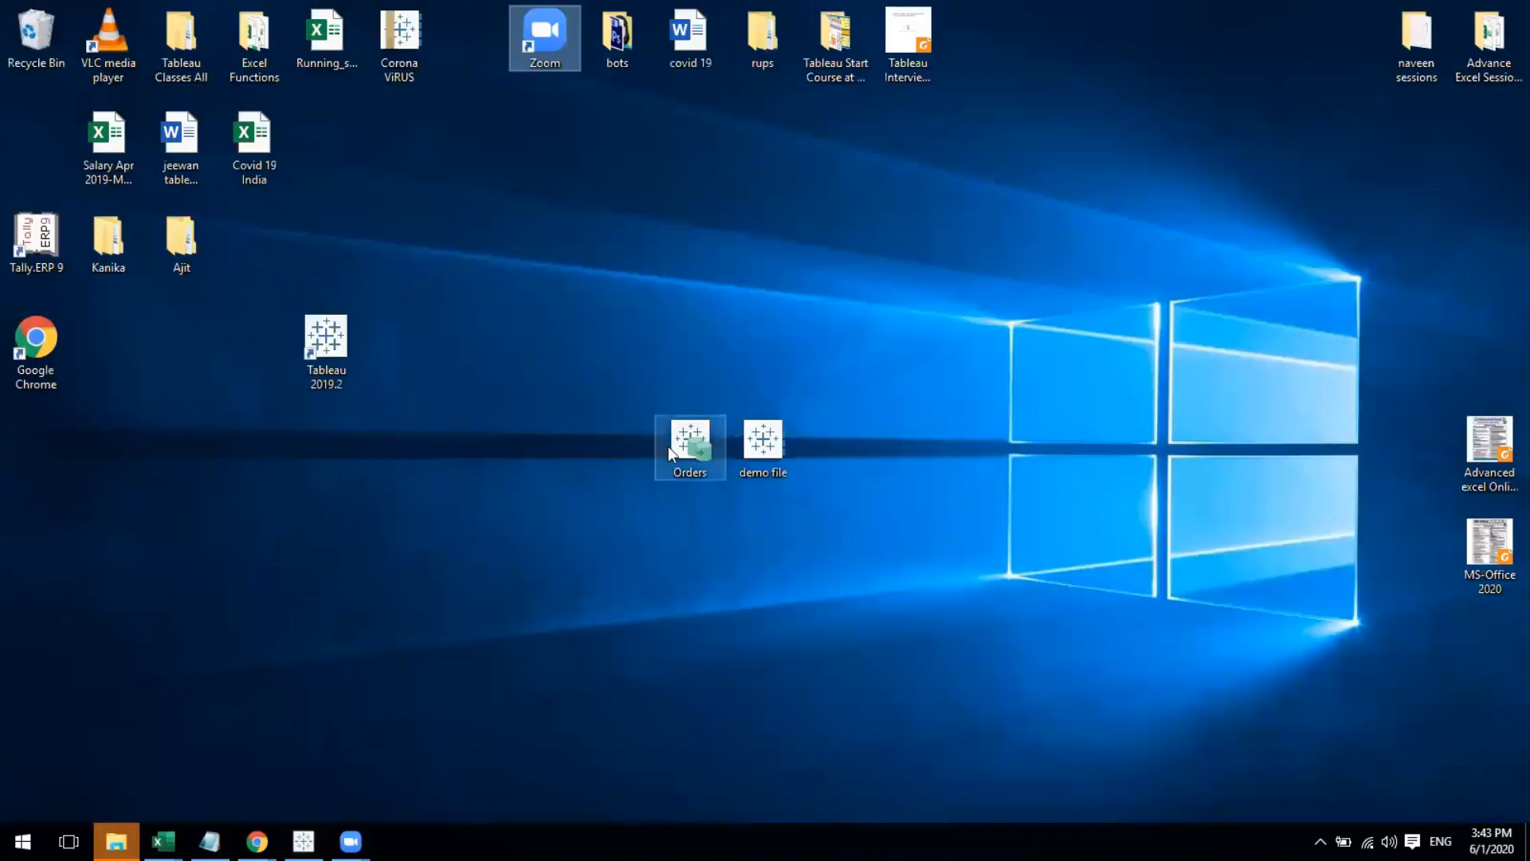
drag(668, 446, 639, 457)
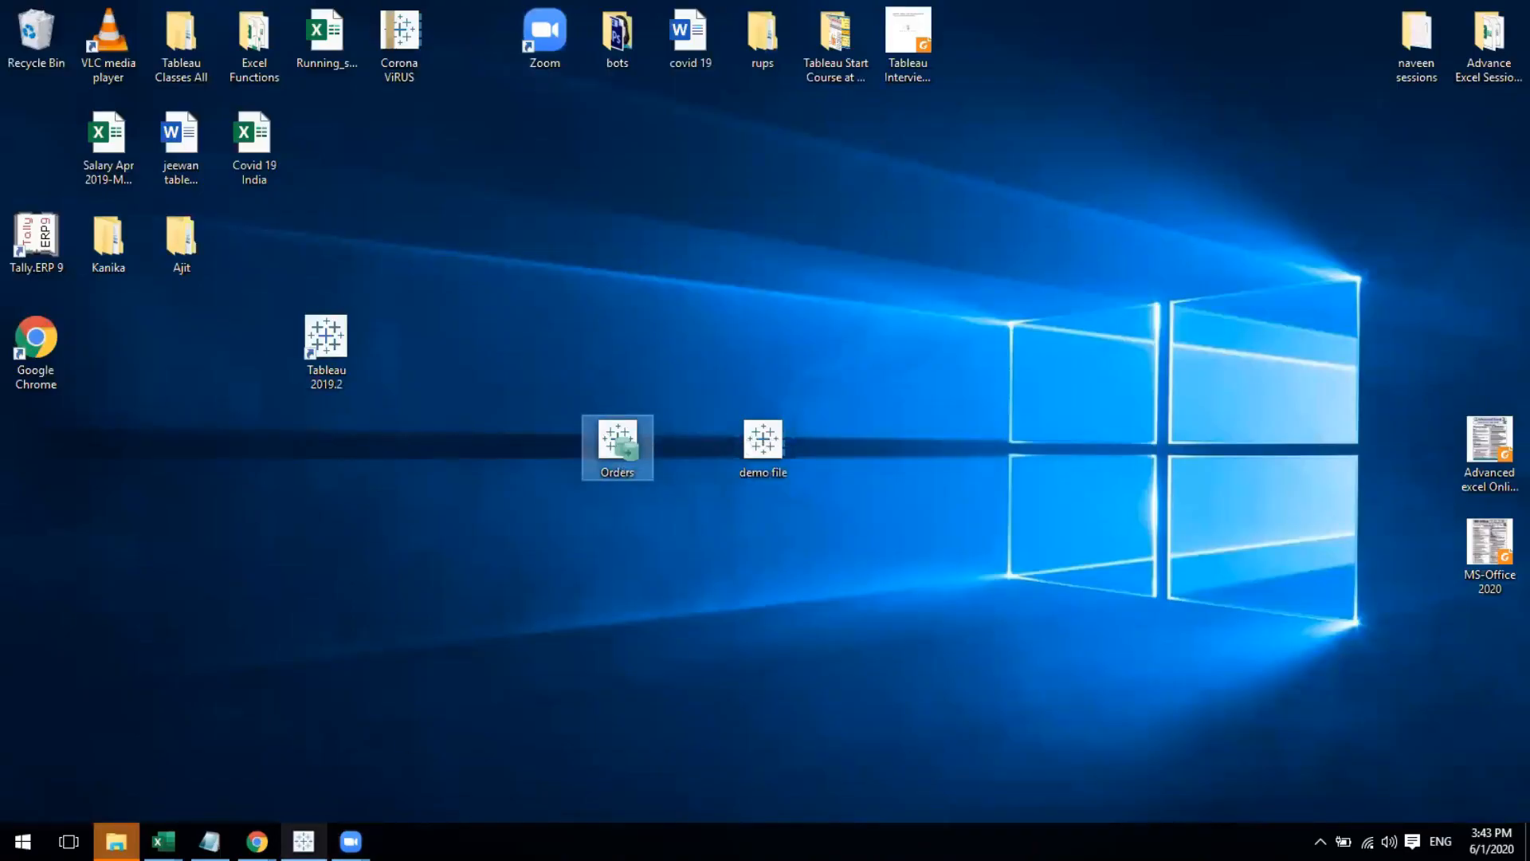
click(304, 841)
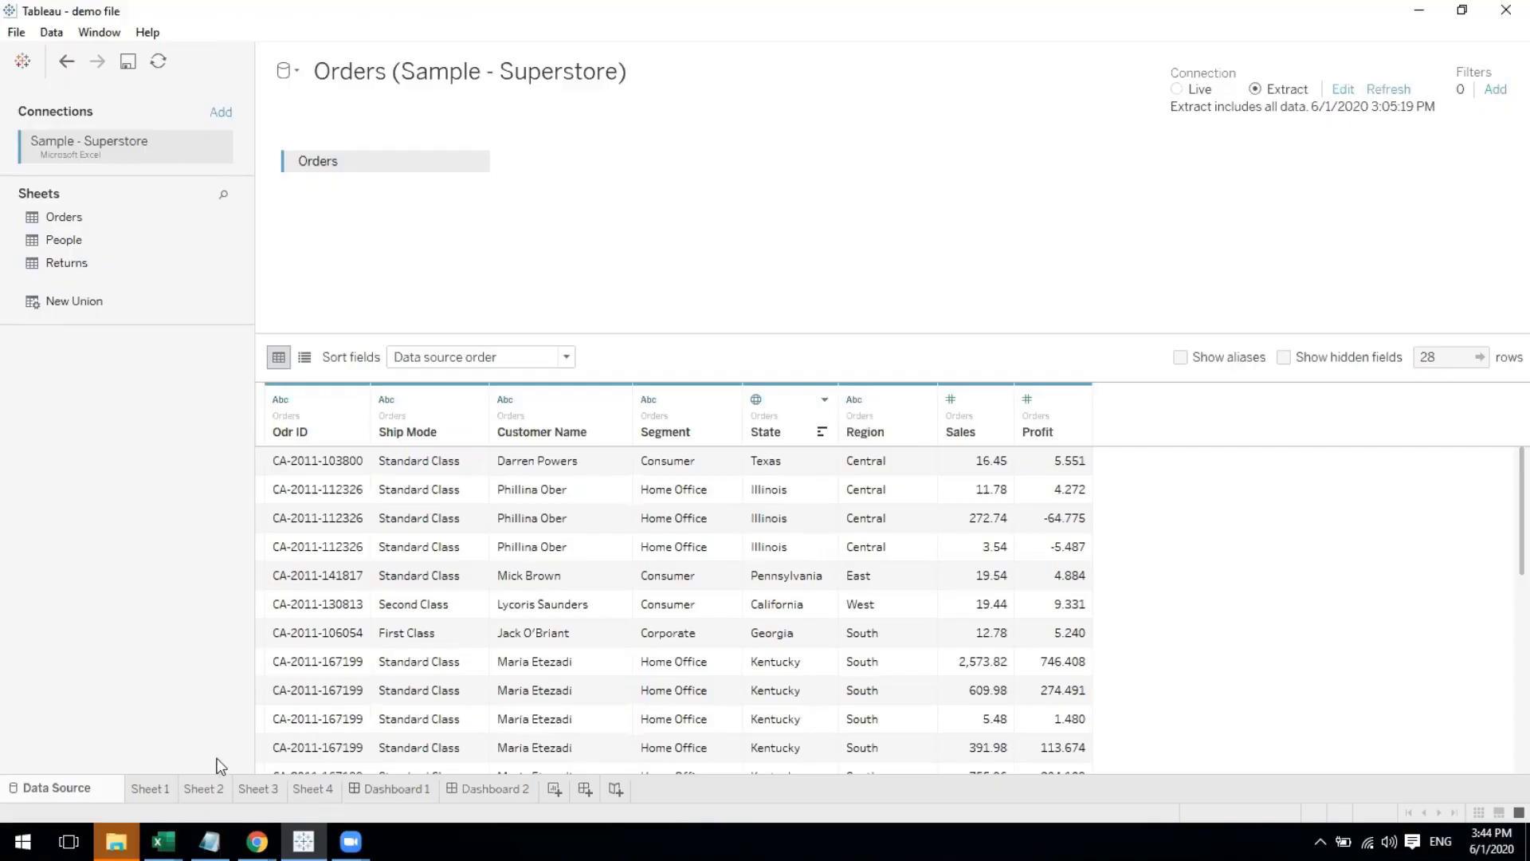
Examine the worksheets from Sheet 1 to Sheet 4, including the Kentucky bar's details on Sheet 3
click(151, 790)
click(212, 789)
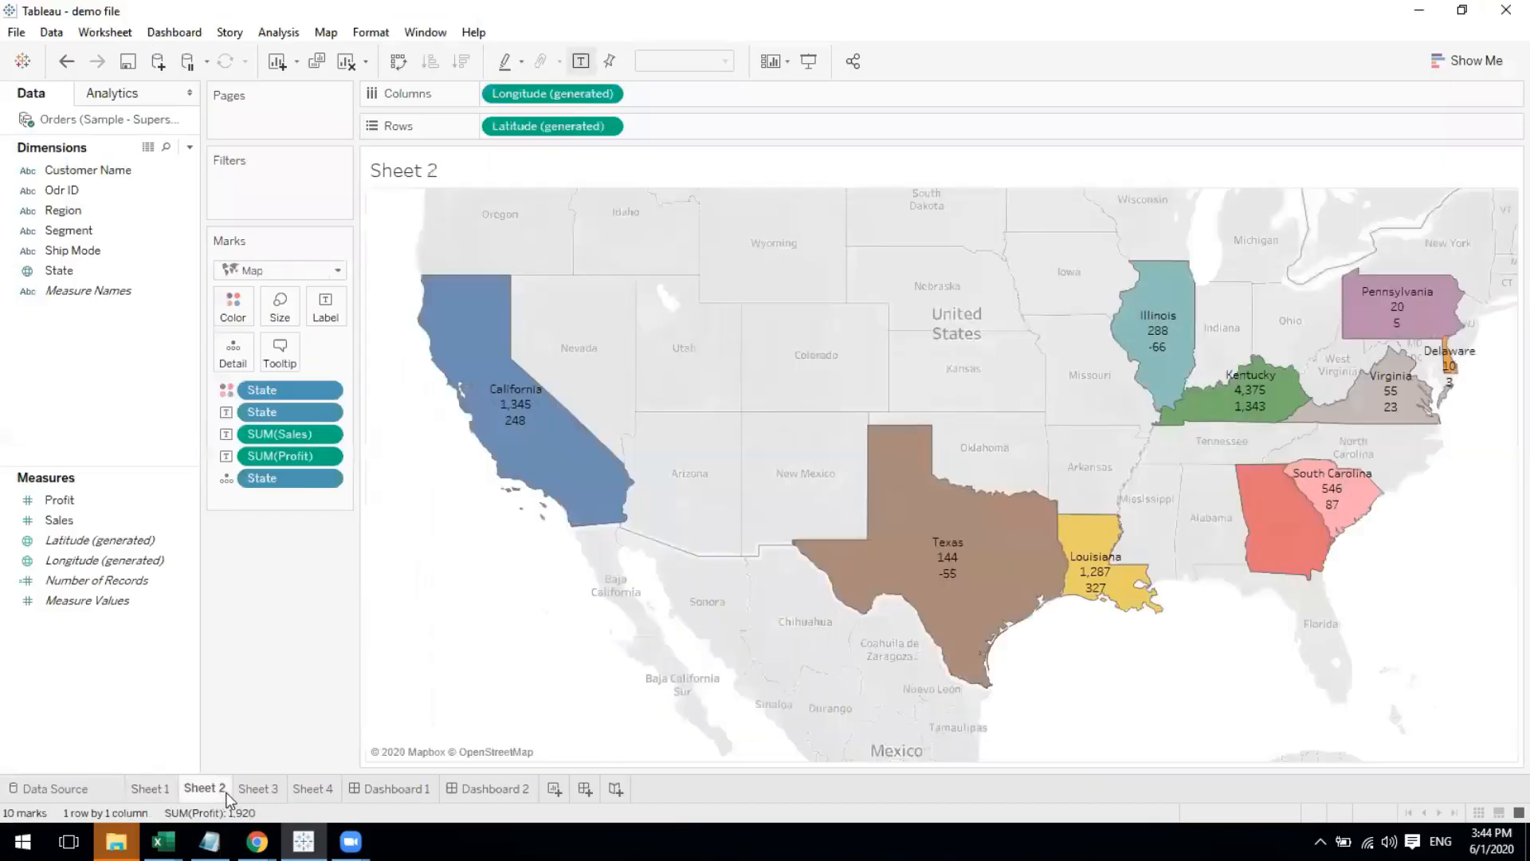
click(257, 790)
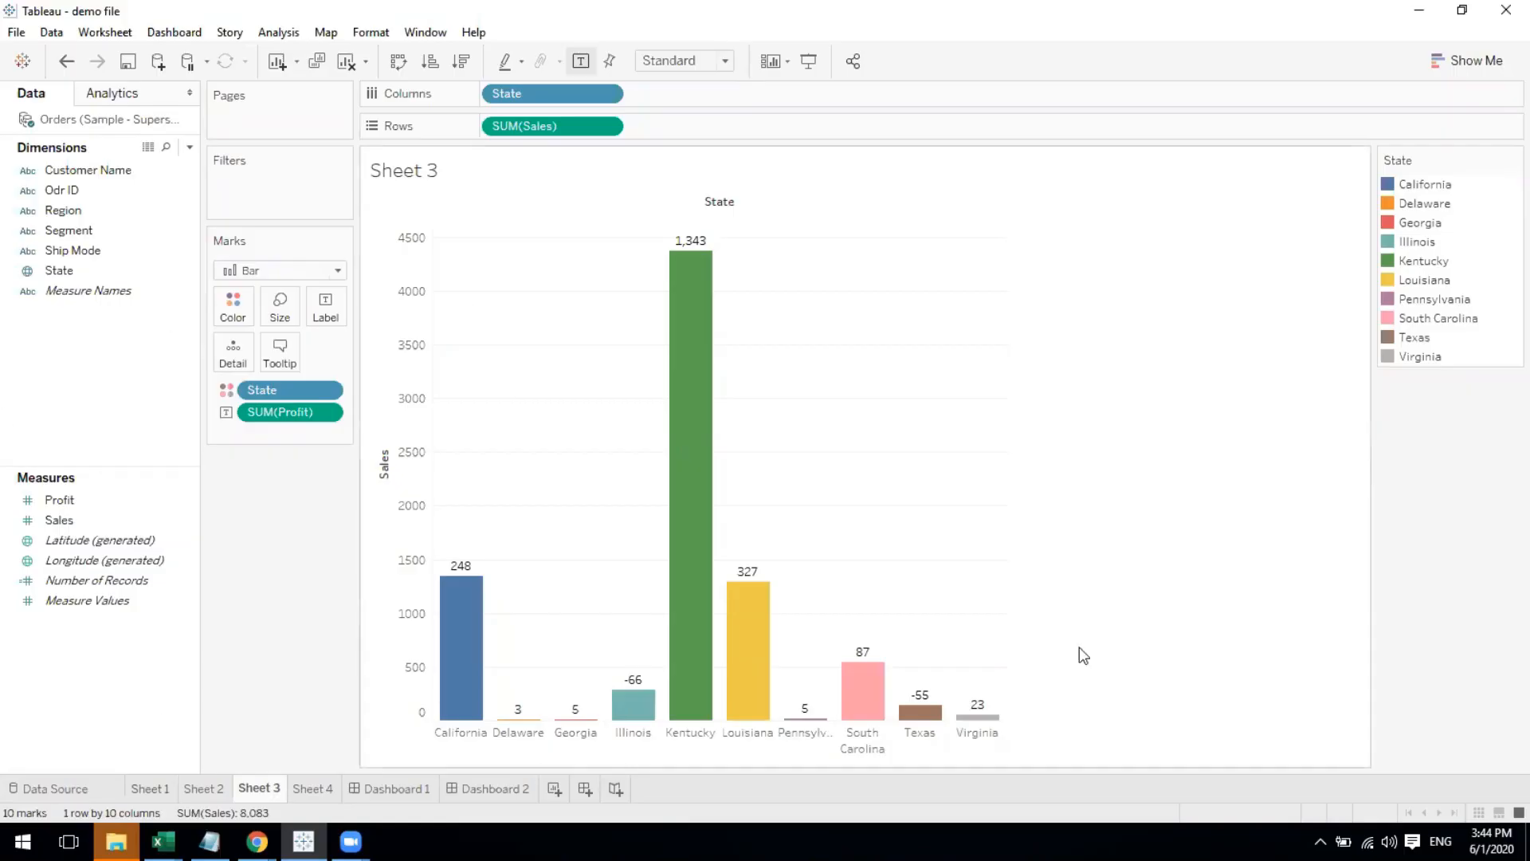
click(79, 539)
mouse_move(700, 632)
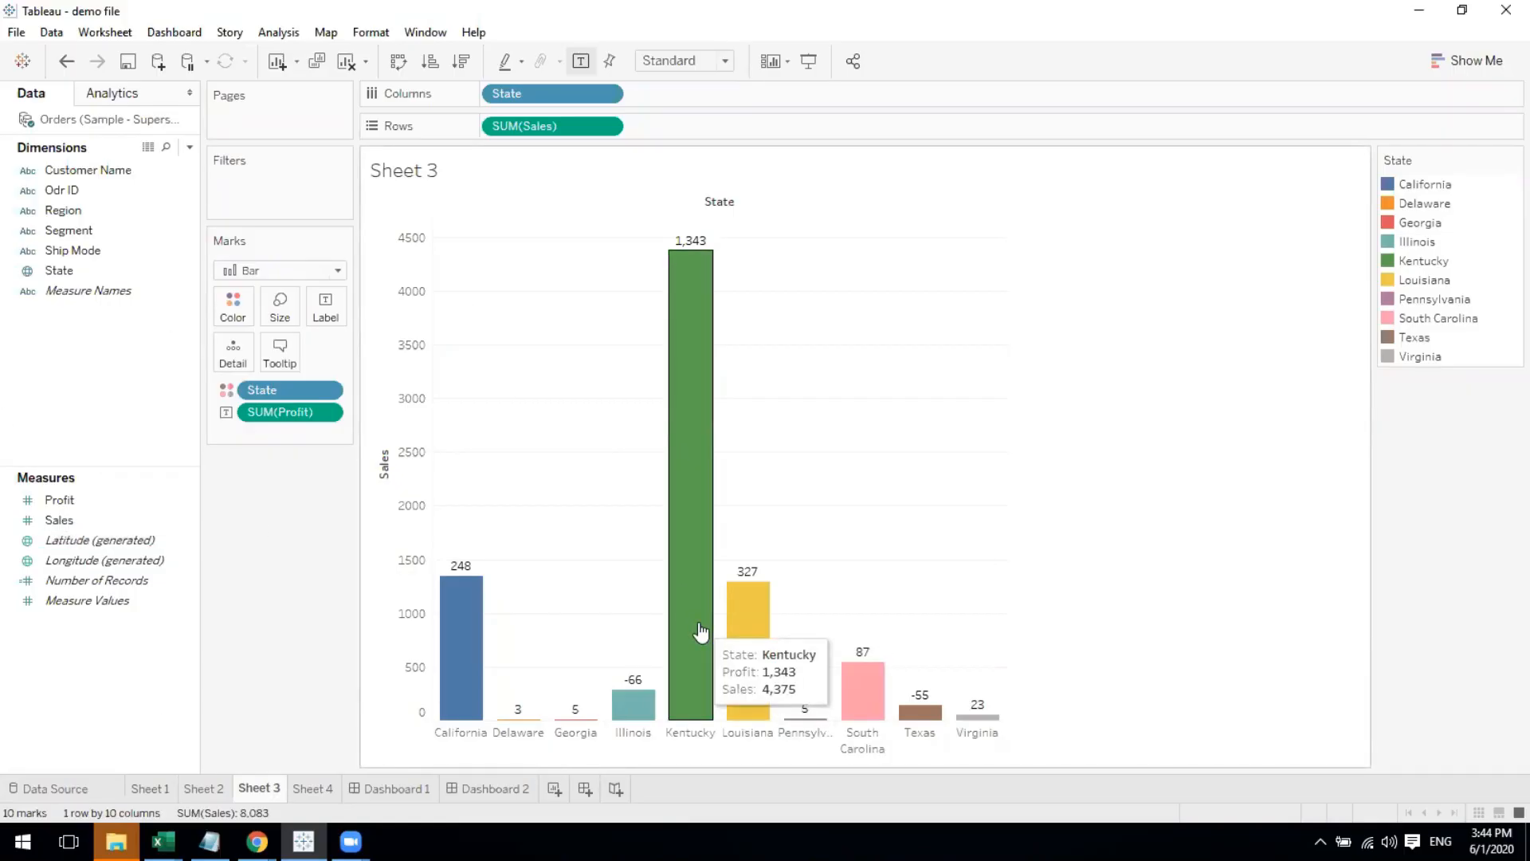
click(311, 788)
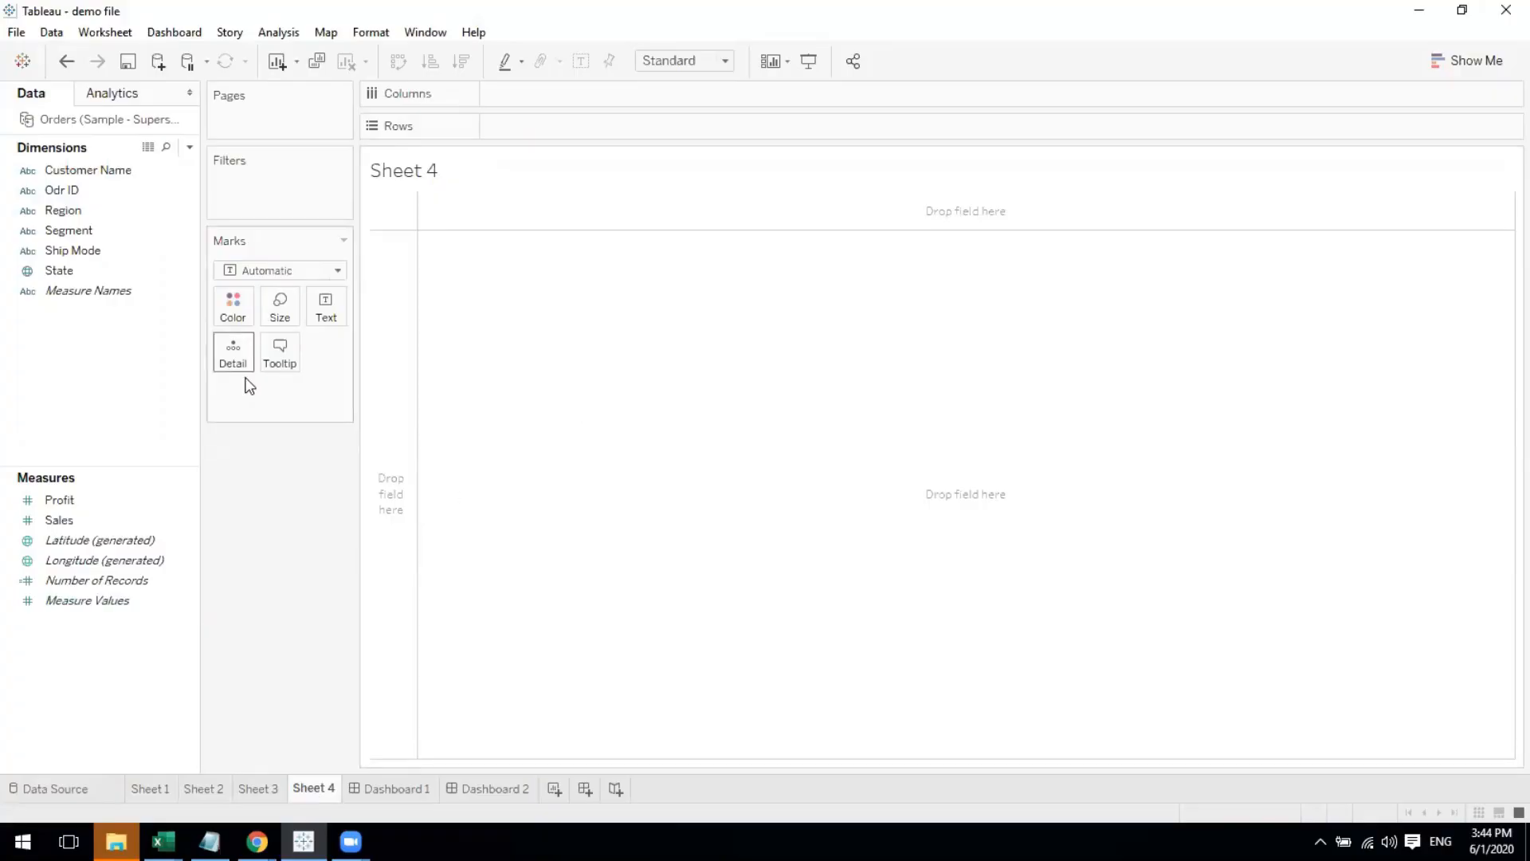
Widen the Sales by State bar chart on Sheet 3 slightly and shrink its height to about half
click(258, 788)
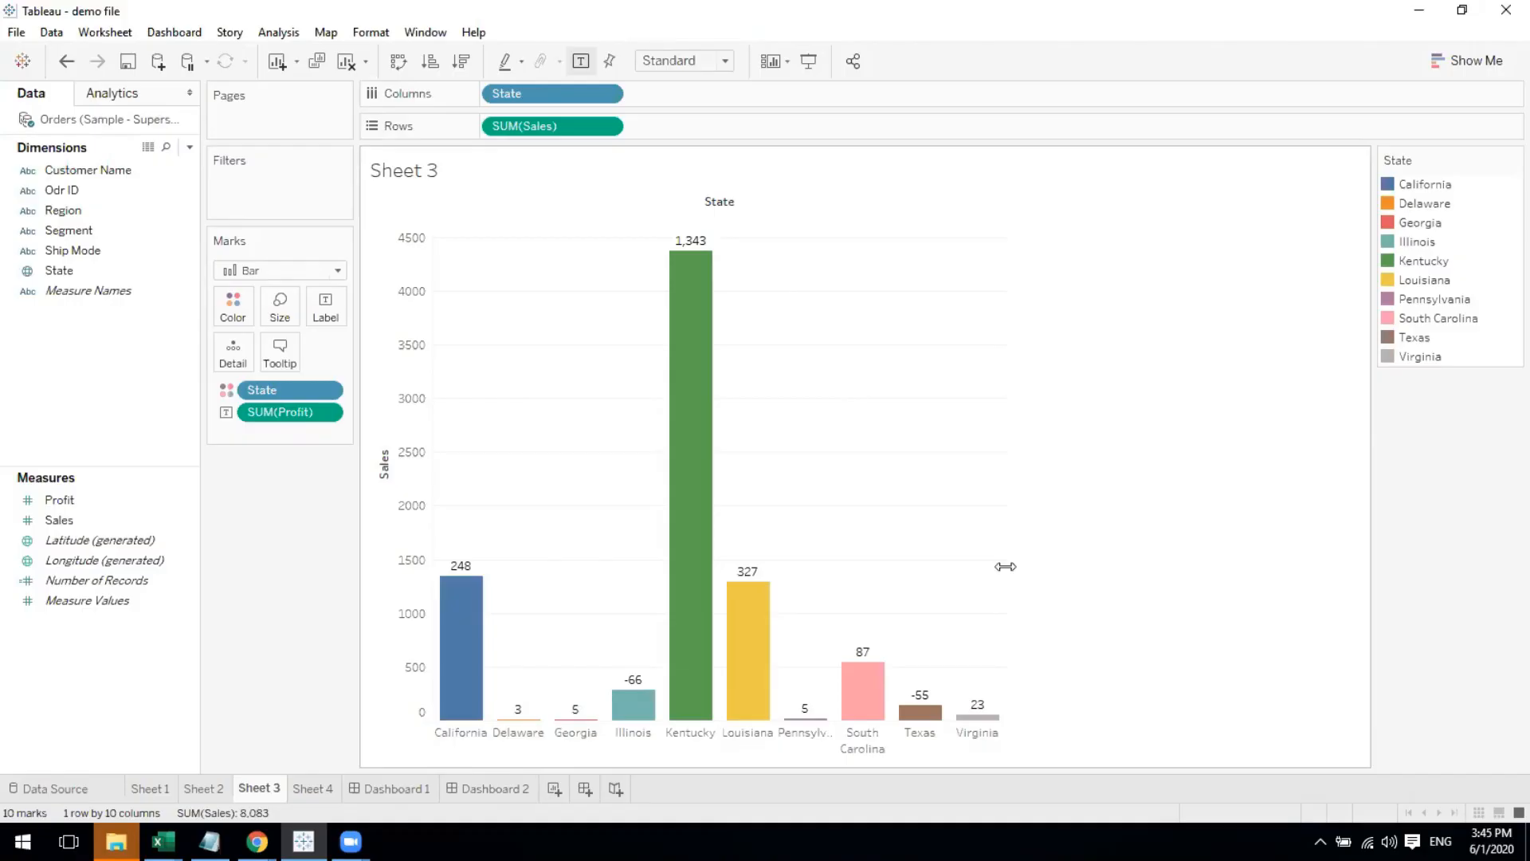
drag(1006, 567, 1085, 552)
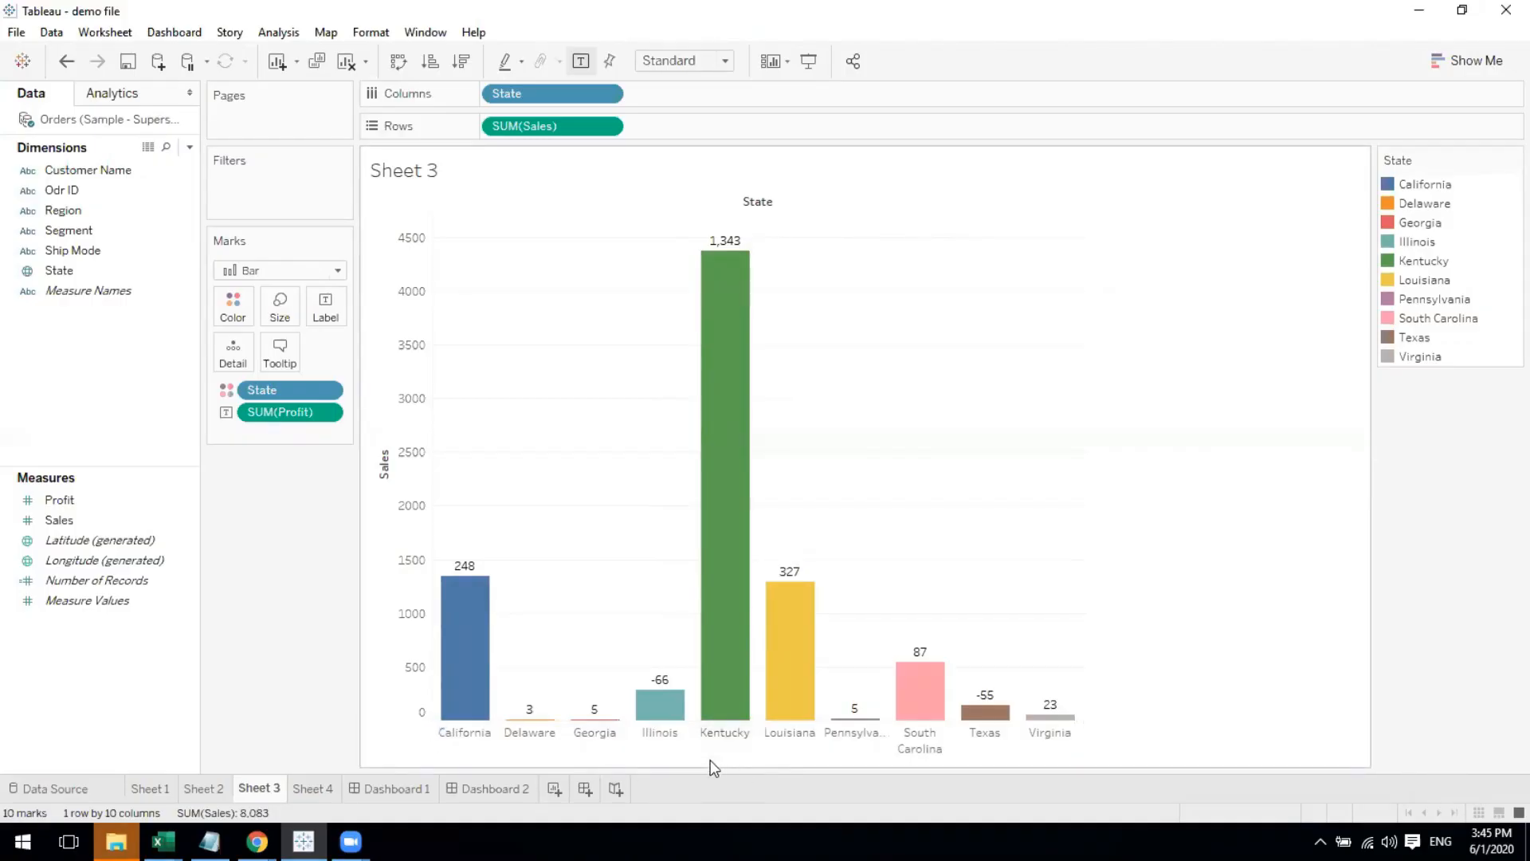
drag(710, 758, 710, 458)
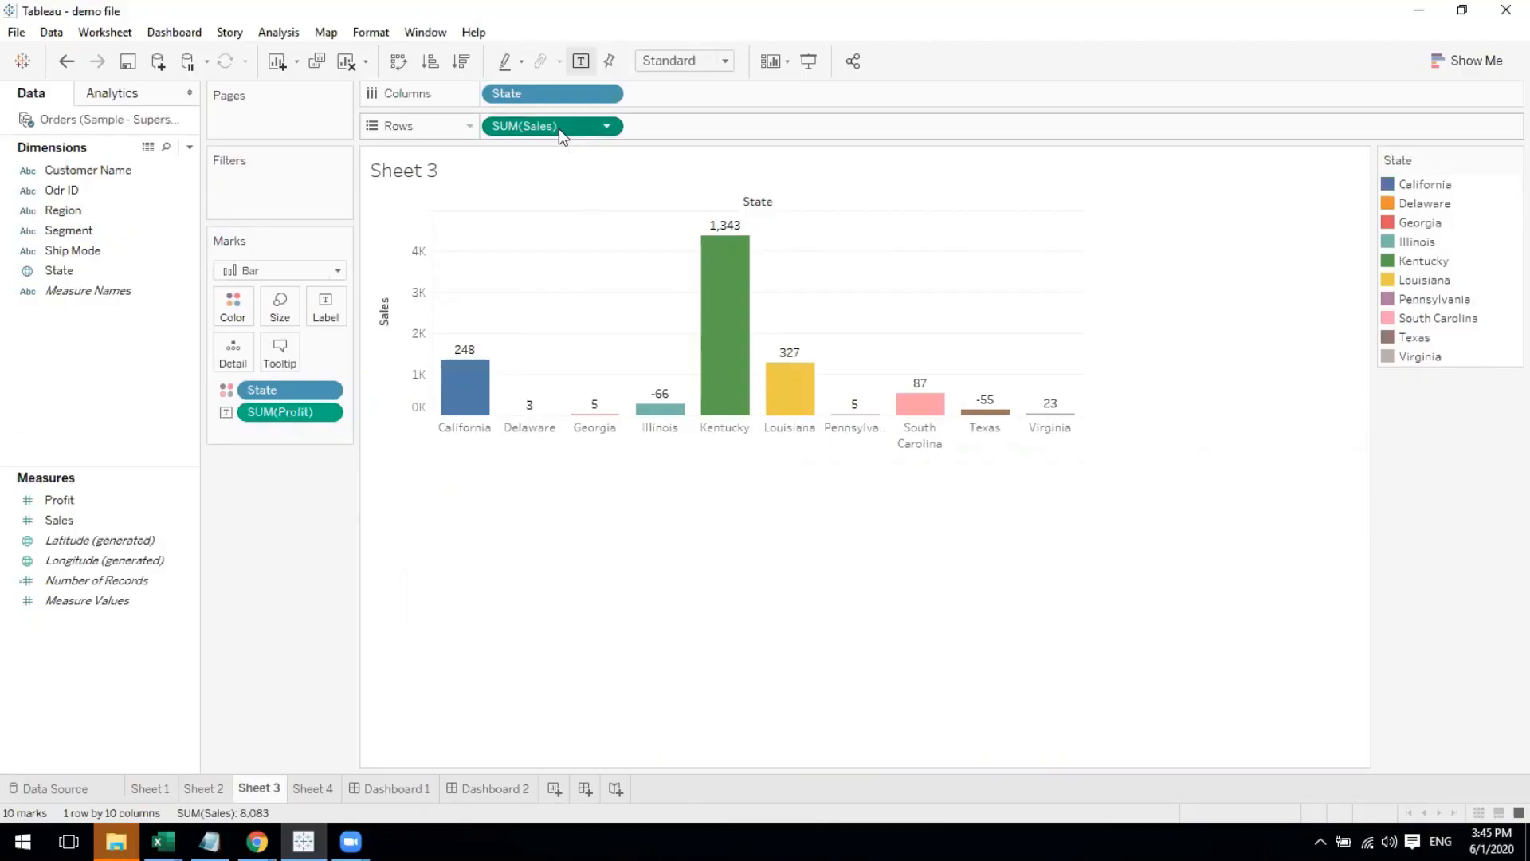
Duplicate SUM(Sales) on Rows to get a second bar chart and inspect the separate marks settings of both
drag(558, 127, 731, 132)
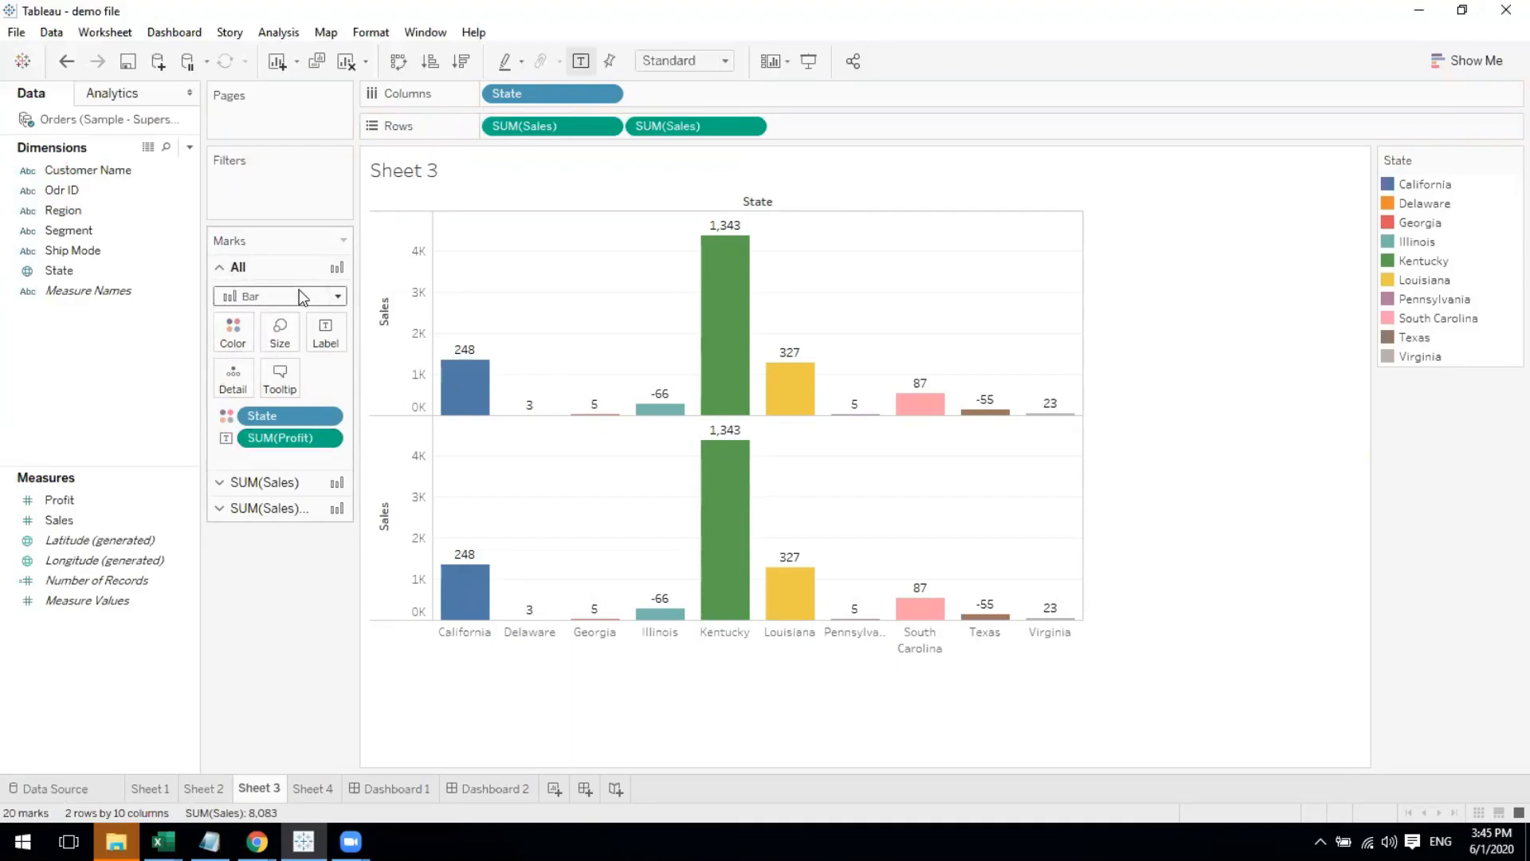
click(230, 483)
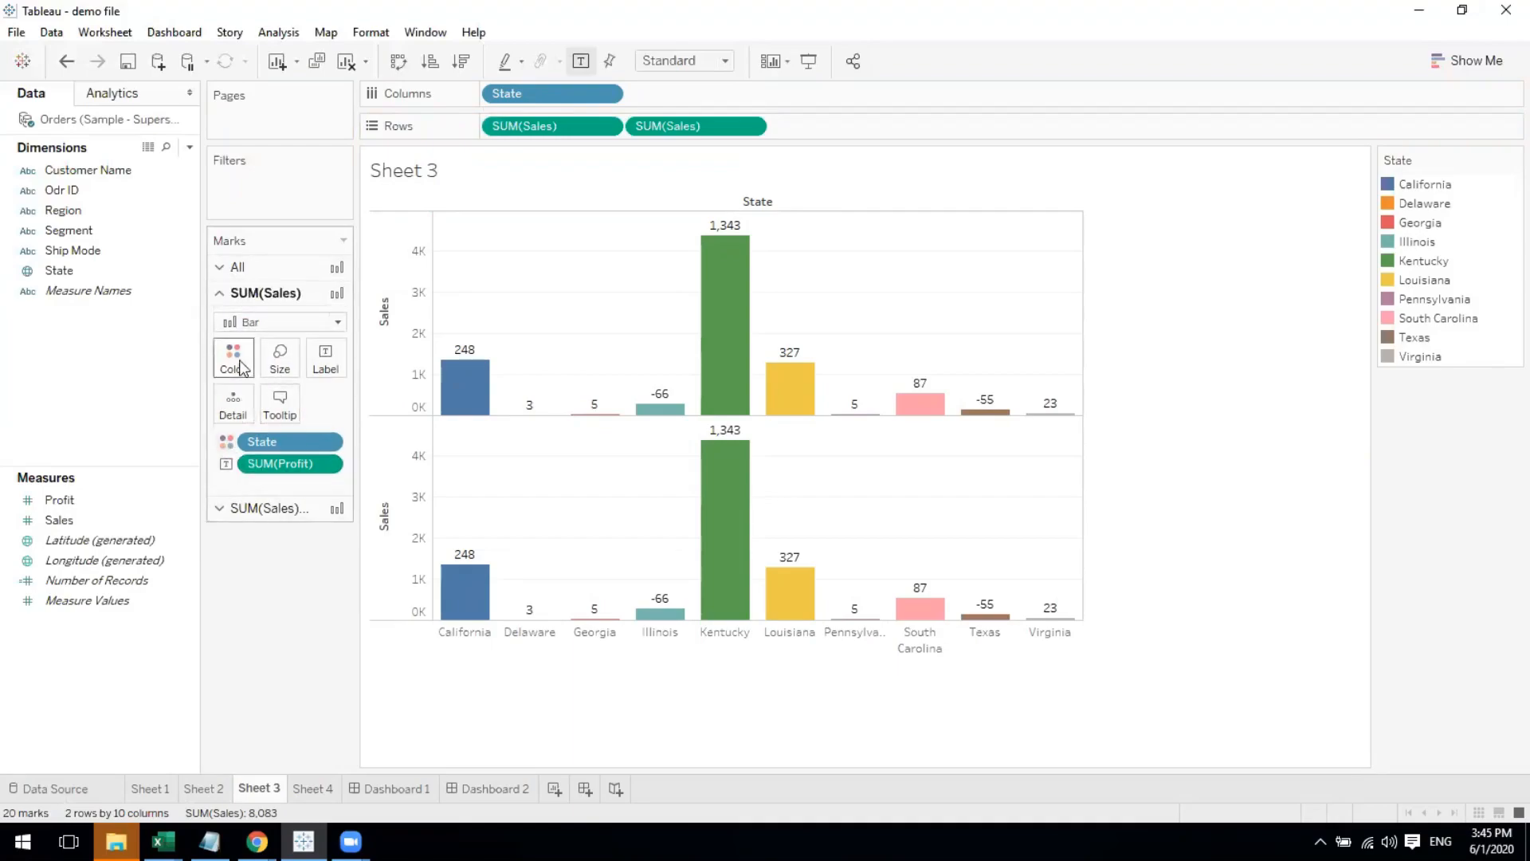
click(227, 510)
click(220, 293)
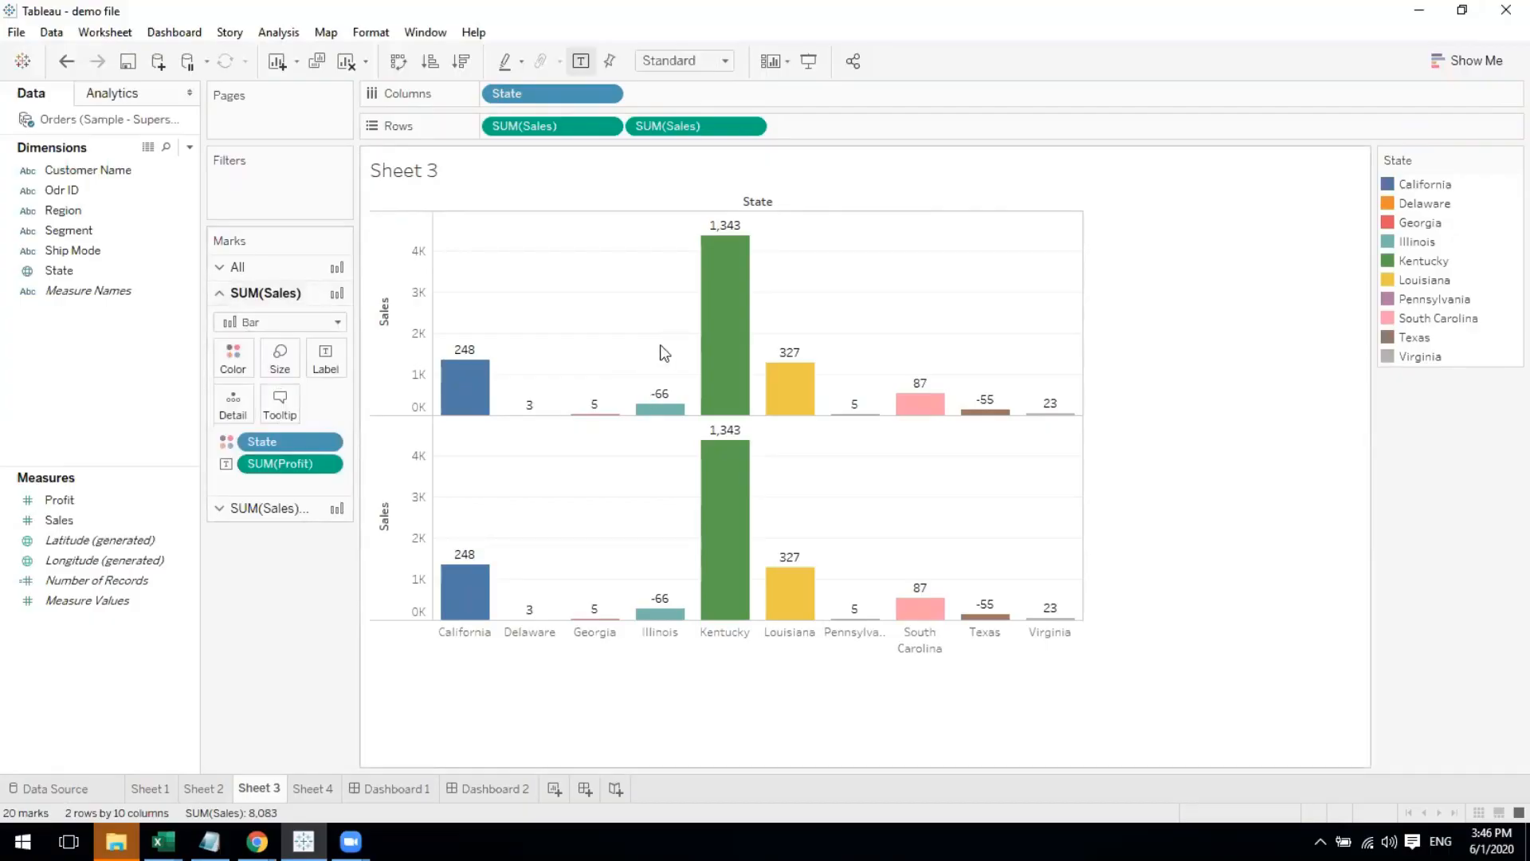
Set the mark type of the second SUM(Sales) chart to Circle
click(287, 508)
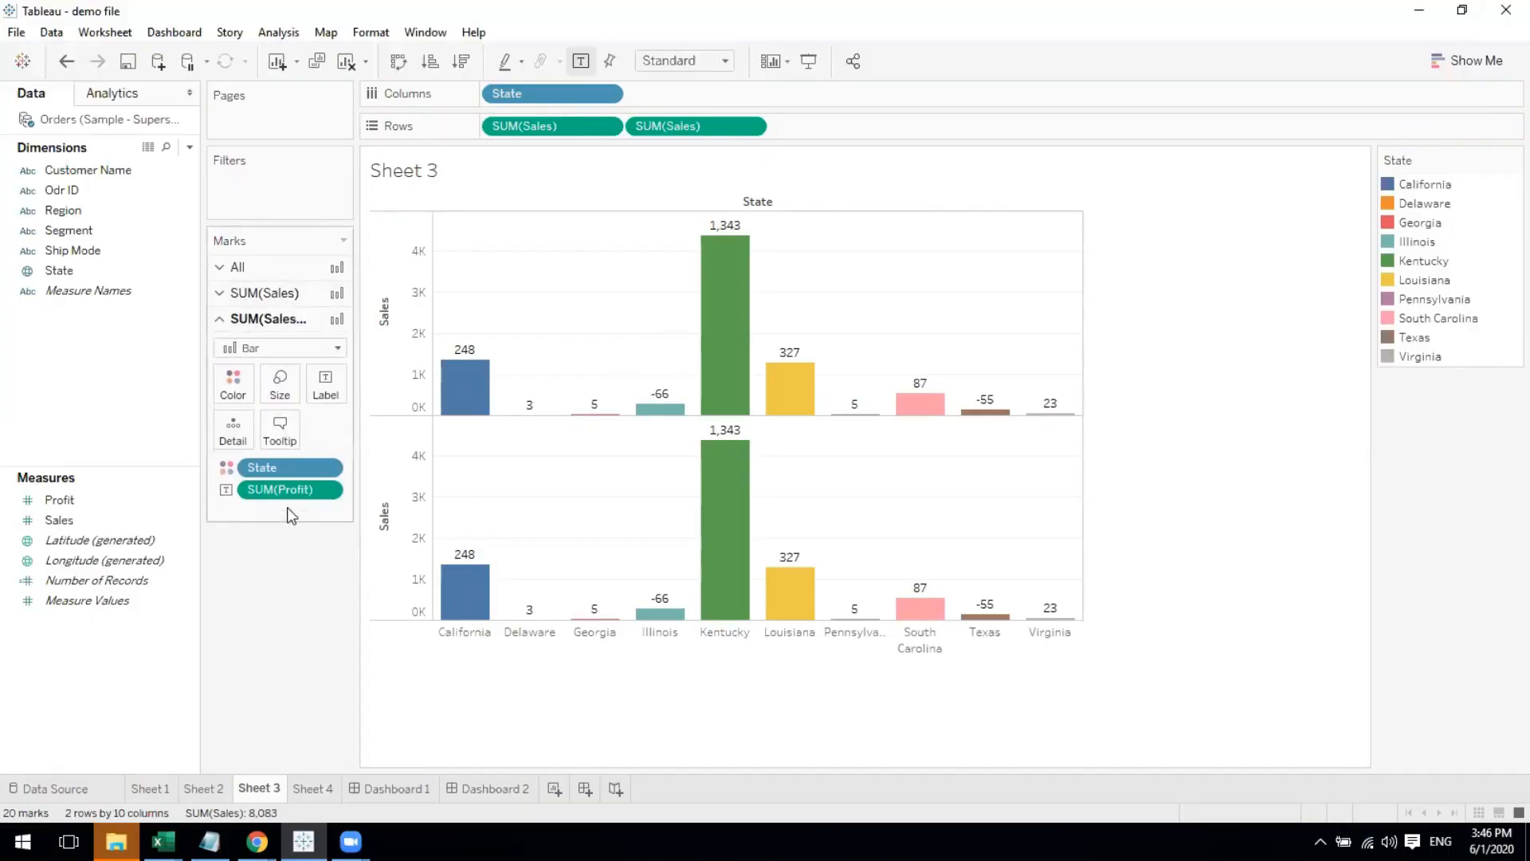
mouse_move(706, 540)
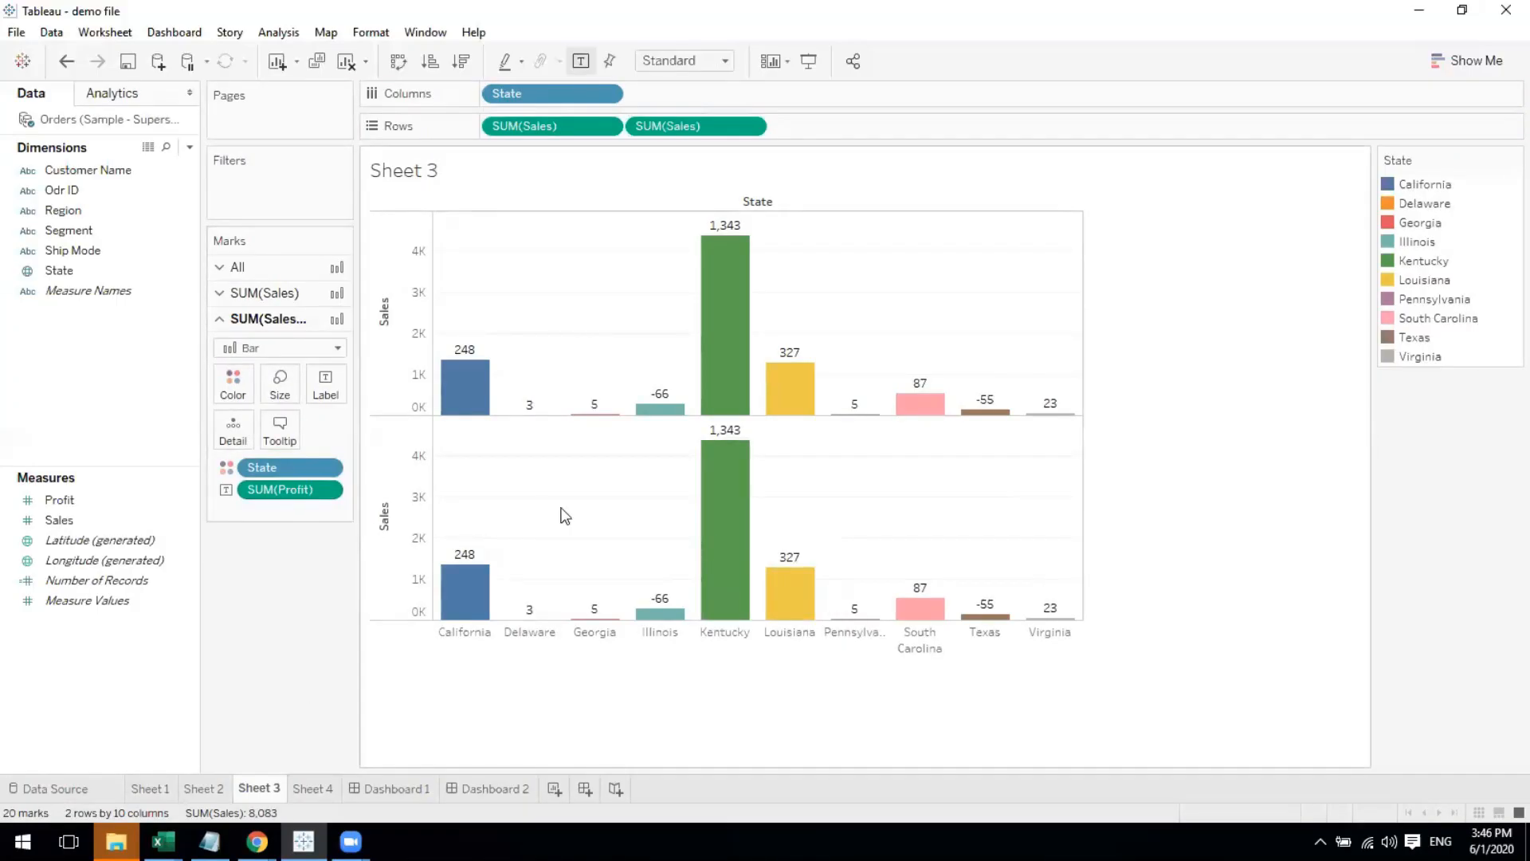
click(343, 349)
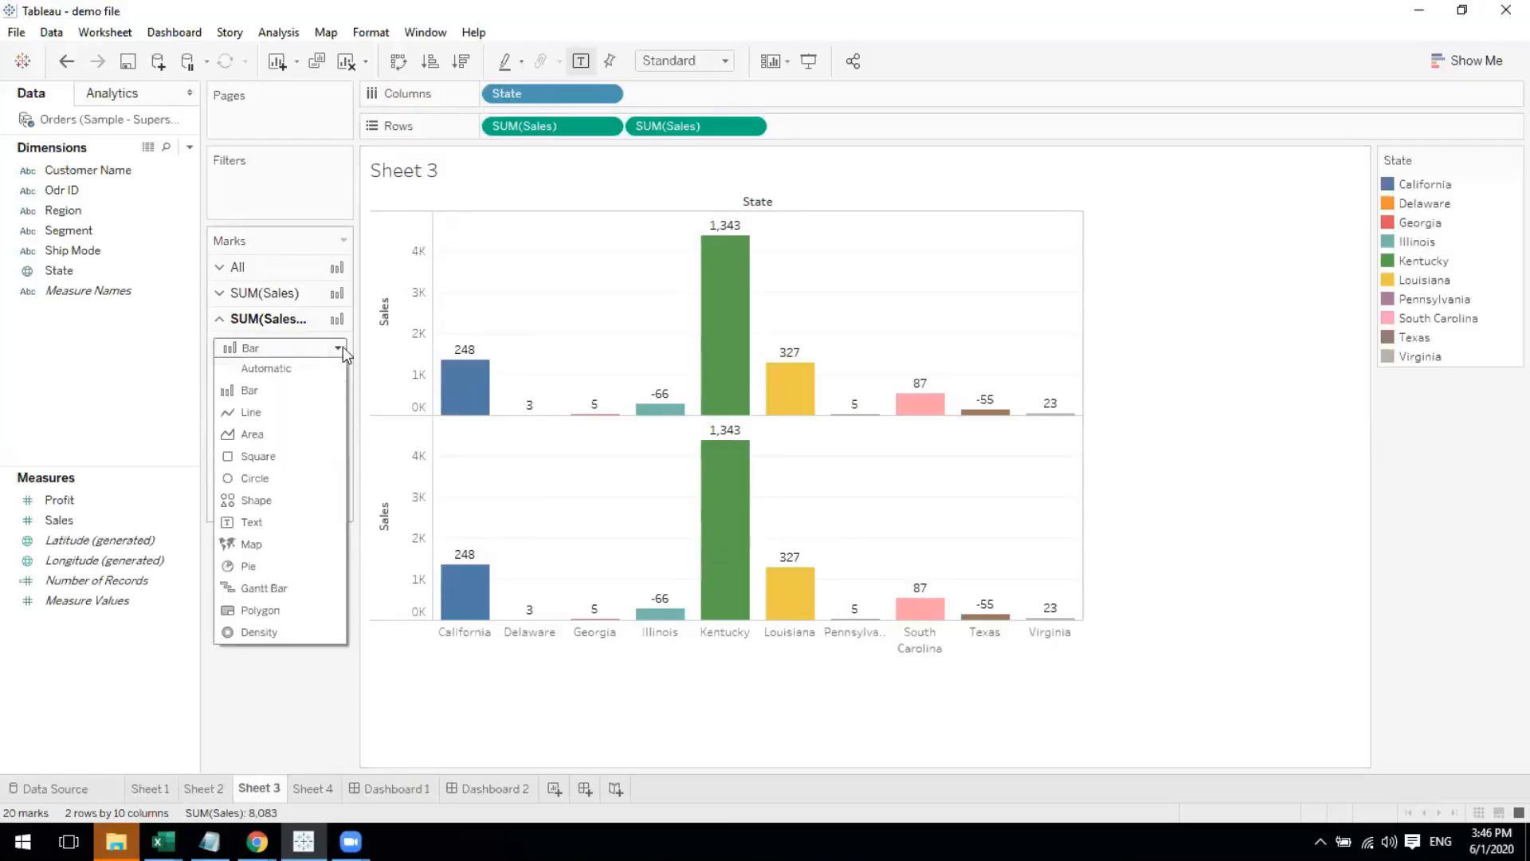
click(249, 482)
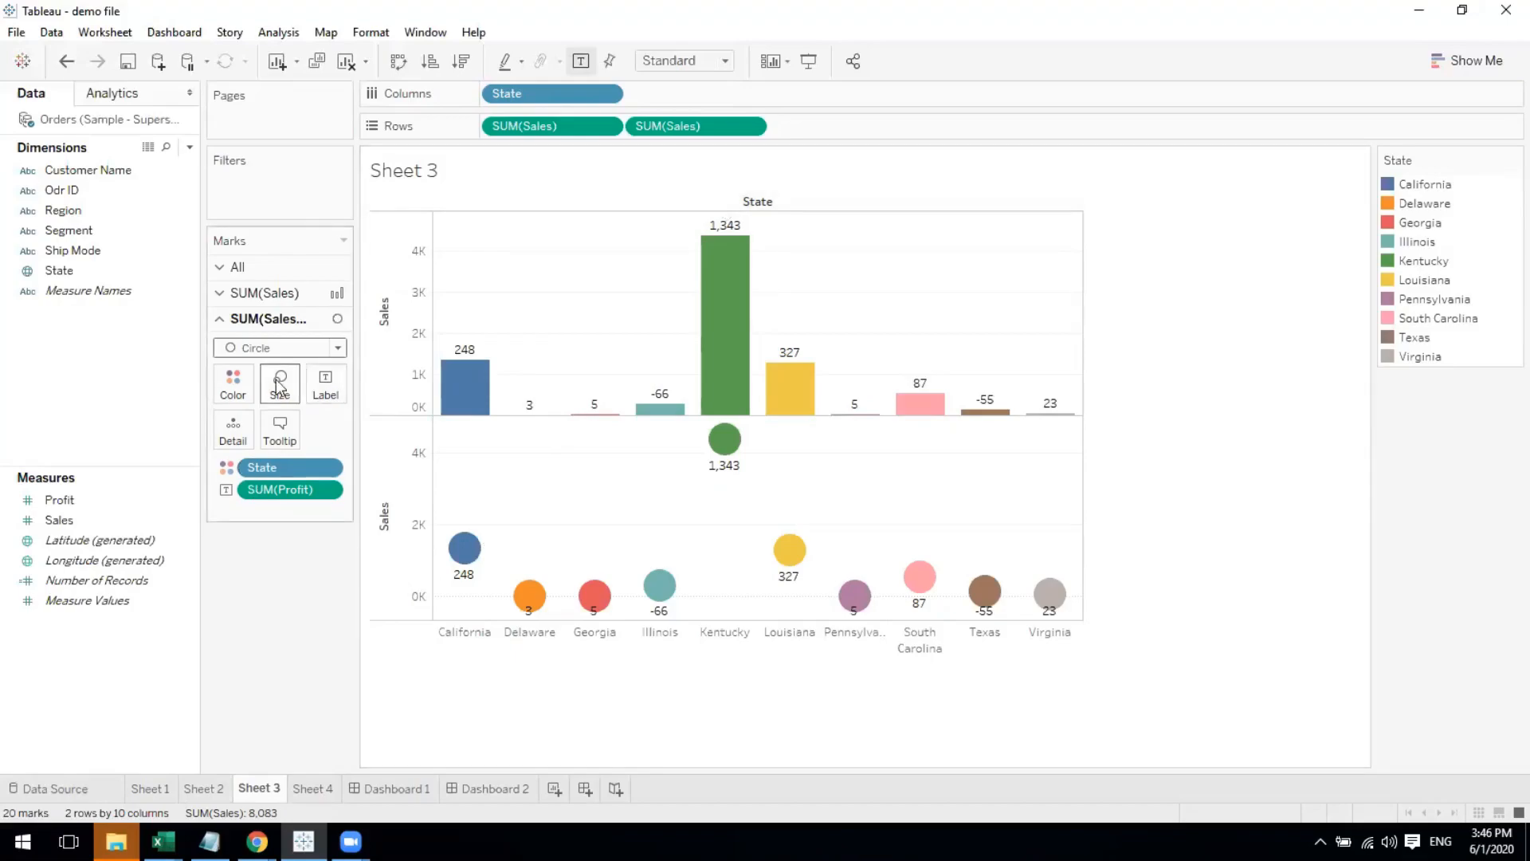
Try showing Sheet 3 as a packed bubbles chart, inspect the Kentucky bubble, and undo the chart change
click(335, 347)
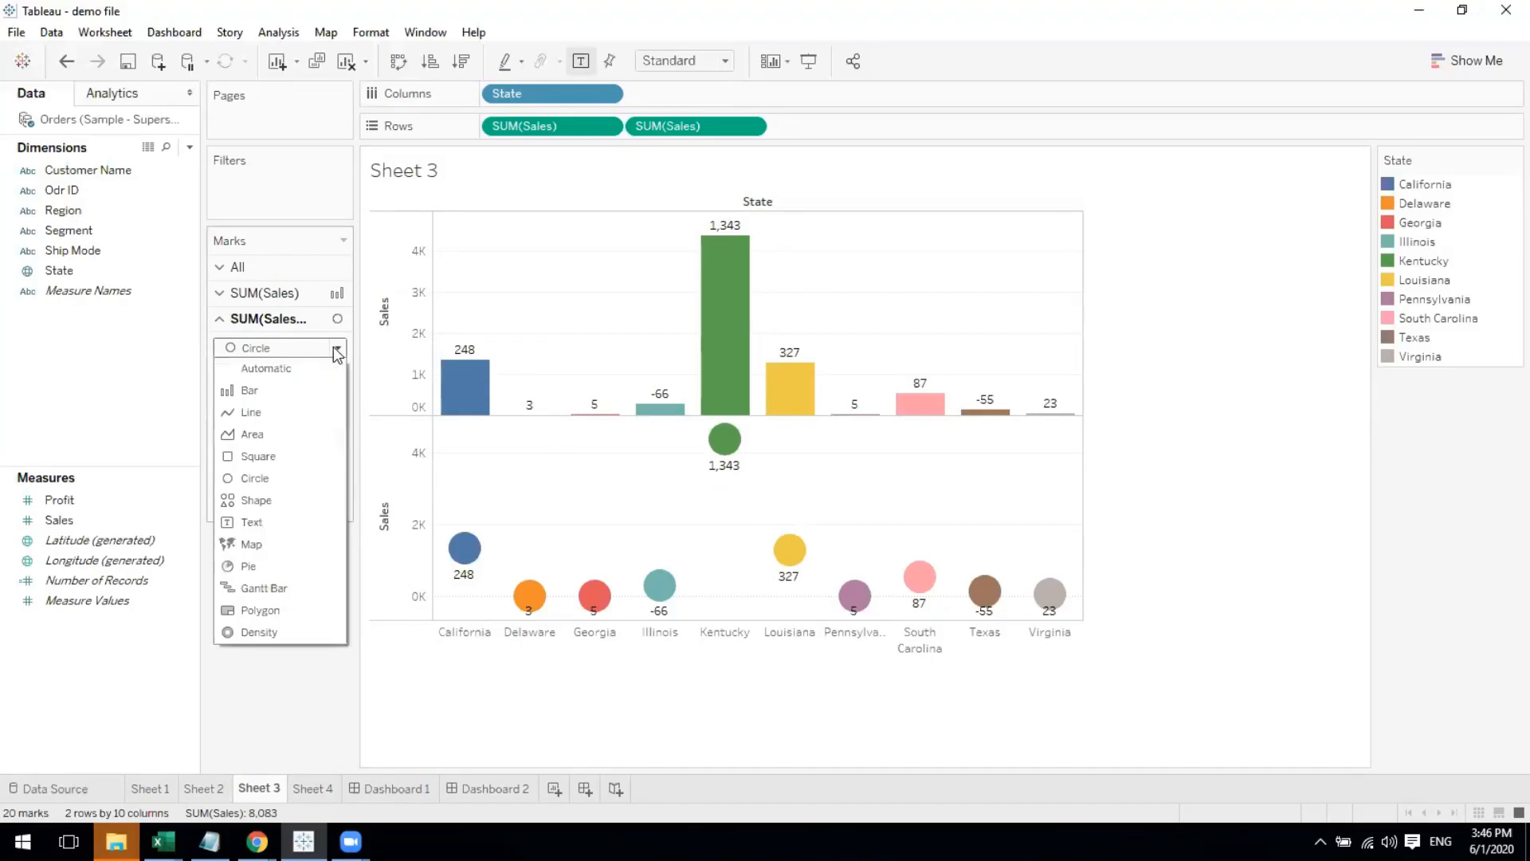
click(336, 348)
click(1465, 61)
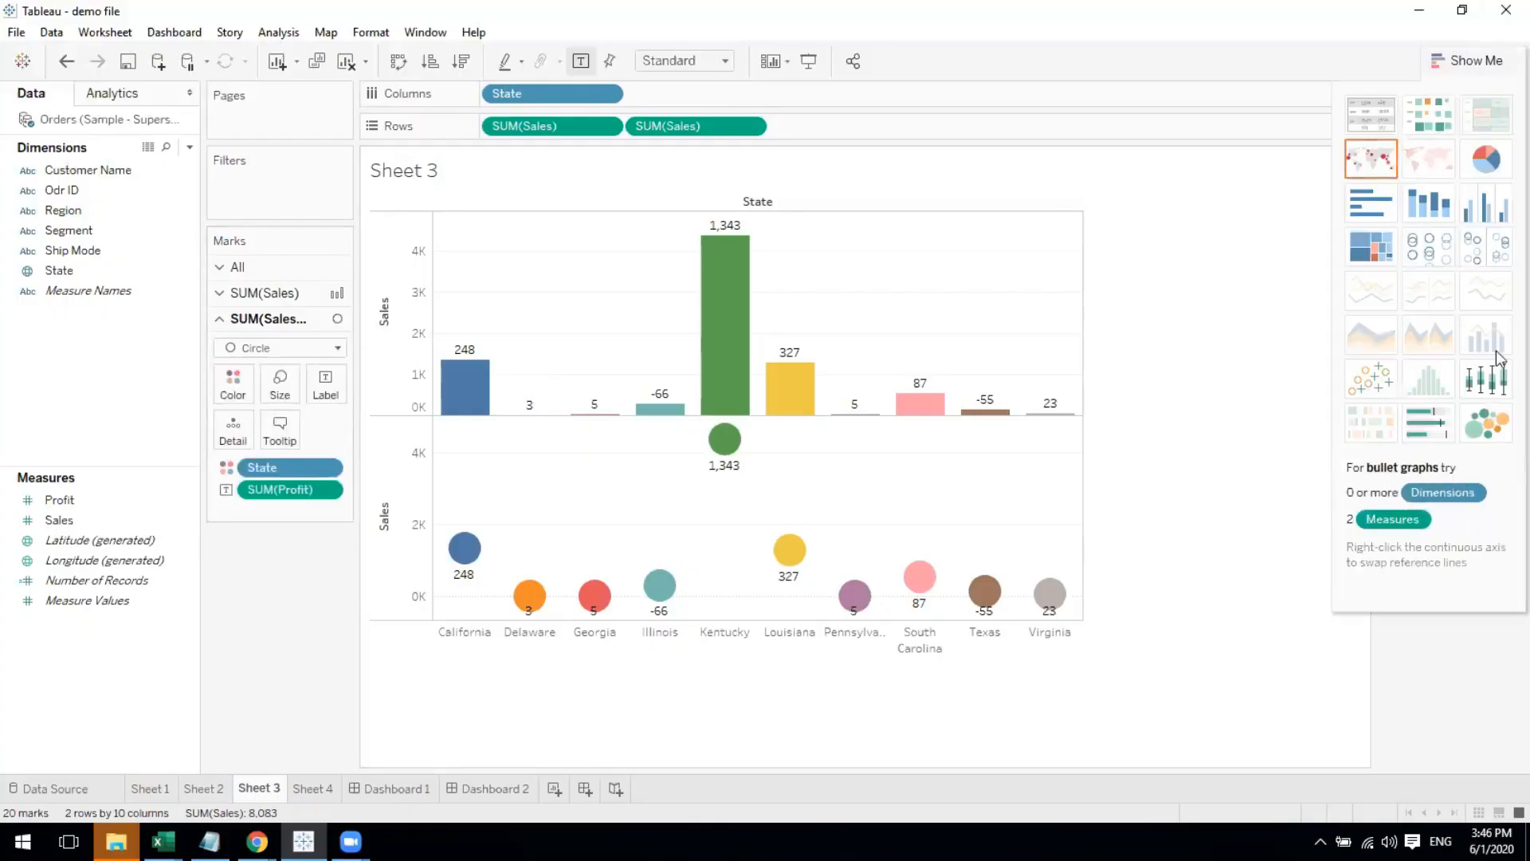
click(1495, 430)
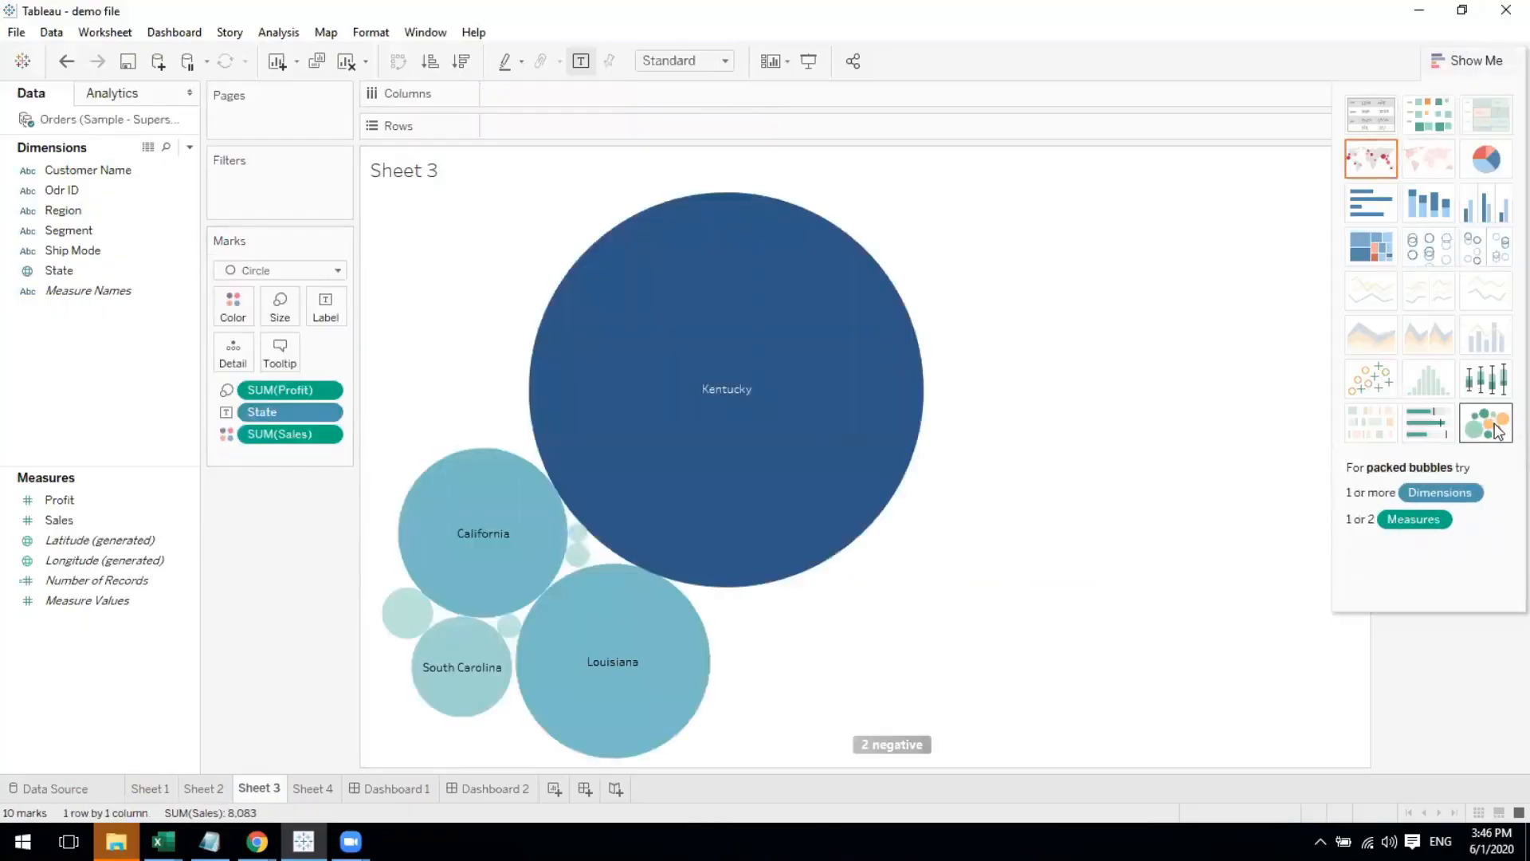
mouse_move(747, 486)
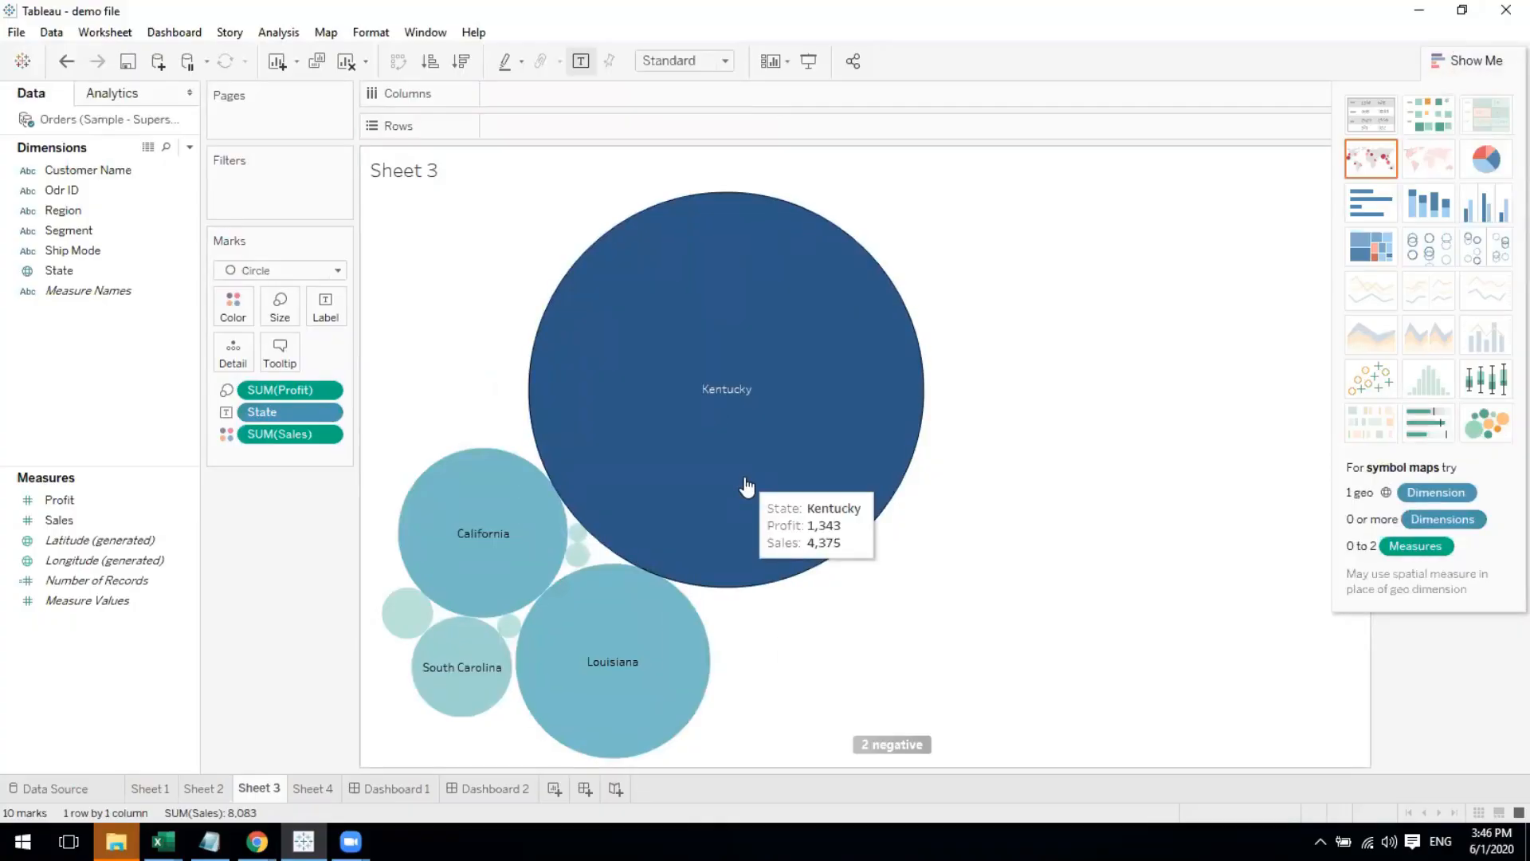
key(ctrl+z)
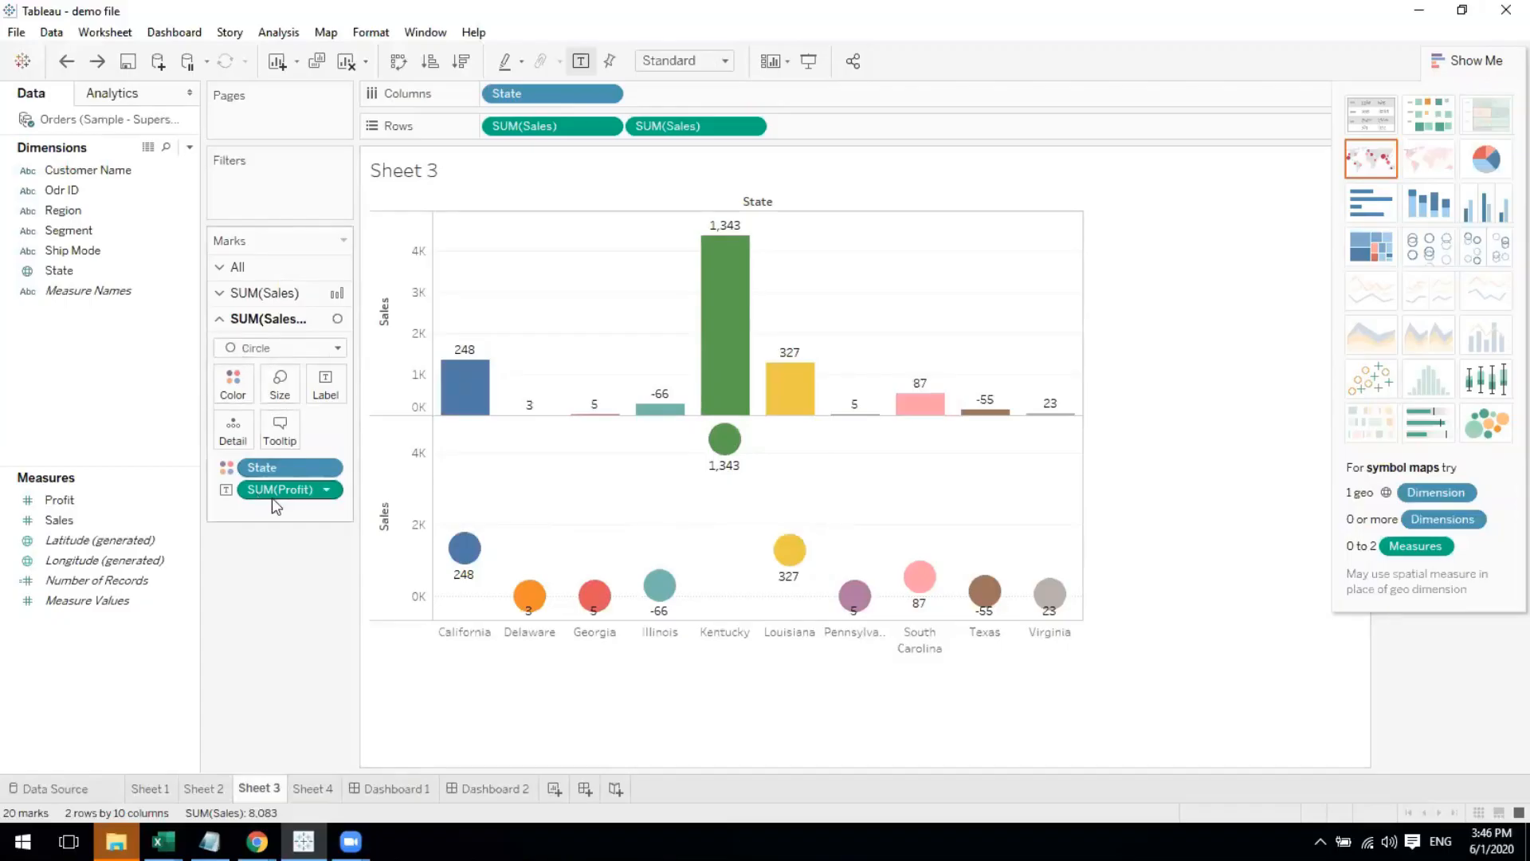
Label the circles of the second Sales chart on Sheet 3 with State and SUM(Profit)
drag(277, 495, 319, 383)
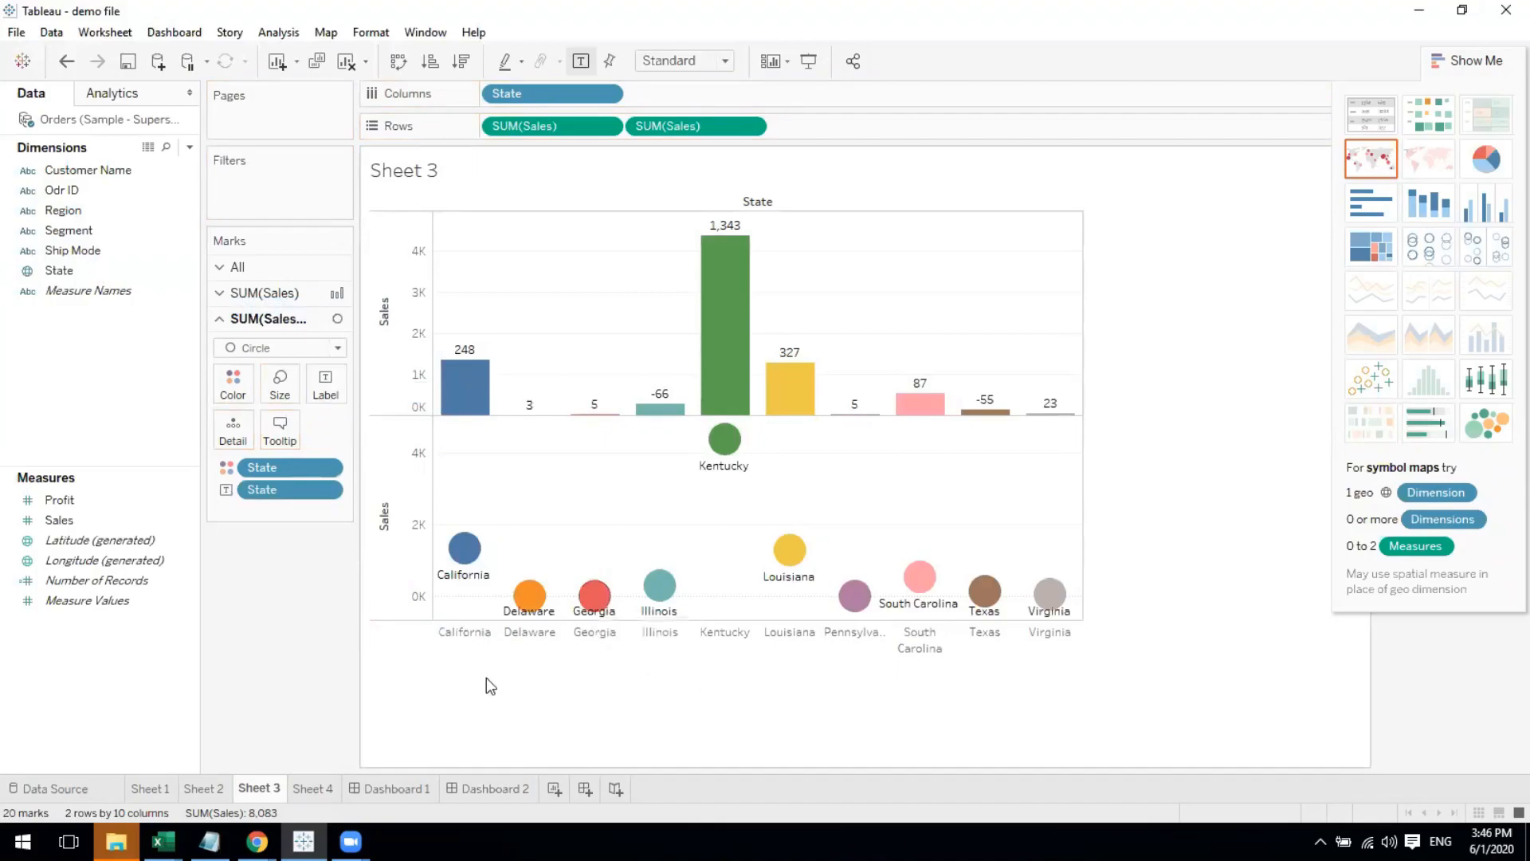
drag(57, 507, 322, 388)
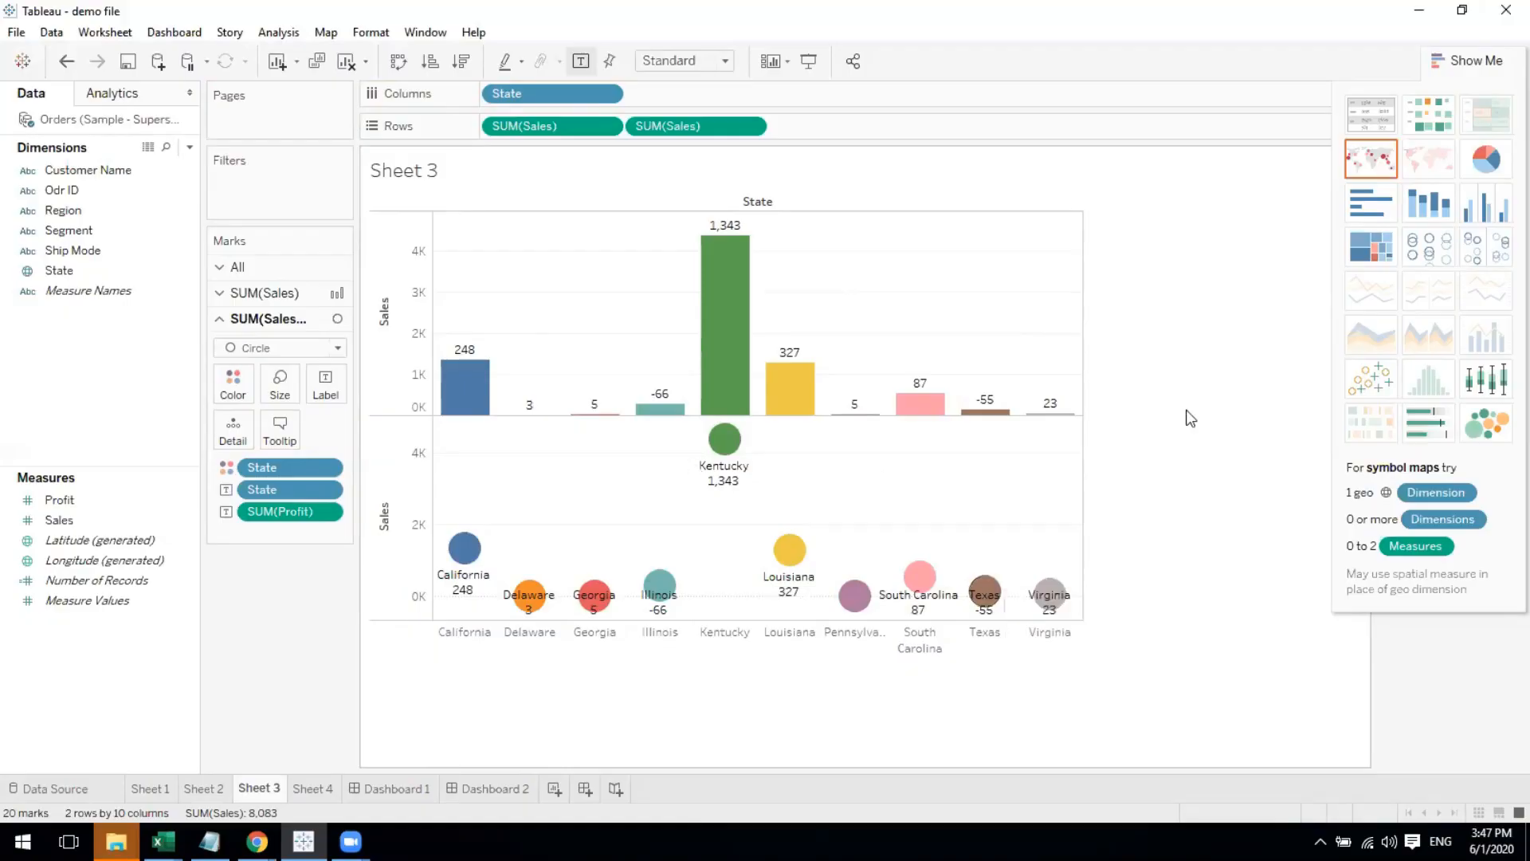
Build a bar chart on Sheet 4 with Segment on Columns and SUM(Sales) on Rows
click(311, 790)
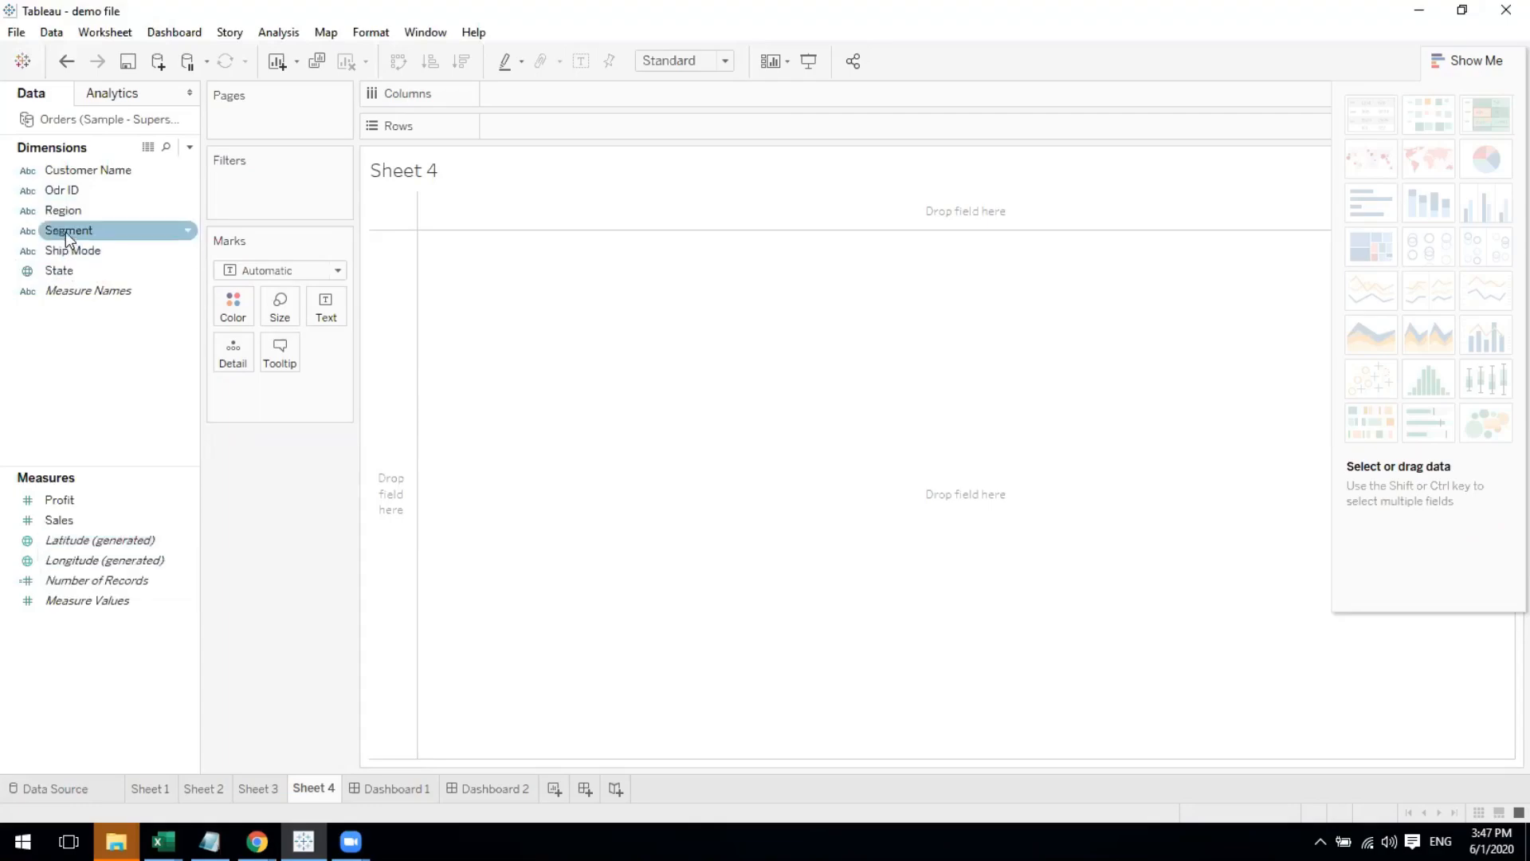
drag(66, 232, 591, 98)
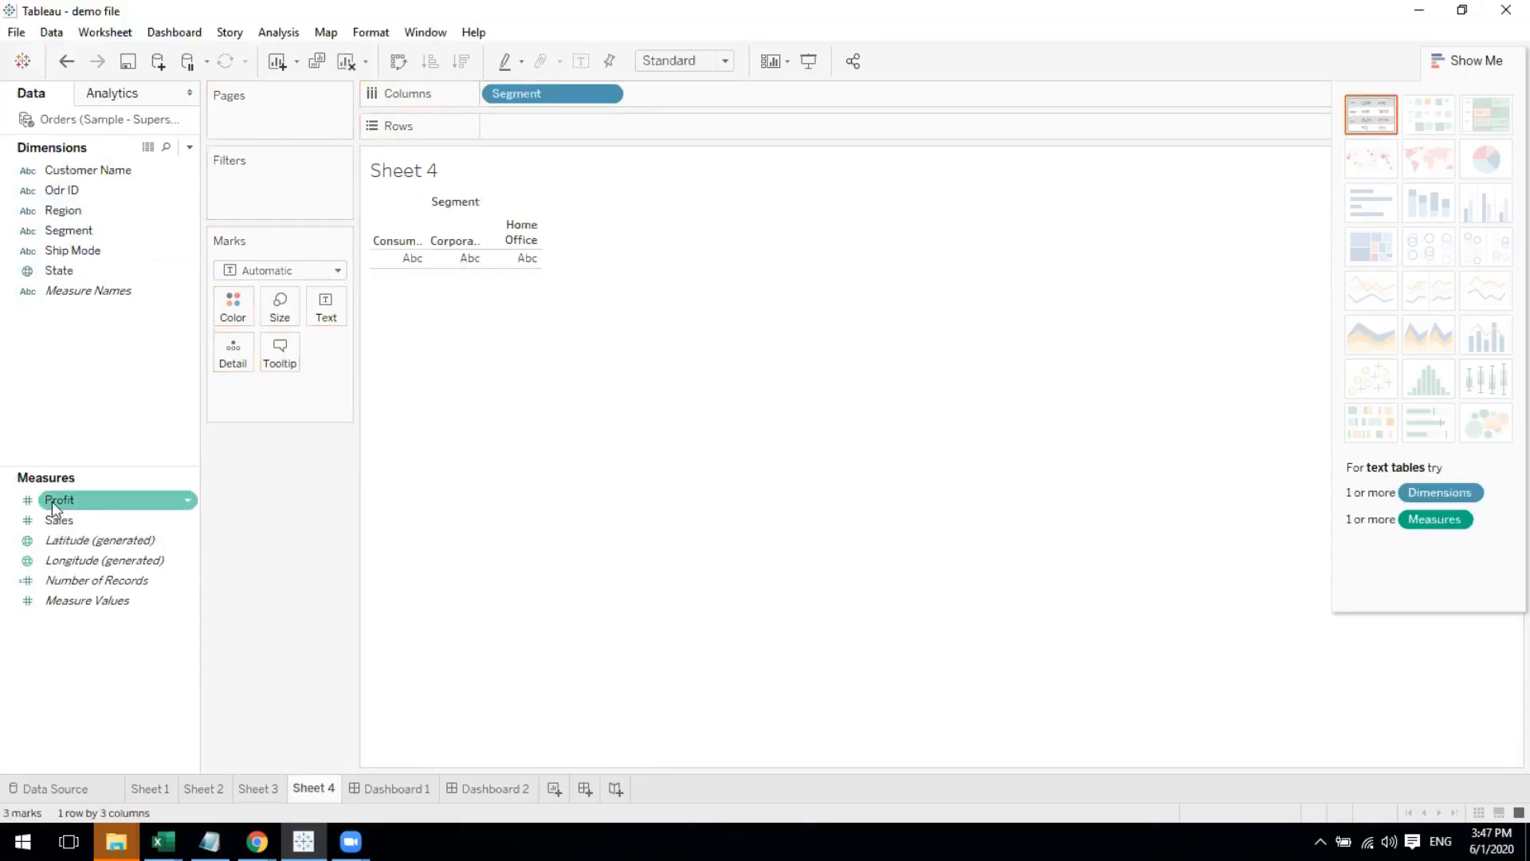
drag(58, 519, 546, 125)
mouse_move(562, 472)
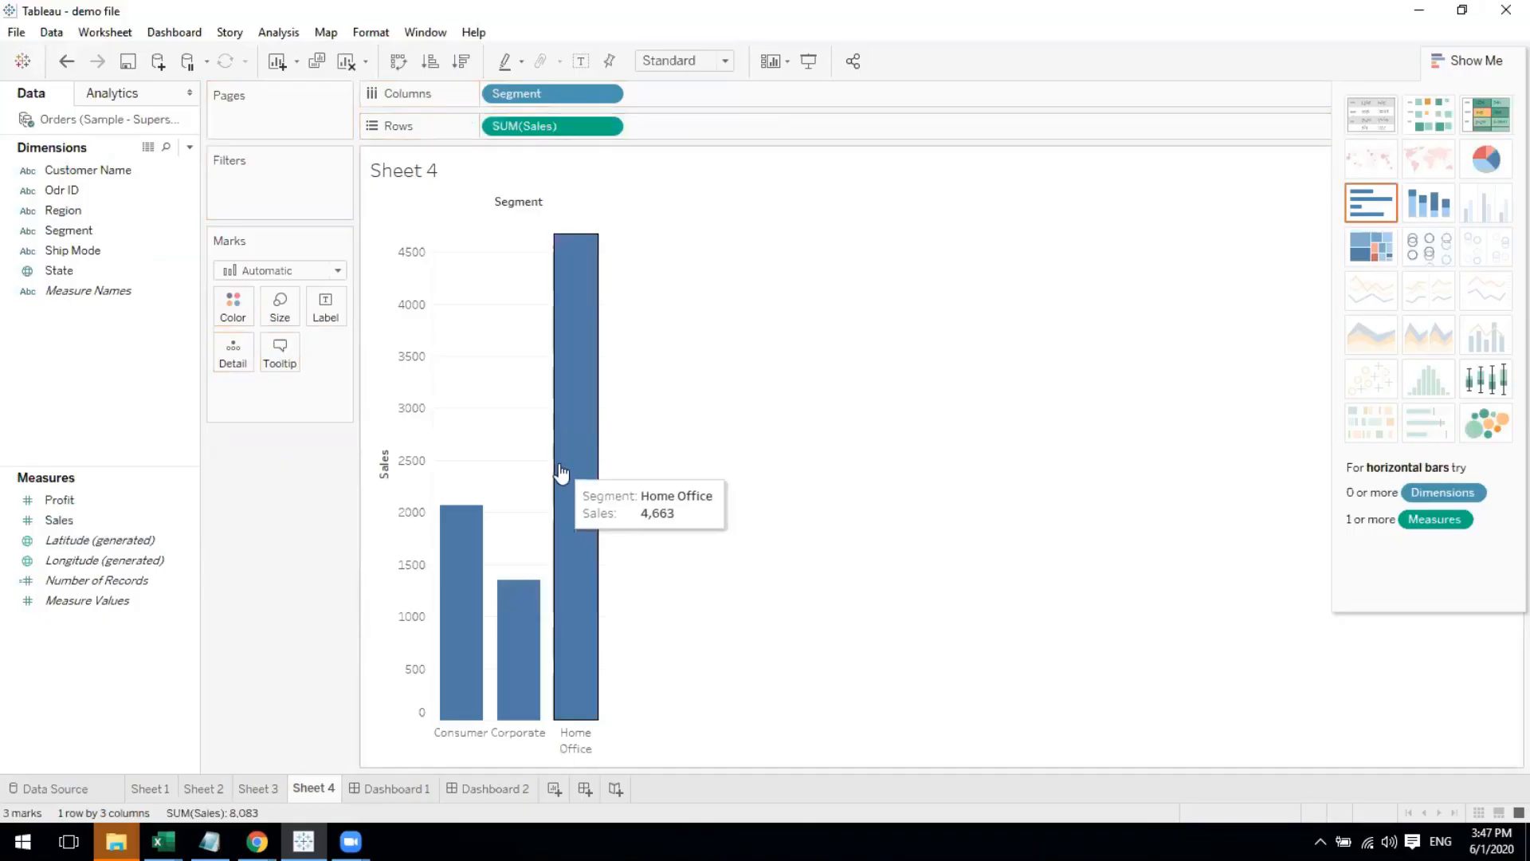
Convert the Sheet 4 bar chart to a treemap, replace Segment with State as Detail, and inspect individual states
click(1360, 255)
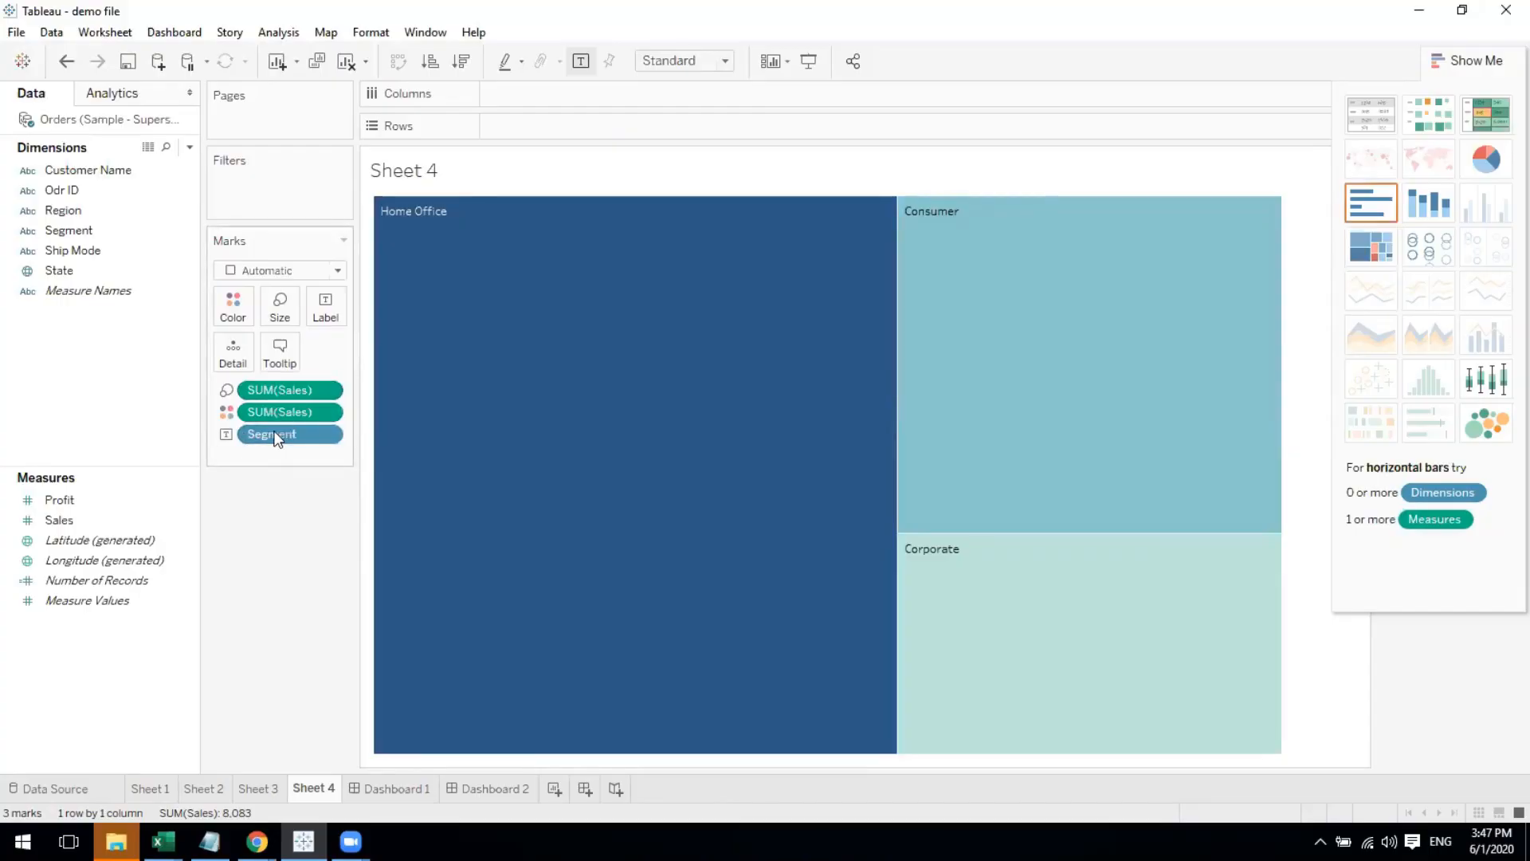
mouse_move(274, 438)
mouse_down()
mouse_move(168, 431)
mouse_move(44, 369)
mouse_move(63, 213)
mouse_move(52, 276)
mouse_move(270, 362)
mouse_move(277, 441)
mouse_up()
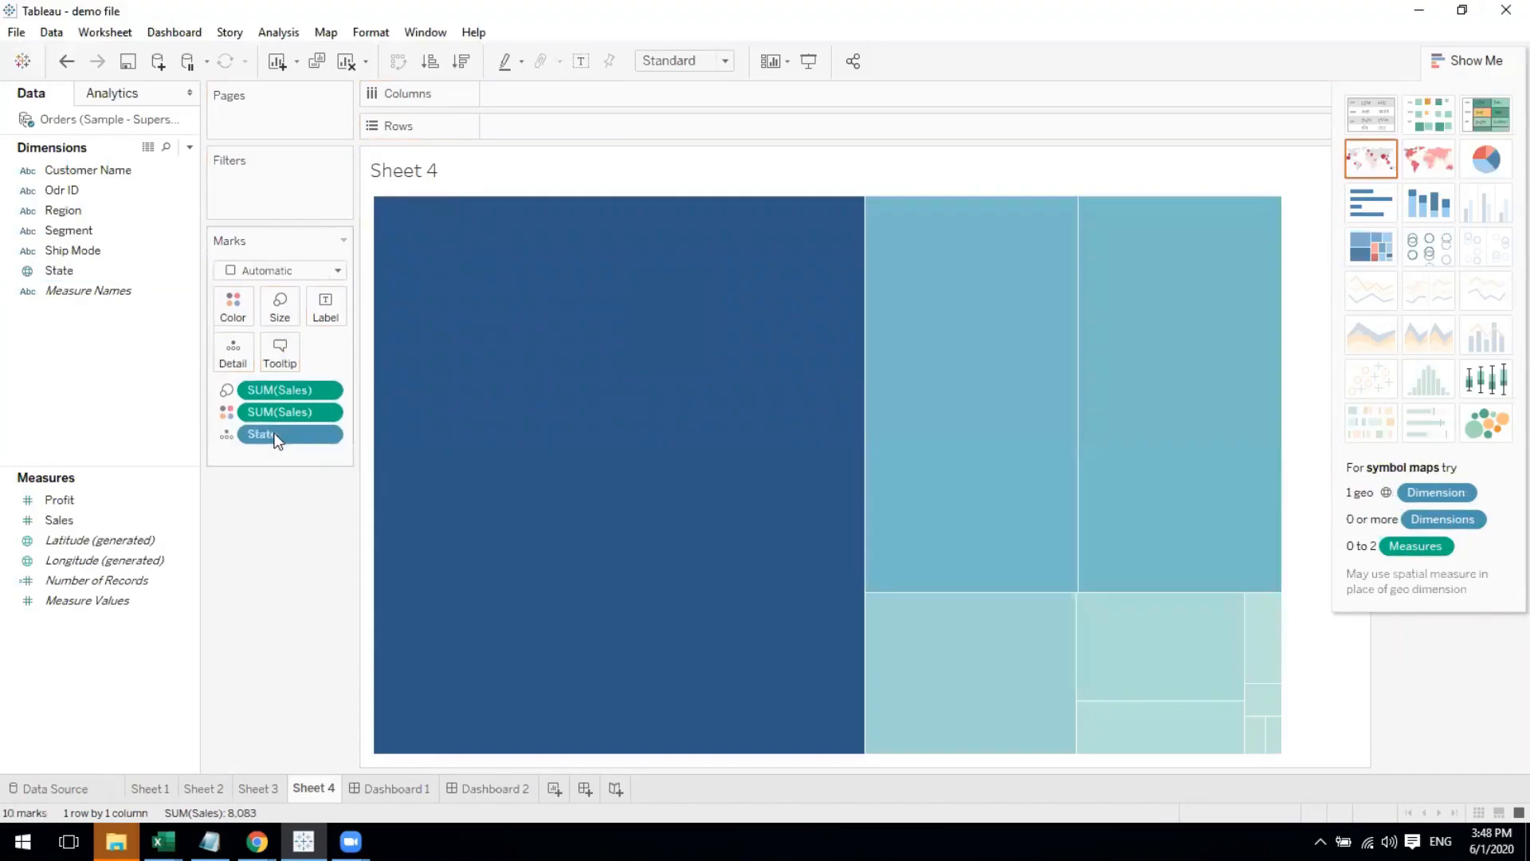
mouse_move(639, 424)
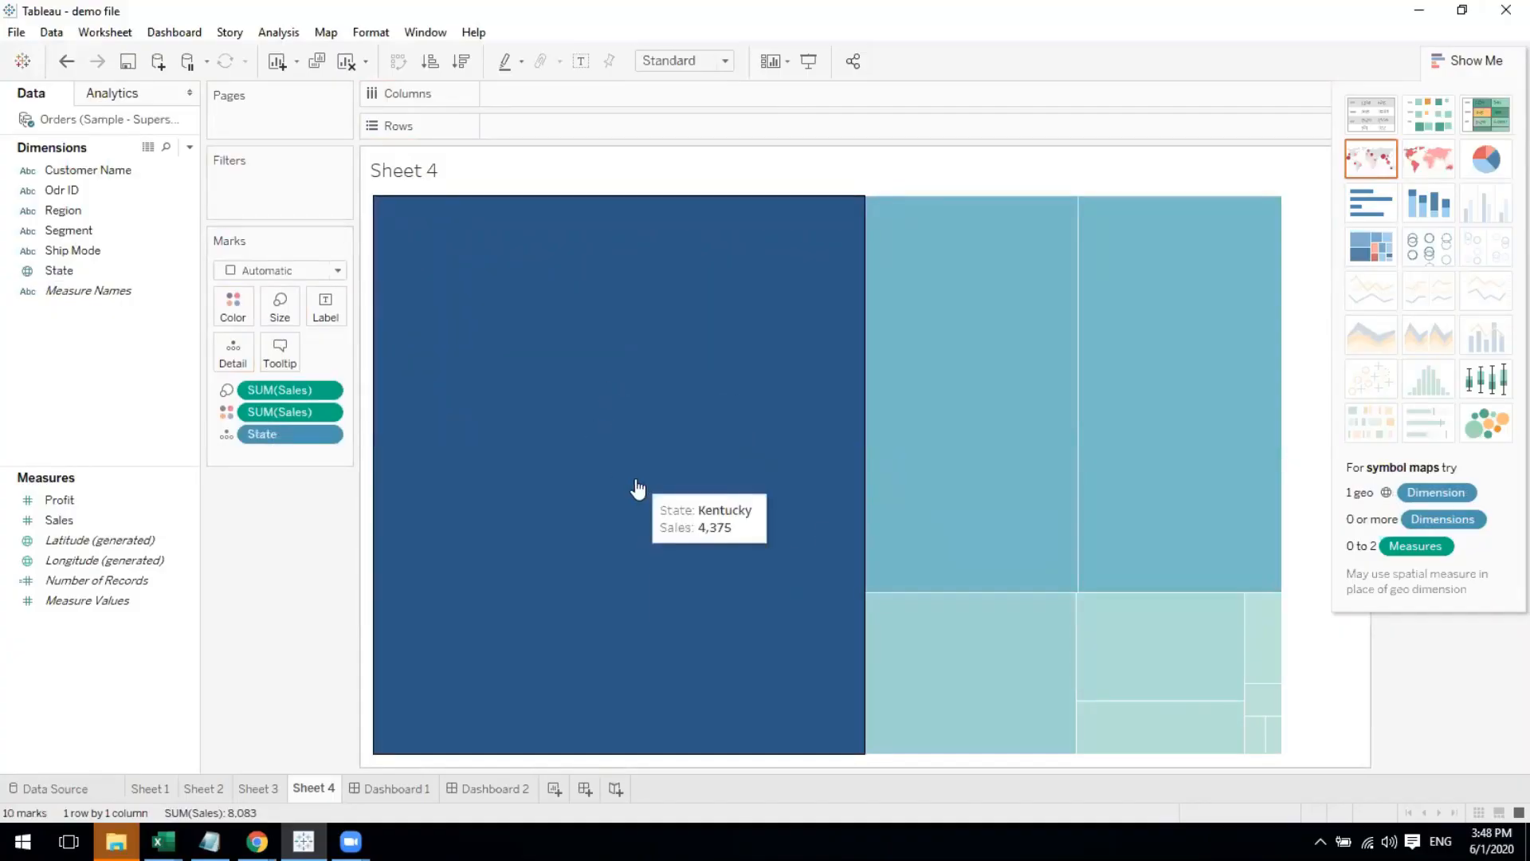
mouse_move(967, 440)
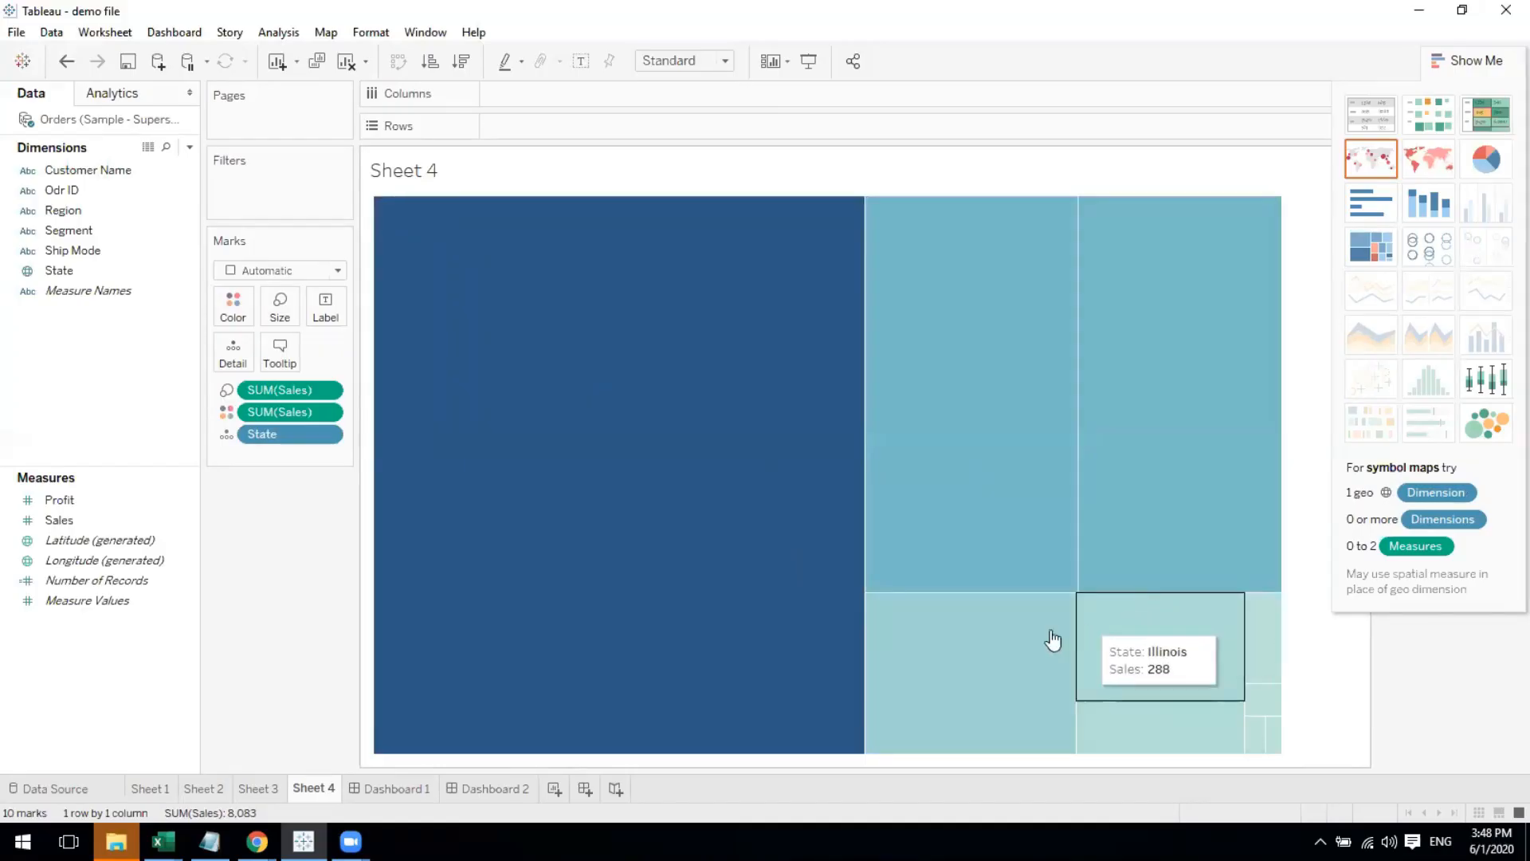
mouse_move(1120, 715)
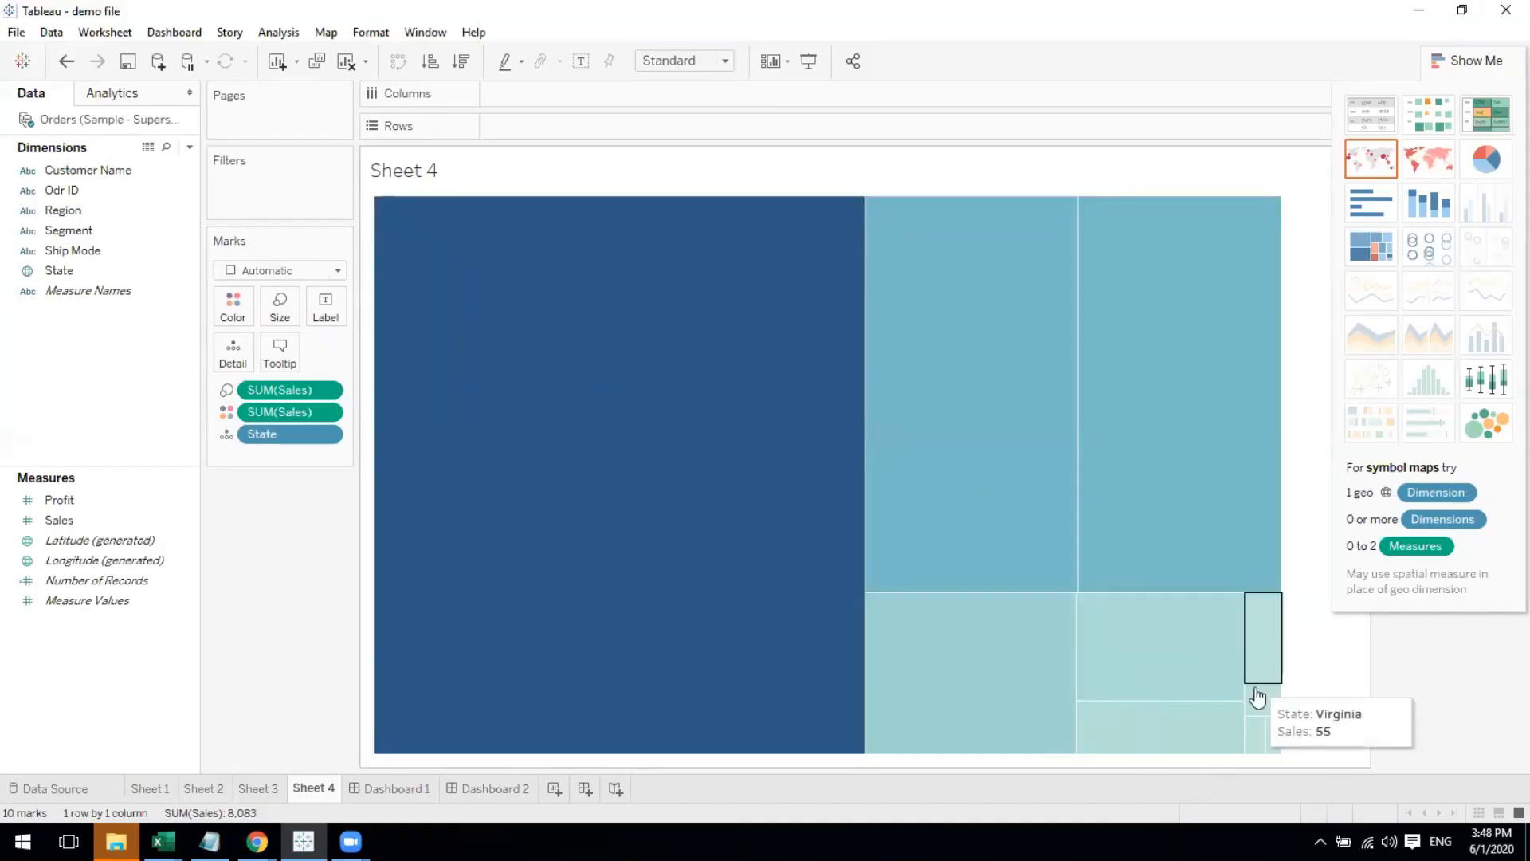
mouse_move(1263, 733)
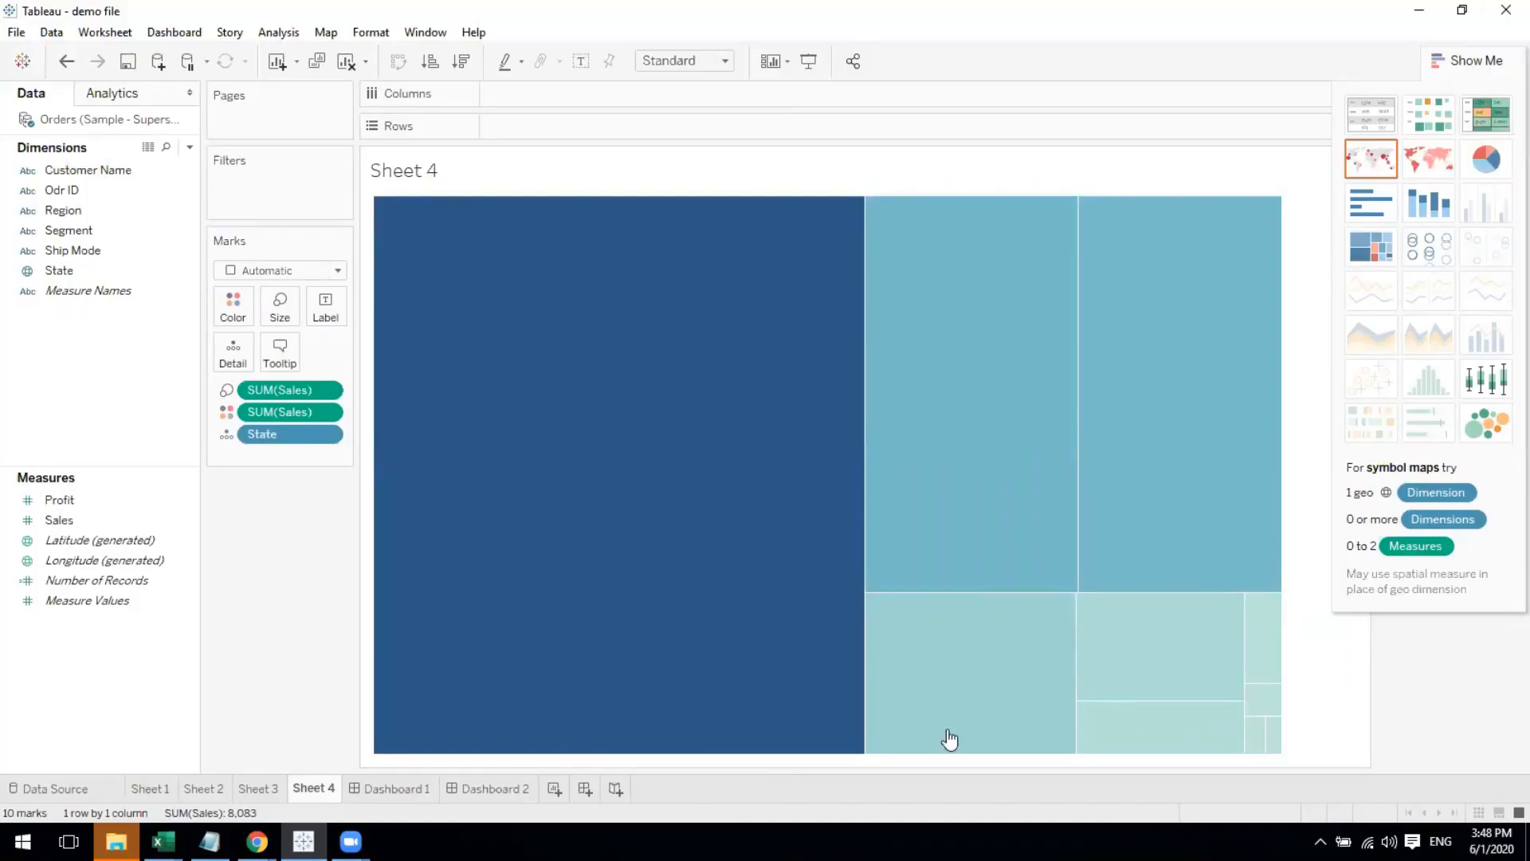
mouse_move(807, 580)
Review the finished worksheets from Sheet 1 to Sheet 4
click(151, 791)
click(198, 791)
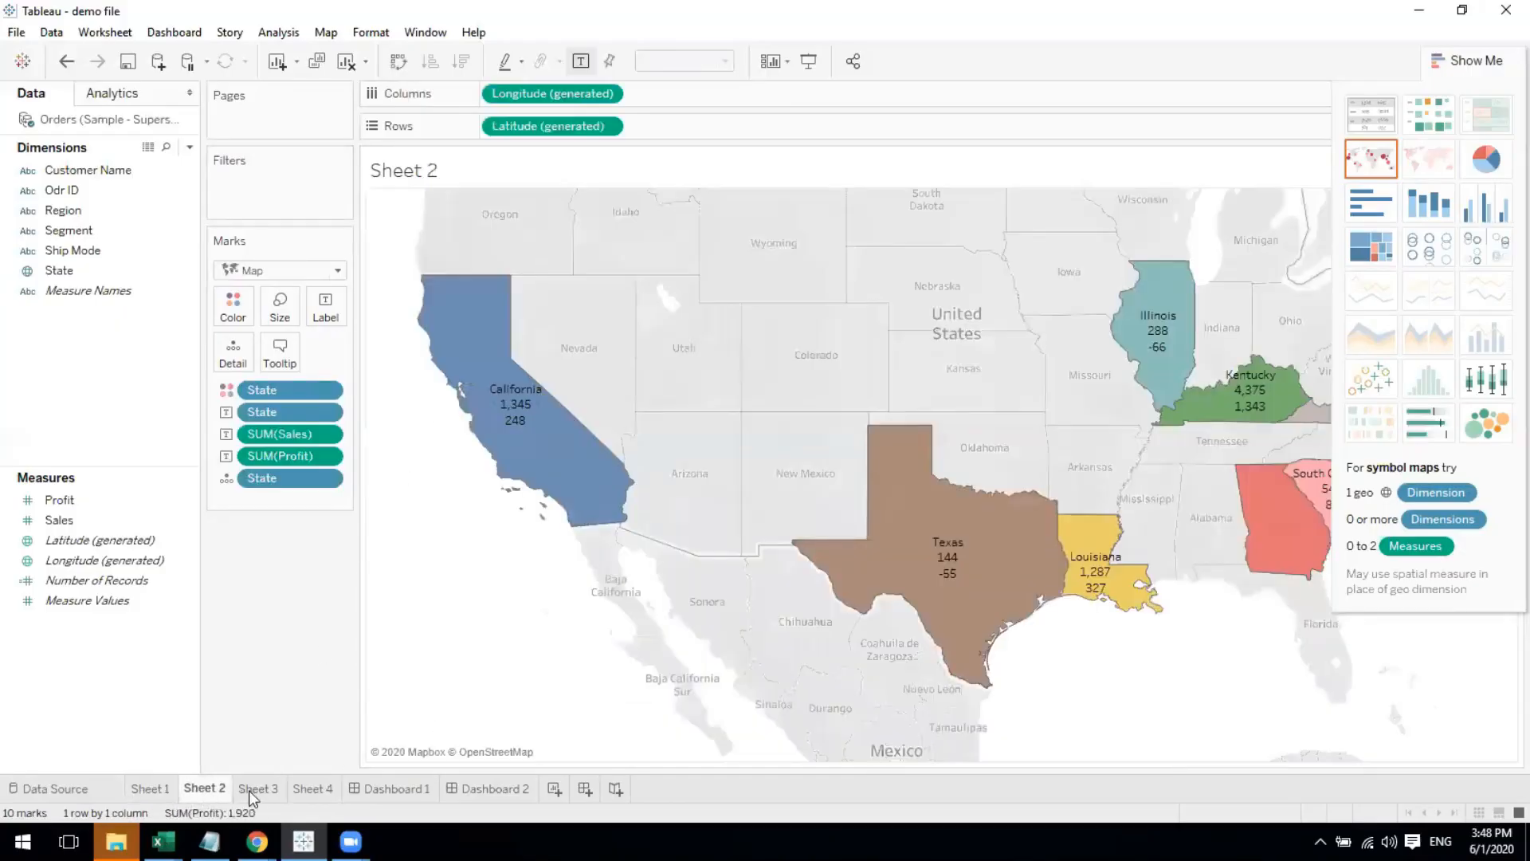
click(250, 790)
click(306, 791)
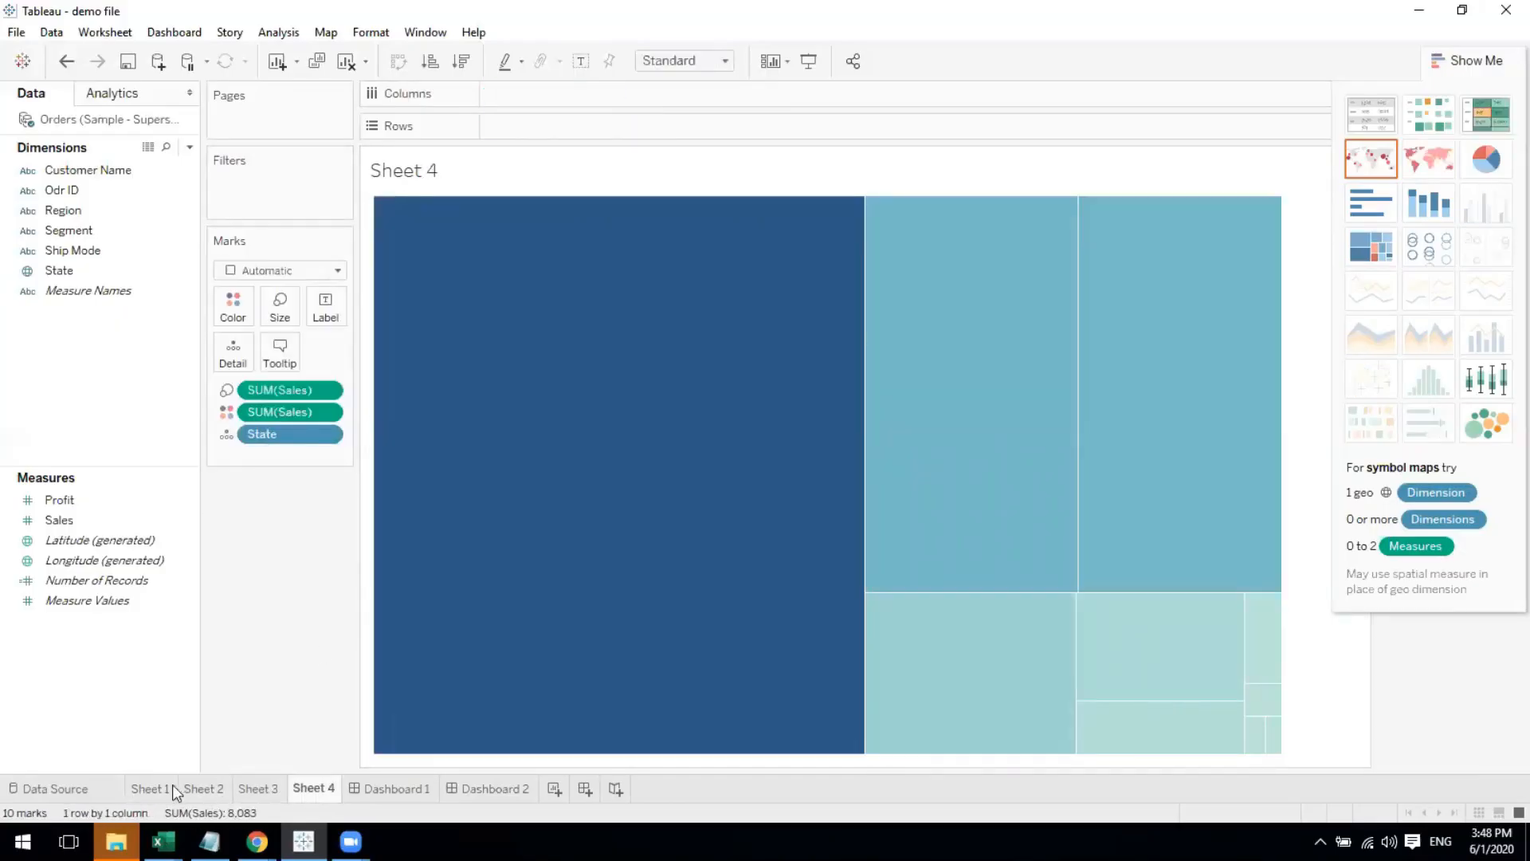
click(154, 788)
click(201, 789)
click(258, 787)
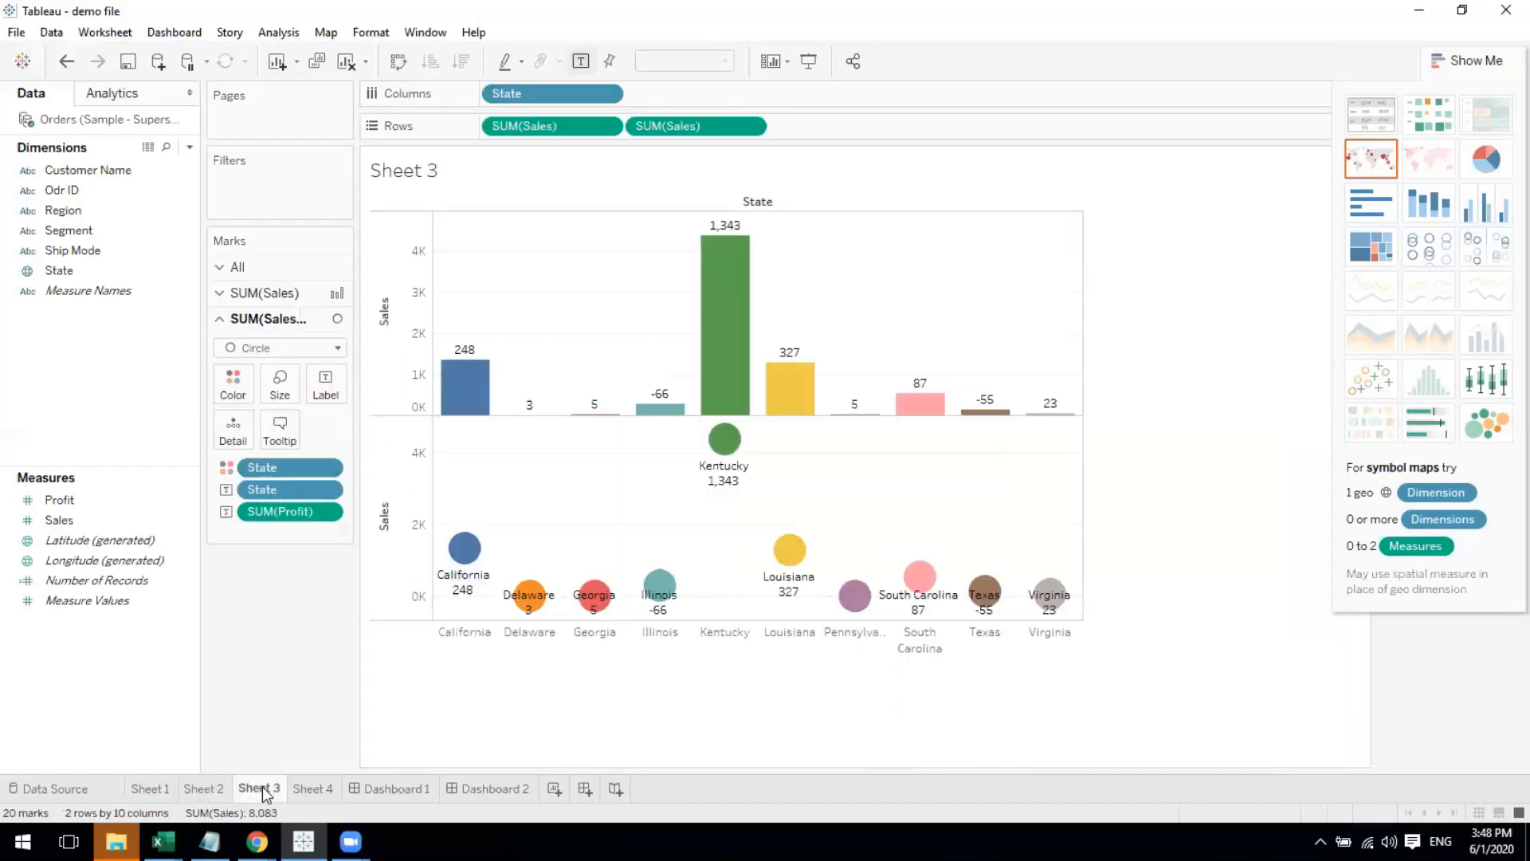
click(306, 790)
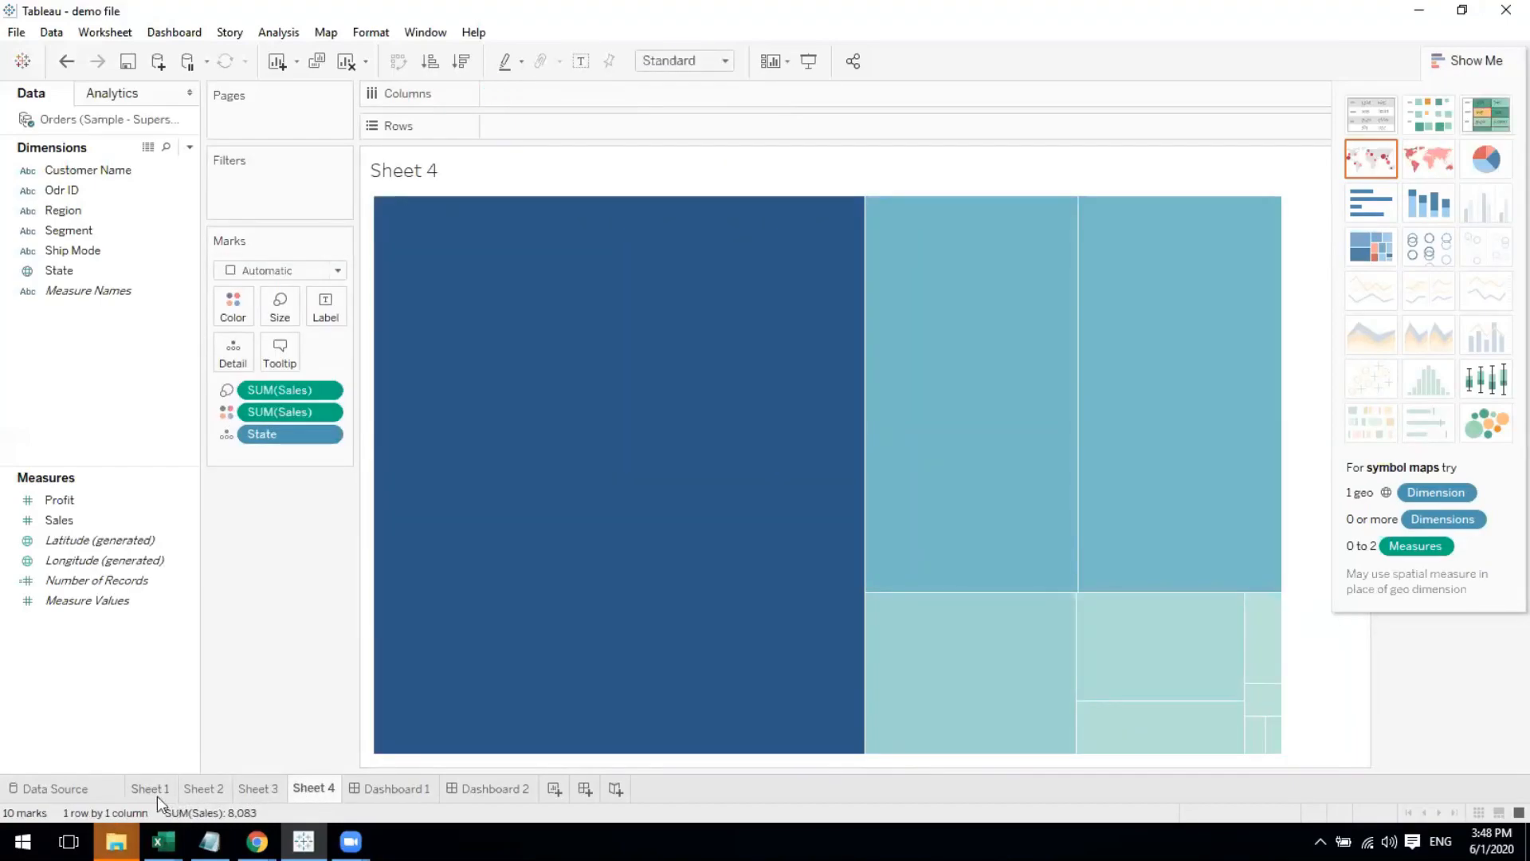
mouse_move(304, 785)
Arrange all four sheets on Dashboard 1, with Sheets 1 and 4 in the upper row and Sheets 2 and 3 below
click(410, 788)
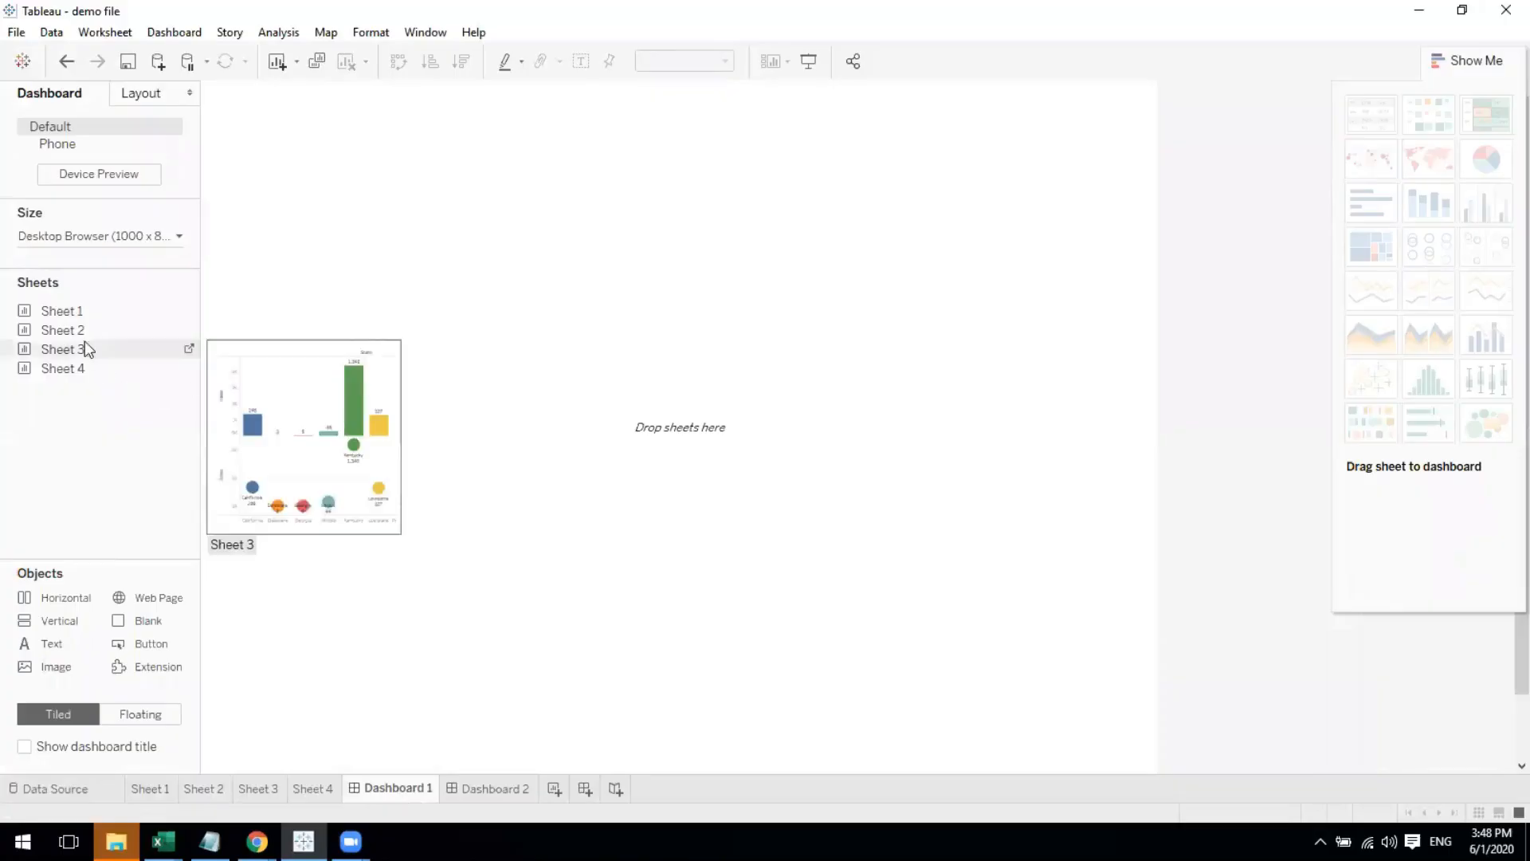
mouse_move(65, 375)
drag(55, 314, 347, 349)
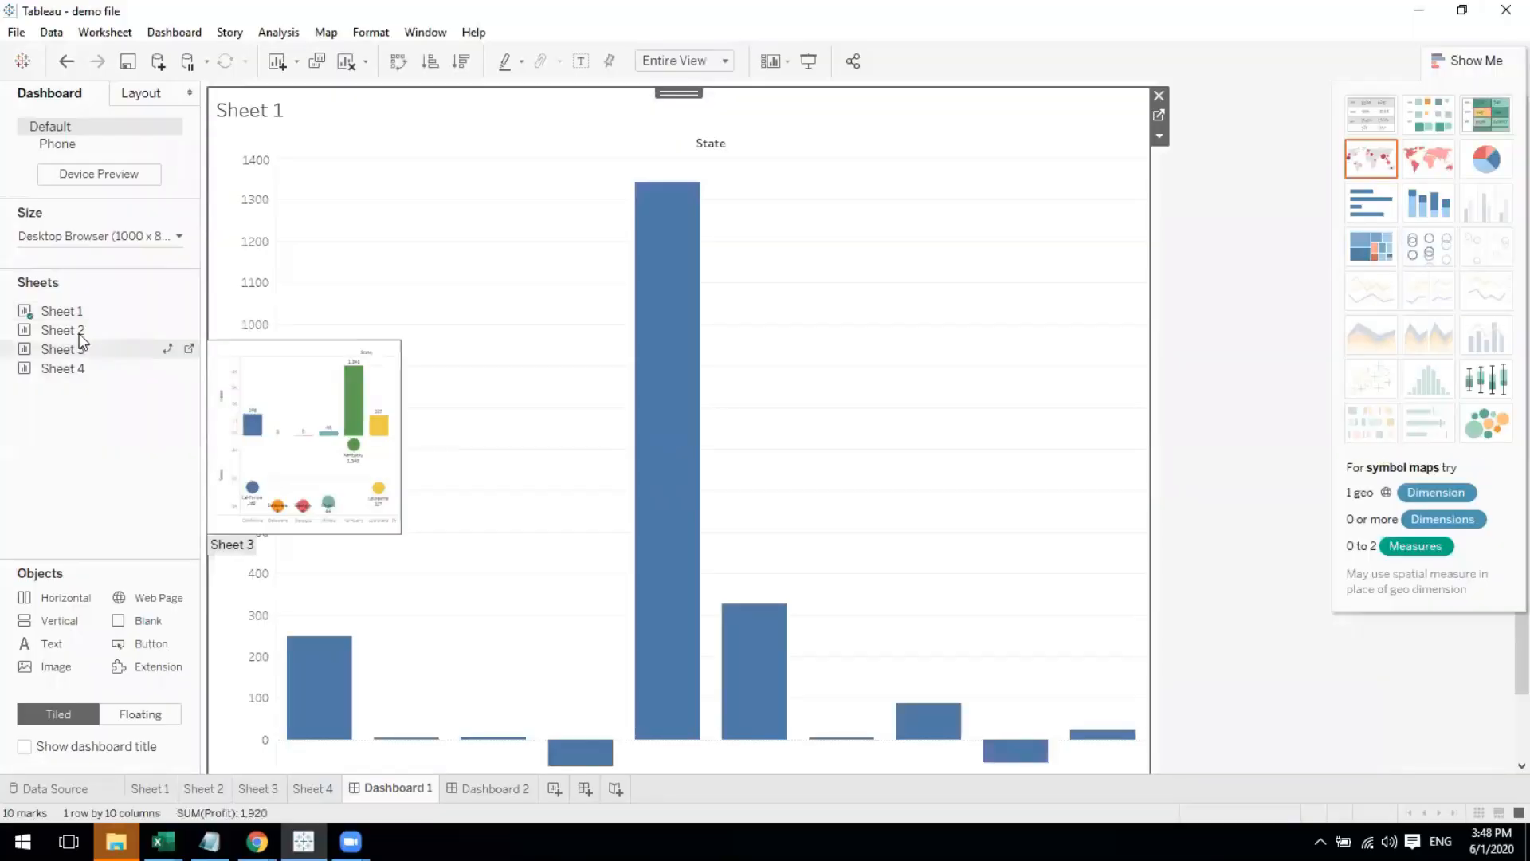
mouse_move(80, 330)
mouse_down()
mouse_move(287, 461)
mouse_move(451, 478)
mouse_move(457, 461)
mouse_move(669, 386)
mouse_move(716, 402)
mouse_move(773, 465)
mouse_move(827, 582)
mouse_move(702, 638)
mouse_move(547, 547)
mouse_move(687, 478)
mouse_move(779, 519)
mouse_move(764, 565)
mouse_up()
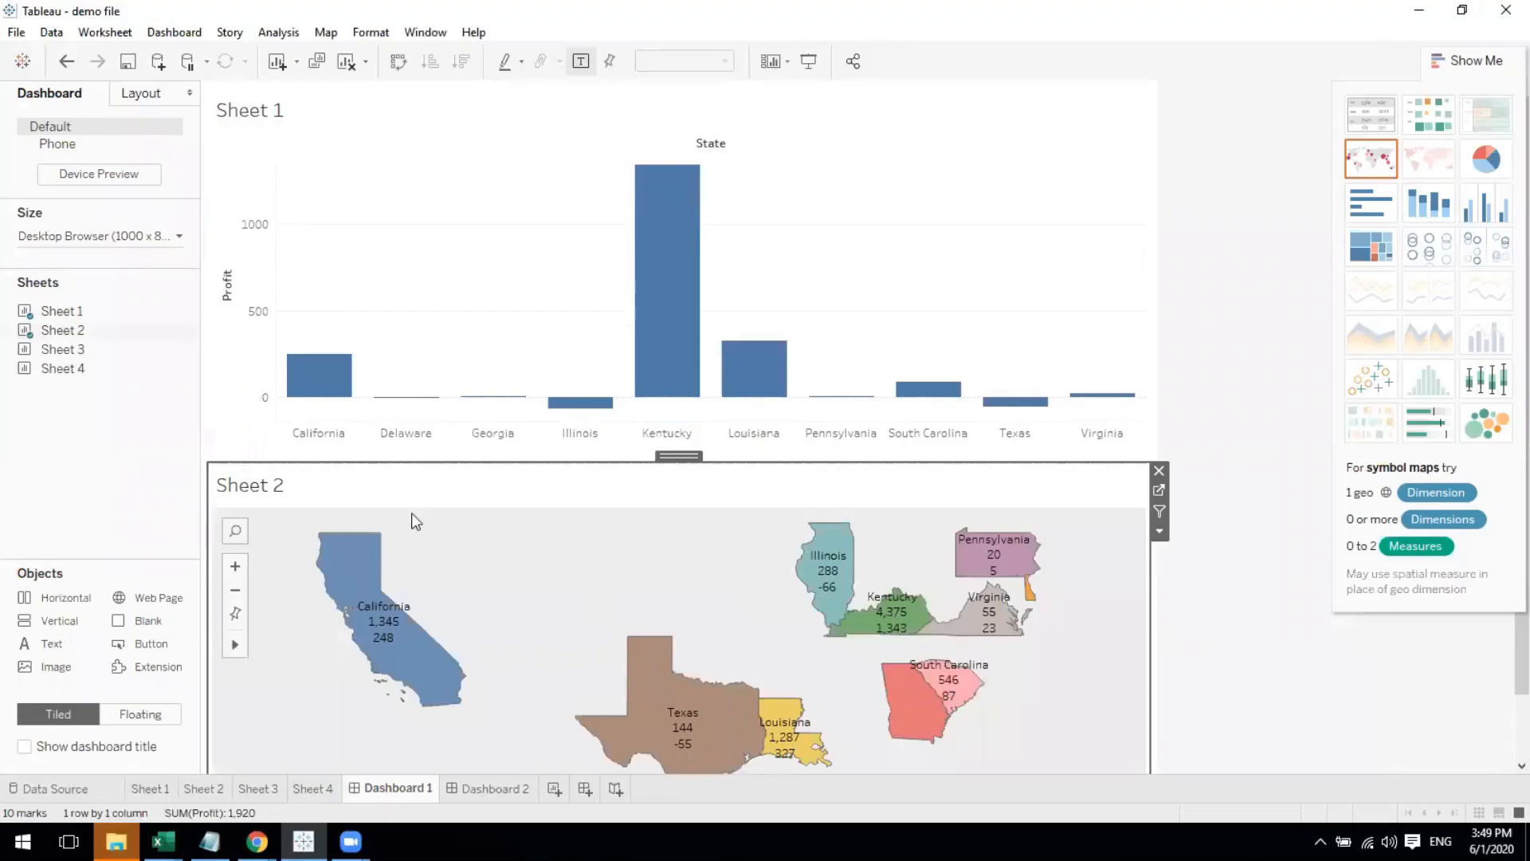
mouse_move(52, 353)
mouse_down()
mouse_move(204, 400)
mouse_move(870, 472)
mouse_move(1012, 595)
mouse_up()
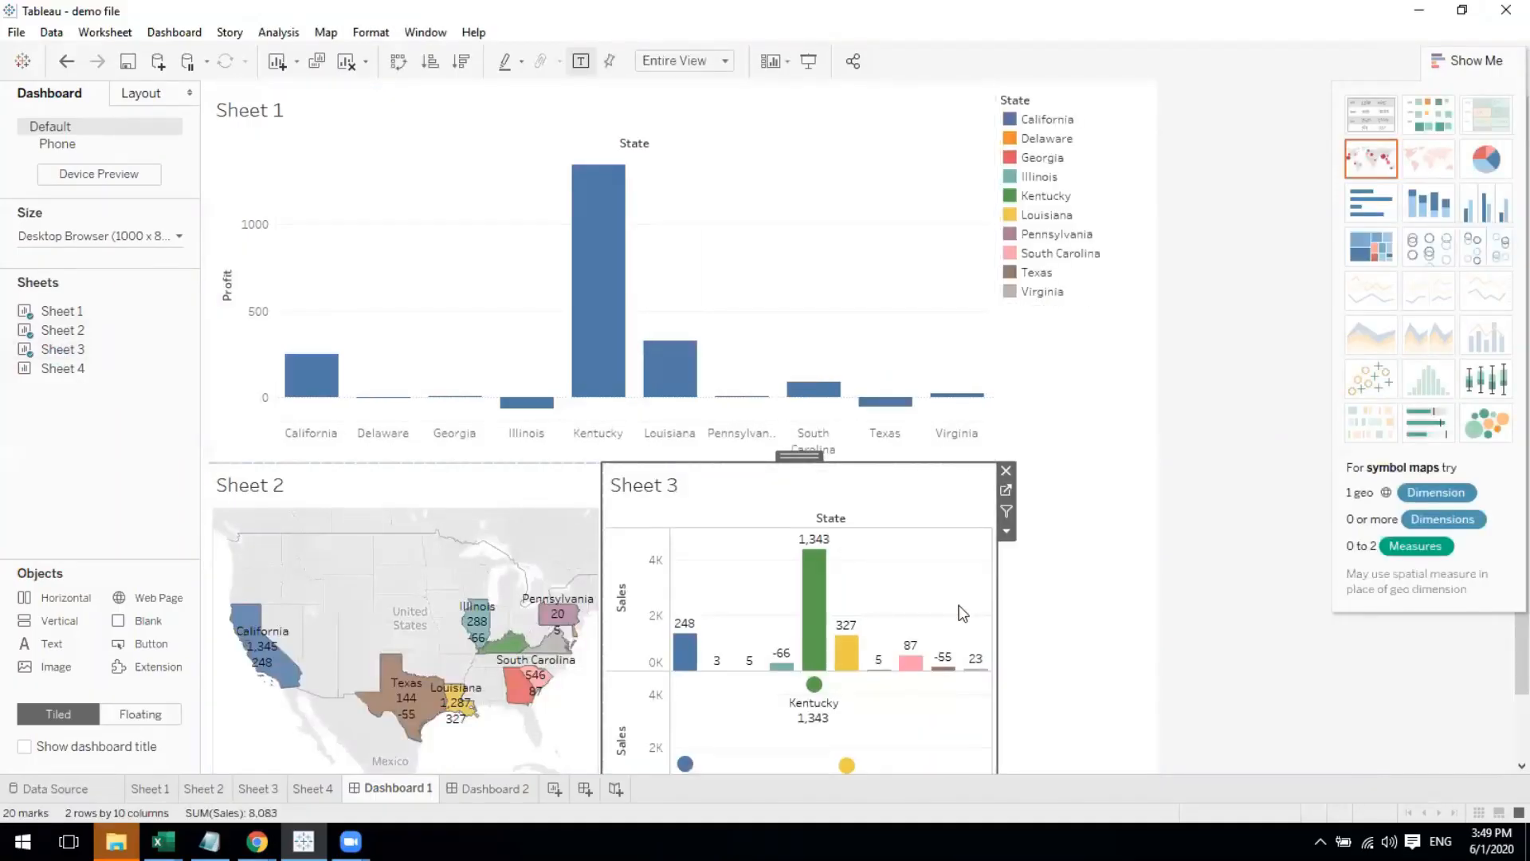
click(99, 365)
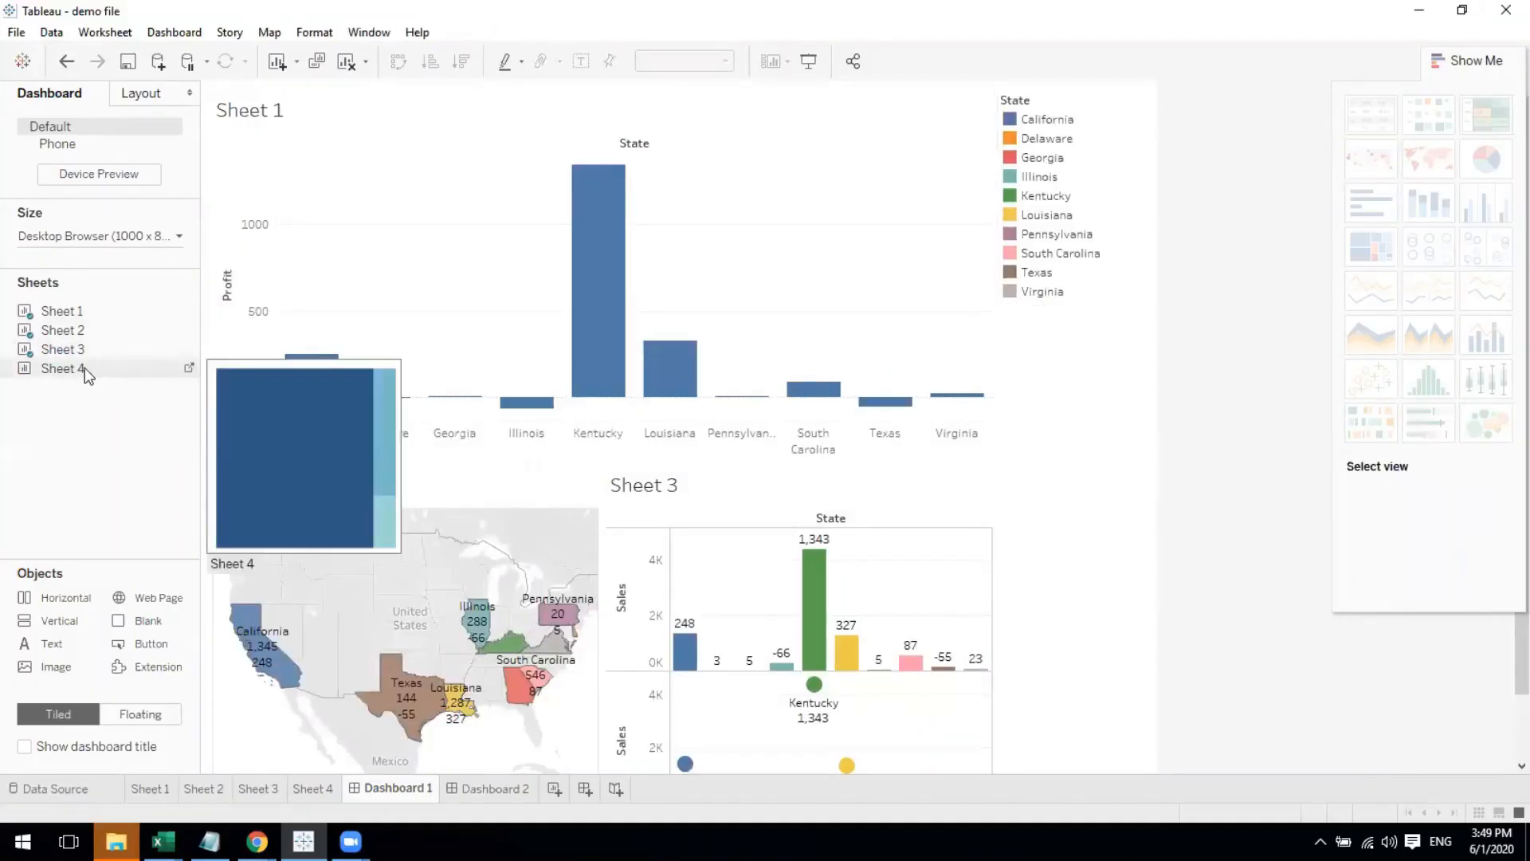
drag(85, 366, 793, 274)
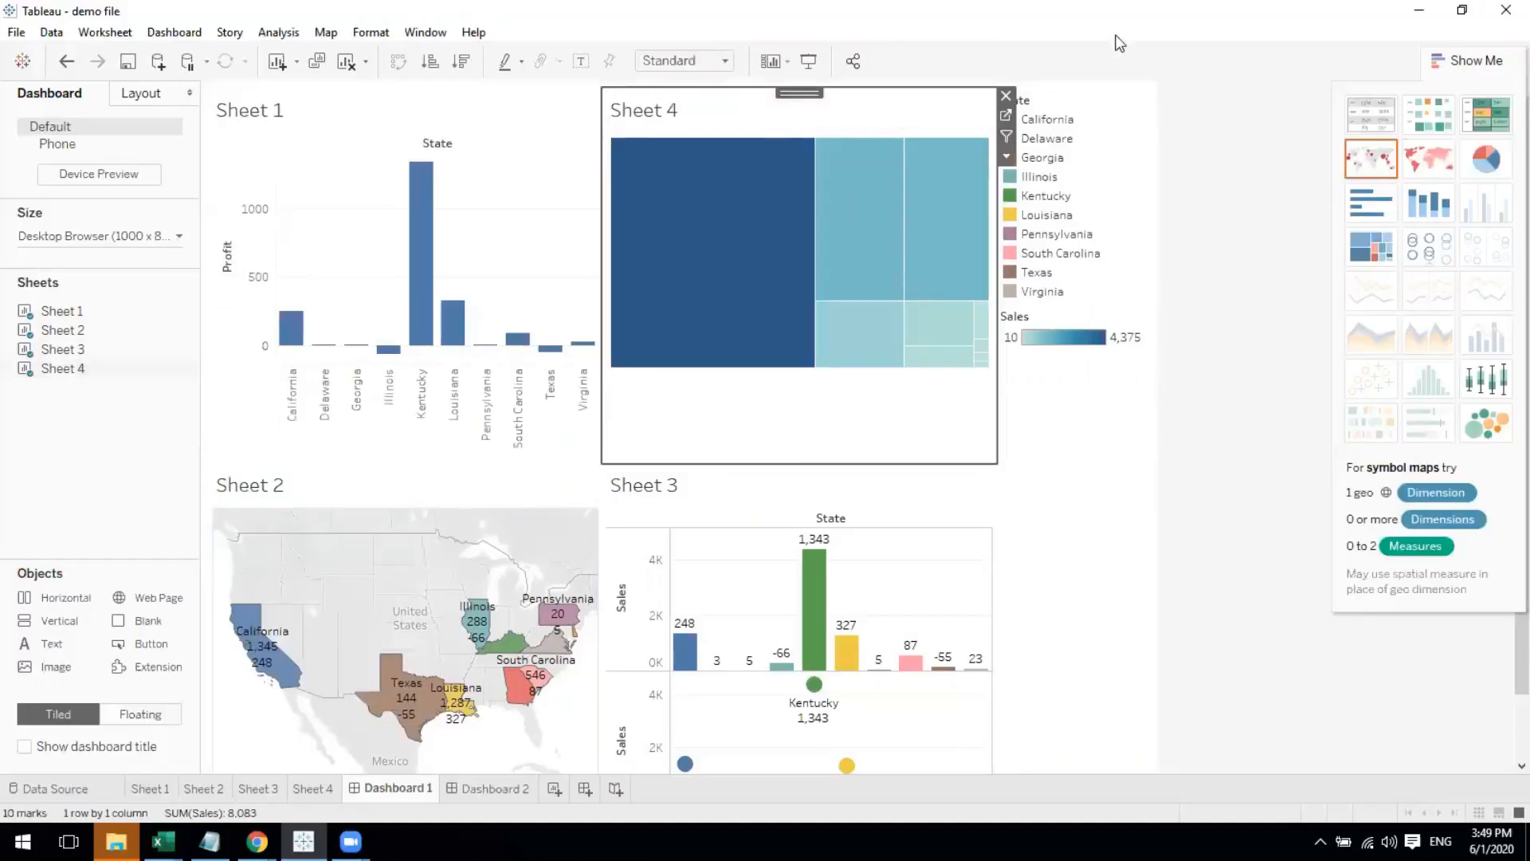
Remove the State and Sales color legends from Dashboard 1
click(1139, 104)
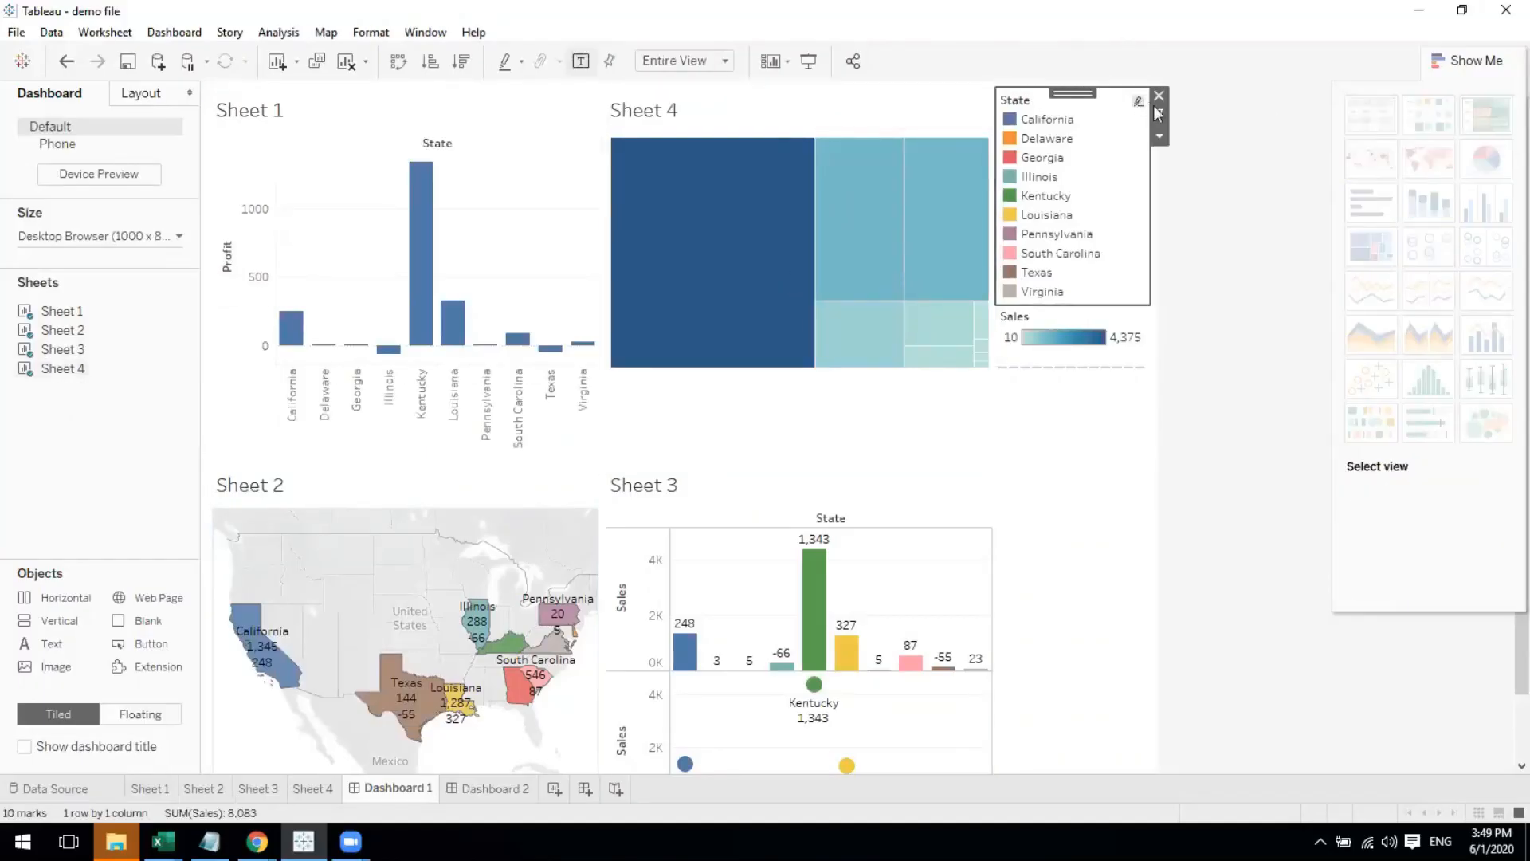
click(1157, 98)
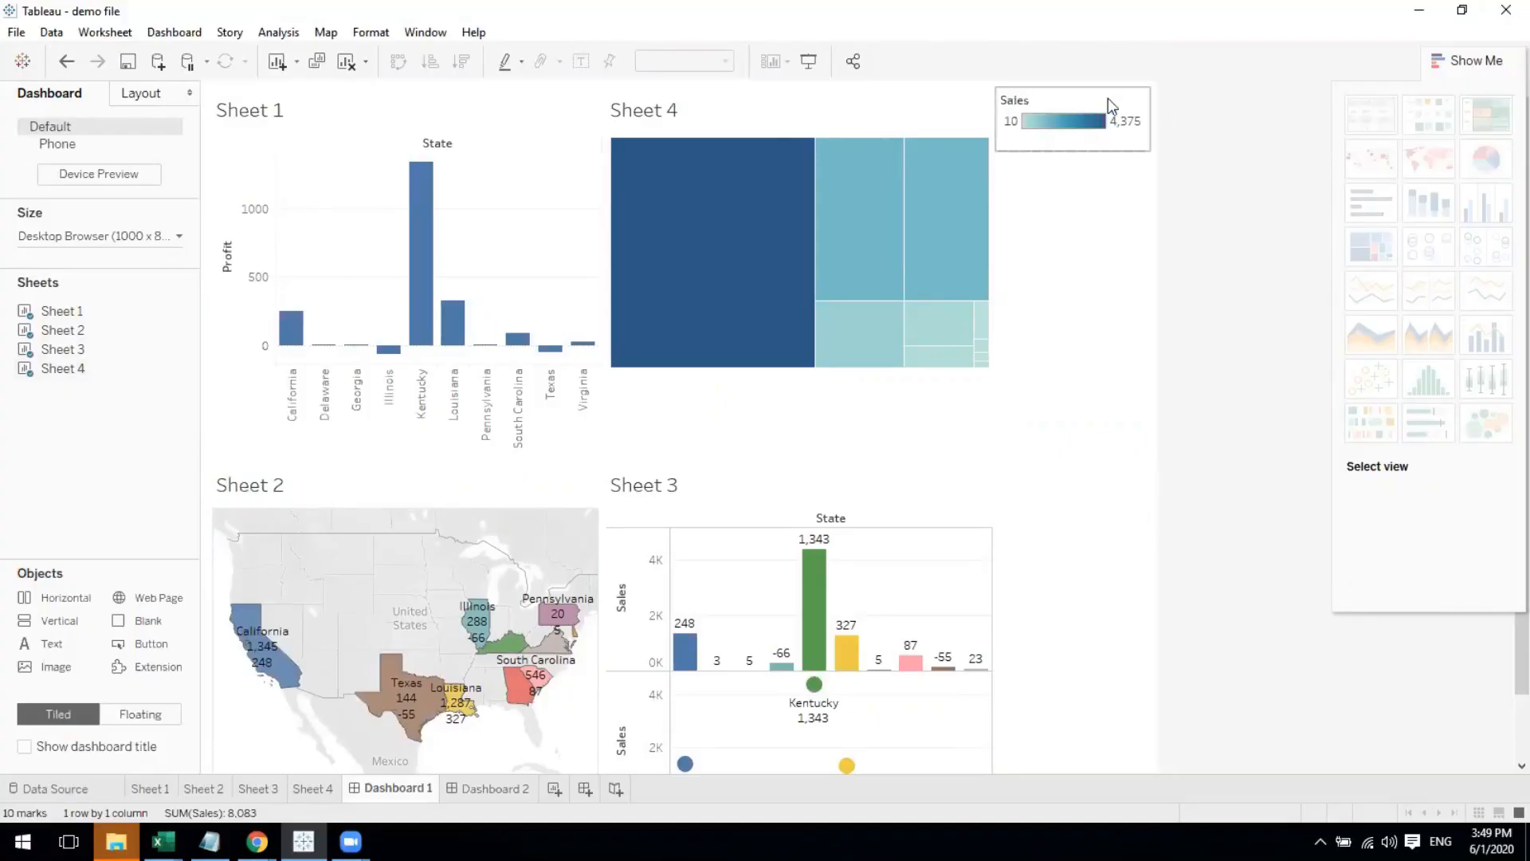
click(1132, 104)
click(1160, 96)
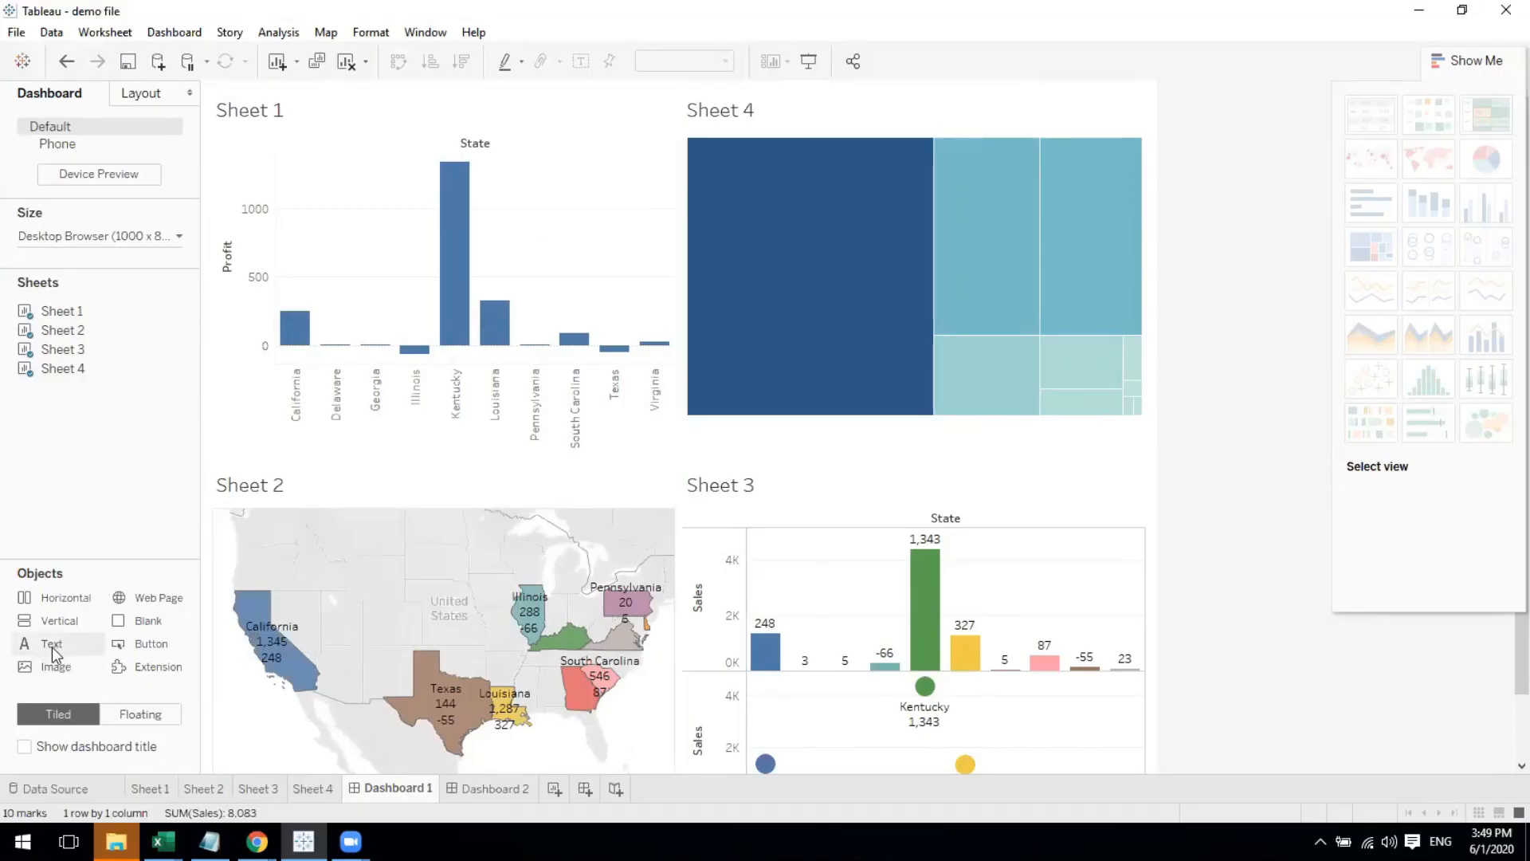
Add a text object reading "My Dashboard -1" across the top of Dashboard 1 and shrink it to a narrow title band
drag(51, 647, 679, 114)
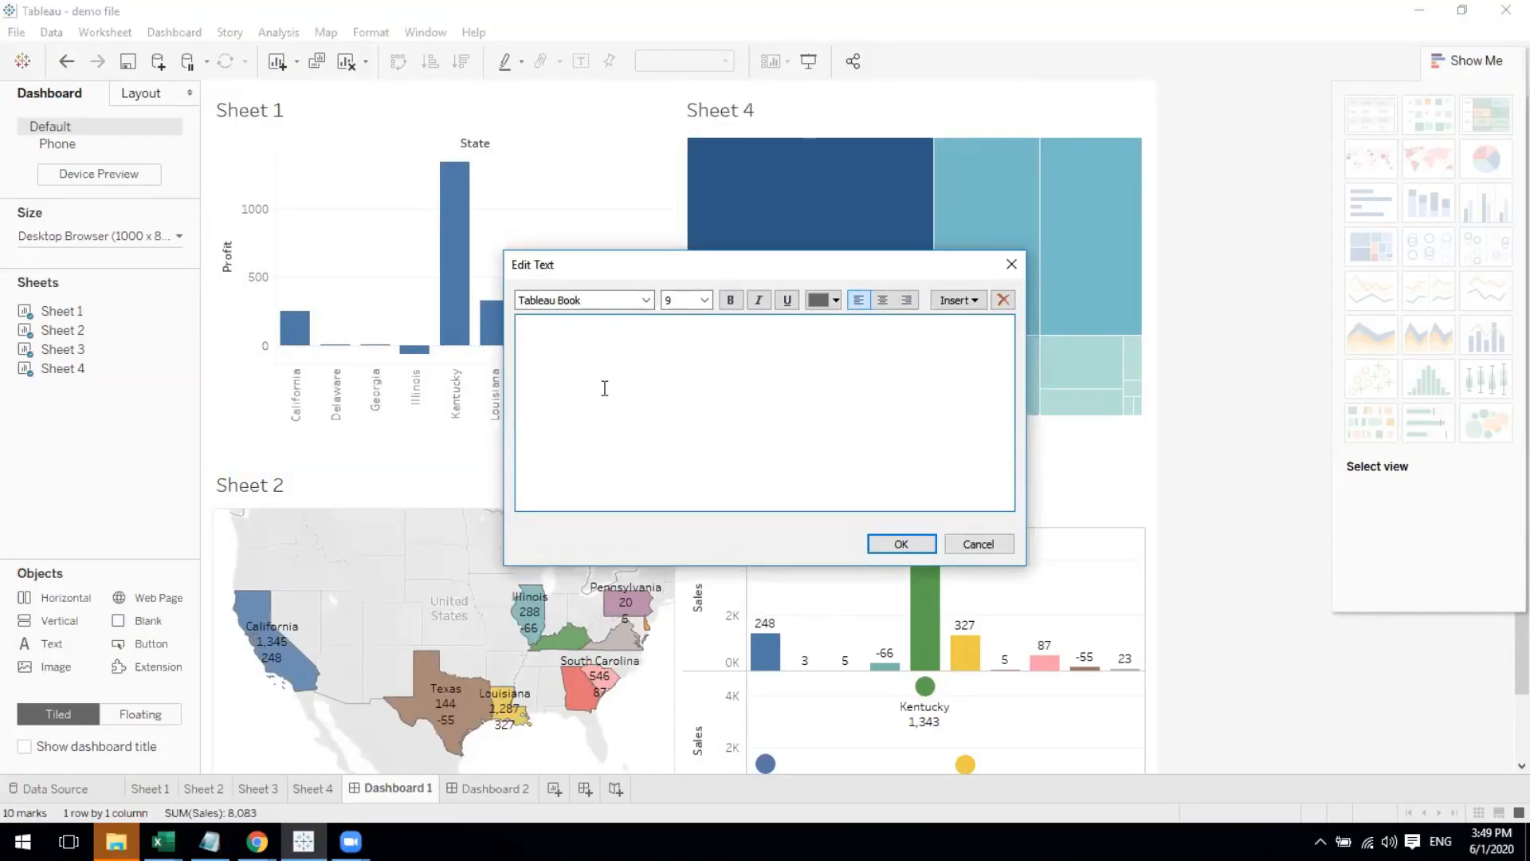
text(My Dashboard  -1)
click(900, 550)
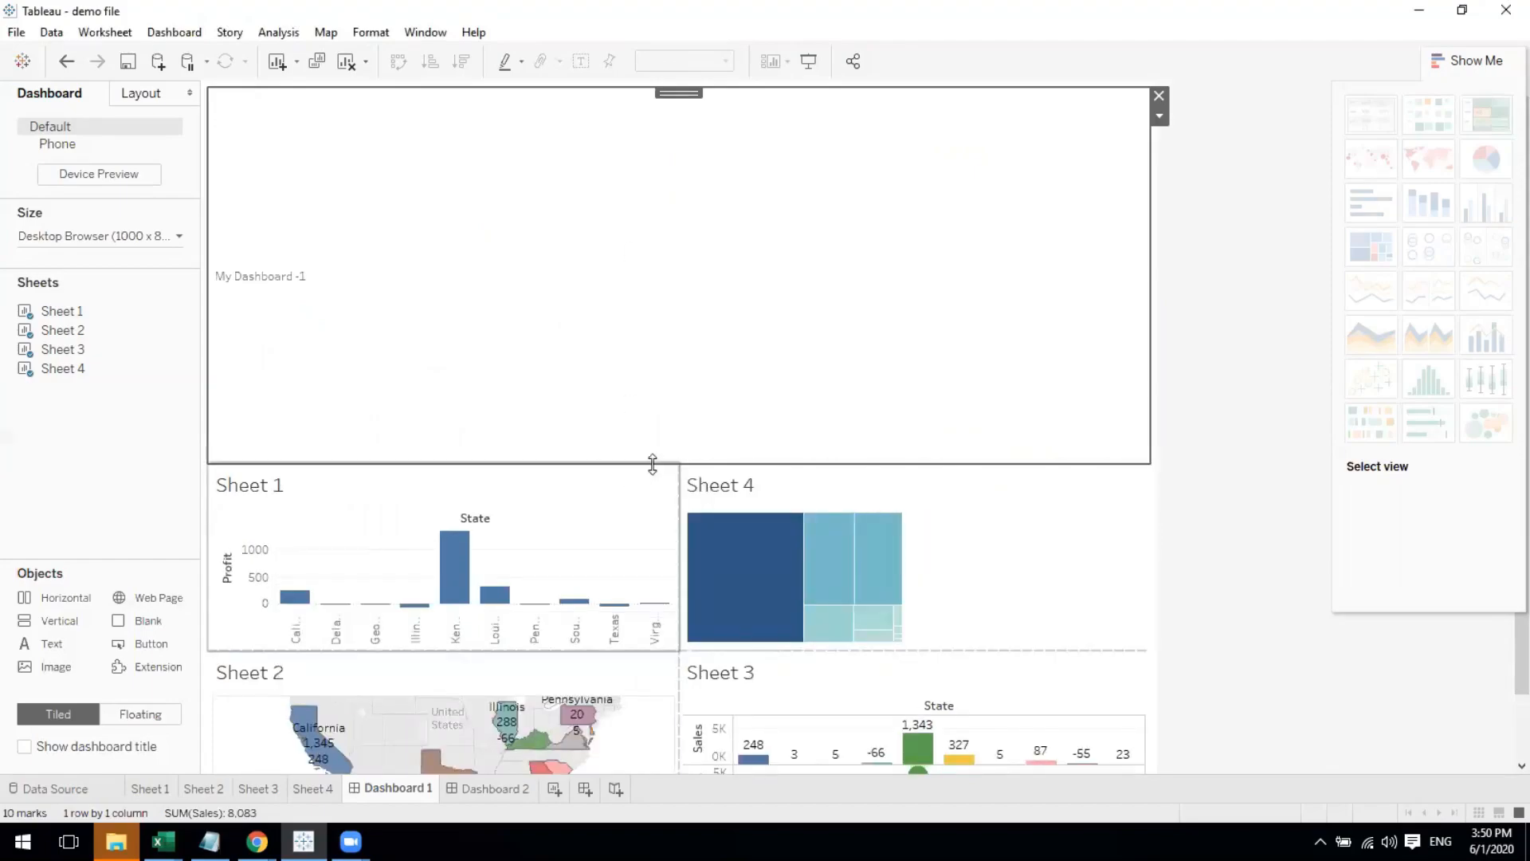
drag(655, 462, 635, 172)
Set the "My Dashboard -1" title text on Dashboard 1 to Verdana at size 24
click(410, 147)
double_click(350, 147)
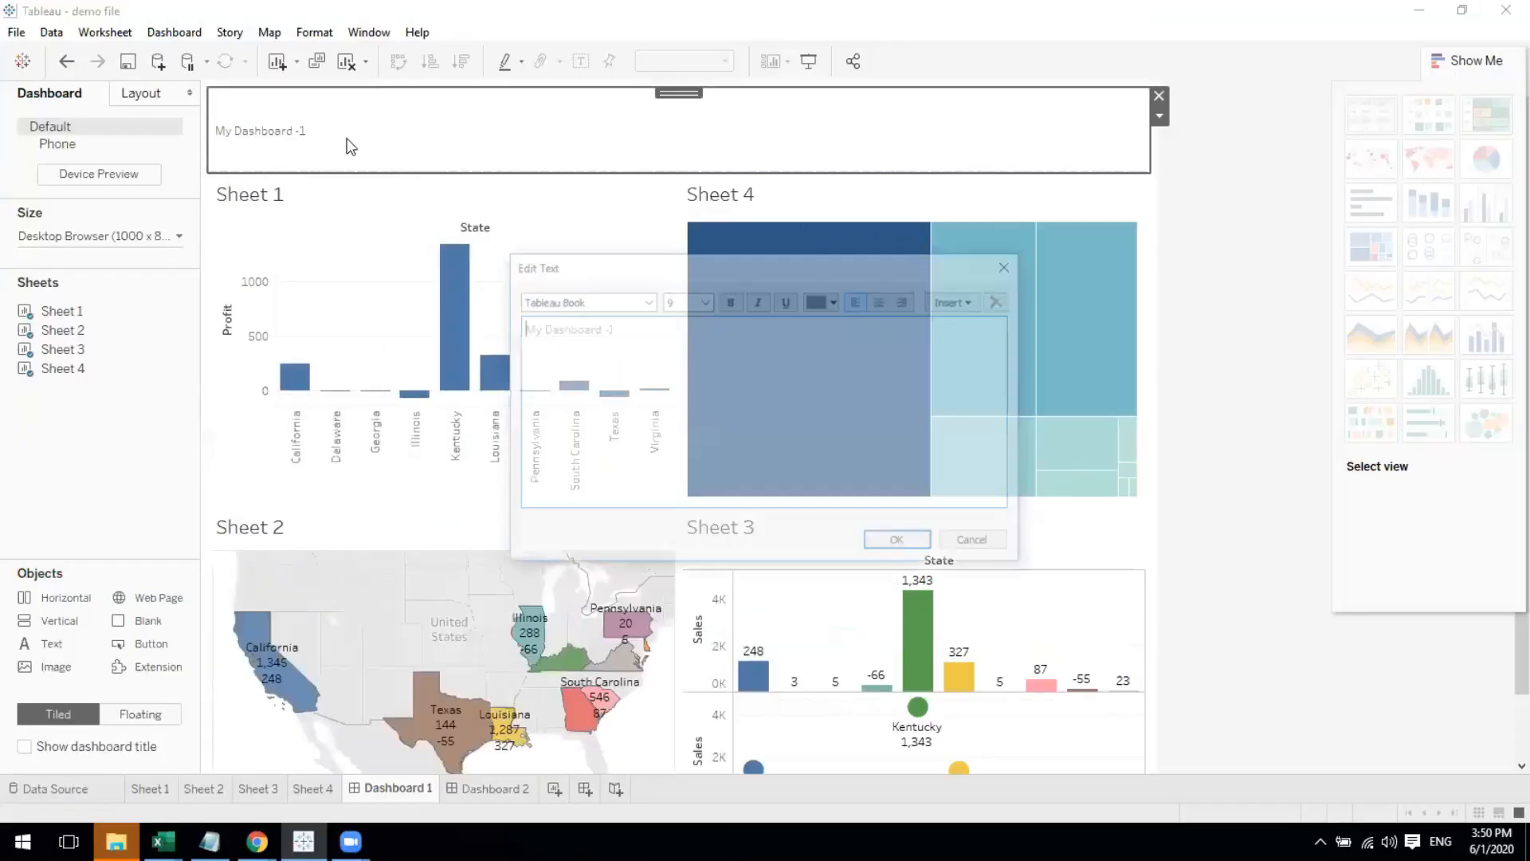
drag(637, 335, 483, 330)
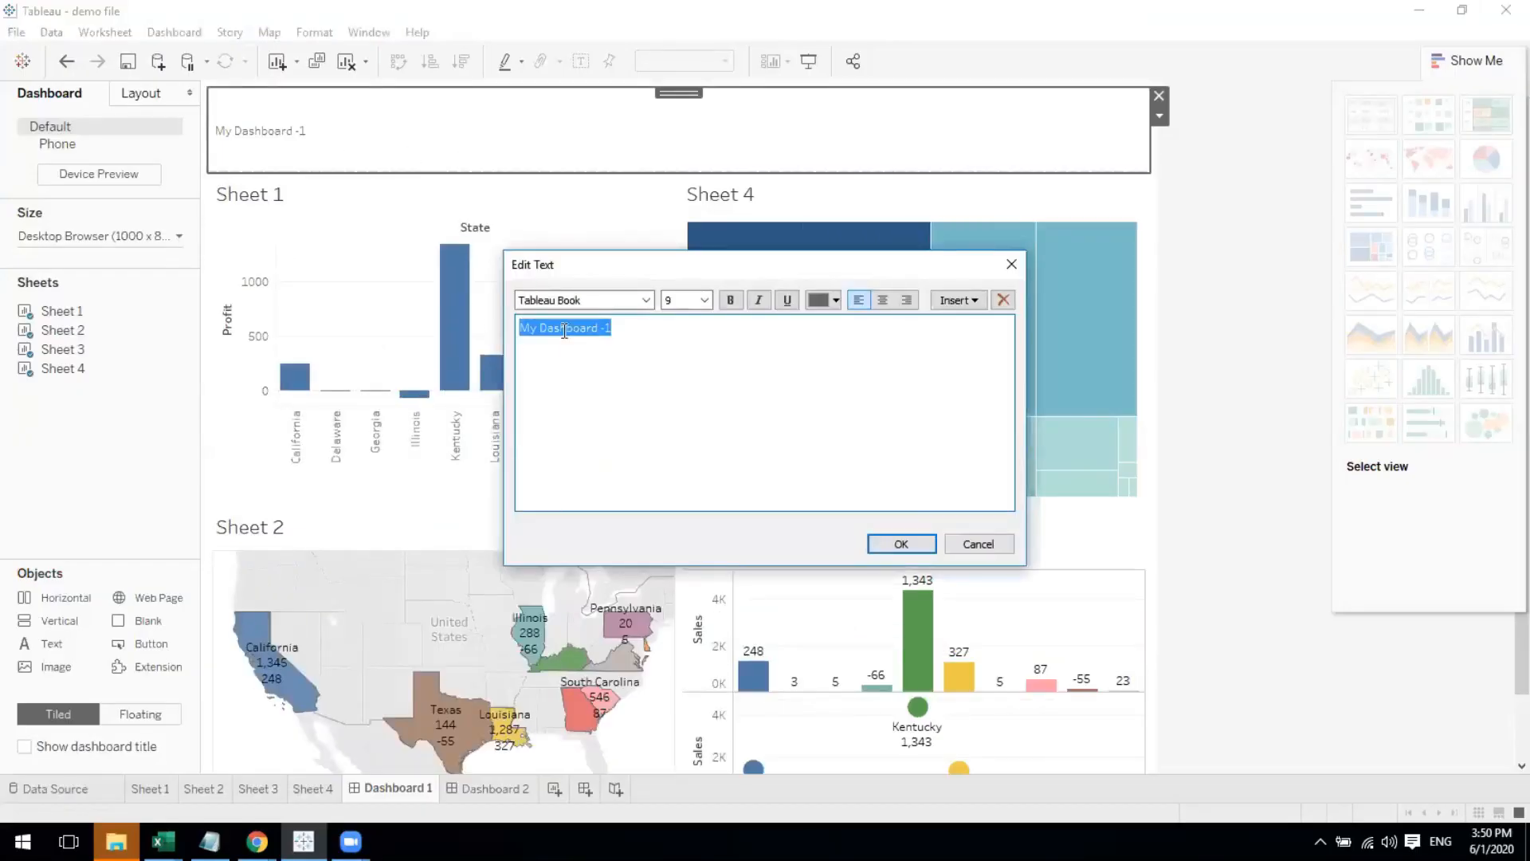
click(704, 300)
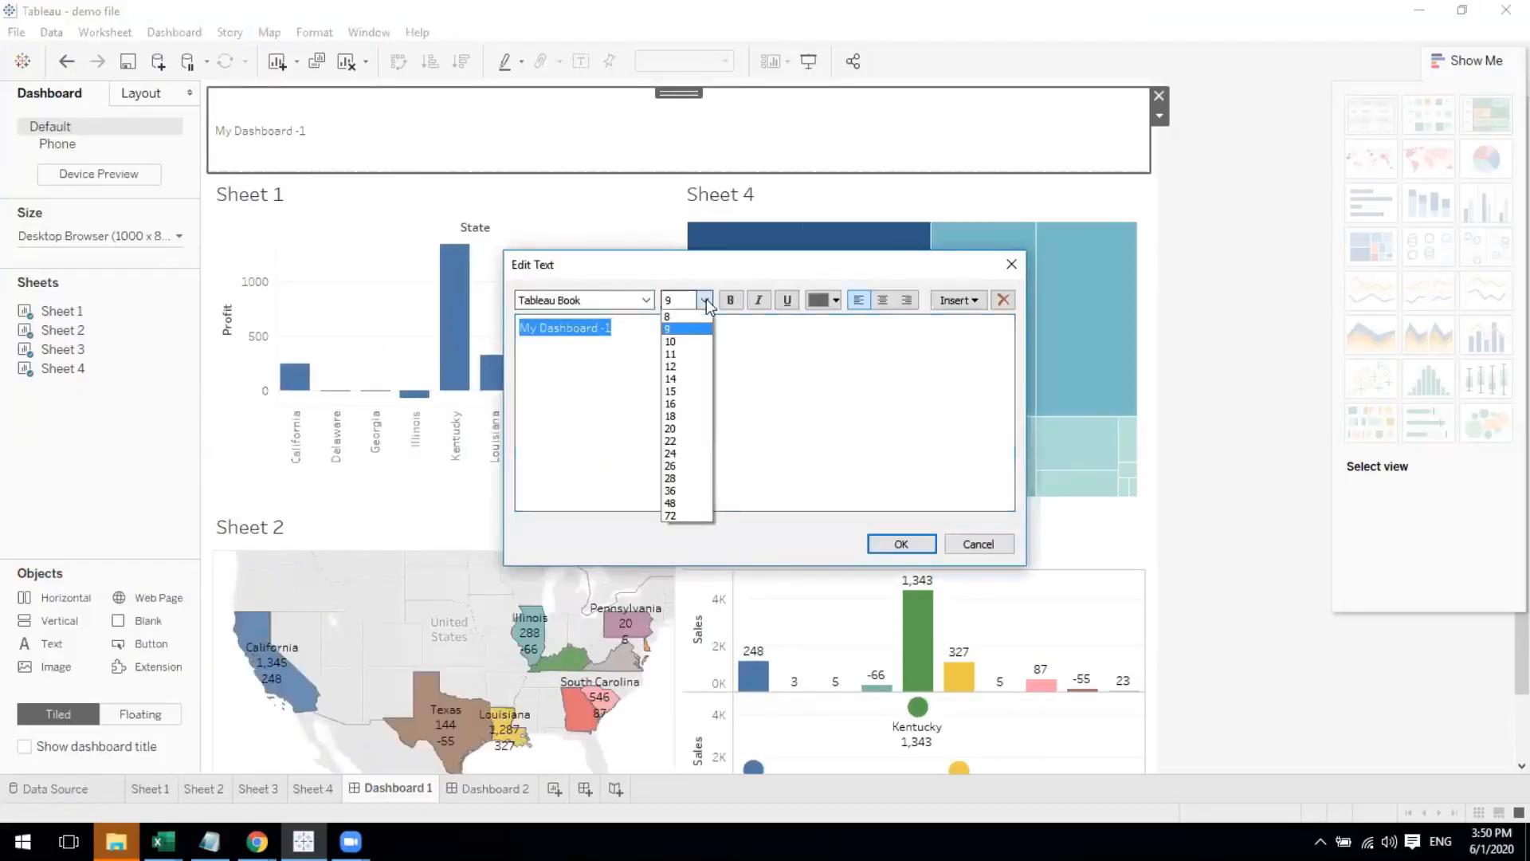
click(692, 450)
click(645, 300)
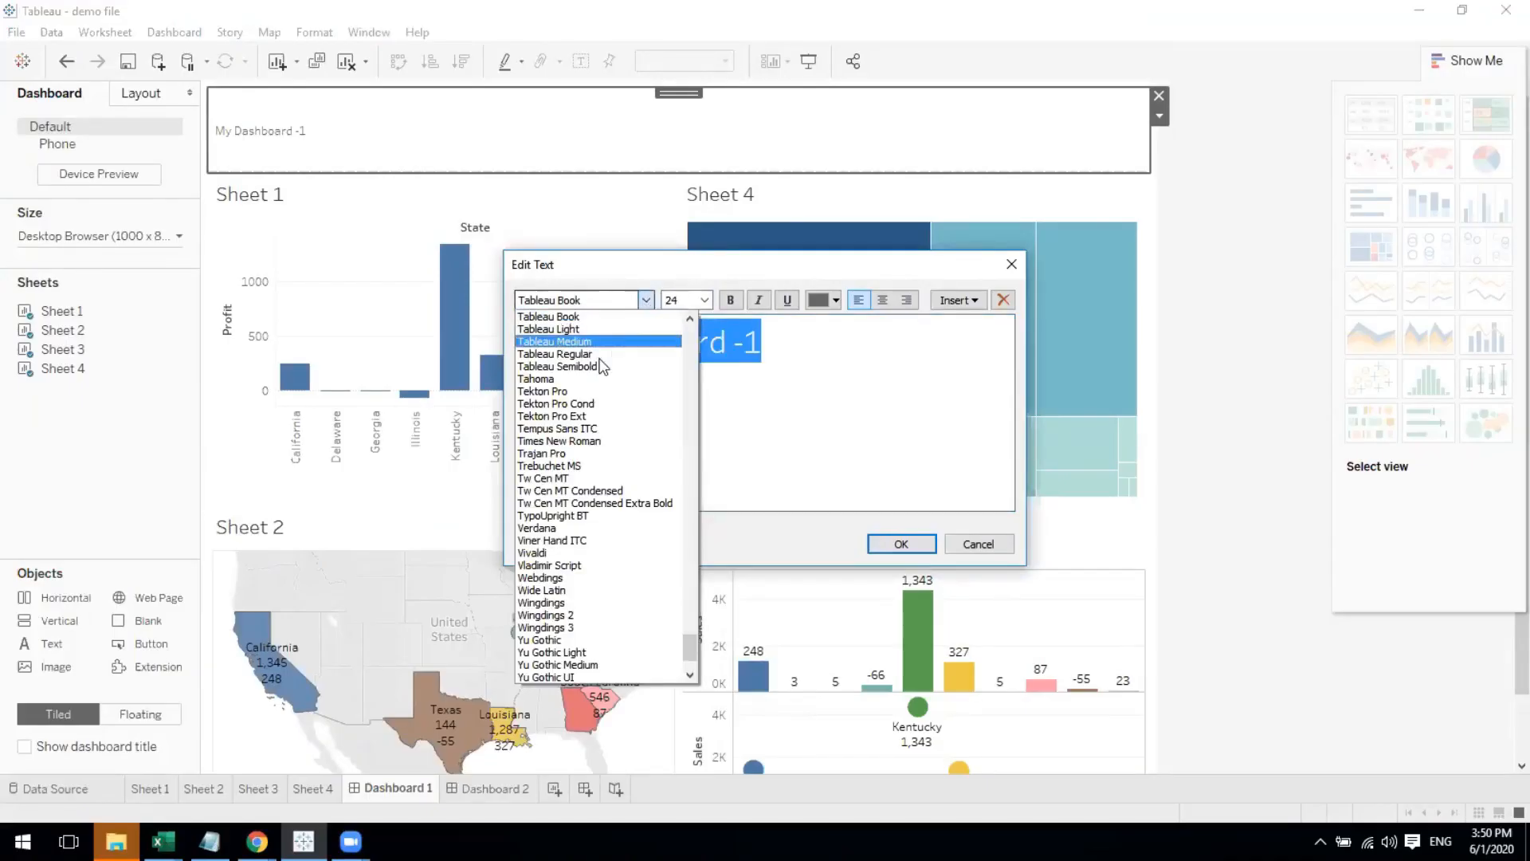
click(558, 529)
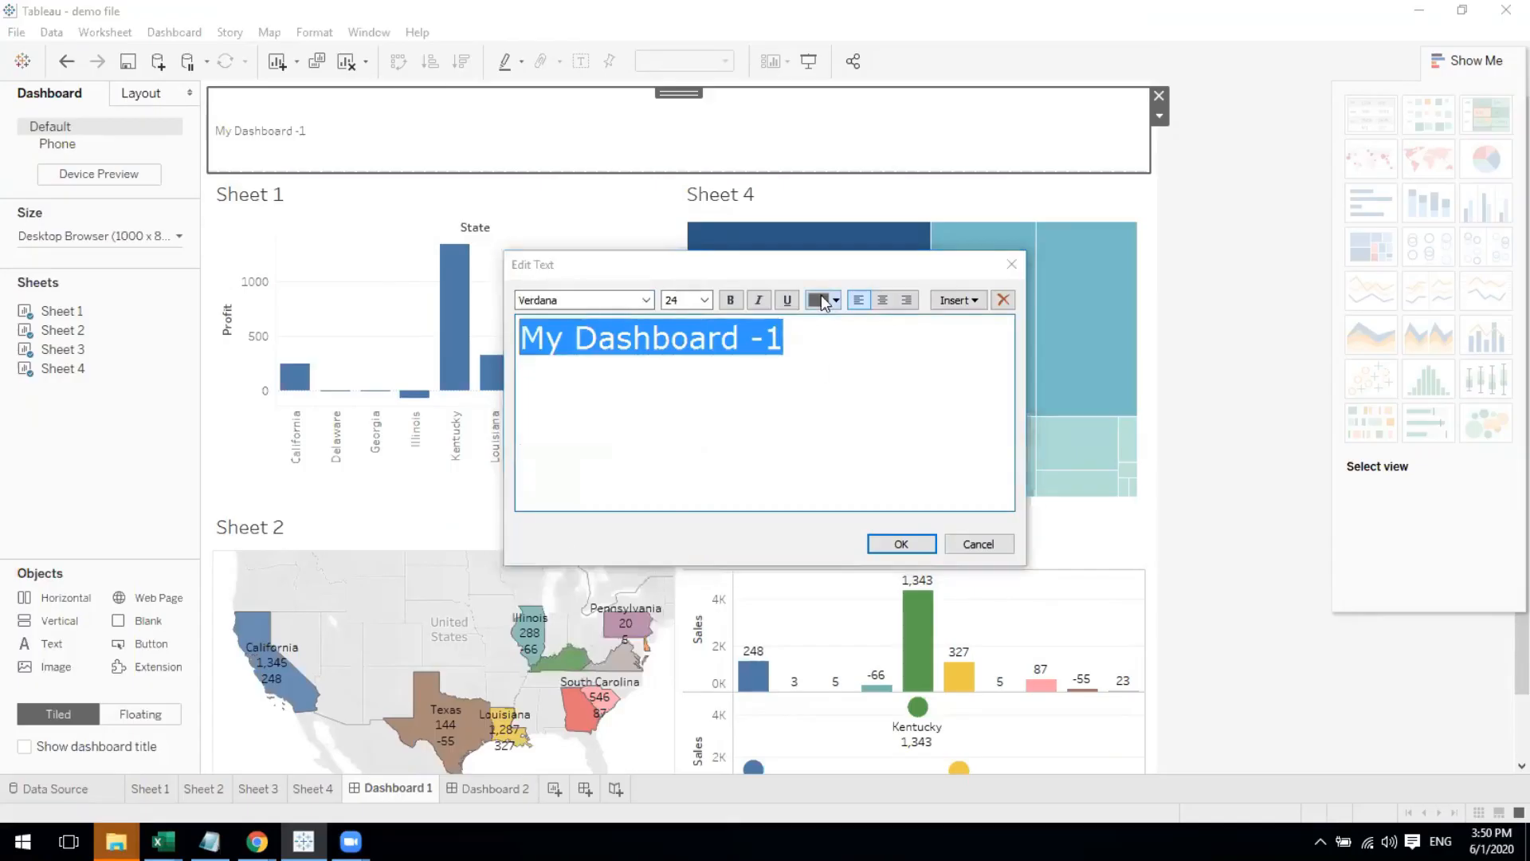
Color the dashboard title text black, center it, and apply the text changes to Dashboard 1
click(821, 300)
click(819, 320)
click(882, 299)
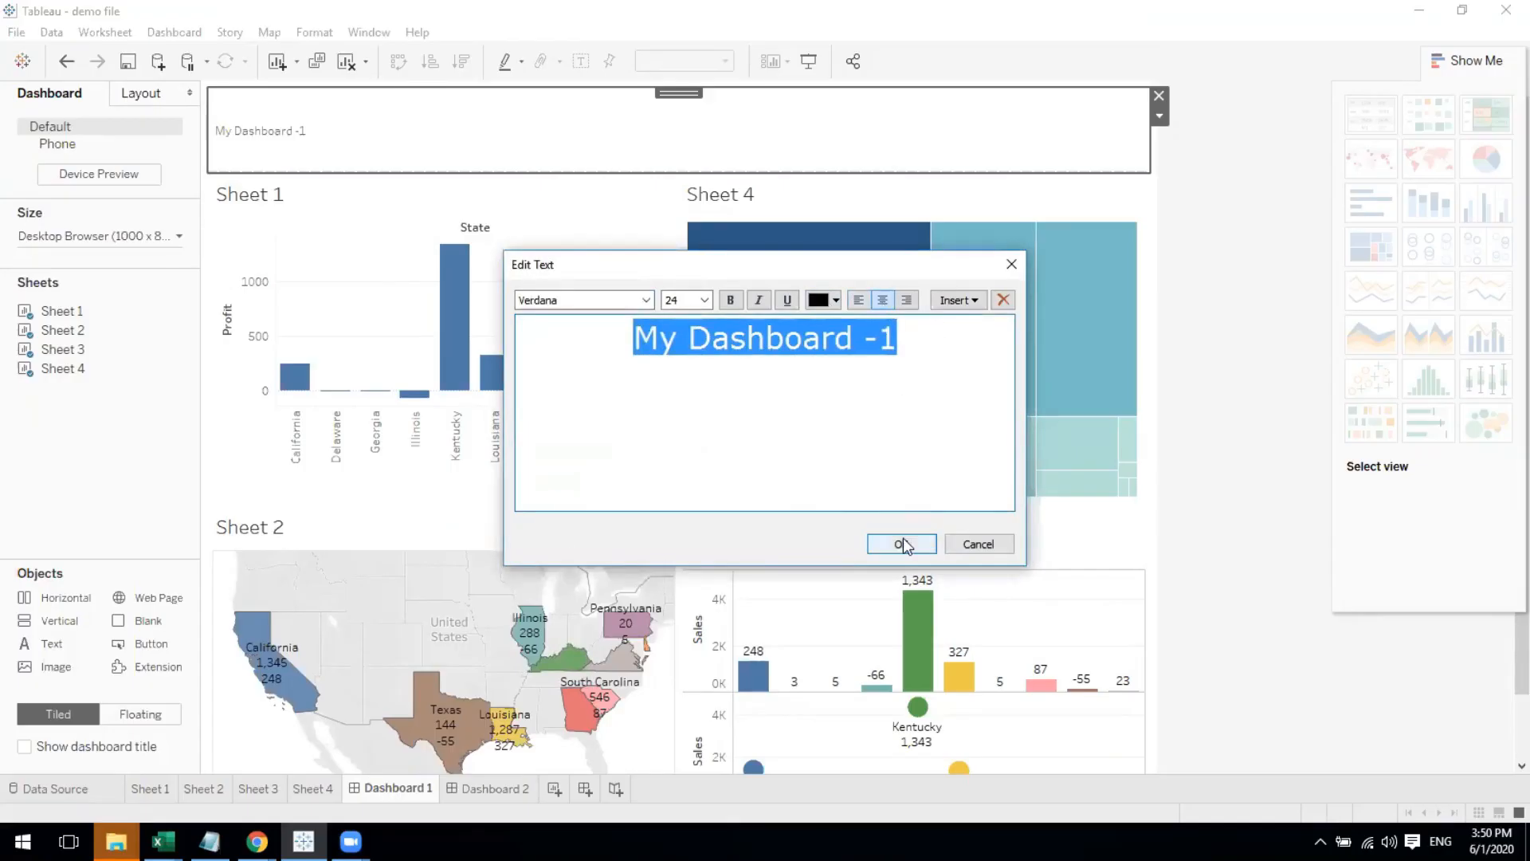
click(902, 545)
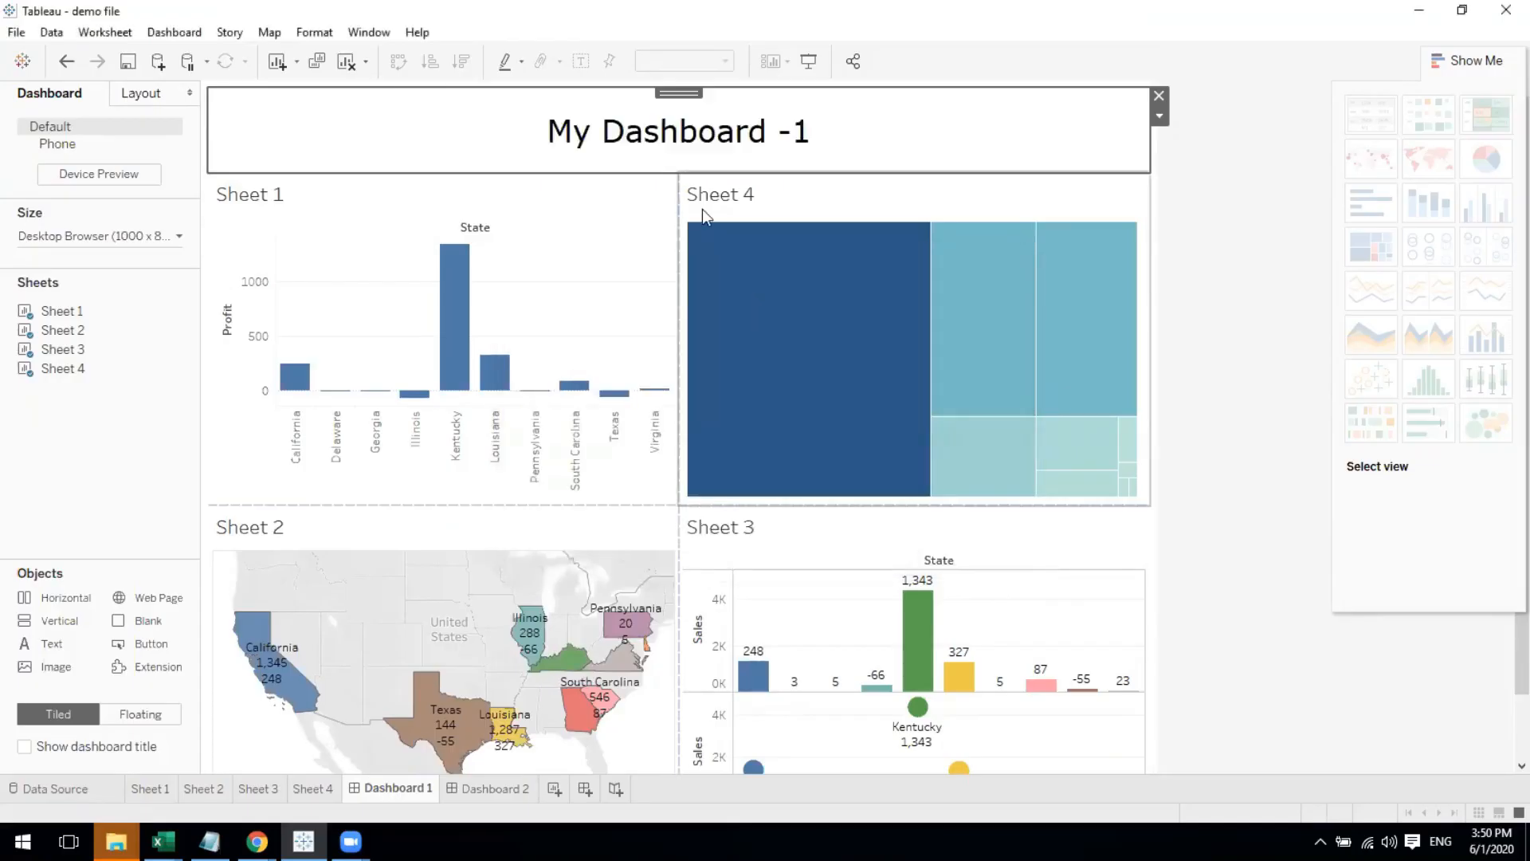
click(1147, 240)
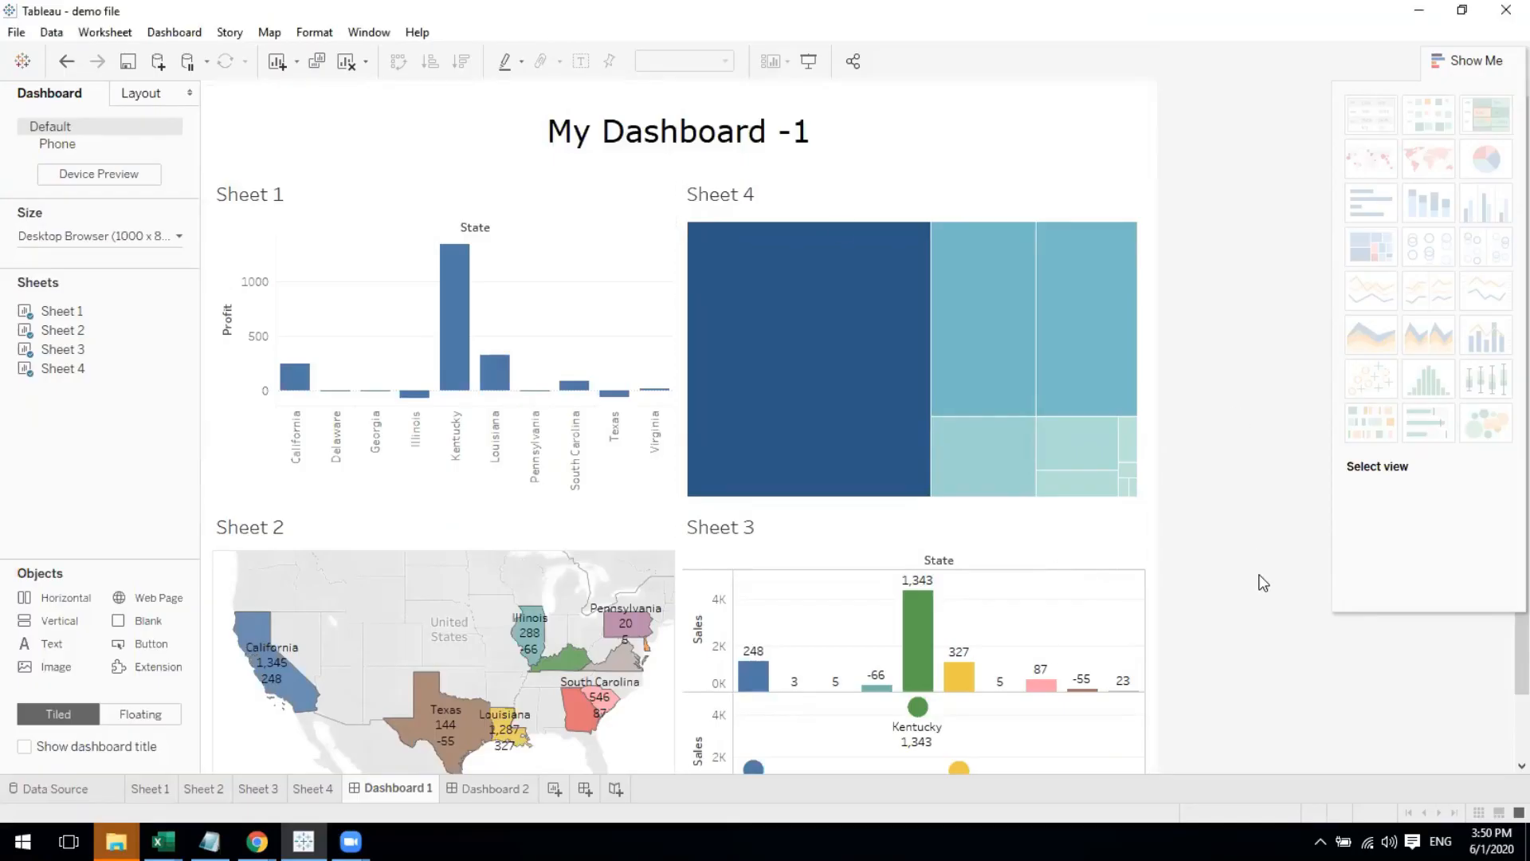
View Dashboard 1 in presentation mode and return to the editing view
mouse_move(956, 429)
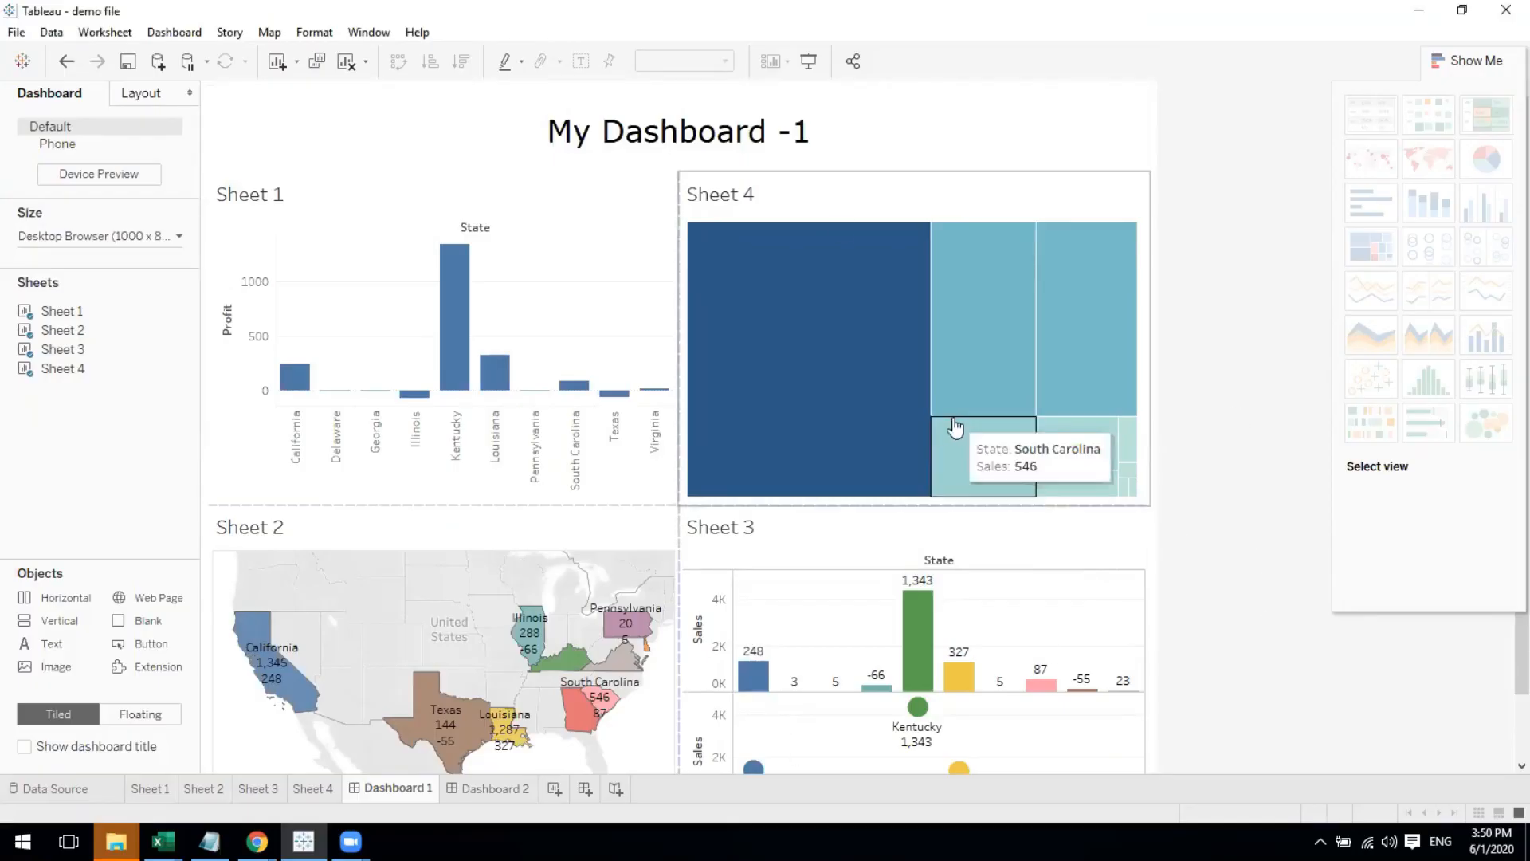
click(808, 64)
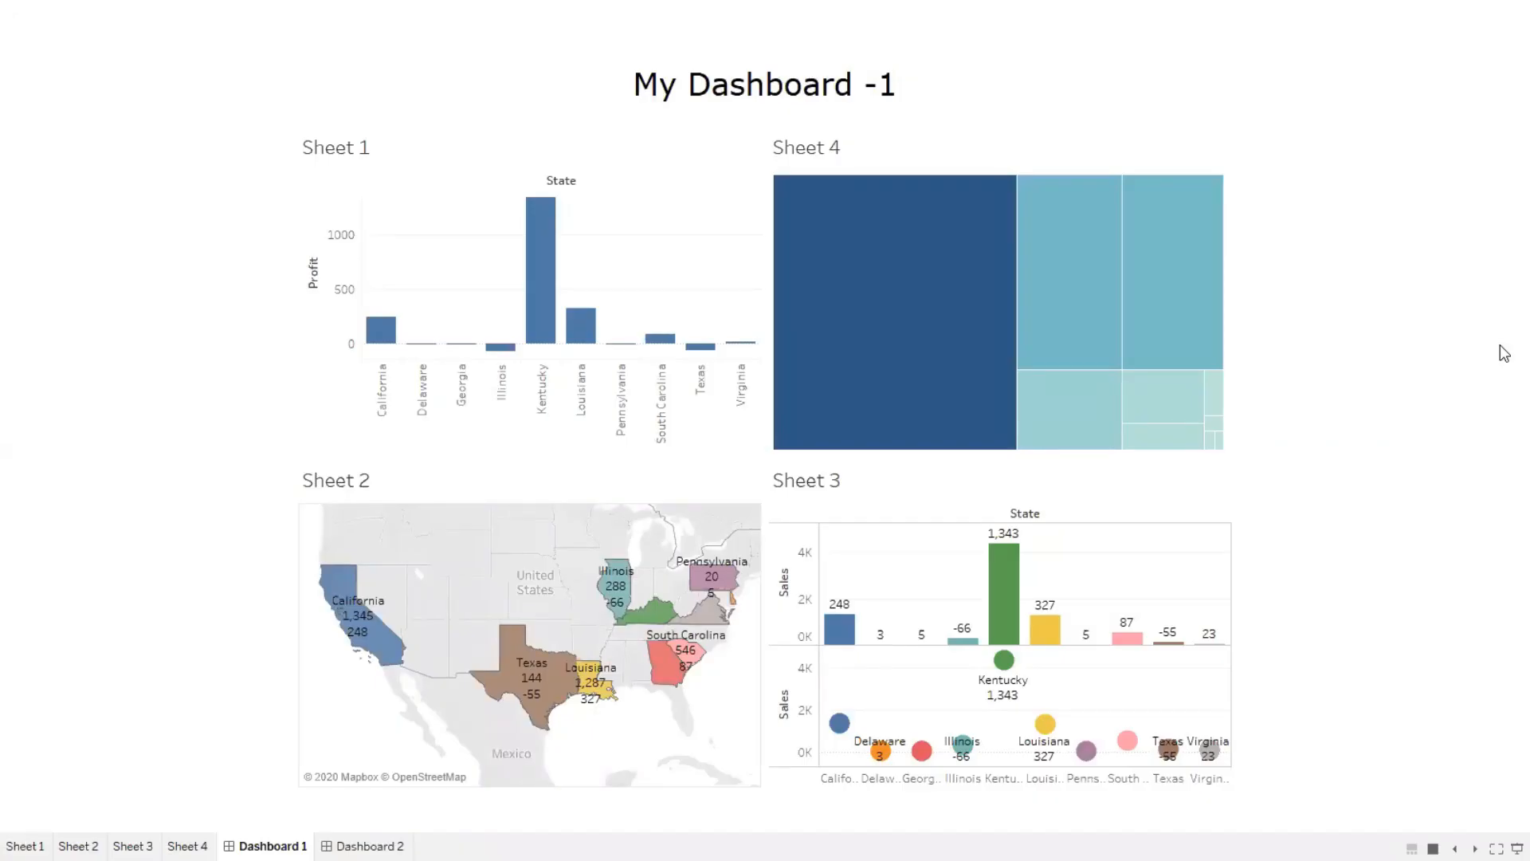
key(Escape)
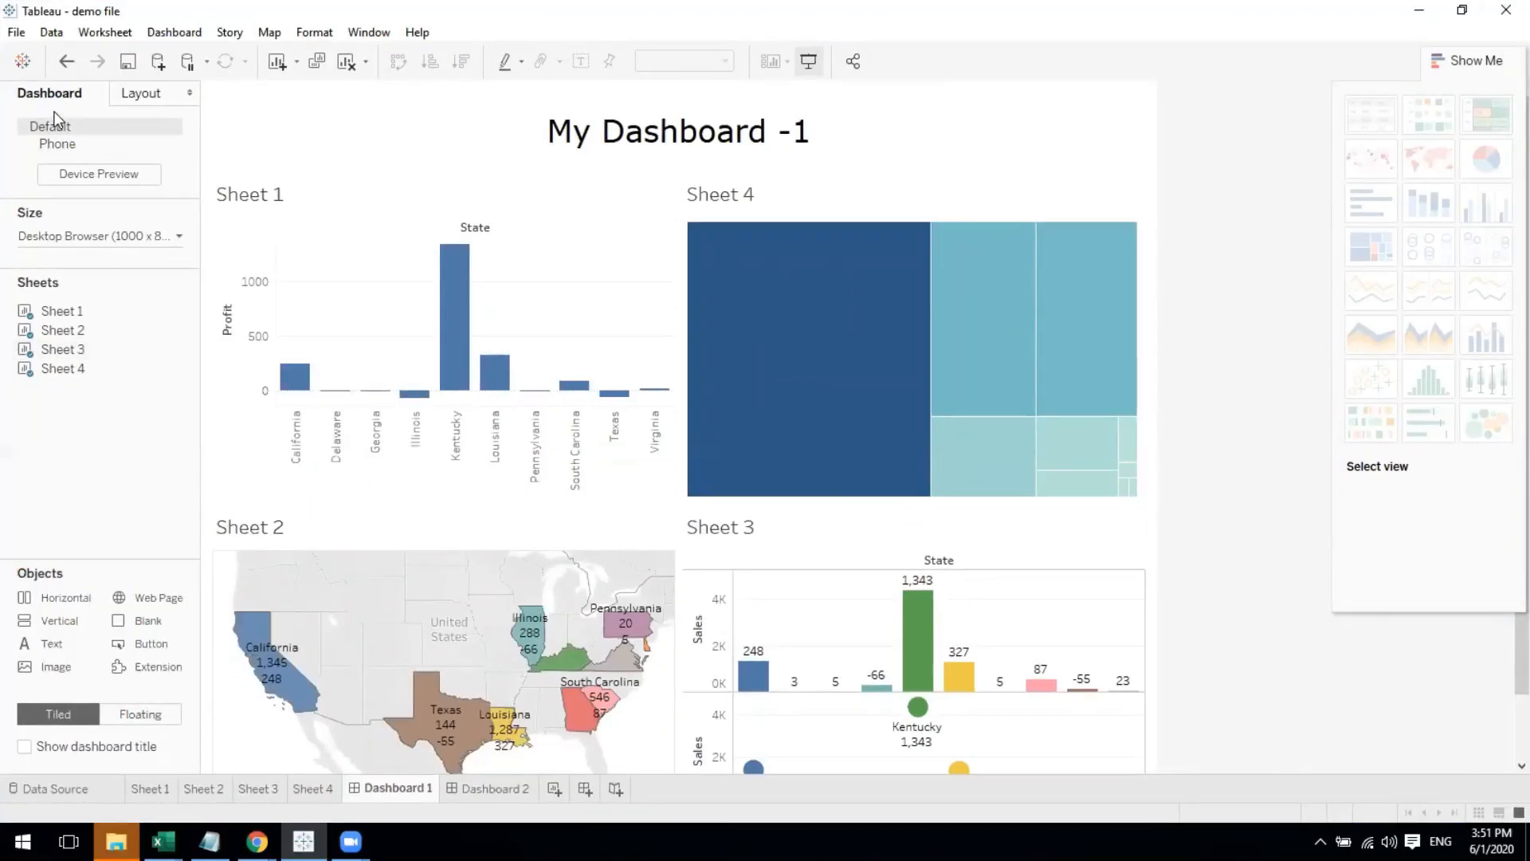
Swap the rows and columns of Sheet 1's Profit by State chart, and swap them back to vertical bars
click(145, 789)
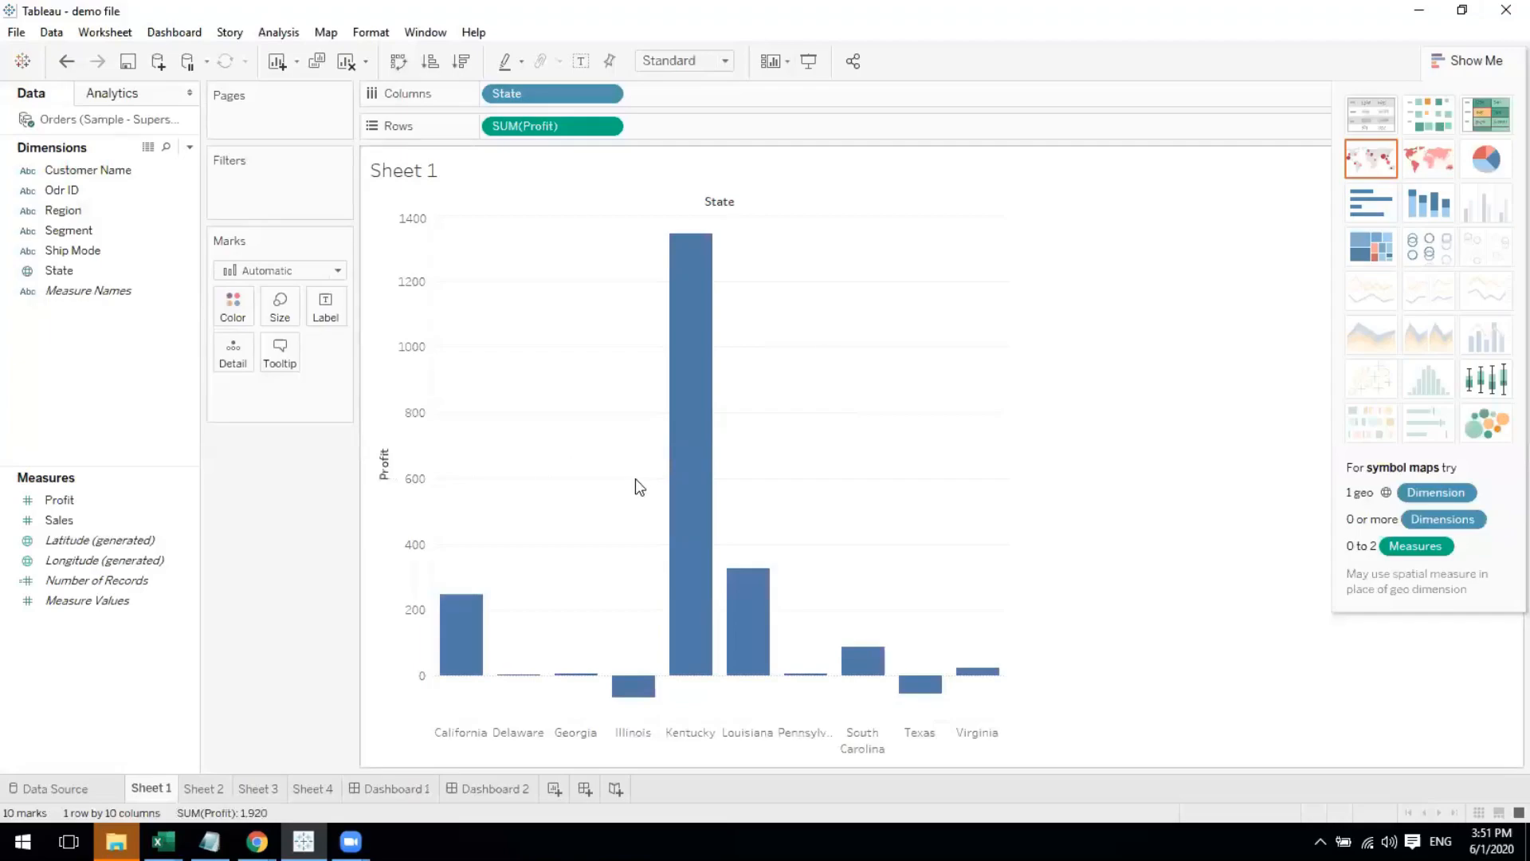
key(ctrl+w)
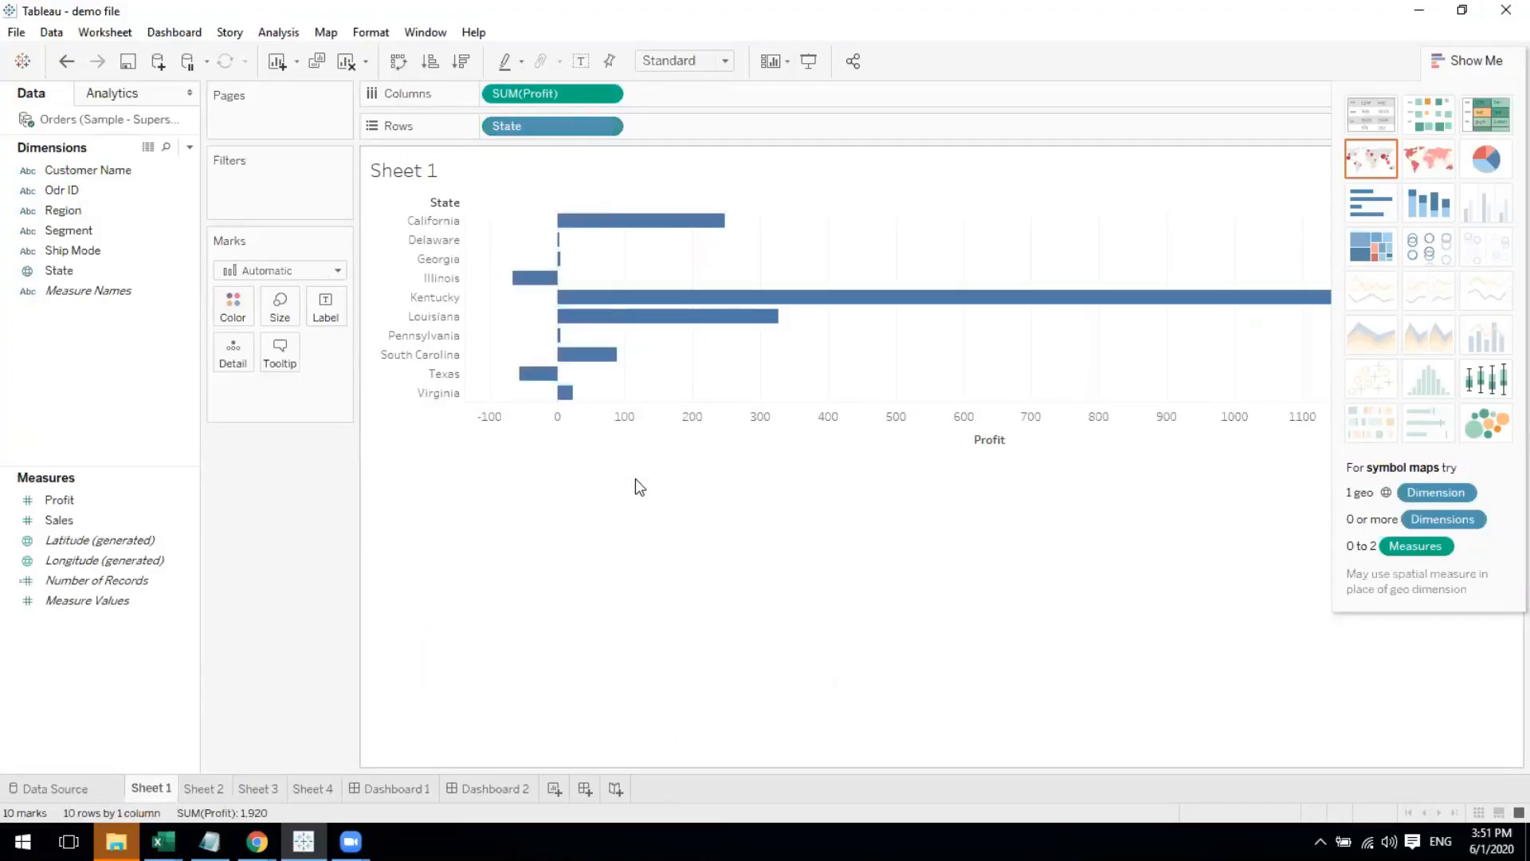
key(ctrl+w)
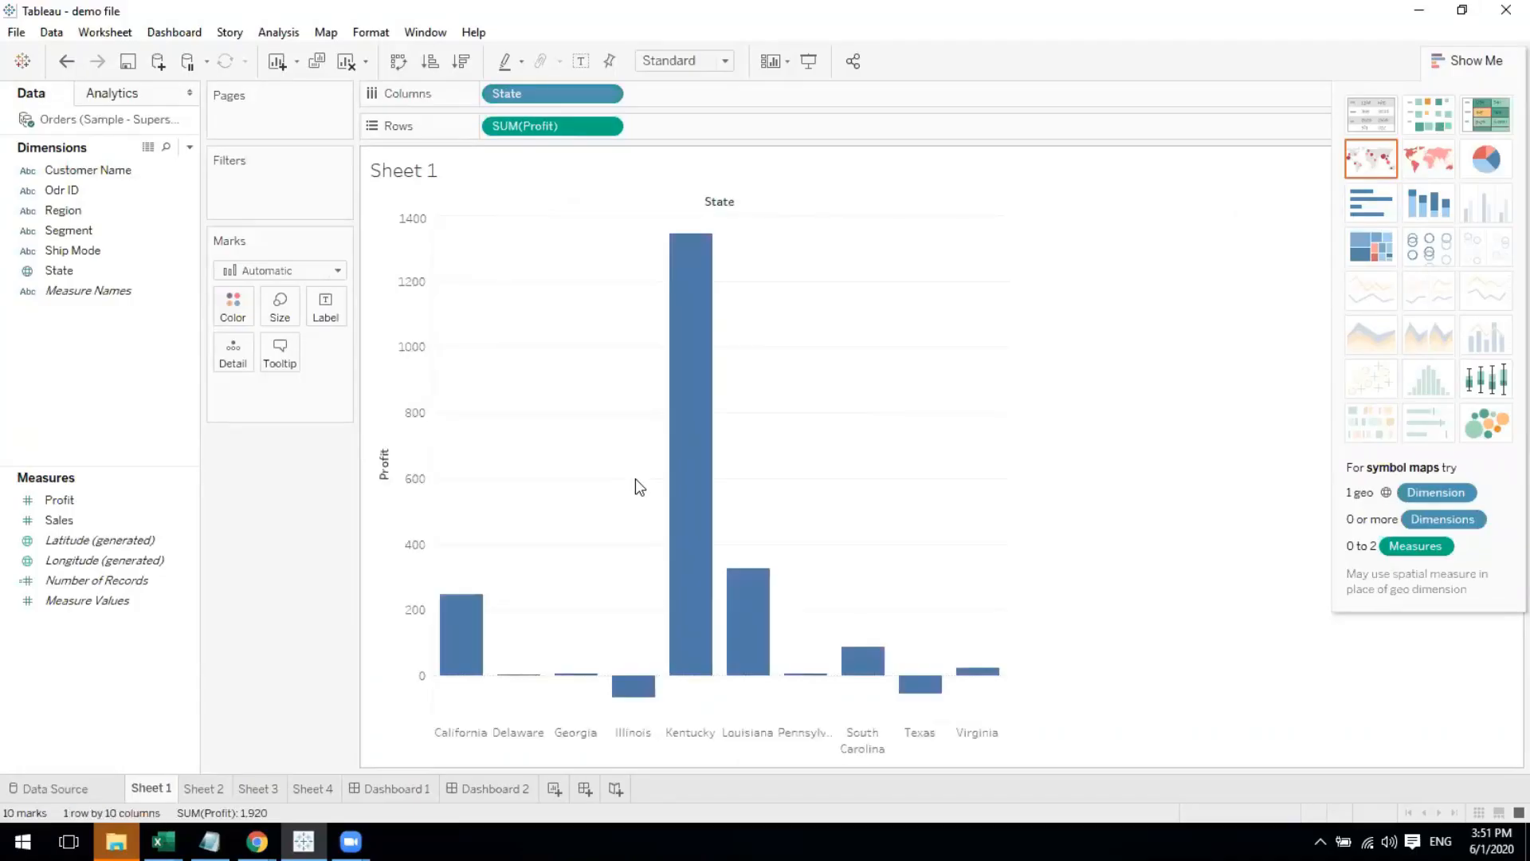
key(ctrl+w)
key(ctrl+w)
Sort the states on Sheet 1 by Profit, alternating ascending and descending order and ending with ascending
mouse_move(682, 600)
click(431, 64)
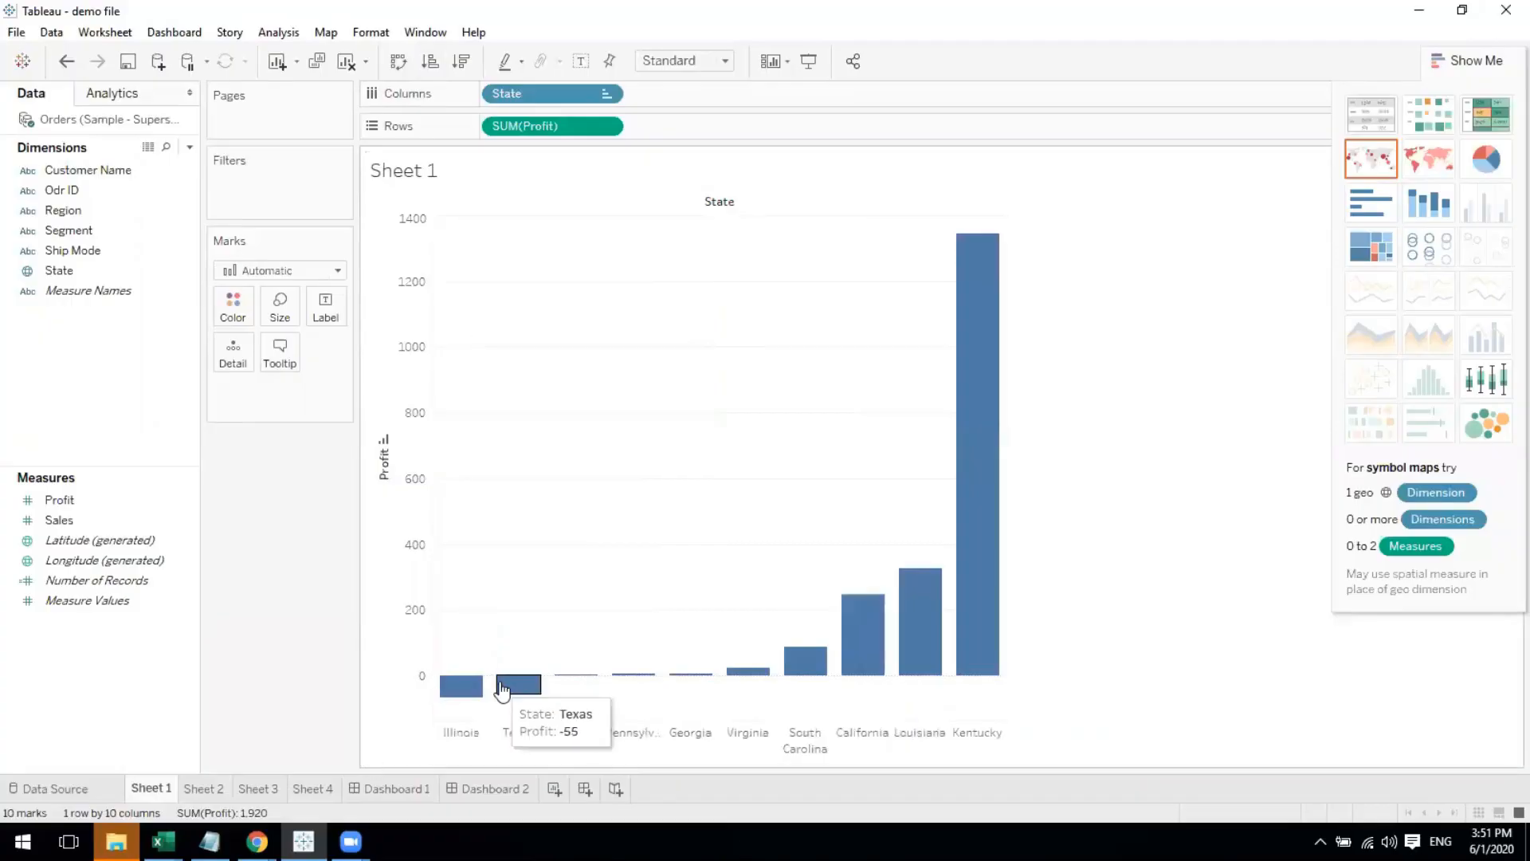
mouse_move(568, 679)
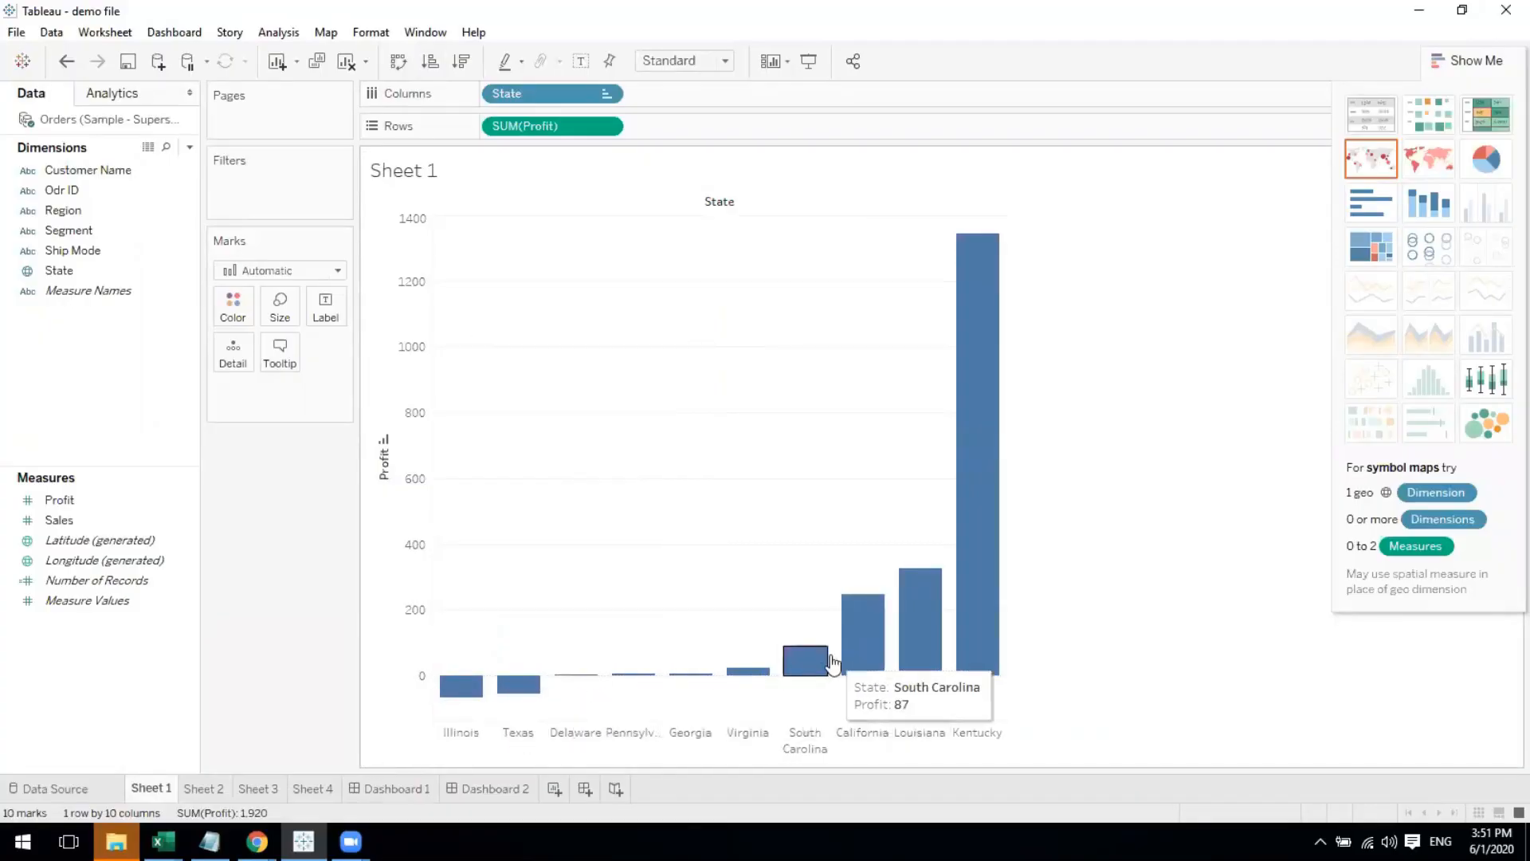
click(460, 61)
click(431, 61)
click(461, 61)
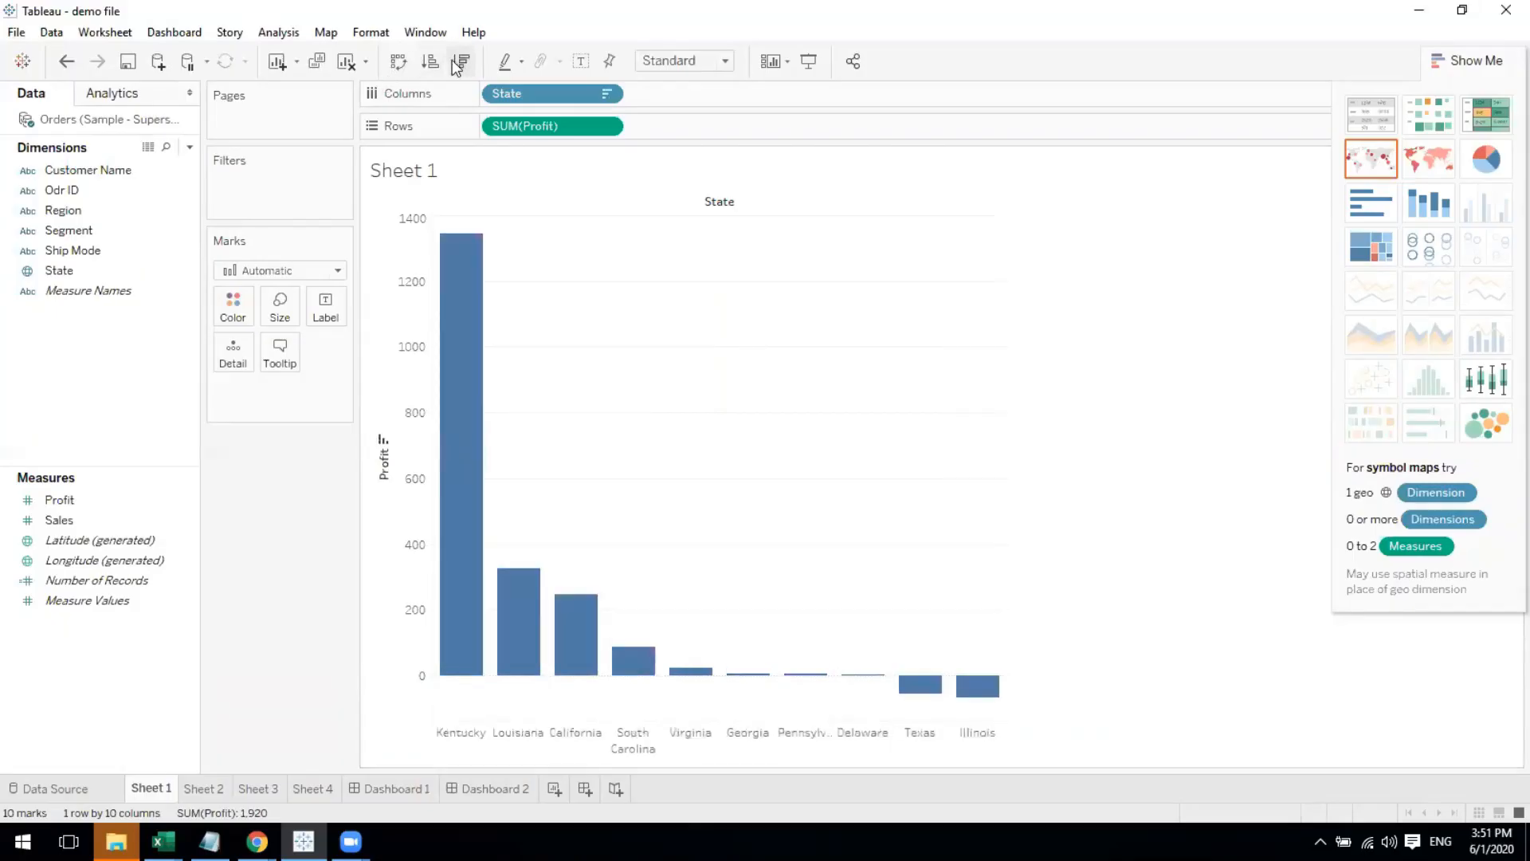
click(431, 61)
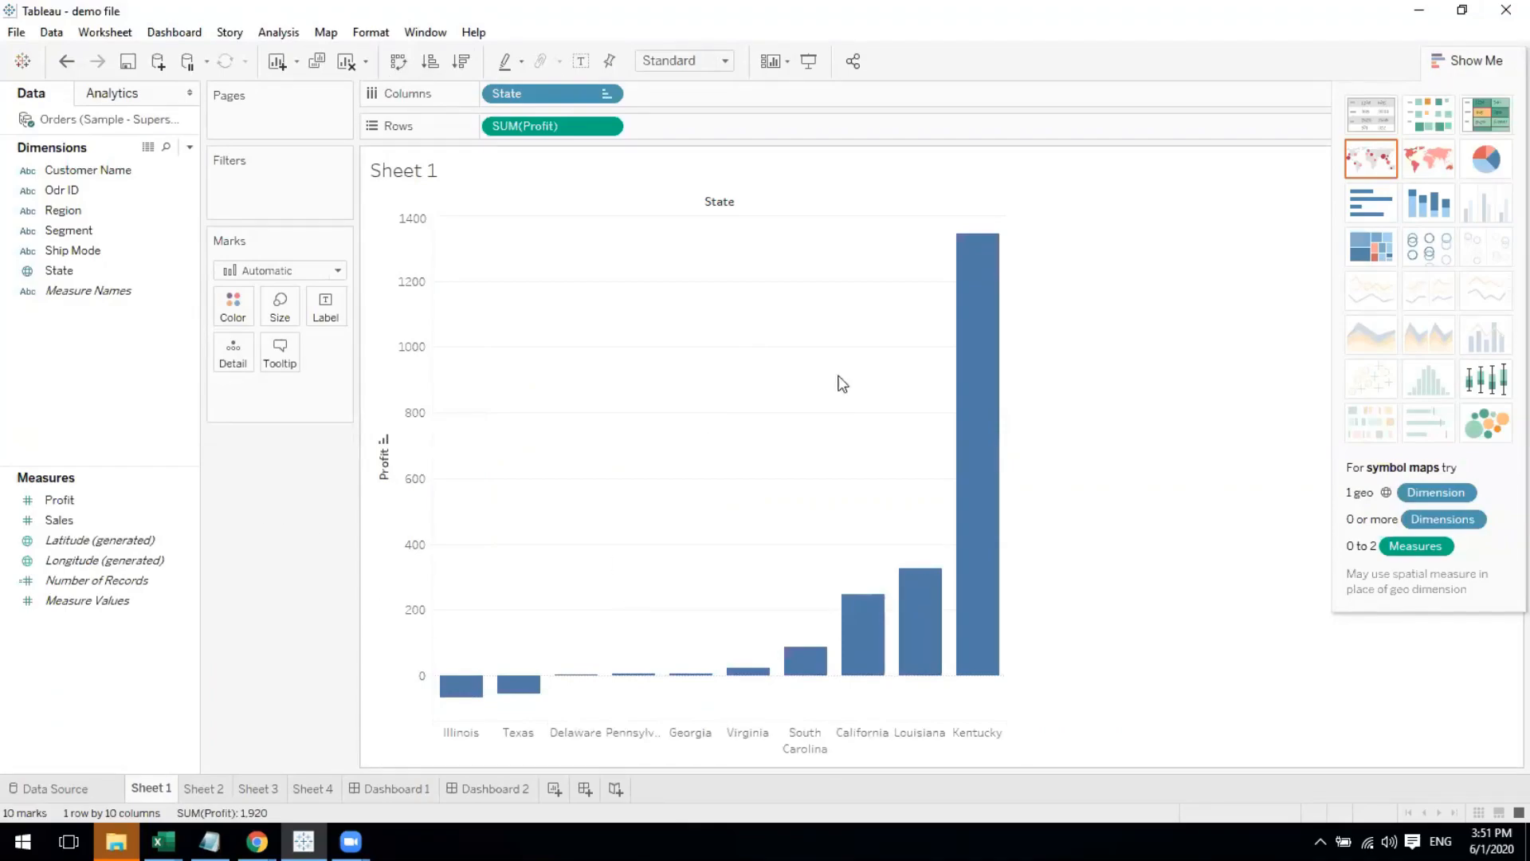
Fit the Sheet 3 charts to Entire View
click(204, 788)
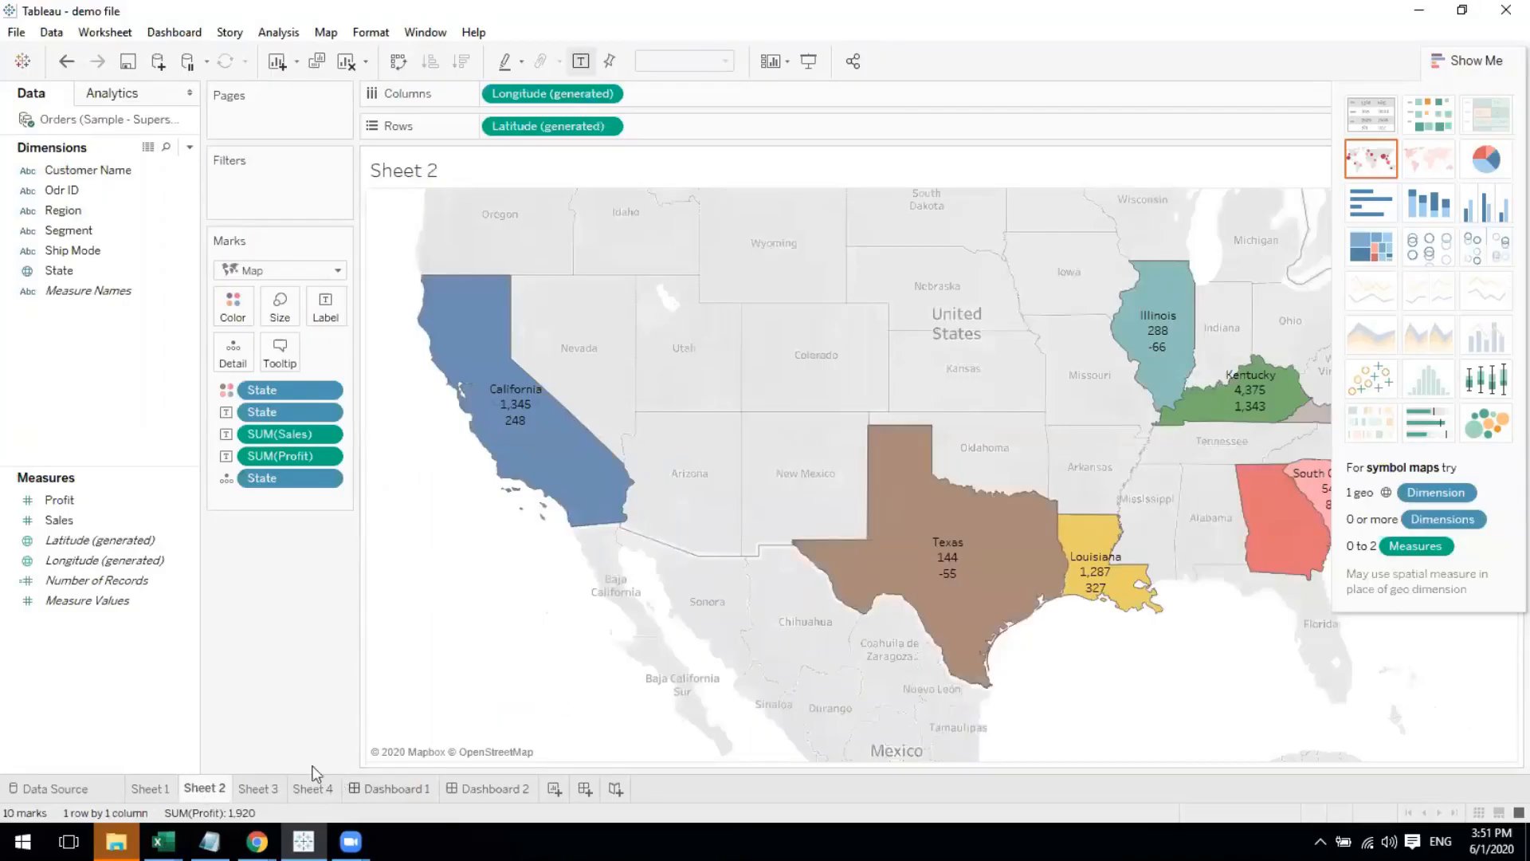
click(261, 789)
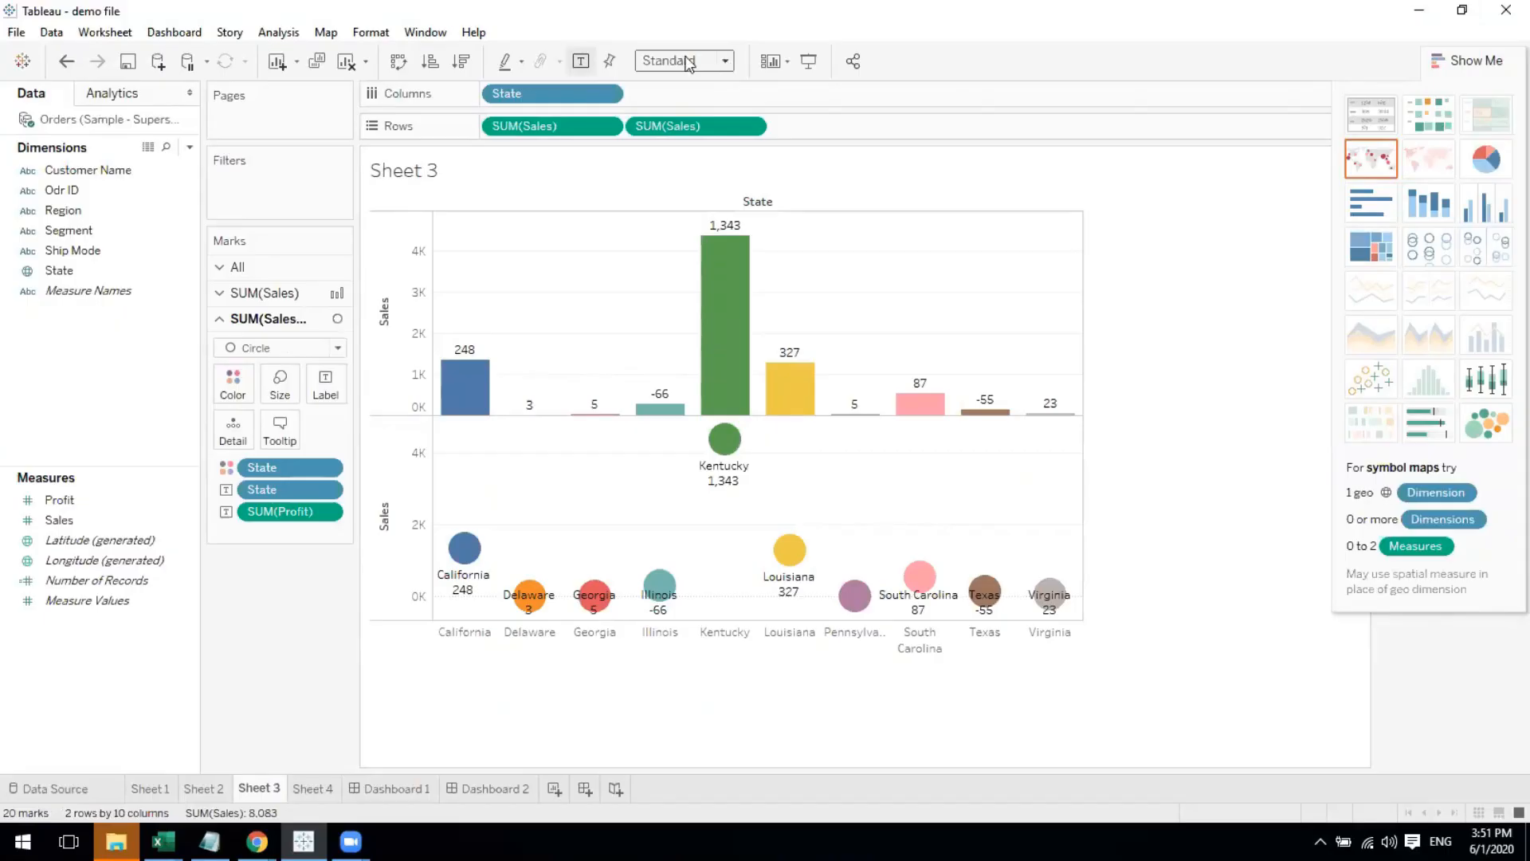
click(727, 64)
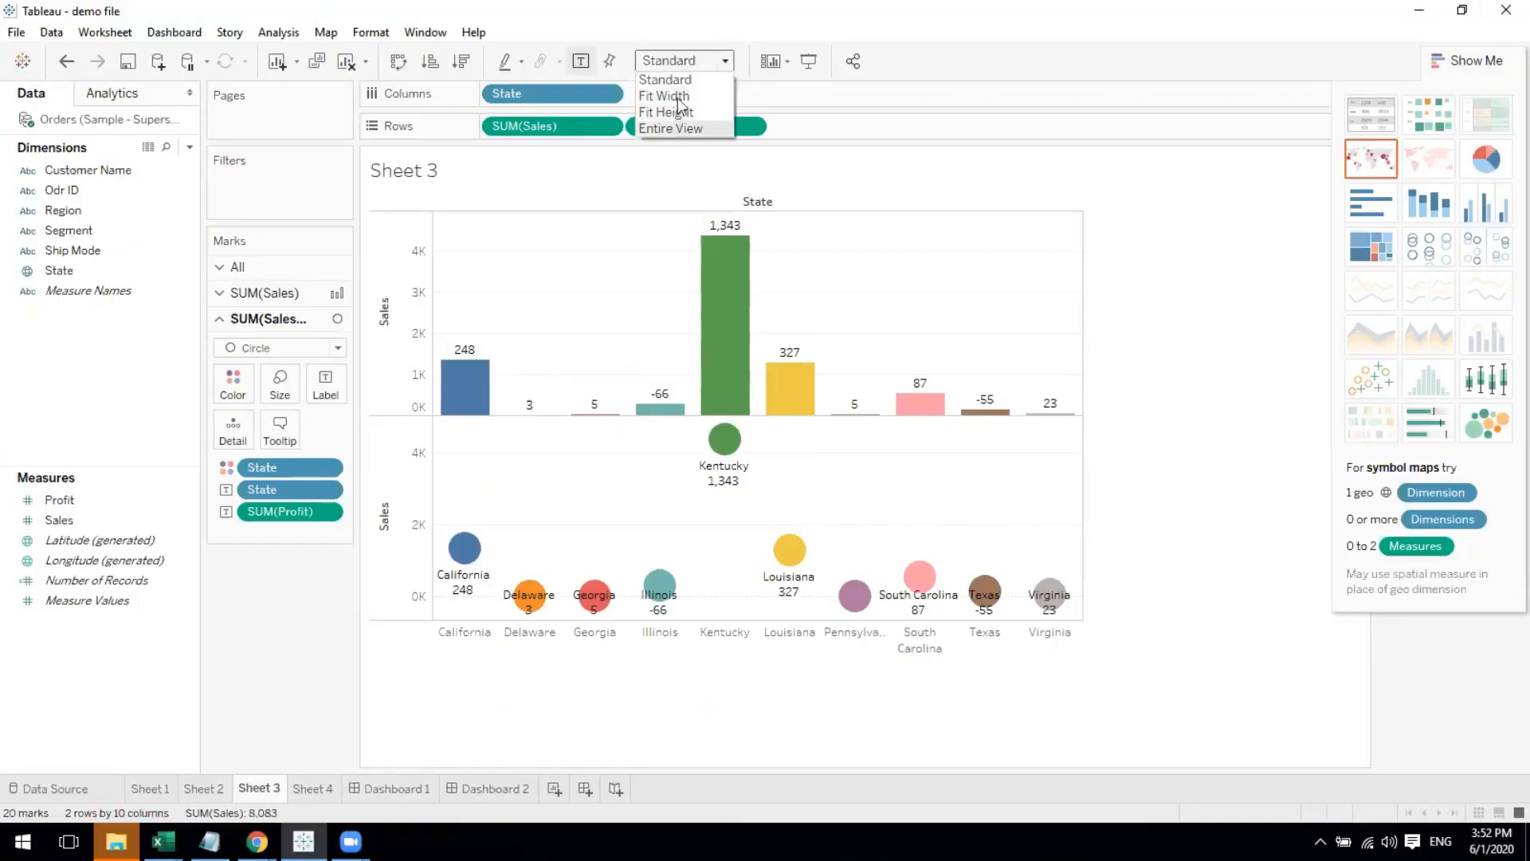
click(677, 127)
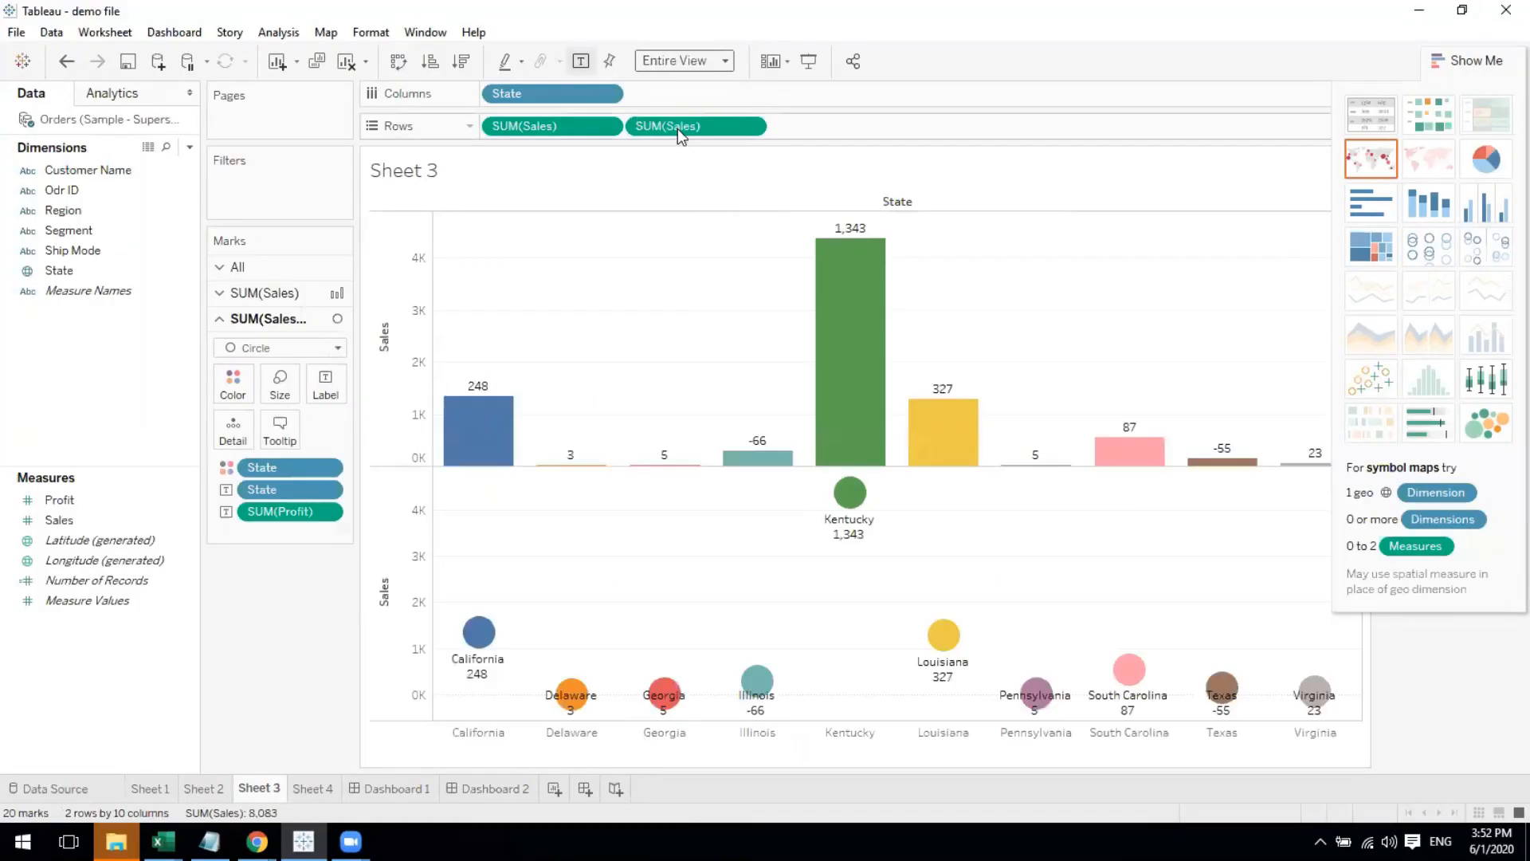
Collapse the Show Me pane and hide the State color legend on Sheet 3 to widen the charts
click(1459, 61)
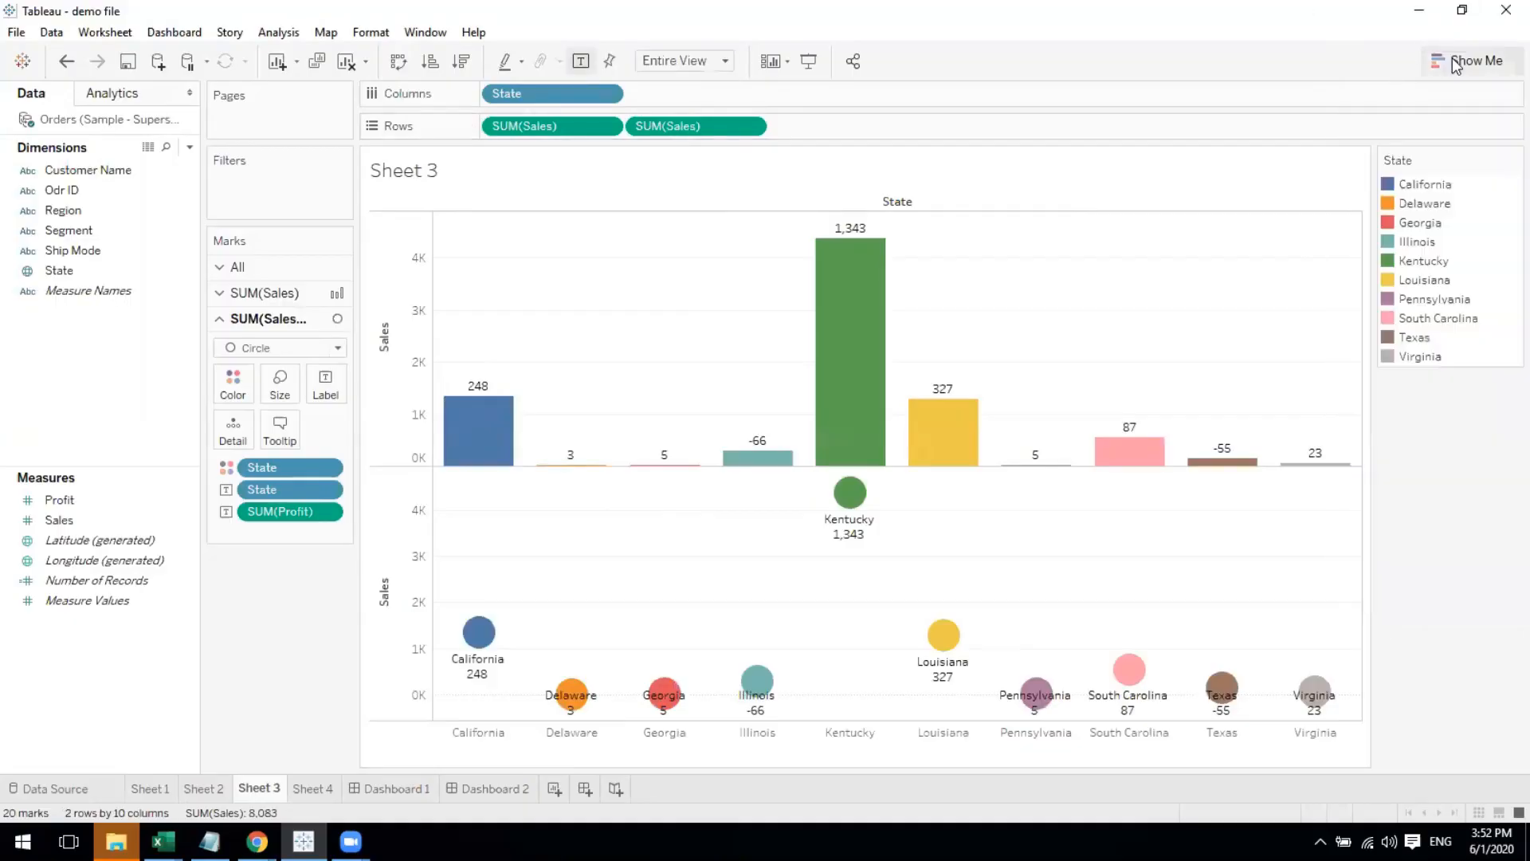
mouse_move(772, 472)
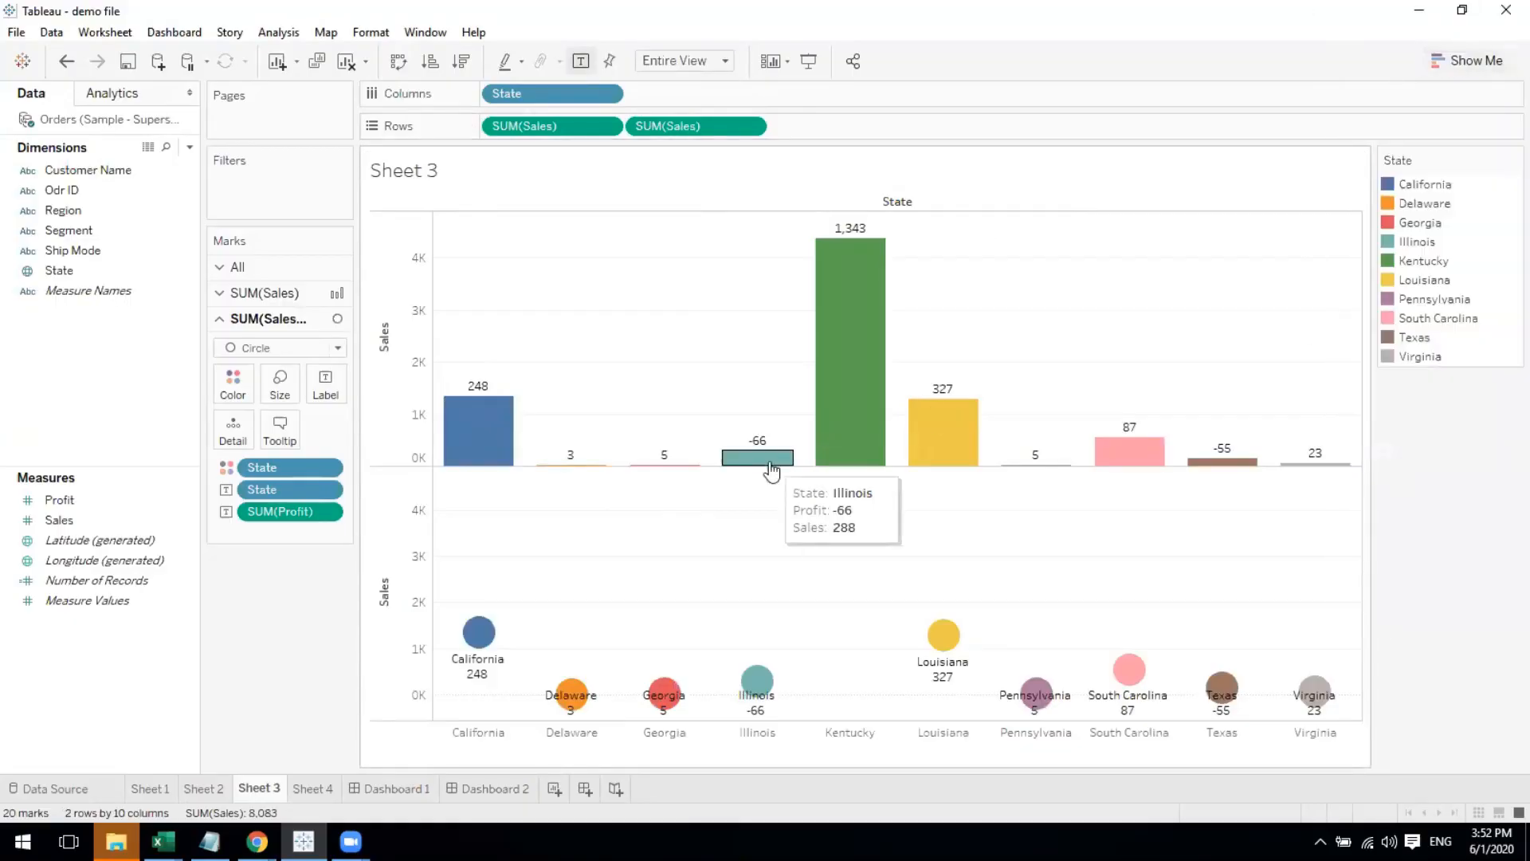
click(1513, 160)
click(1426, 324)
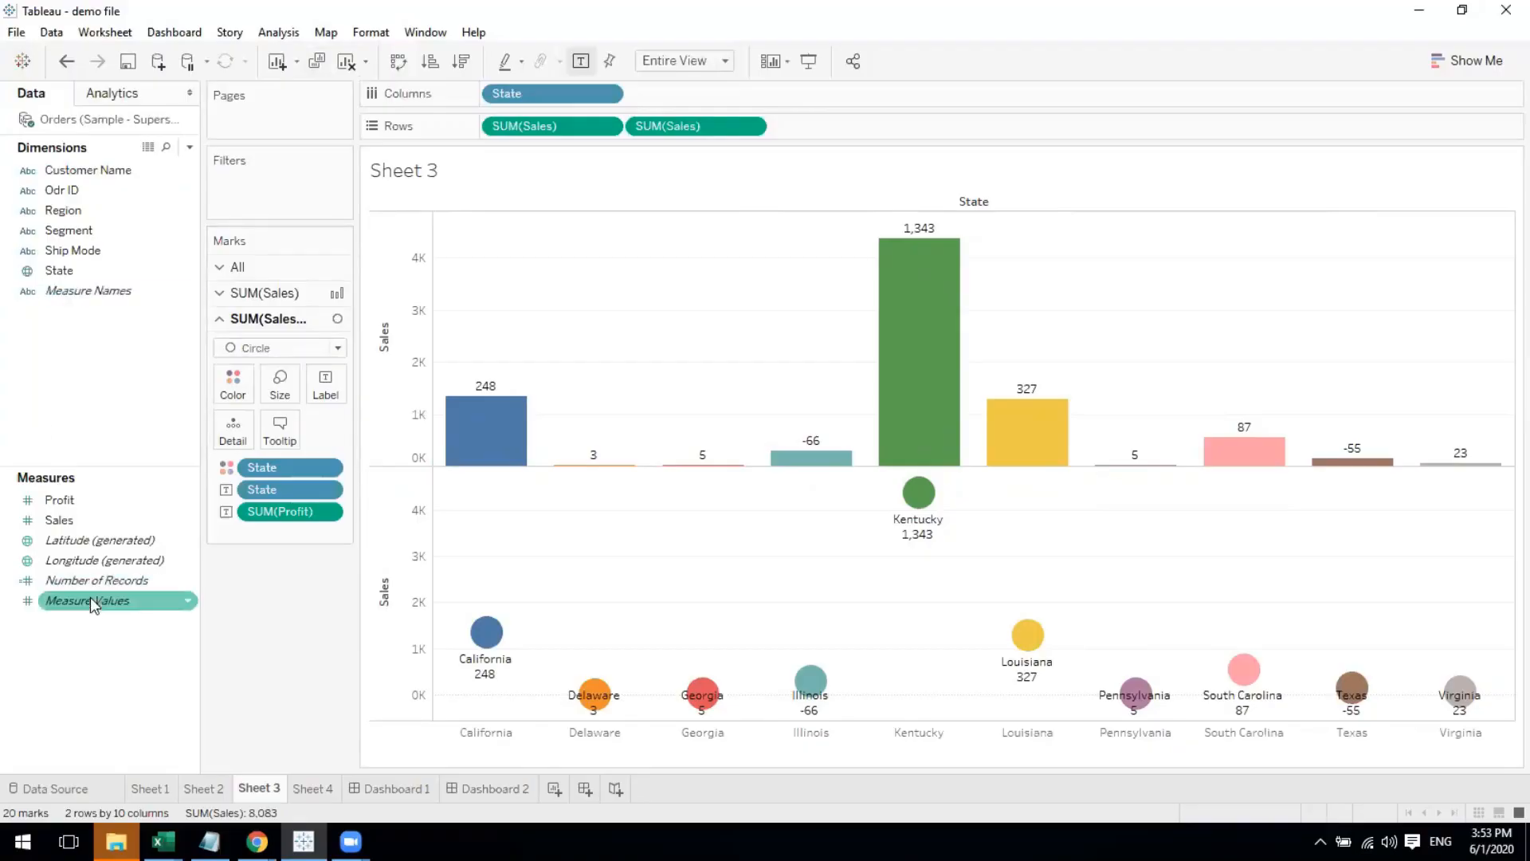
mouse_move(444, 462)
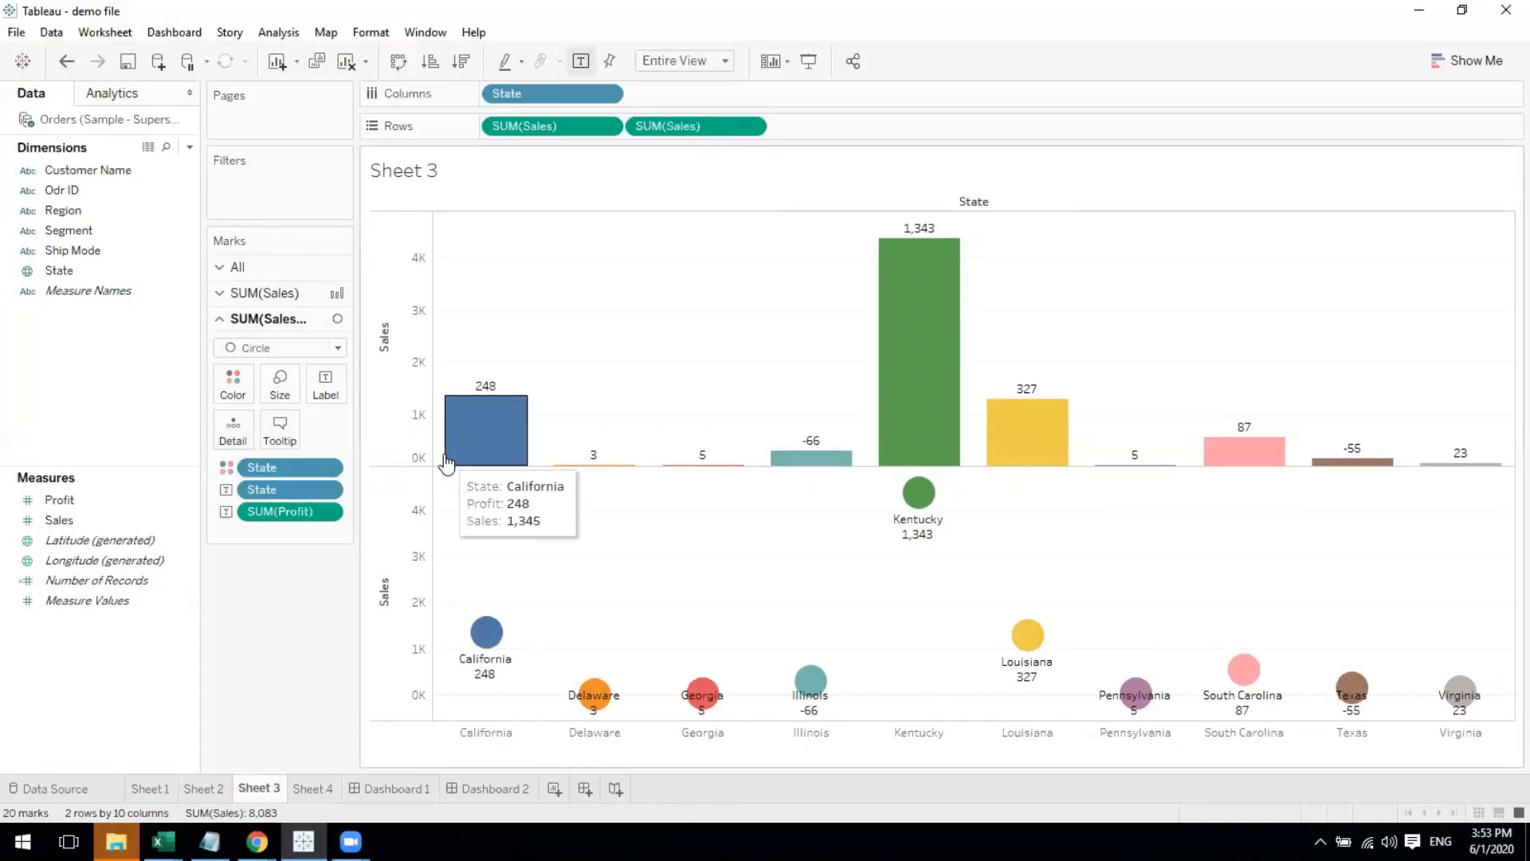